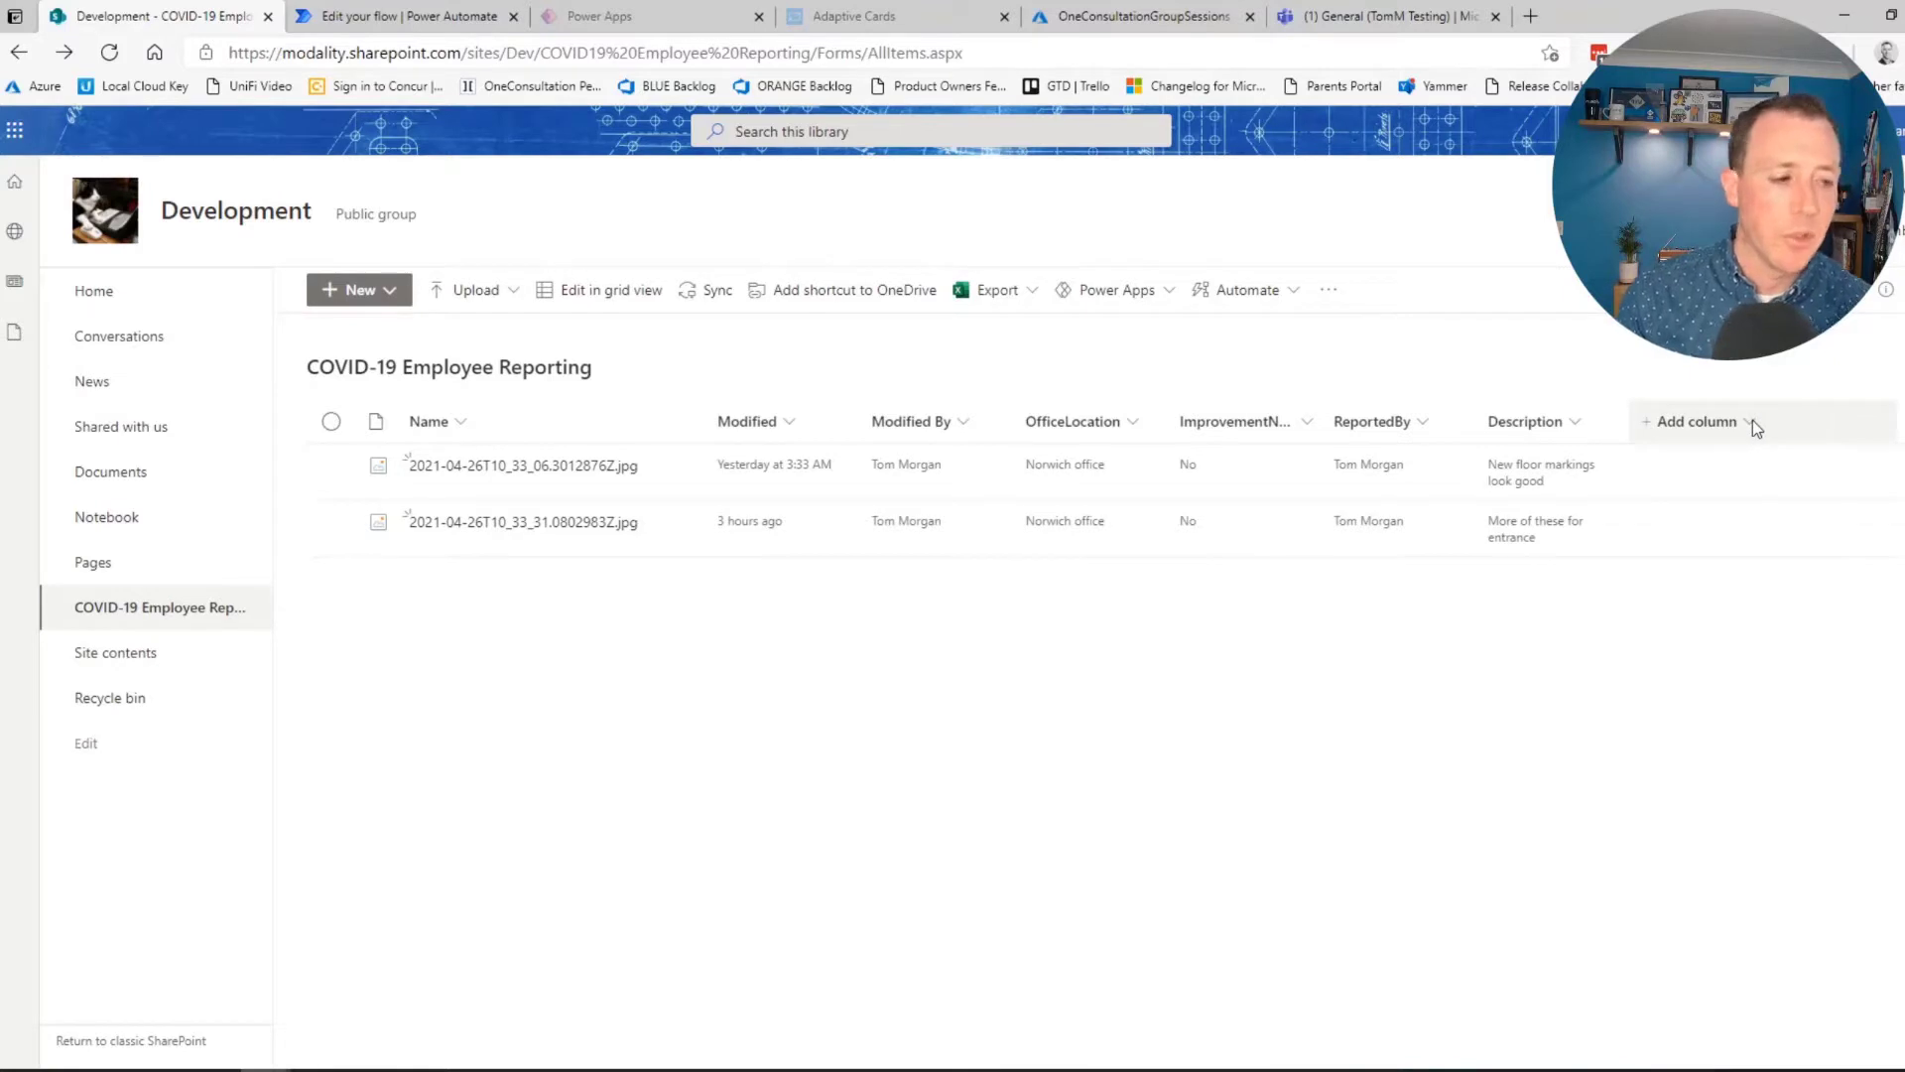
Review the available column types in the COVID-19 Employee Reporting library and view both stored photos
click(1752, 427)
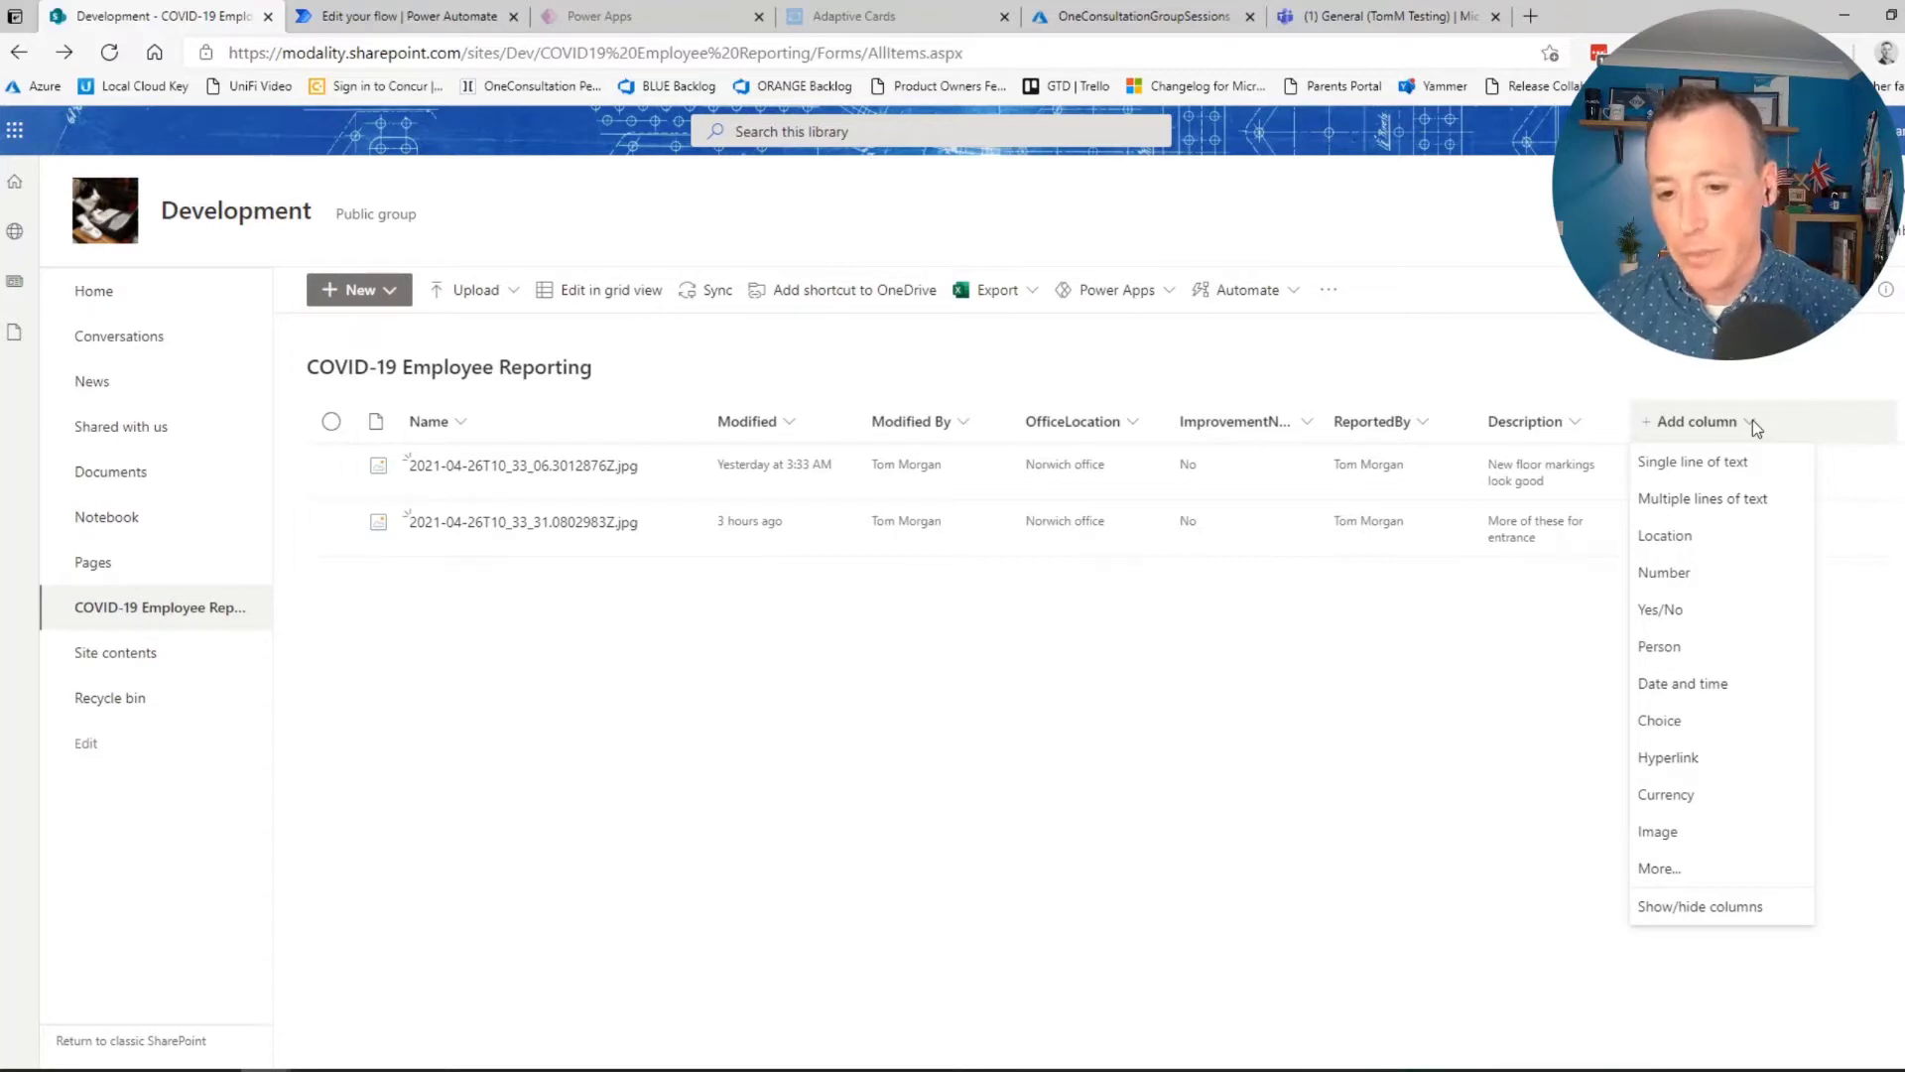
click(1288, 646)
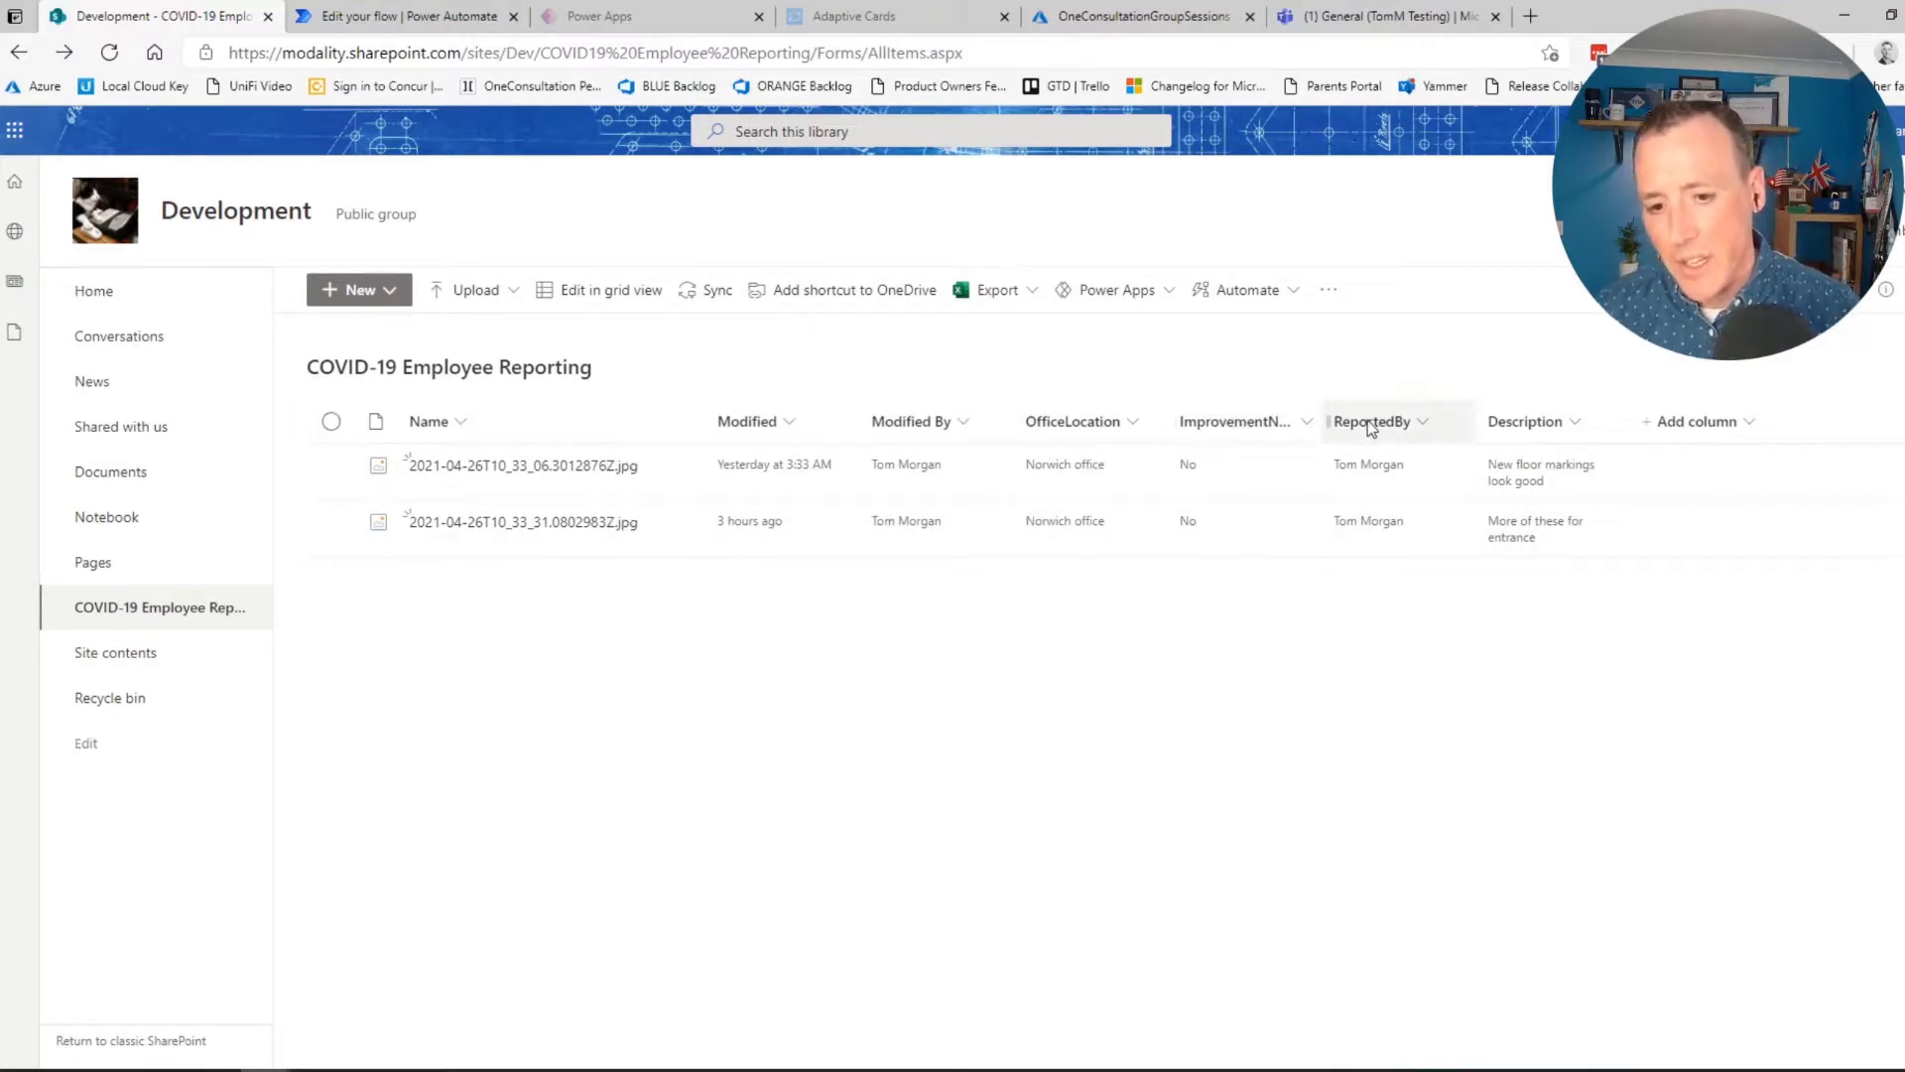
click(541, 523)
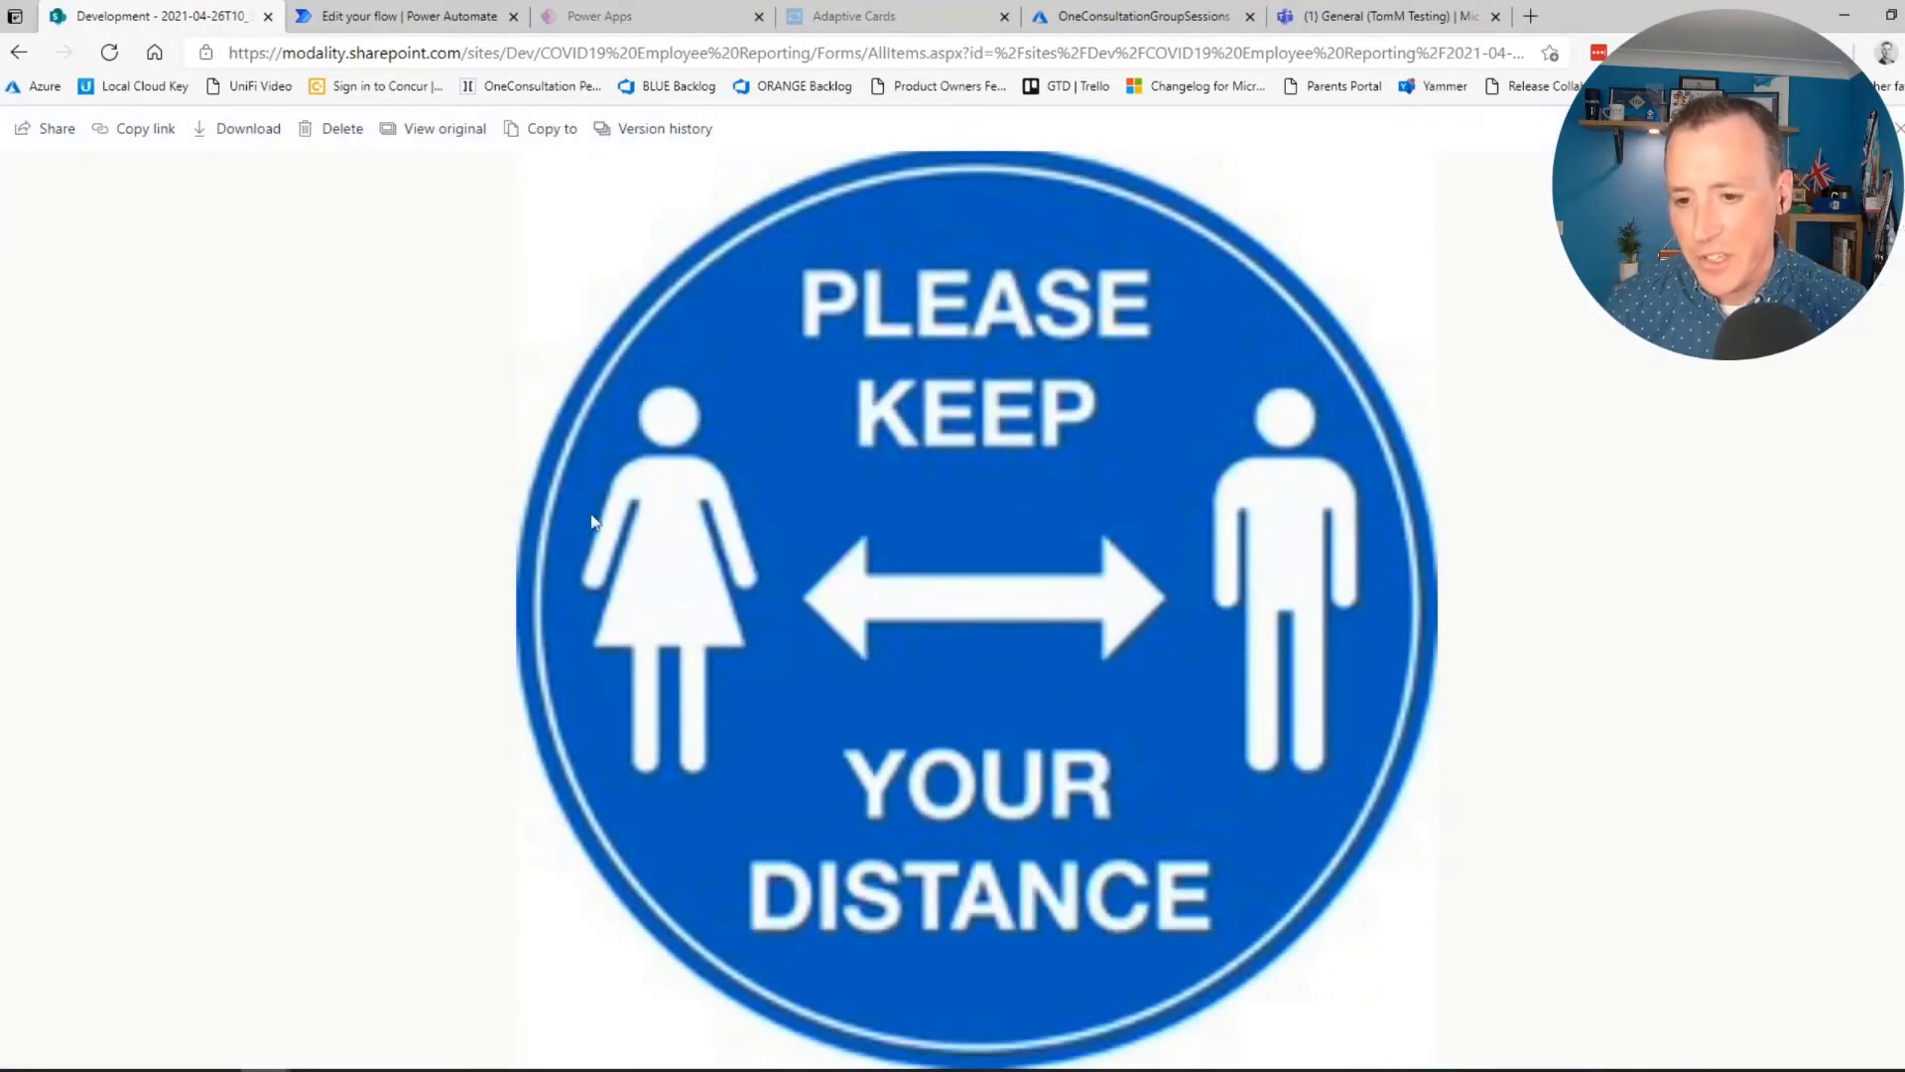
click(19, 52)
click(501, 468)
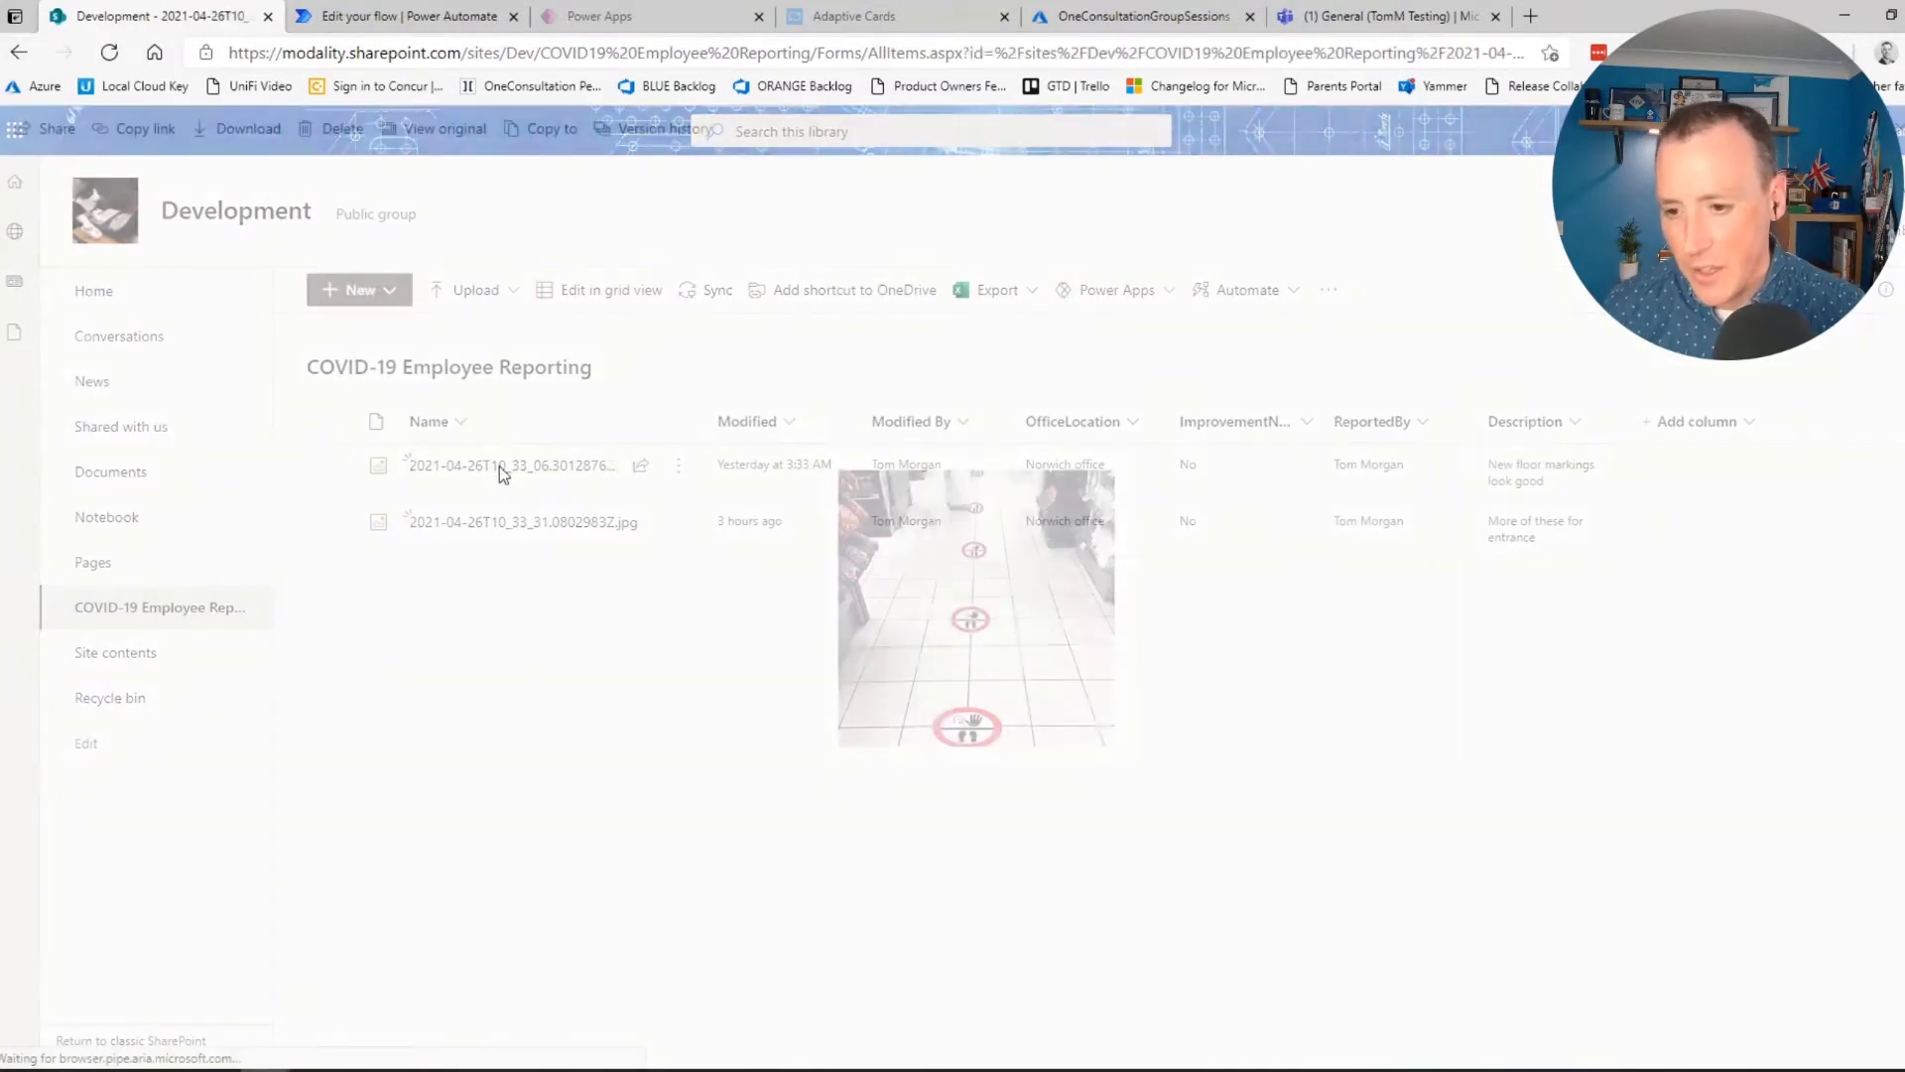
click(12, 60)
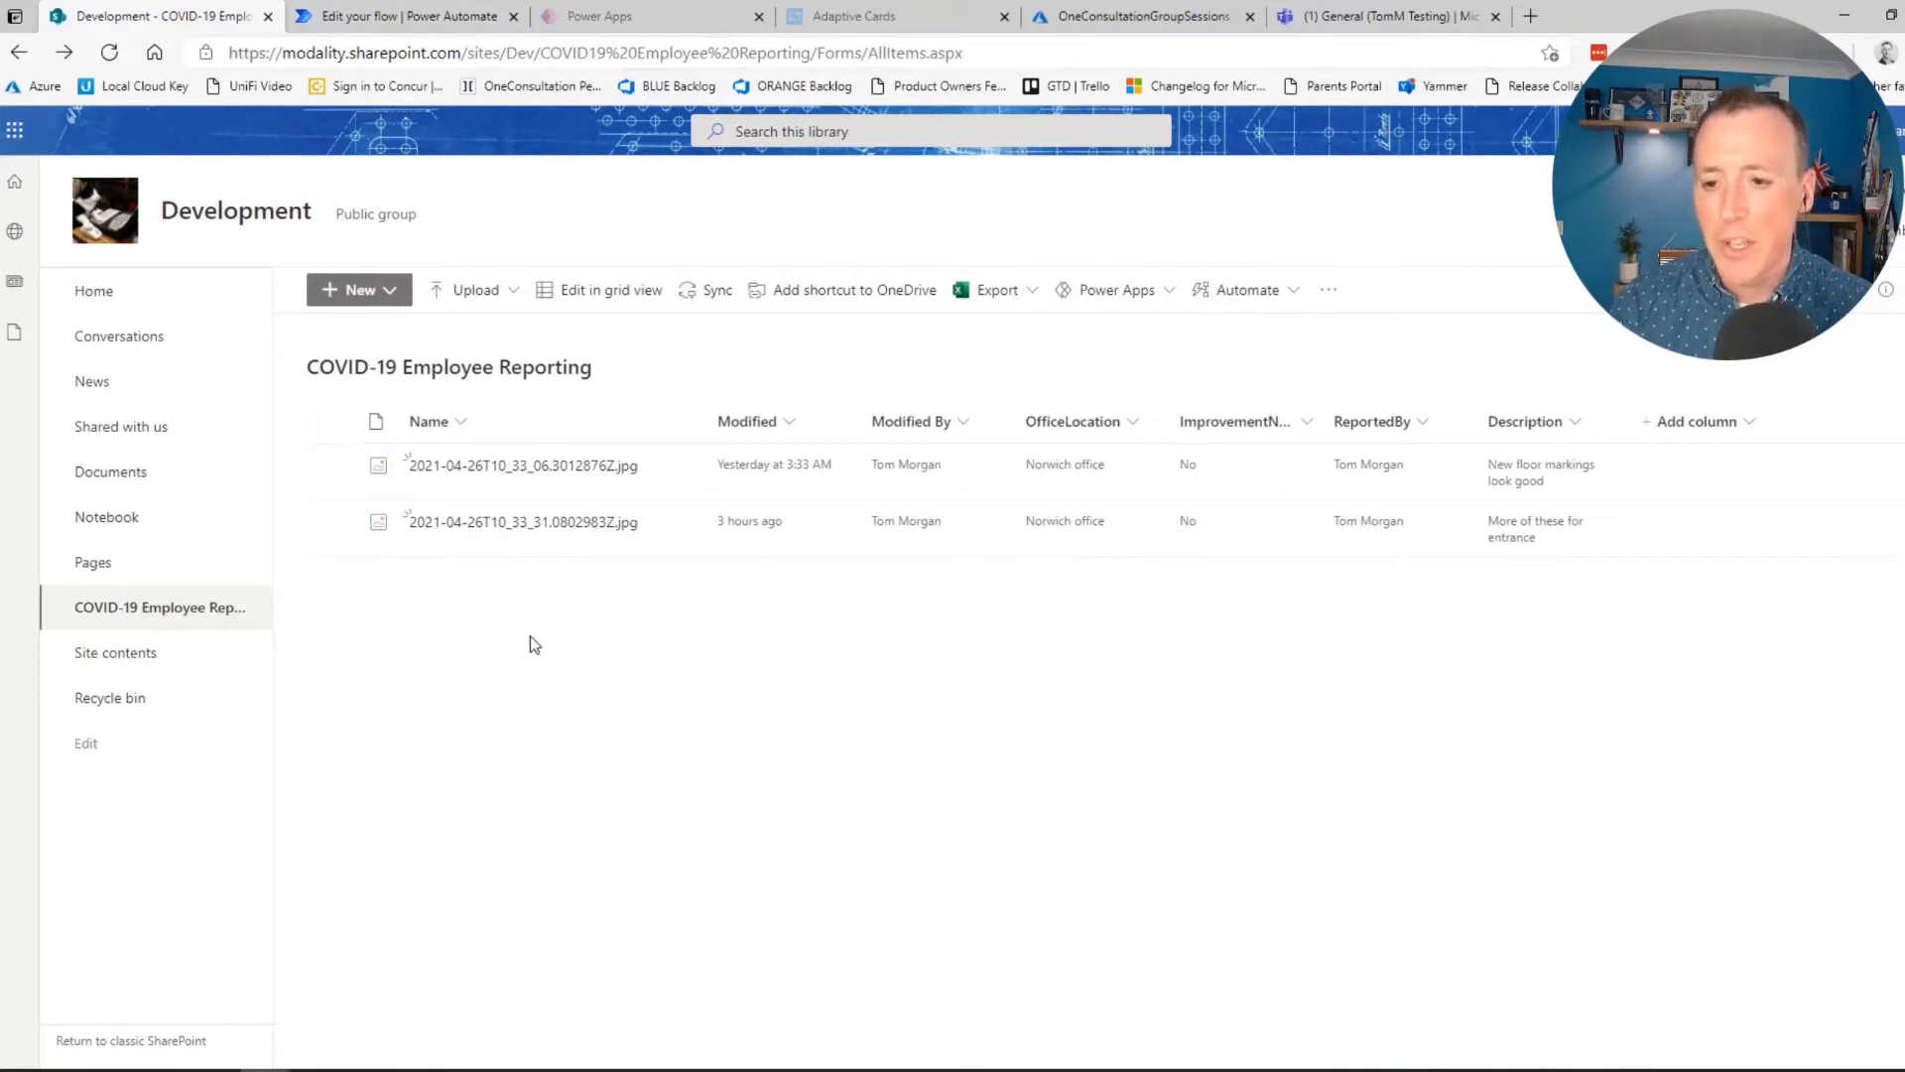
Switch to Power Automate and create a manually triggered instant cloud flow named "COVID-10 Employee Reporting"
click(408, 16)
key(alt+Left)
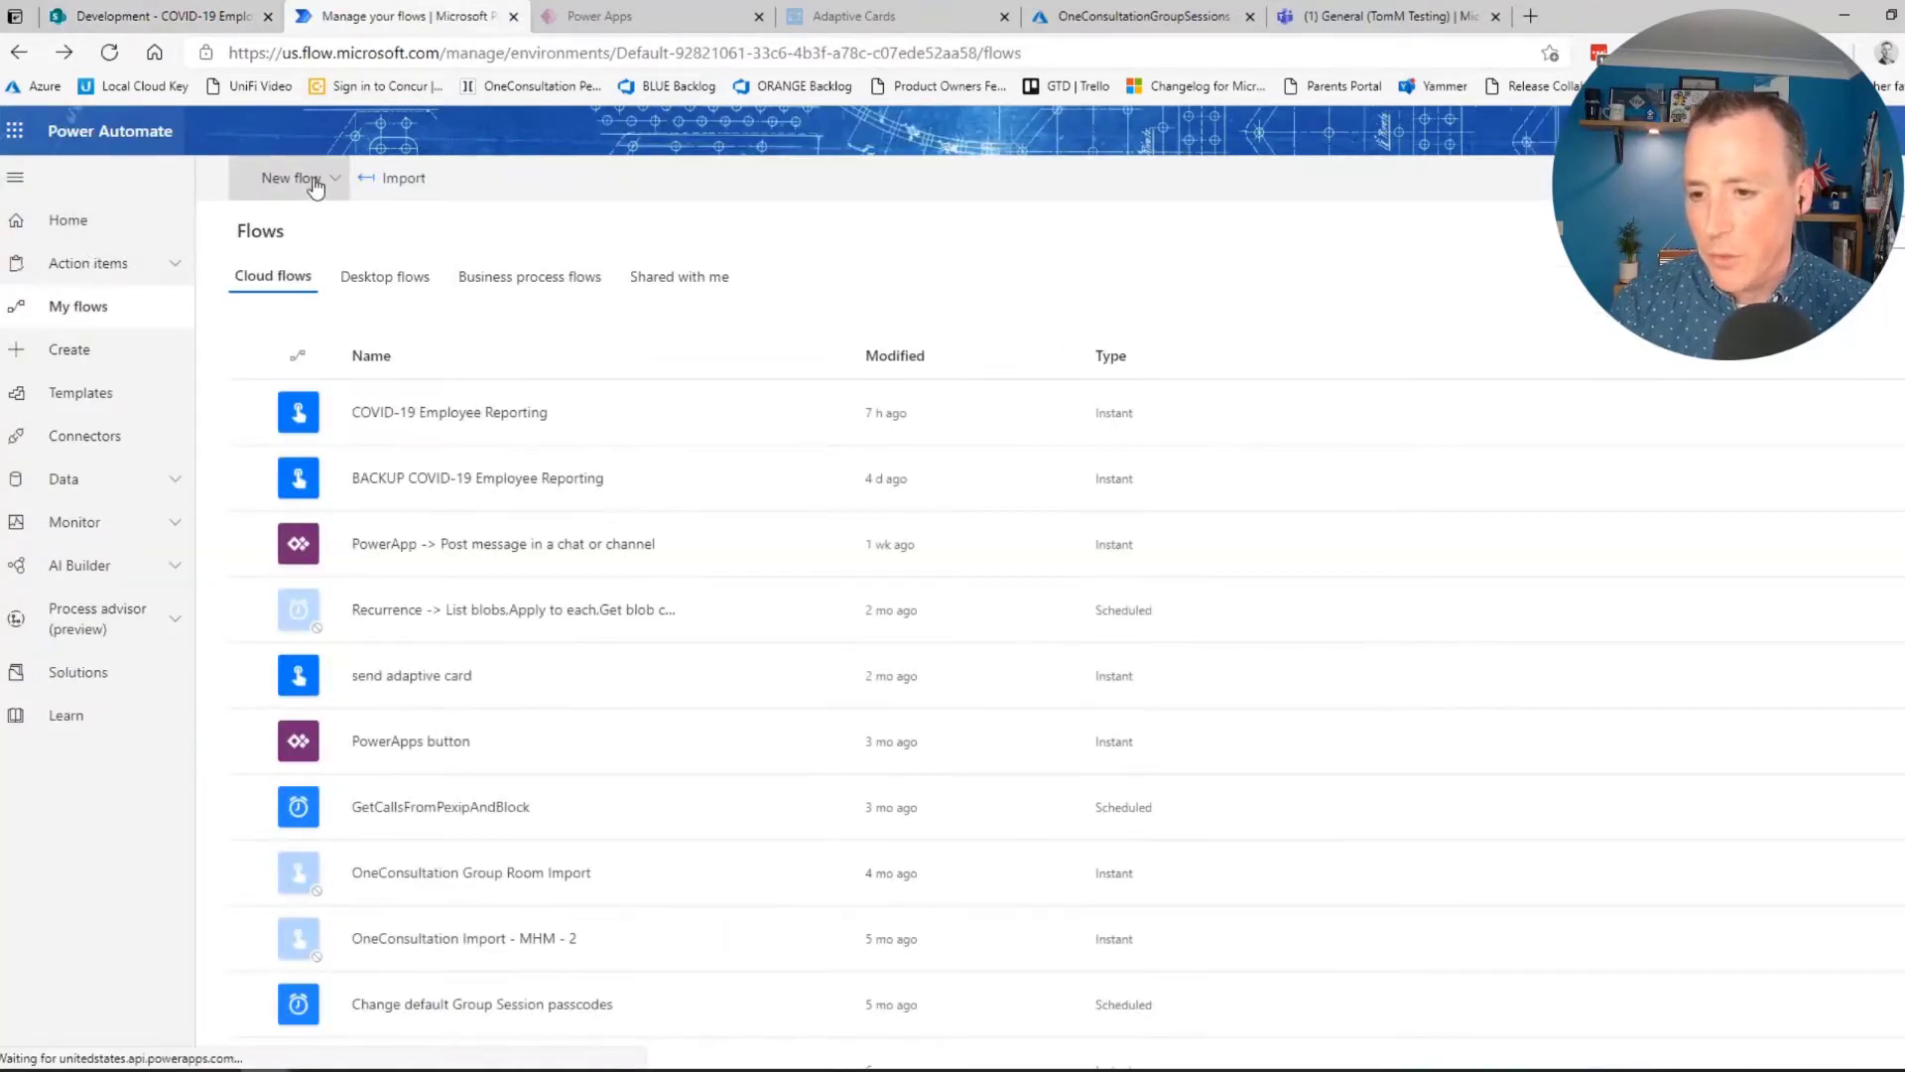
click(314, 181)
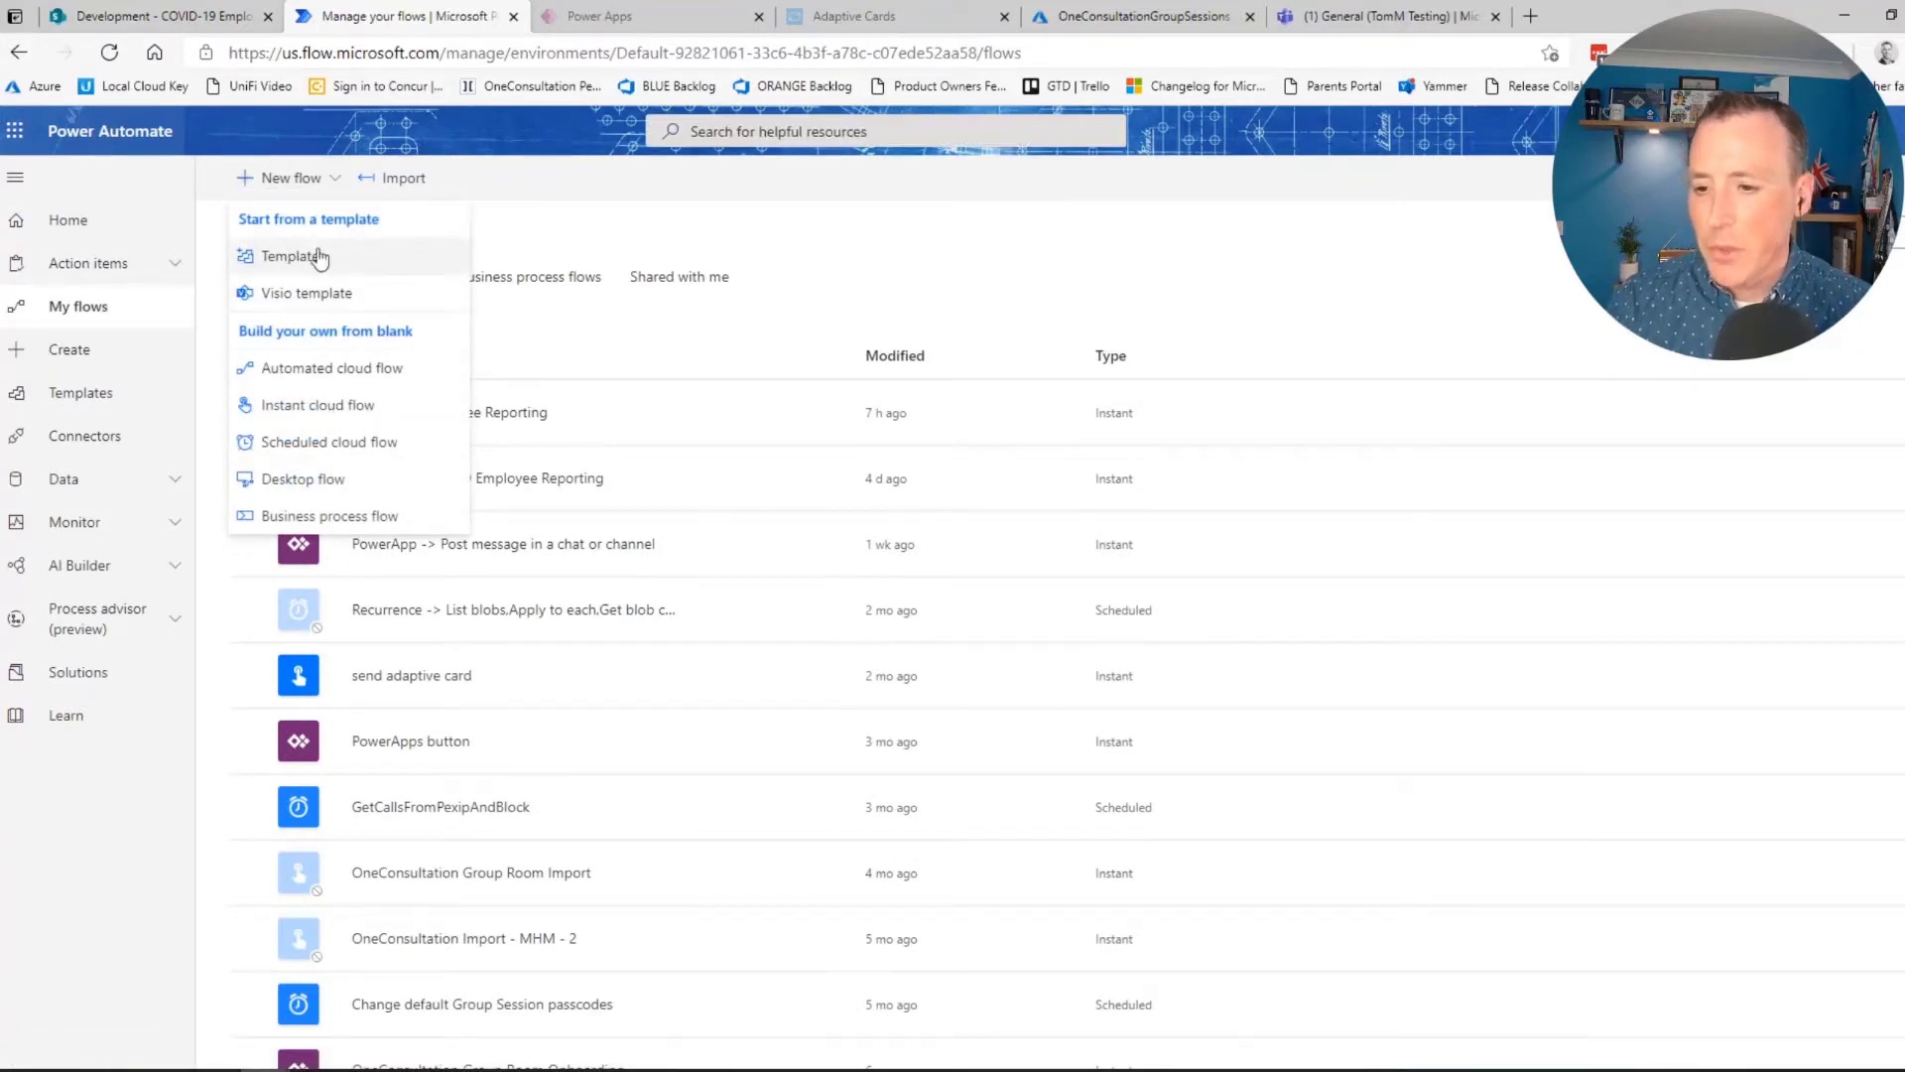
click(329, 407)
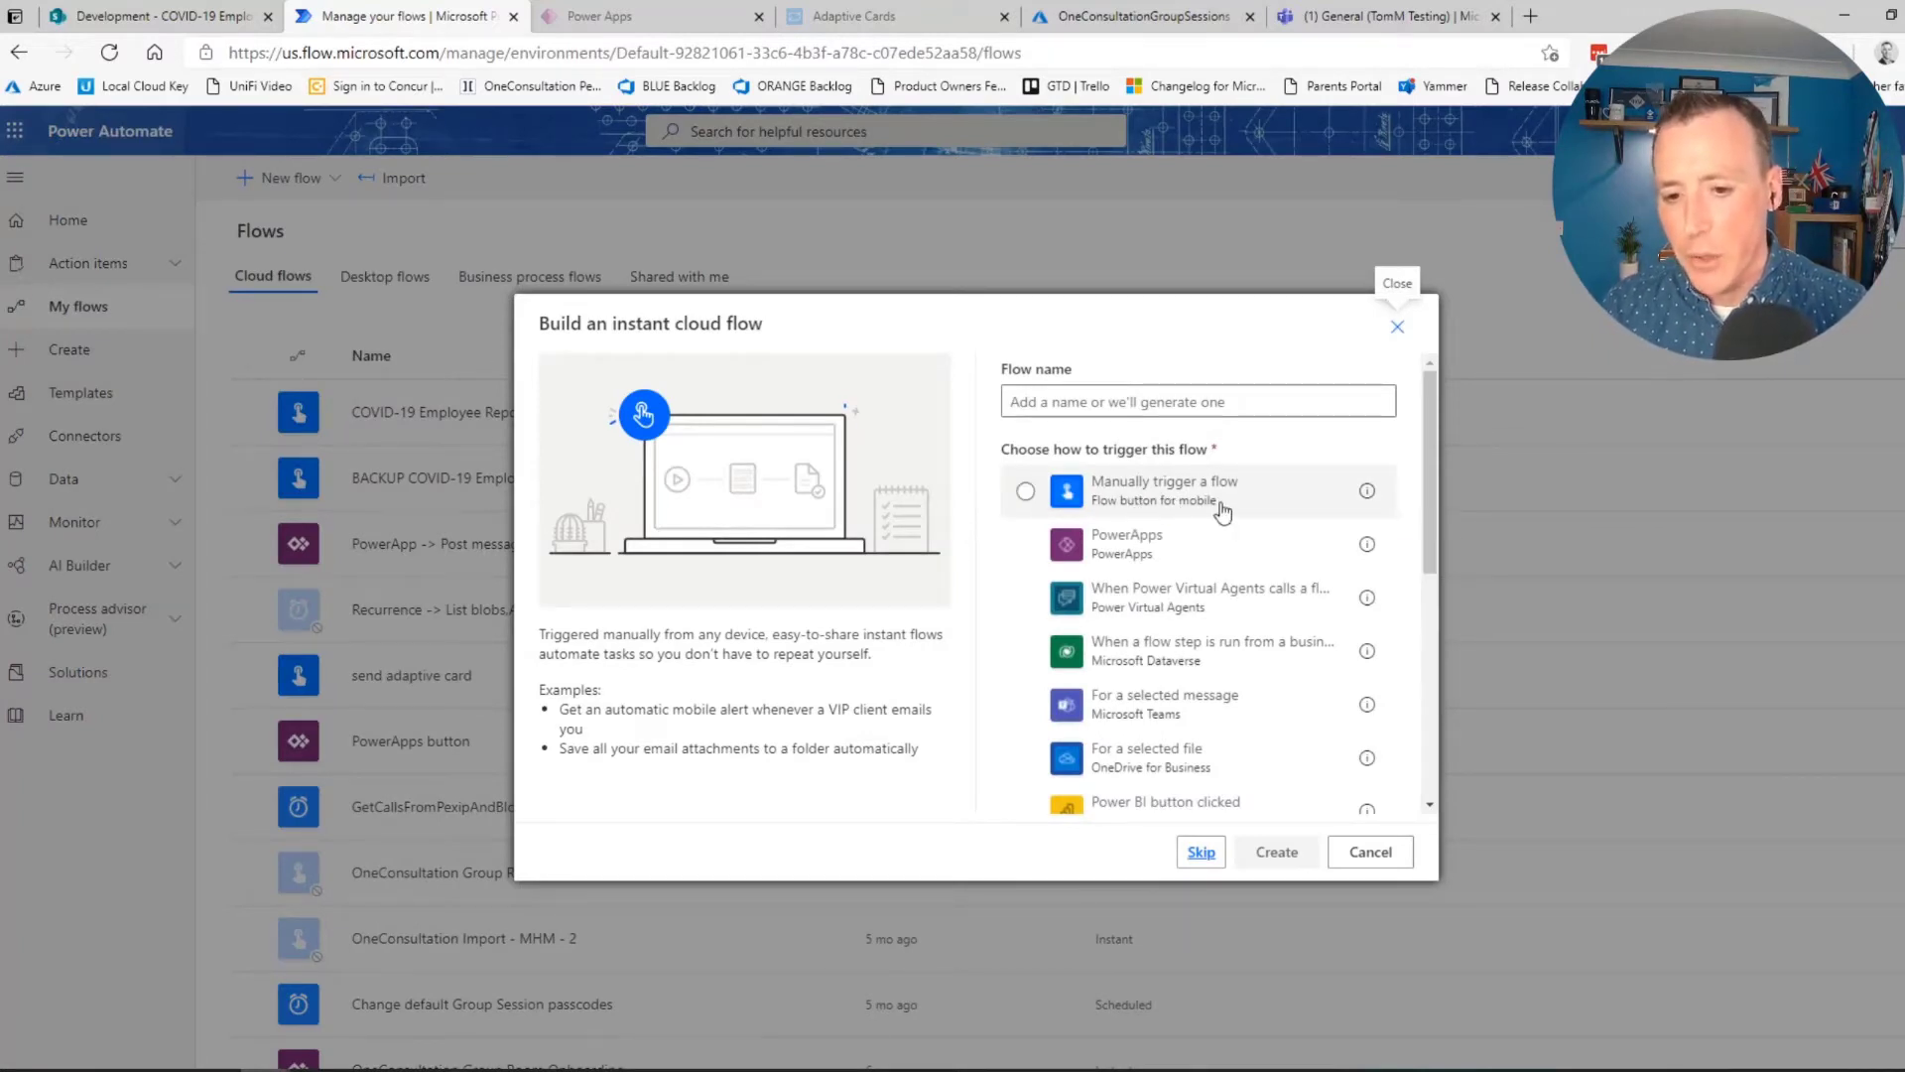
click(1180, 512)
click(1137, 389)
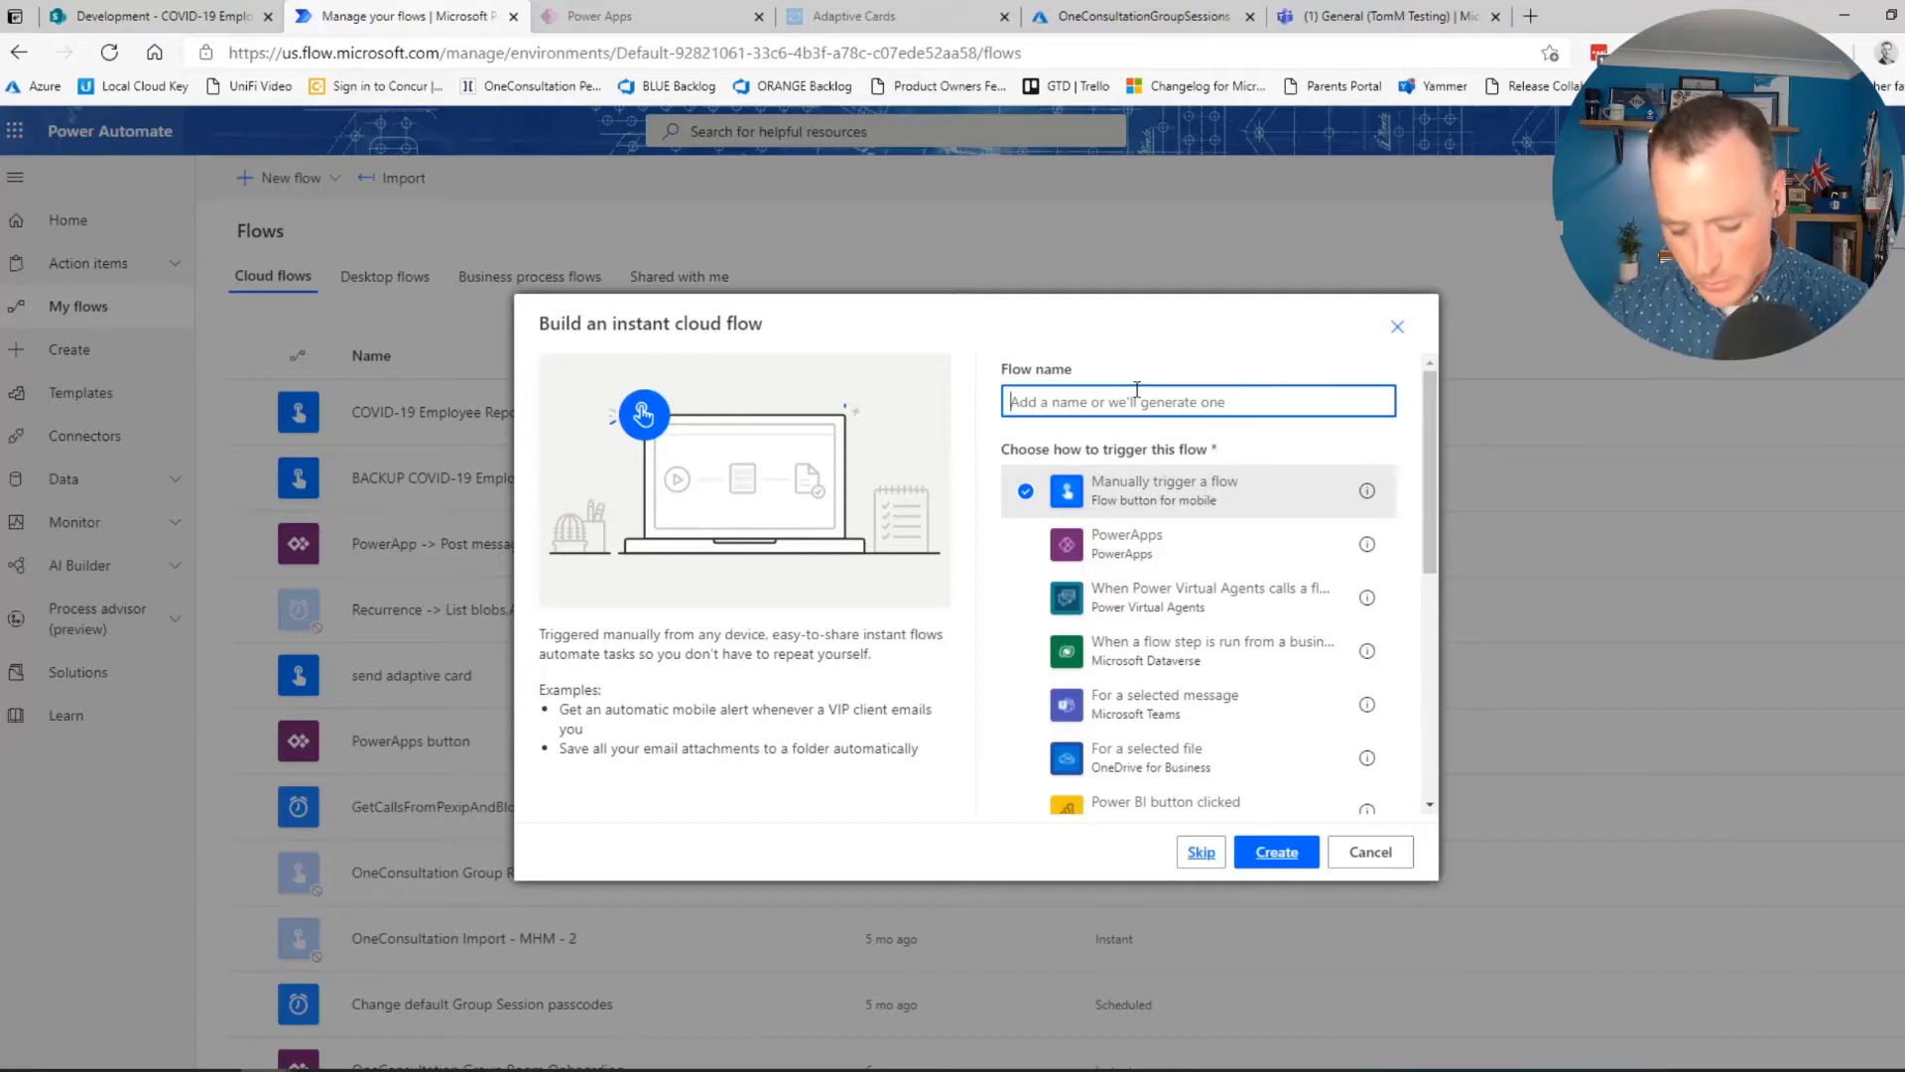
text(c)
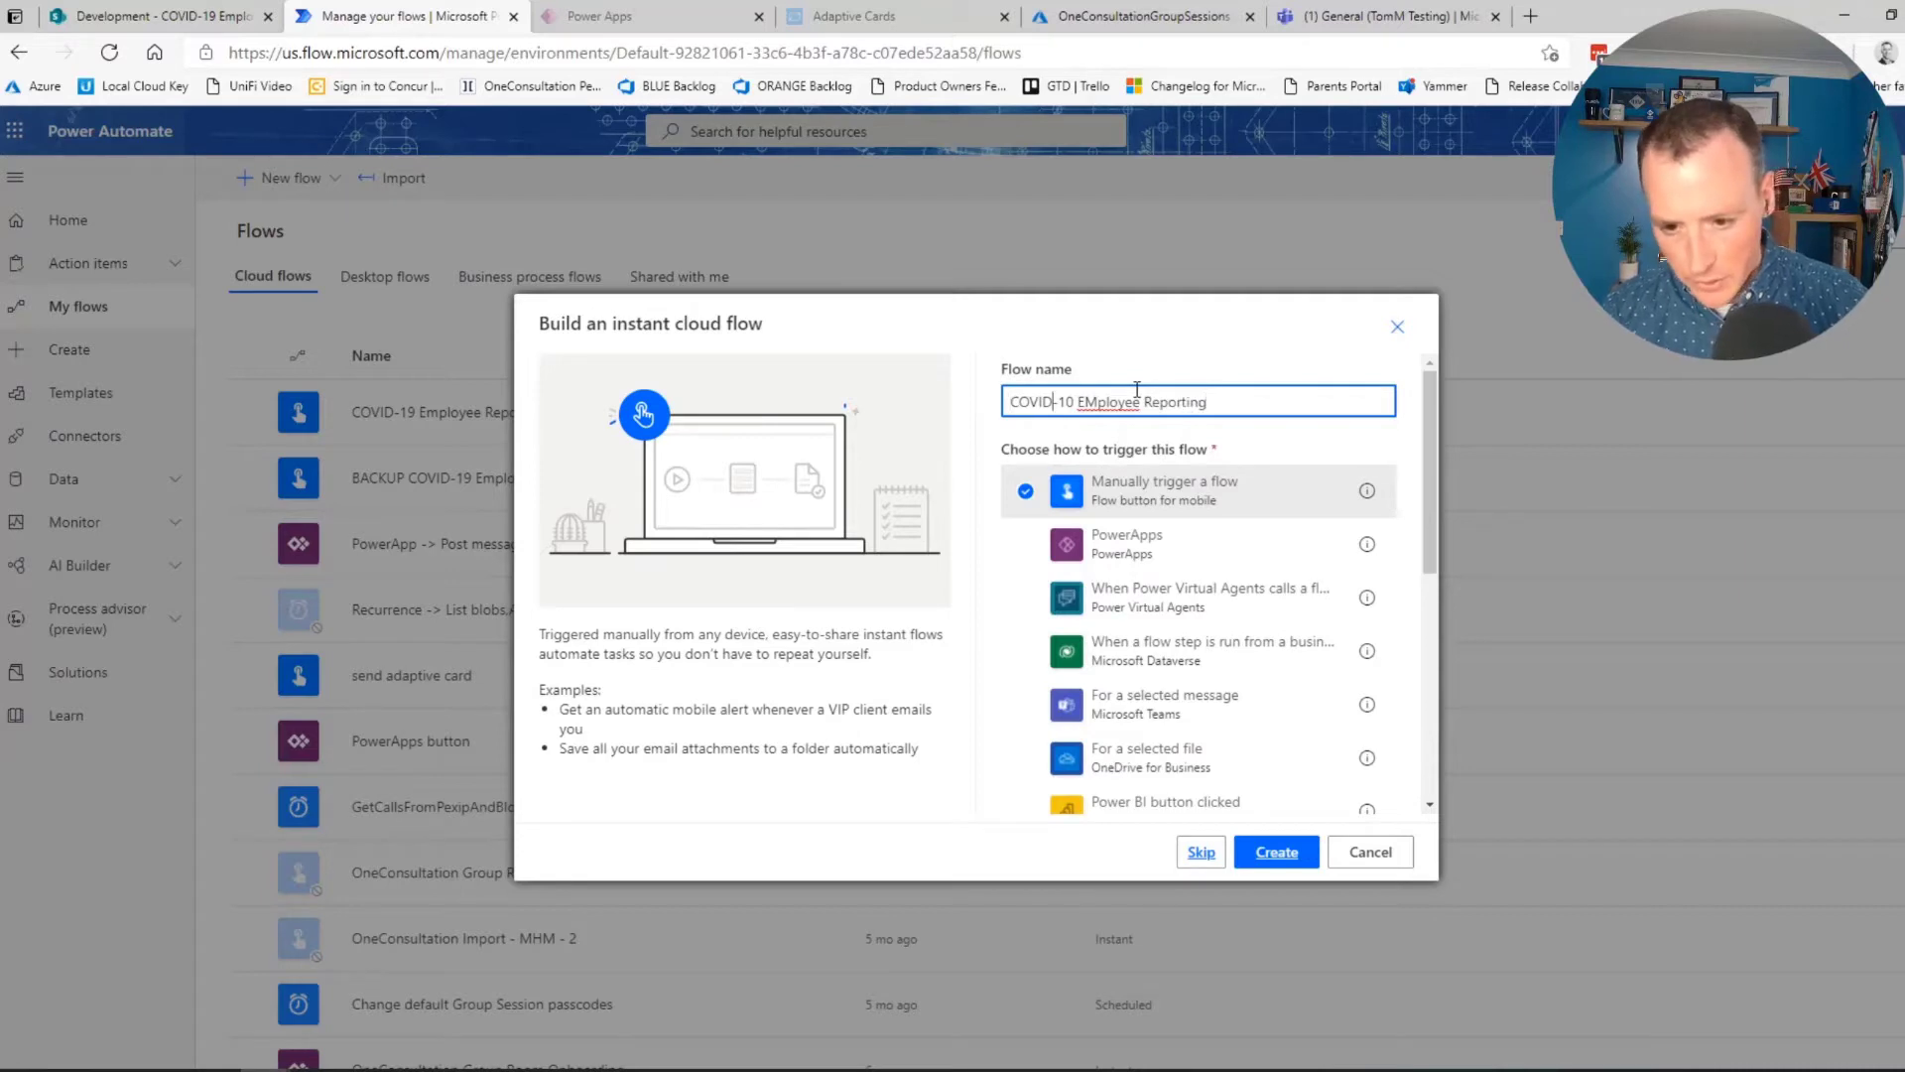
key(Delete)
text(m)
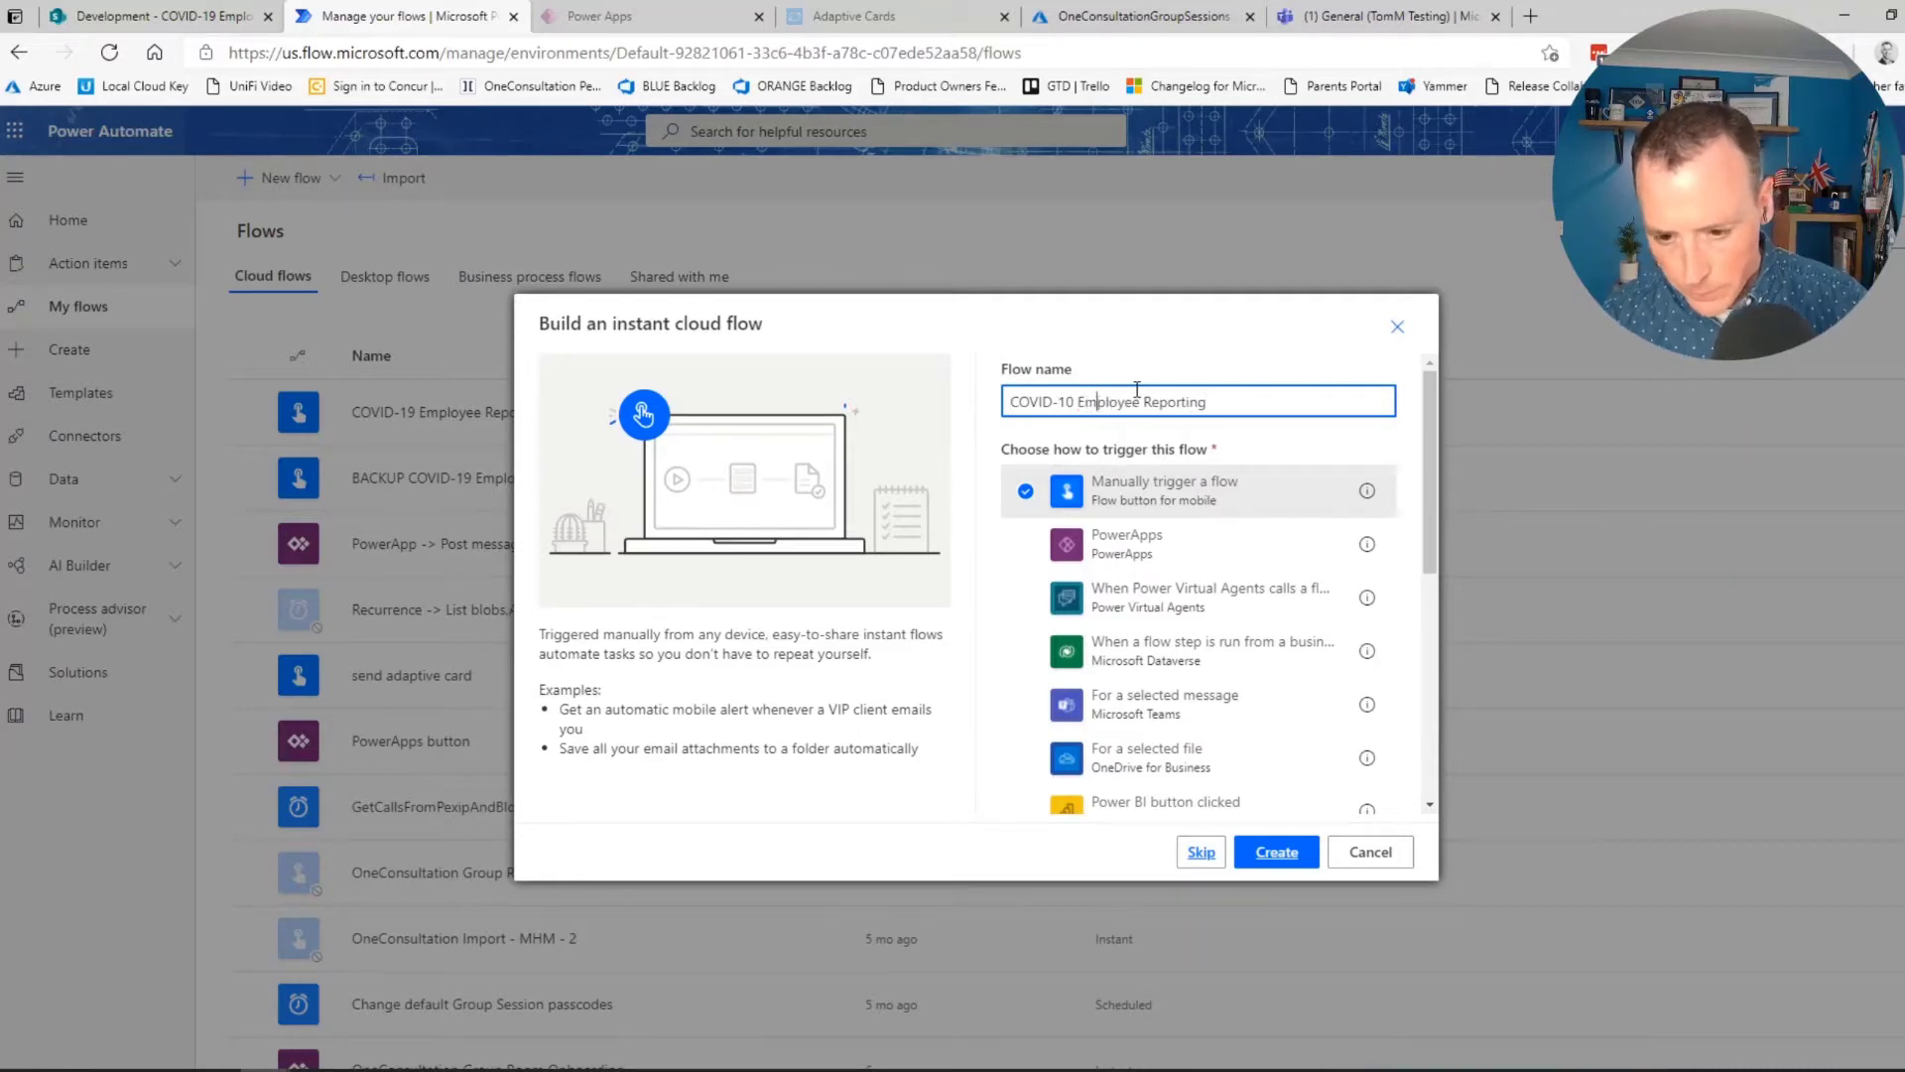
click(1279, 855)
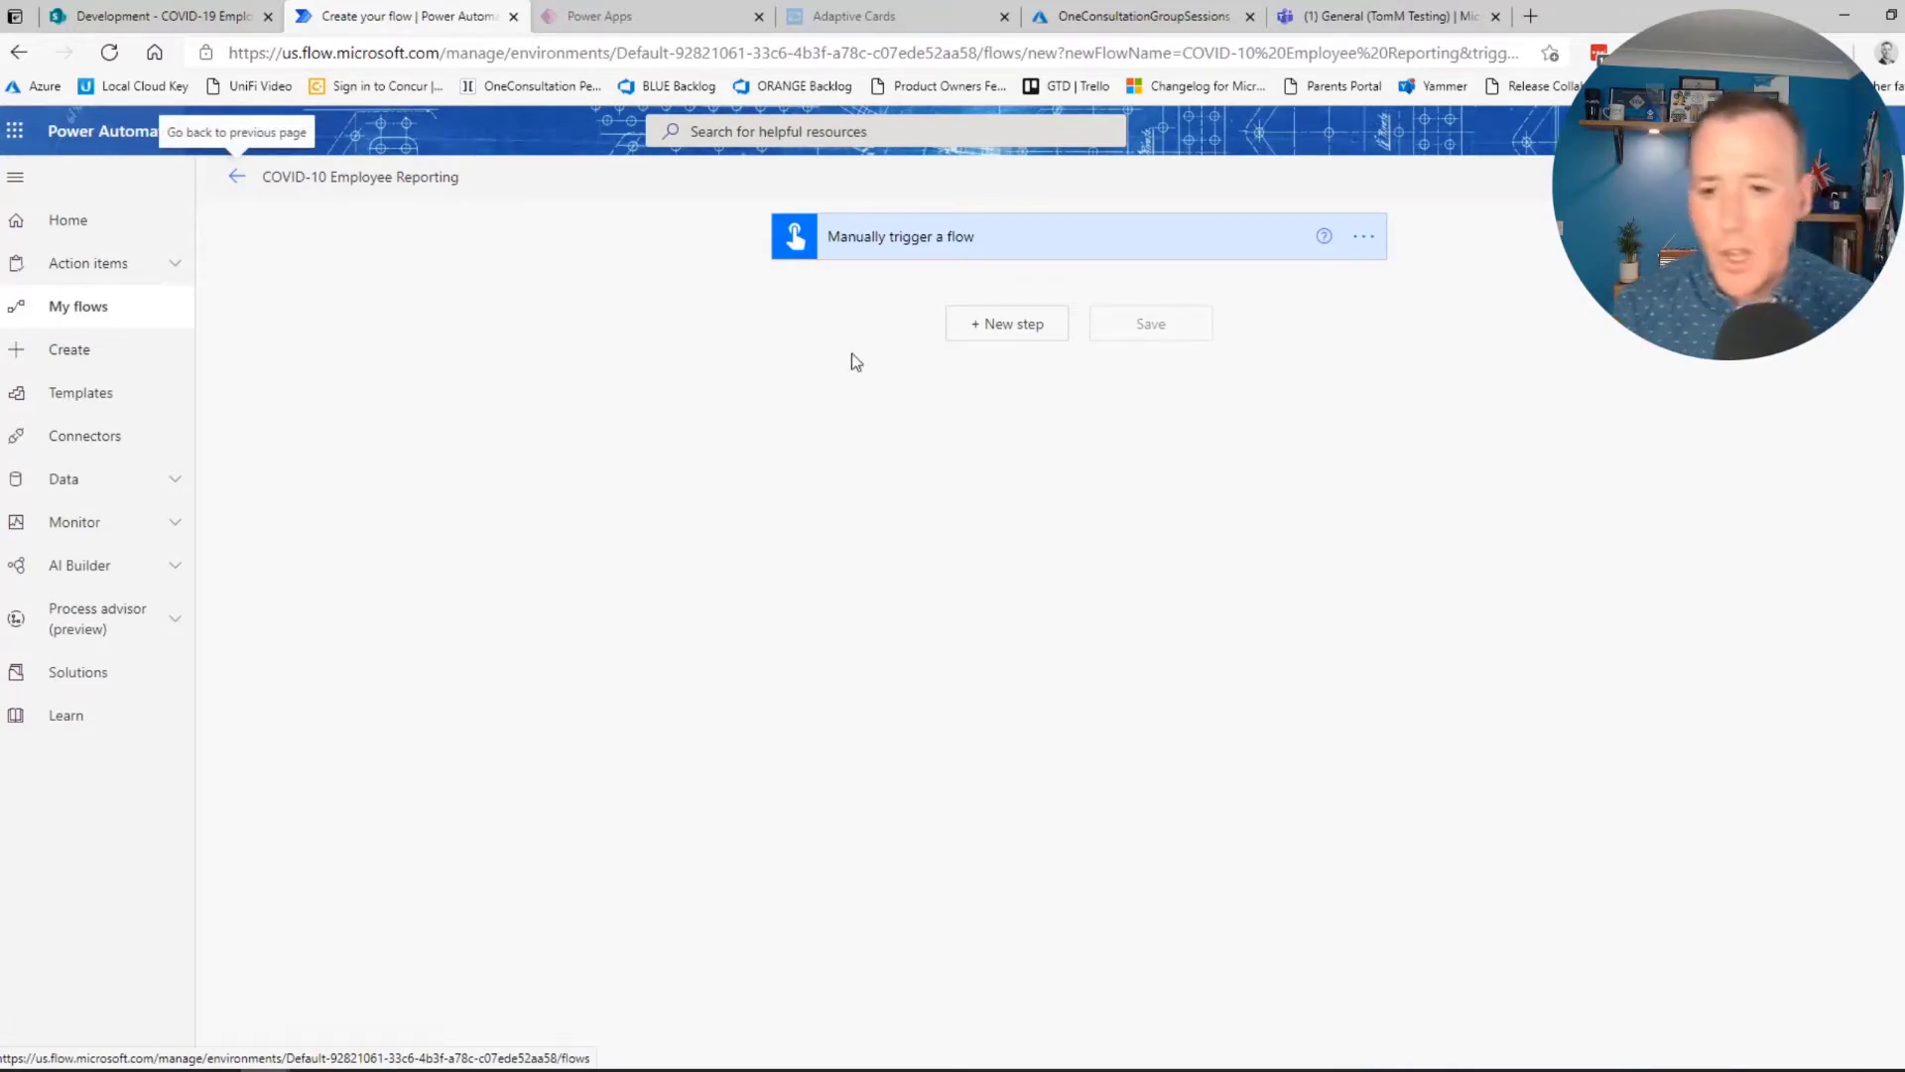
Add a text input named OfficeBuilding to the manual trigger with the prompt "Location you are reporting from"
click(898, 243)
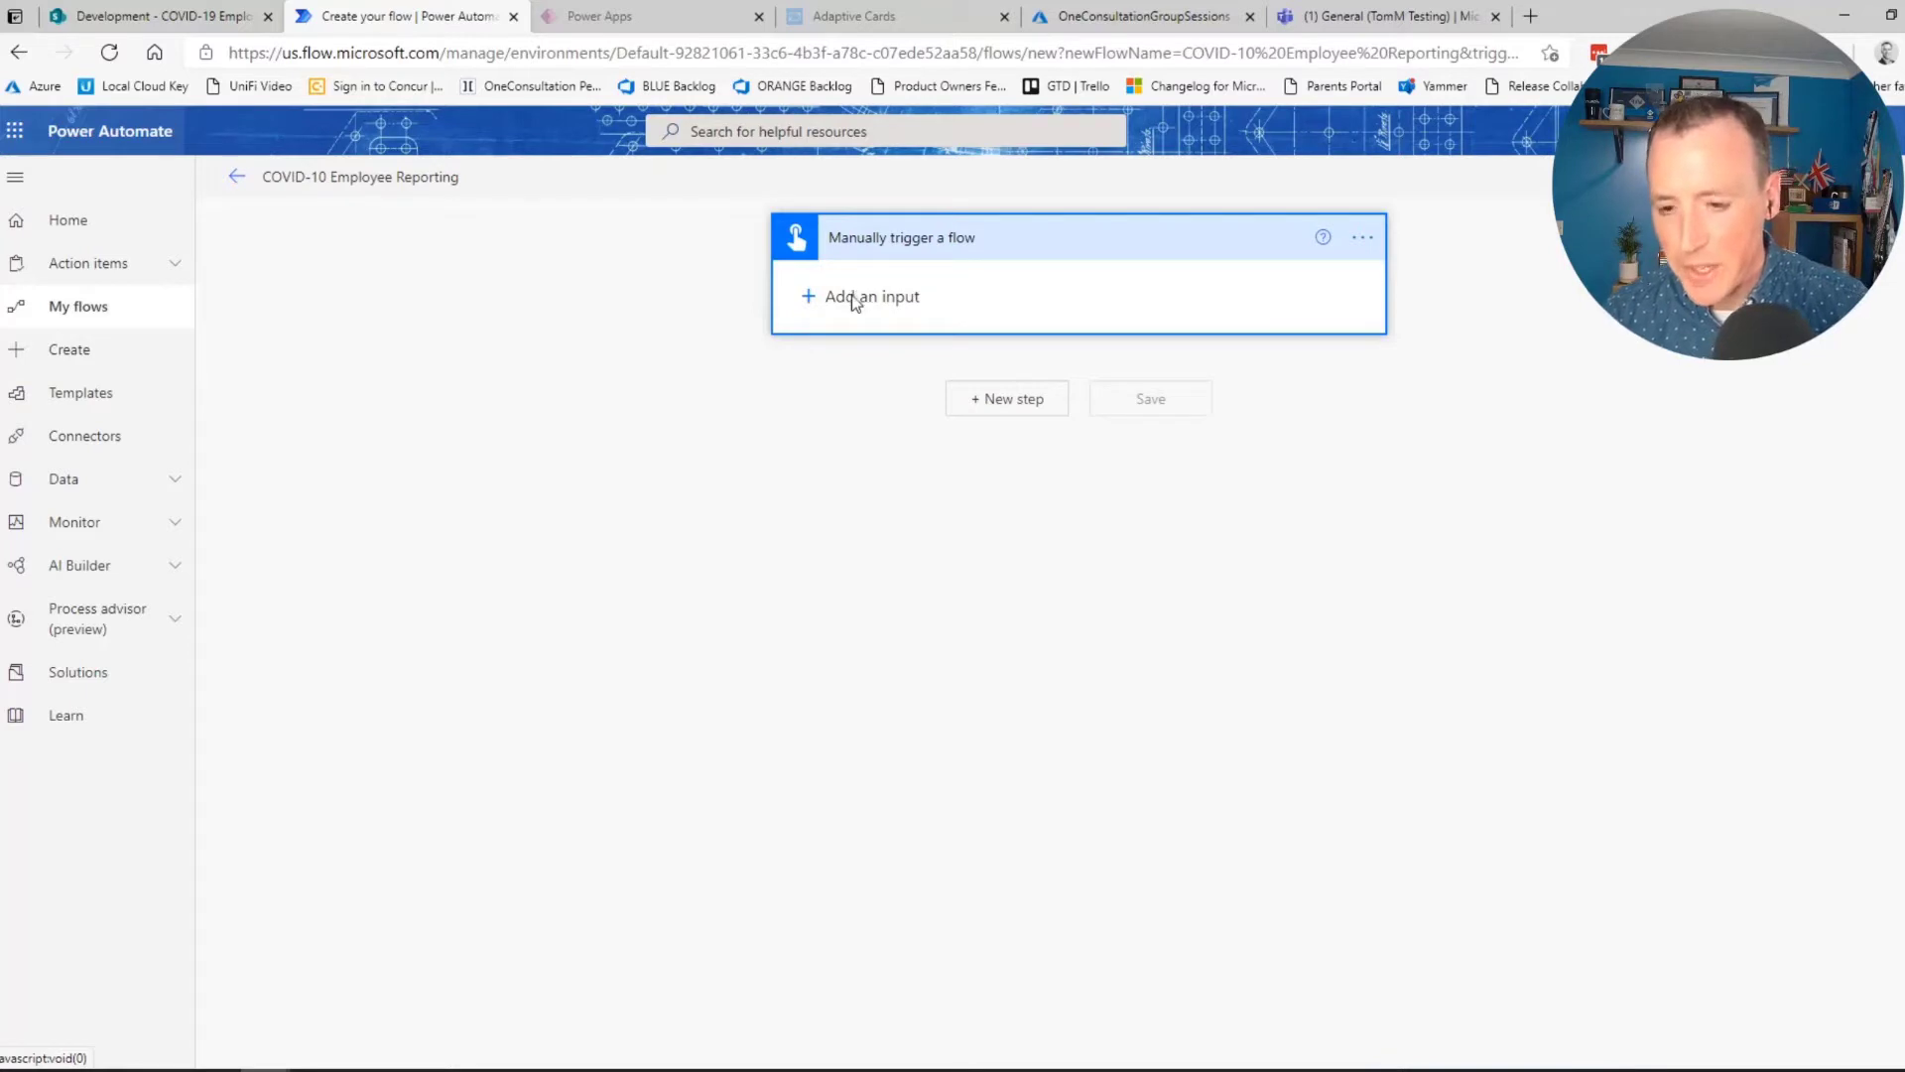
click(855, 299)
click(834, 335)
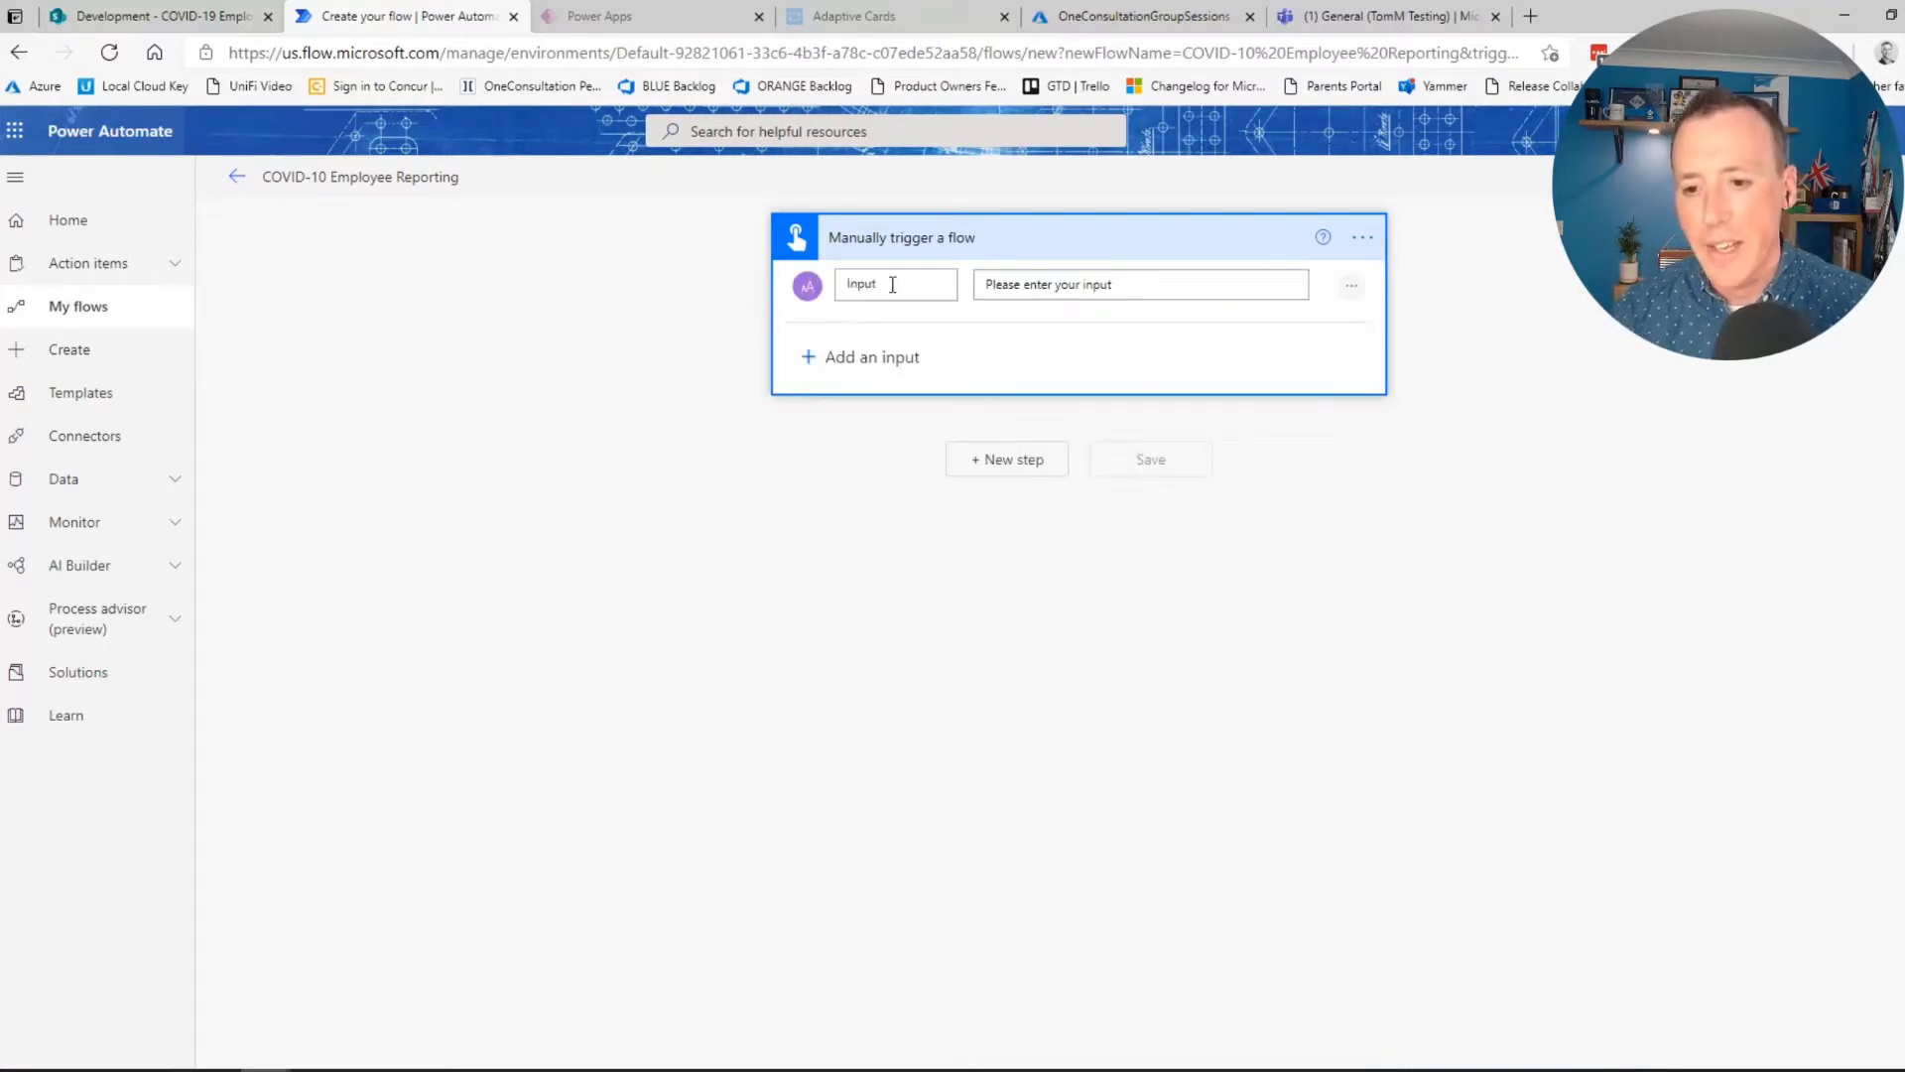
drag(892, 285, 820, 288)
text(OfficeBuilding)
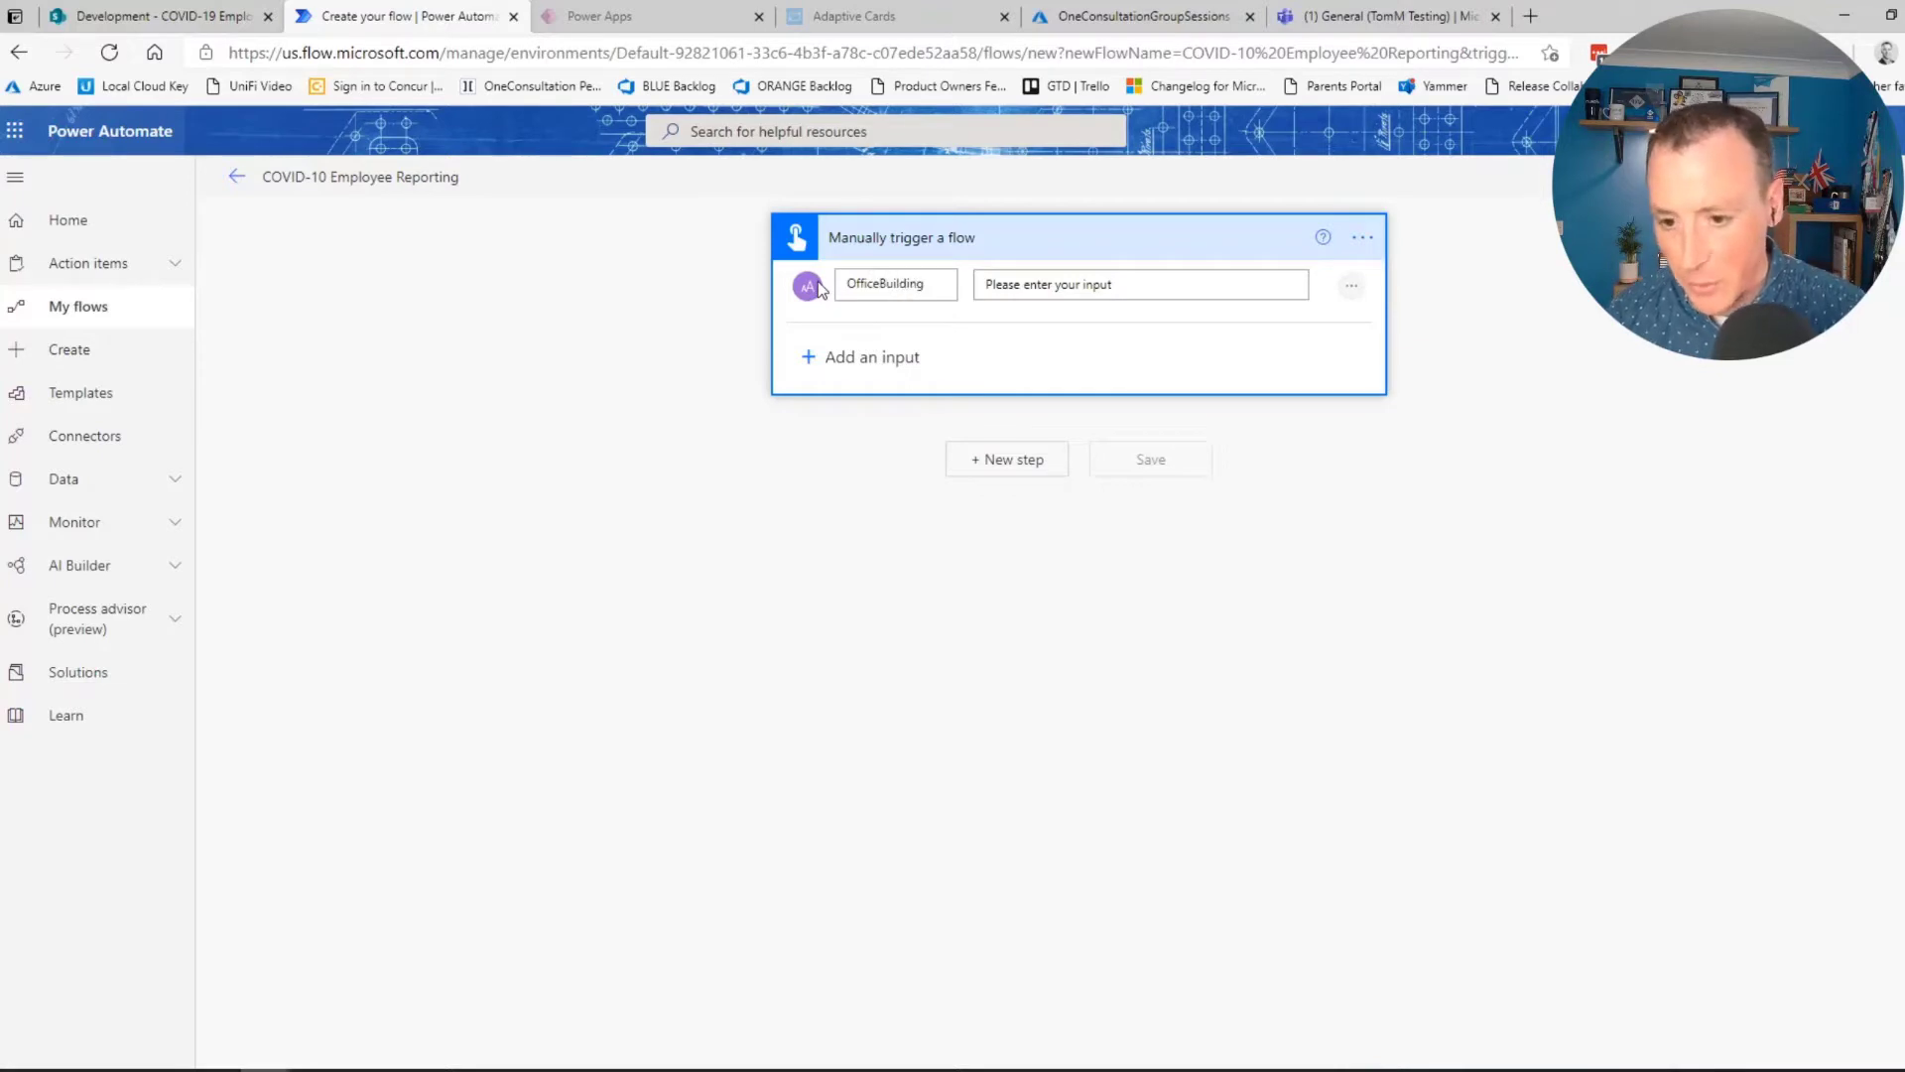
drag(1155, 279, 986, 280)
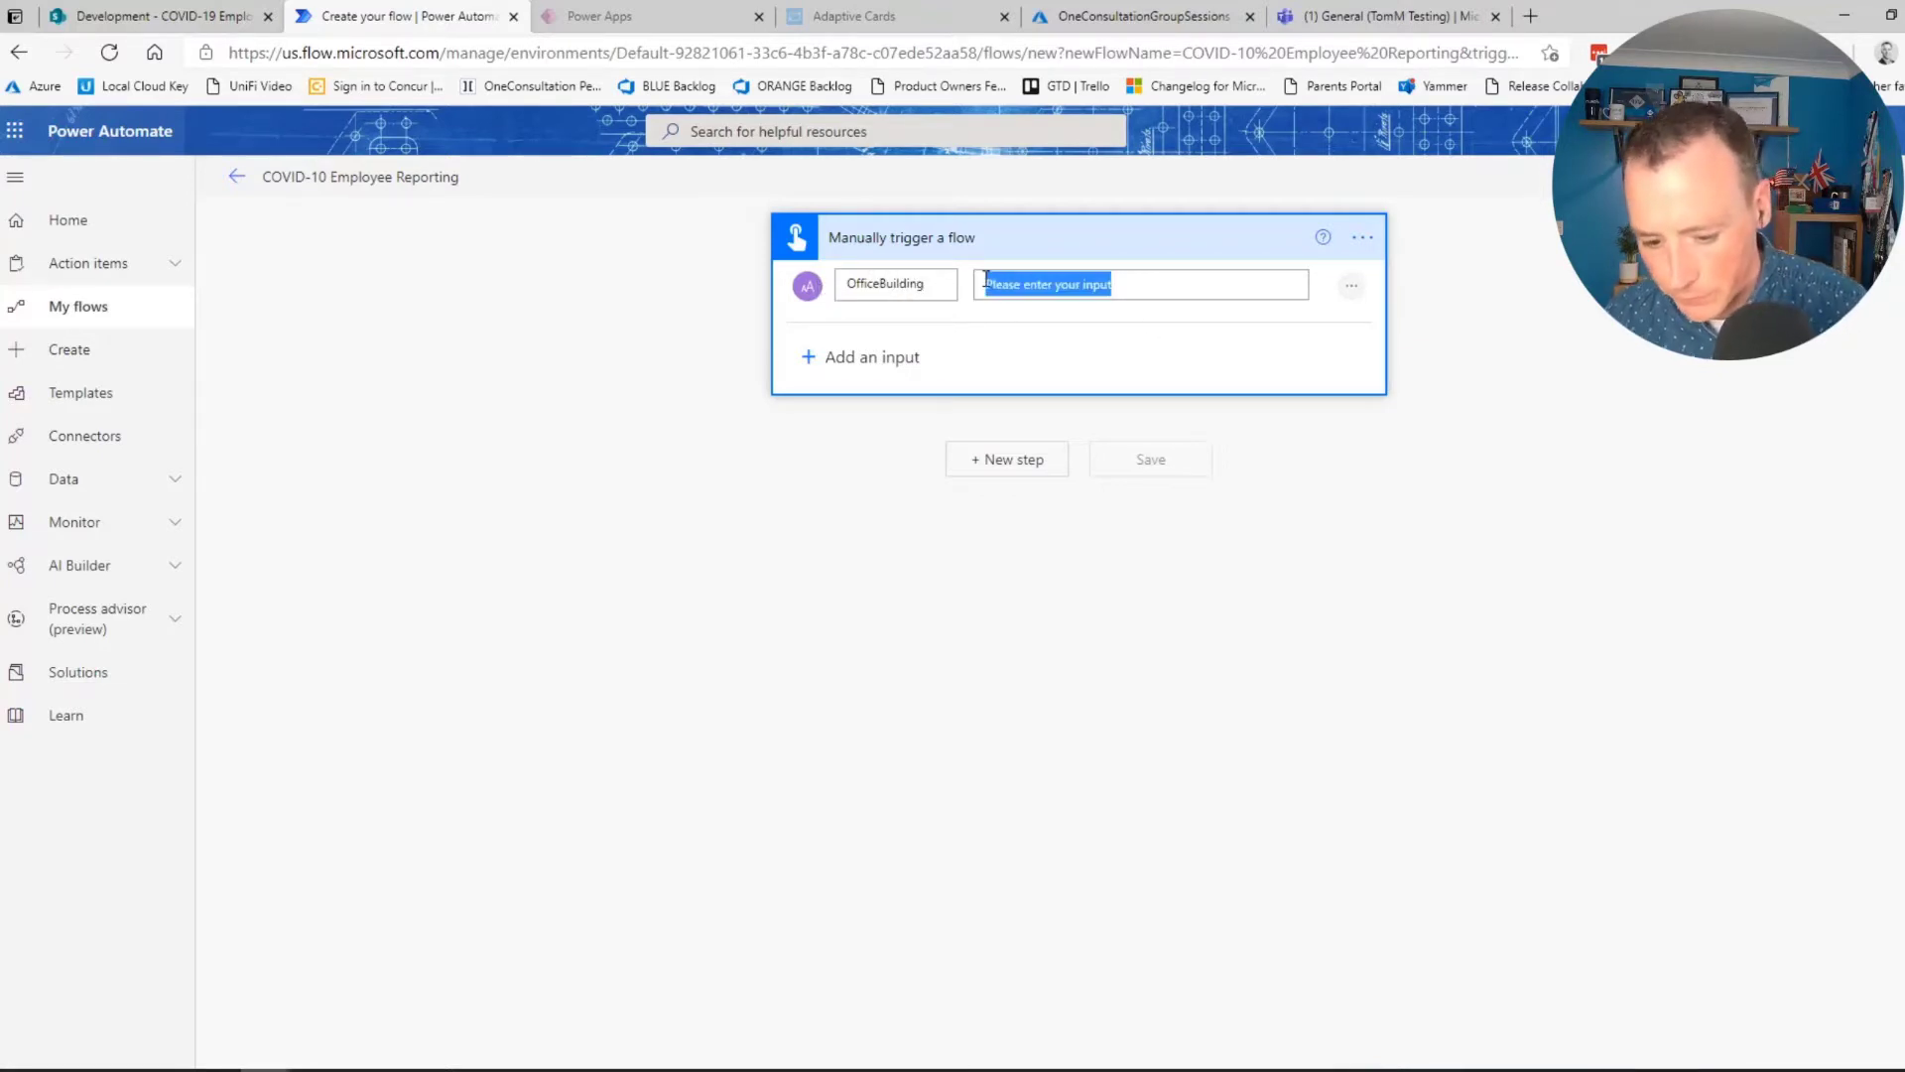
key(BackSpace)
text(Location you are reporting from)
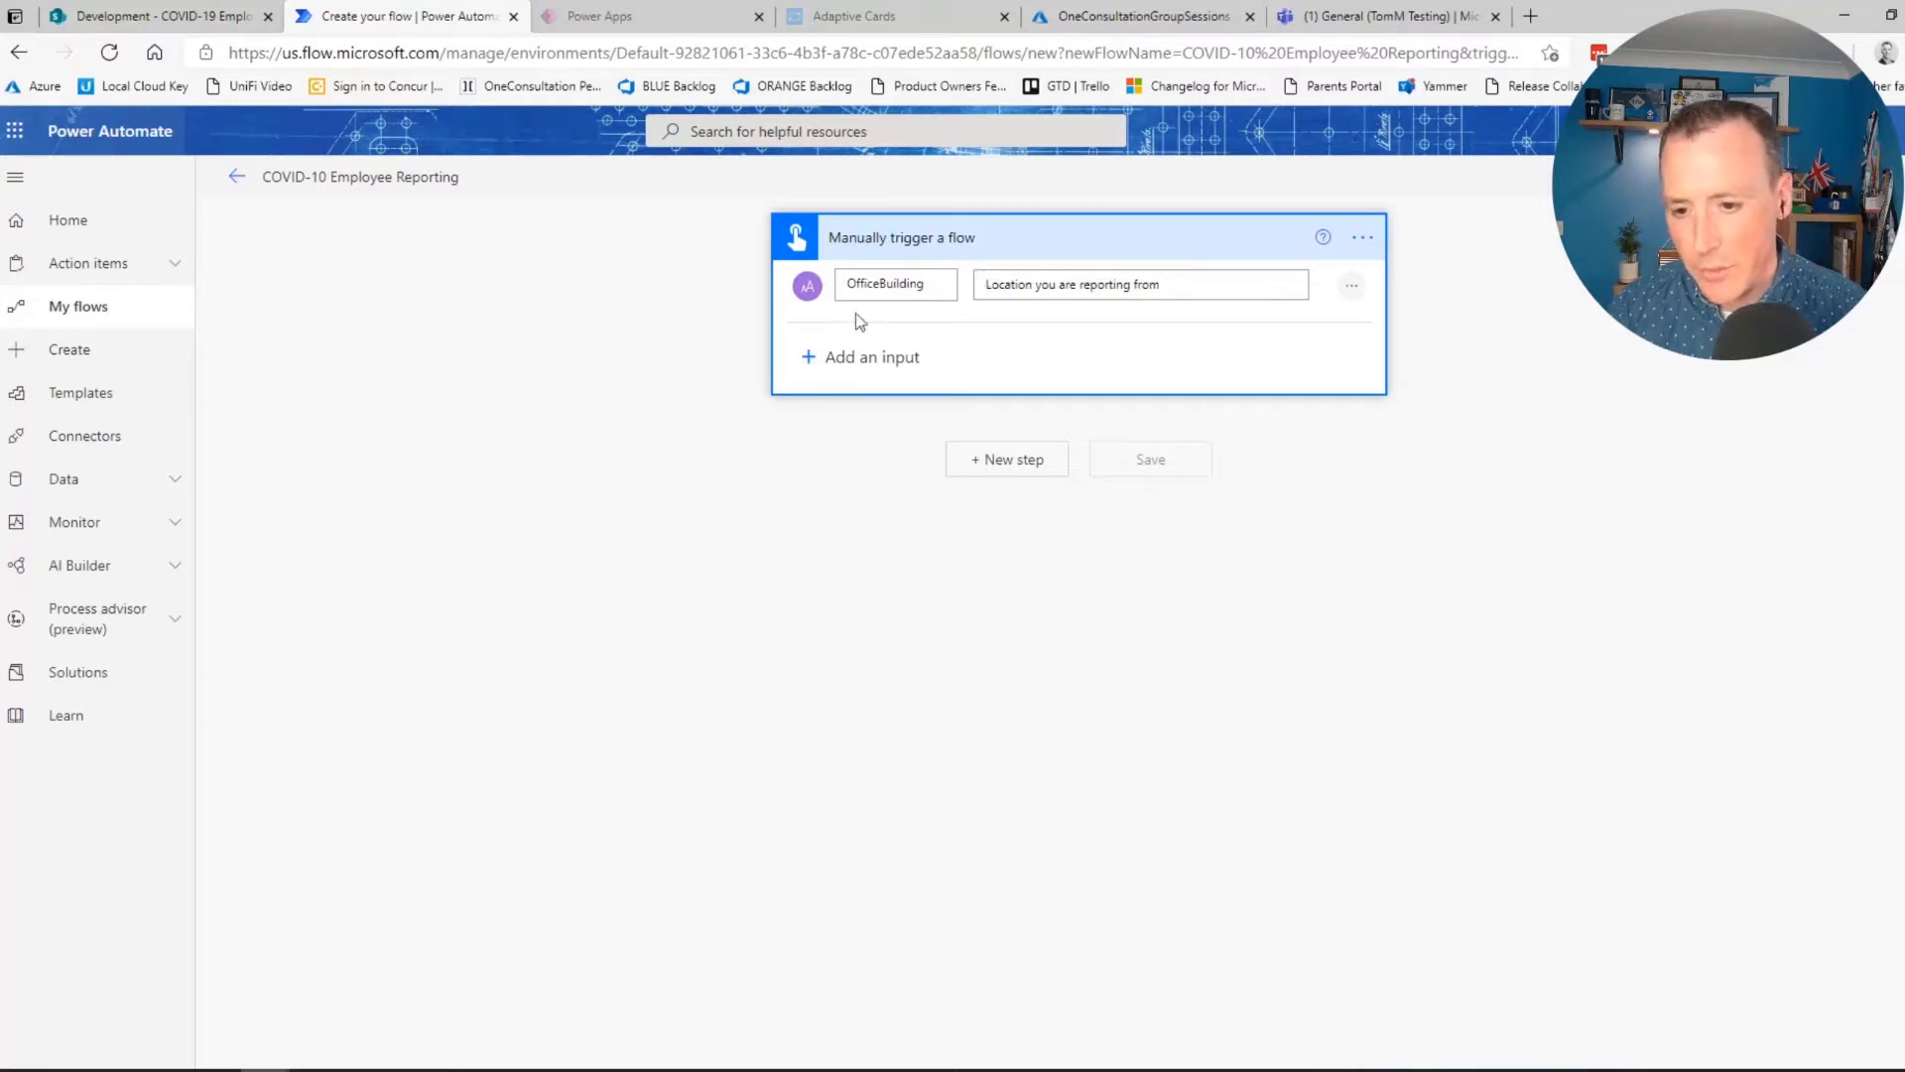
Add a second text input named Description to the trigger with the prompt "Please provide an description"
click(827, 365)
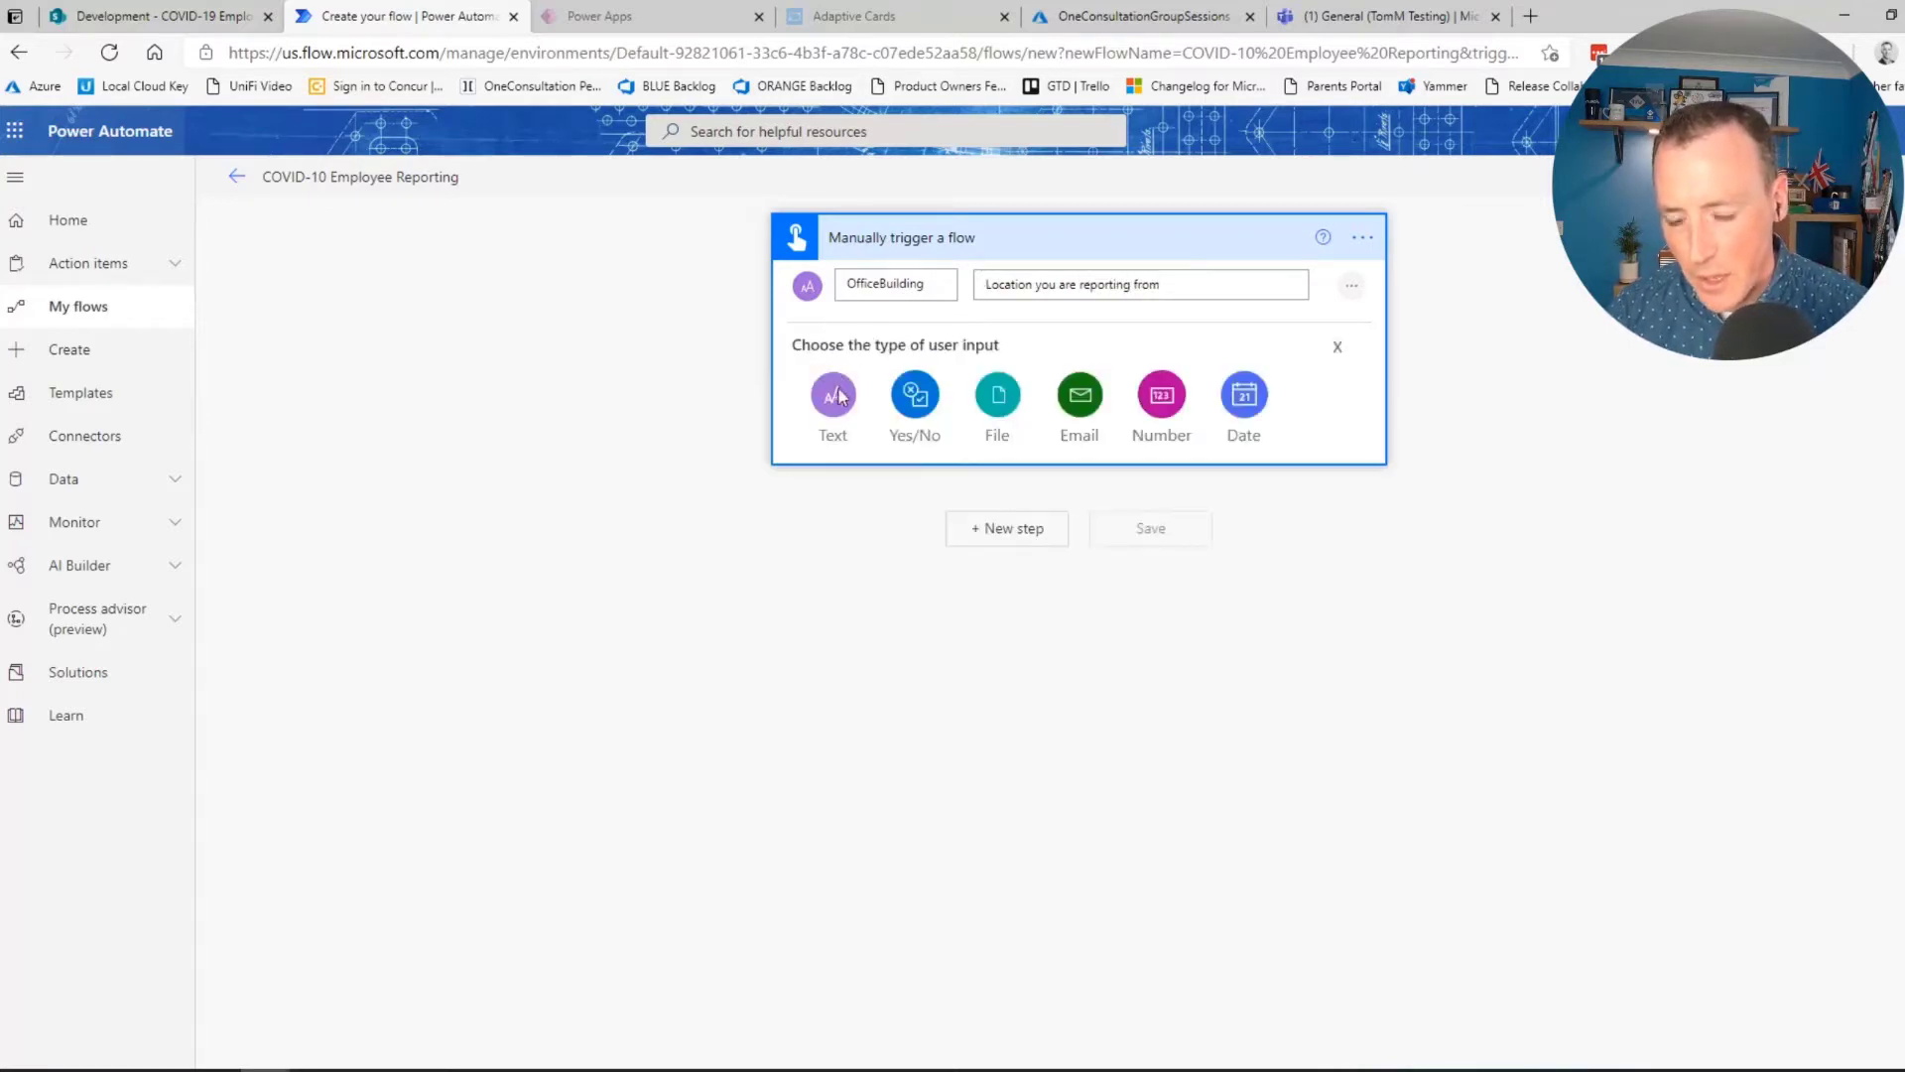
click(836, 395)
drag(922, 366, 826, 363)
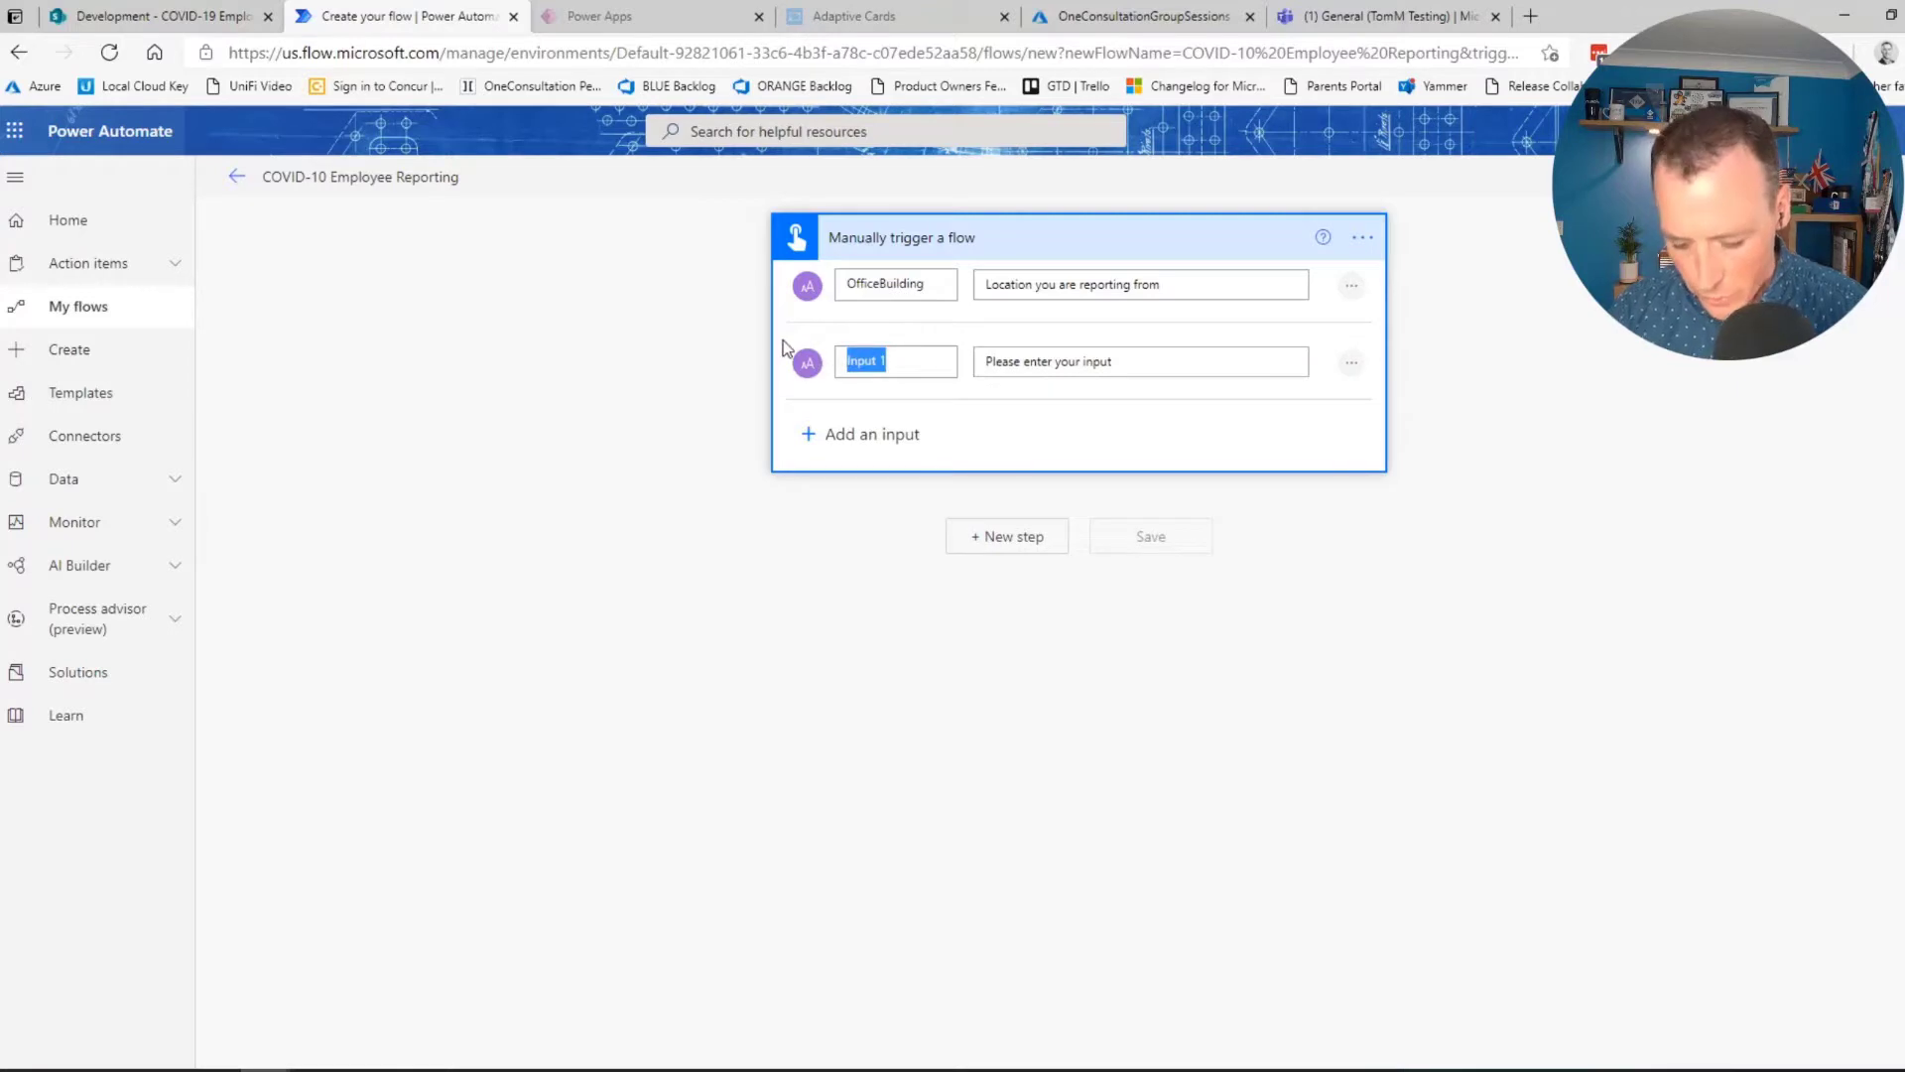
text(Description)
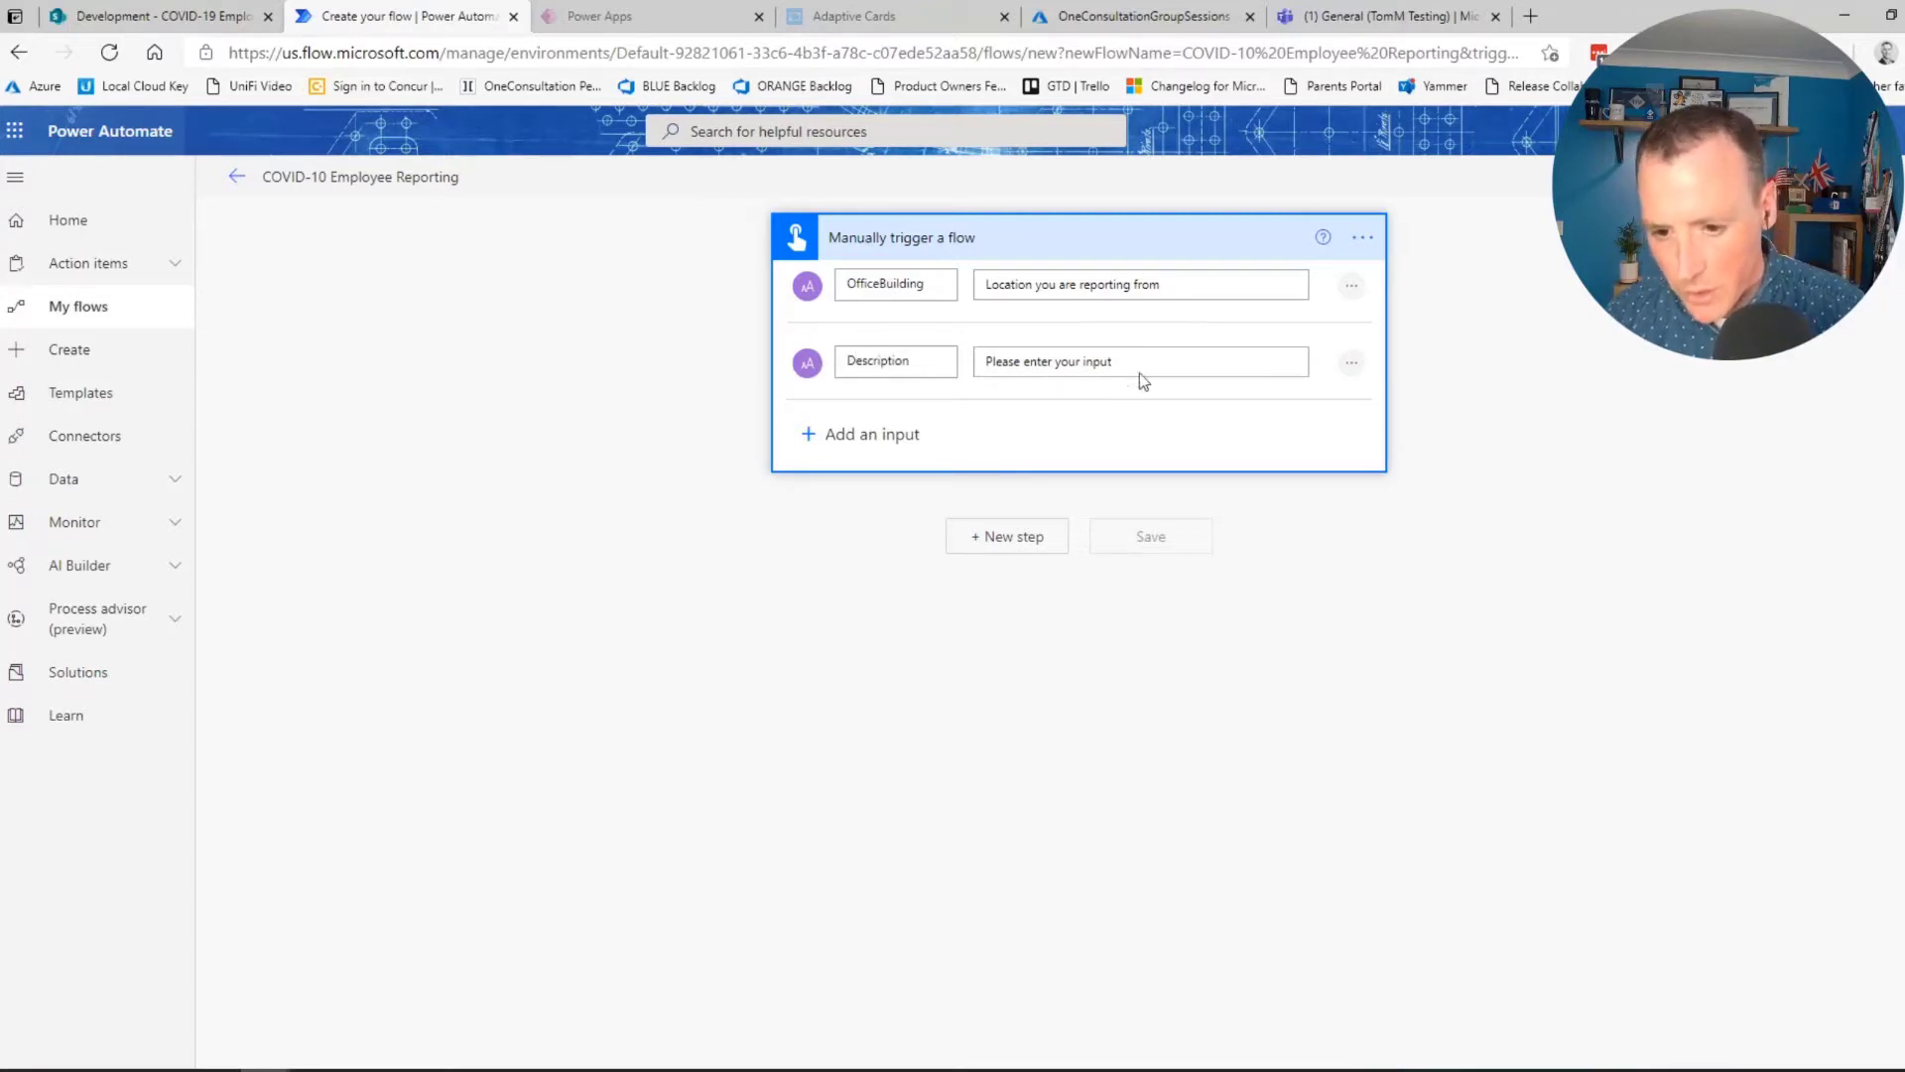
drag(1139, 372, 869, 341)
text(P)
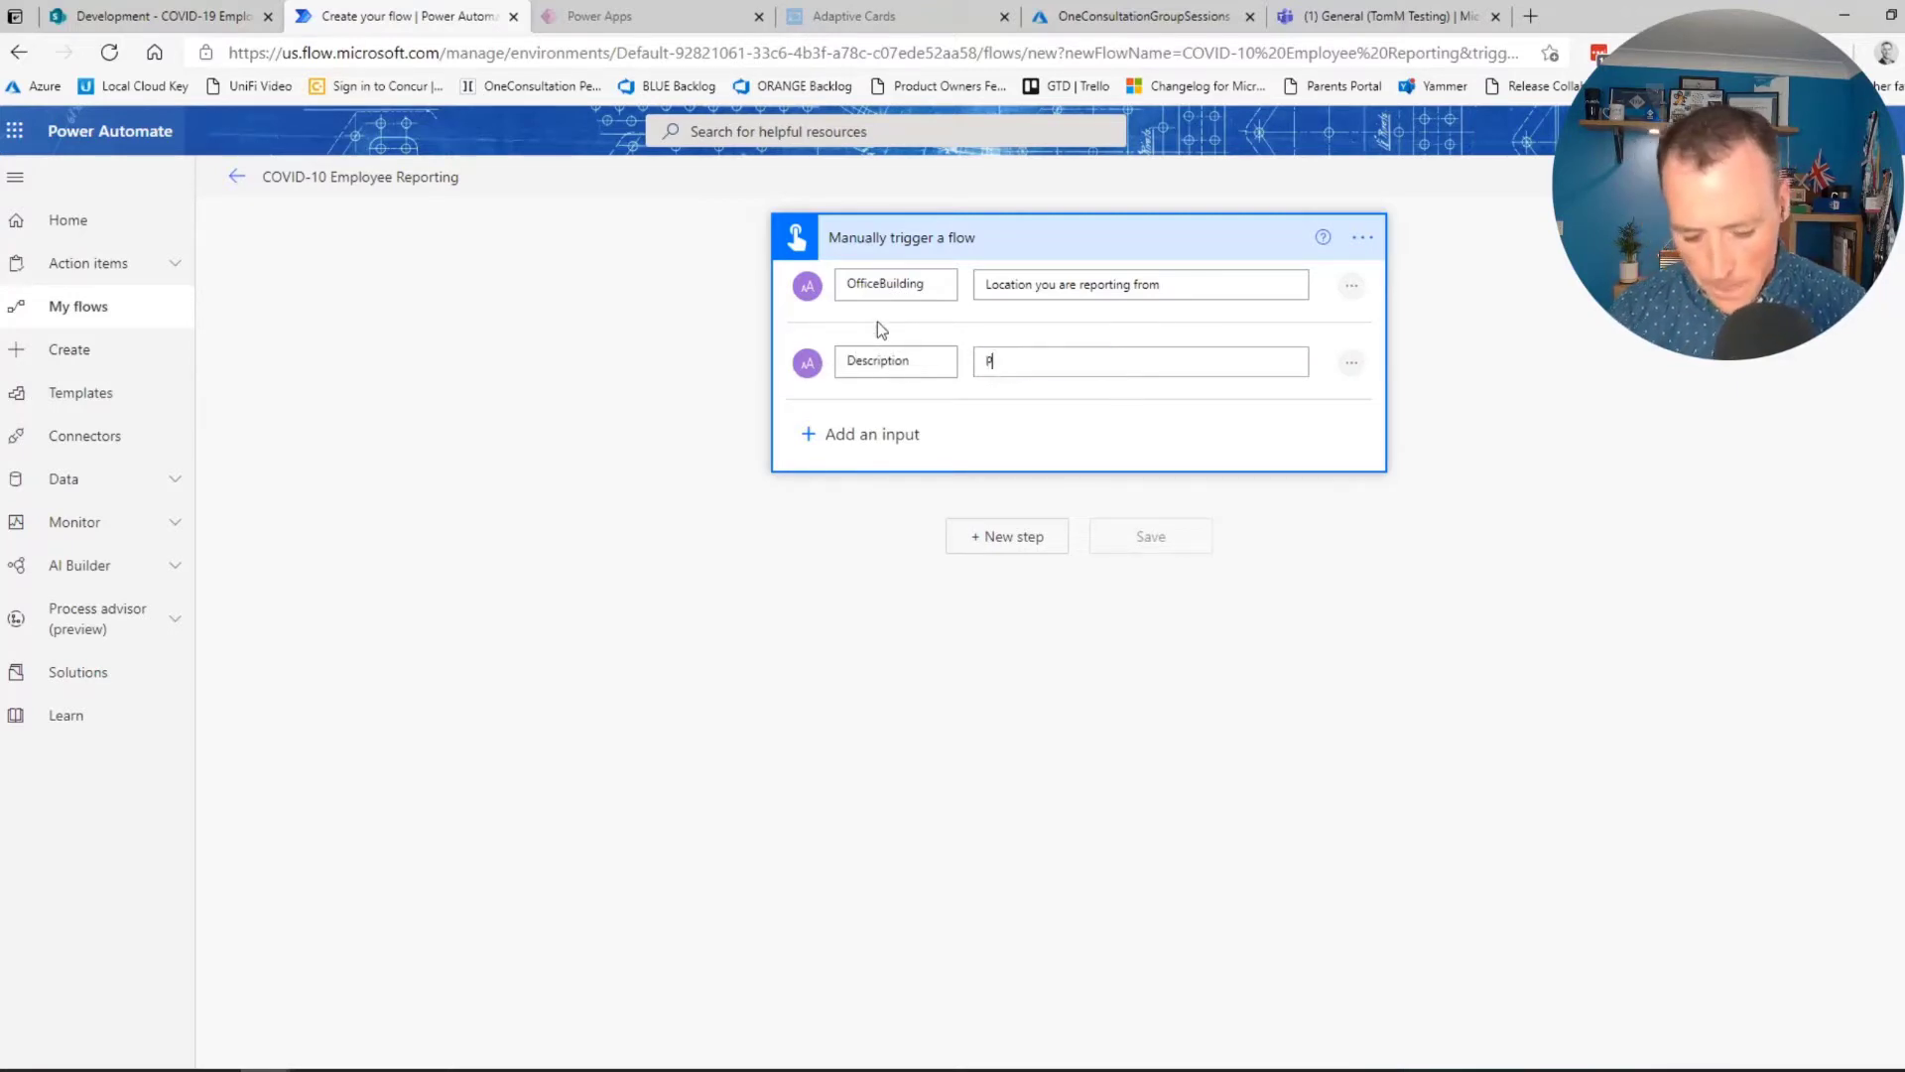
text(lease provide an description)
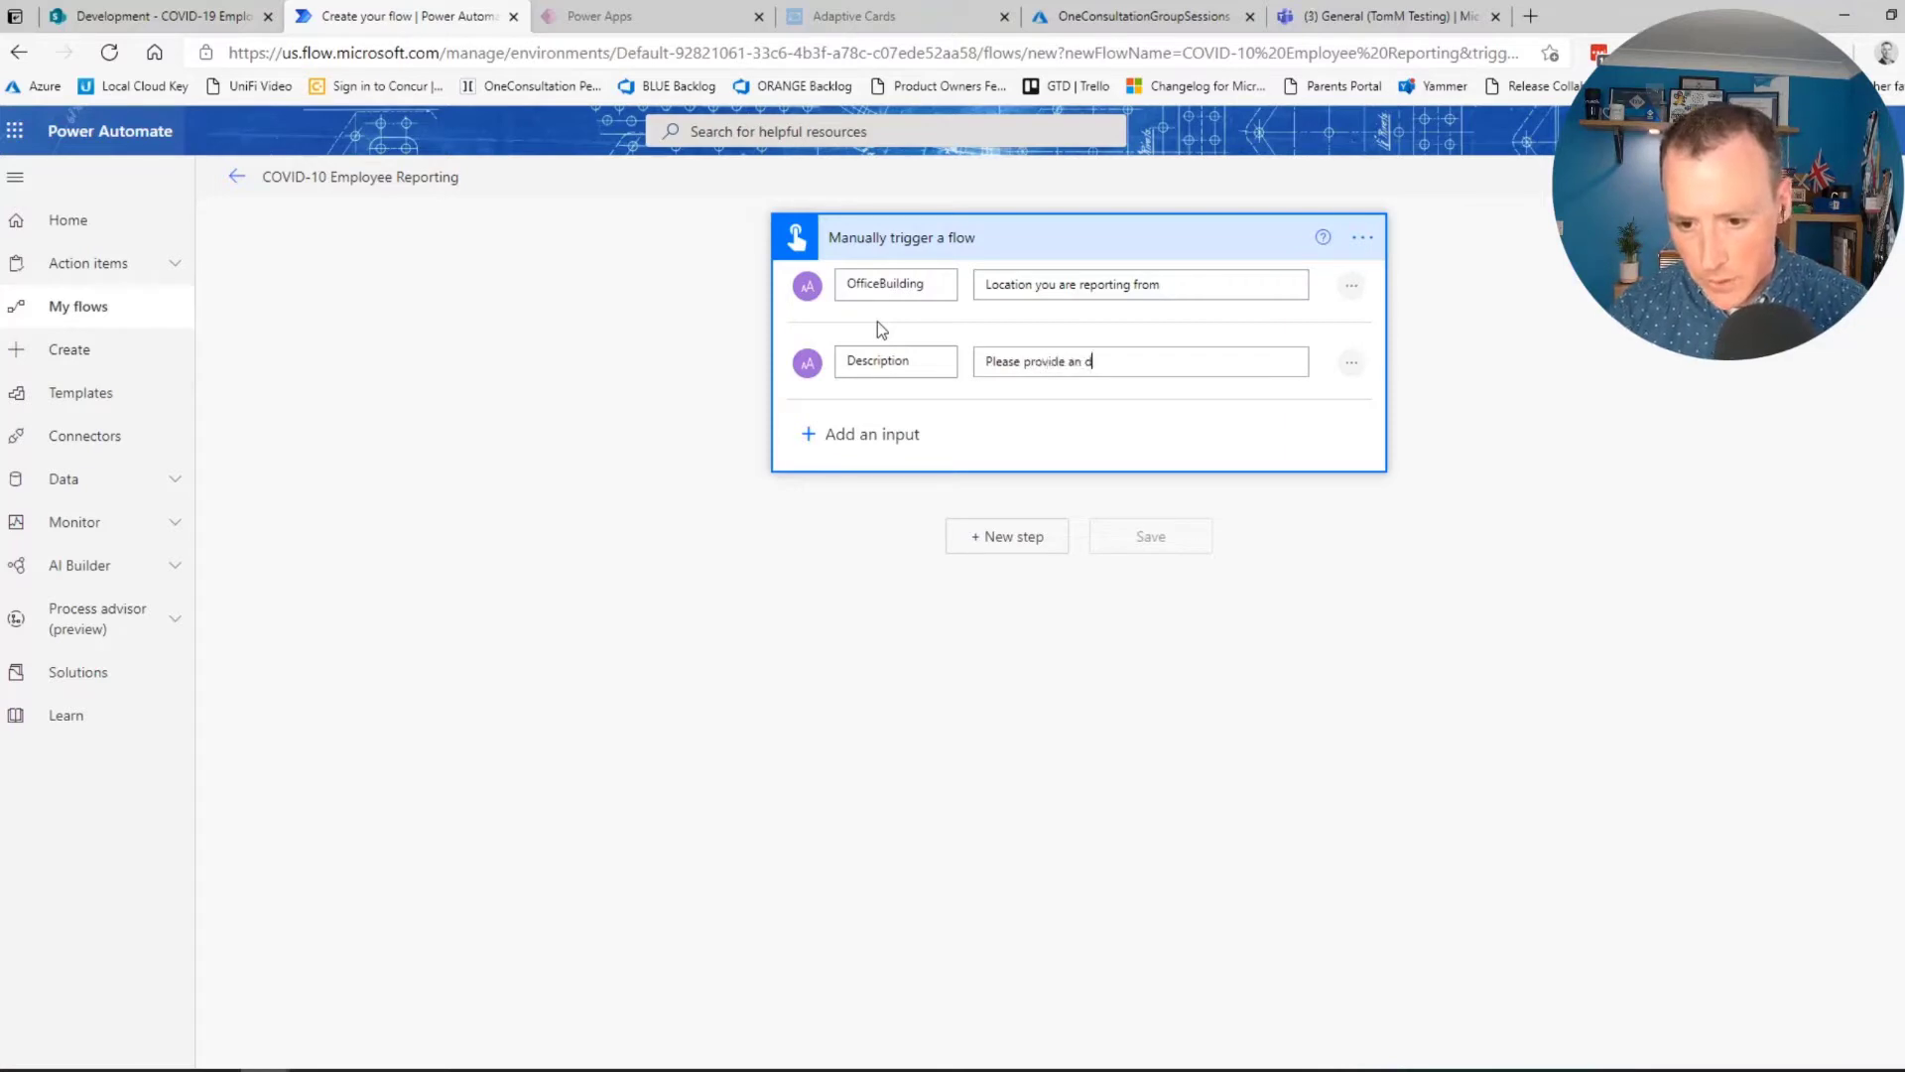
Add a file input to the manual trigger and name it Image
click(846, 431)
click(1010, 489)
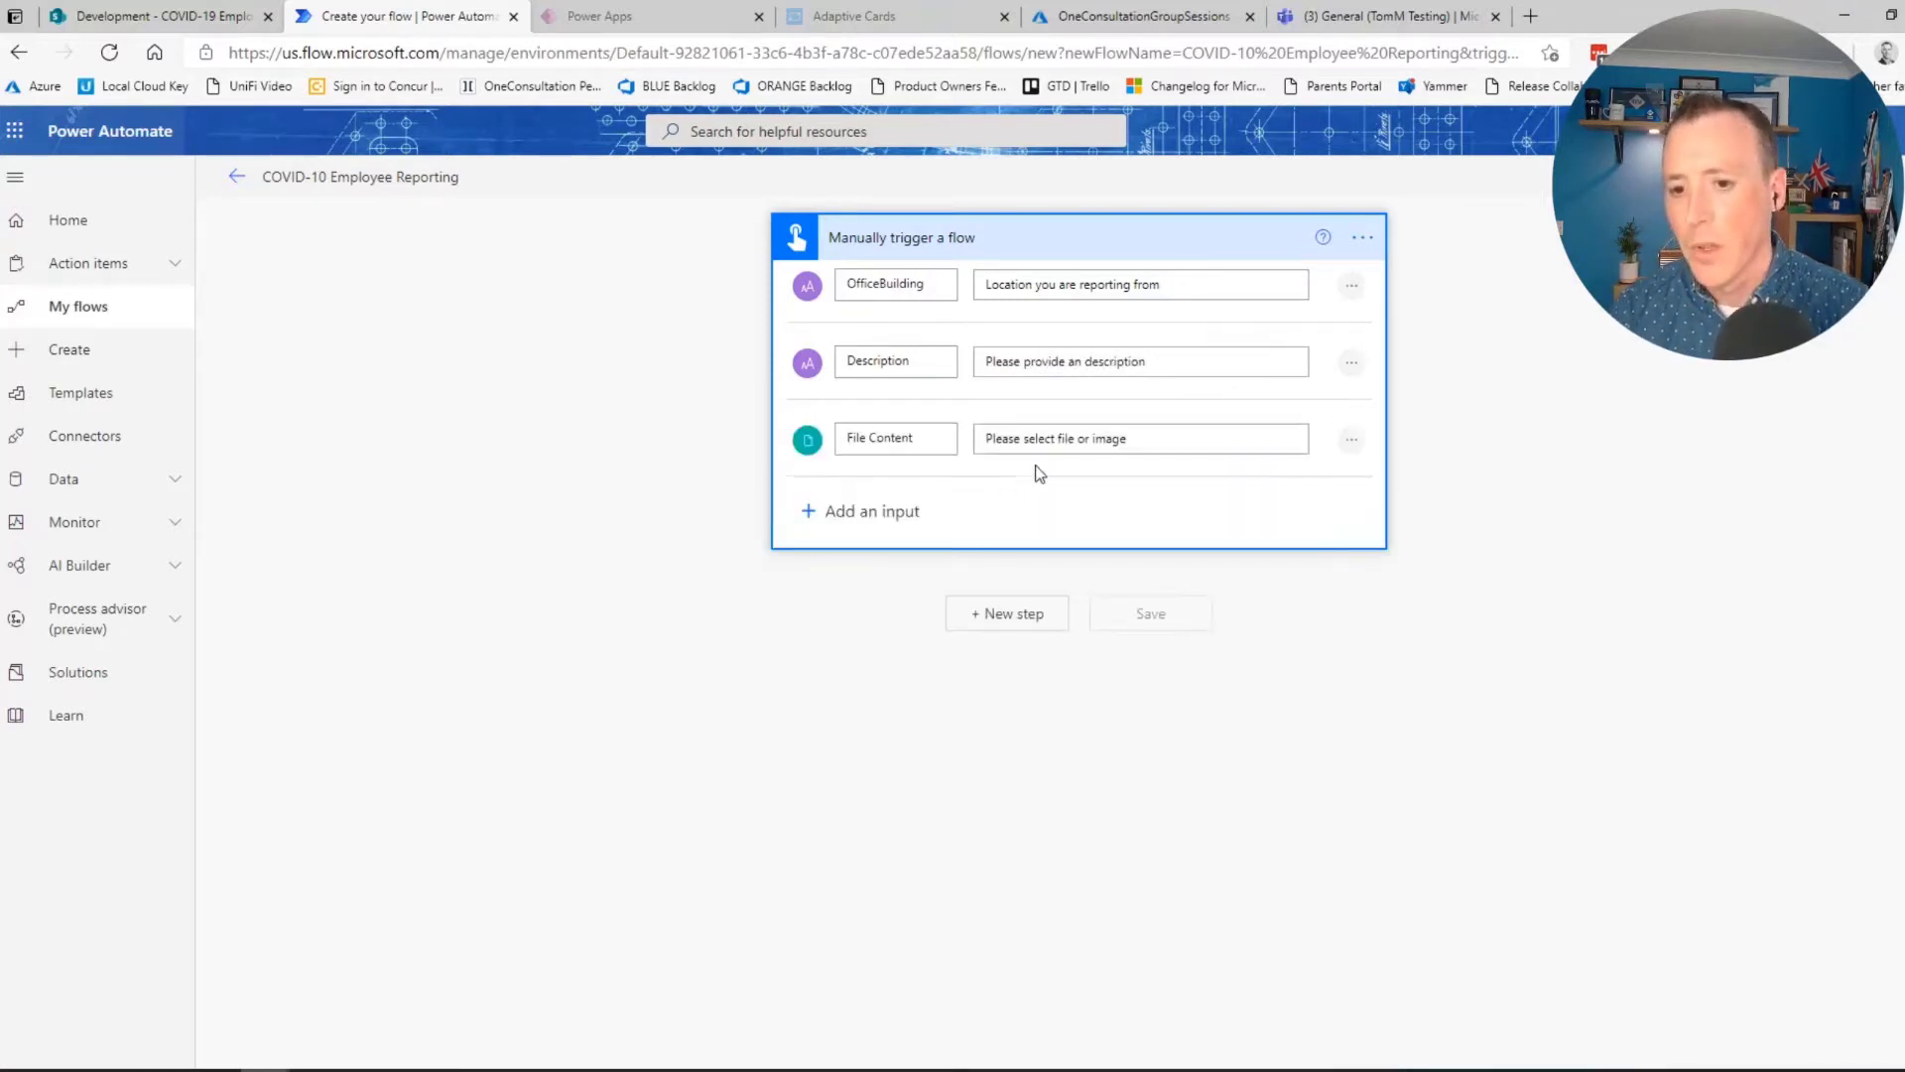
drag(932, 437, 804, 435)
key(BackSpace)
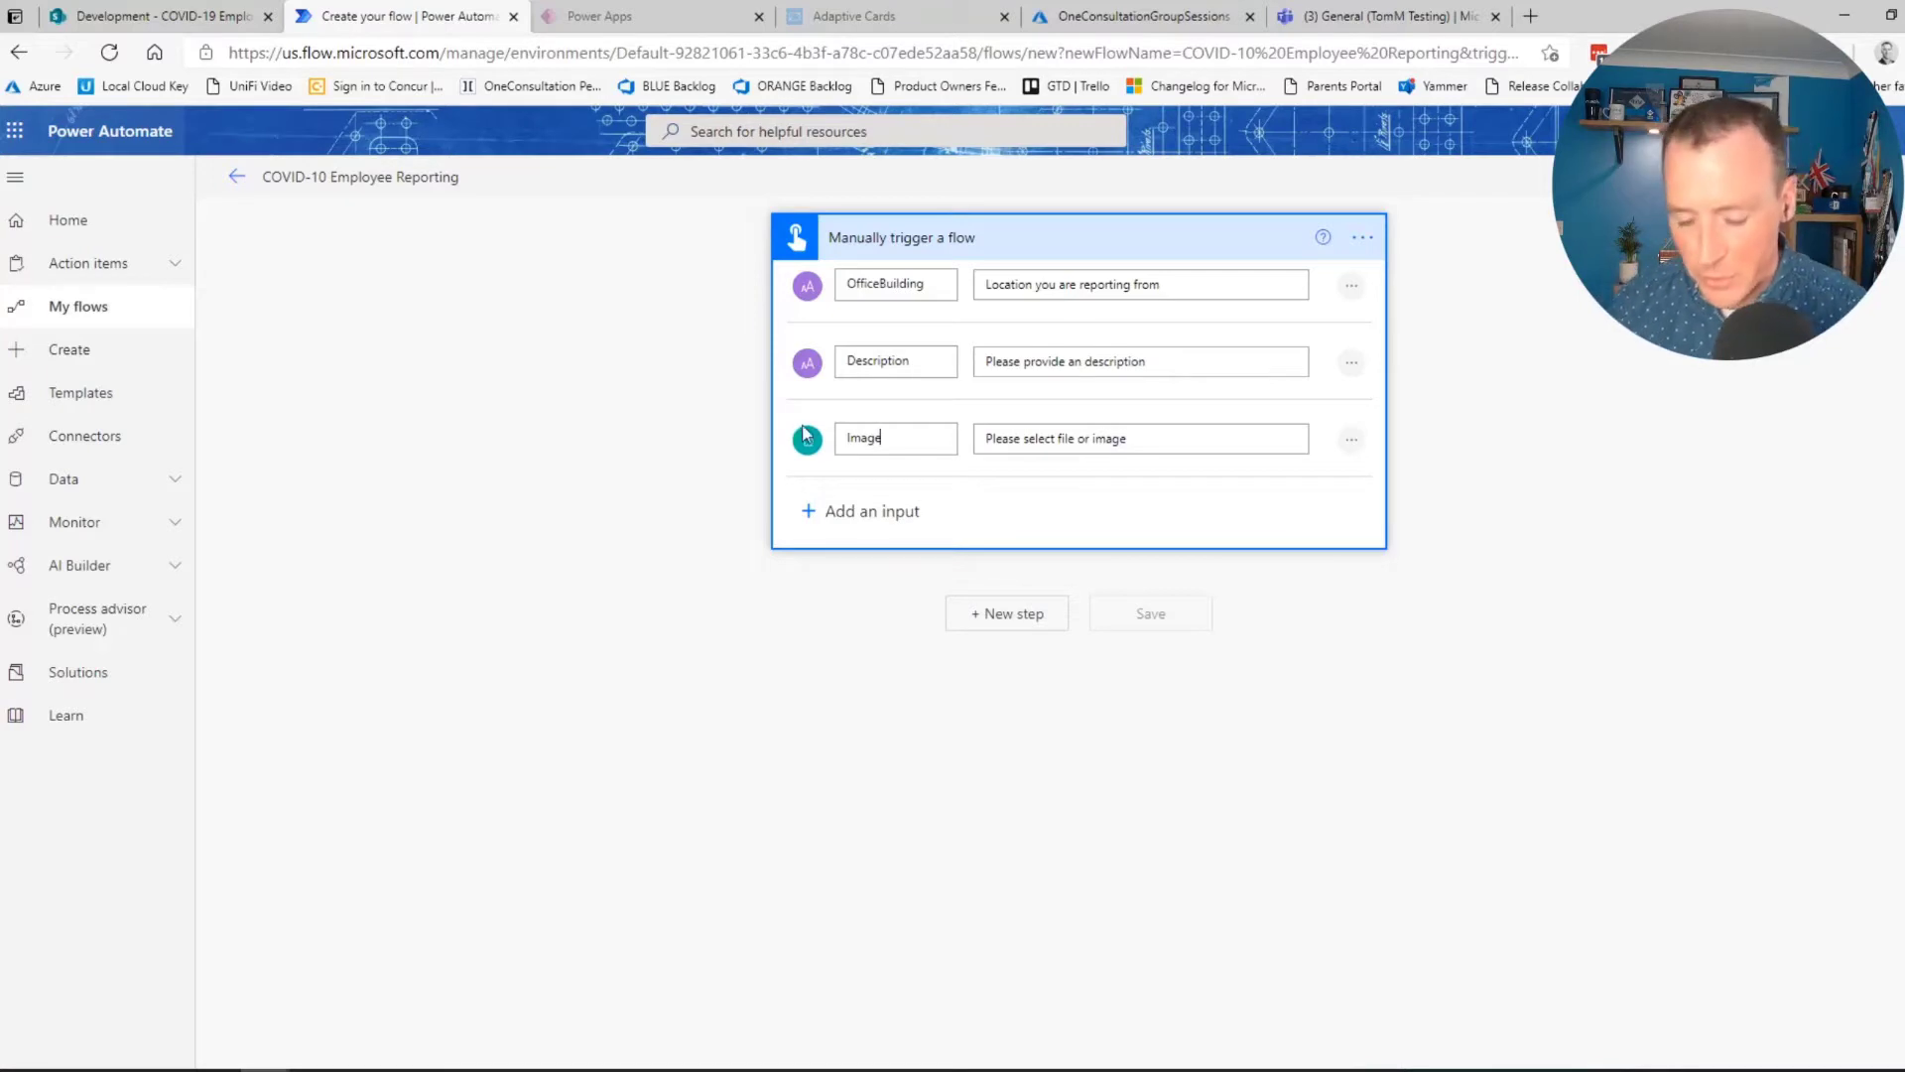
click(931, 660)
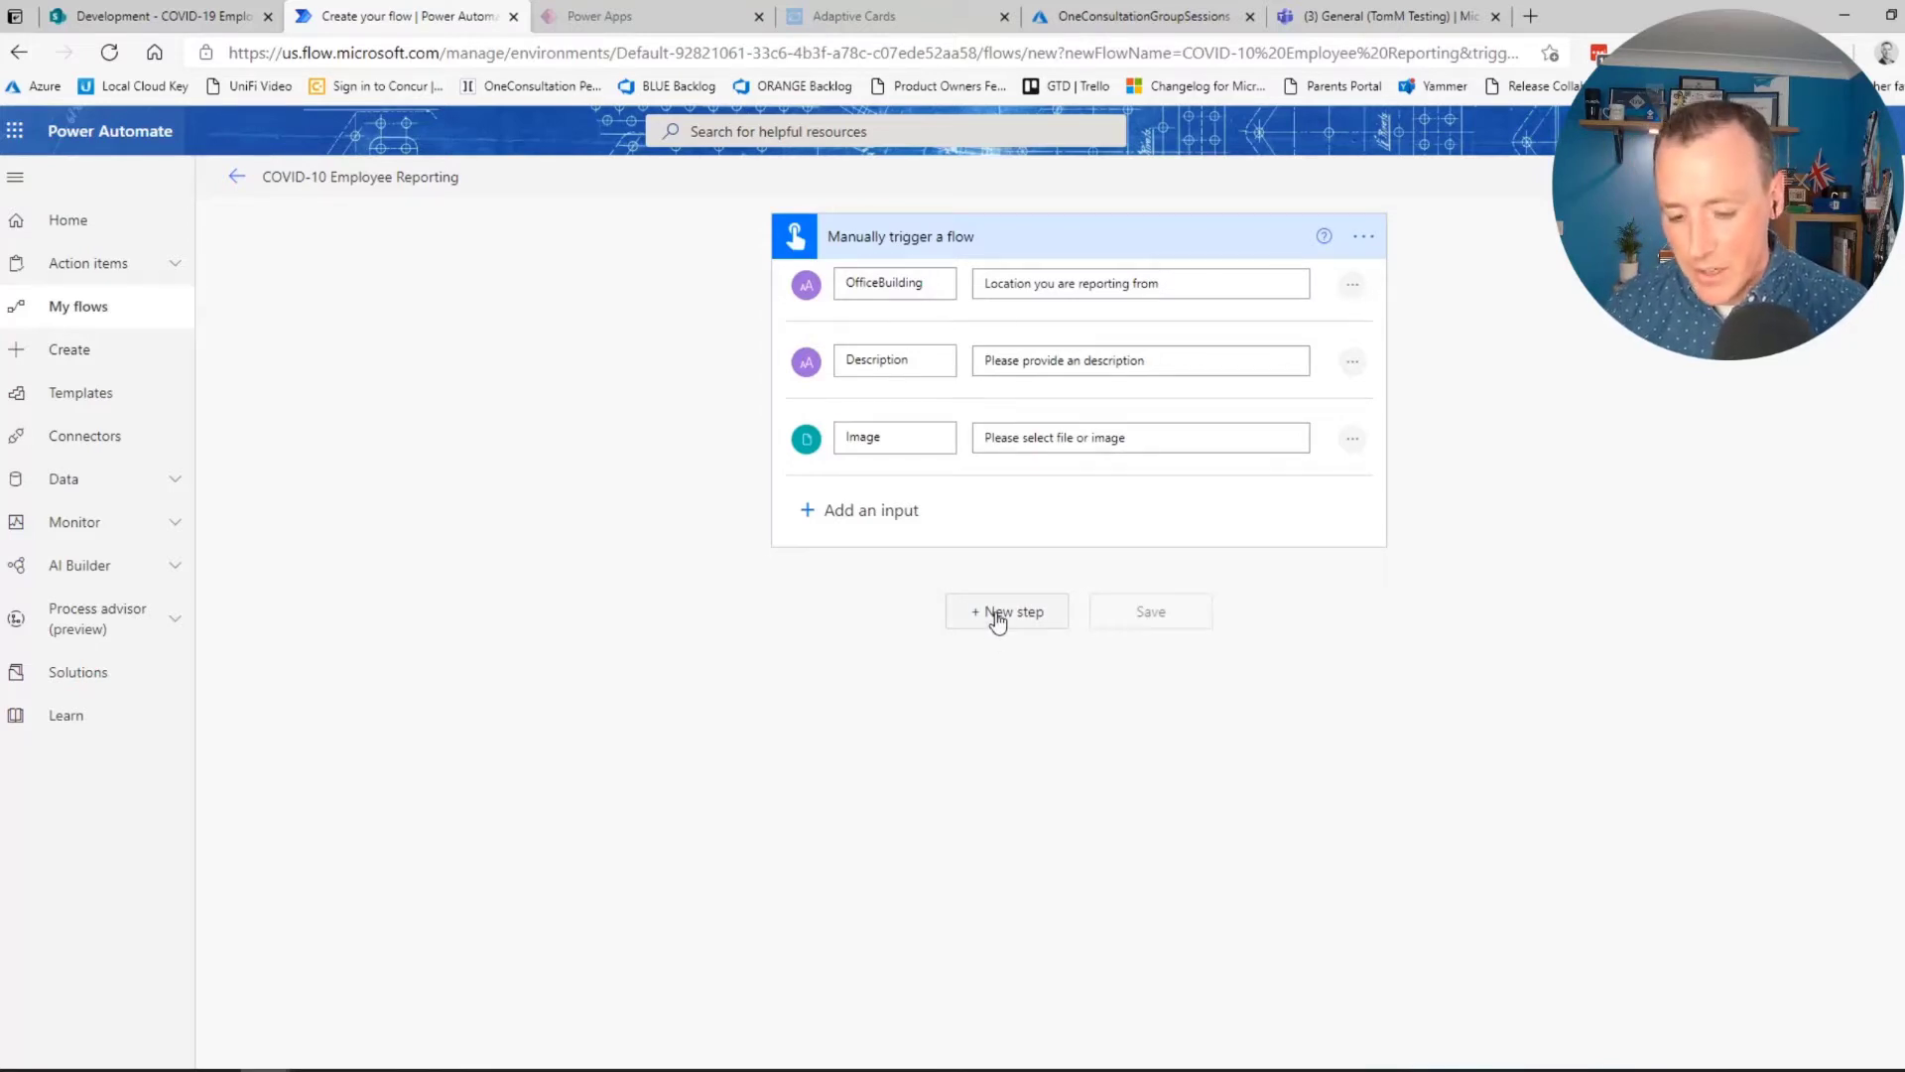
Add a SharePoint Create file action after the manual trigger
click(188, 10)
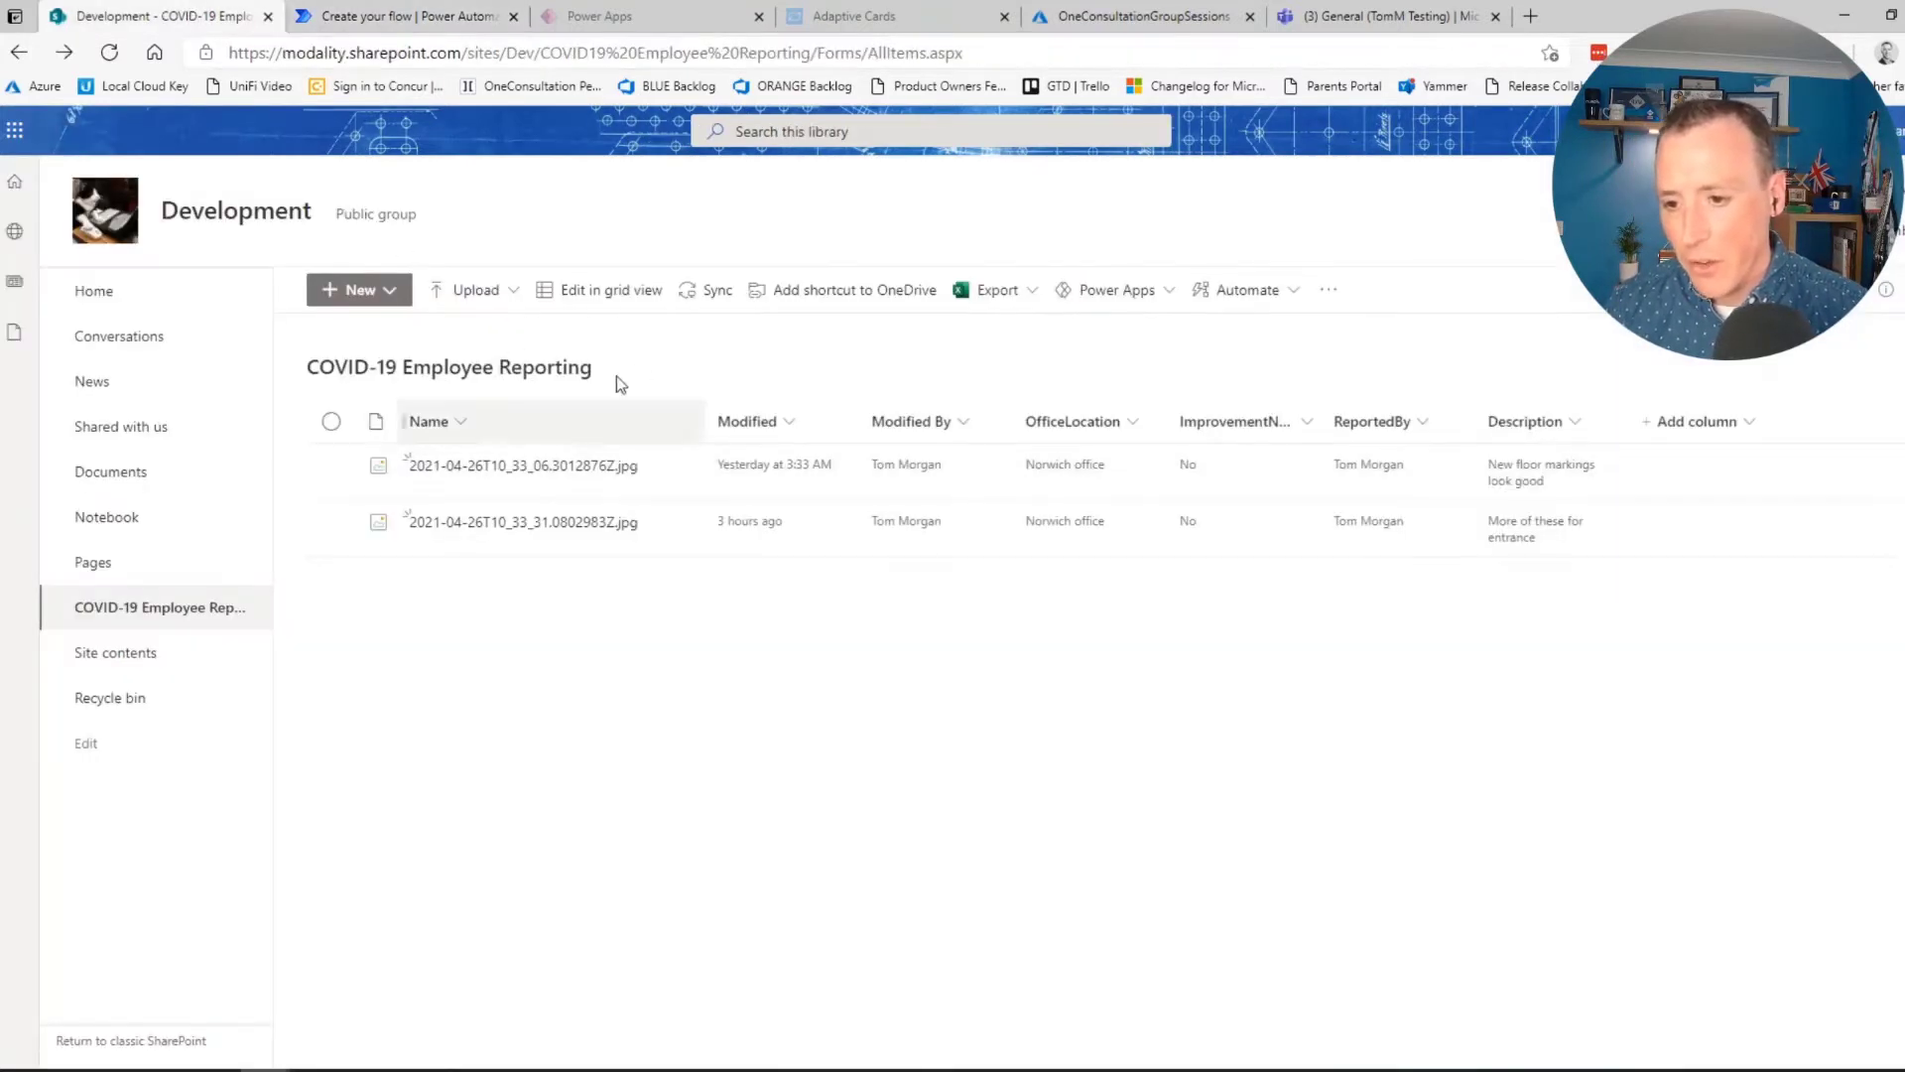
click(426, 20)
click(1019, 610)
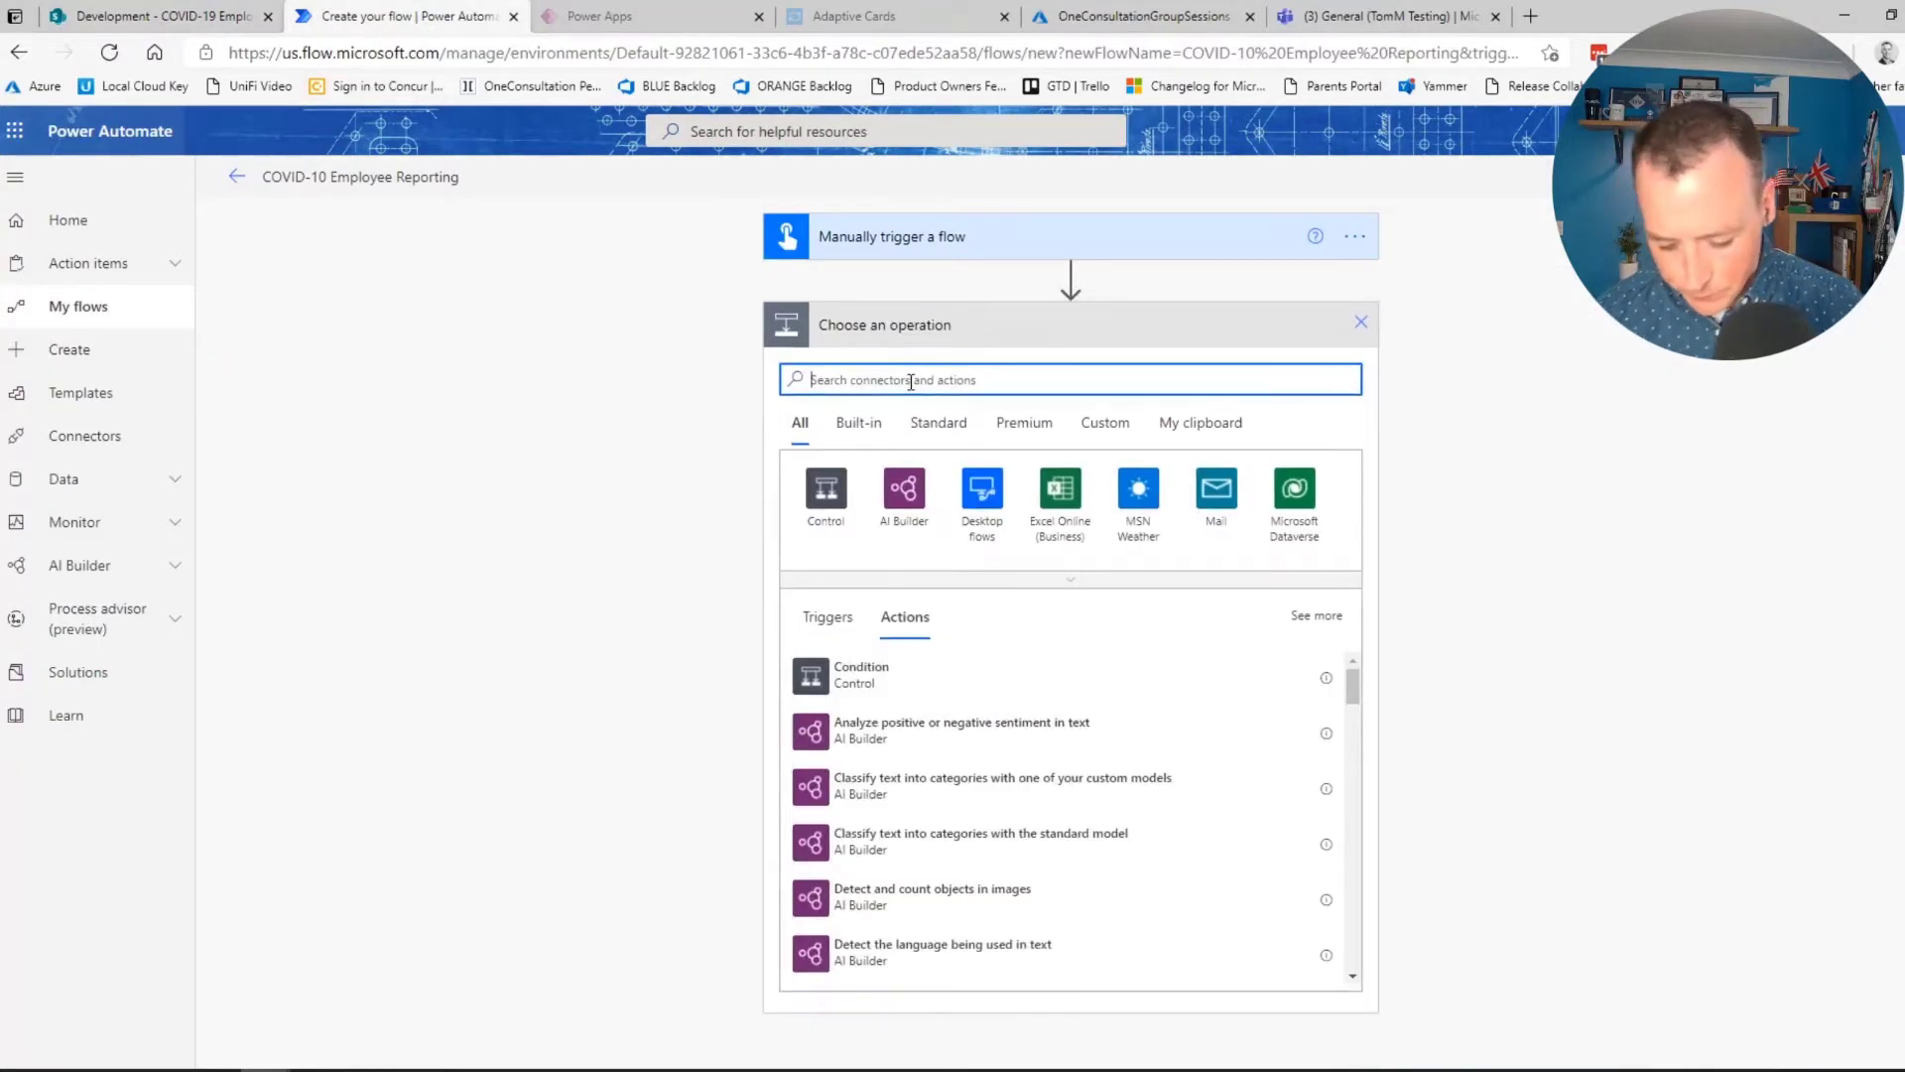
text(sharepoint)
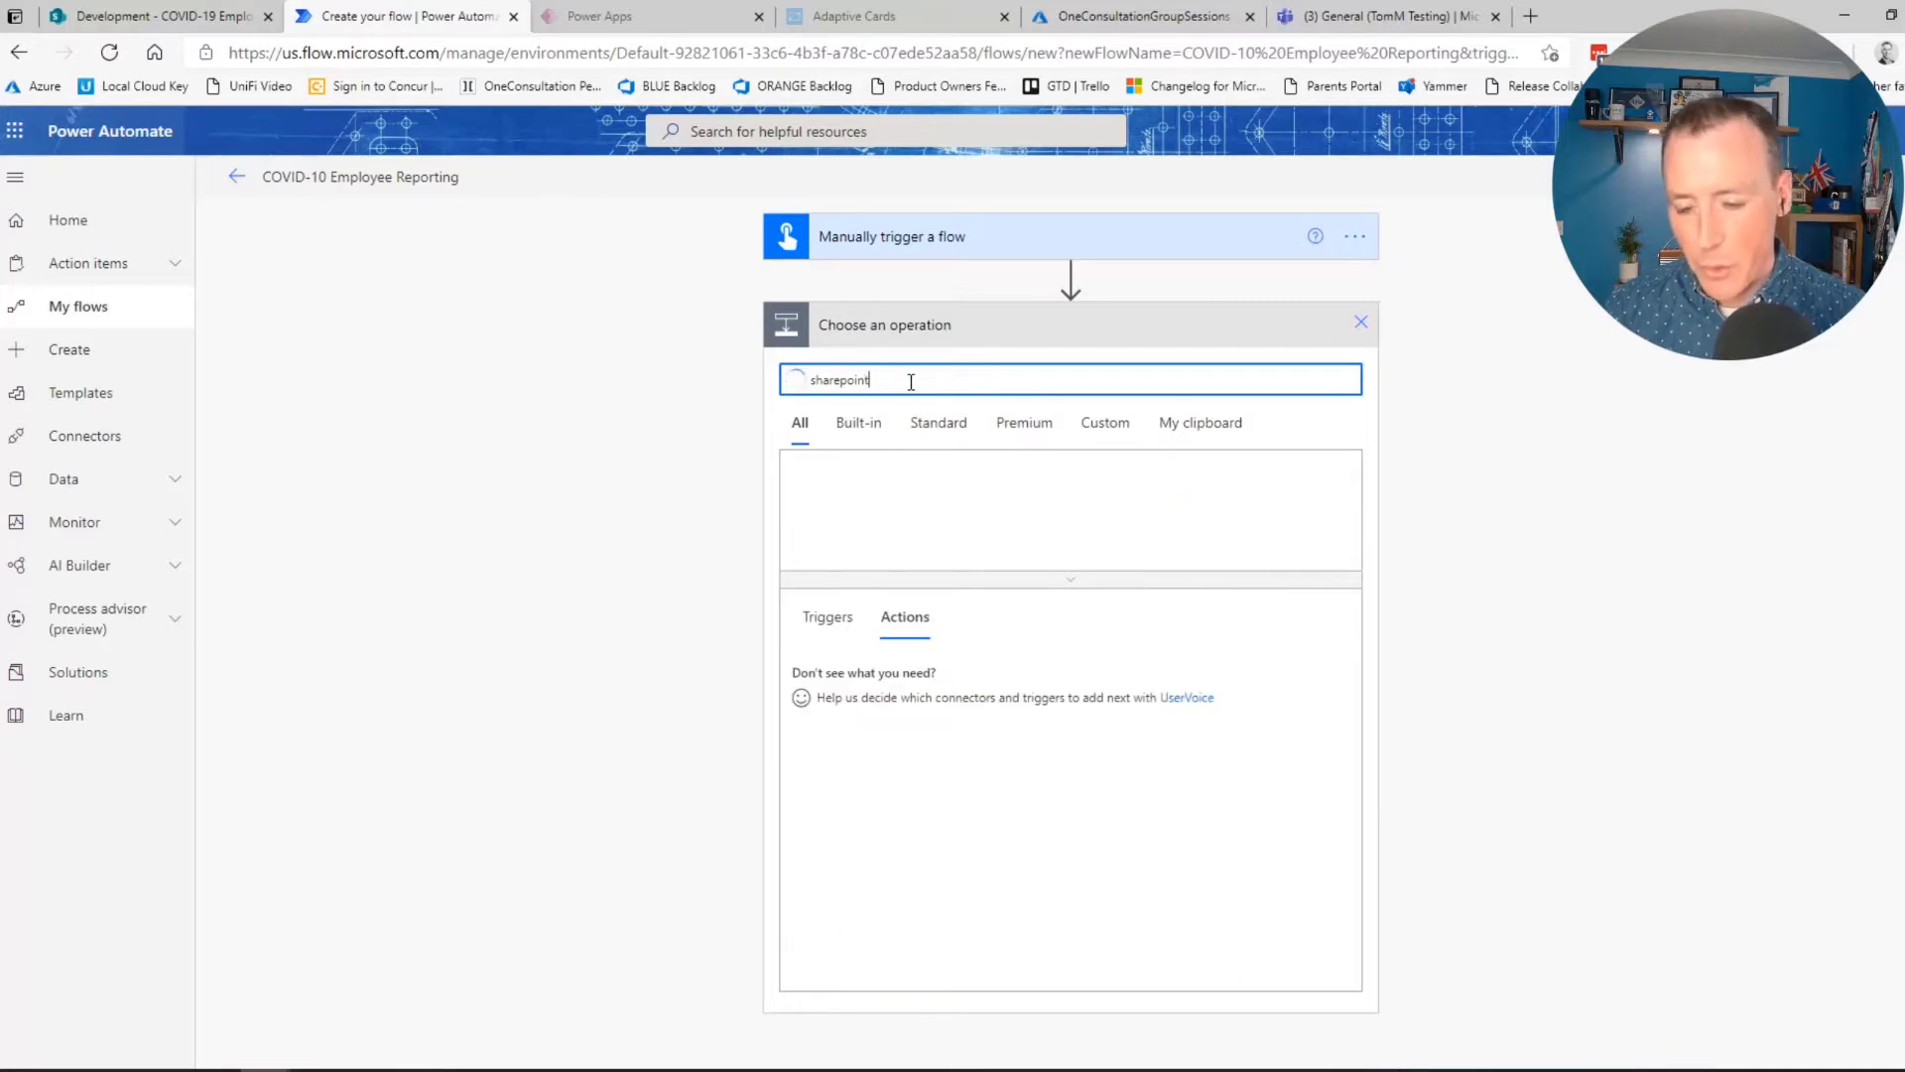
click(822, 504)
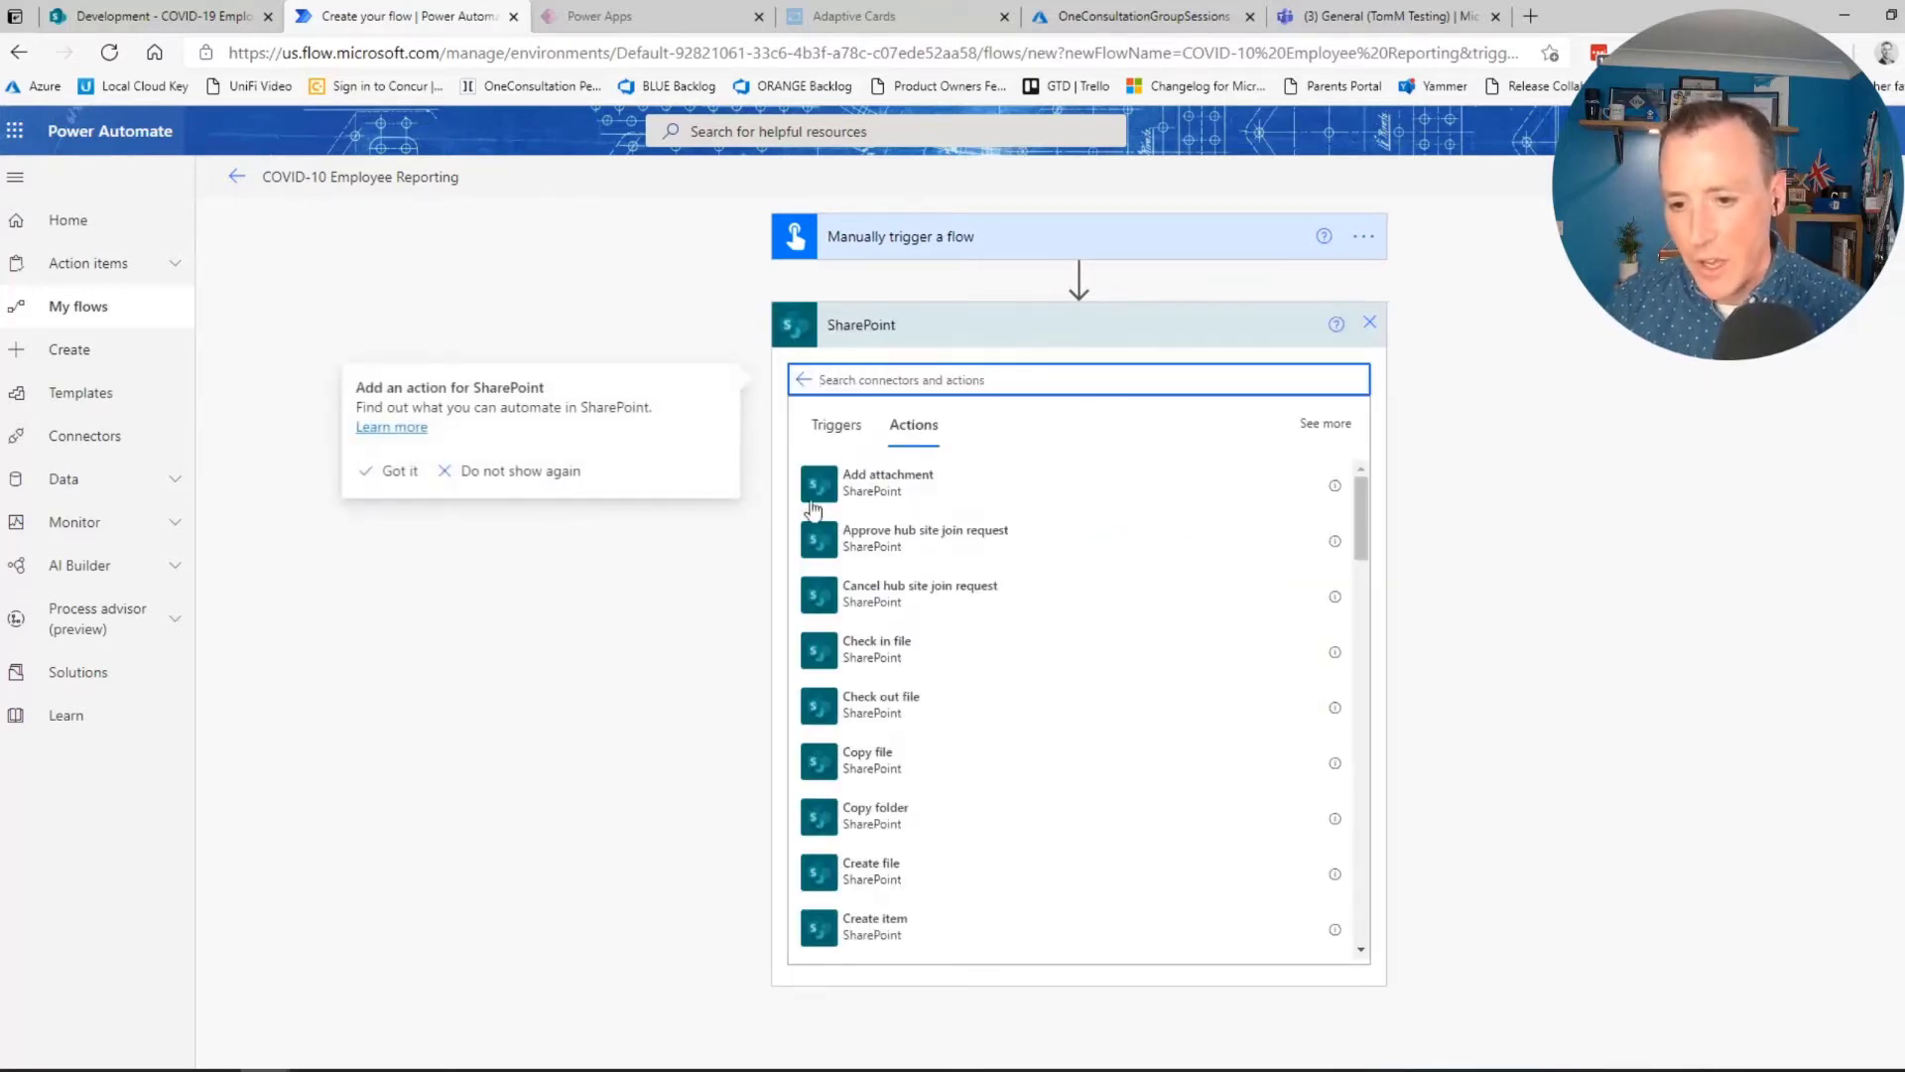
scroll(1028, 655, down, 5)
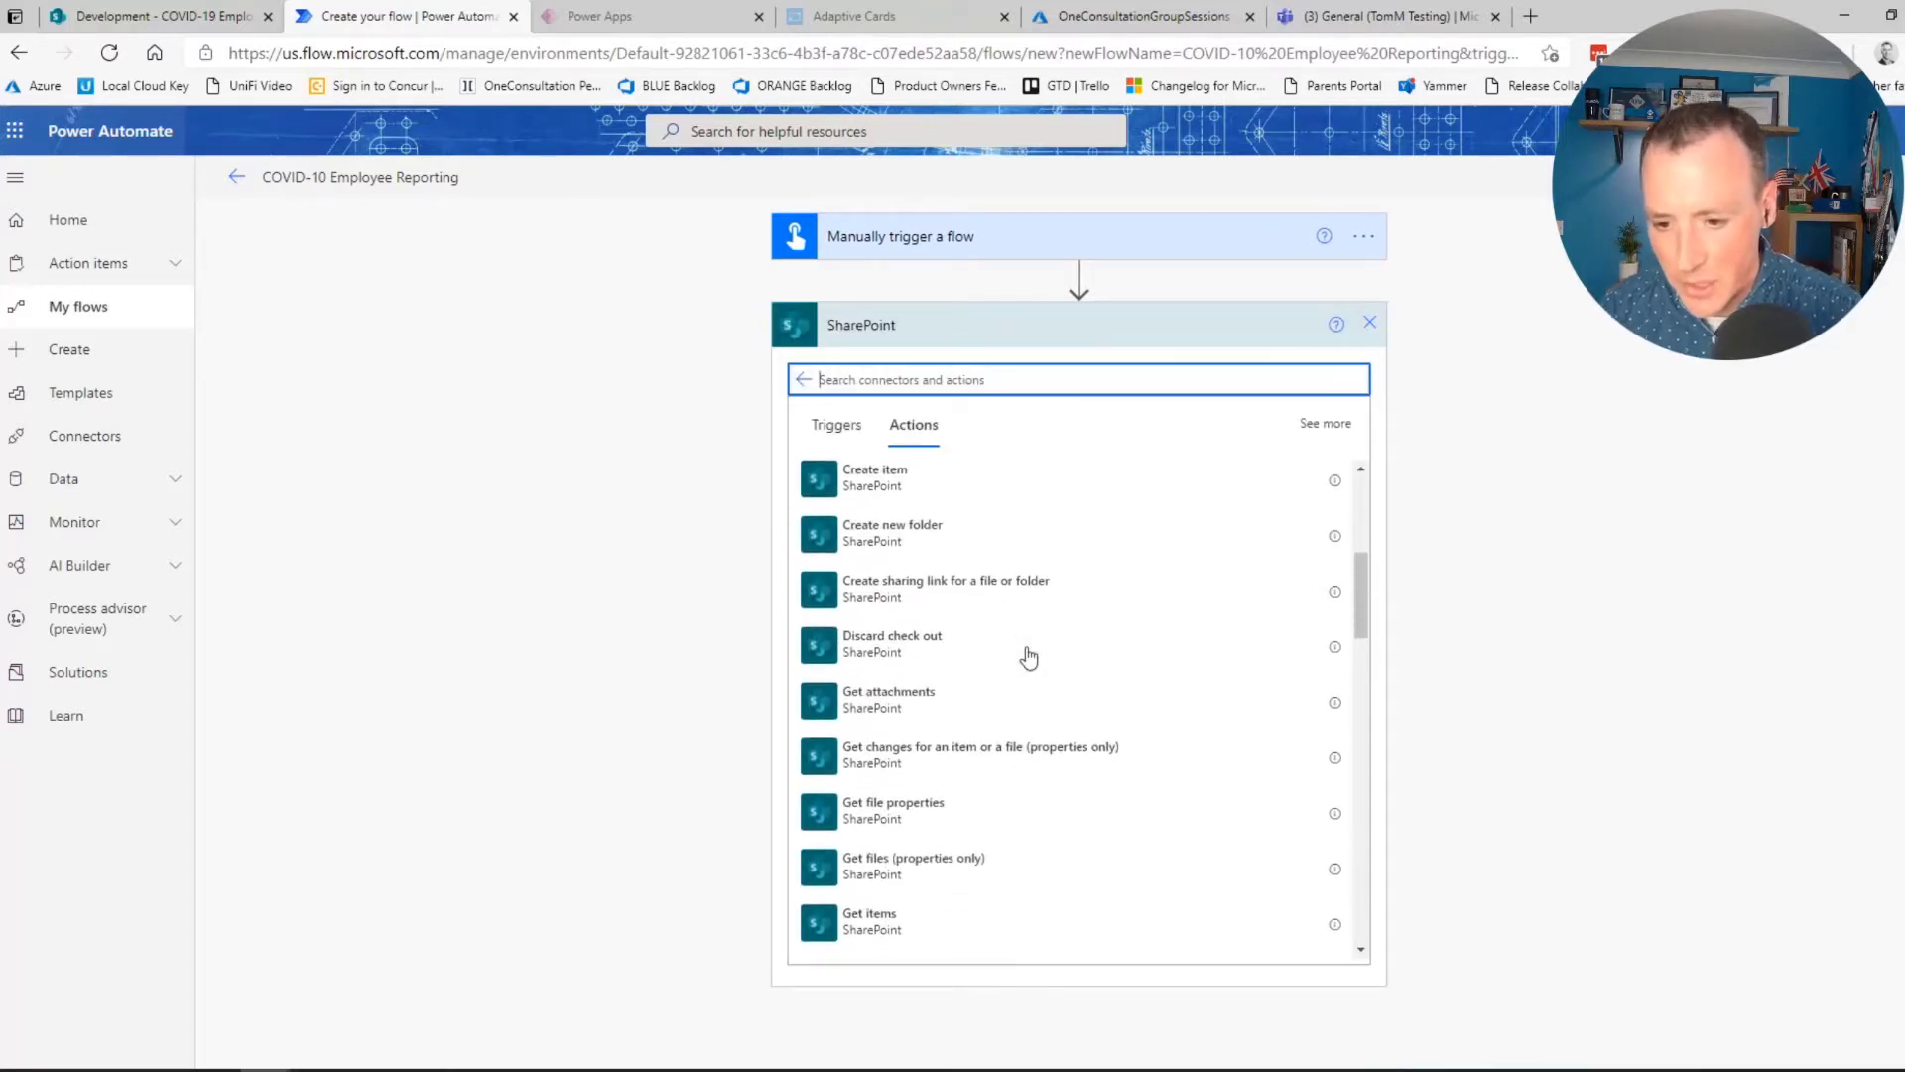
scroll(1028, 655, up, 3)
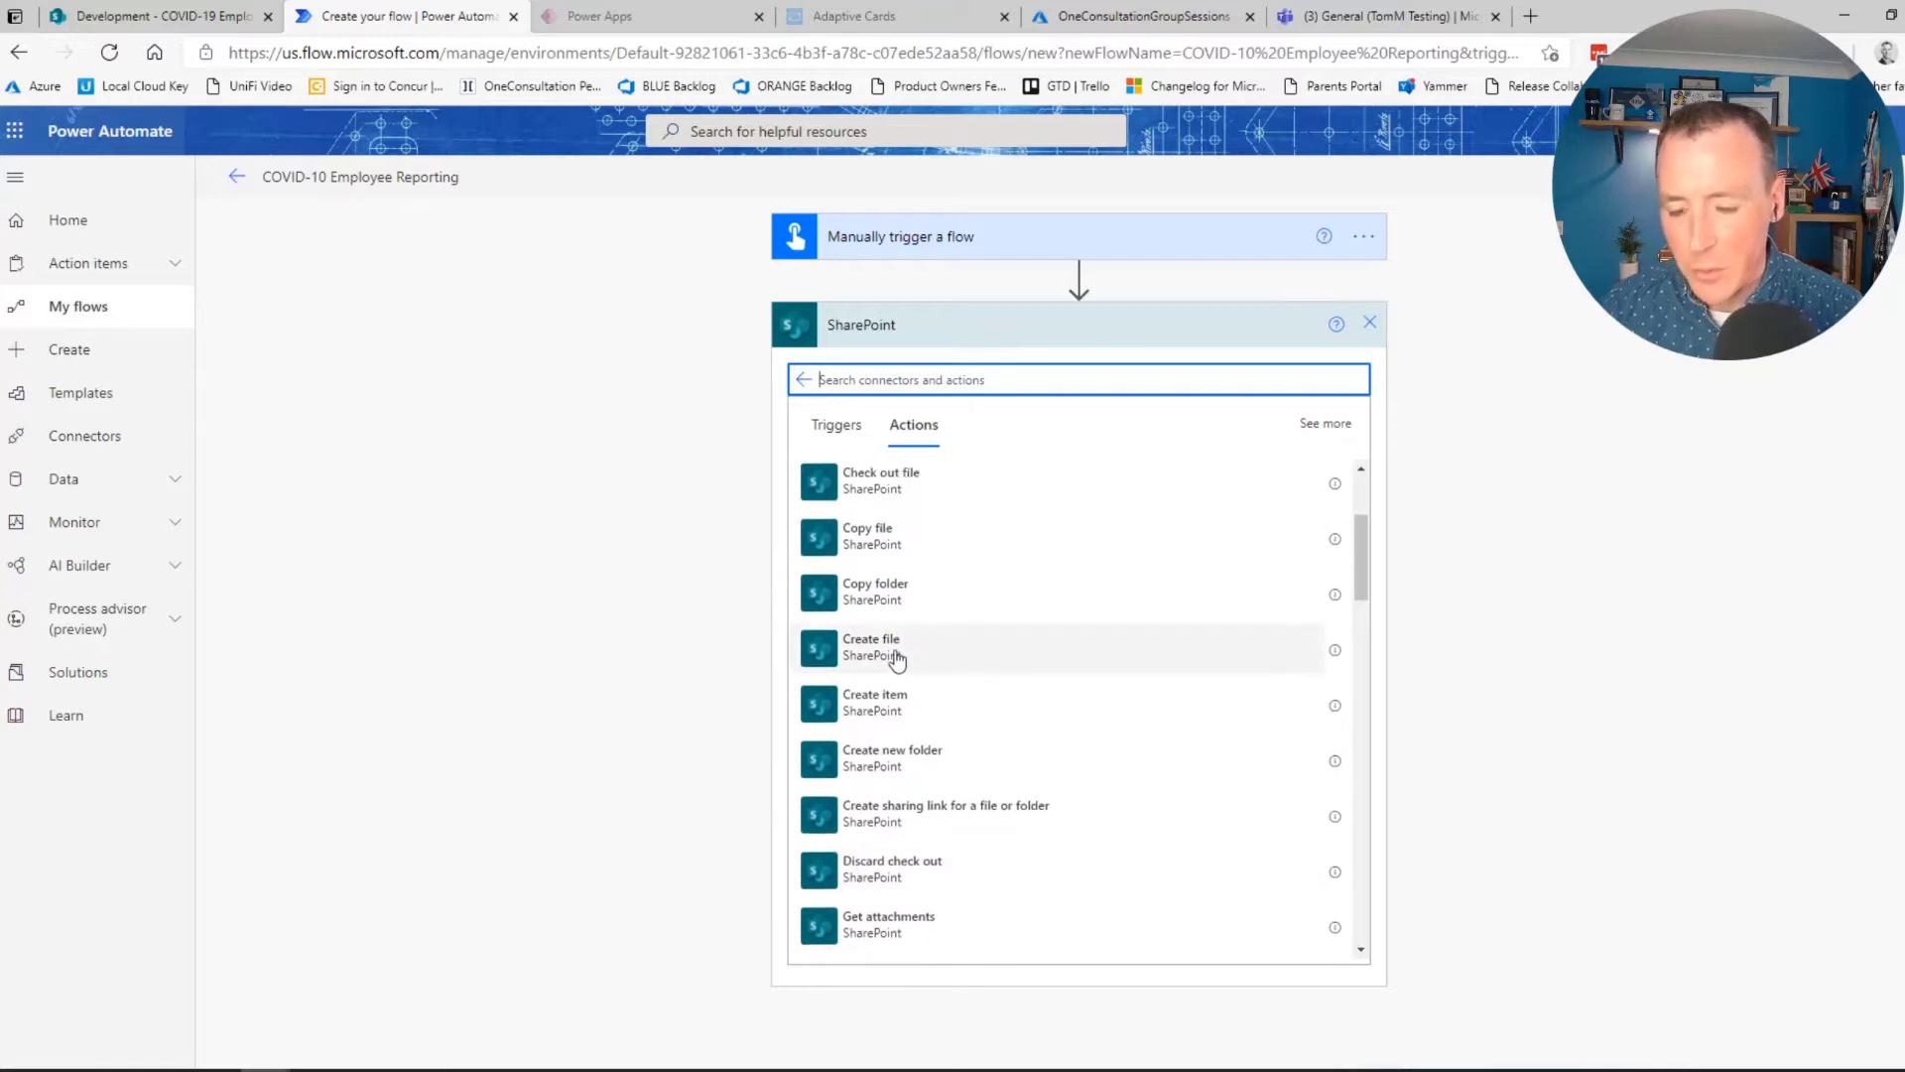
click(897, 660)
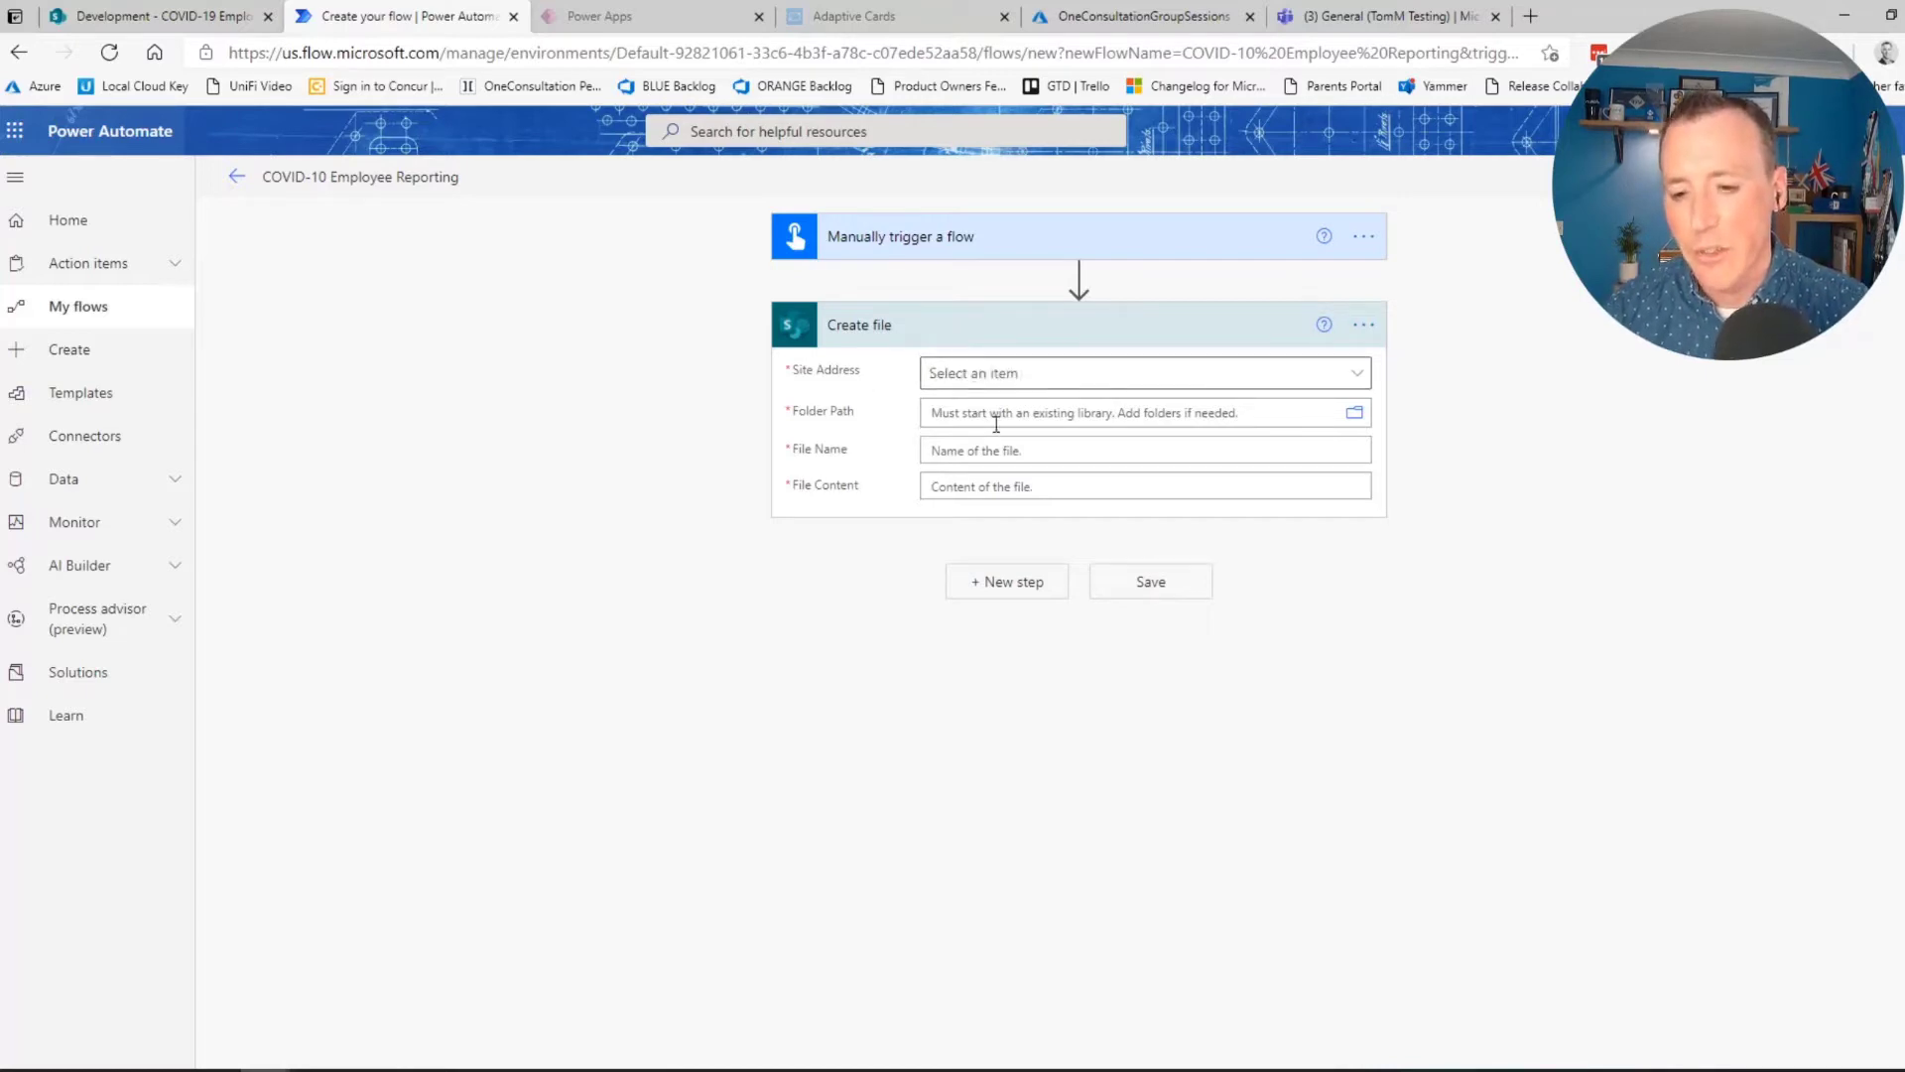
Set the Create file action's site address to Development and its folder path to /COVID19 Employee Reporting
click(1079, 385)
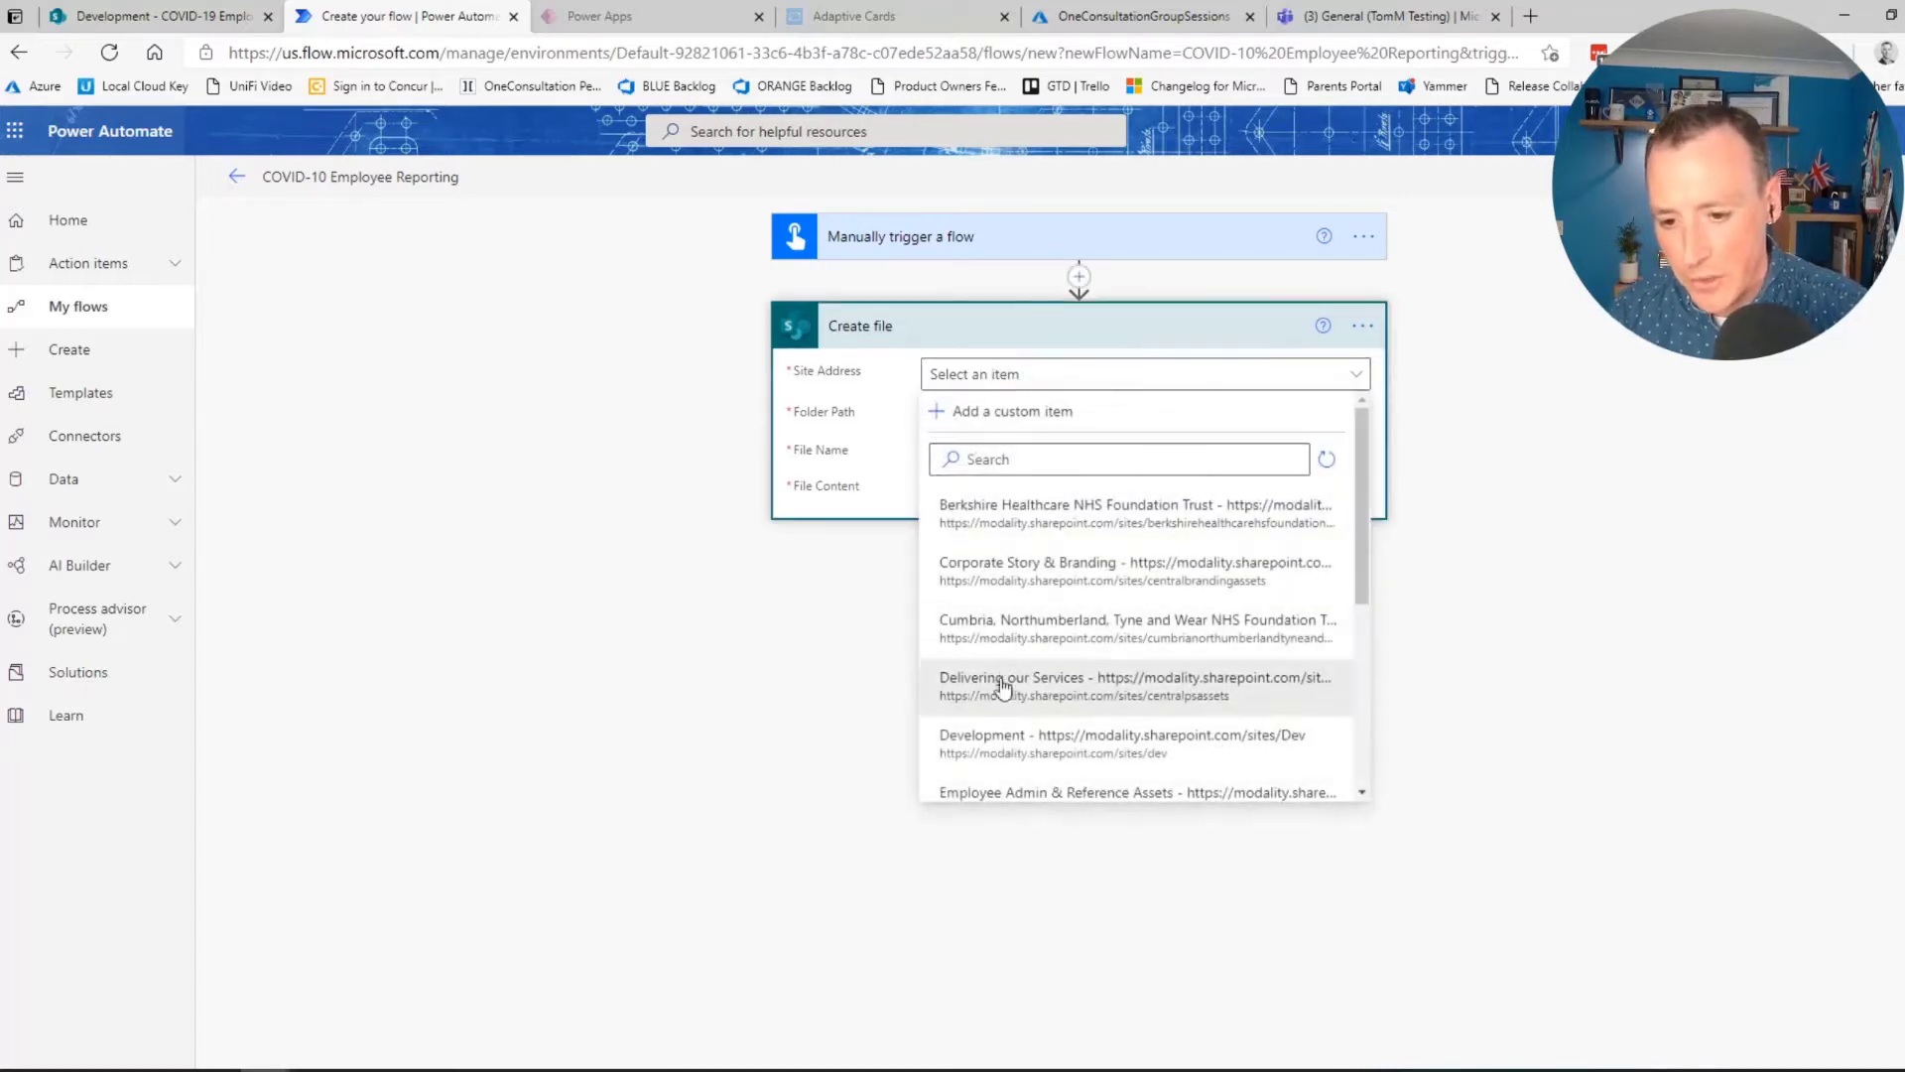
click(1009, 734)
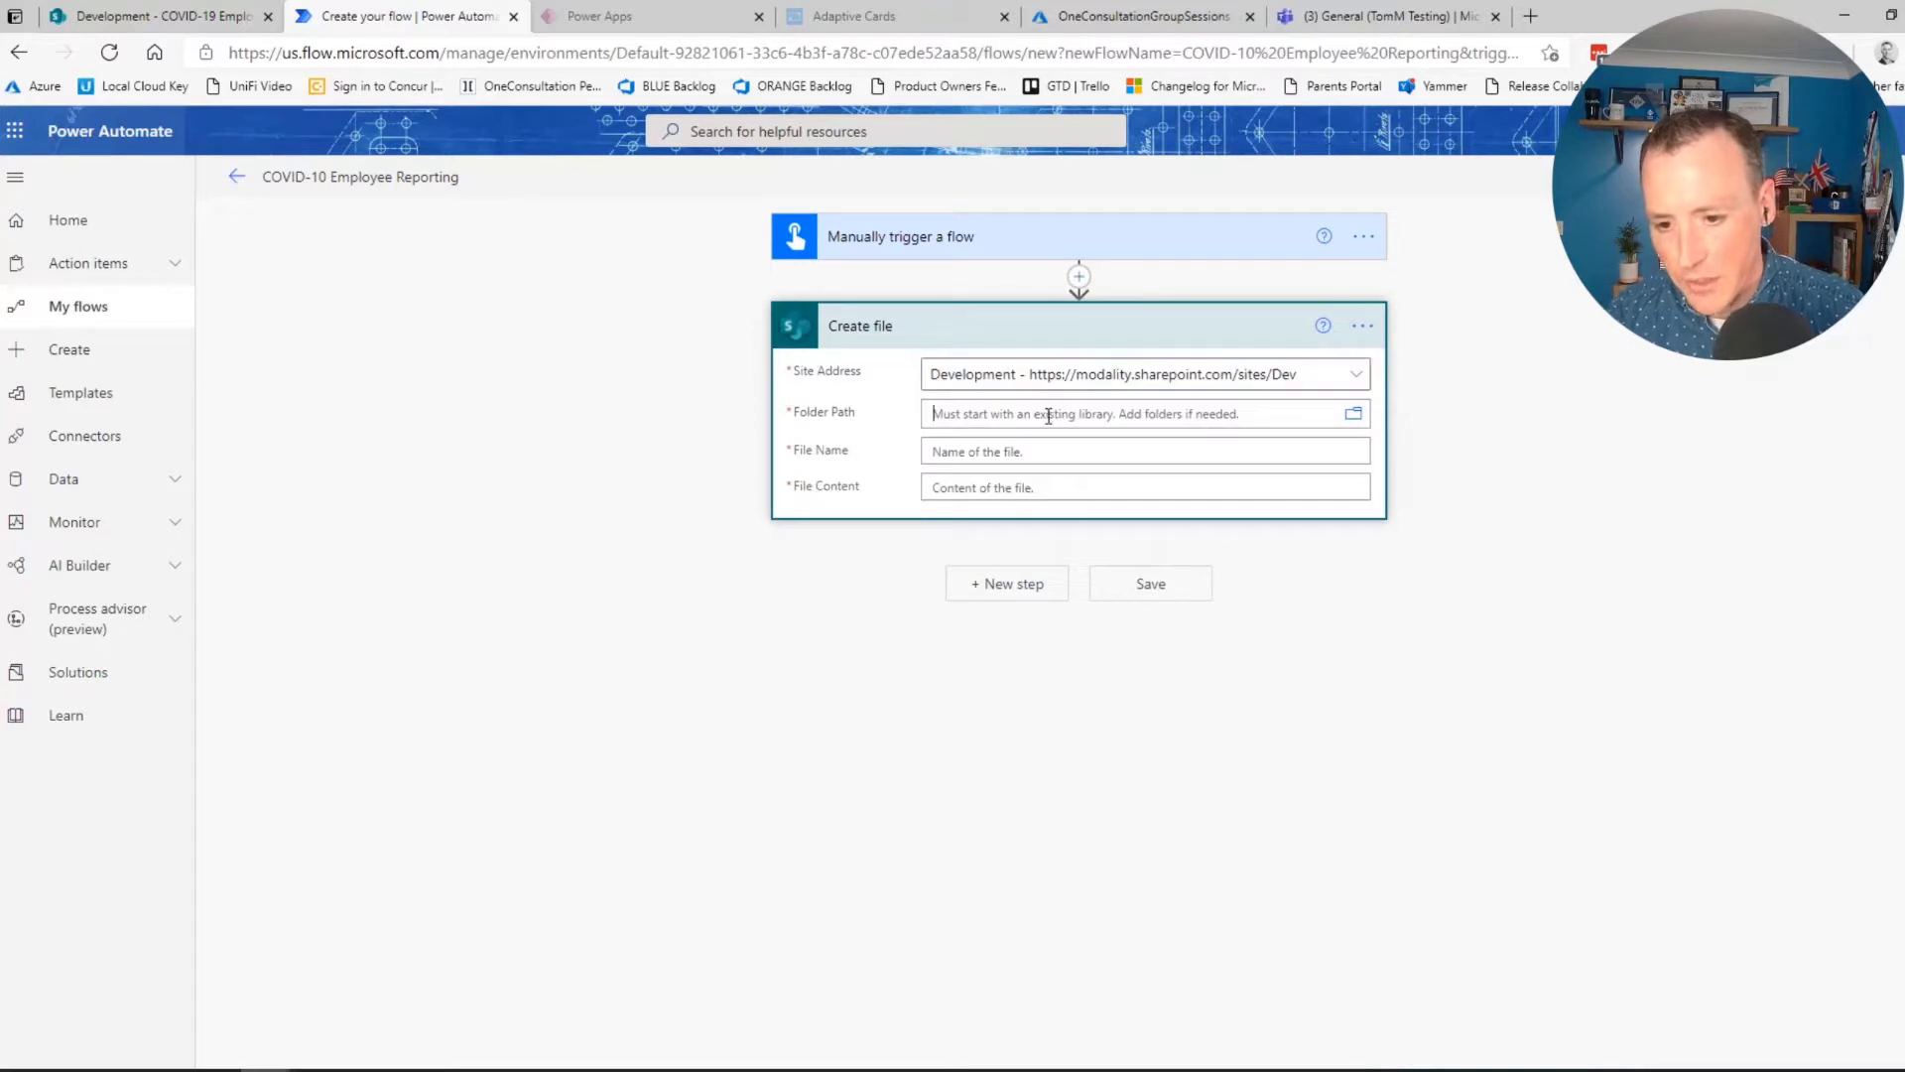
click(1357, 418)
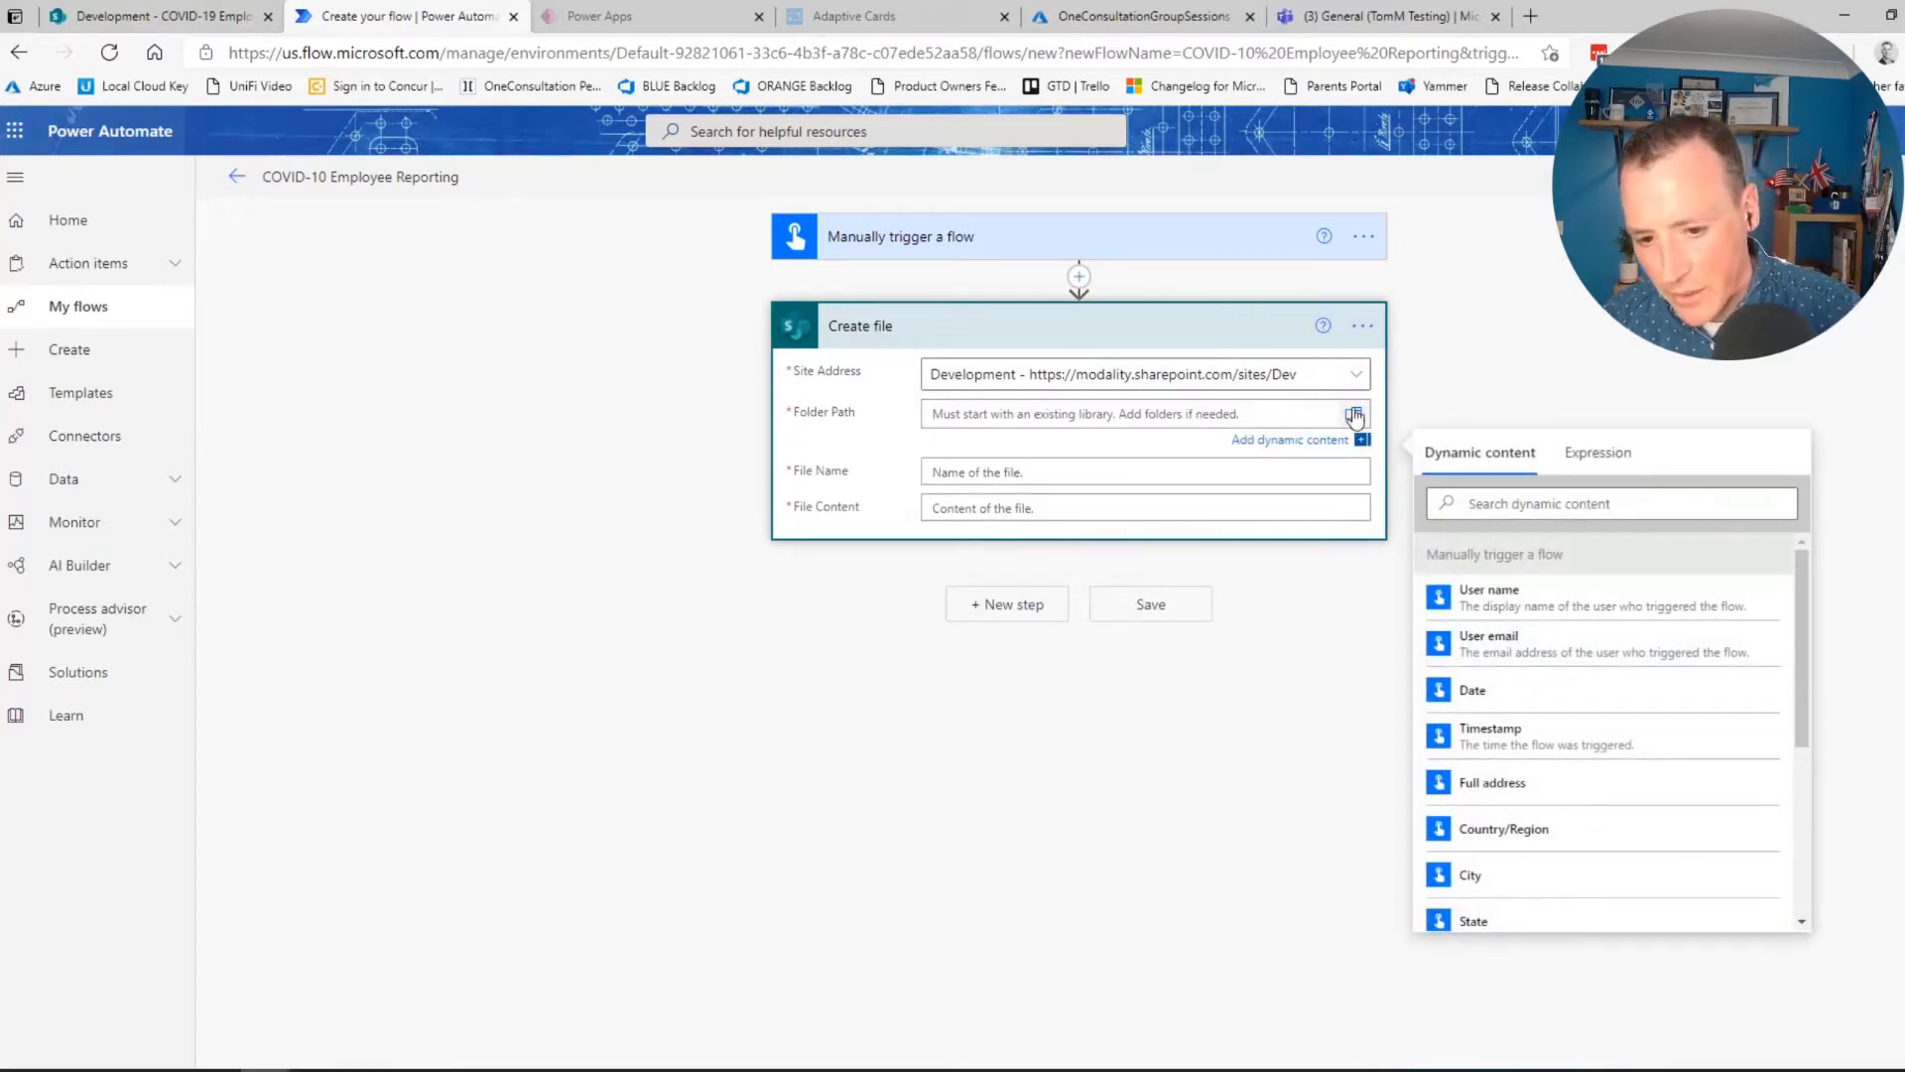
click(1290, 409)
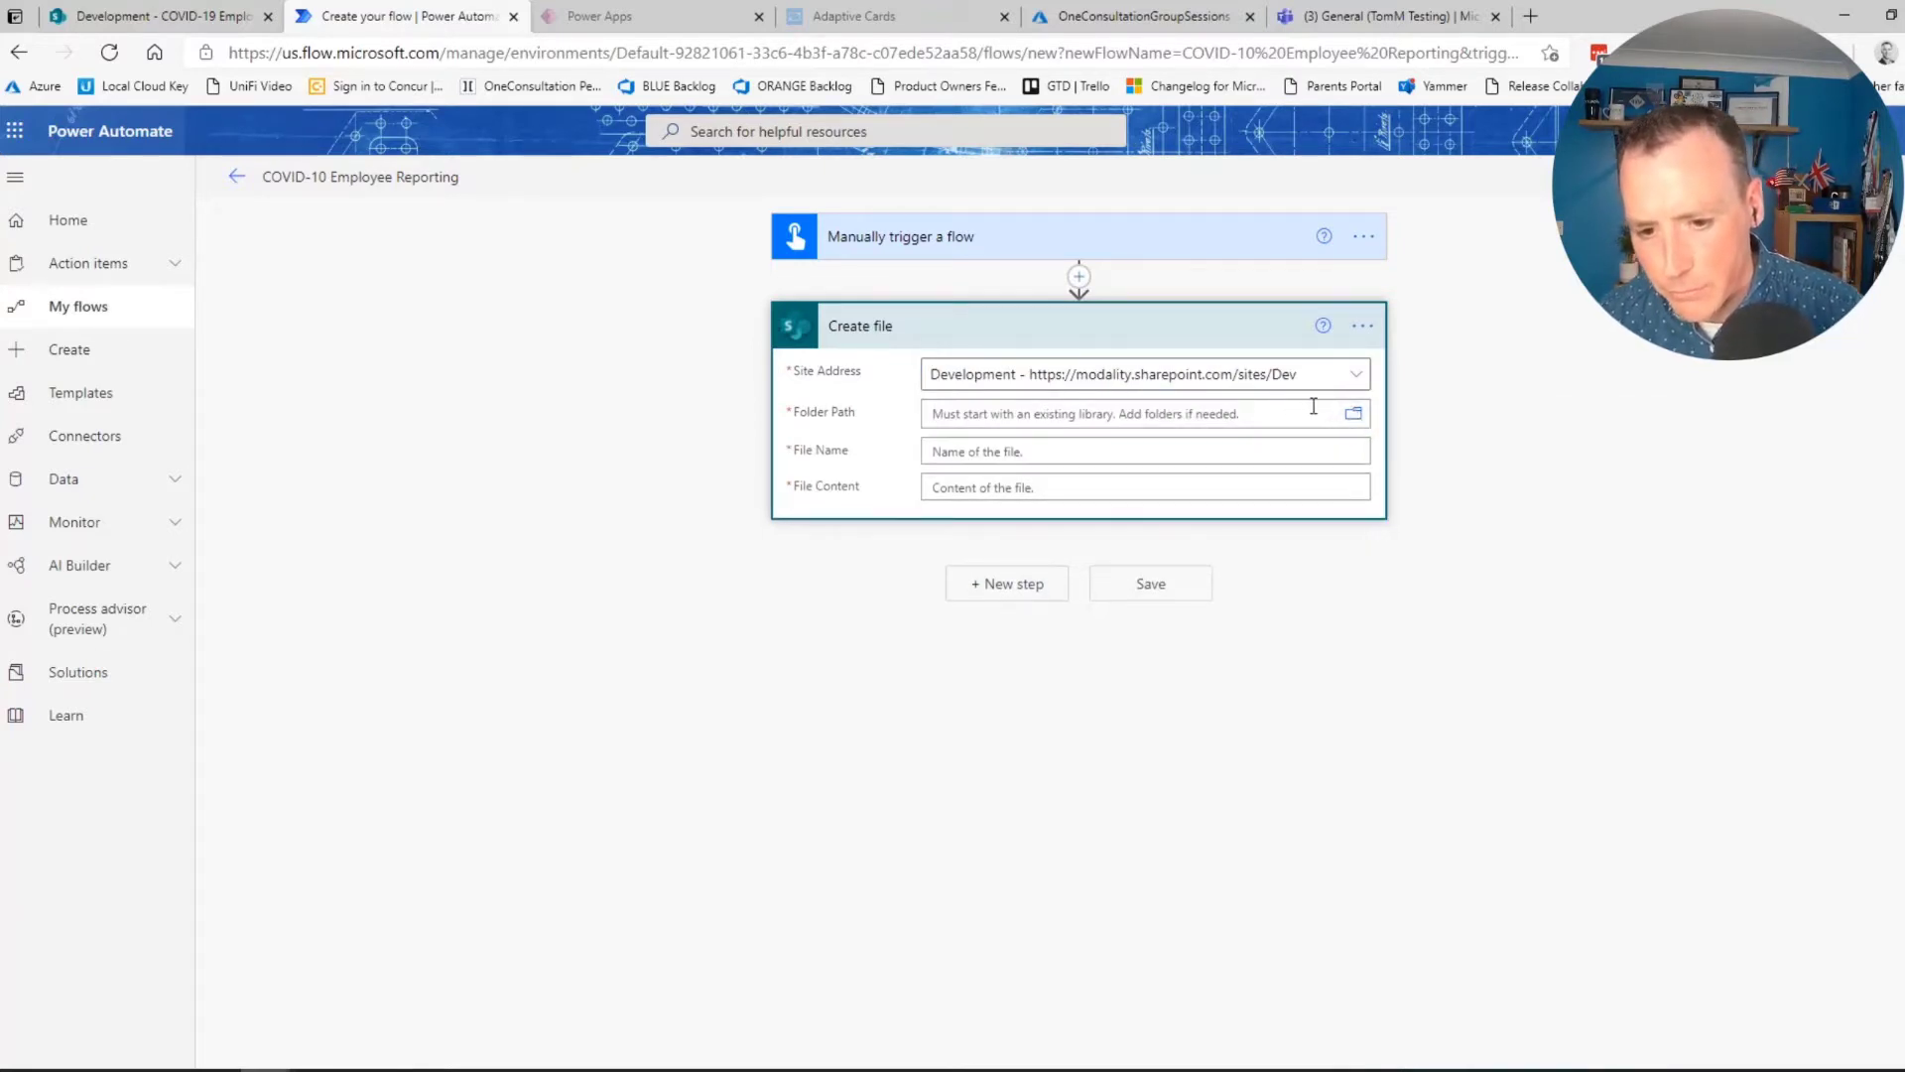
click(1362, 417)
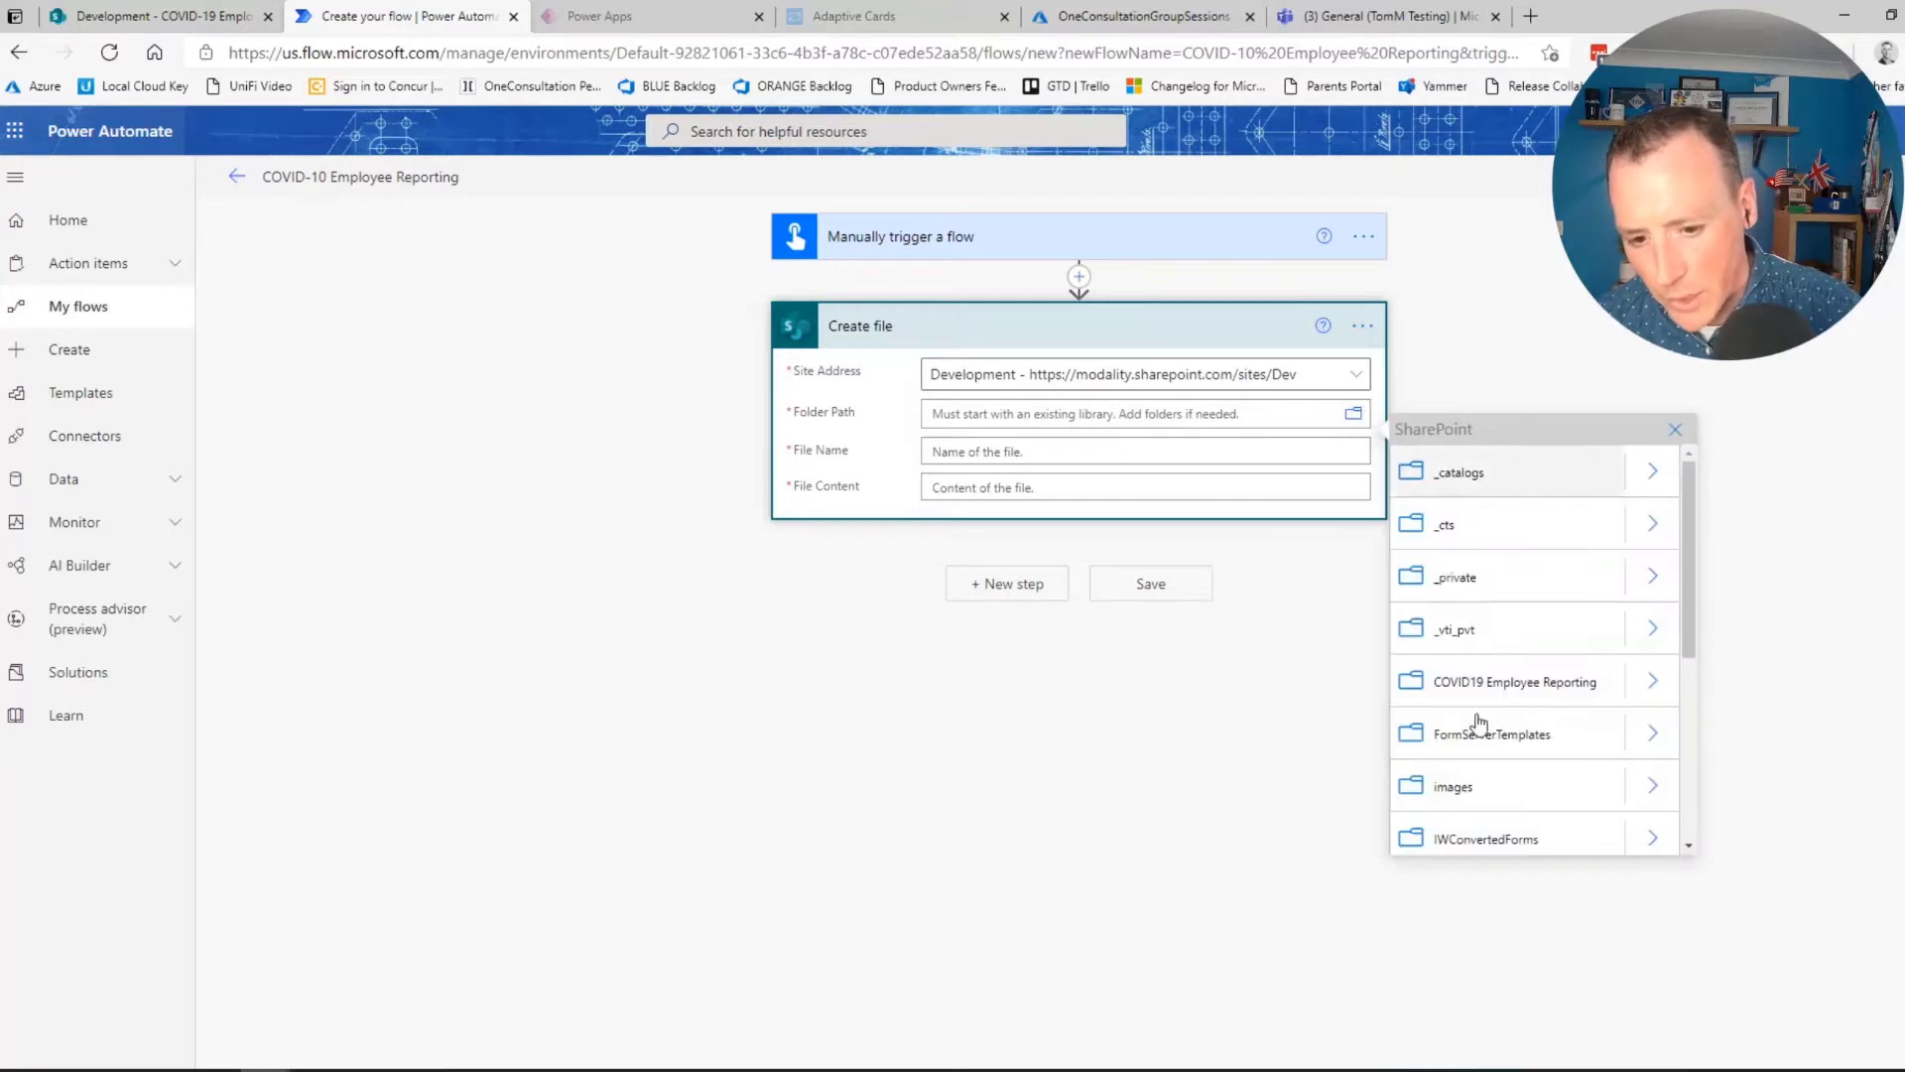
click(1510, 683)
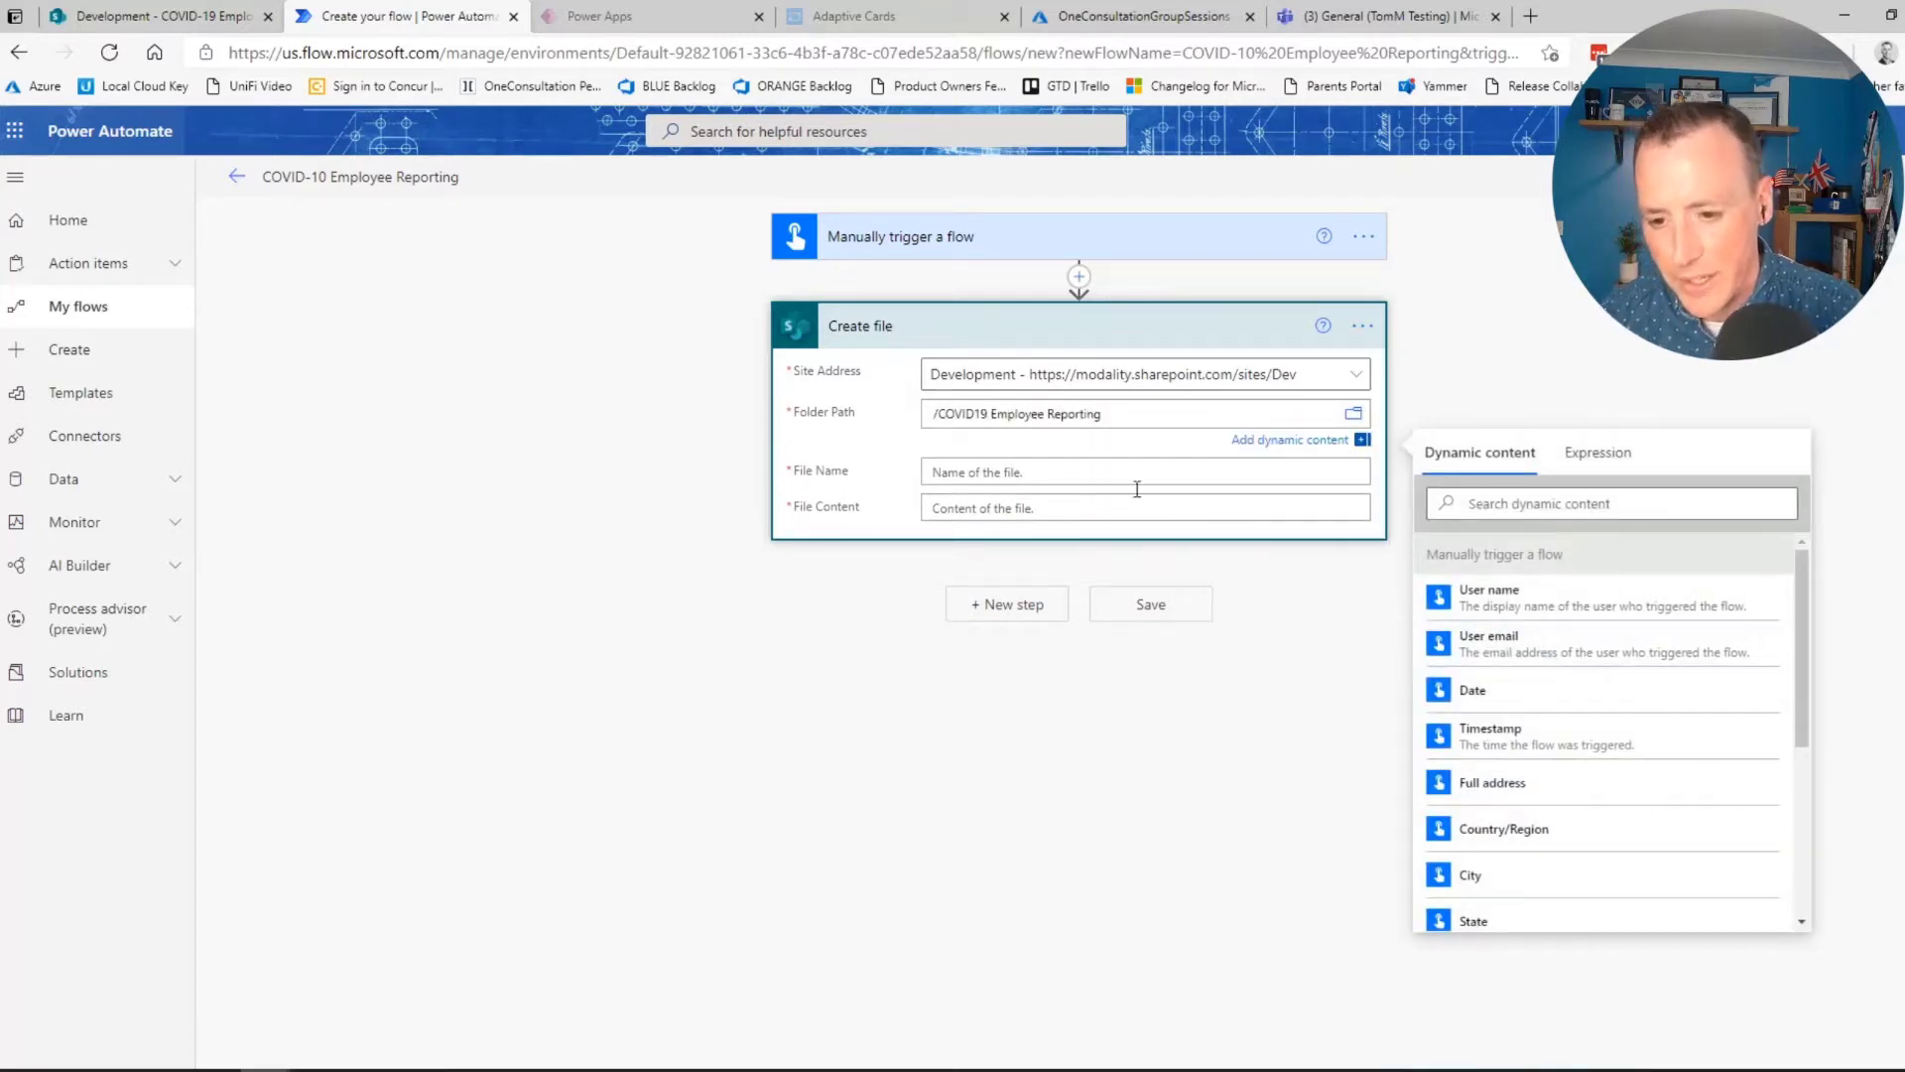
Set the Create file action's file name to the trigger's Timestamp dynamic value followed by .jpg
click(1068, 478)
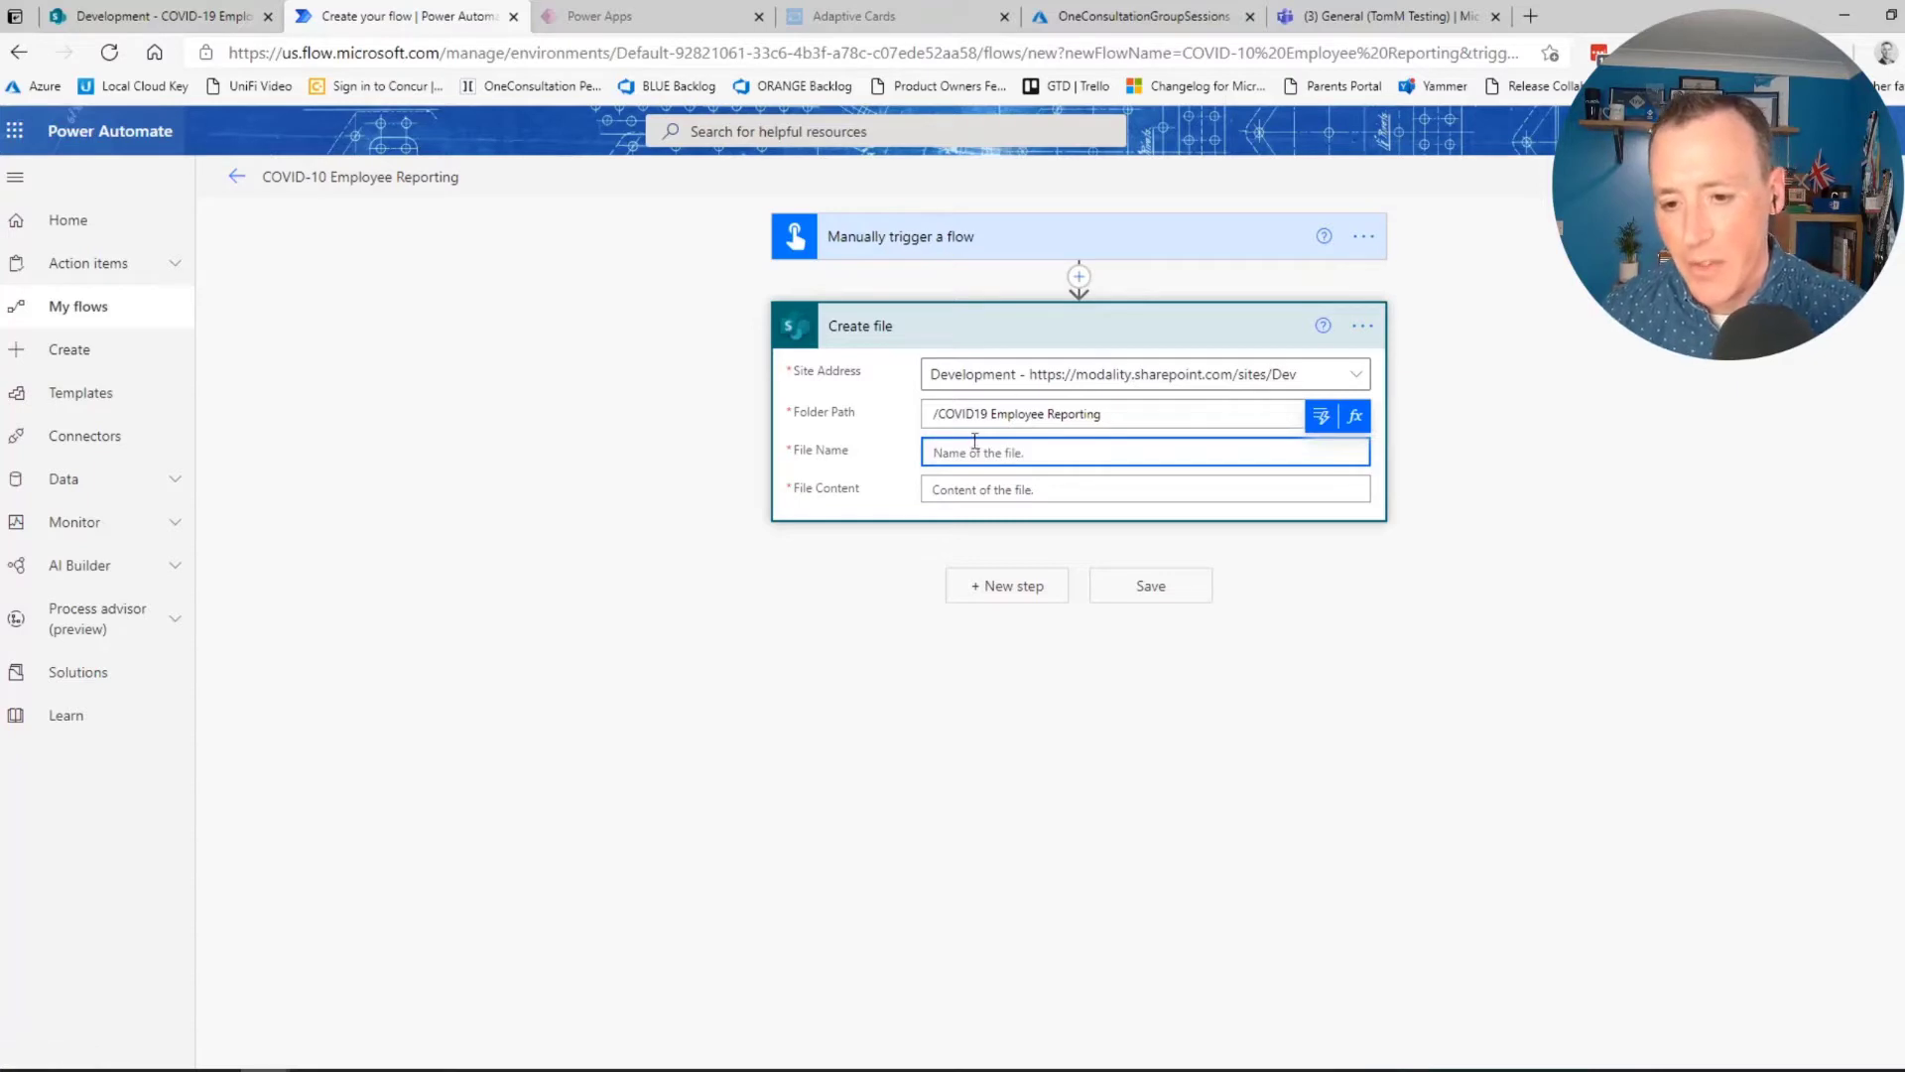
click(1322, 416)
scroll(1074, 690, down, 3)
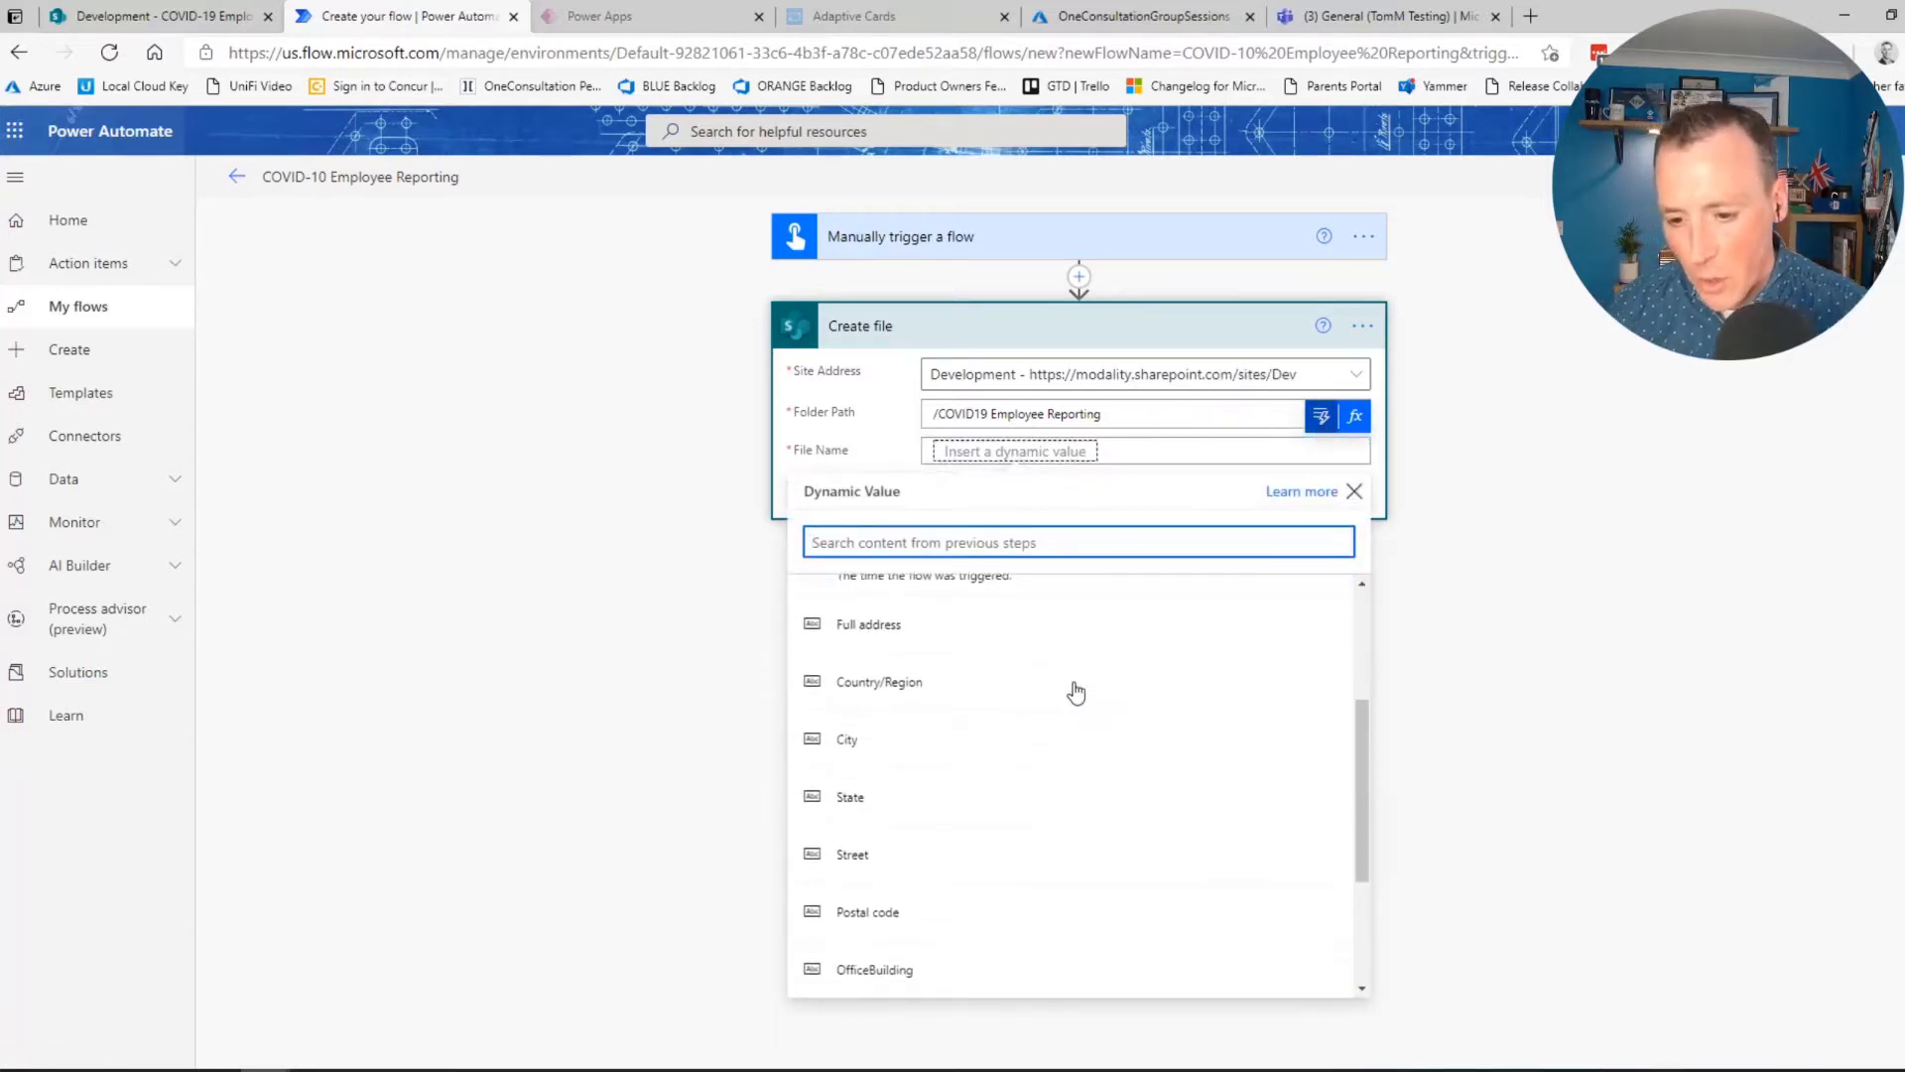
scroll(1075, 693, down, 2)
scroll(1076, 692, up, 5)
scroll(1076, 692, down, 3)
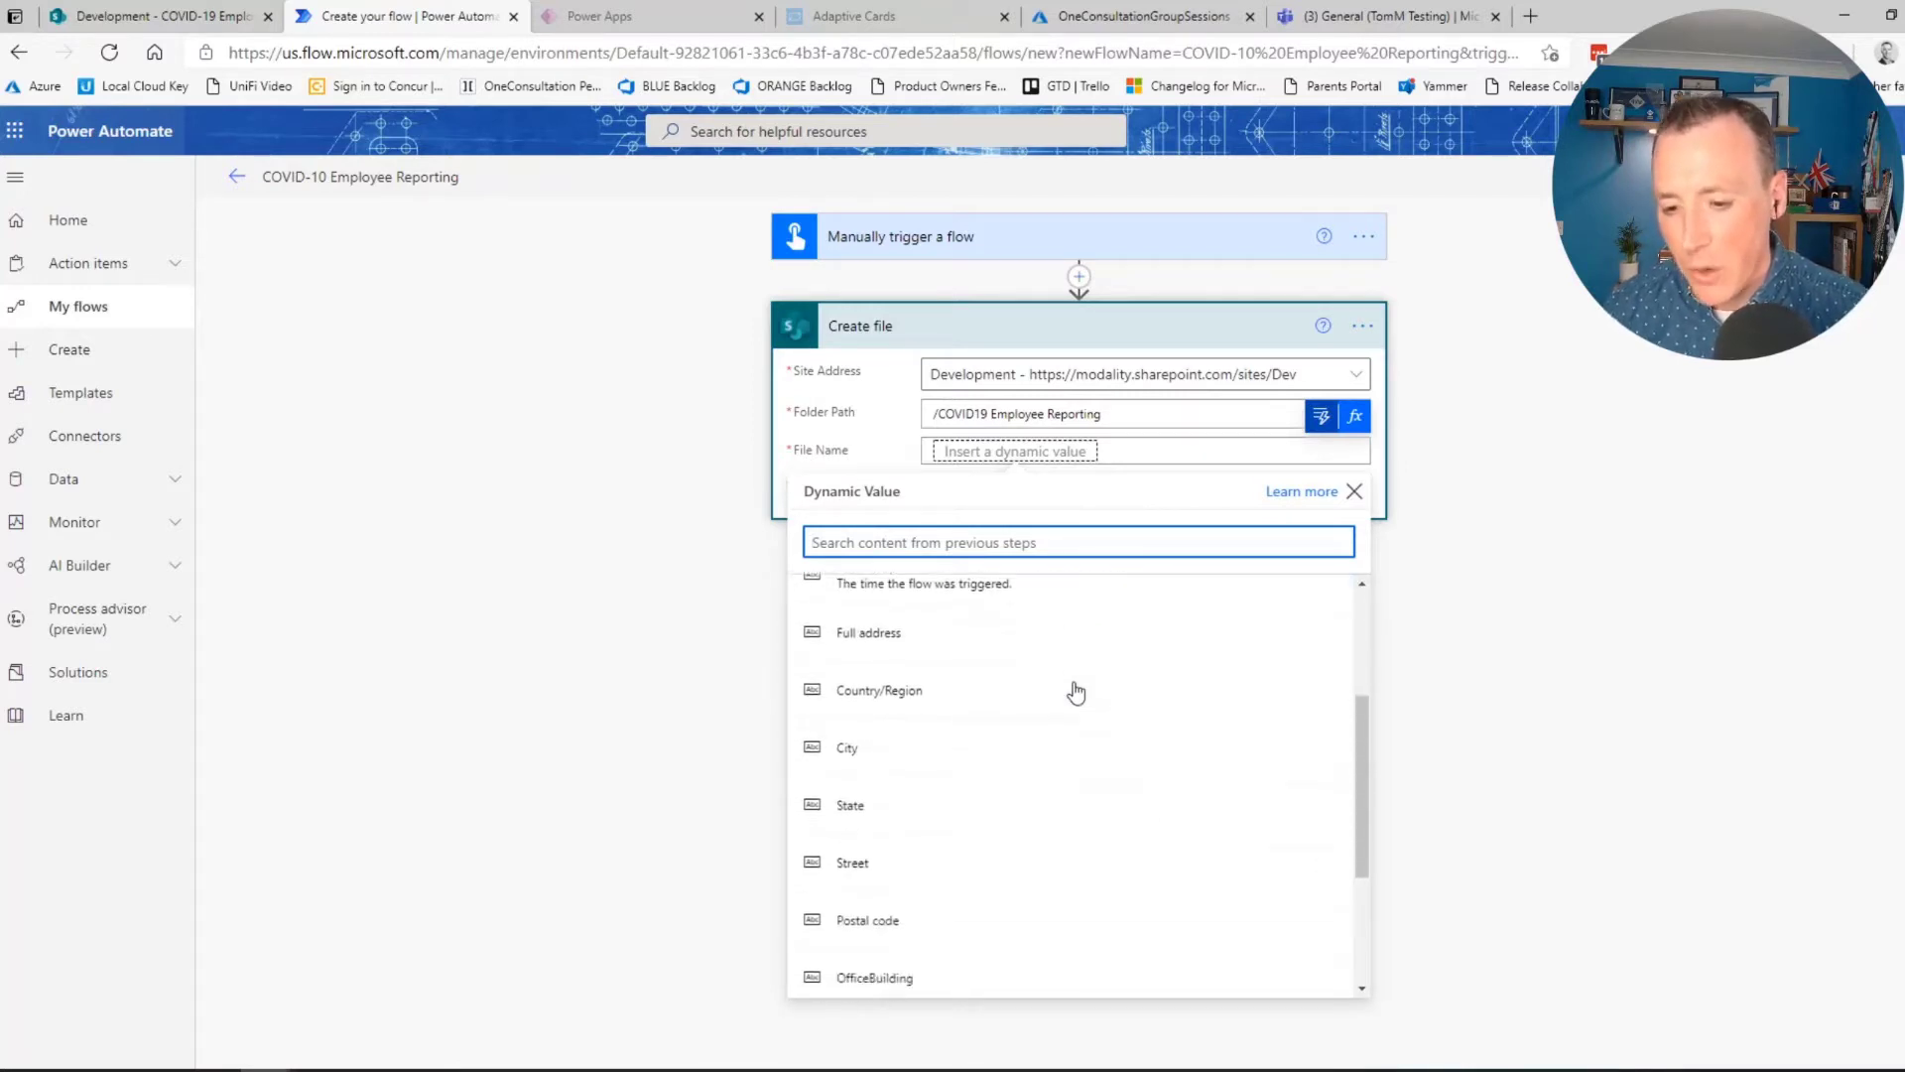
scroll(1076, 693, down, 2)
scroll(1022, 736, up, 1)
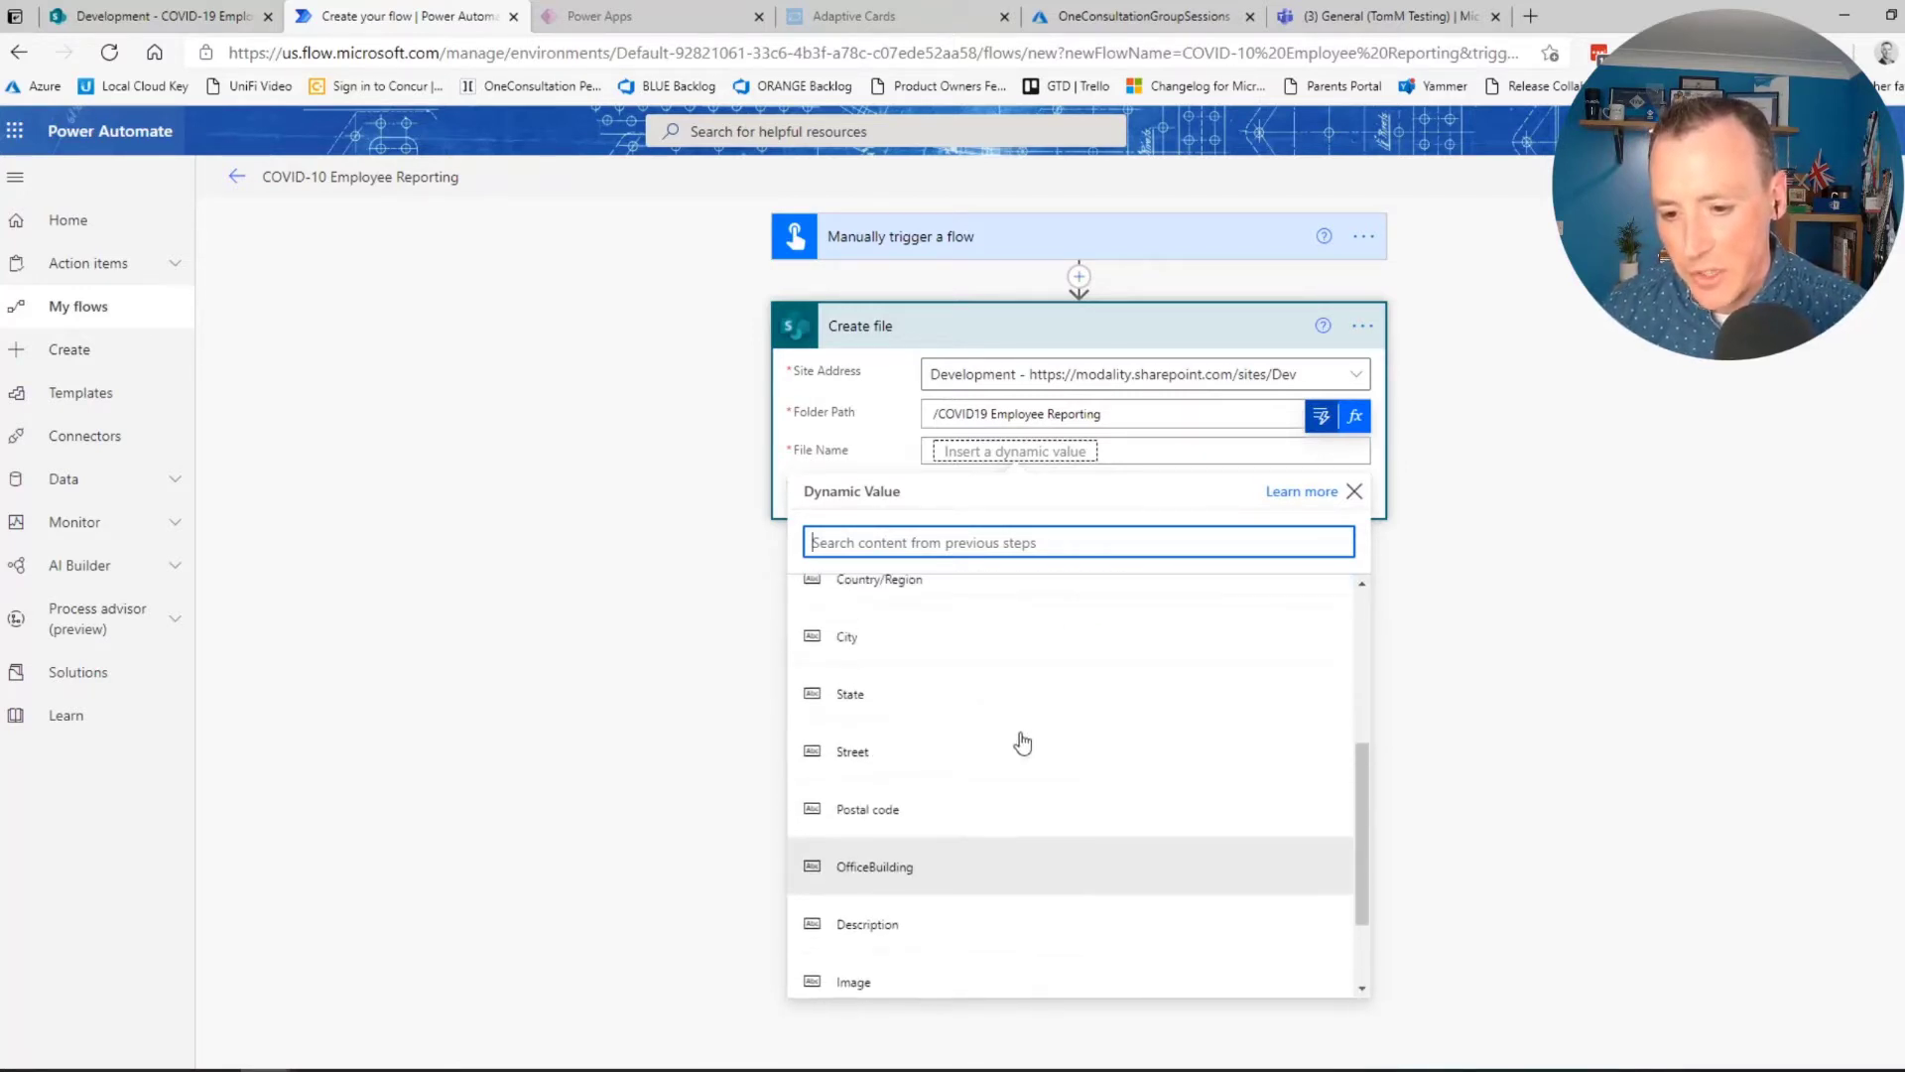
scroll(1021, 743, up, 4)
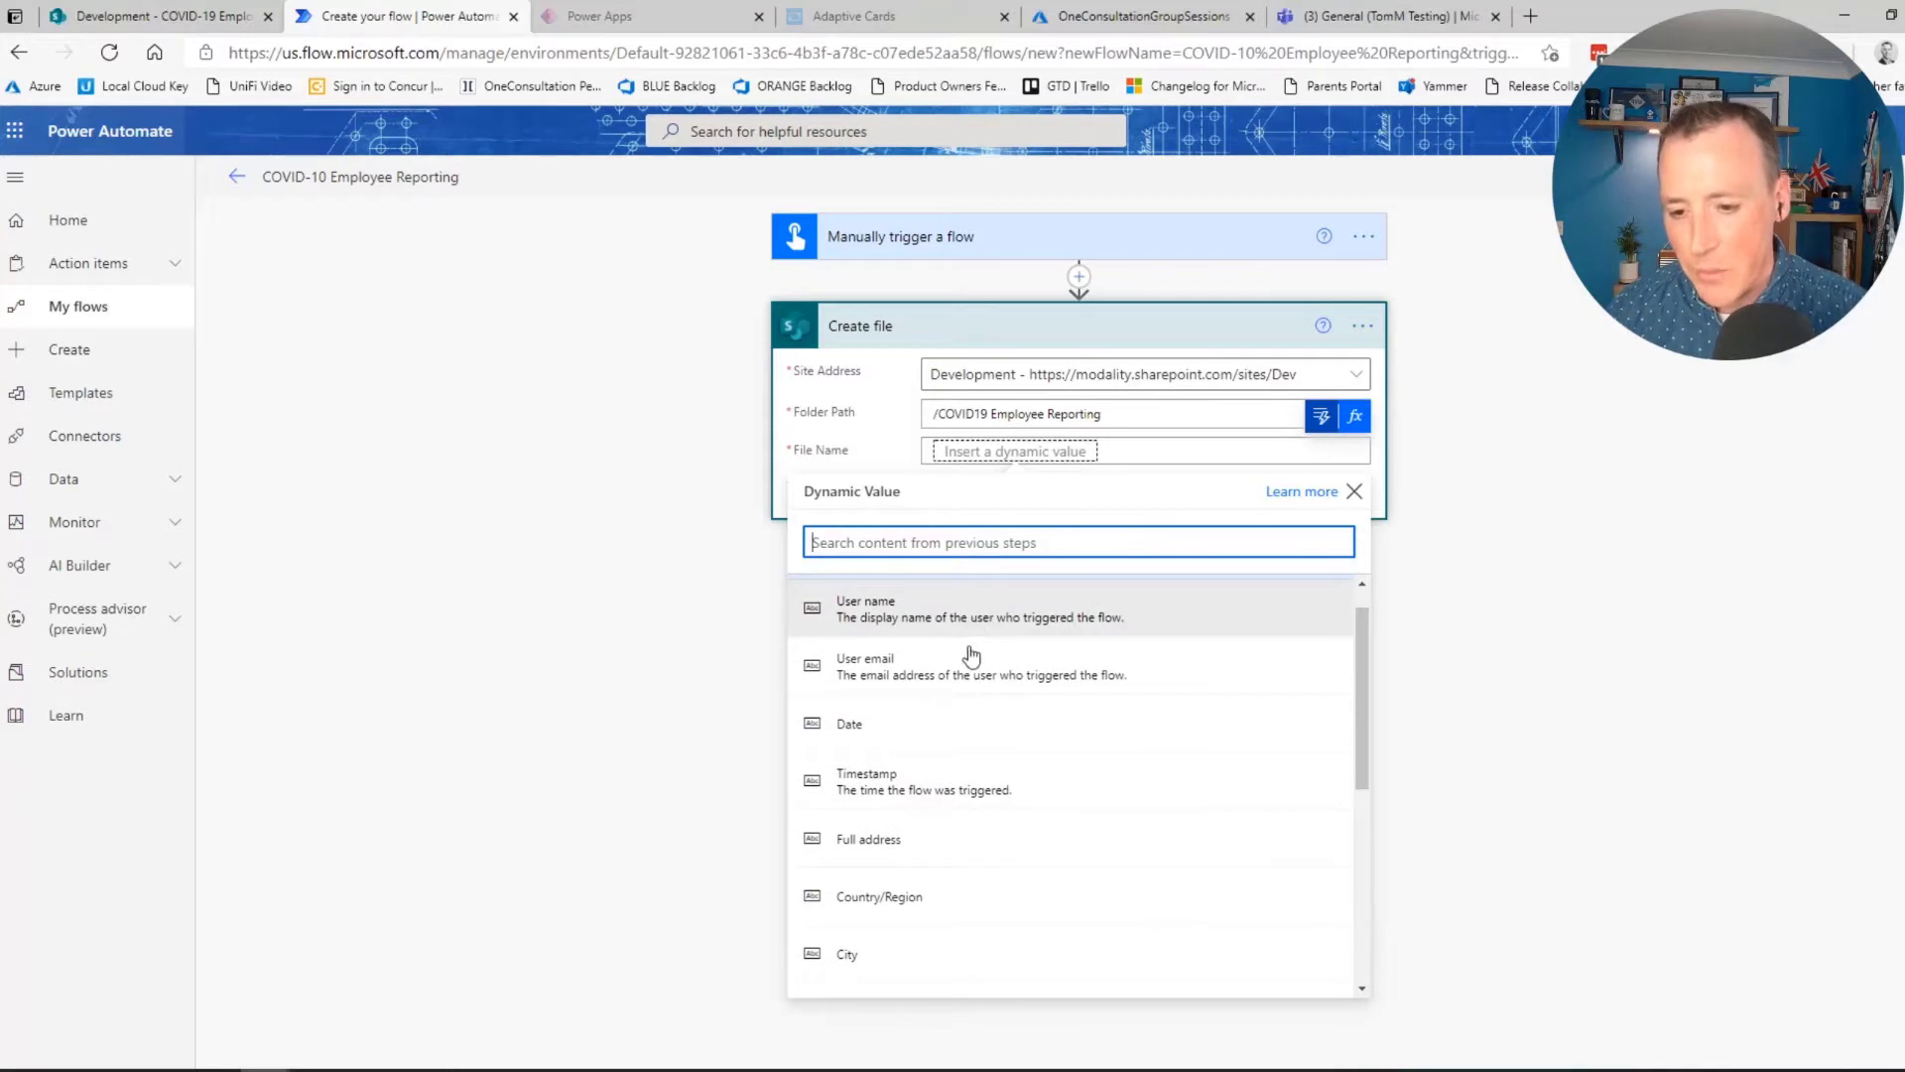
click(961, 779)
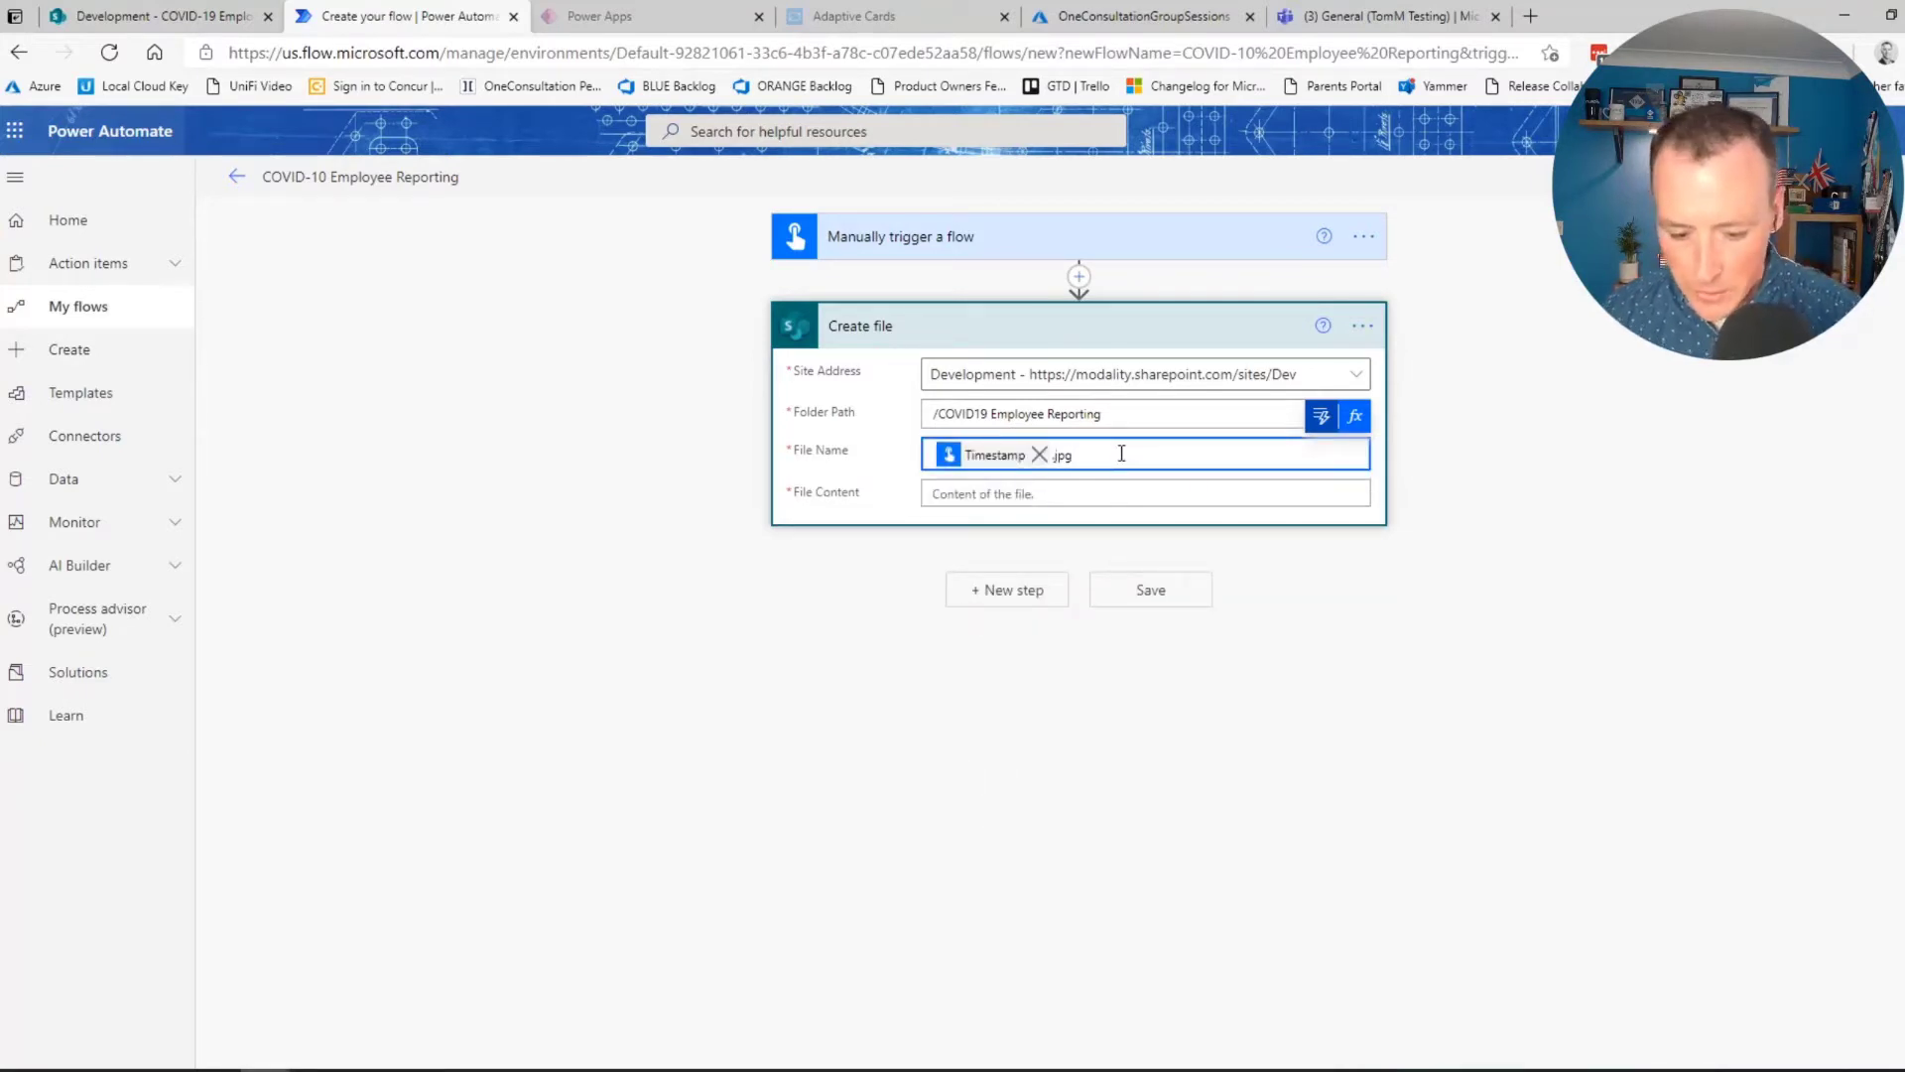
Set the Create file action's file content to the trigger's Image dynamic value
click(1098, 495)
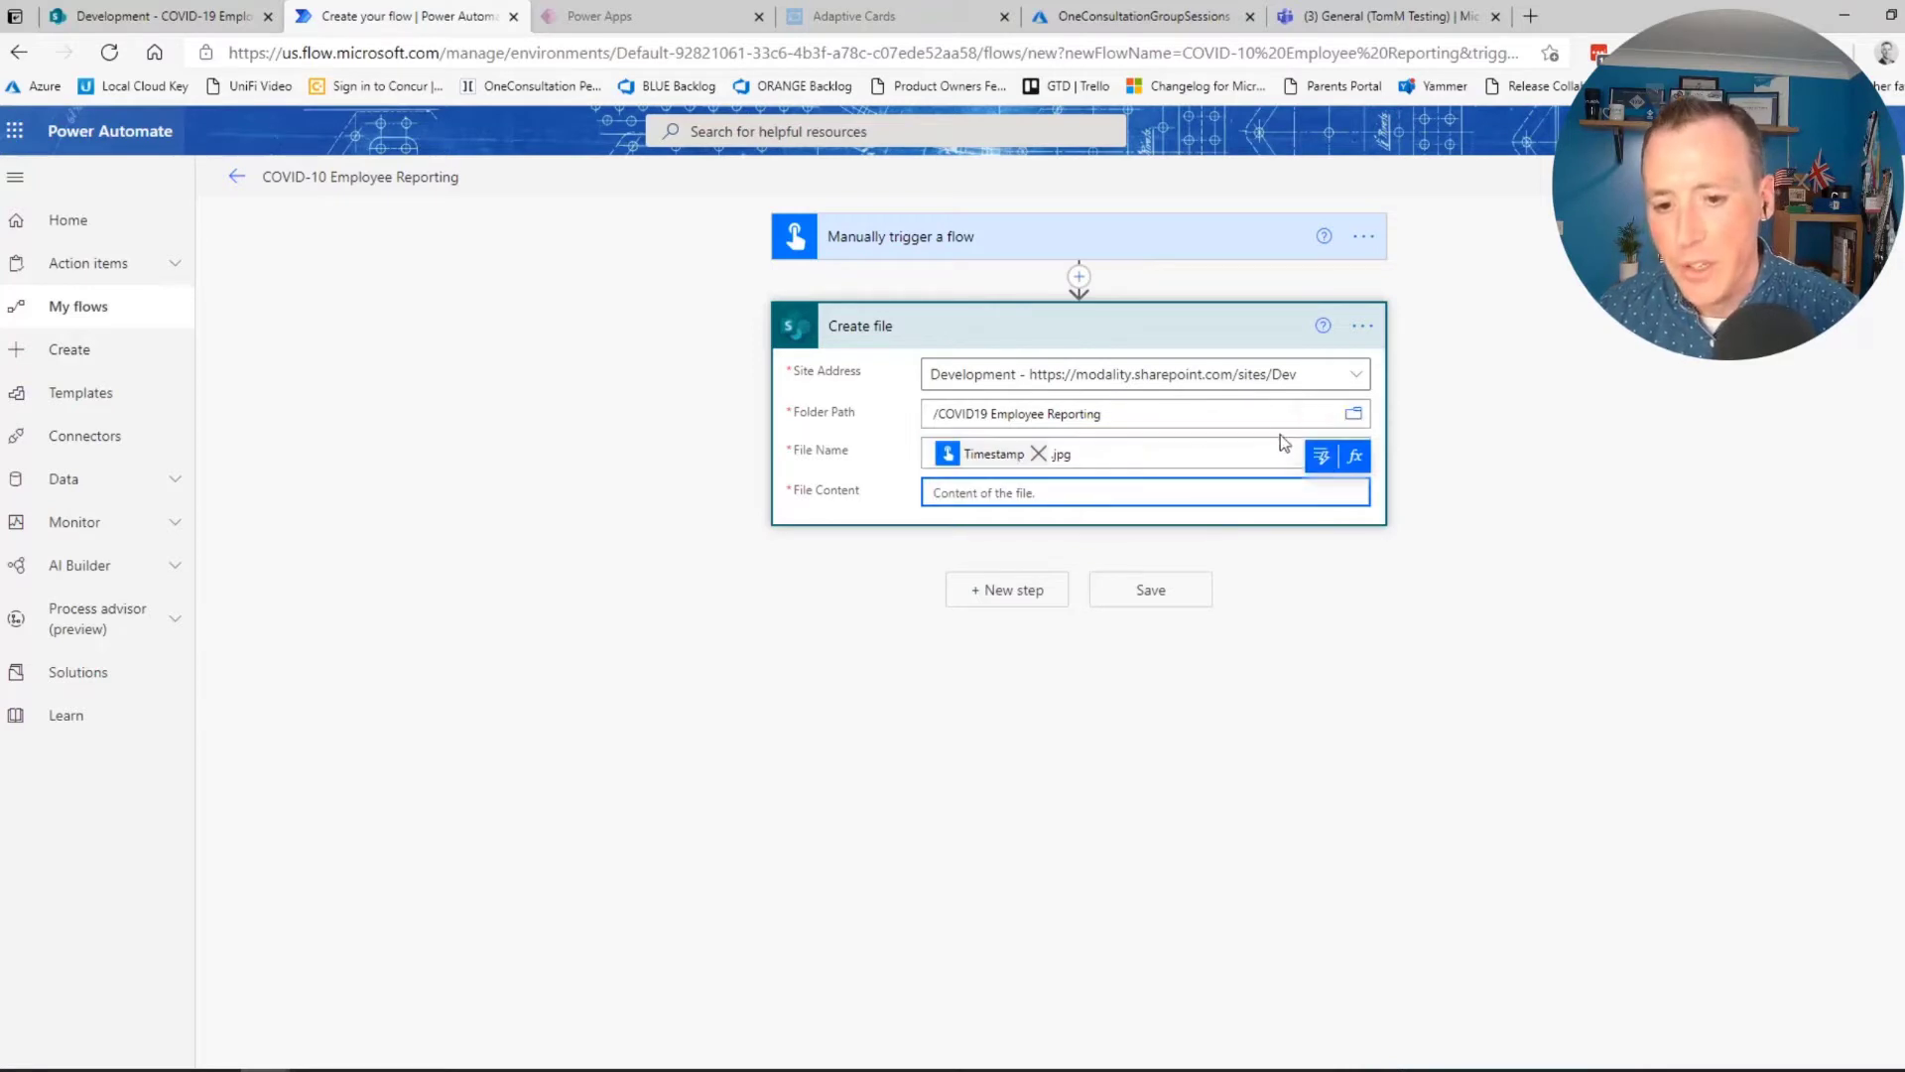
click(1326, 458)
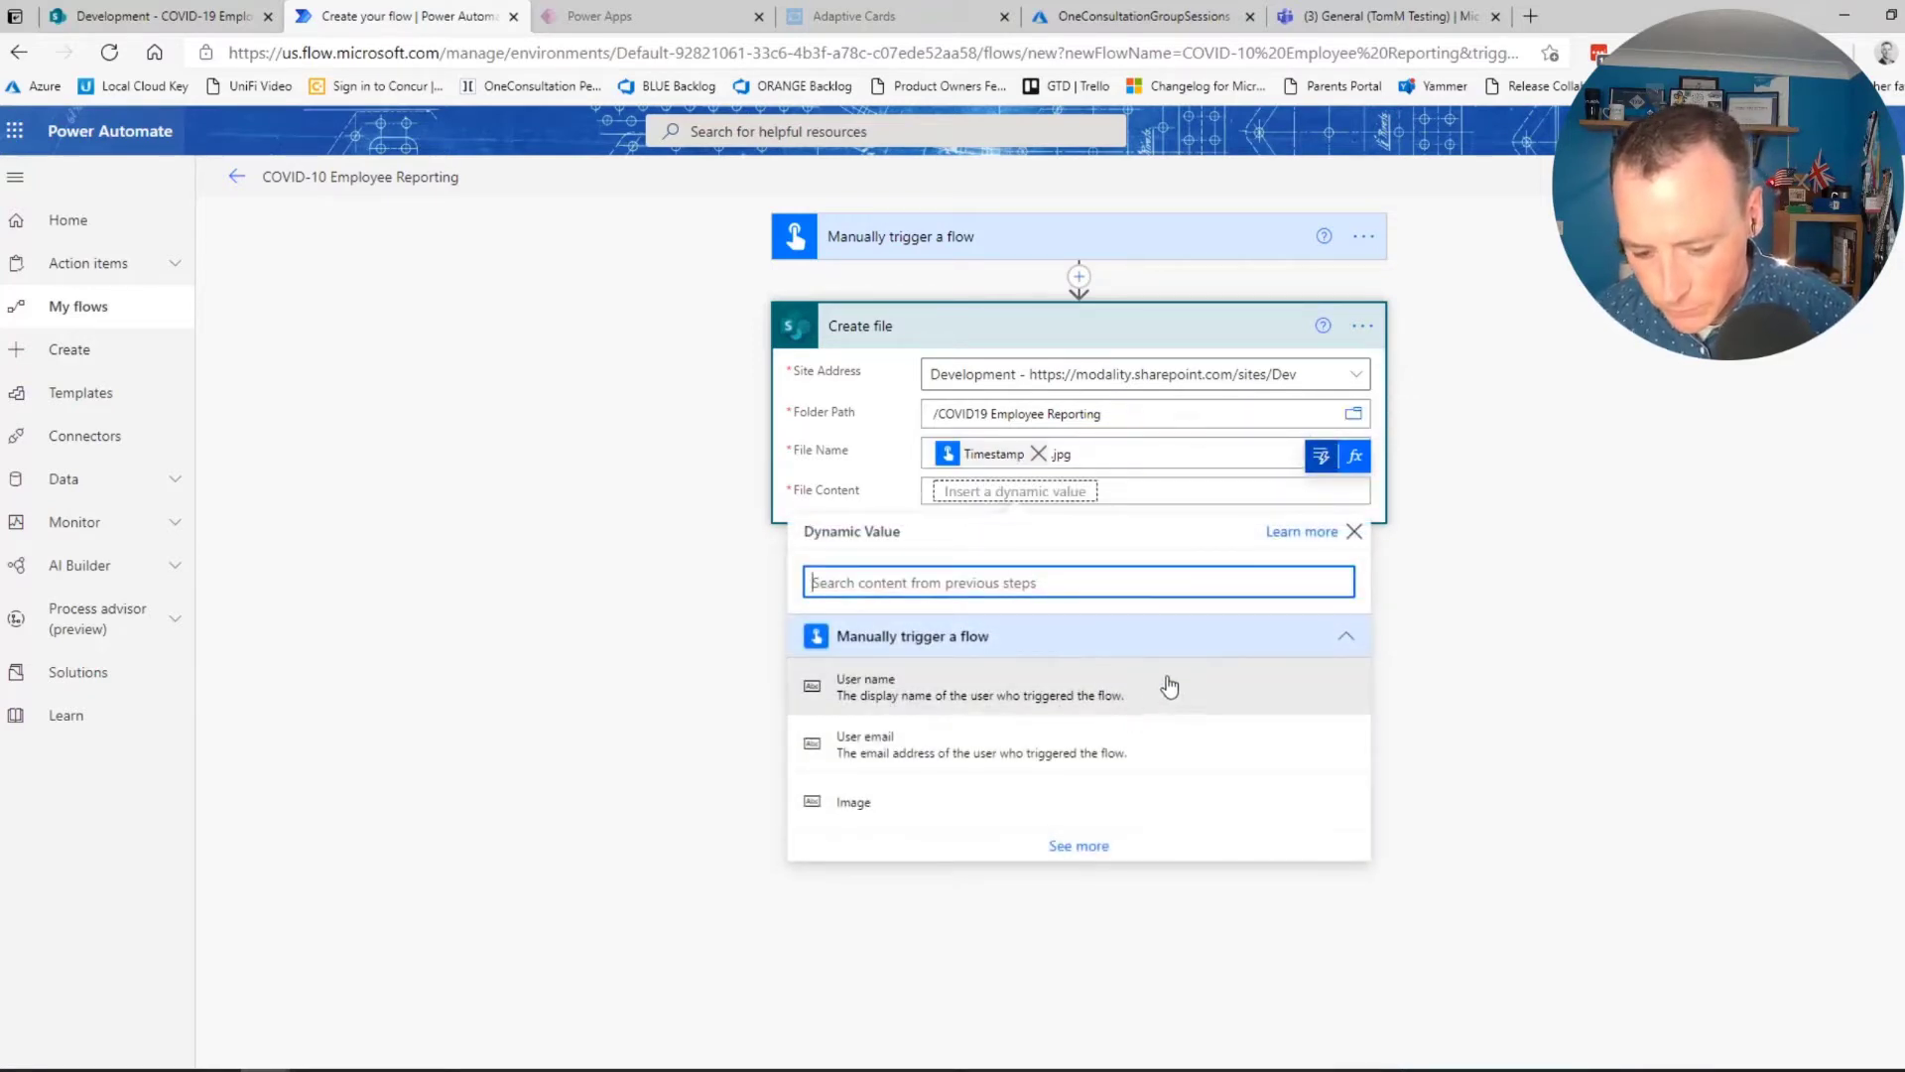
click(988, 799)
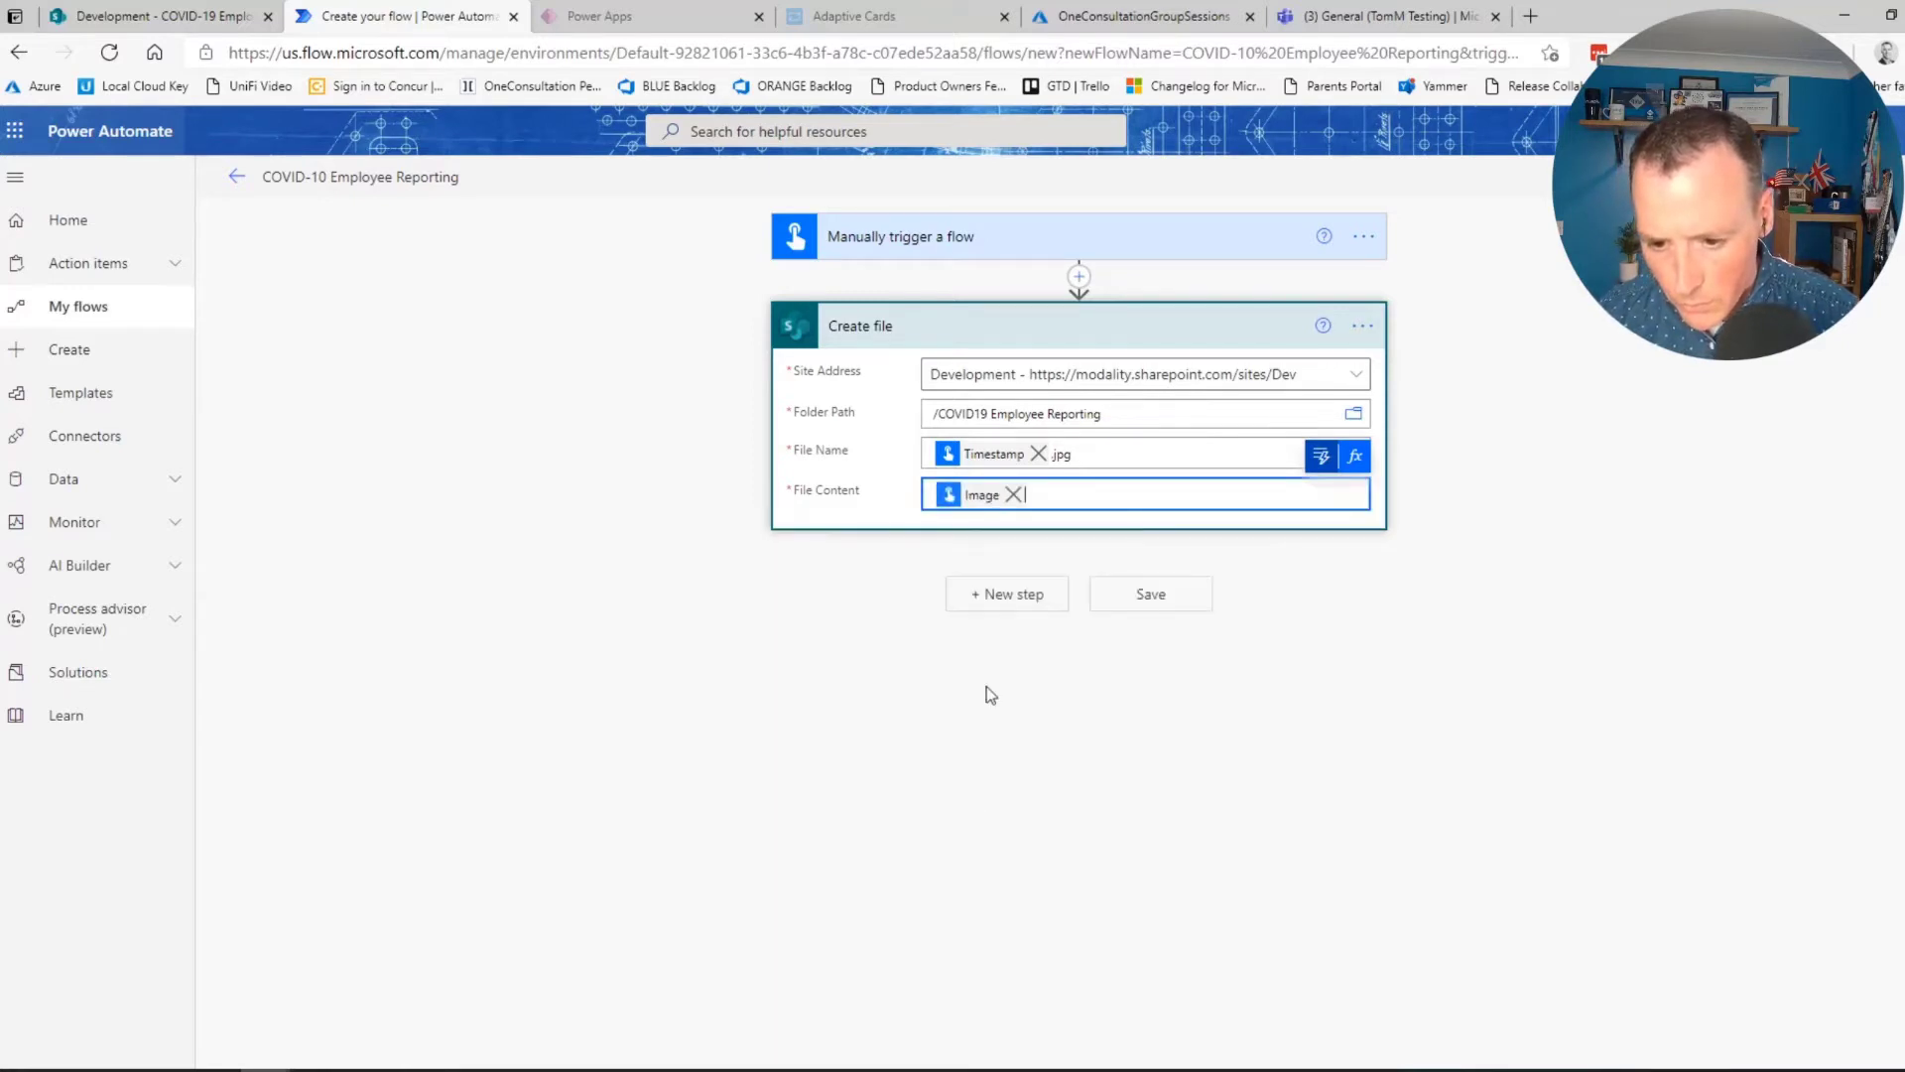
click(837, 599)
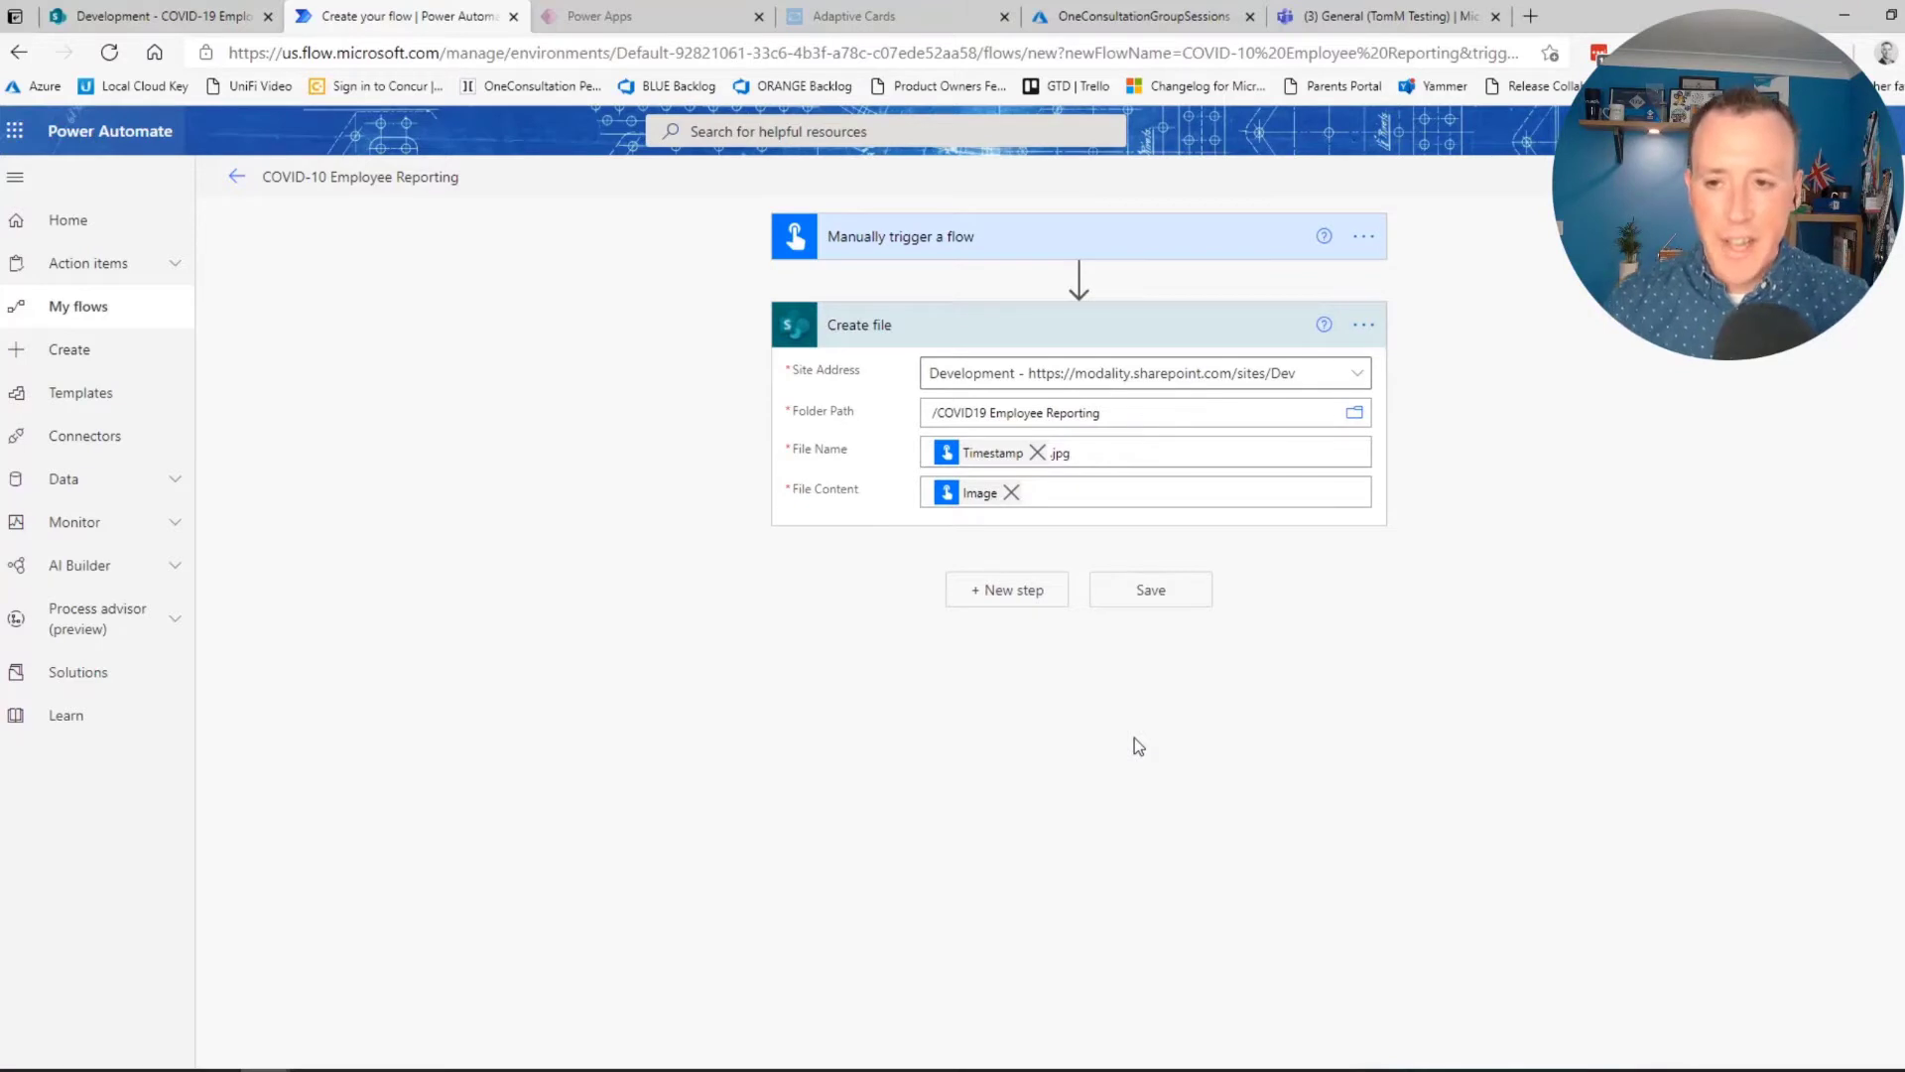
Check the columns of the COVID-19 Employee Reporting library in SharePoint and add a SharePoint Get file properties action after Create file in the flow
click(114, 20)
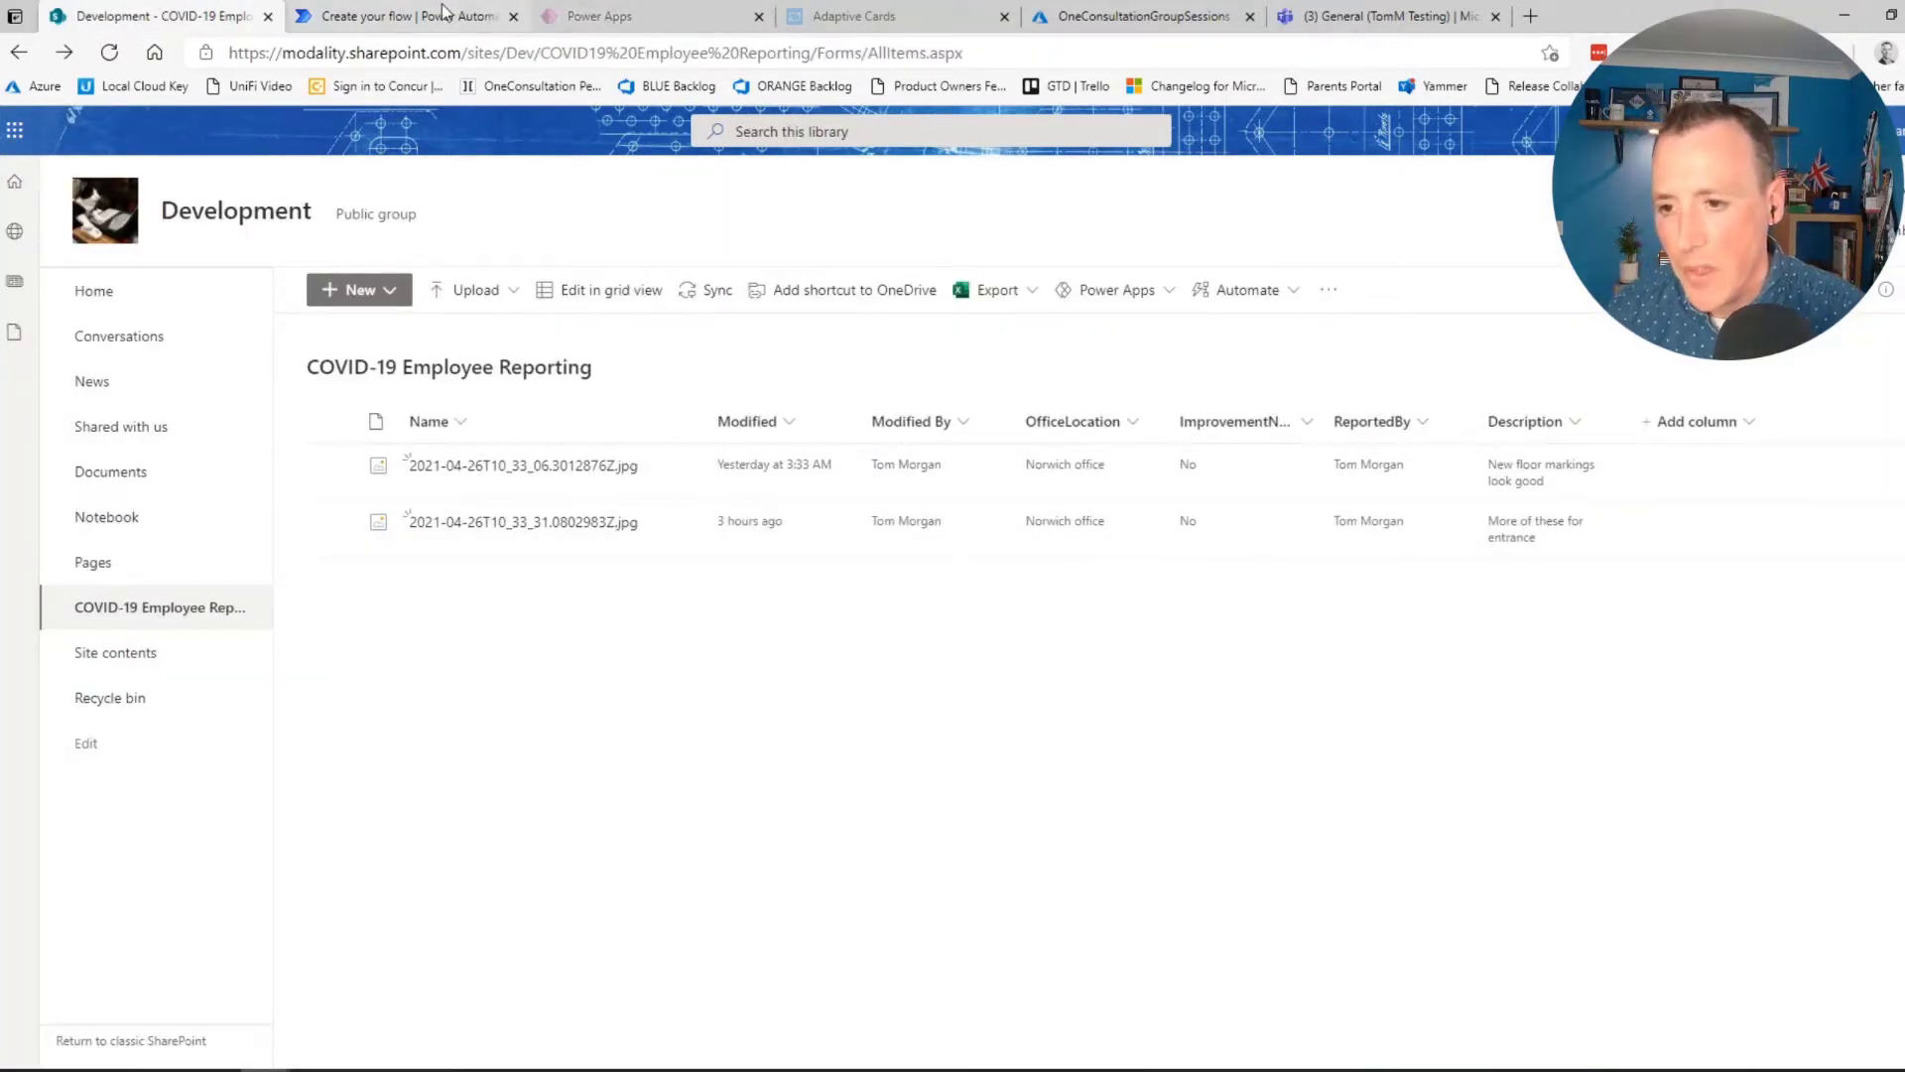
click(443, 18)
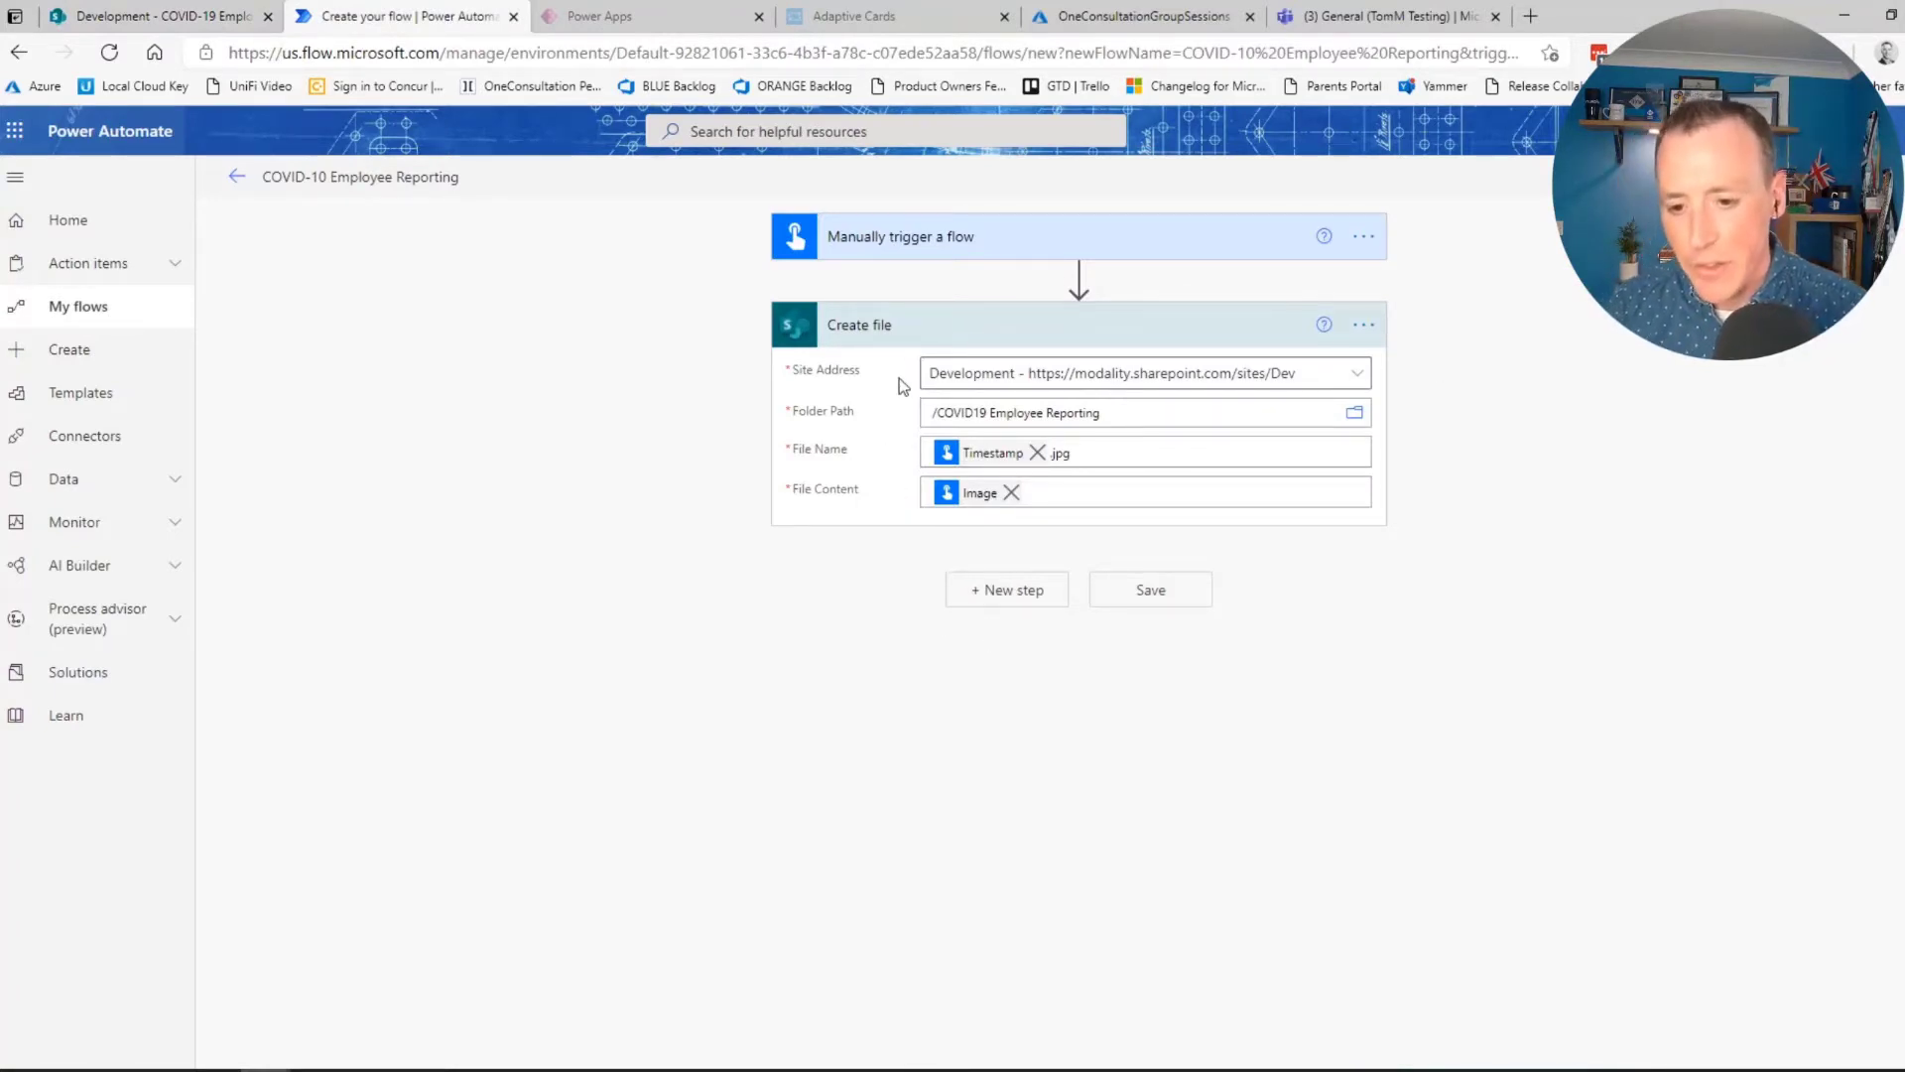
click(996, 590)
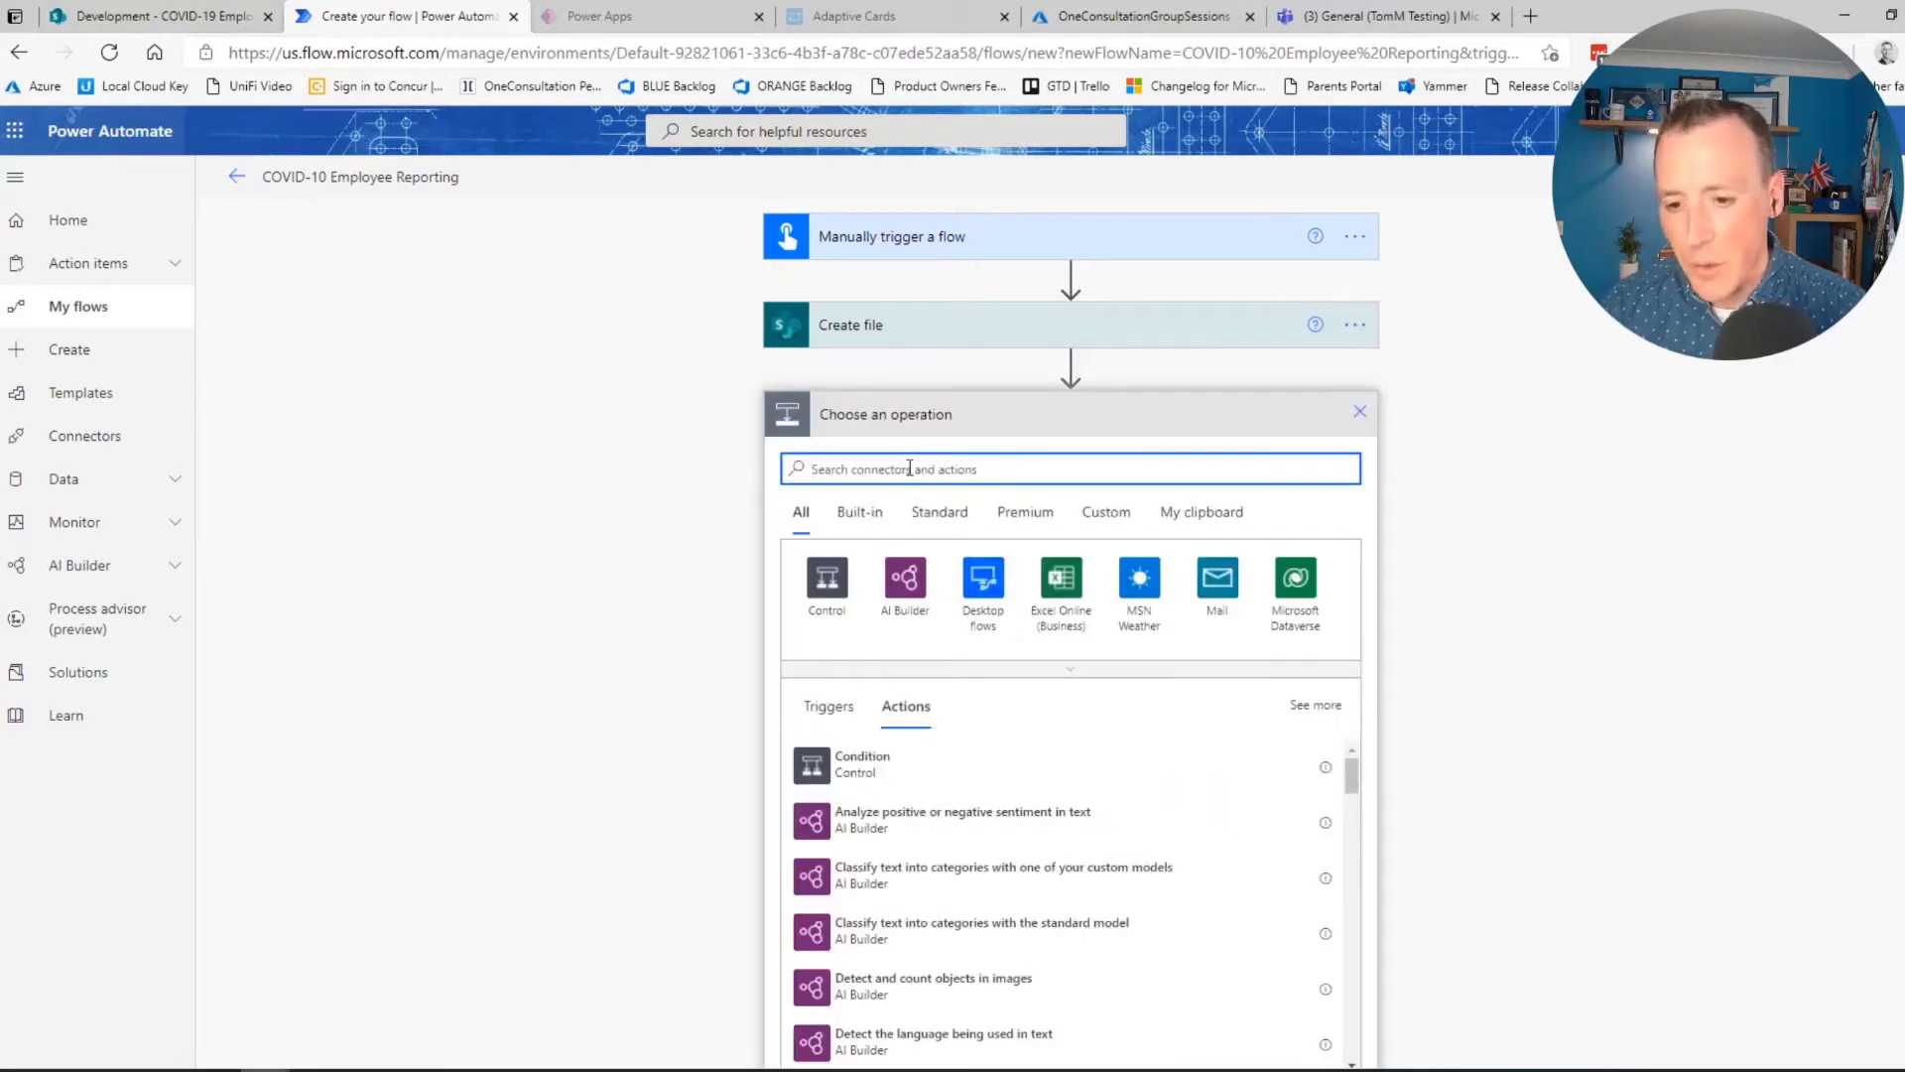
text(getfile)
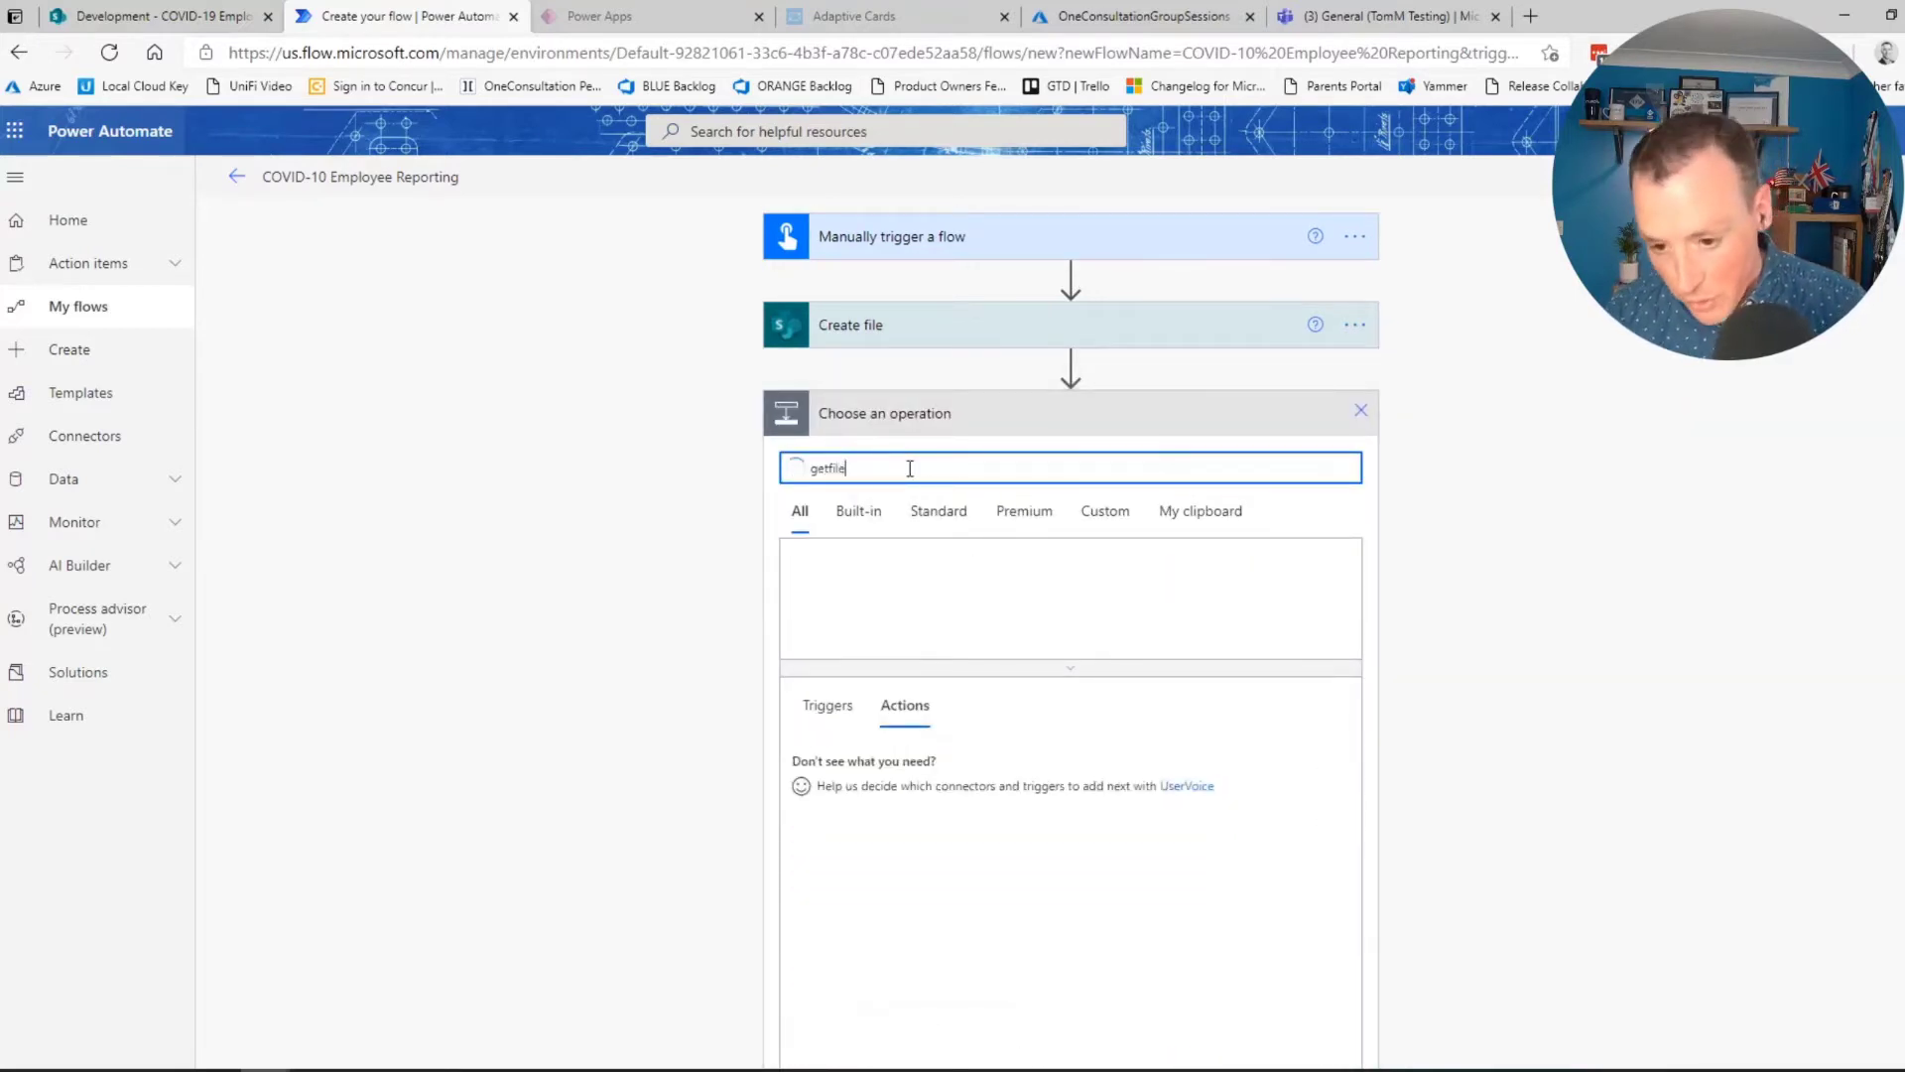
key(BackSpace)
key(BackSpace)
key(BackSpace)
key(BackSpace)
text( file )
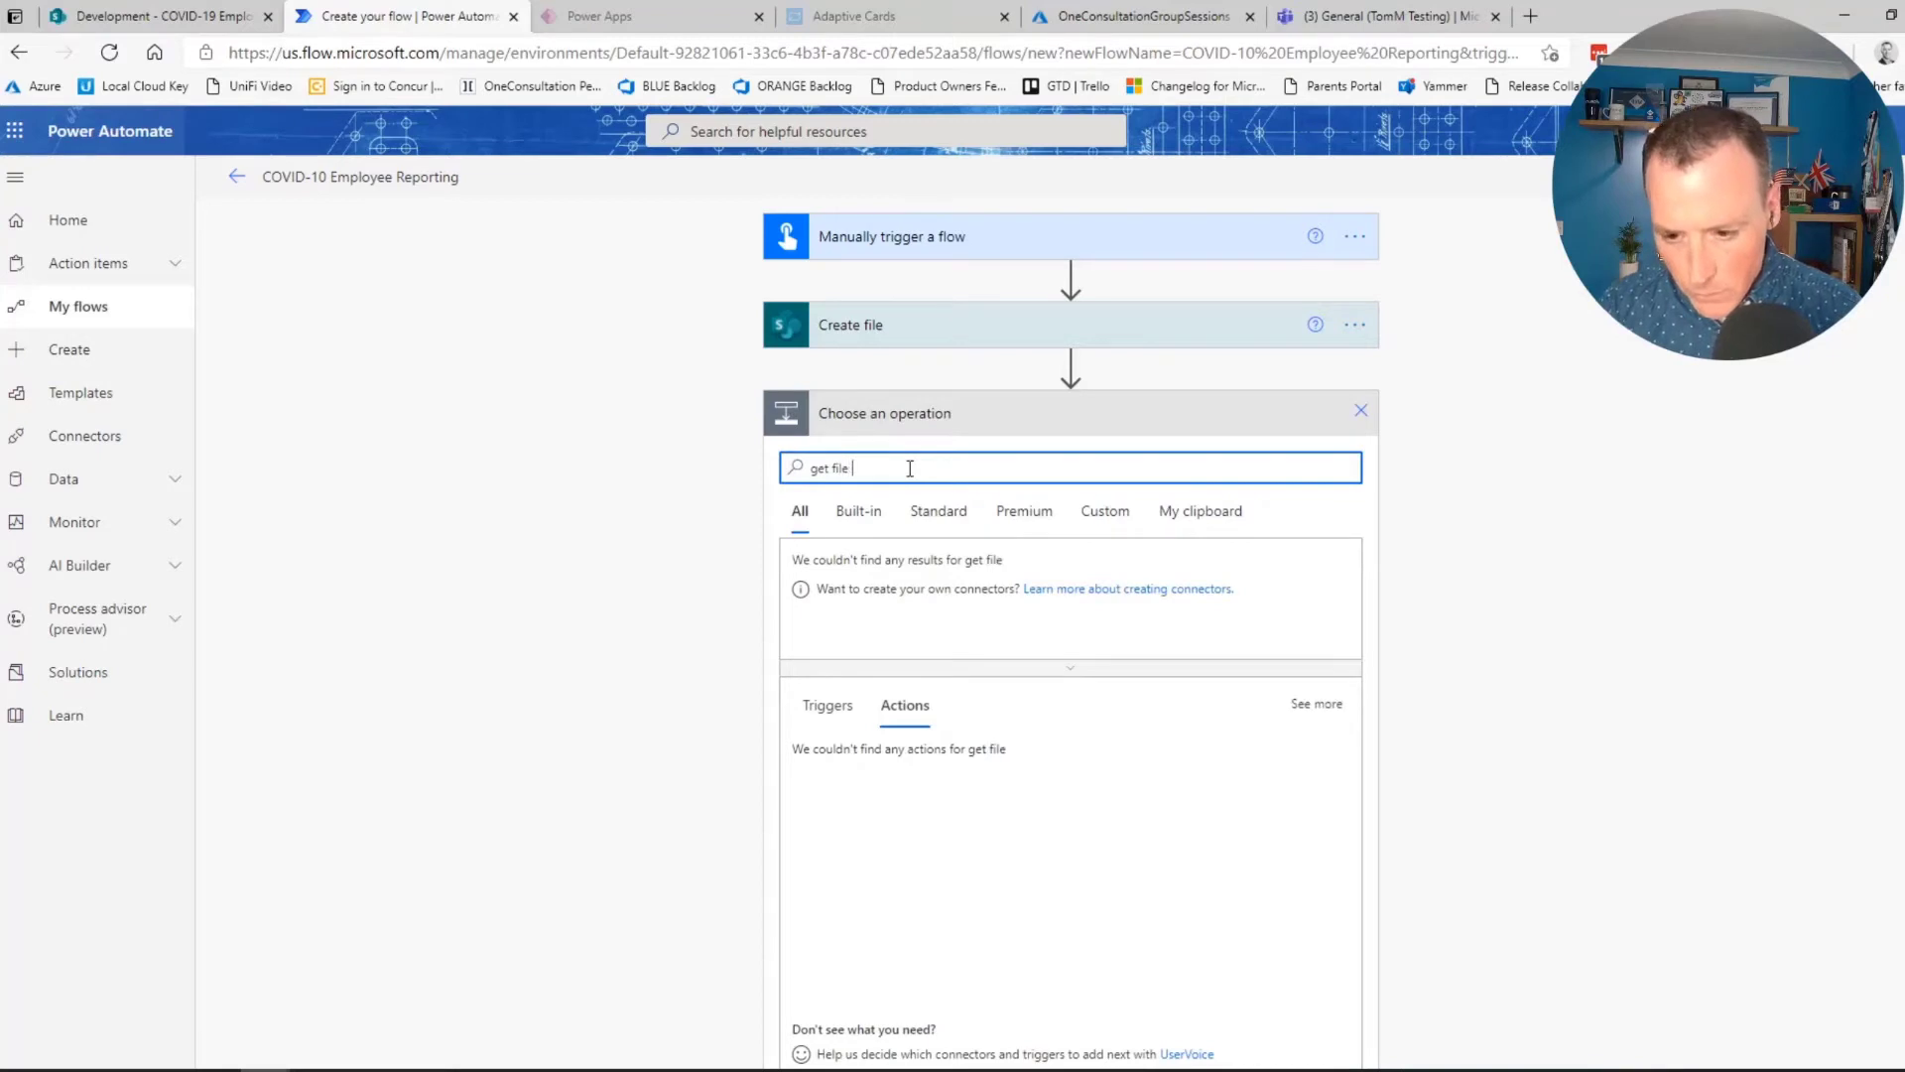
text(pr)
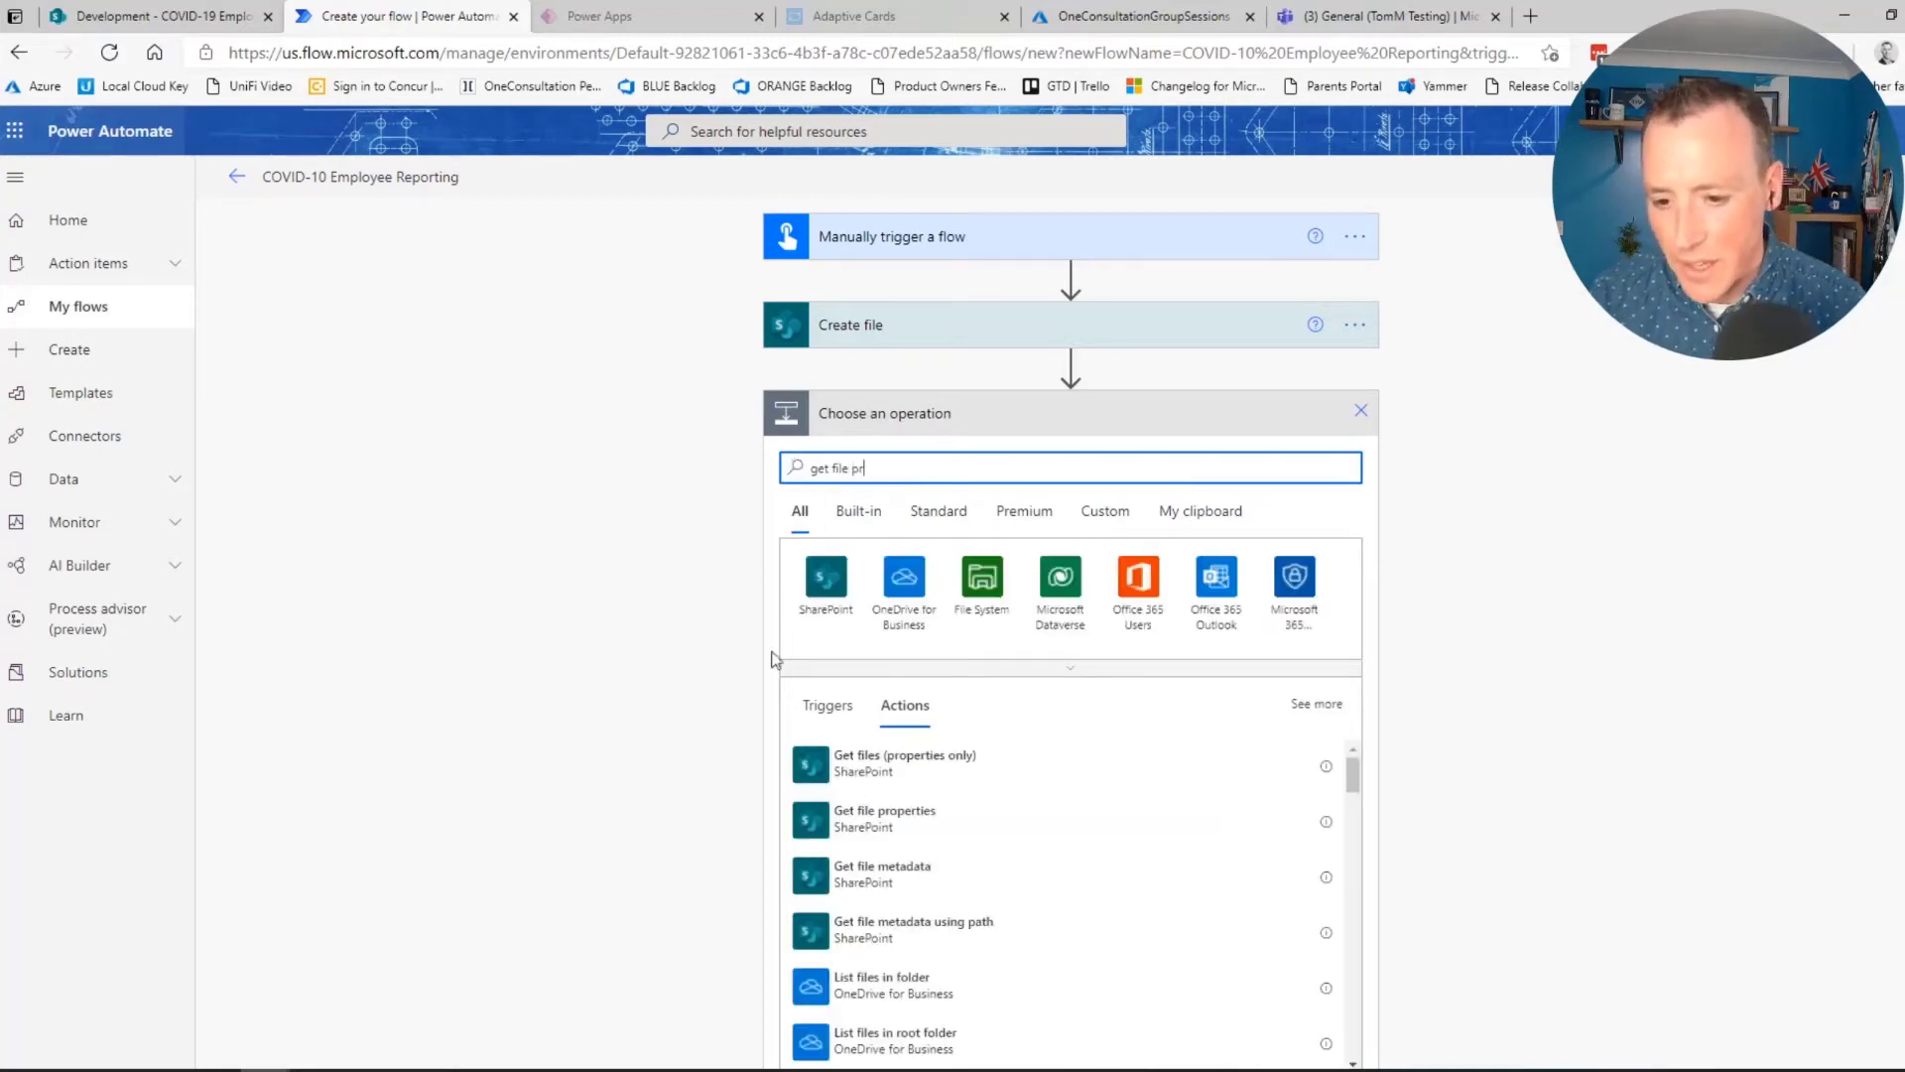
click(884, 823)
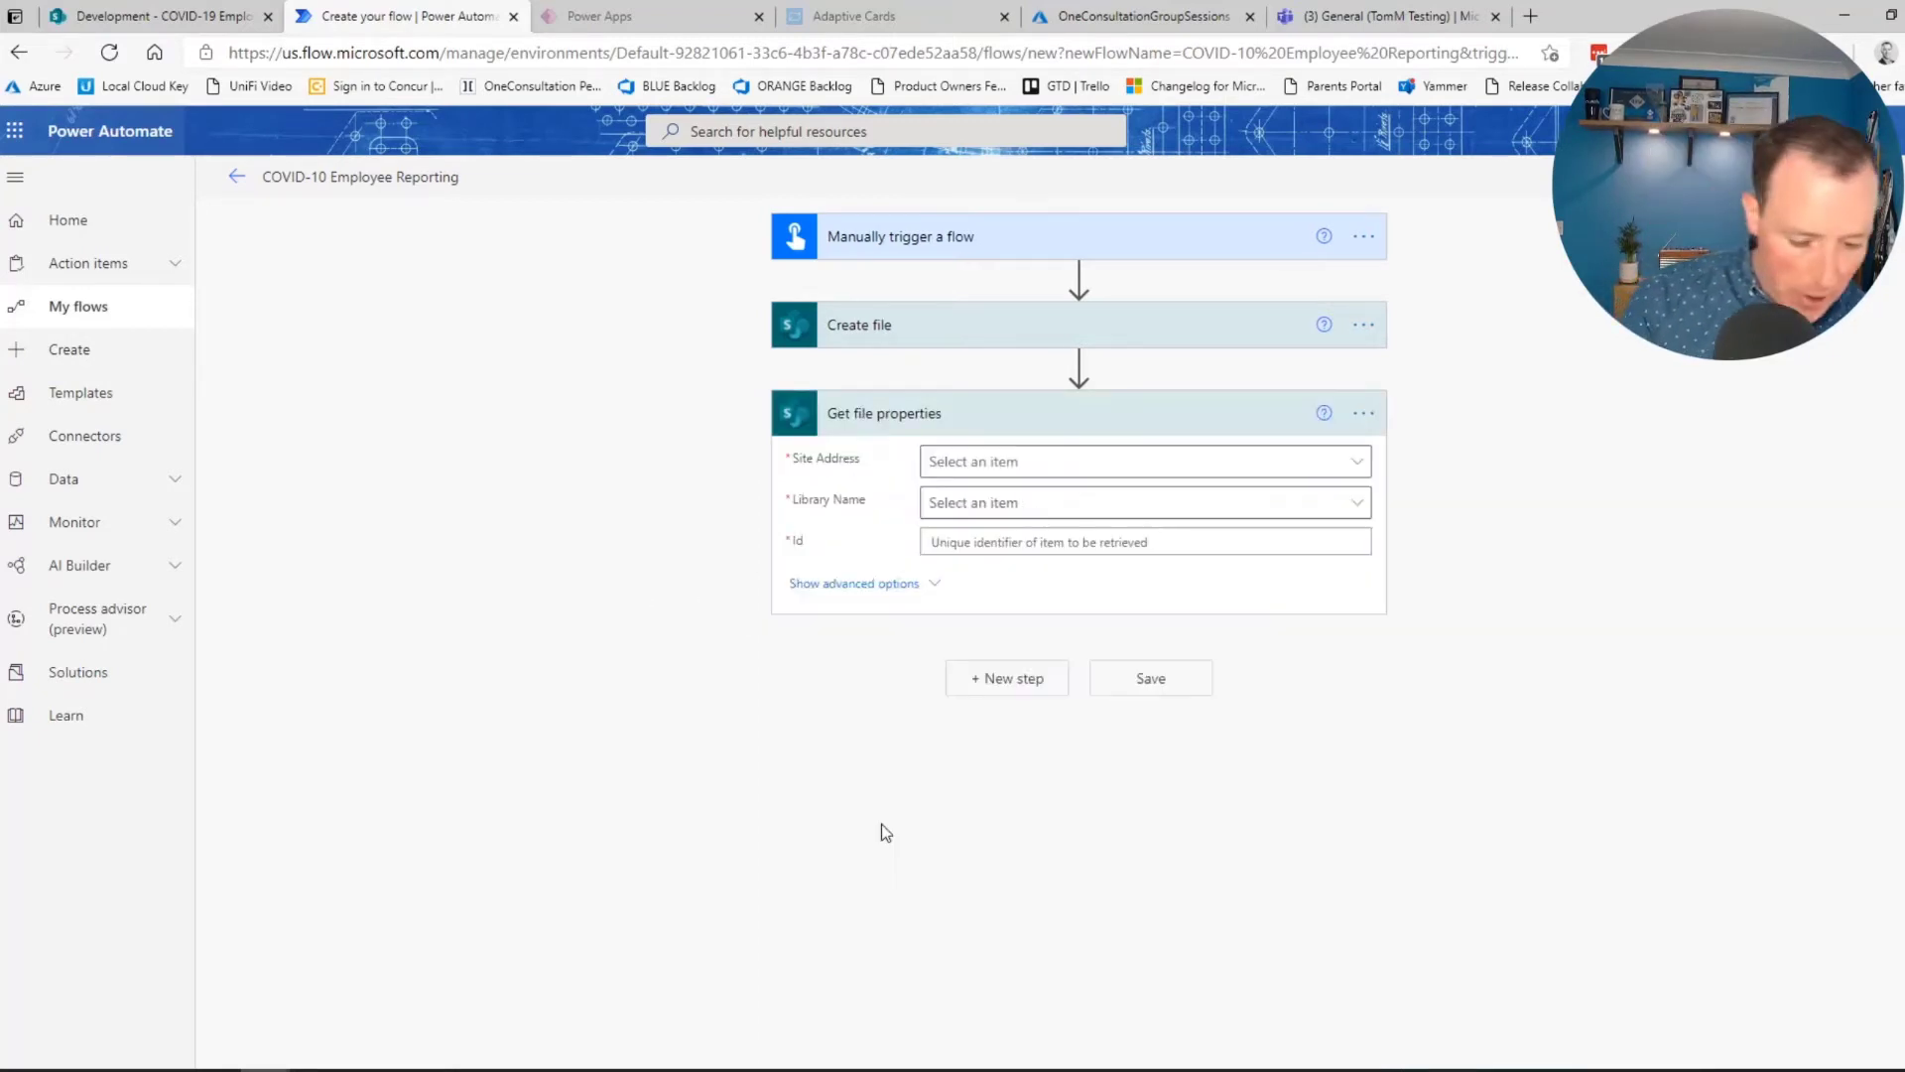
Set the Get file properties action's site address to Development and its library to COVID-19 Employee Reporting
click(1064, 463)
click(1051, 774)
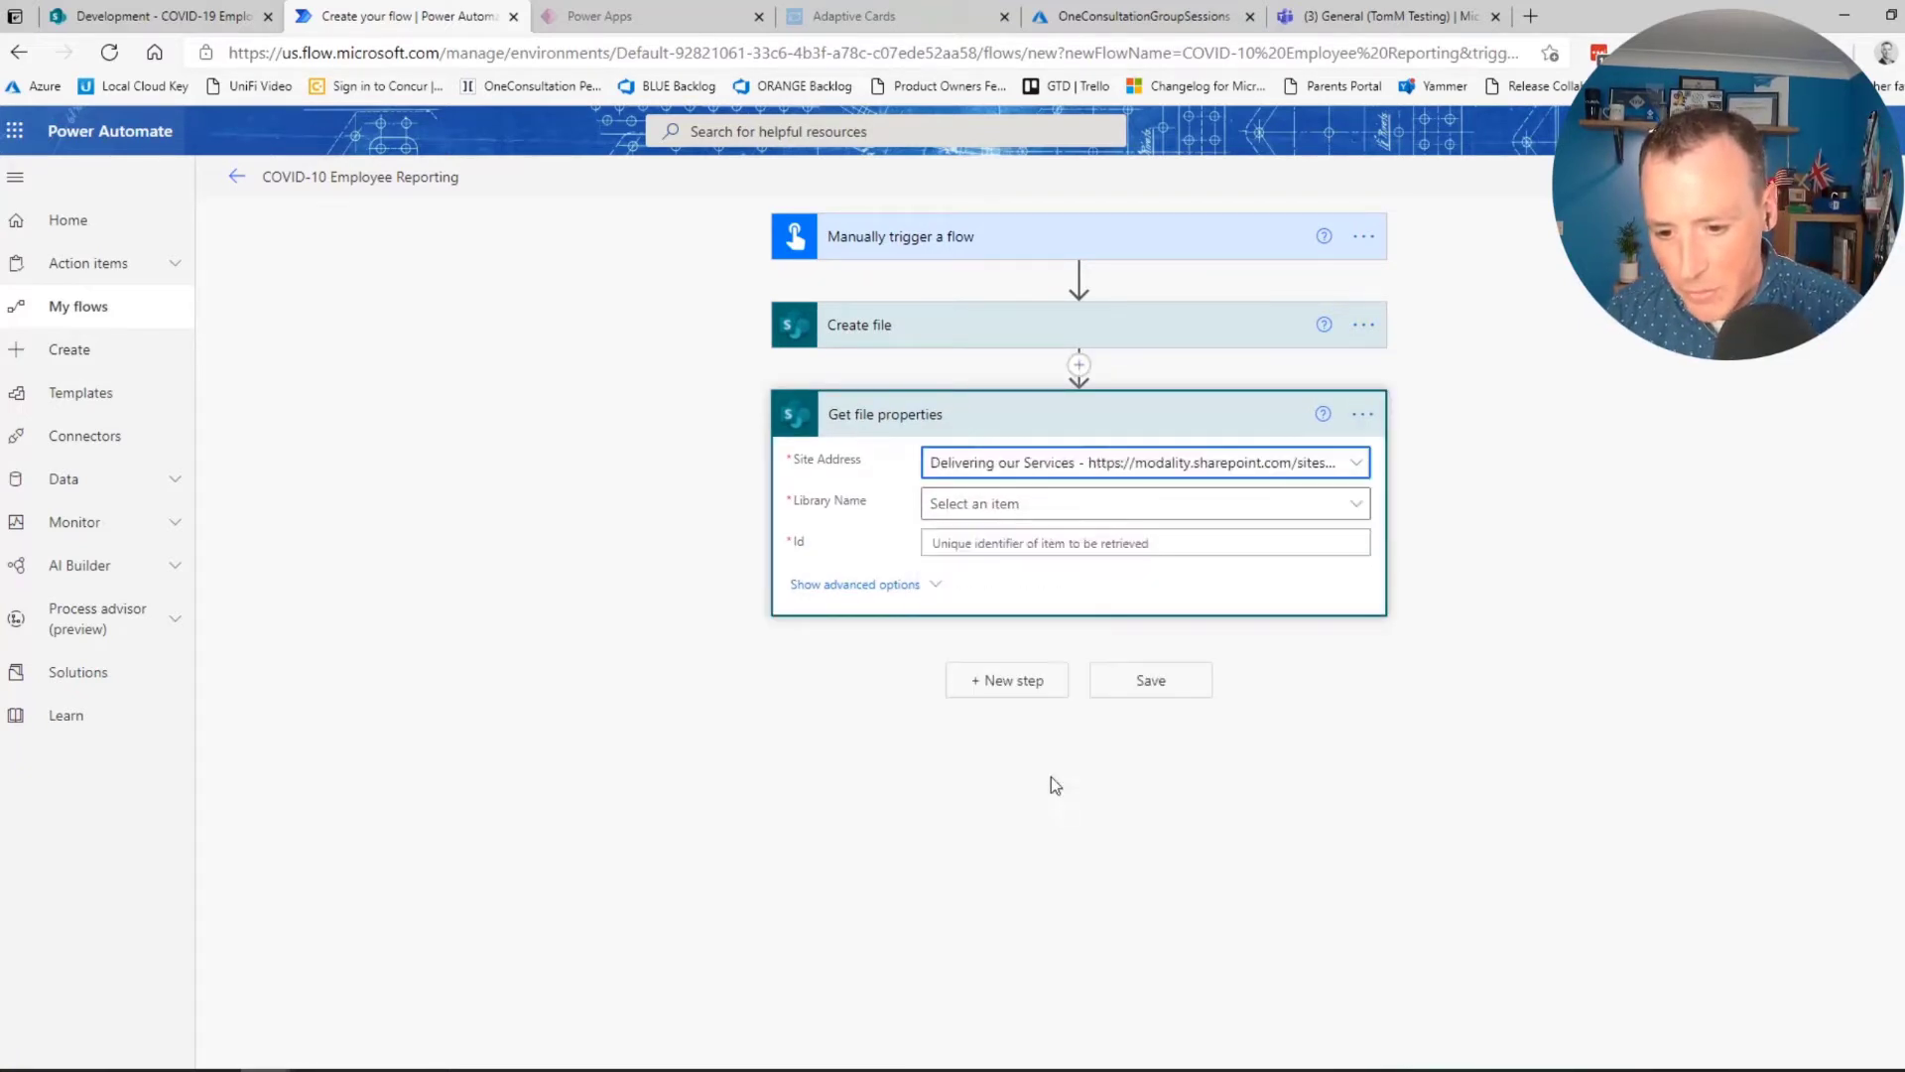
click(1231, 475)
click(1032, 832)
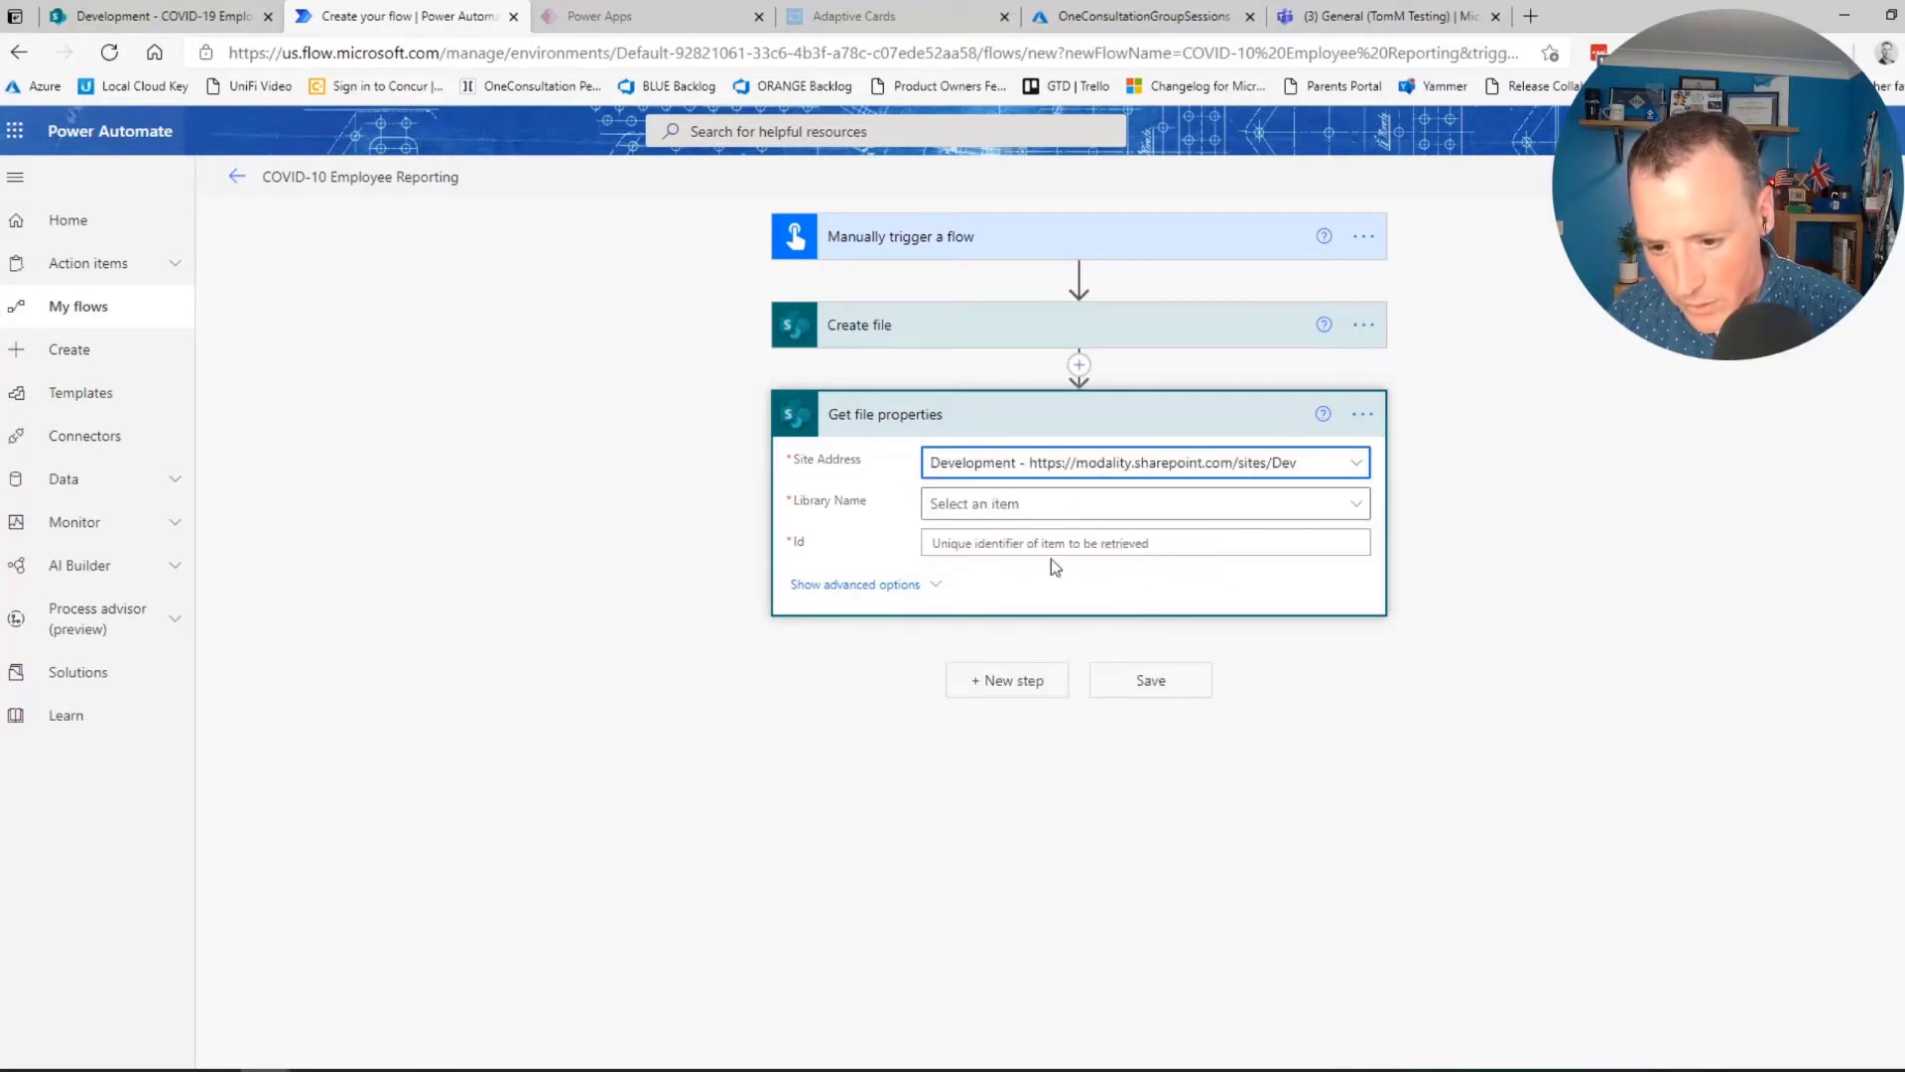
click(1035, 509)
click(1038, 641)
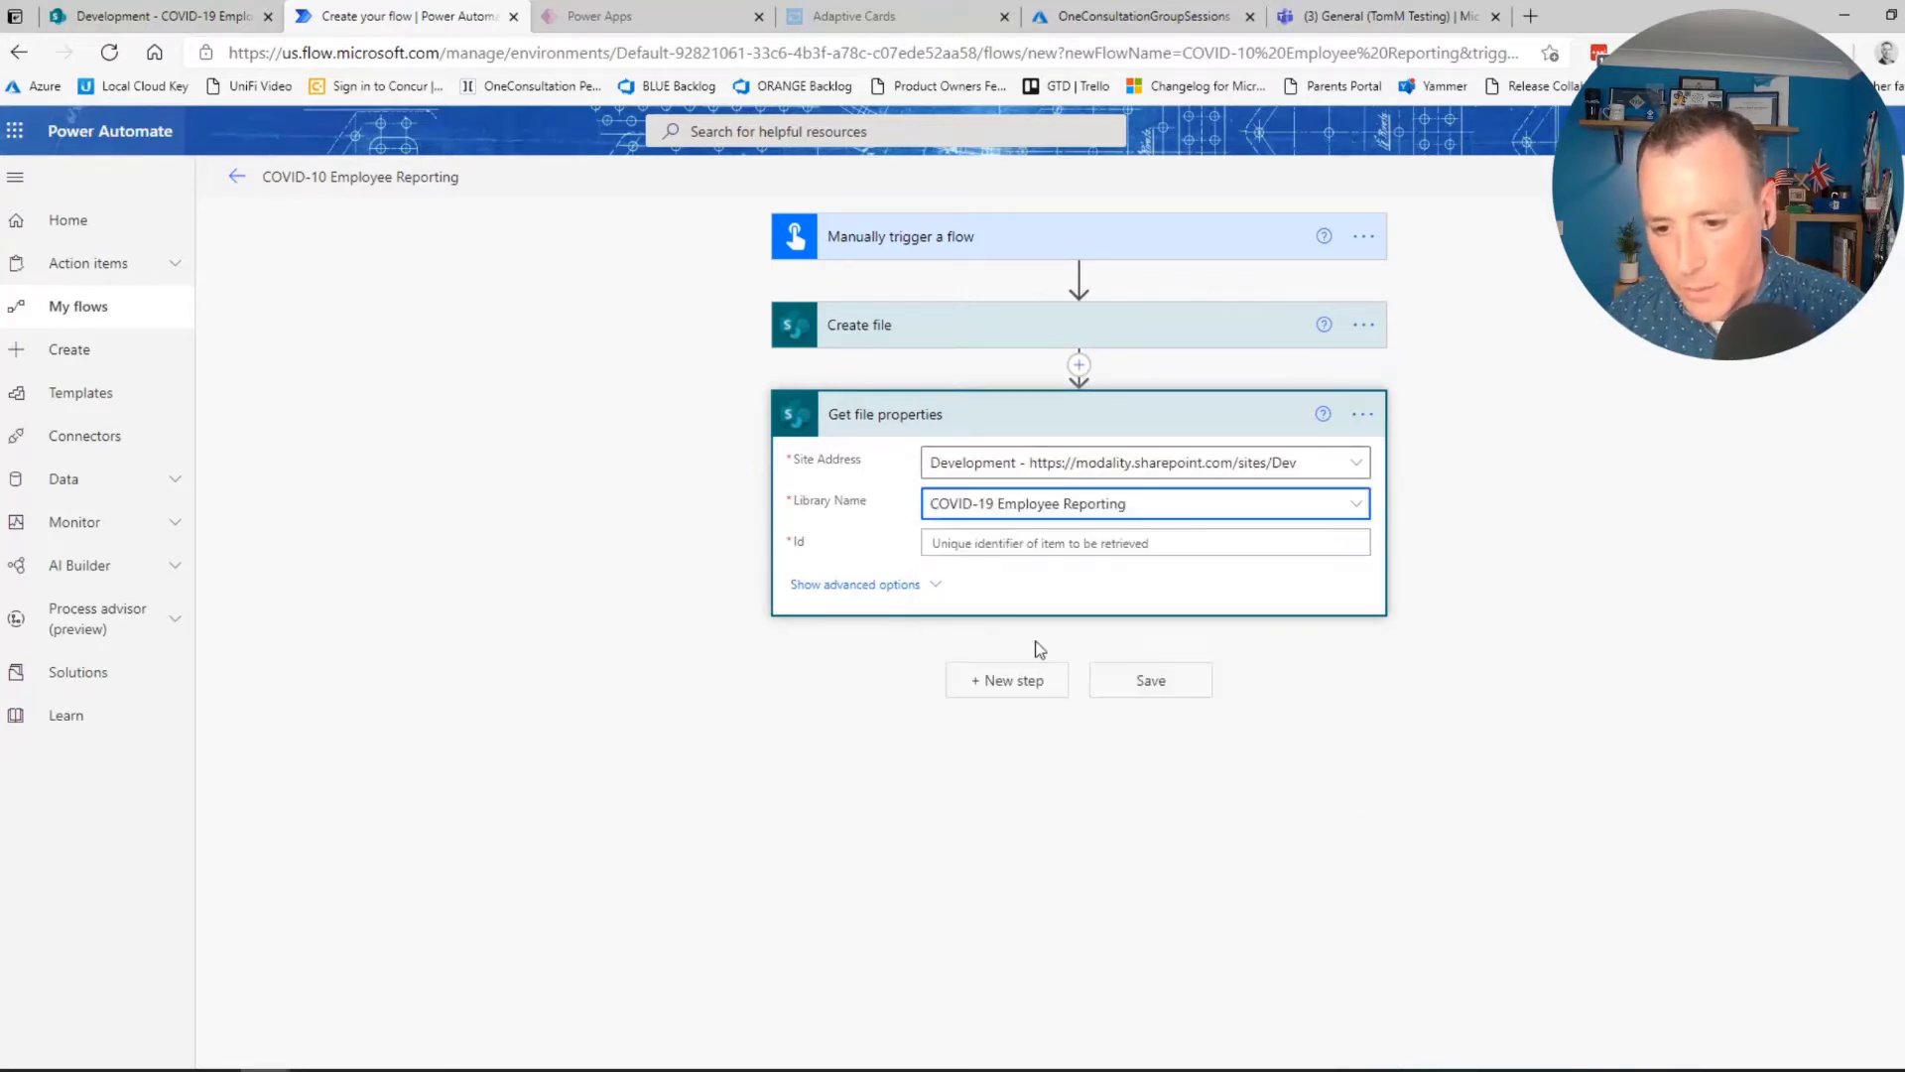
Set the Get file properties action's Id to the ItemId dynamic value from Create file
click(1003, 542)
click(1314, 508)
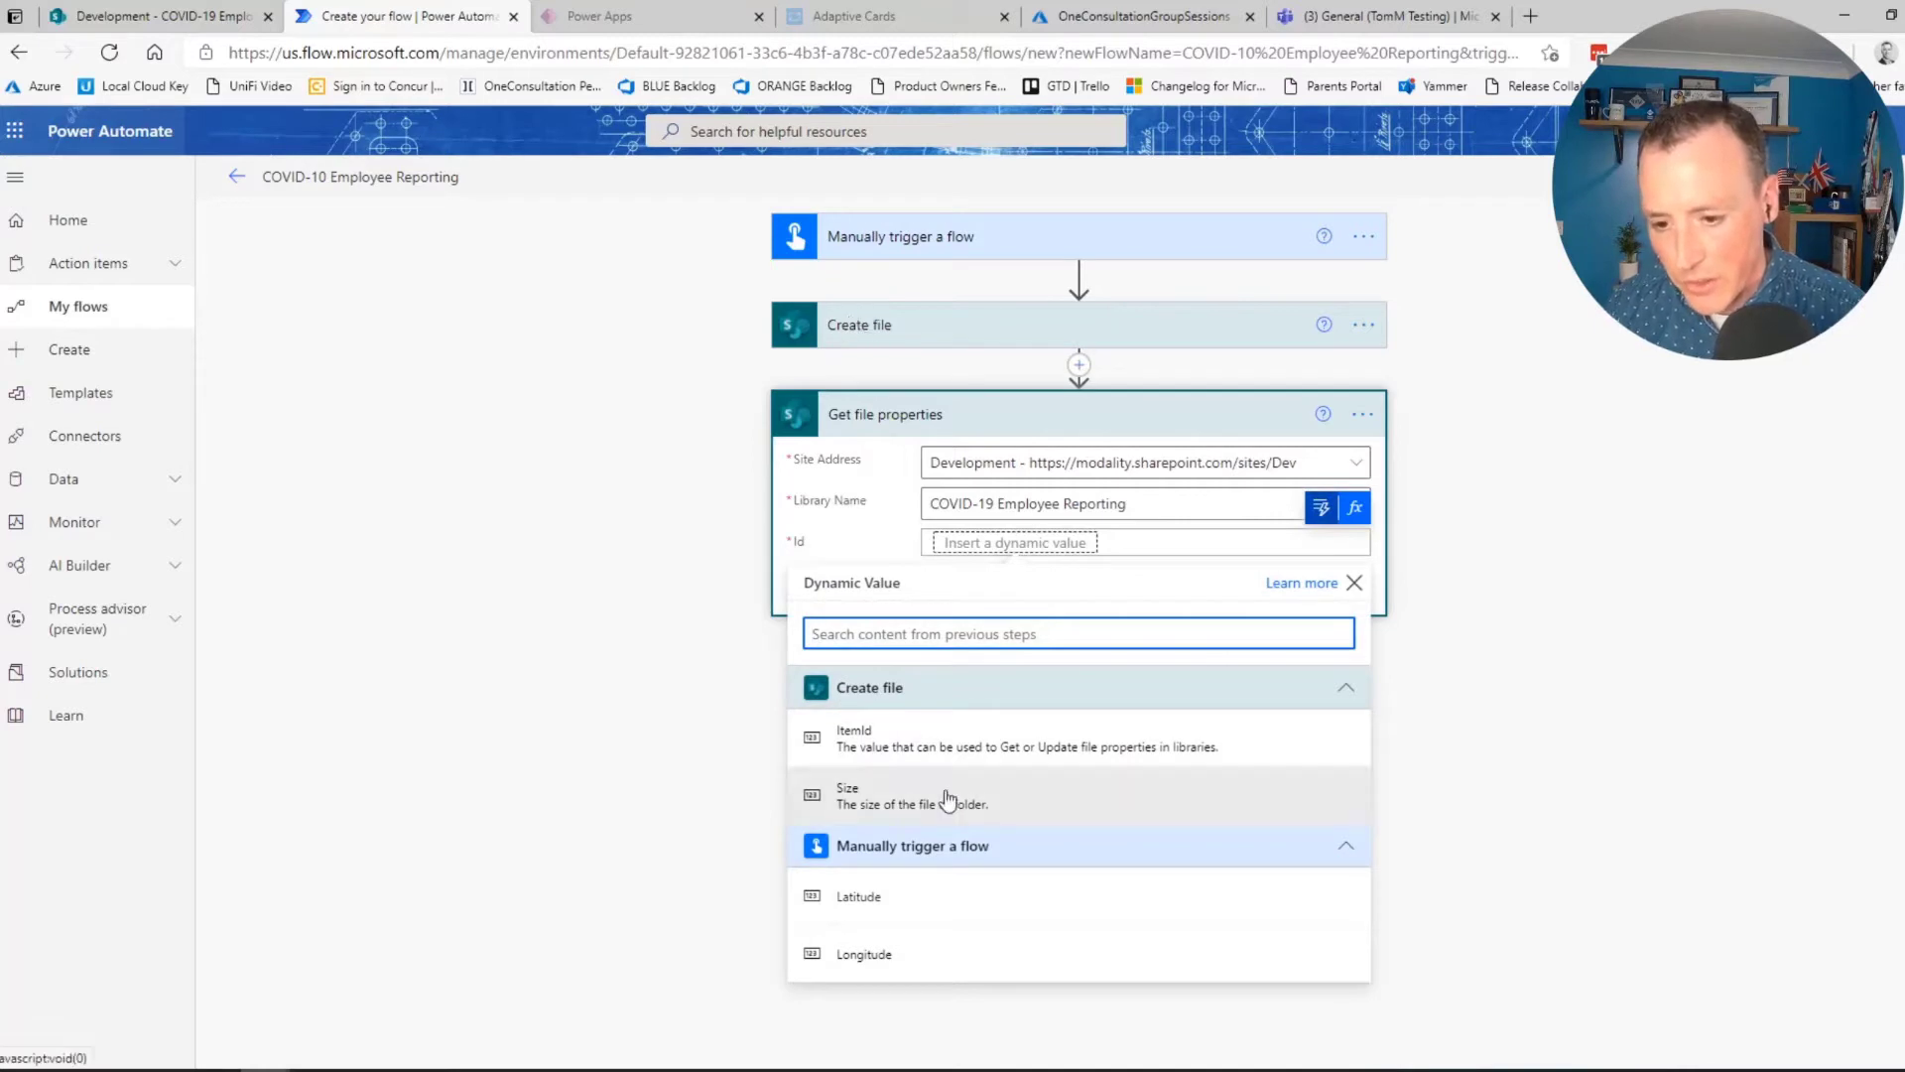
click(874, 748)
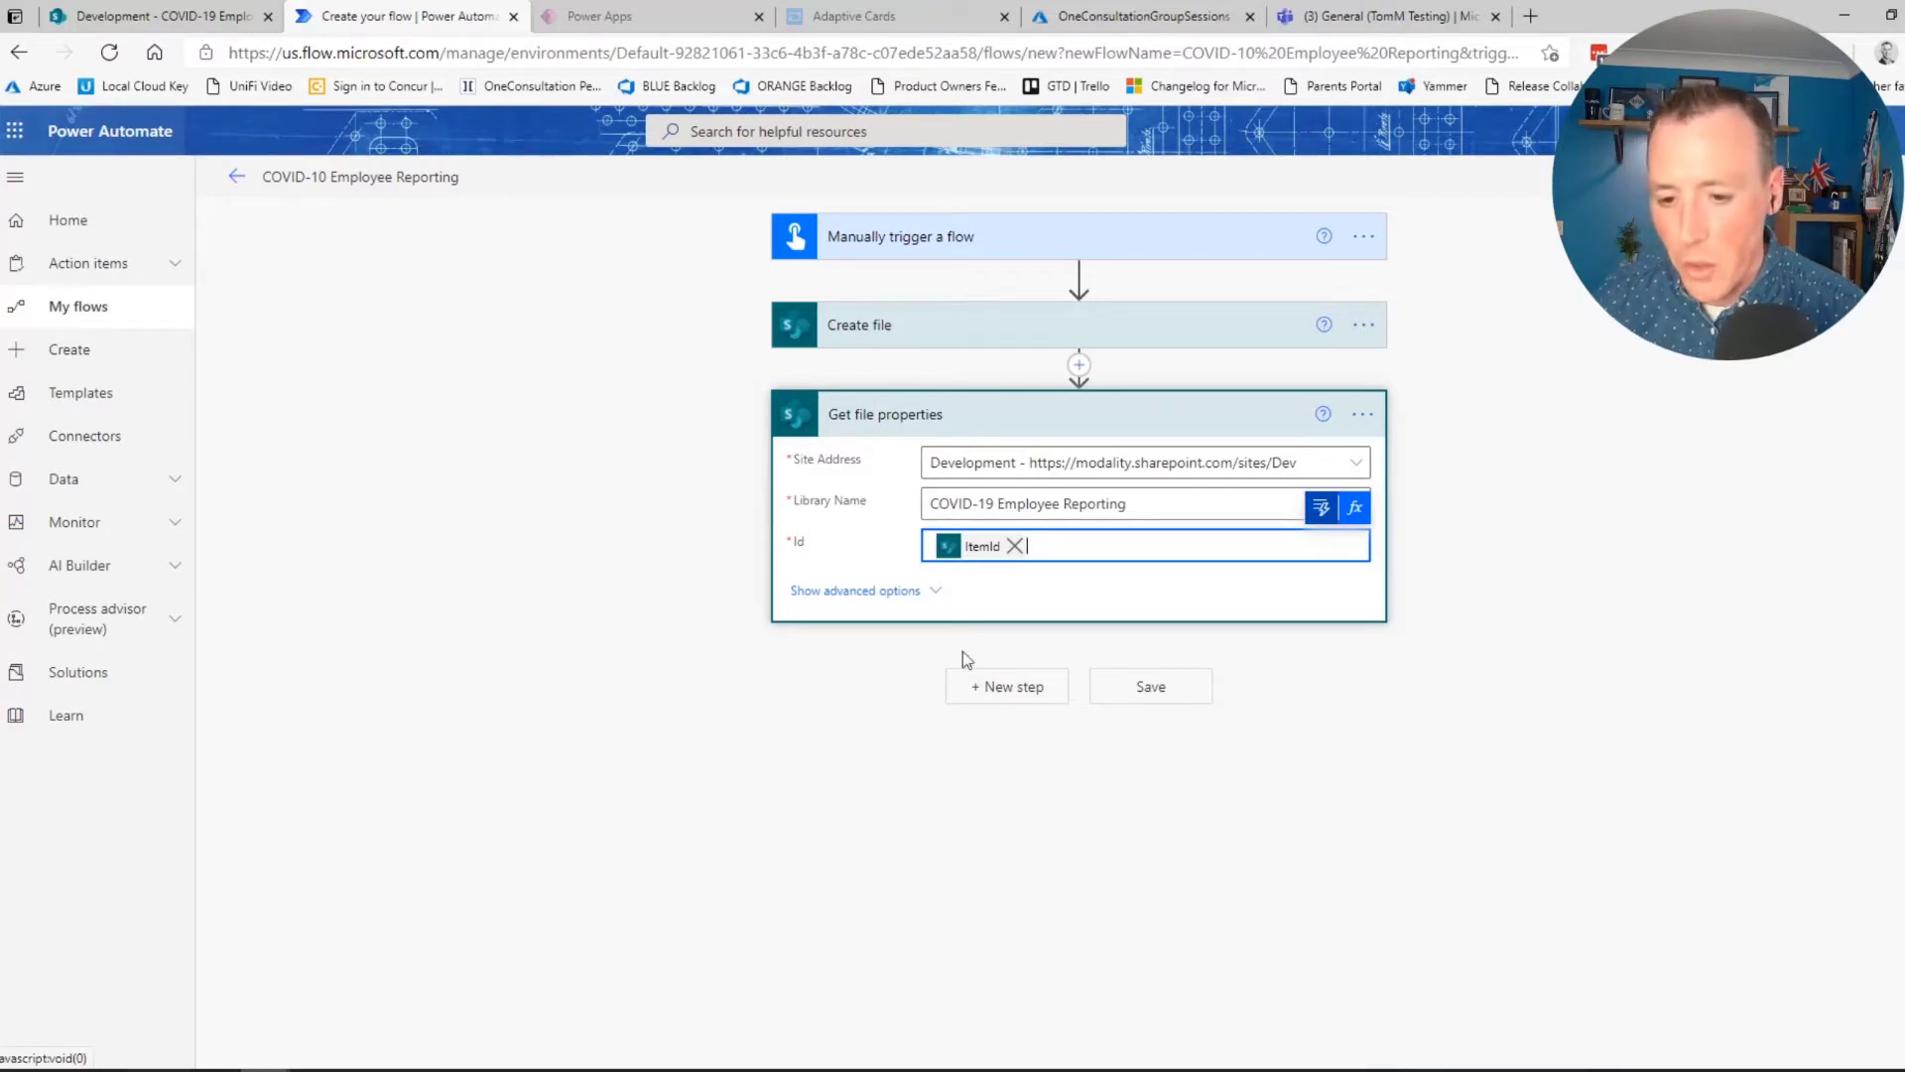
Add a SharePoint Update file properties action after Get file properties
click(980, 689)
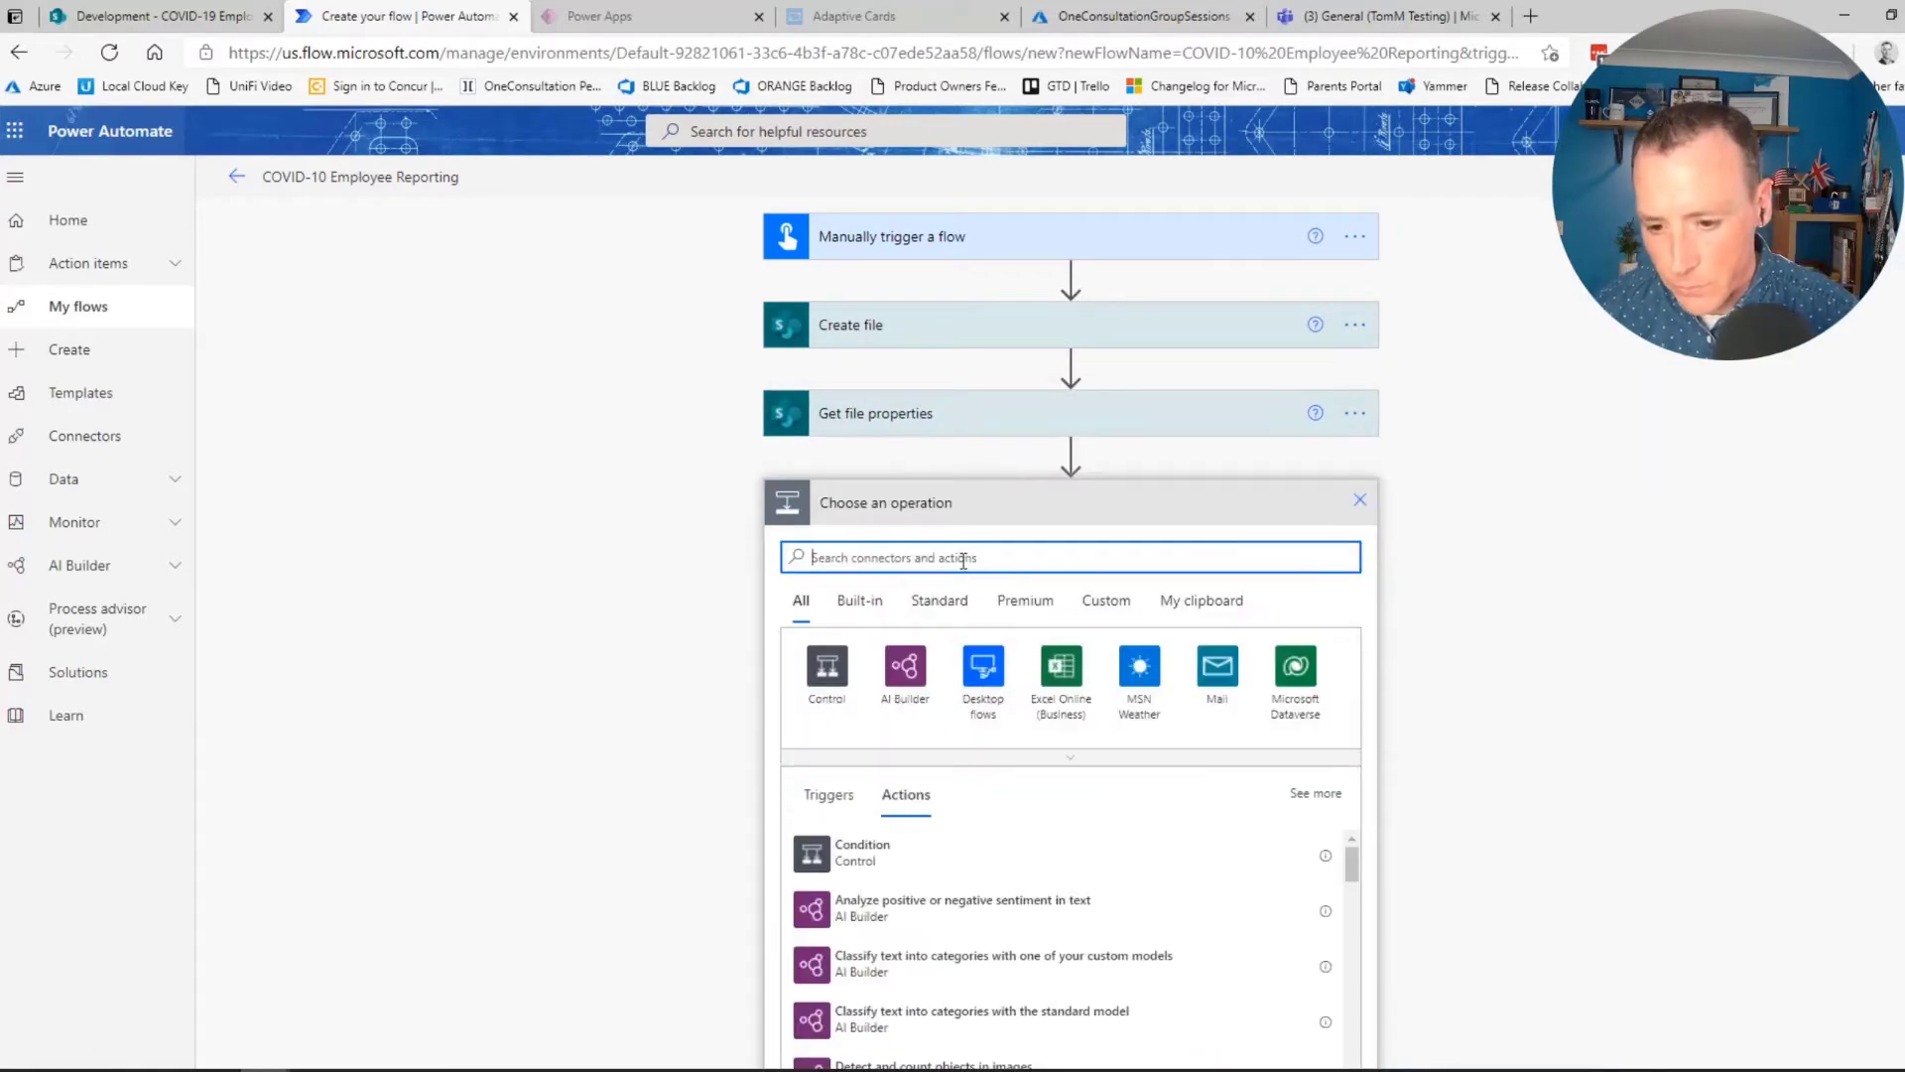
text(update file pr)
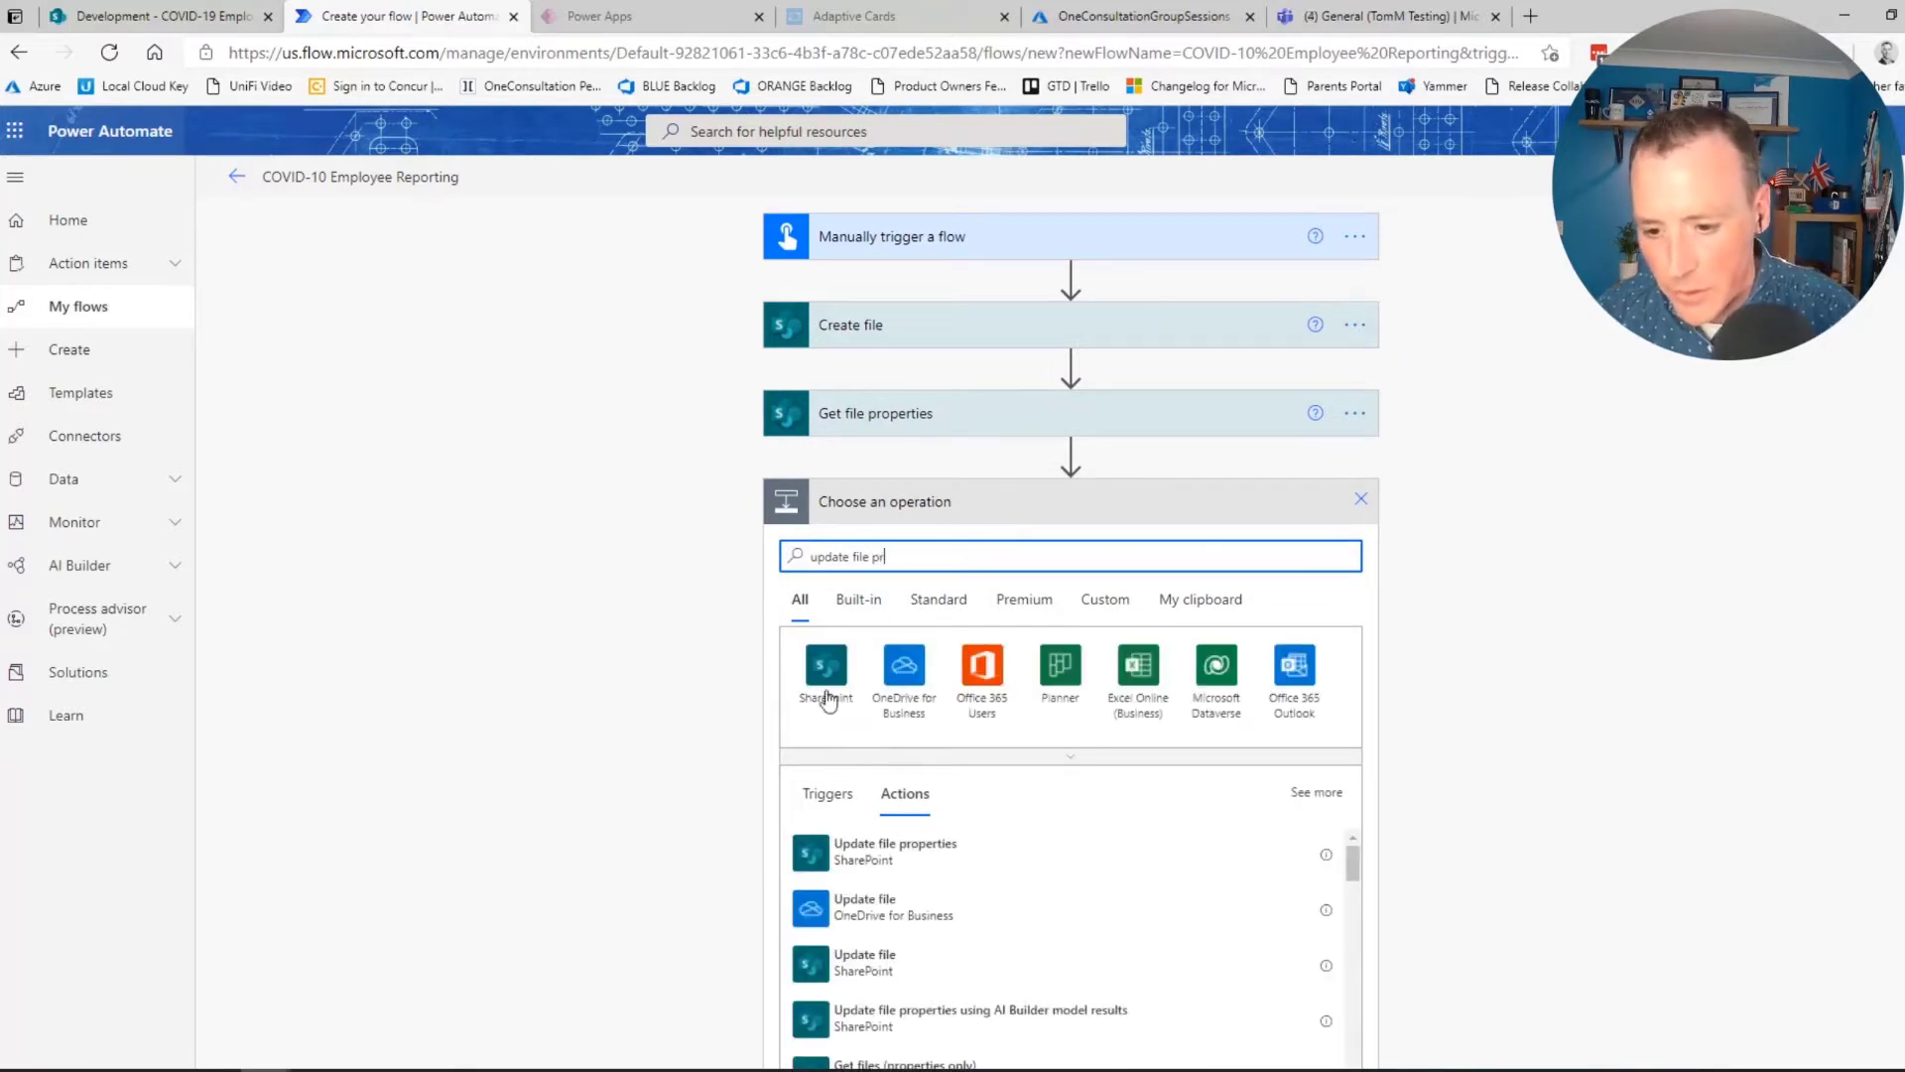
click(869, 864)
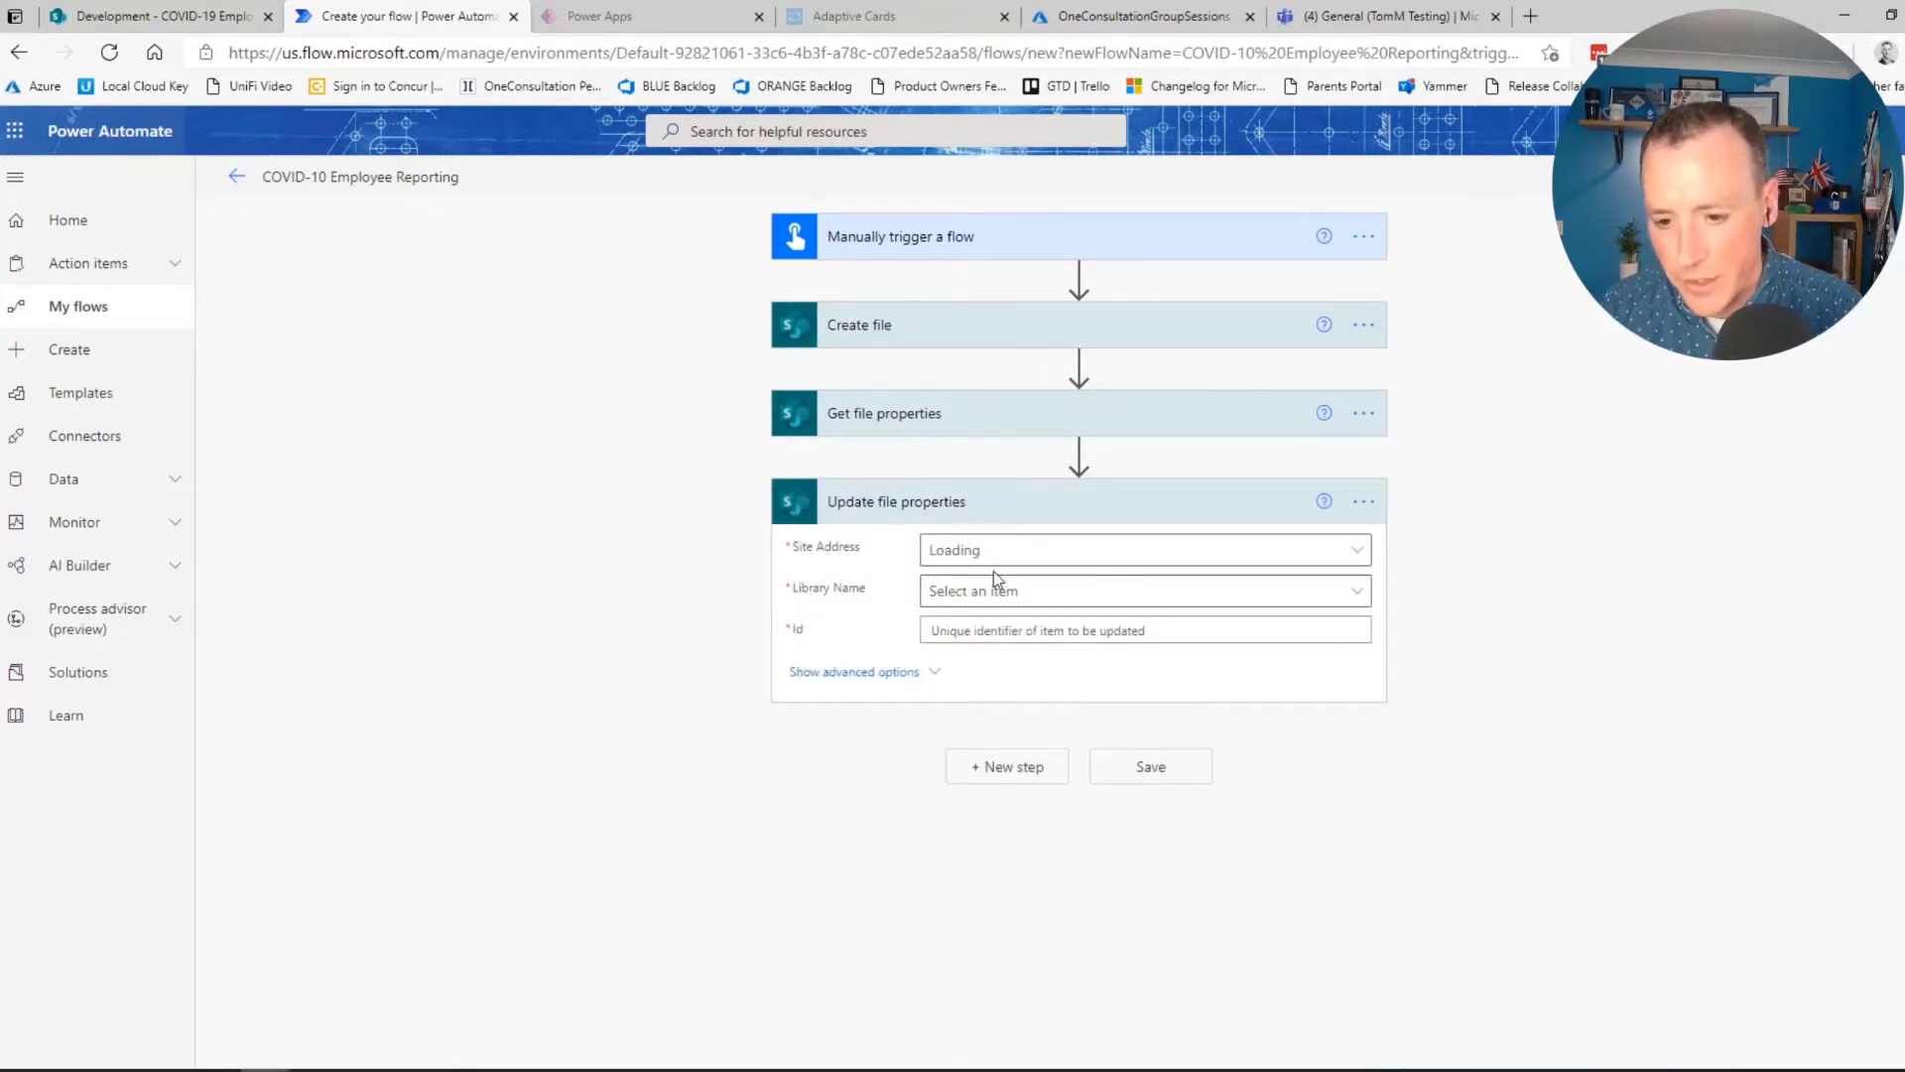
Set the Update file properties action's site address to Development and its library to COVID-19 Employee Reporting
click(1020, 552)
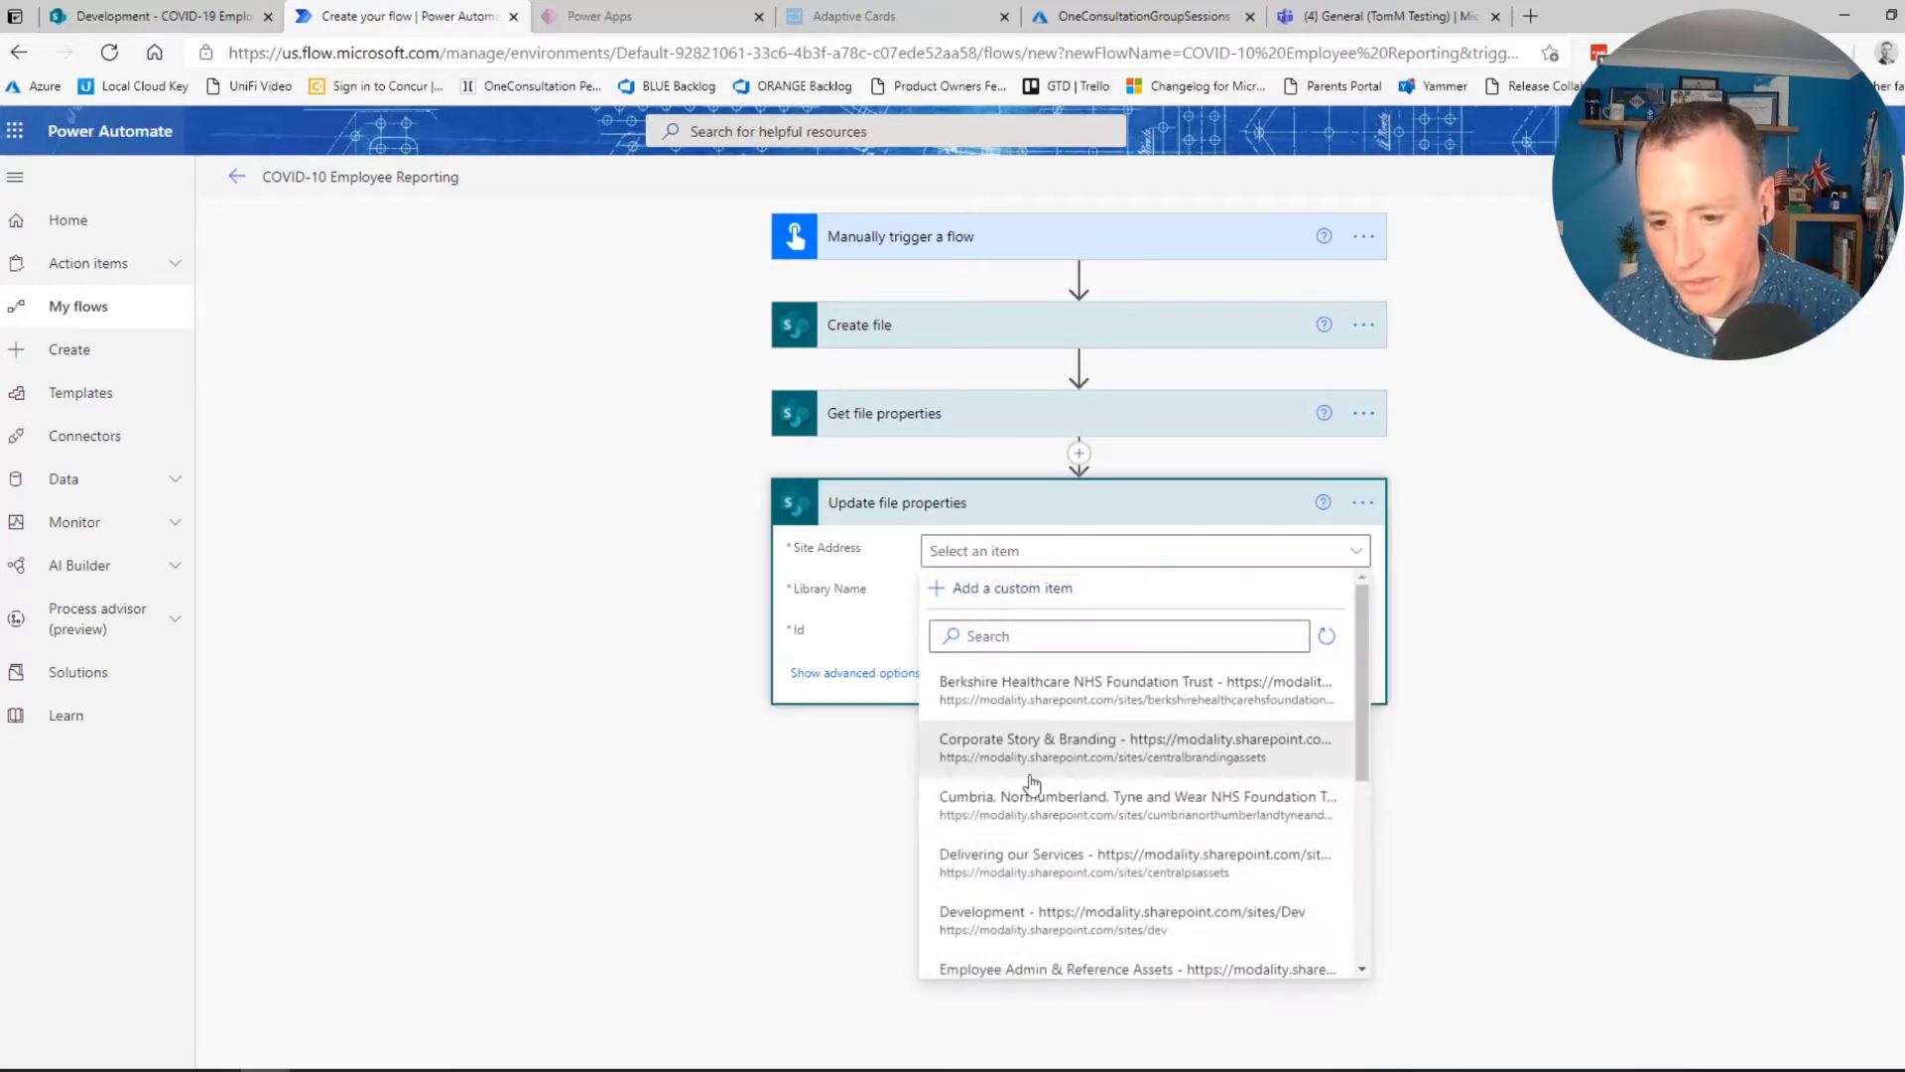
click(1039, 913)
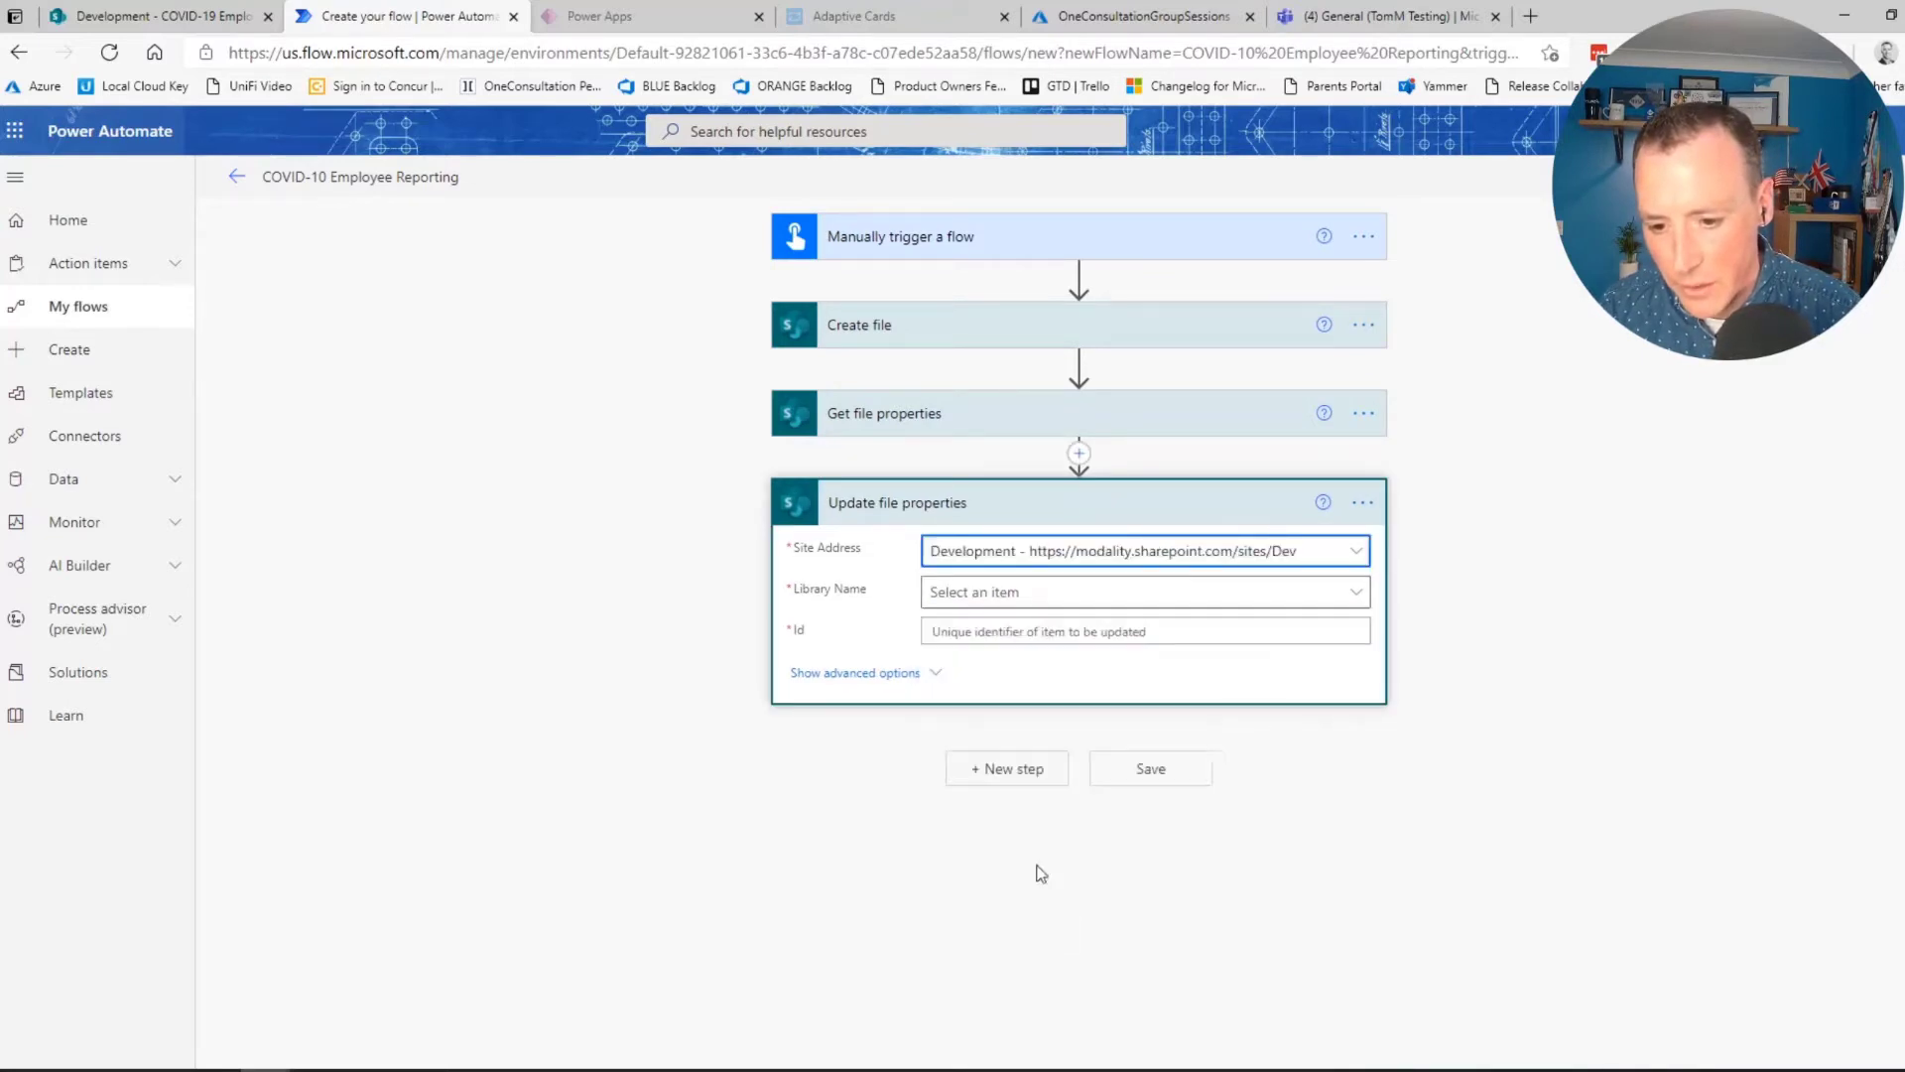
click(1058, 599)
click(1044, 739)
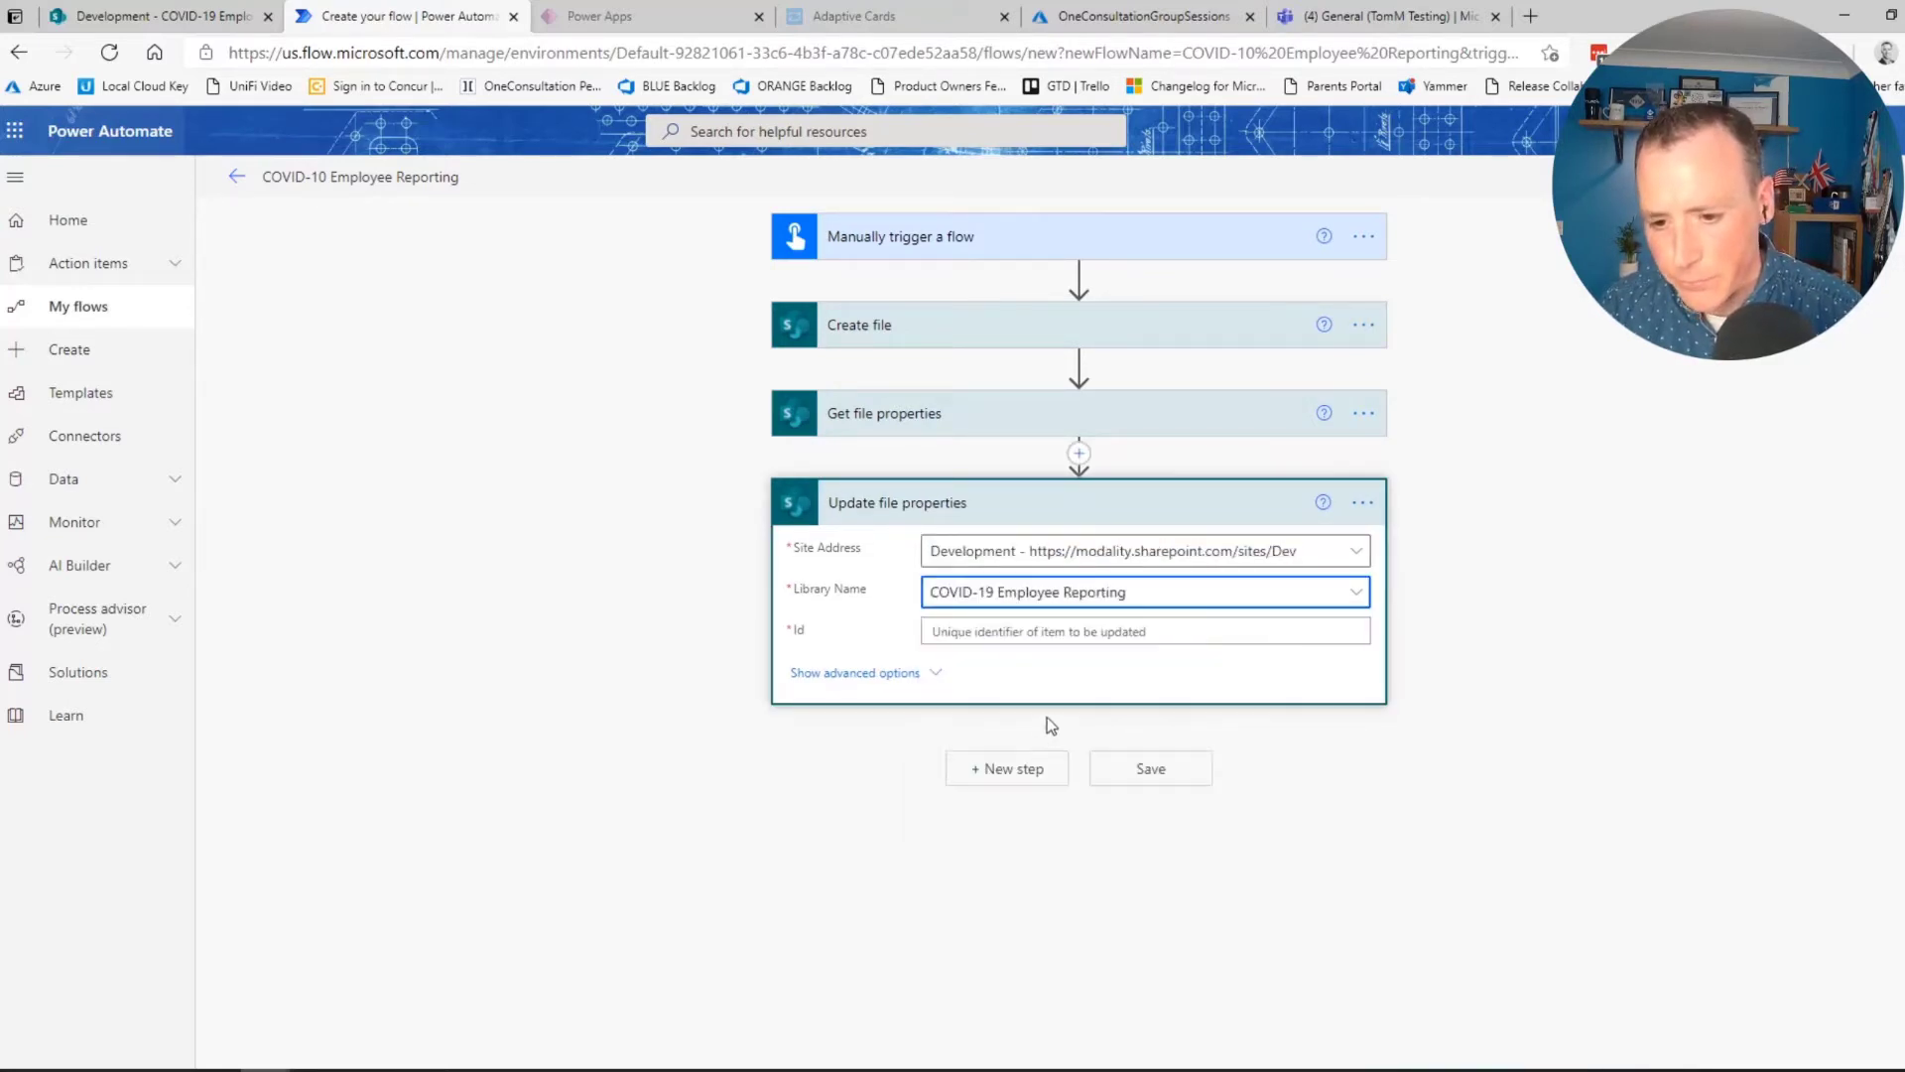
Set the Update file properties action's Id to the ID dynamic value from Get file properties
click(1057, 636)
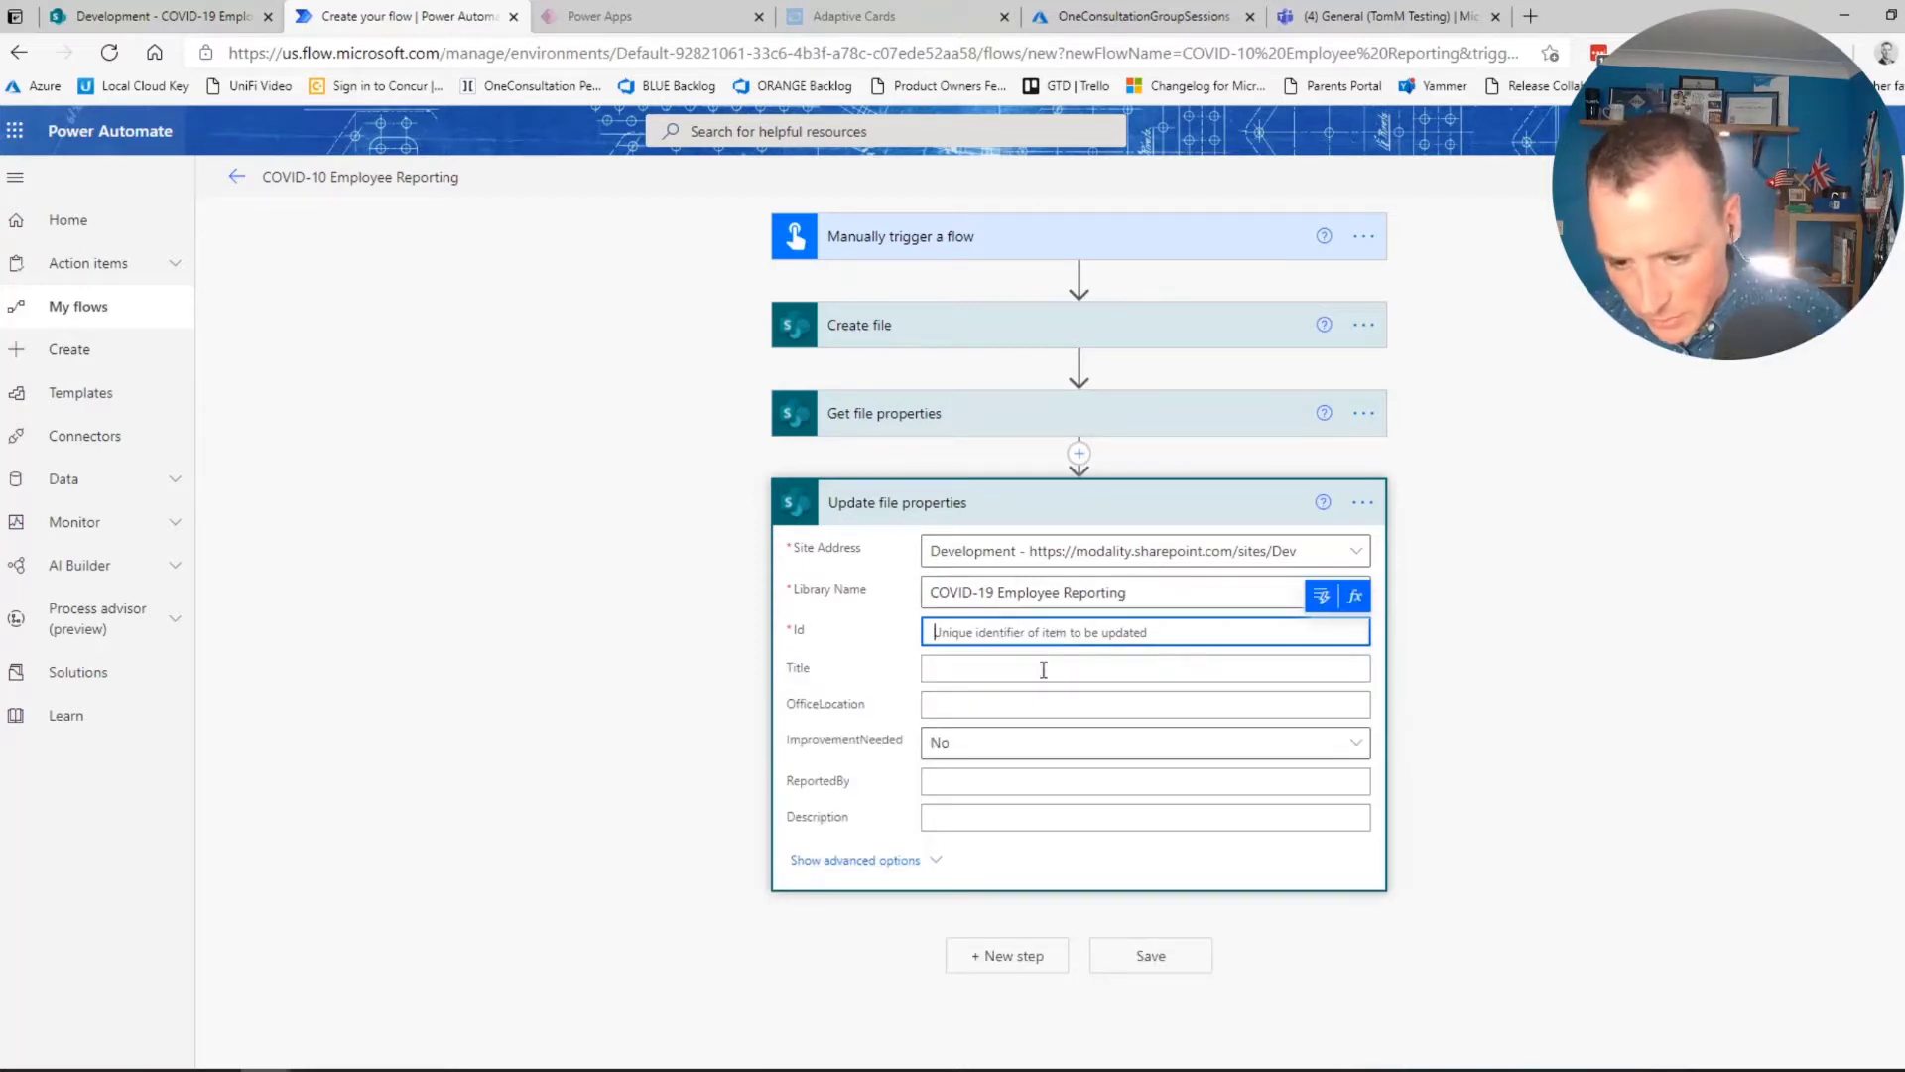
click(1321, 596)
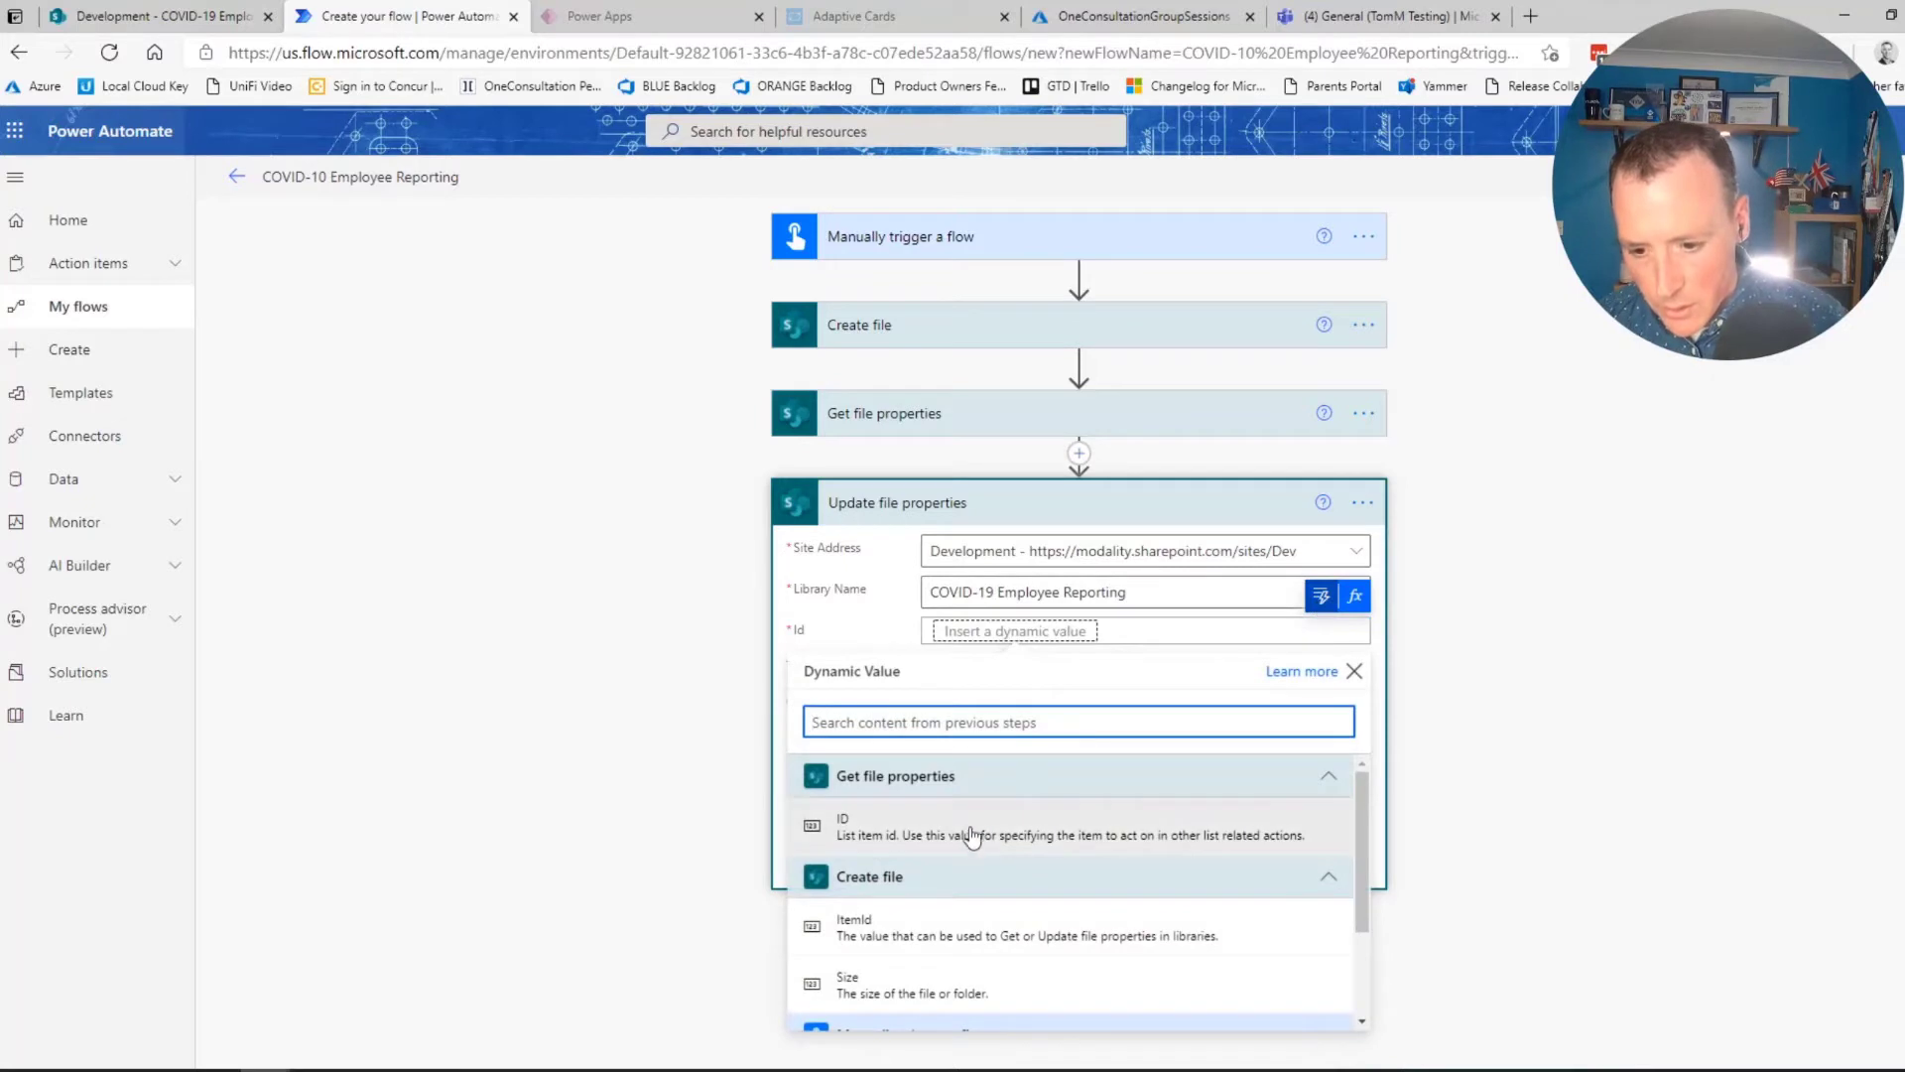
click(972, 837)
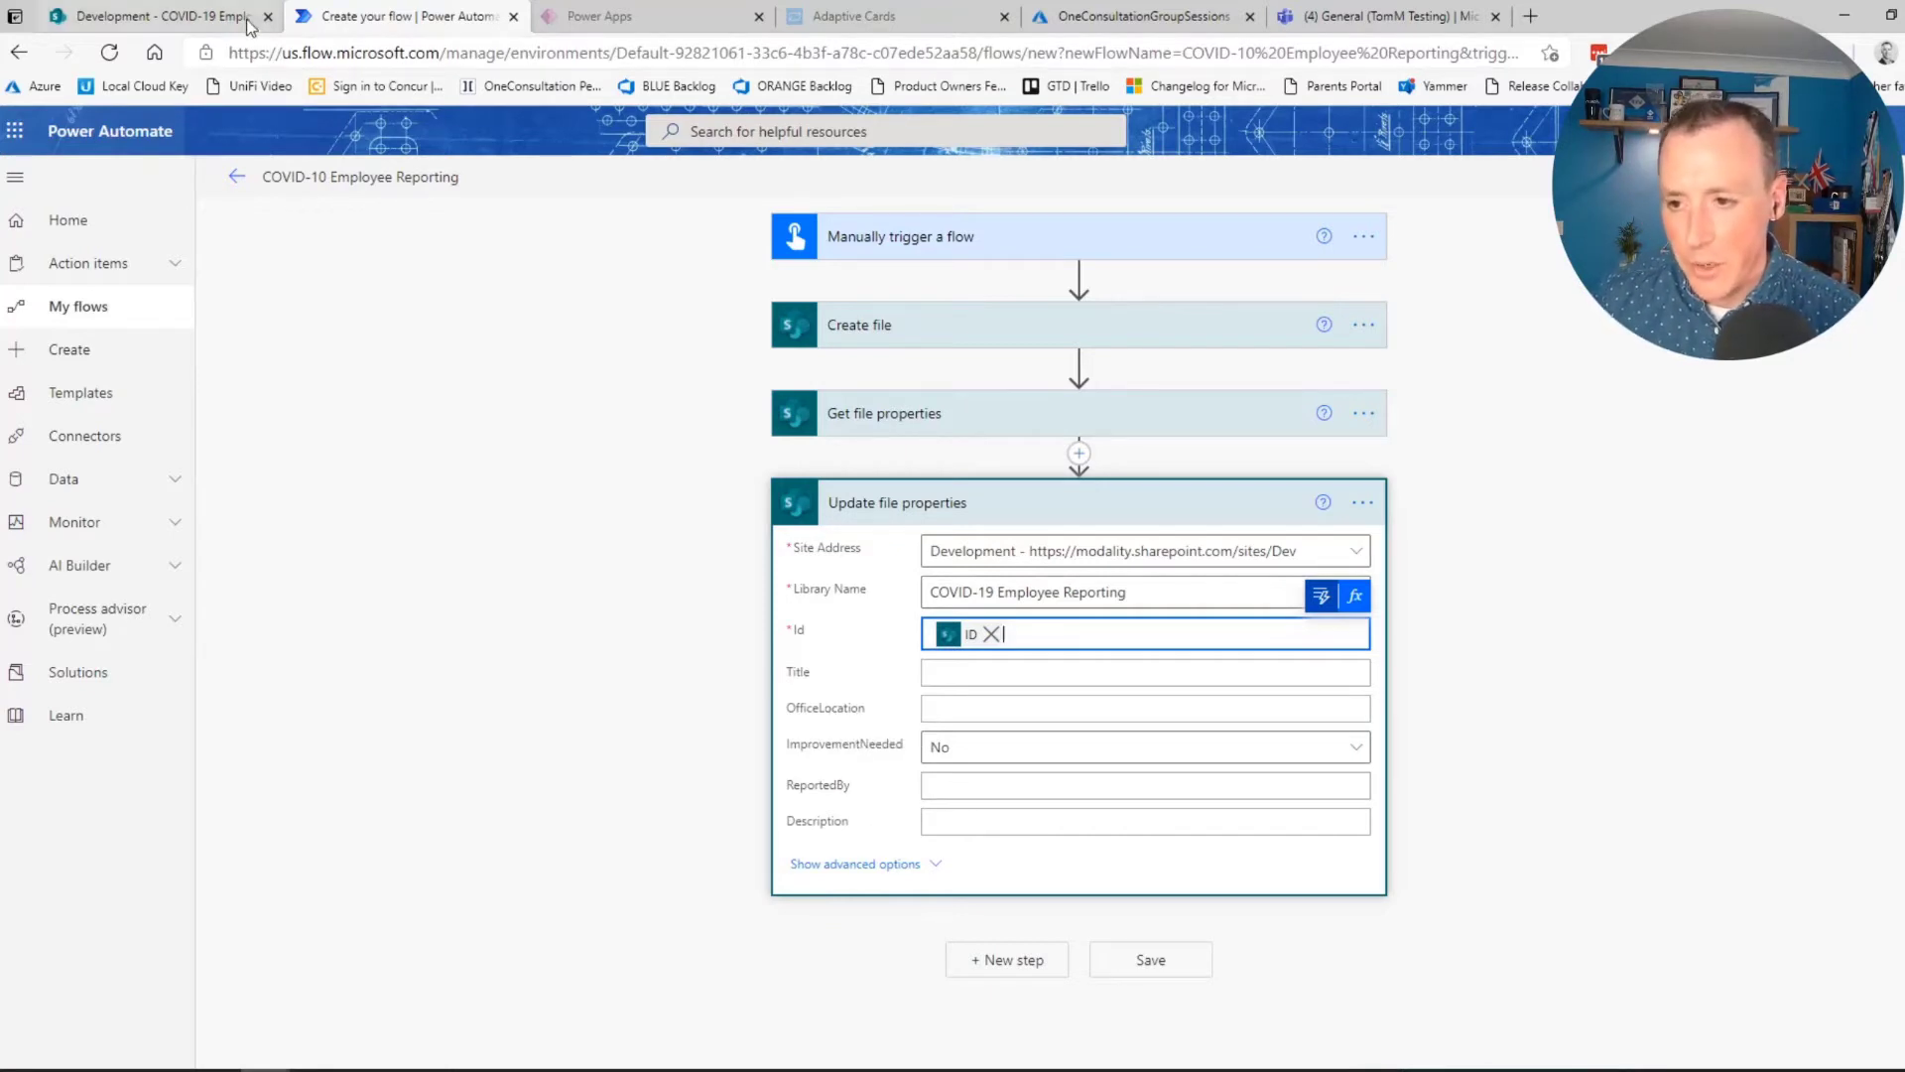
Set OfficeLocation in Update file properties to the manual trigger's OfficeBuilding dynamic value
click(947, 717)
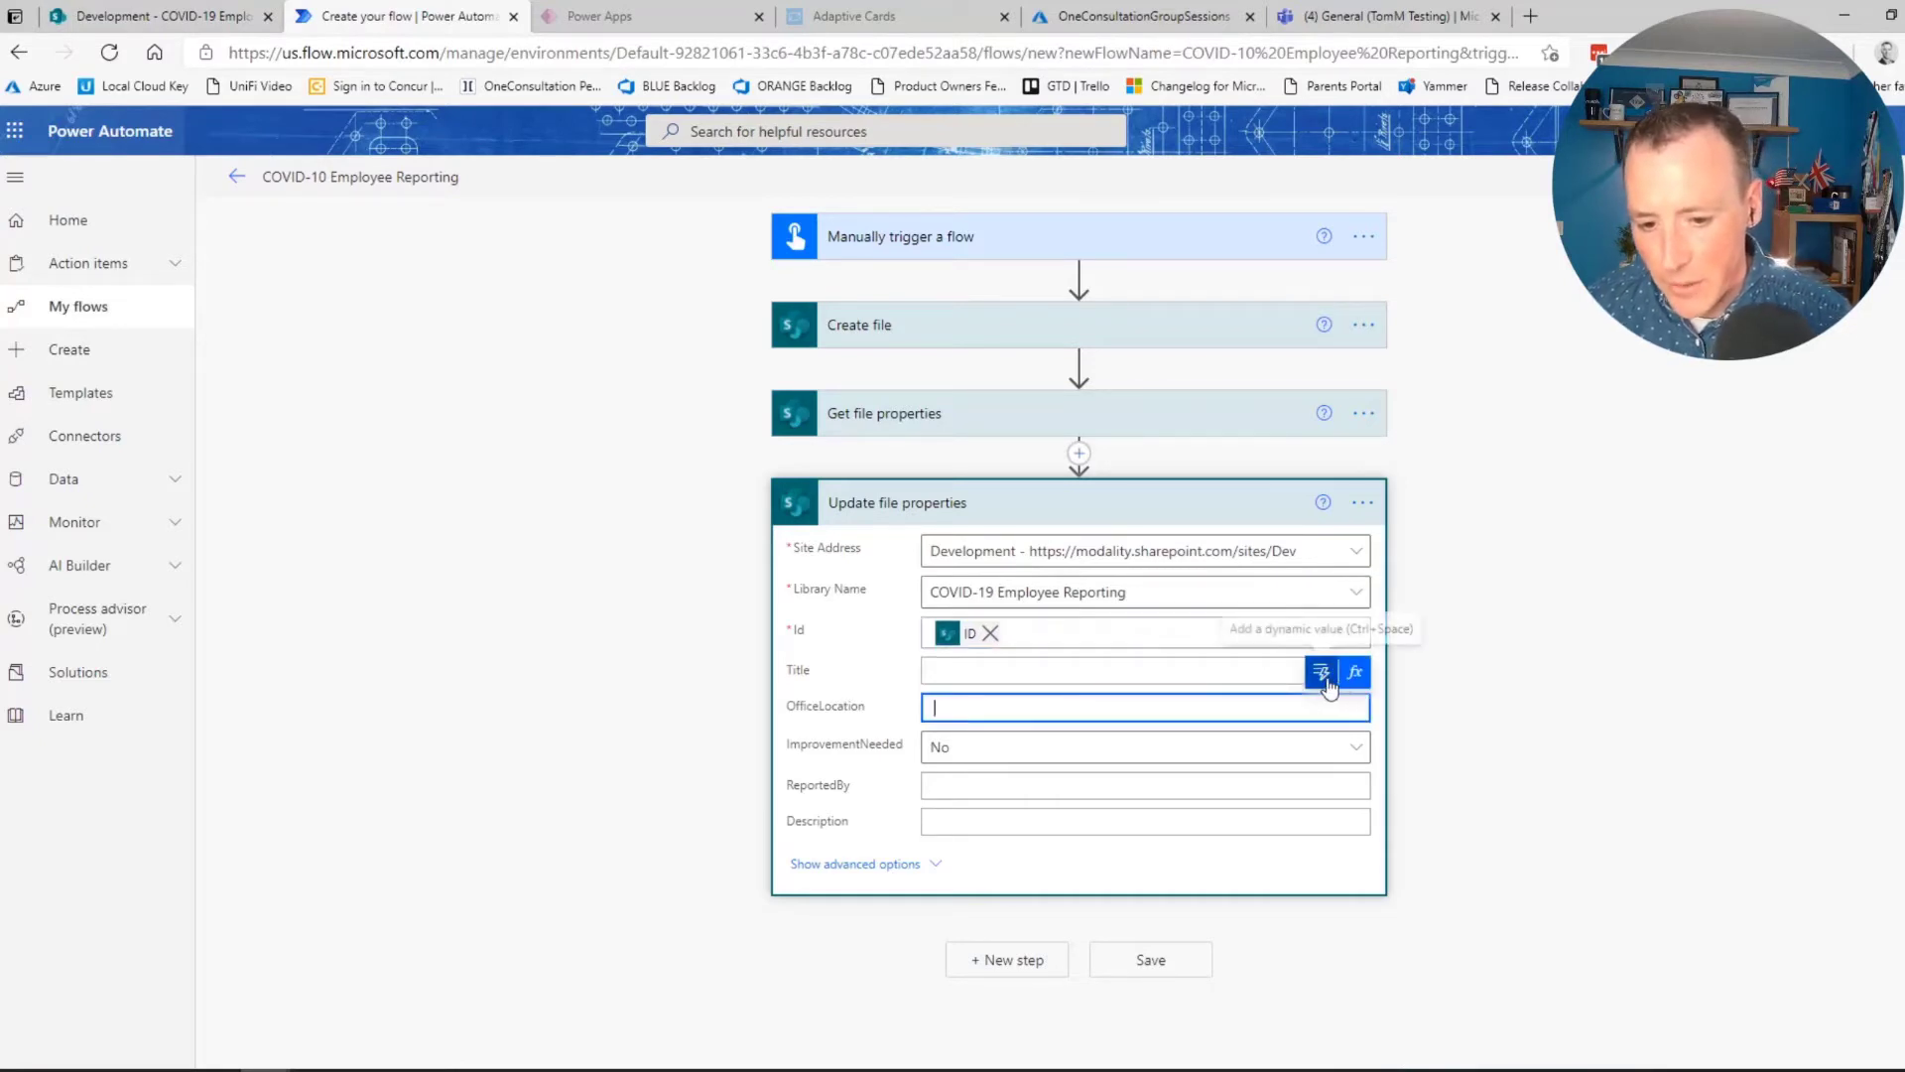
click(1325, 685)
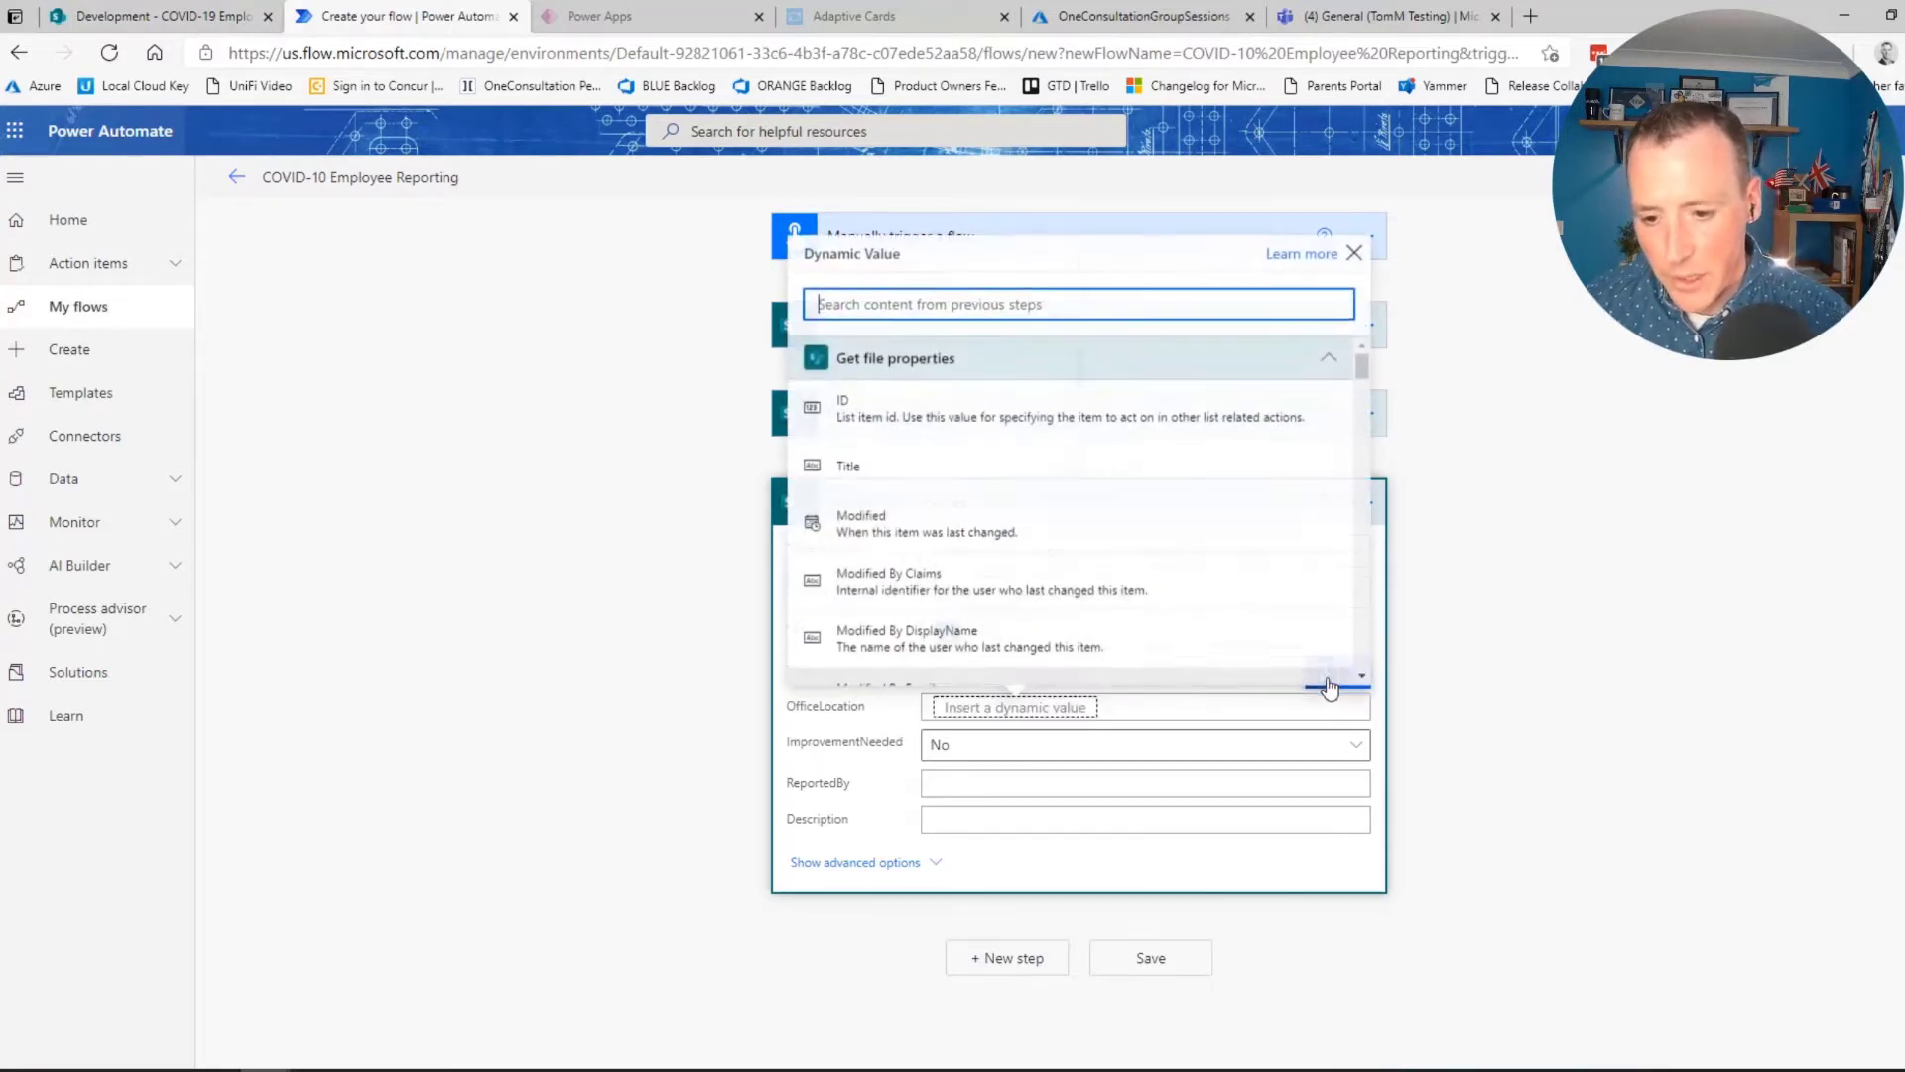
click(1326, 358)
click(1338, 394)
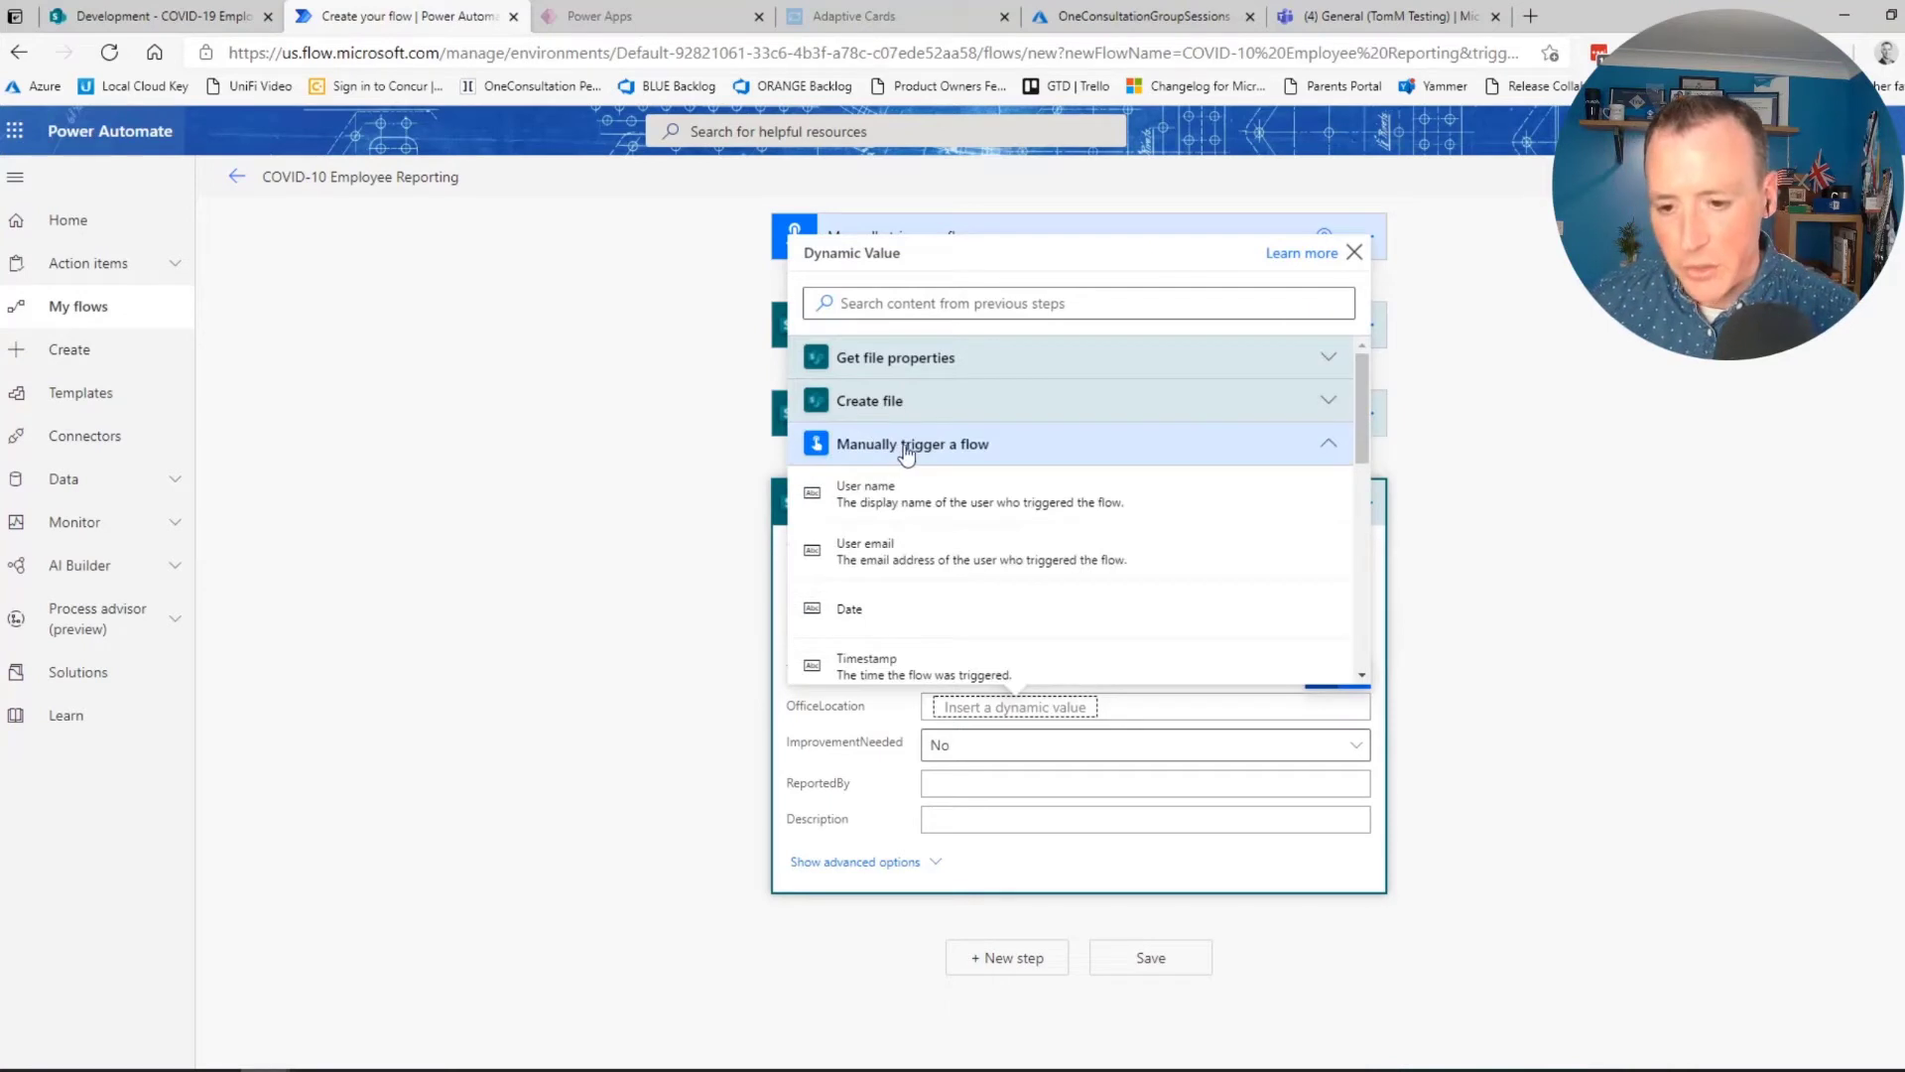
scroll(968, 527, down, 5)
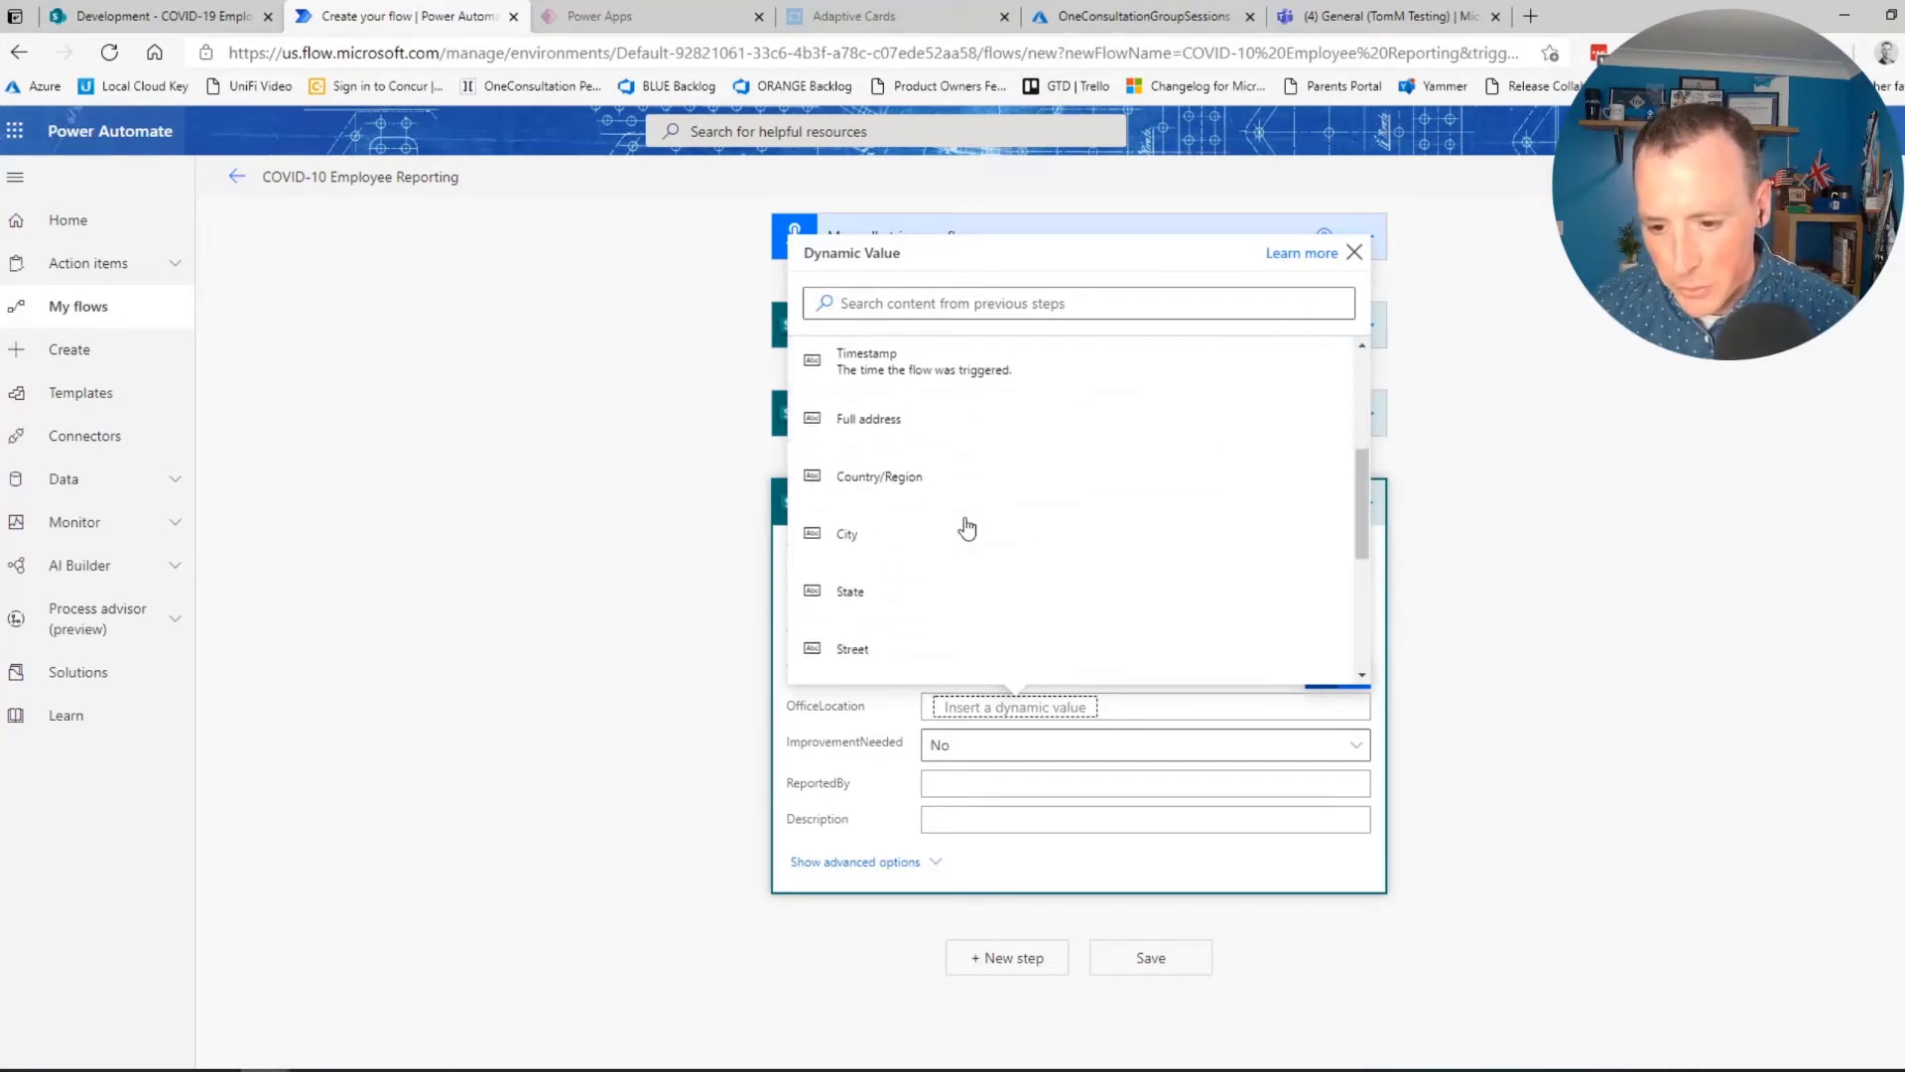
scroll(966, 527, down, 1)
click(976, 458)
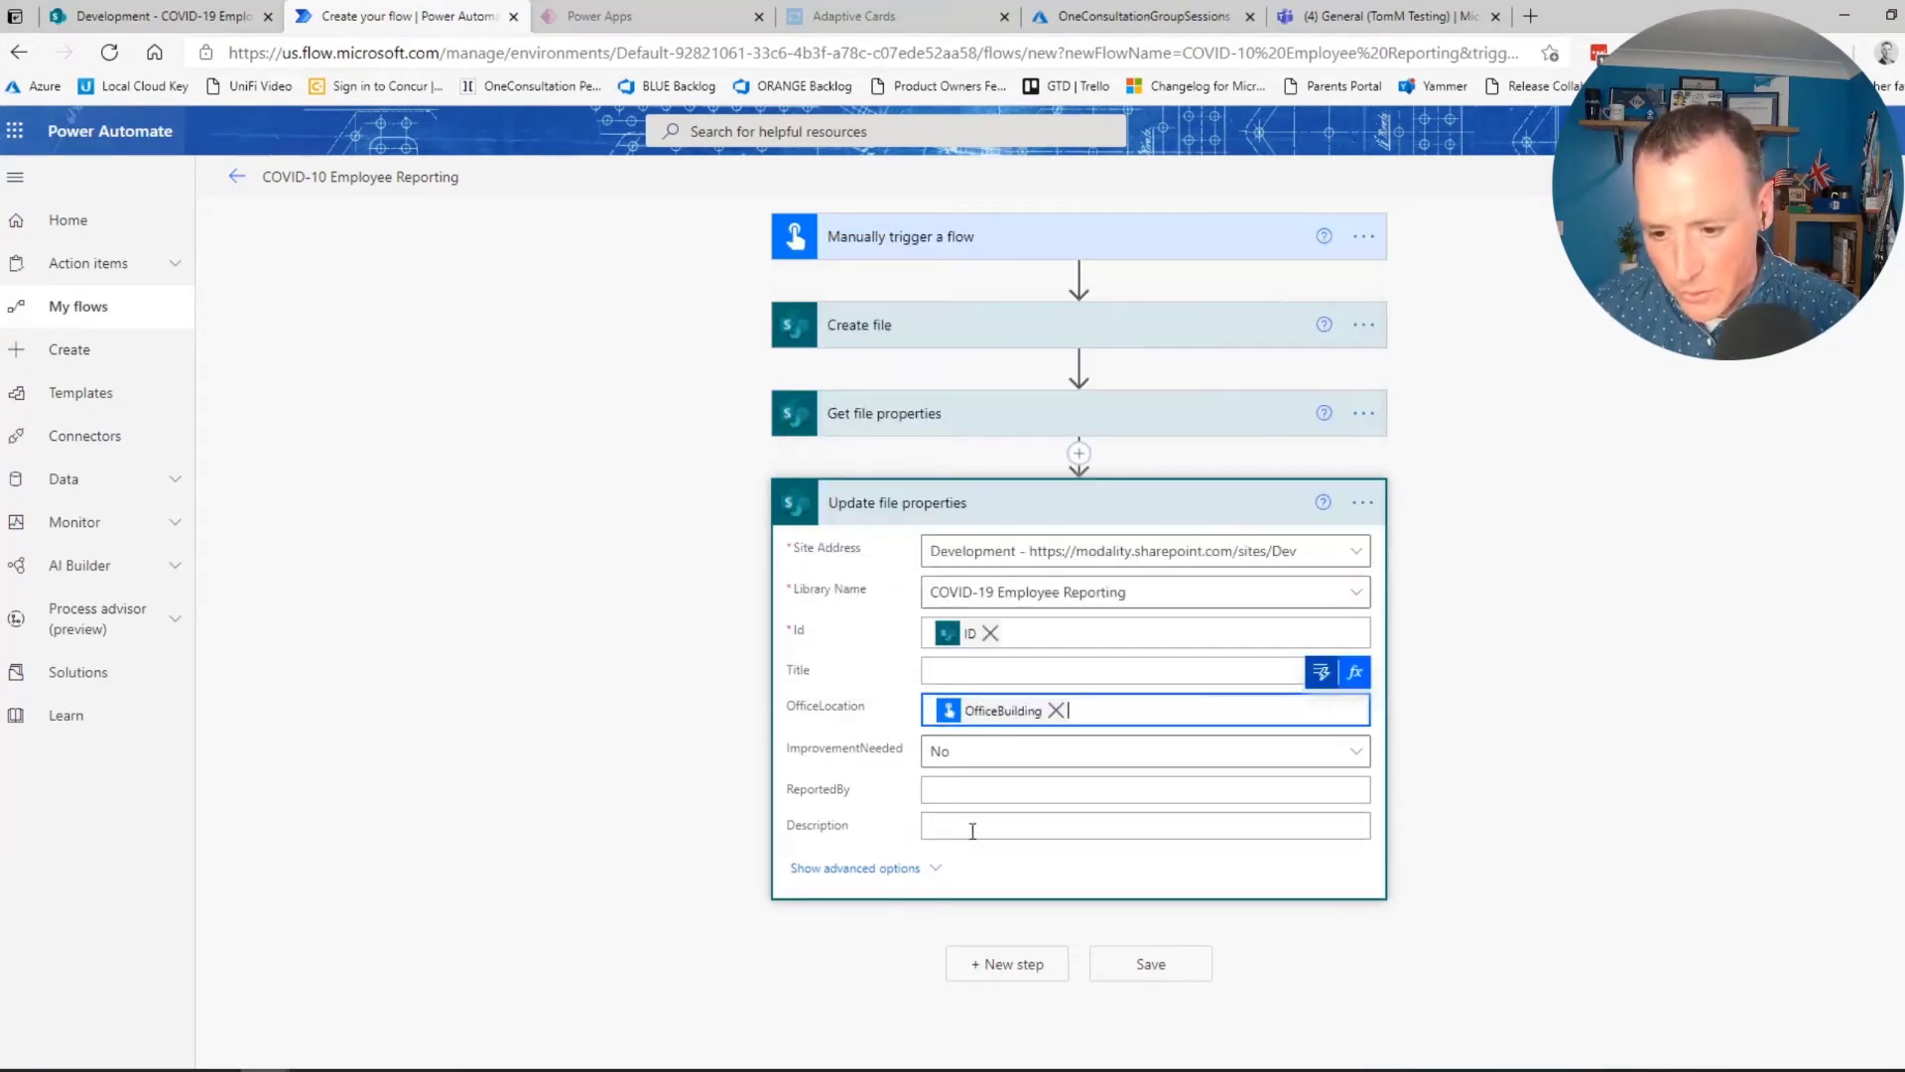
Set ReportedBy in Update file properties to the manual trigger's User name dynamic value
click(972, 787)
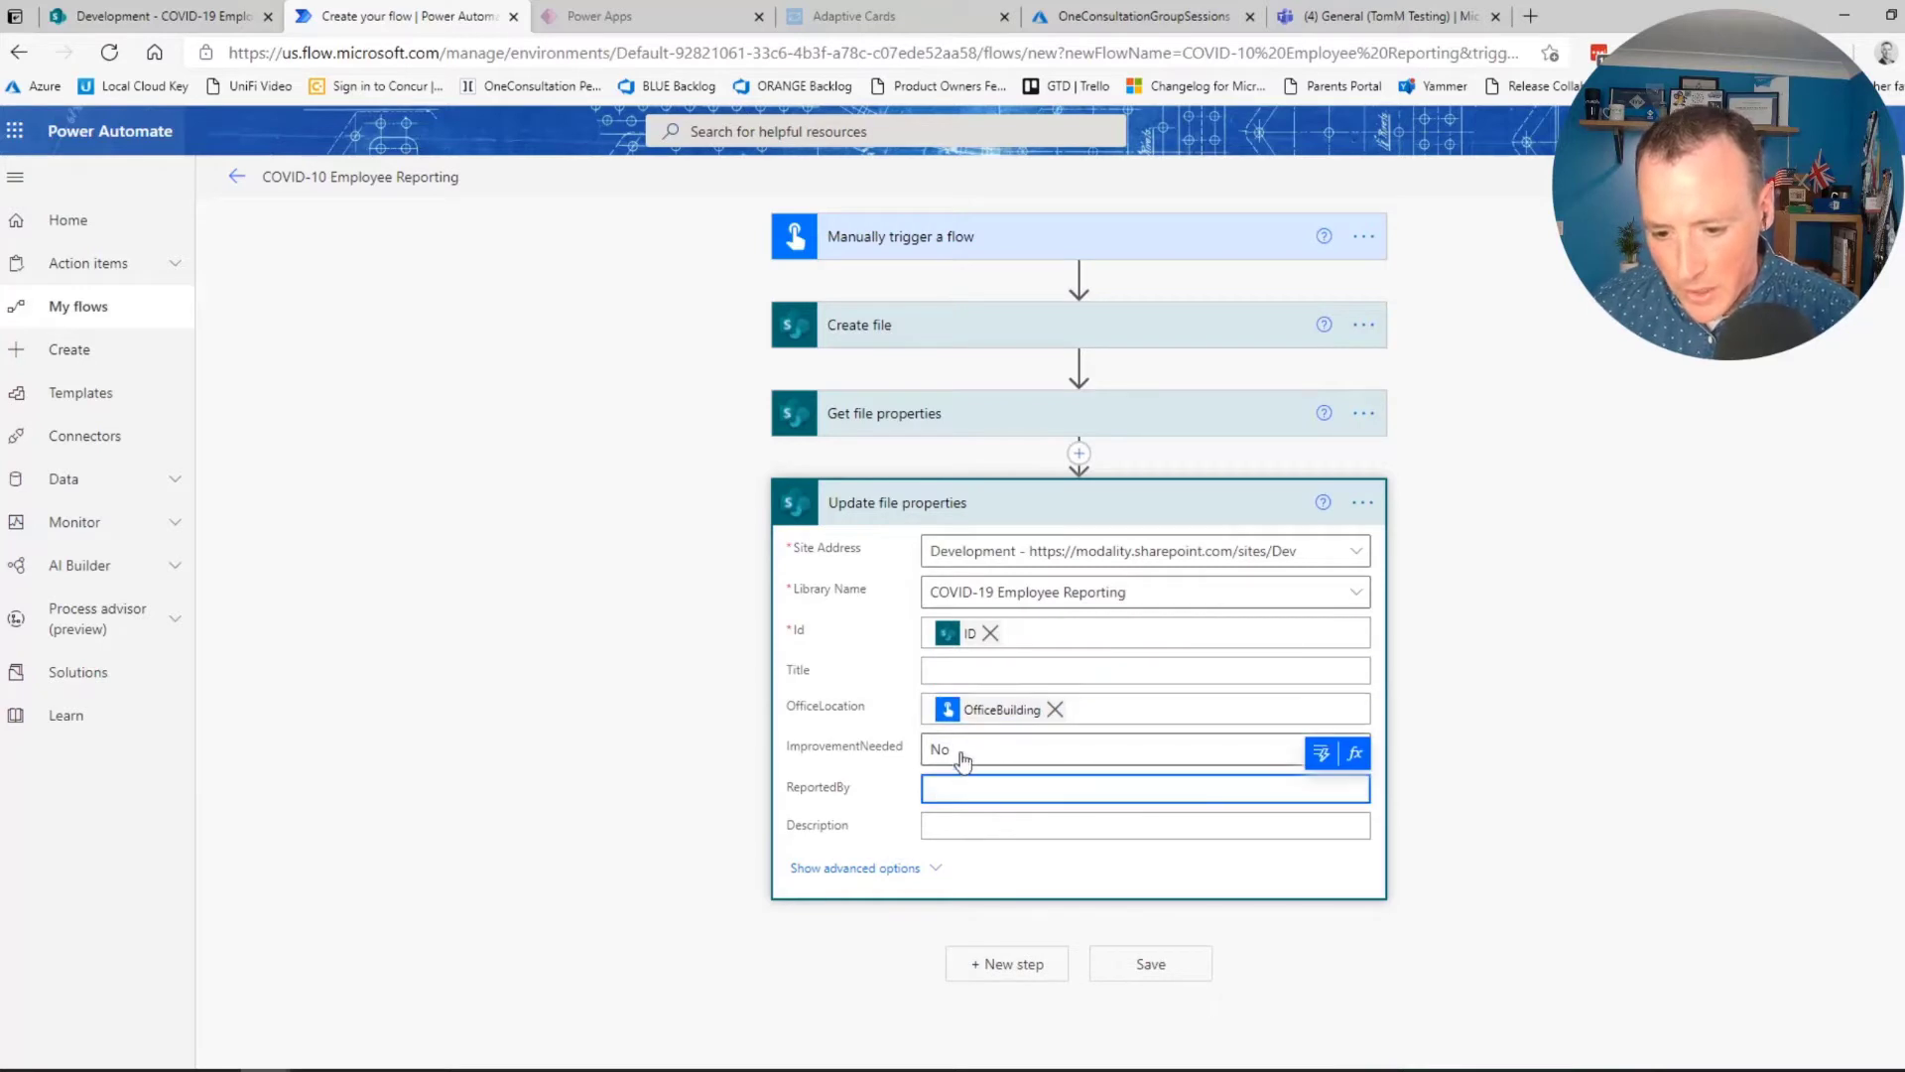
click(1324, 756)
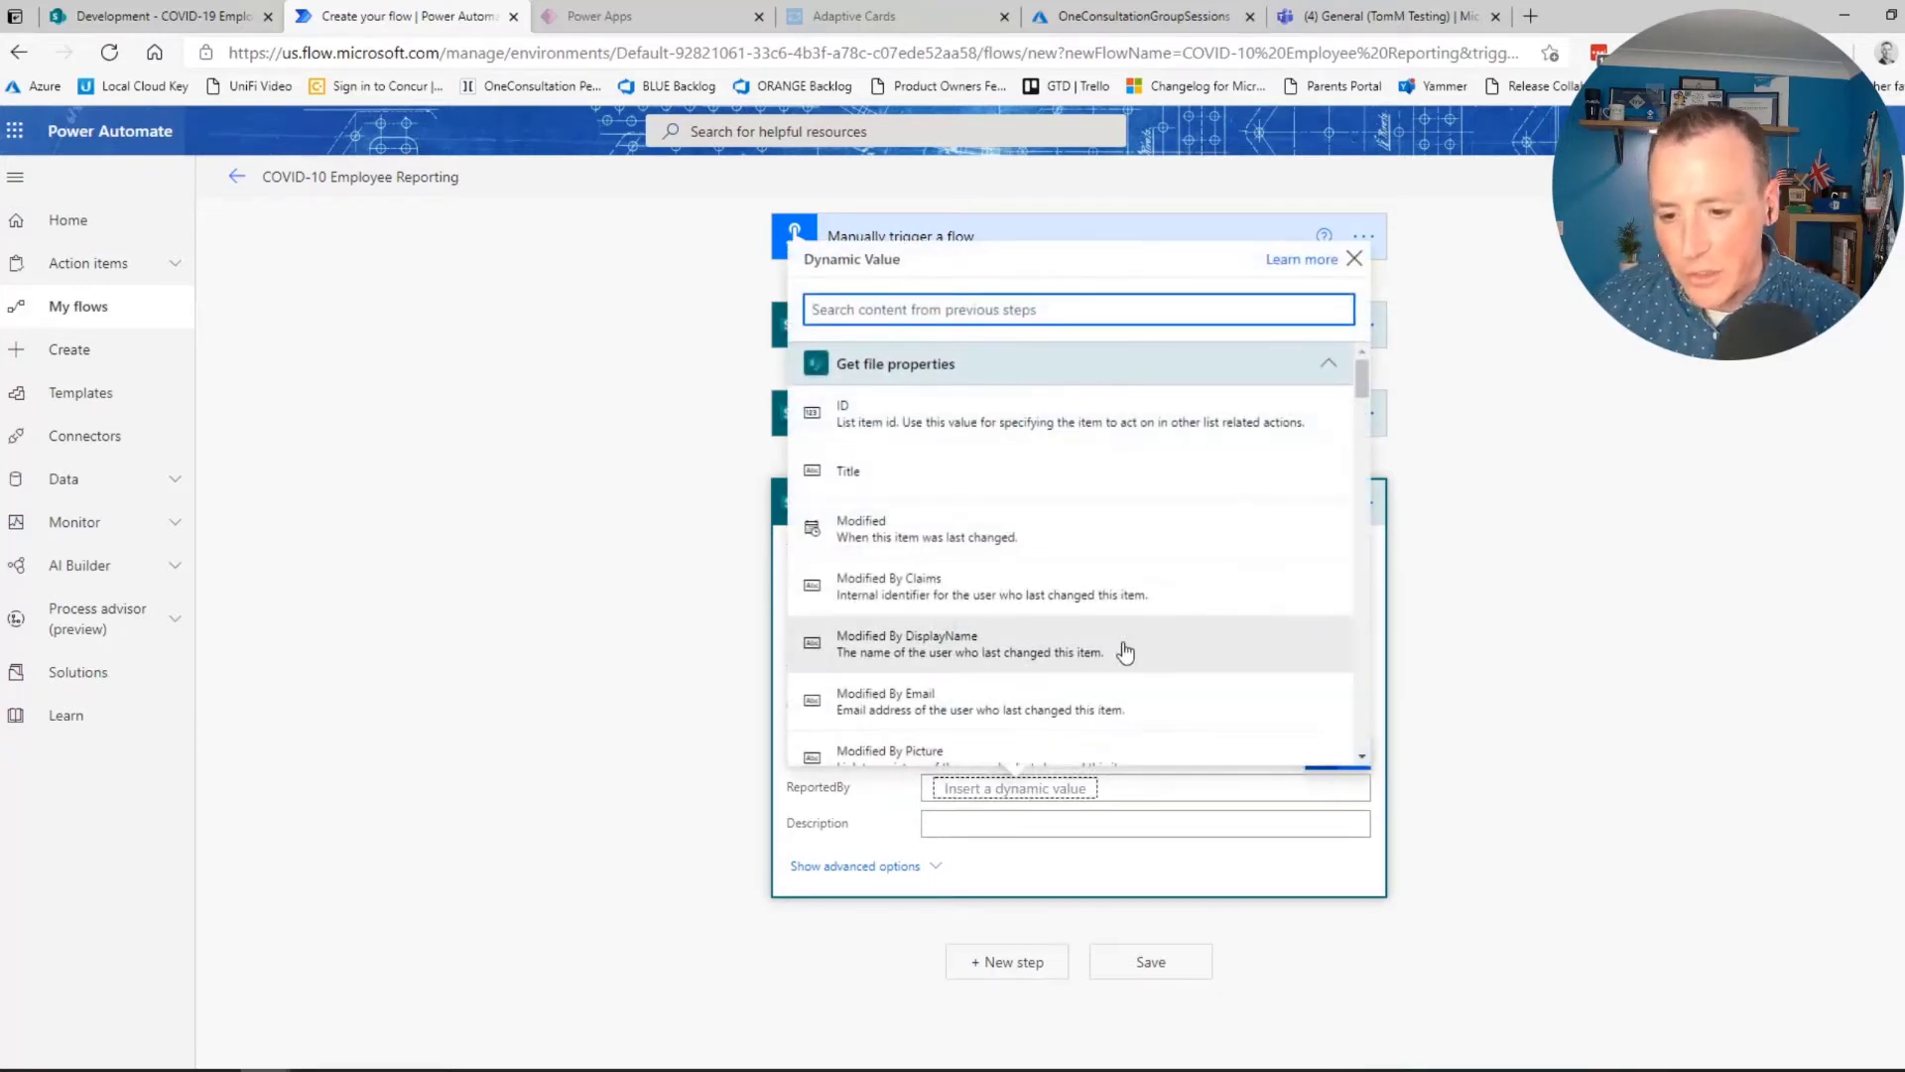
click(1330, 365)
click(1326, 407)
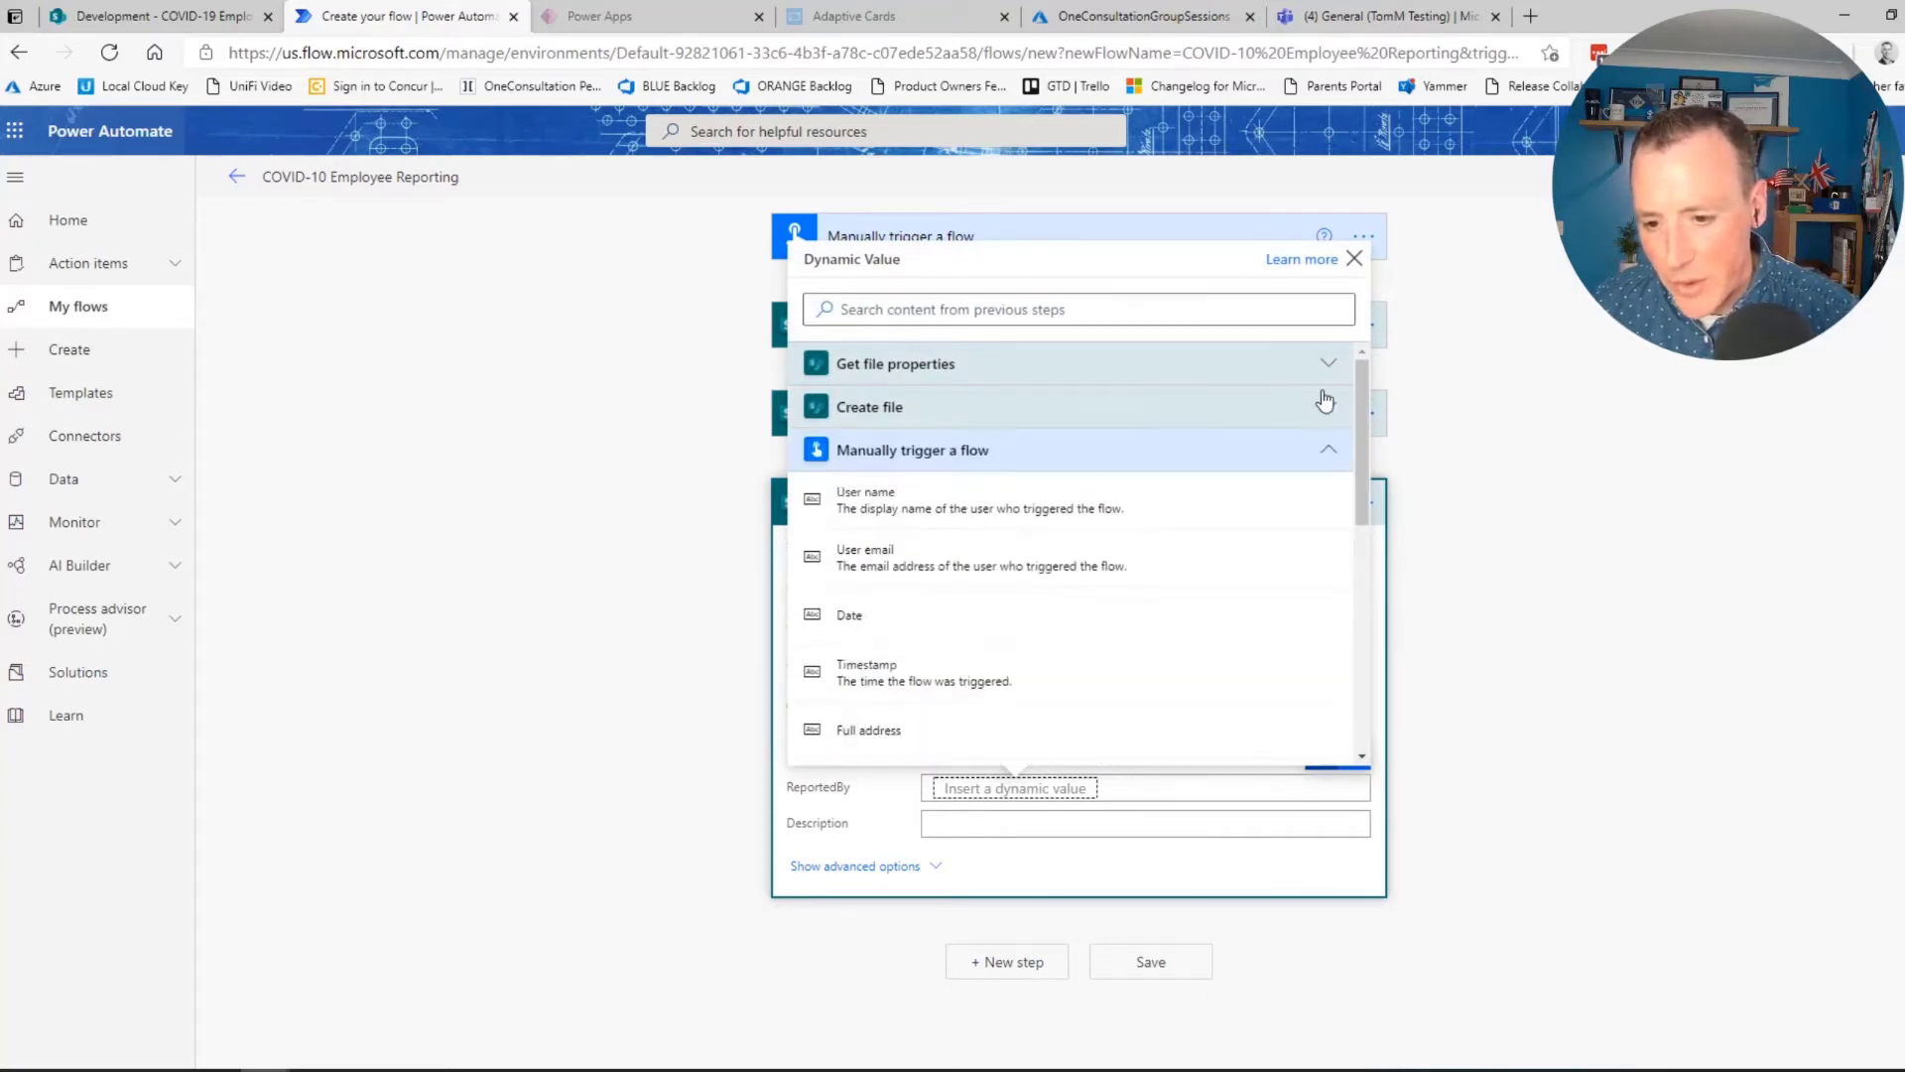
click(898, 511)
Set Description in Update file properties to the manual trigger's Description dynamic value, and save the flow
click(1036, 830)
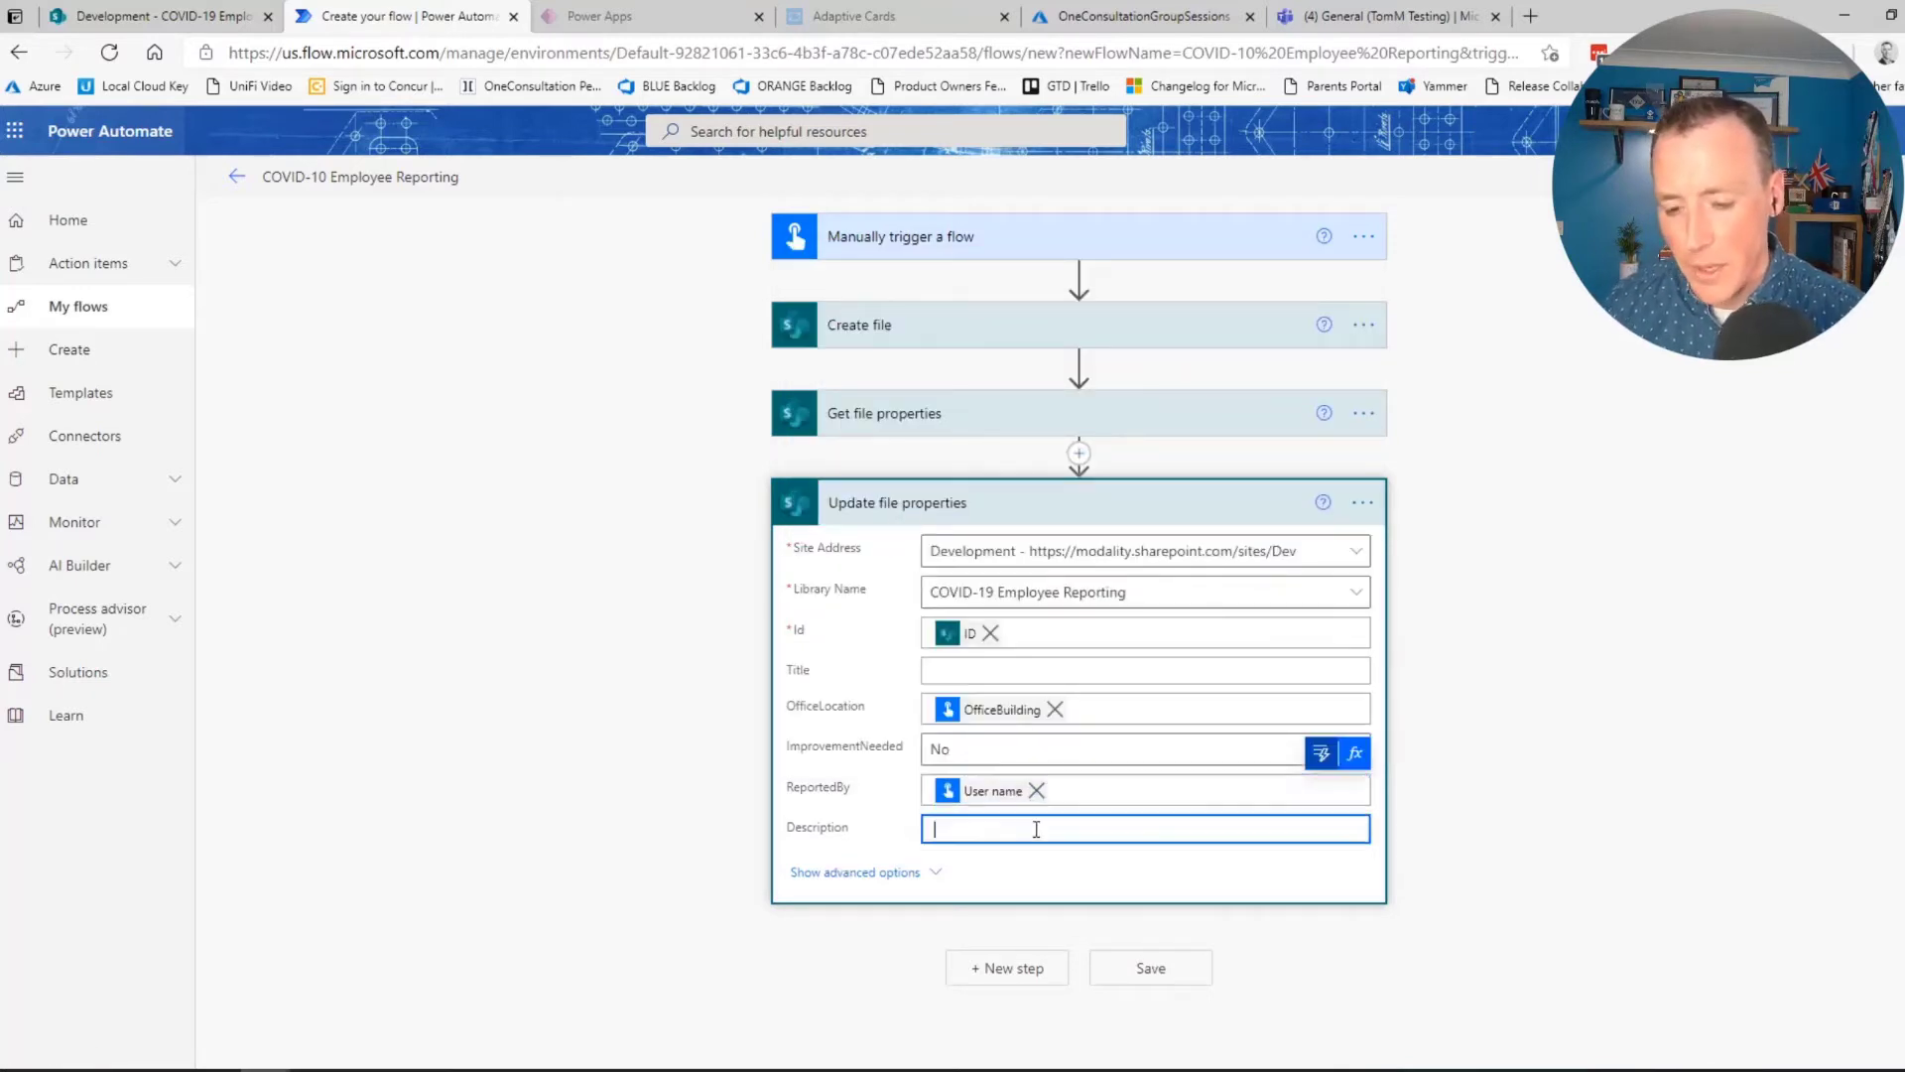
click(1324, 797)
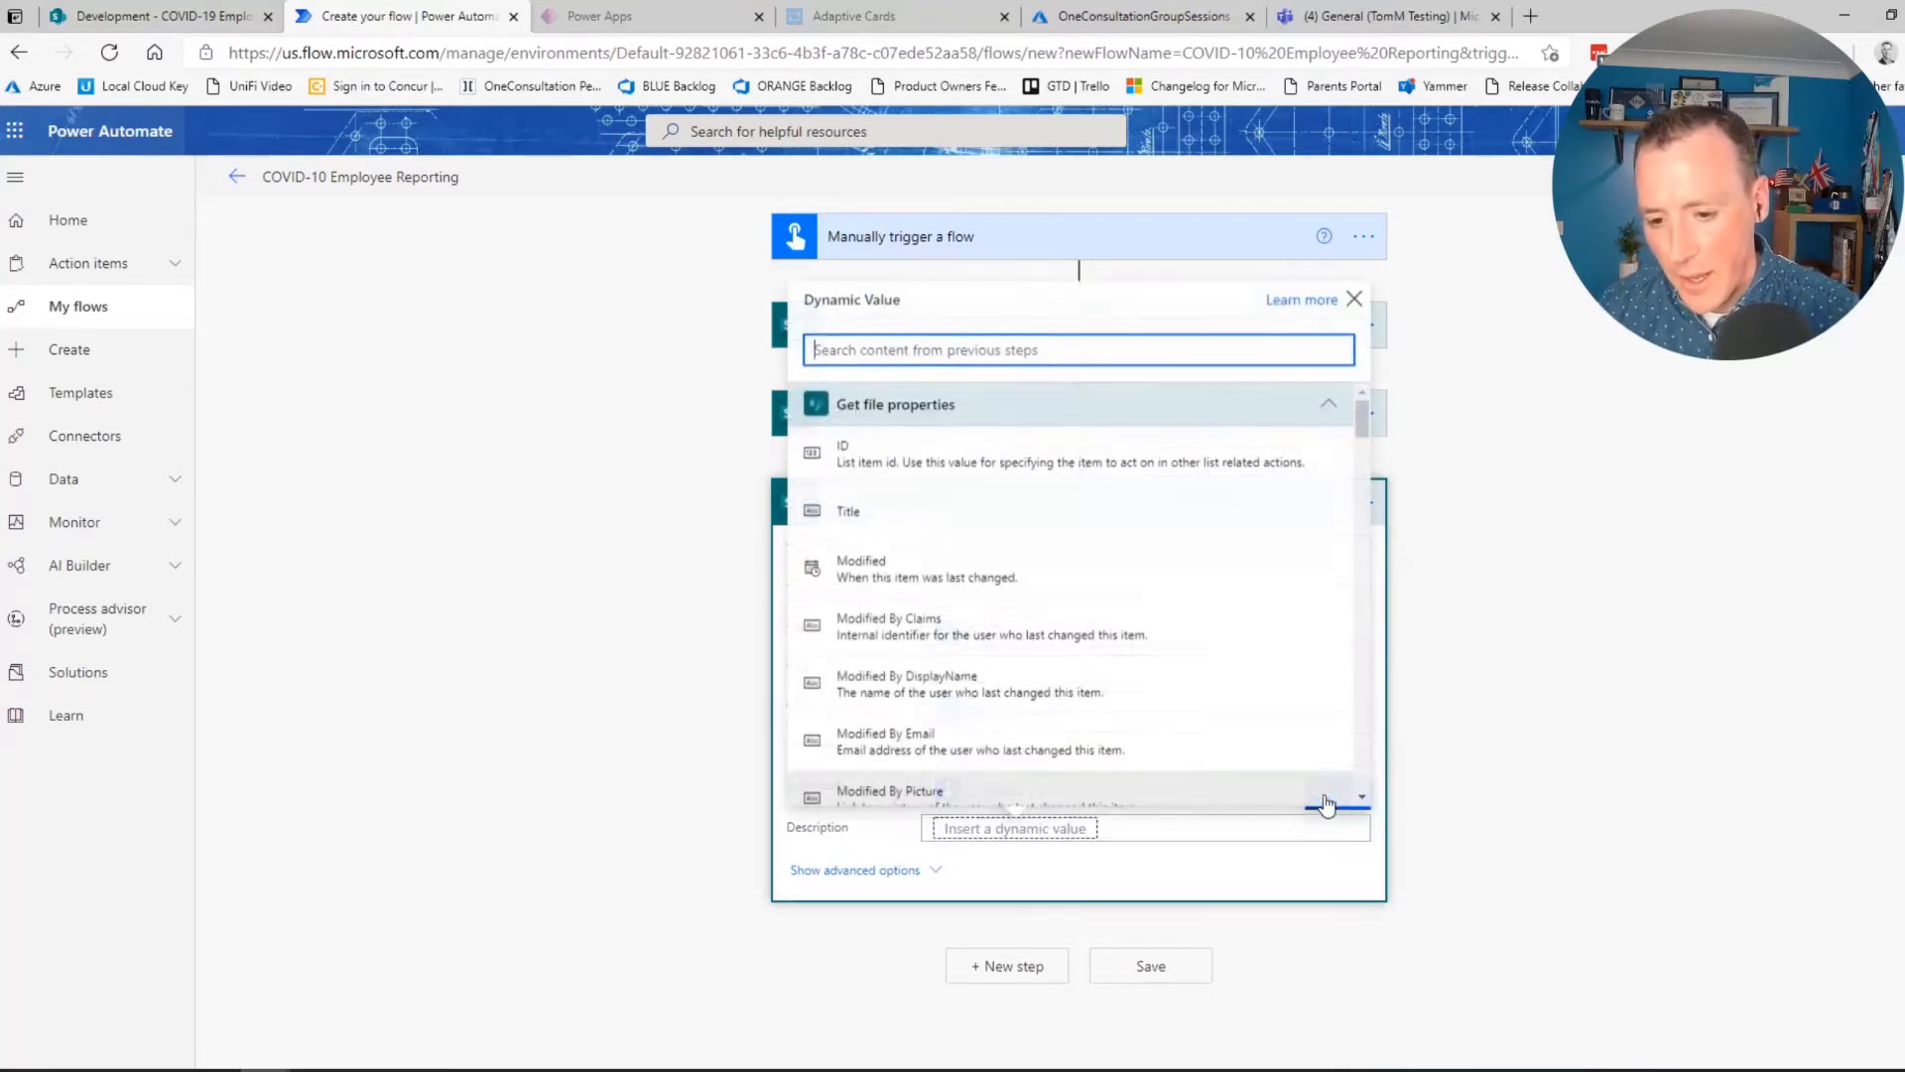
click(1327, 404)
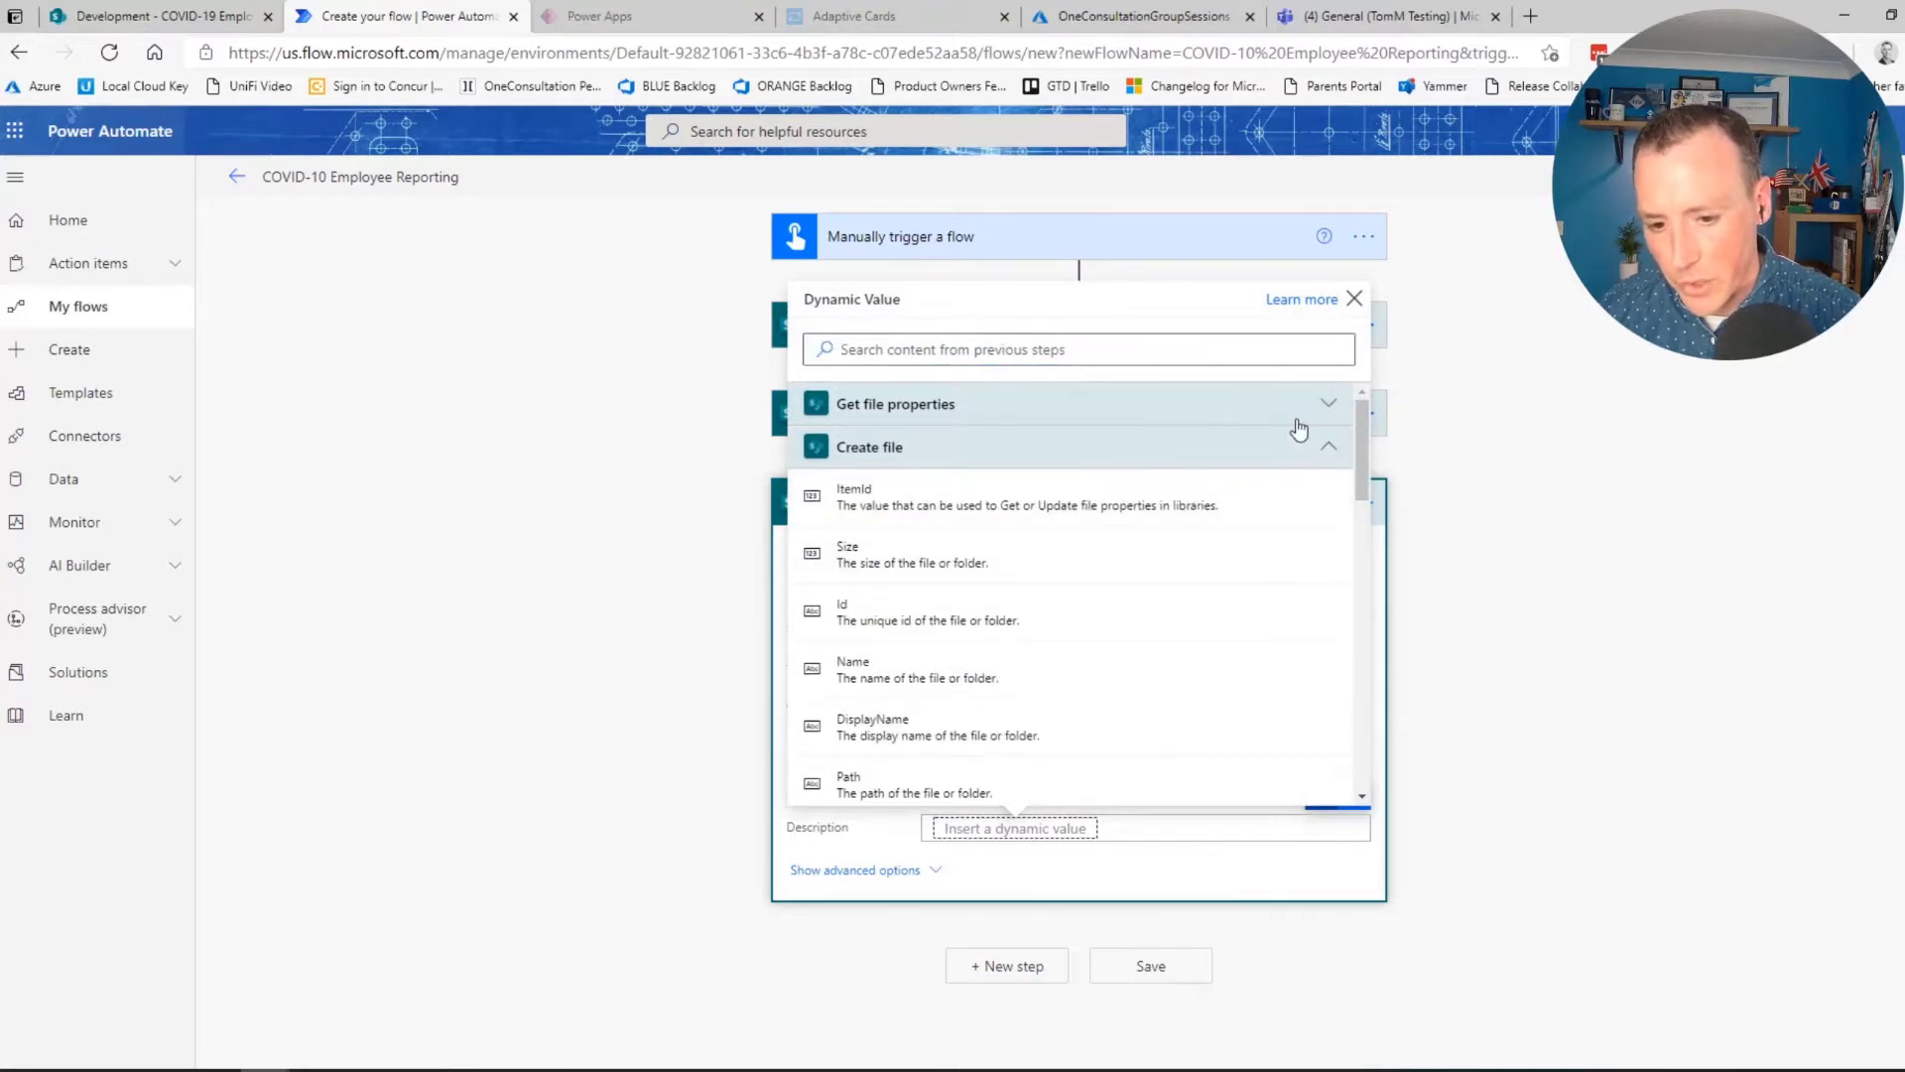
click(1329, 446)
scroll(1085, 599, down, 2)
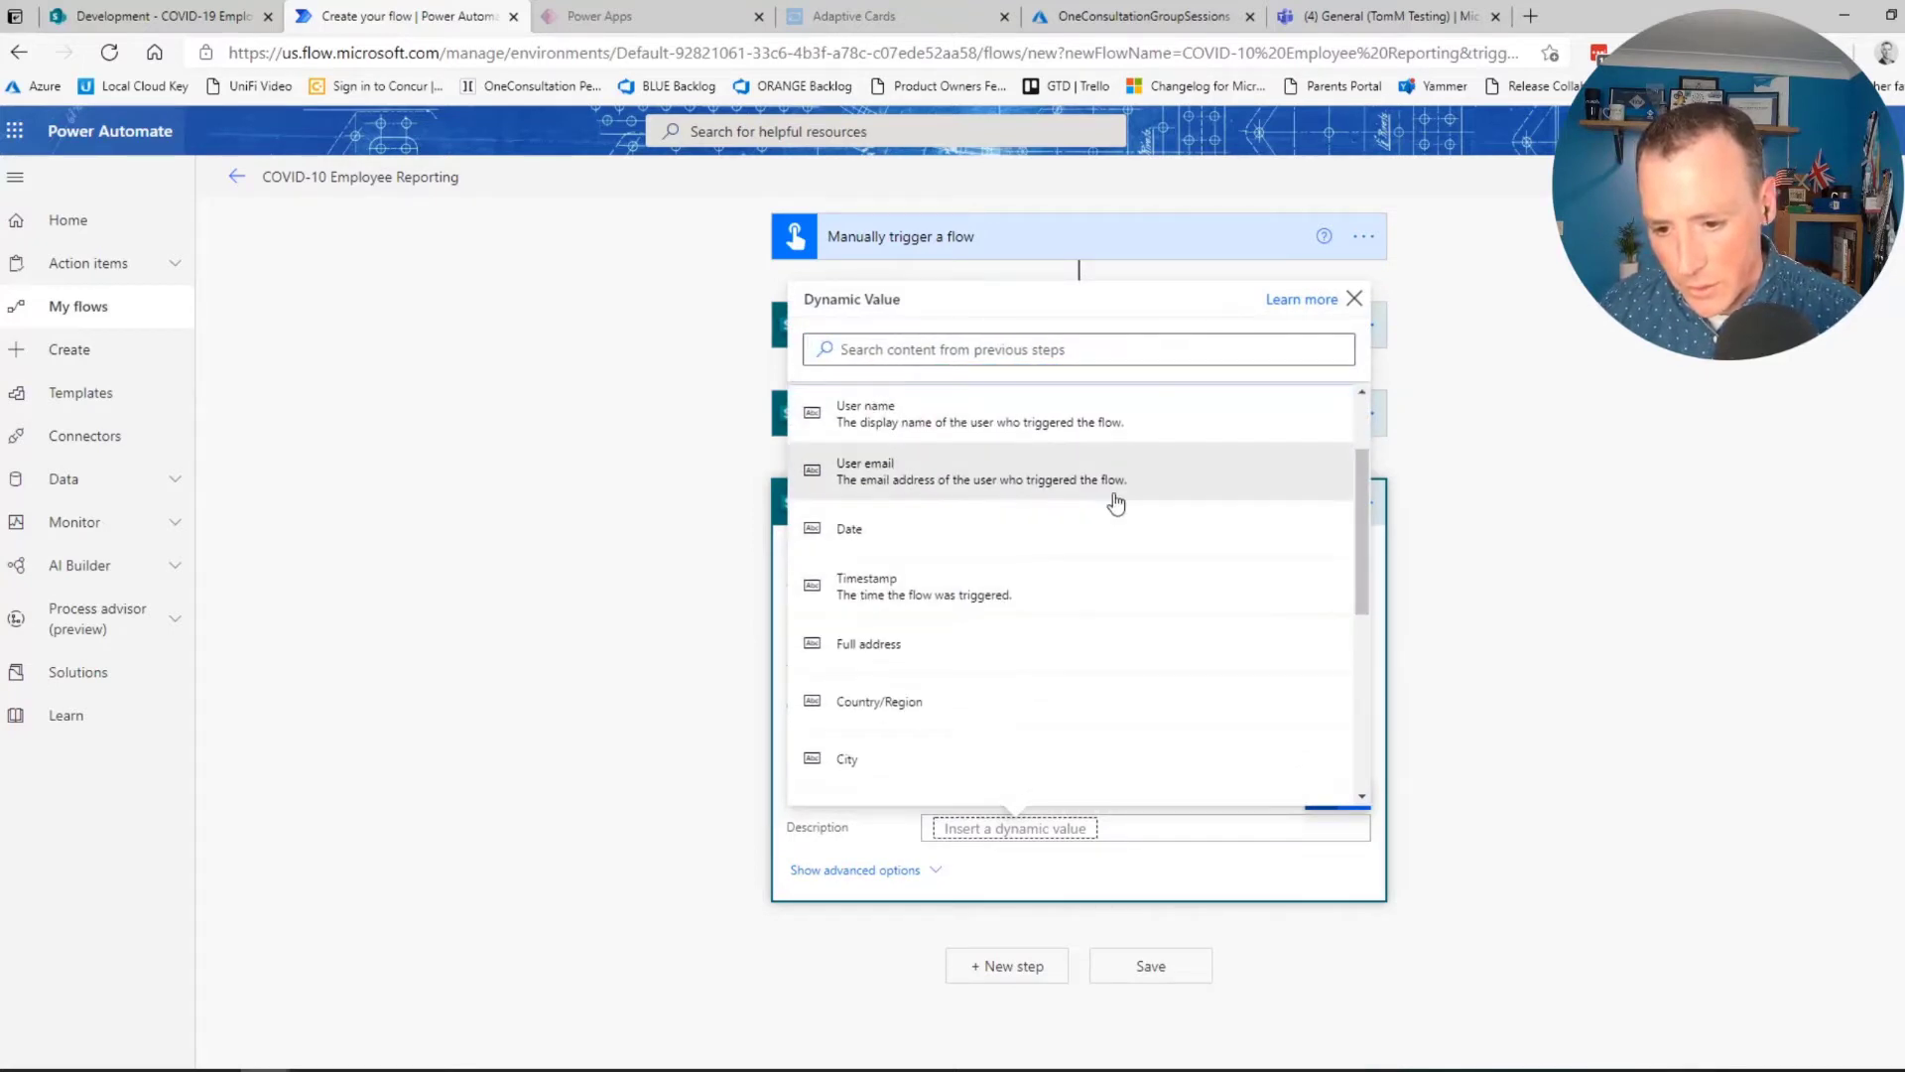
scroll(1140, 604, down, 5)
click(1082, 620)
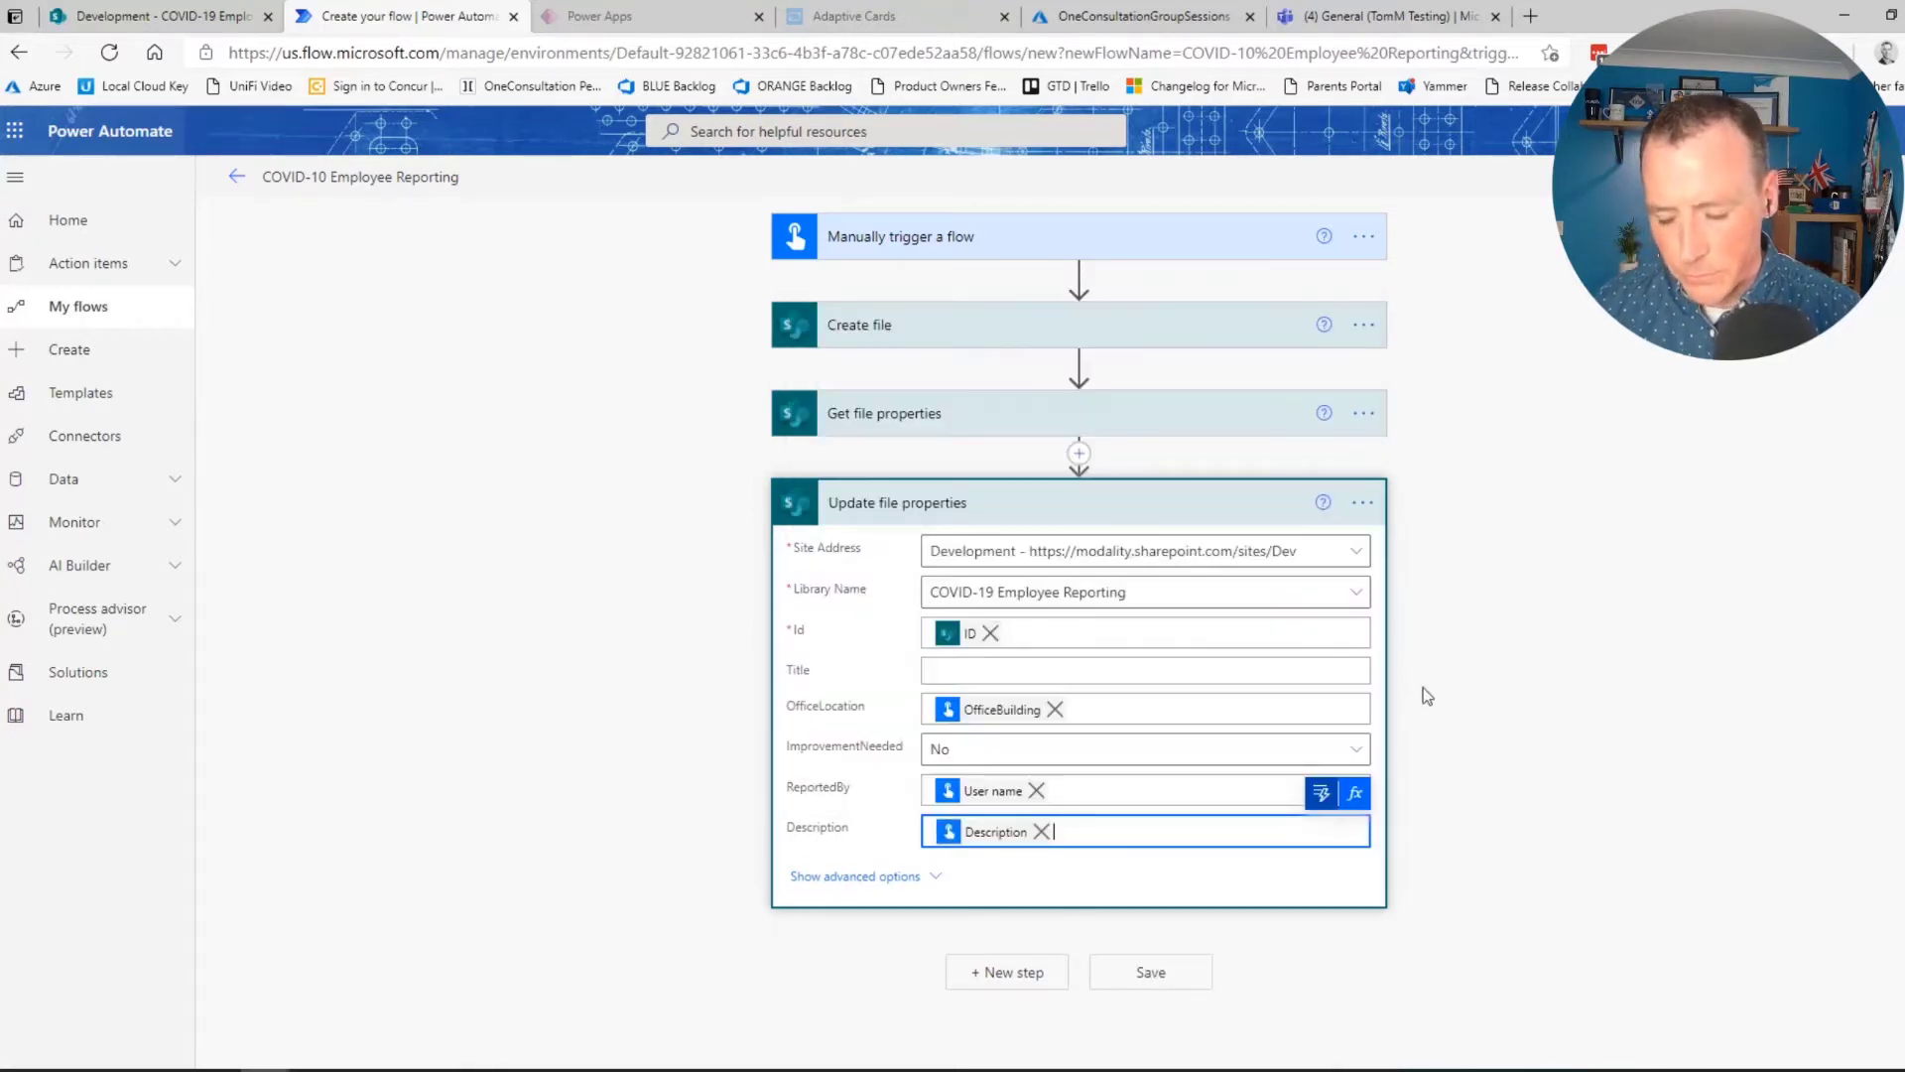
click(1064, 502)
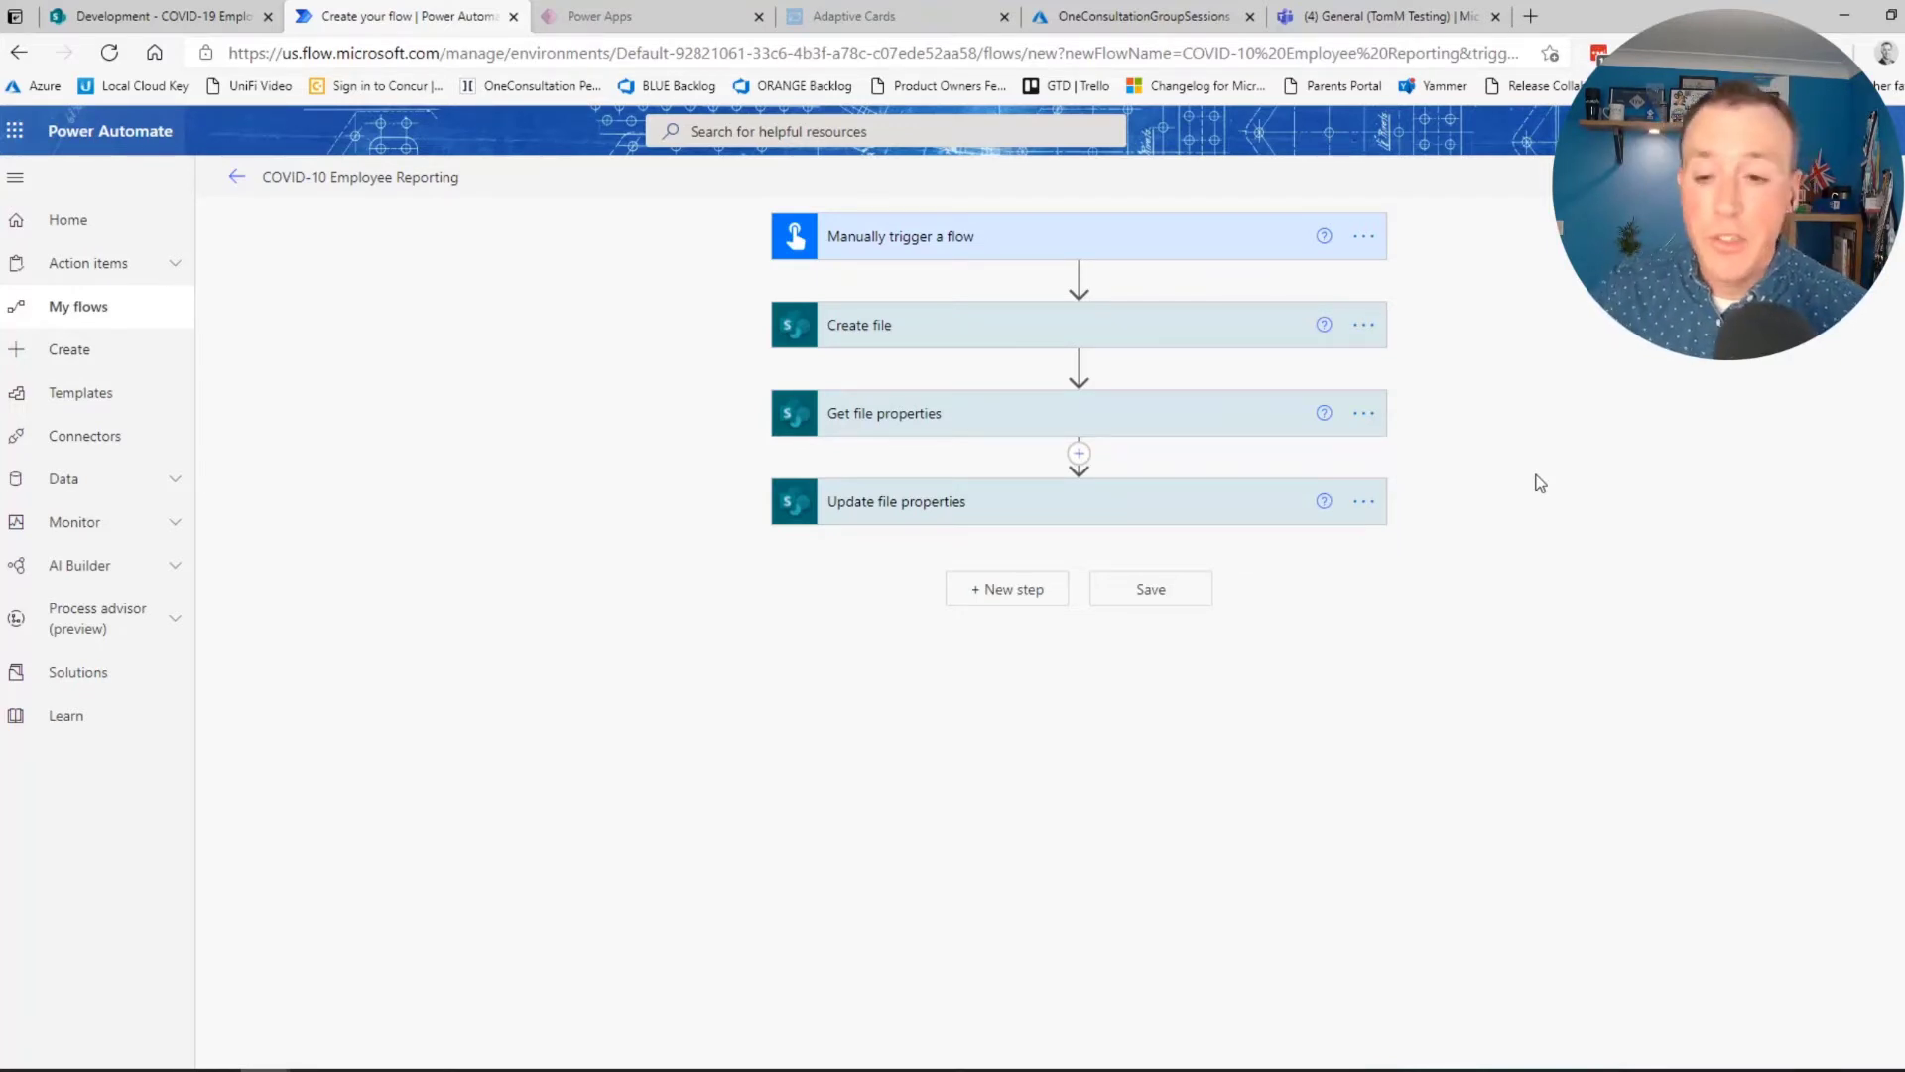
click(1171, 591)
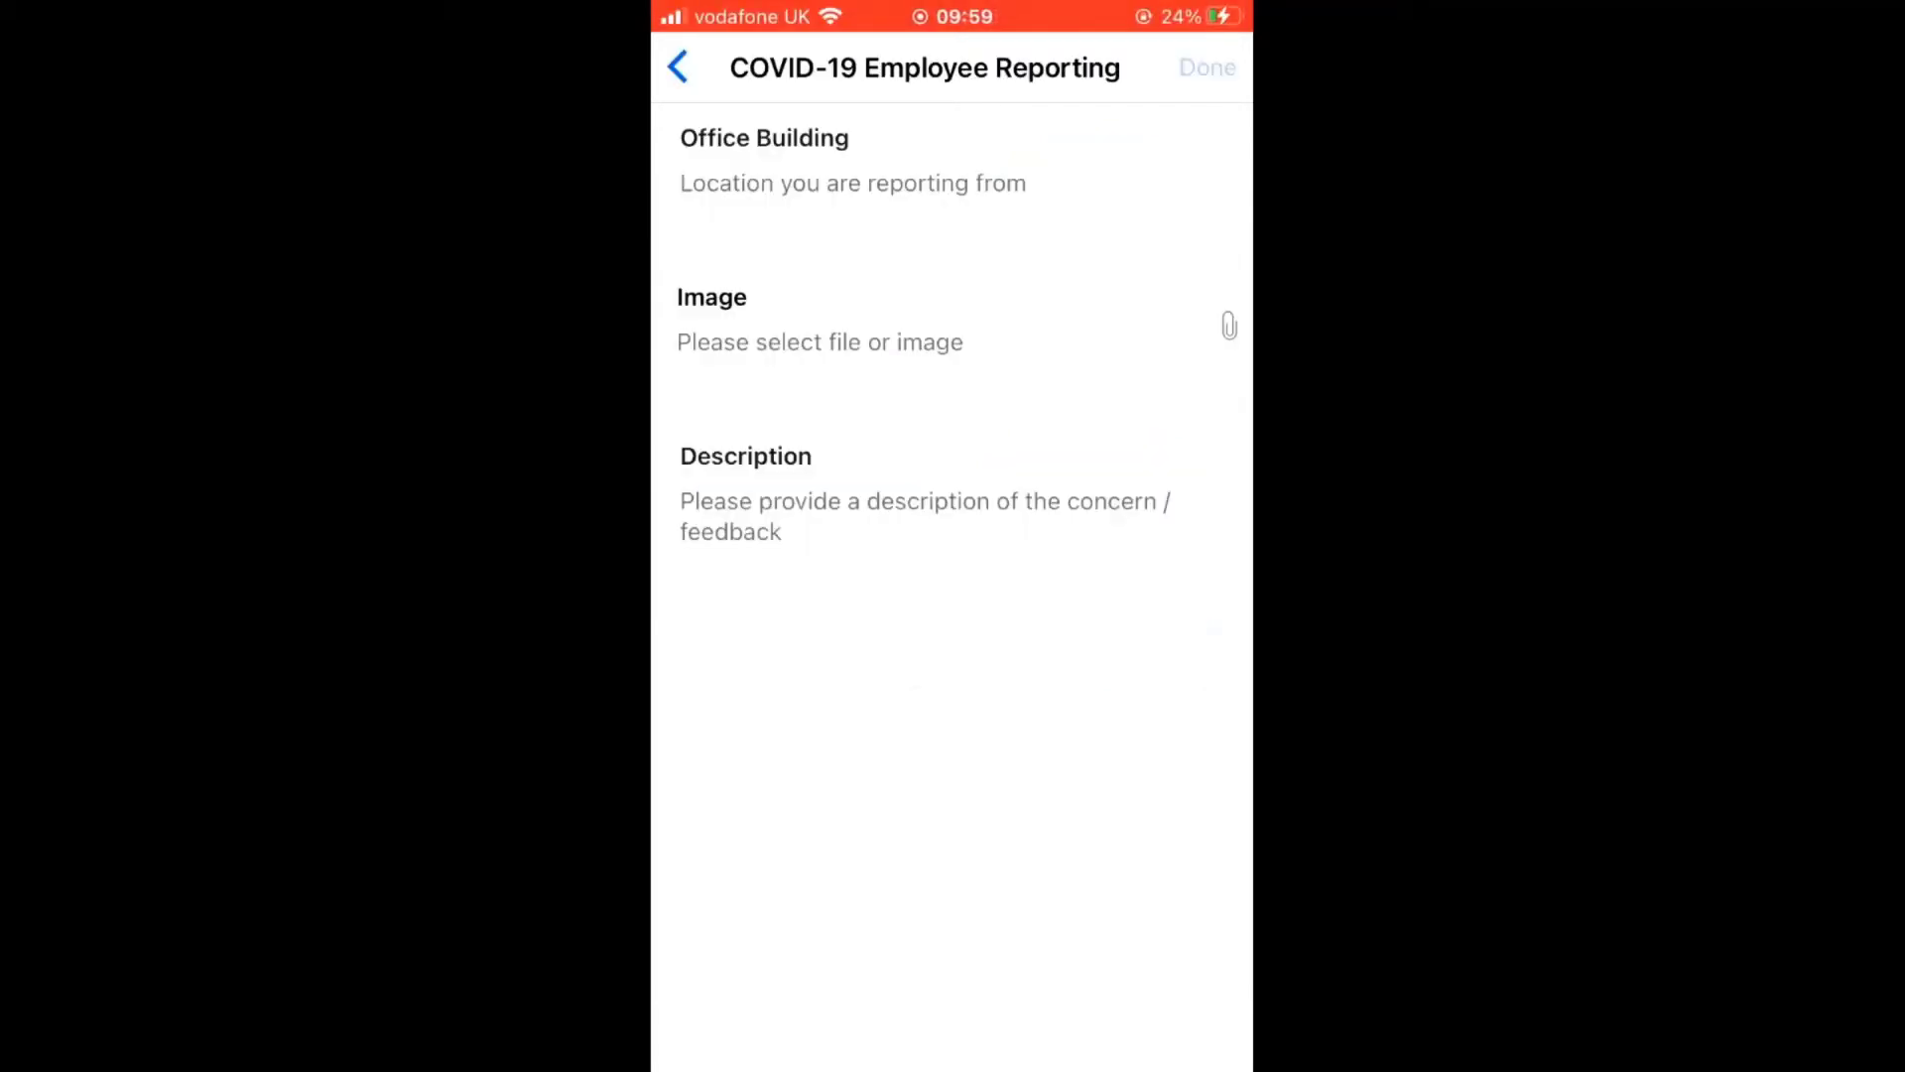
In the mobile COVID-19 Employee Reporting flow form, enter Head Office as the Office Building
click(853, 184)
text(H)
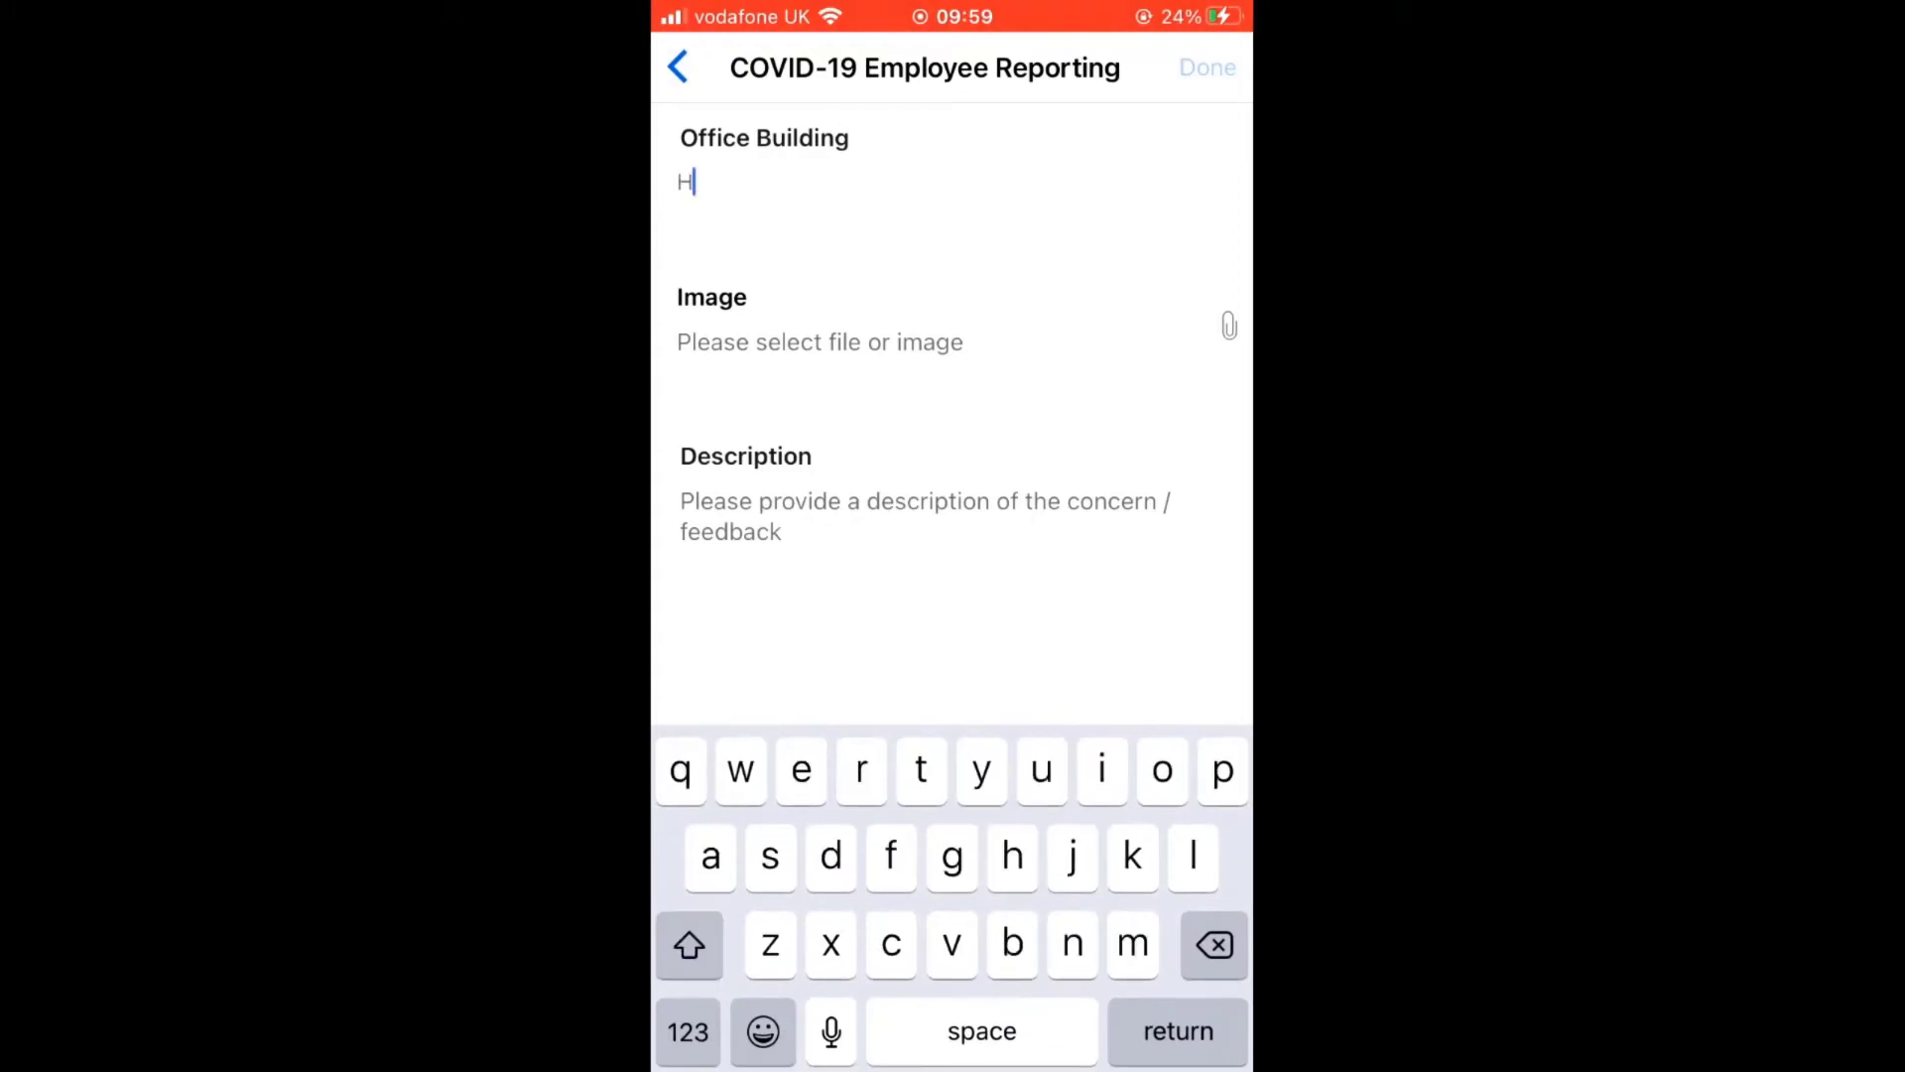
text(ead Office)
Attach the photo of the white wall-mounted dispenser as the report's Image
click(1229, 325)
click(790, 903)
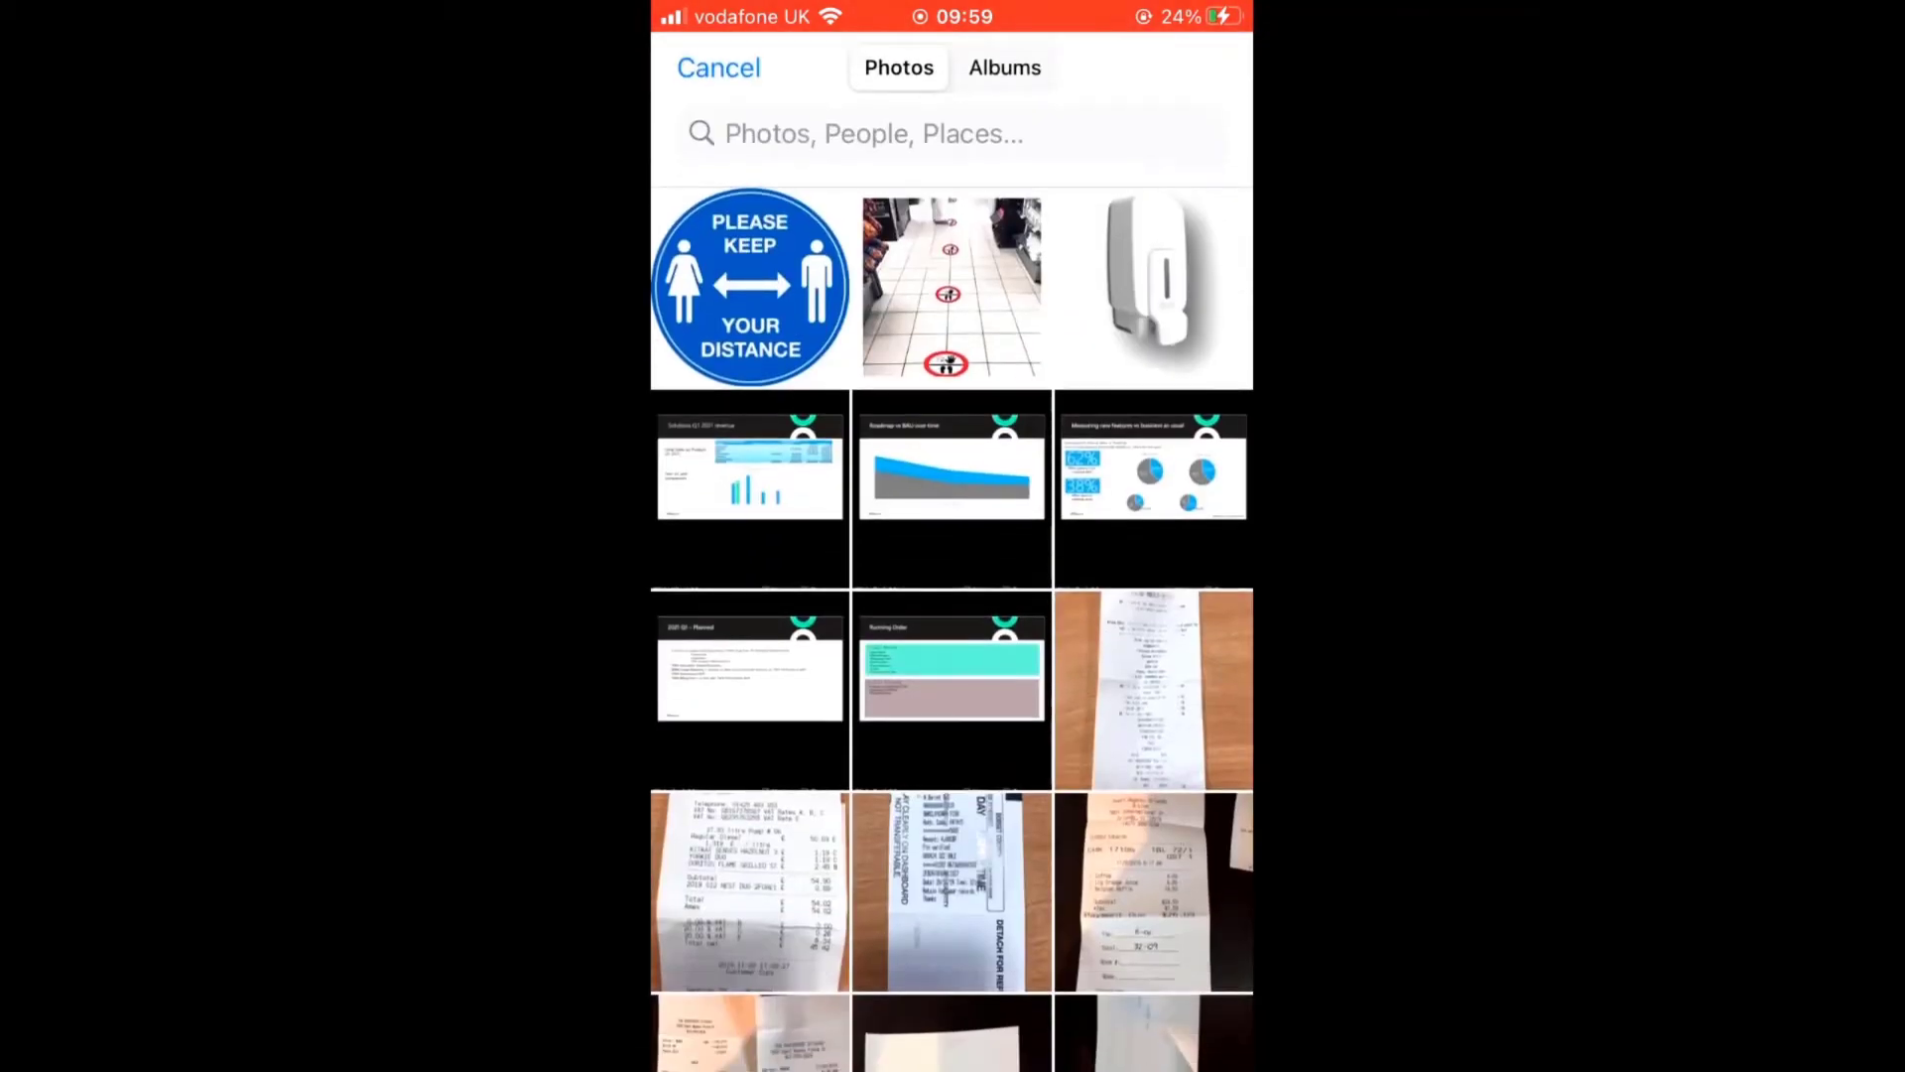
click(1154, 288)
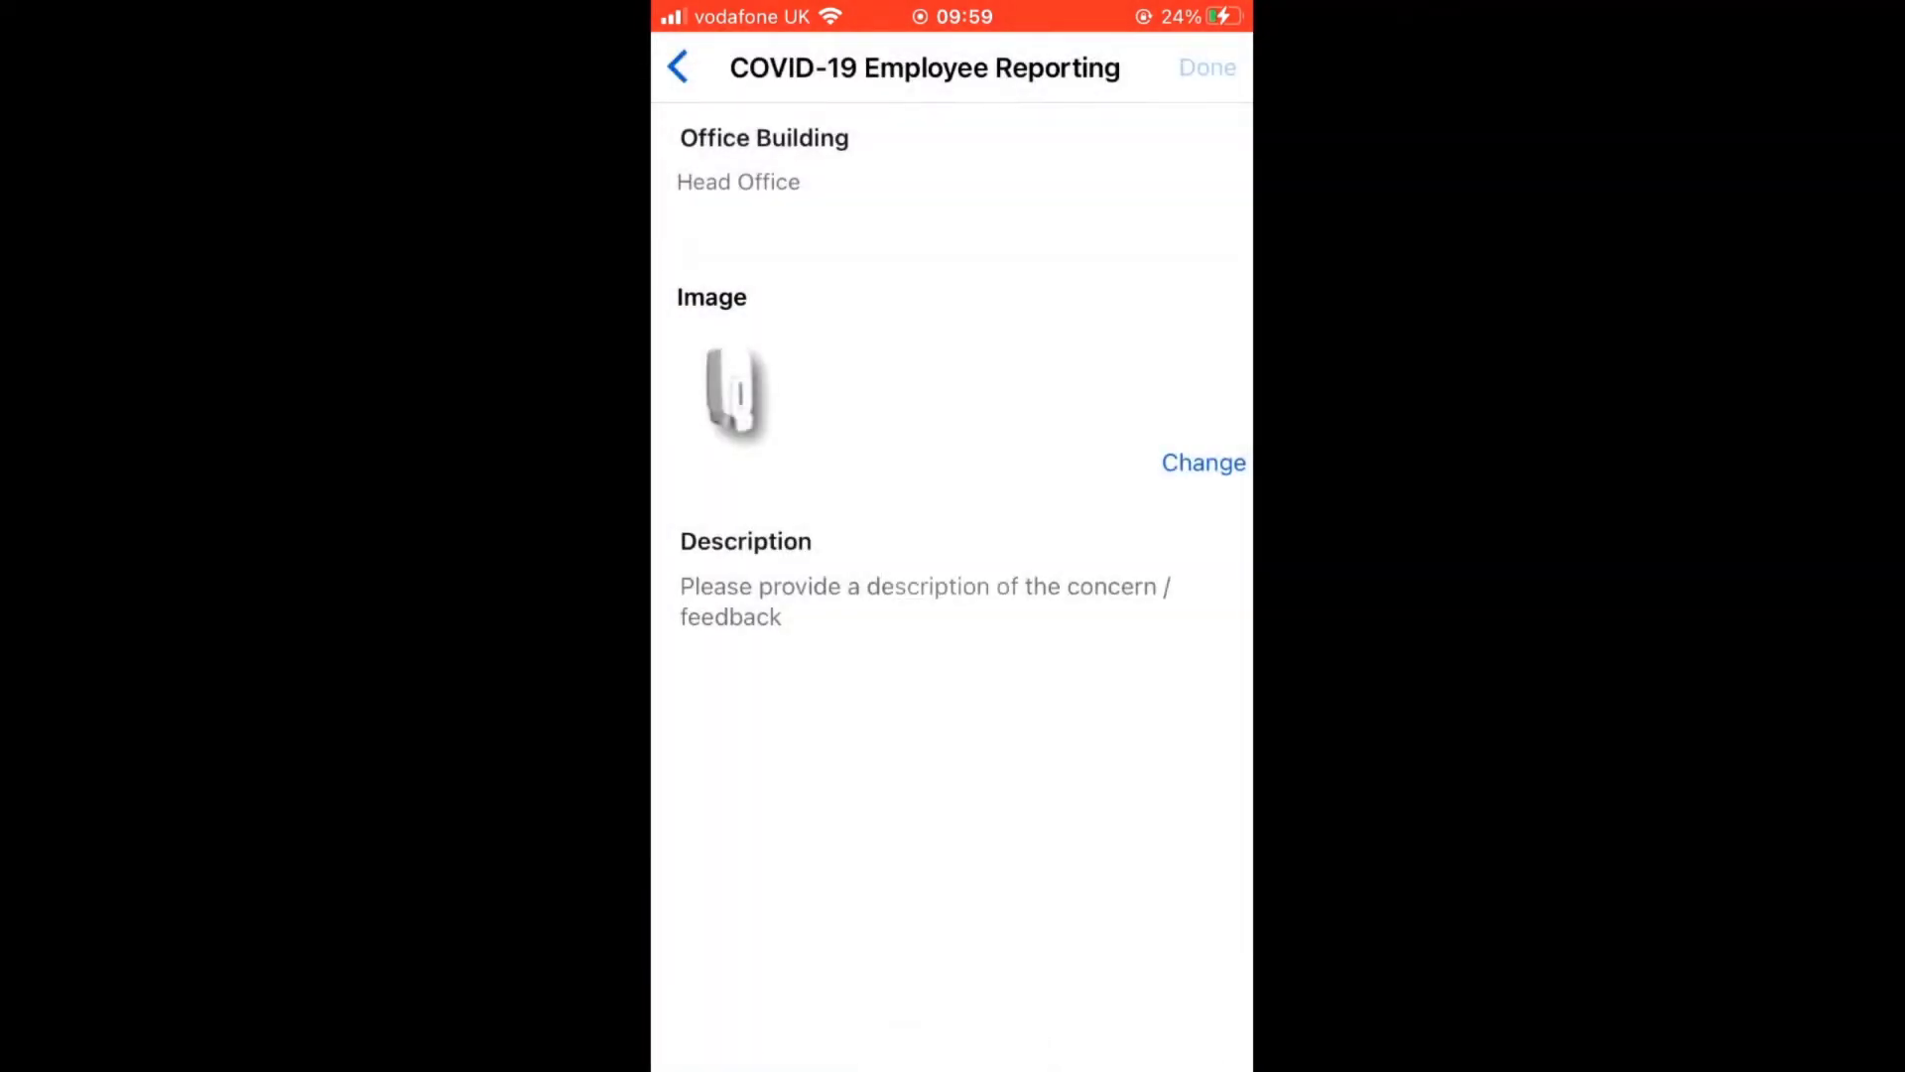
Enter "Dispenser is empty" as the report's Description
click(925, 602)
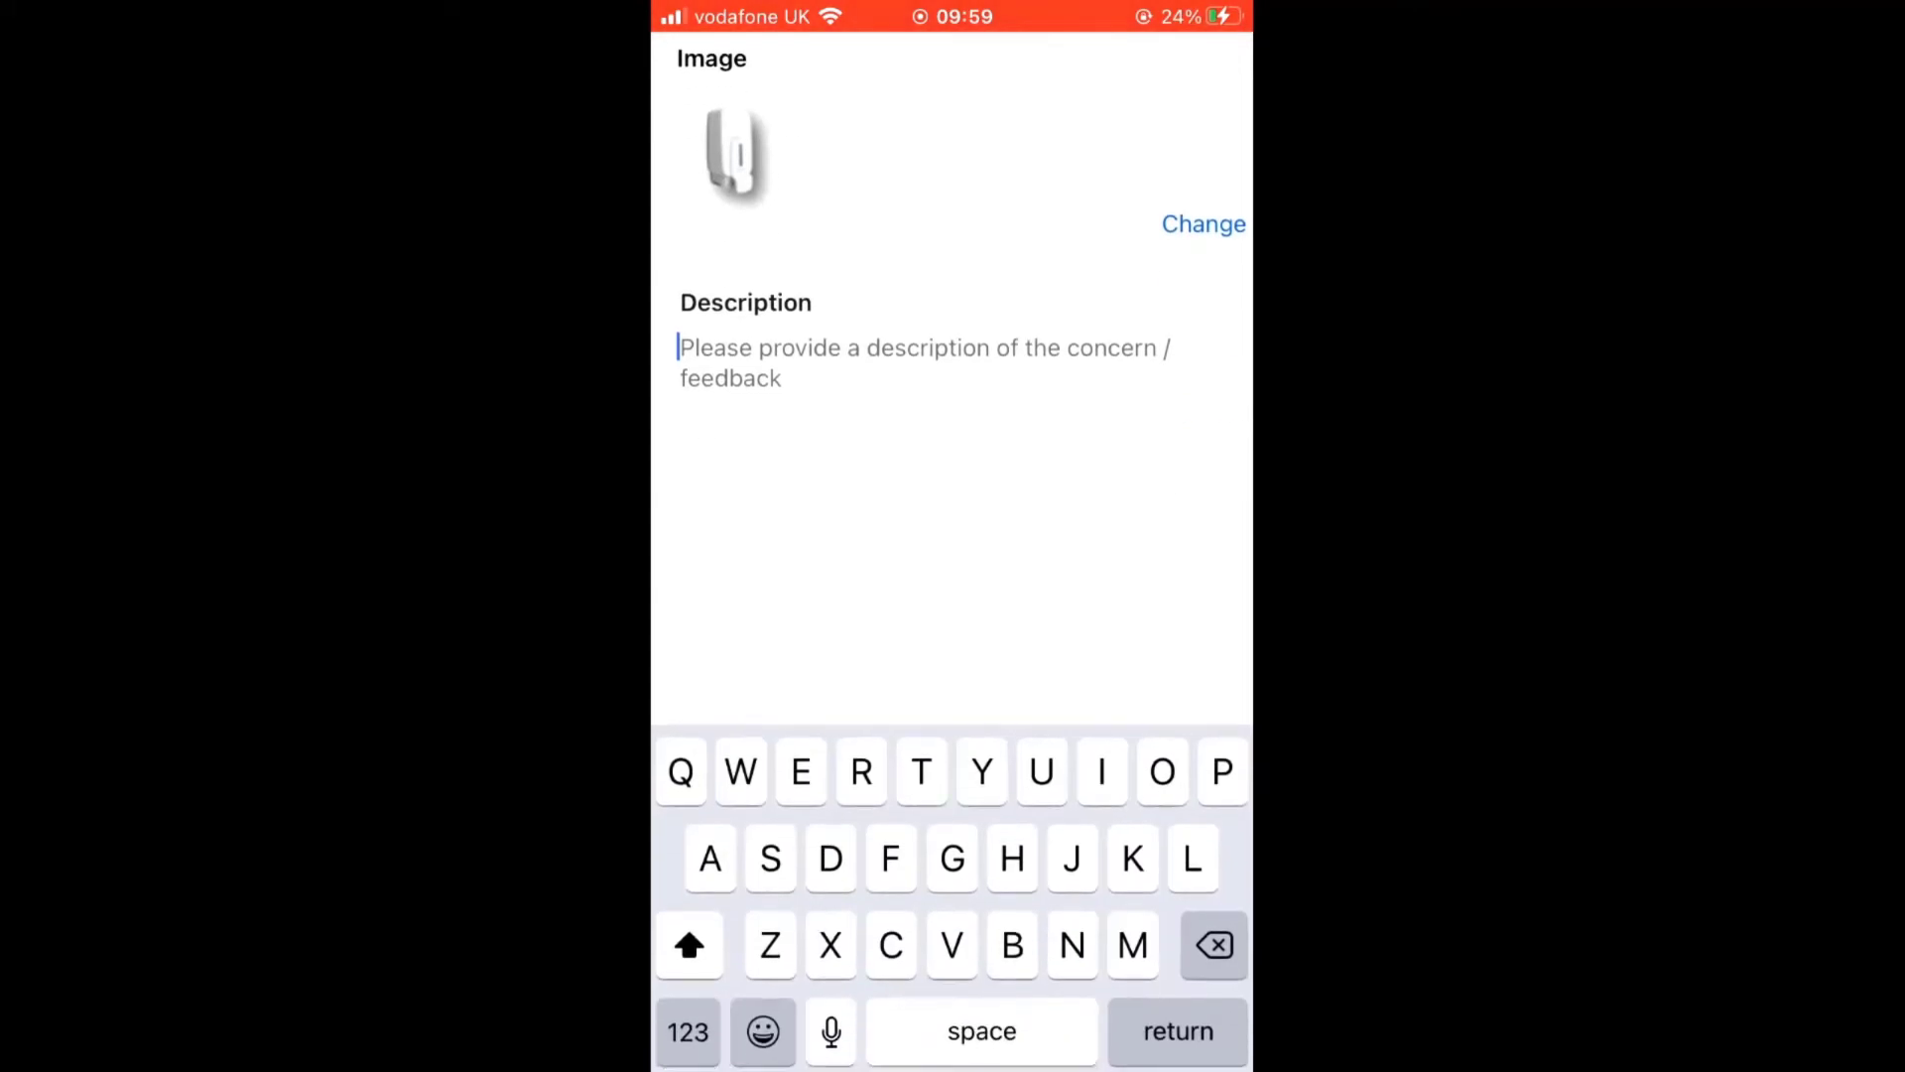
text(Dispens)
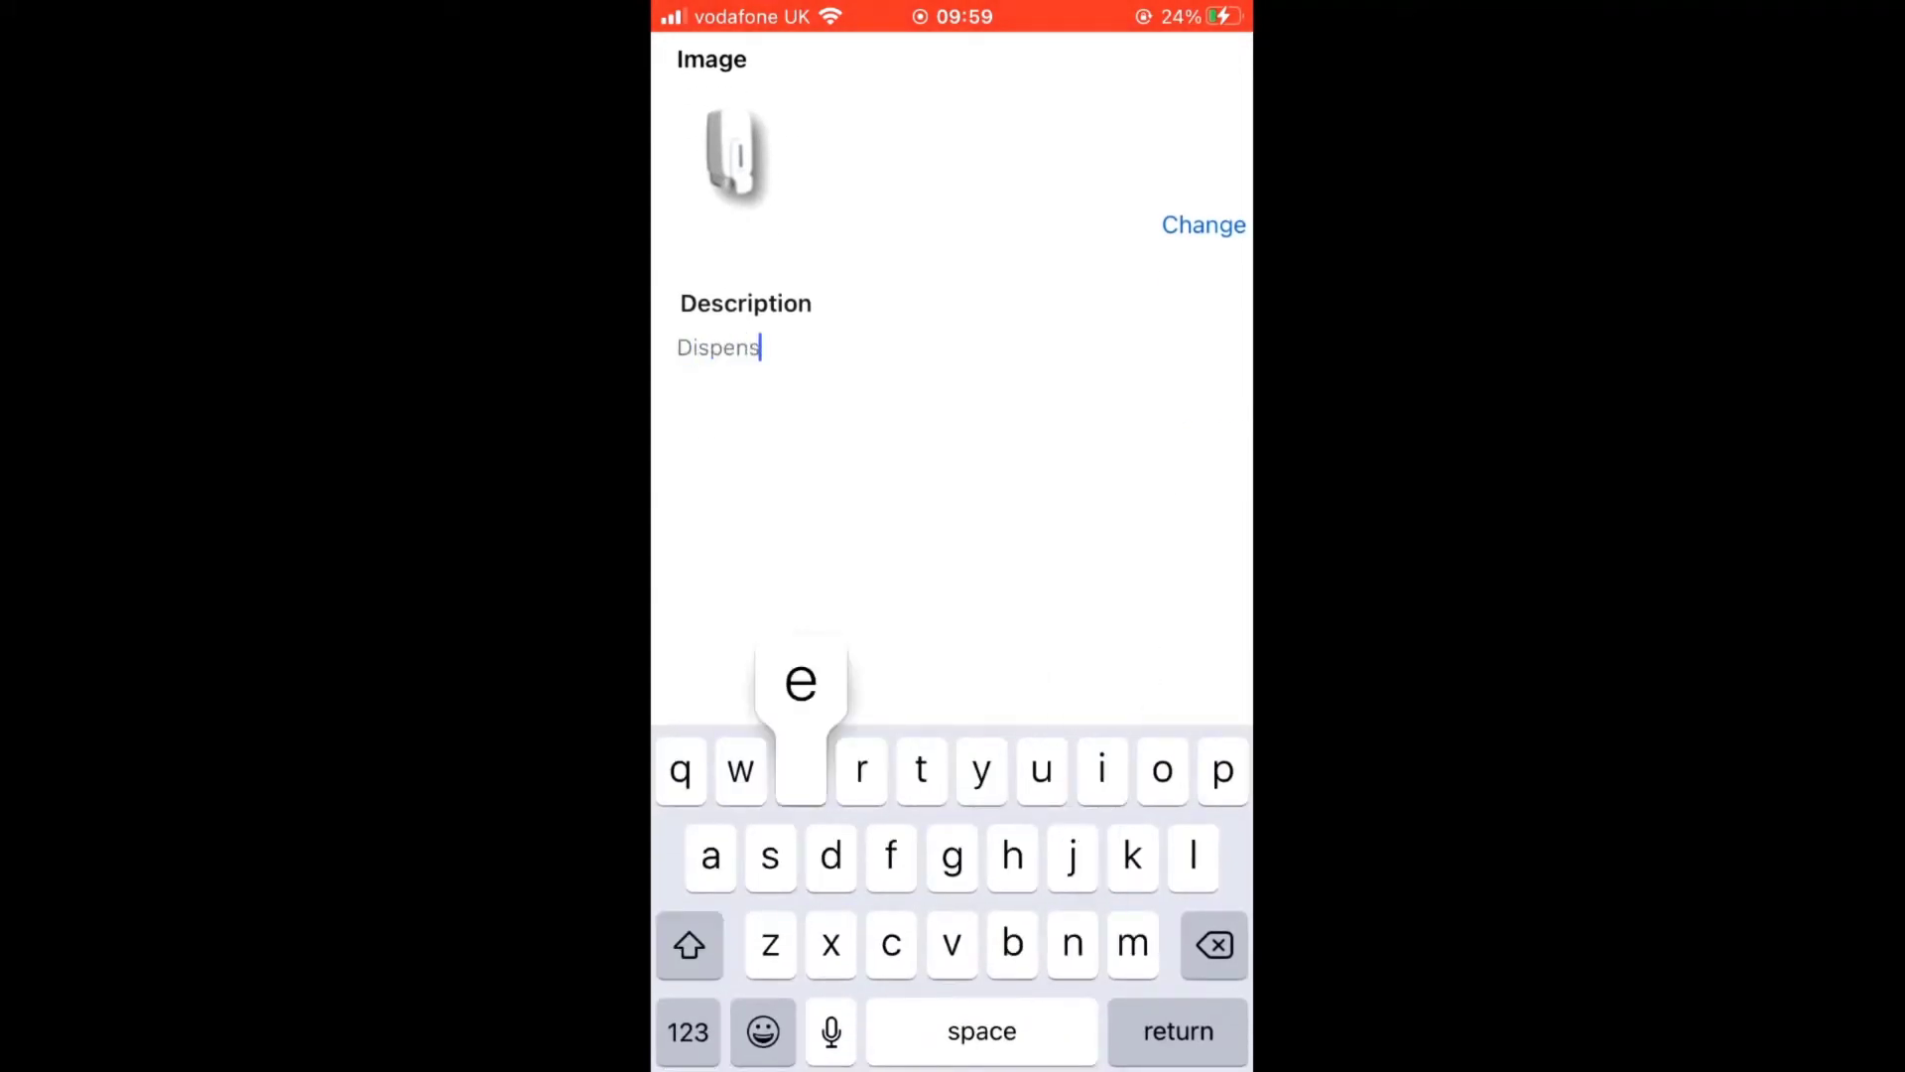
text(er is empty)
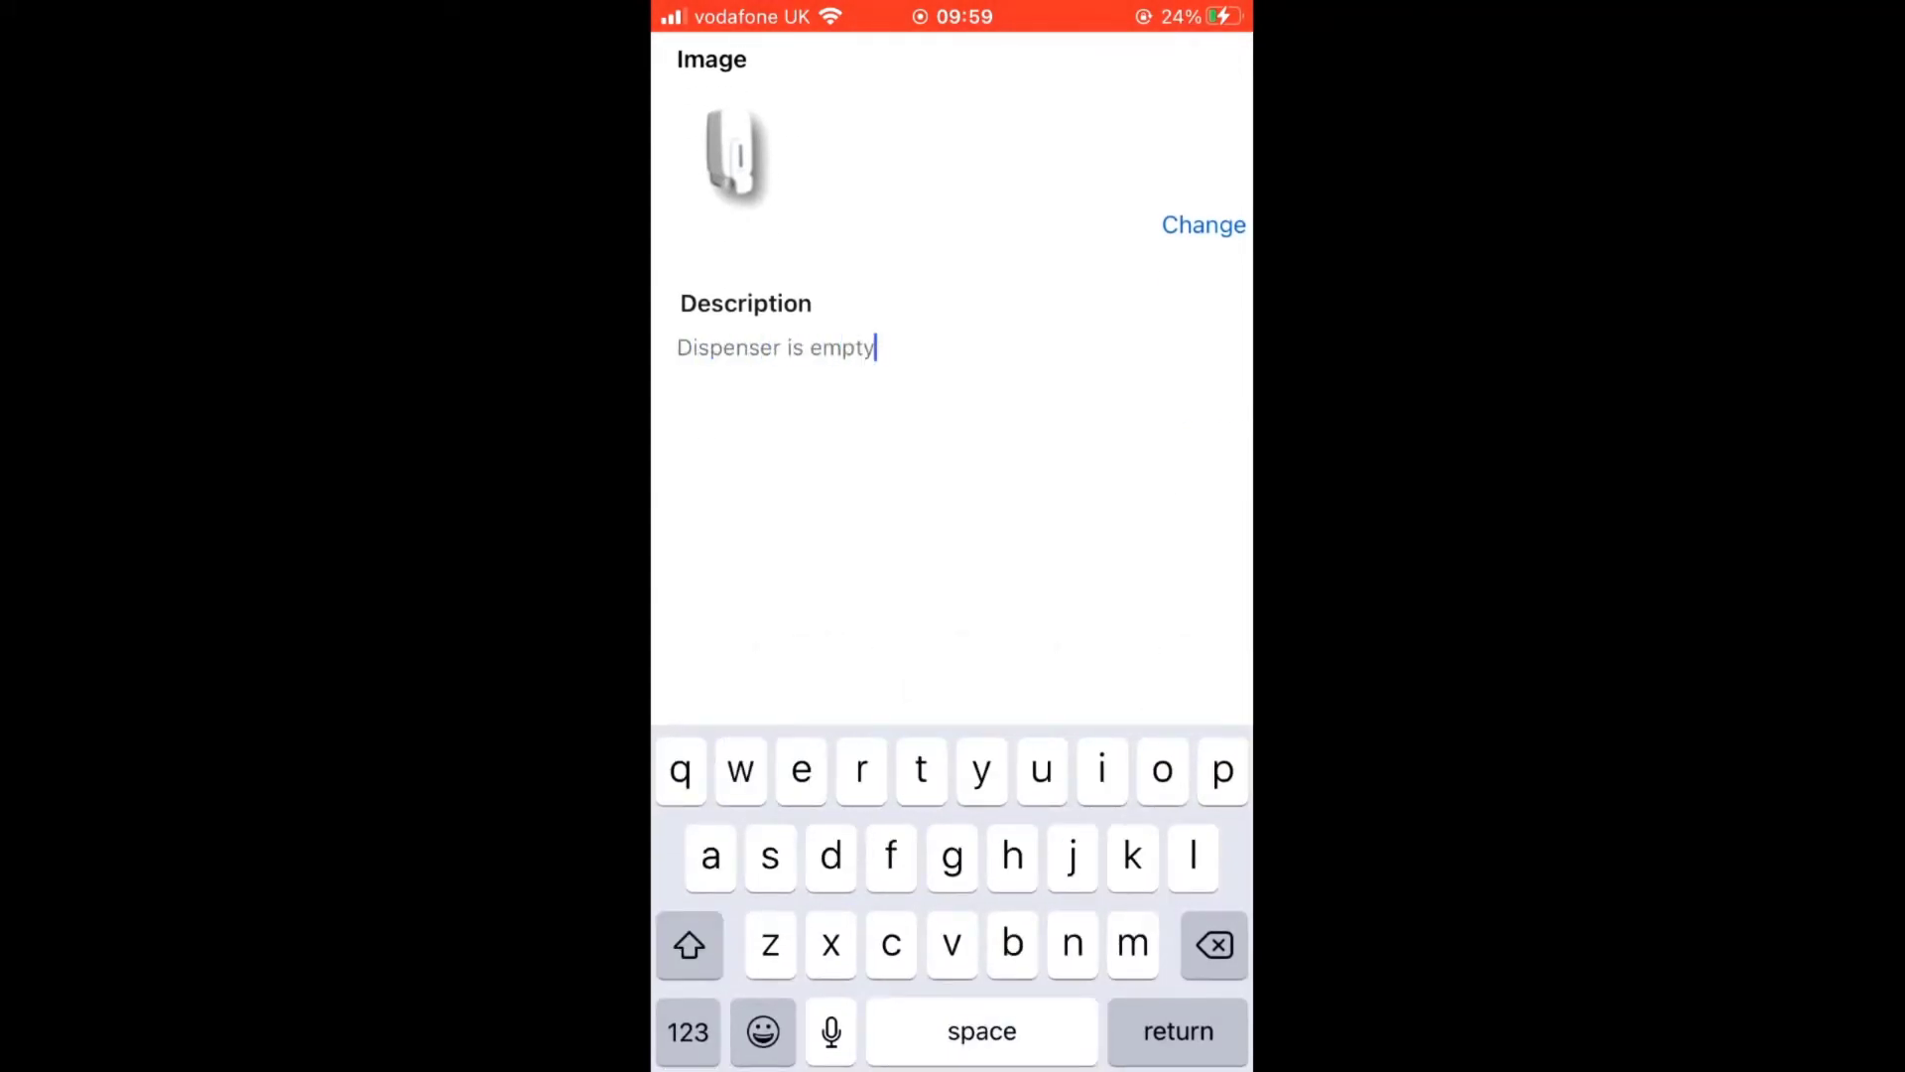
key(Return)
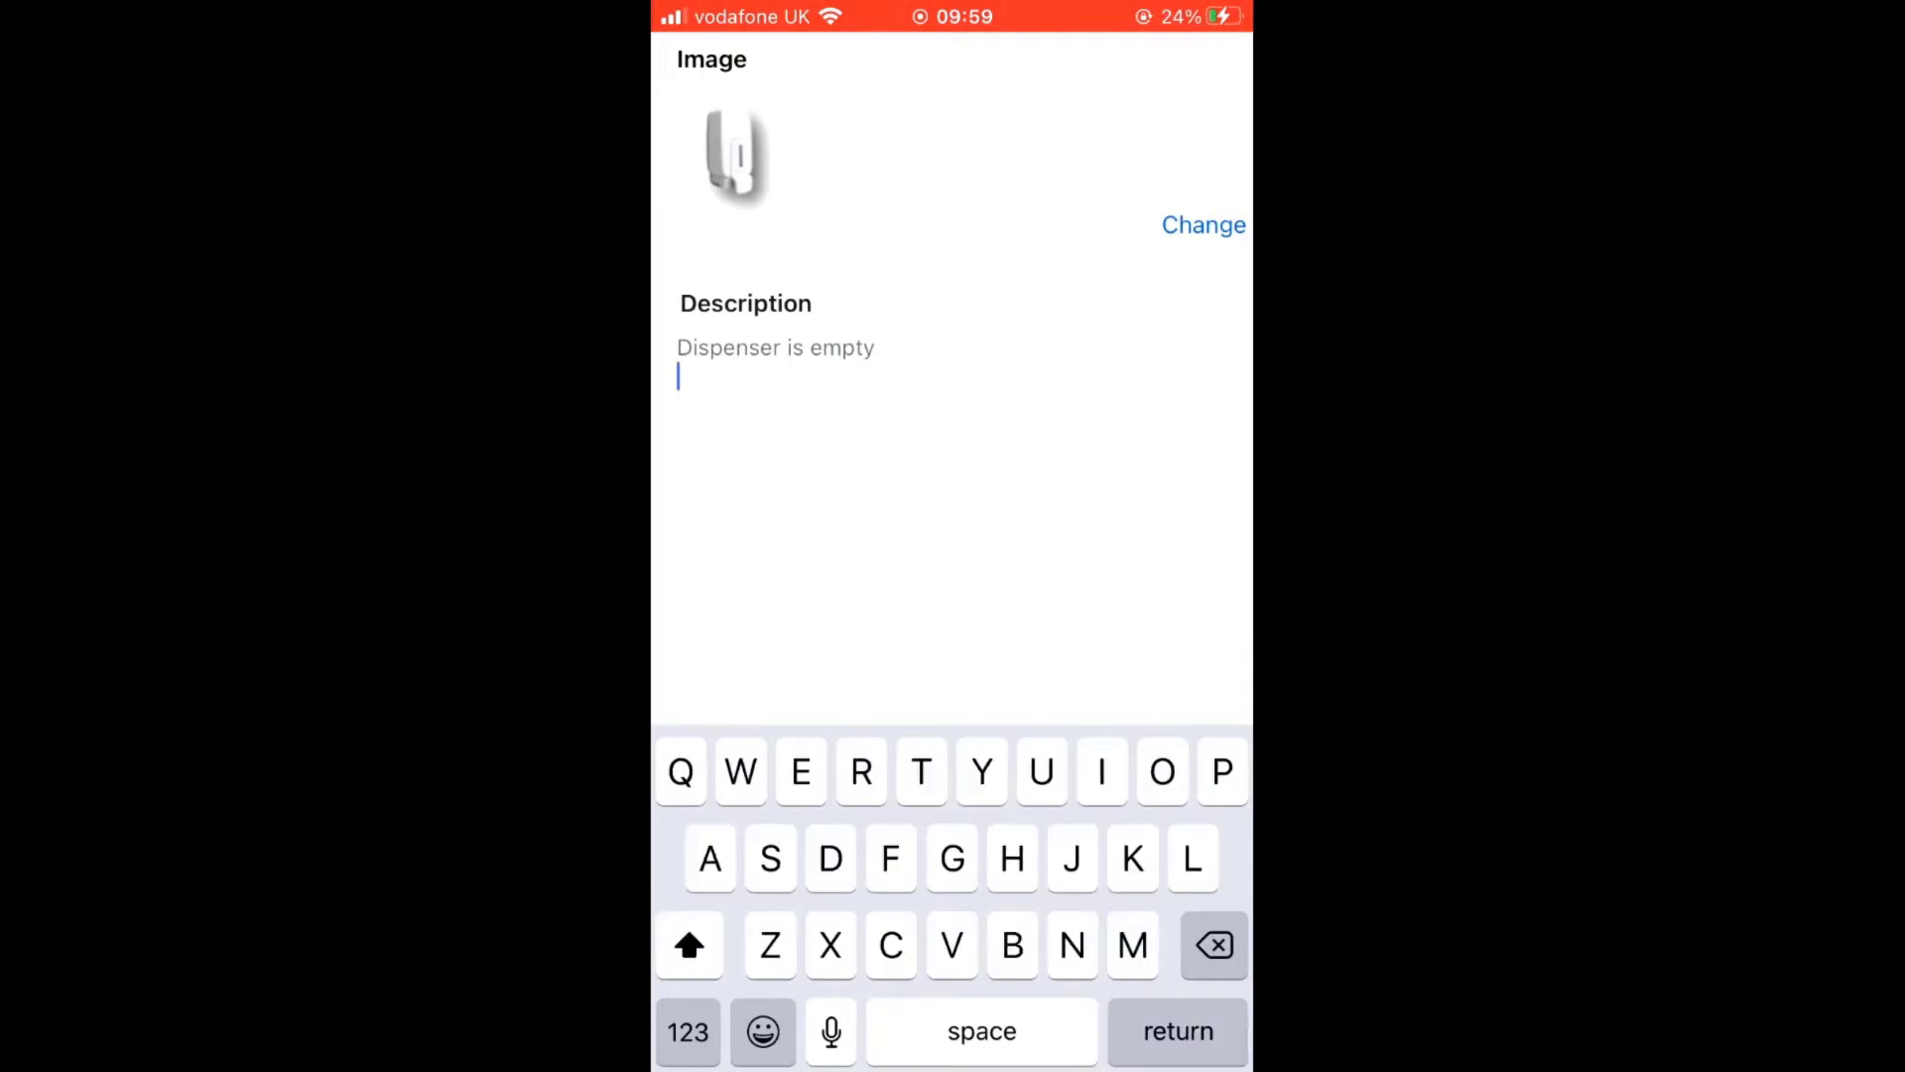
scroll(953, 477, up, 2)
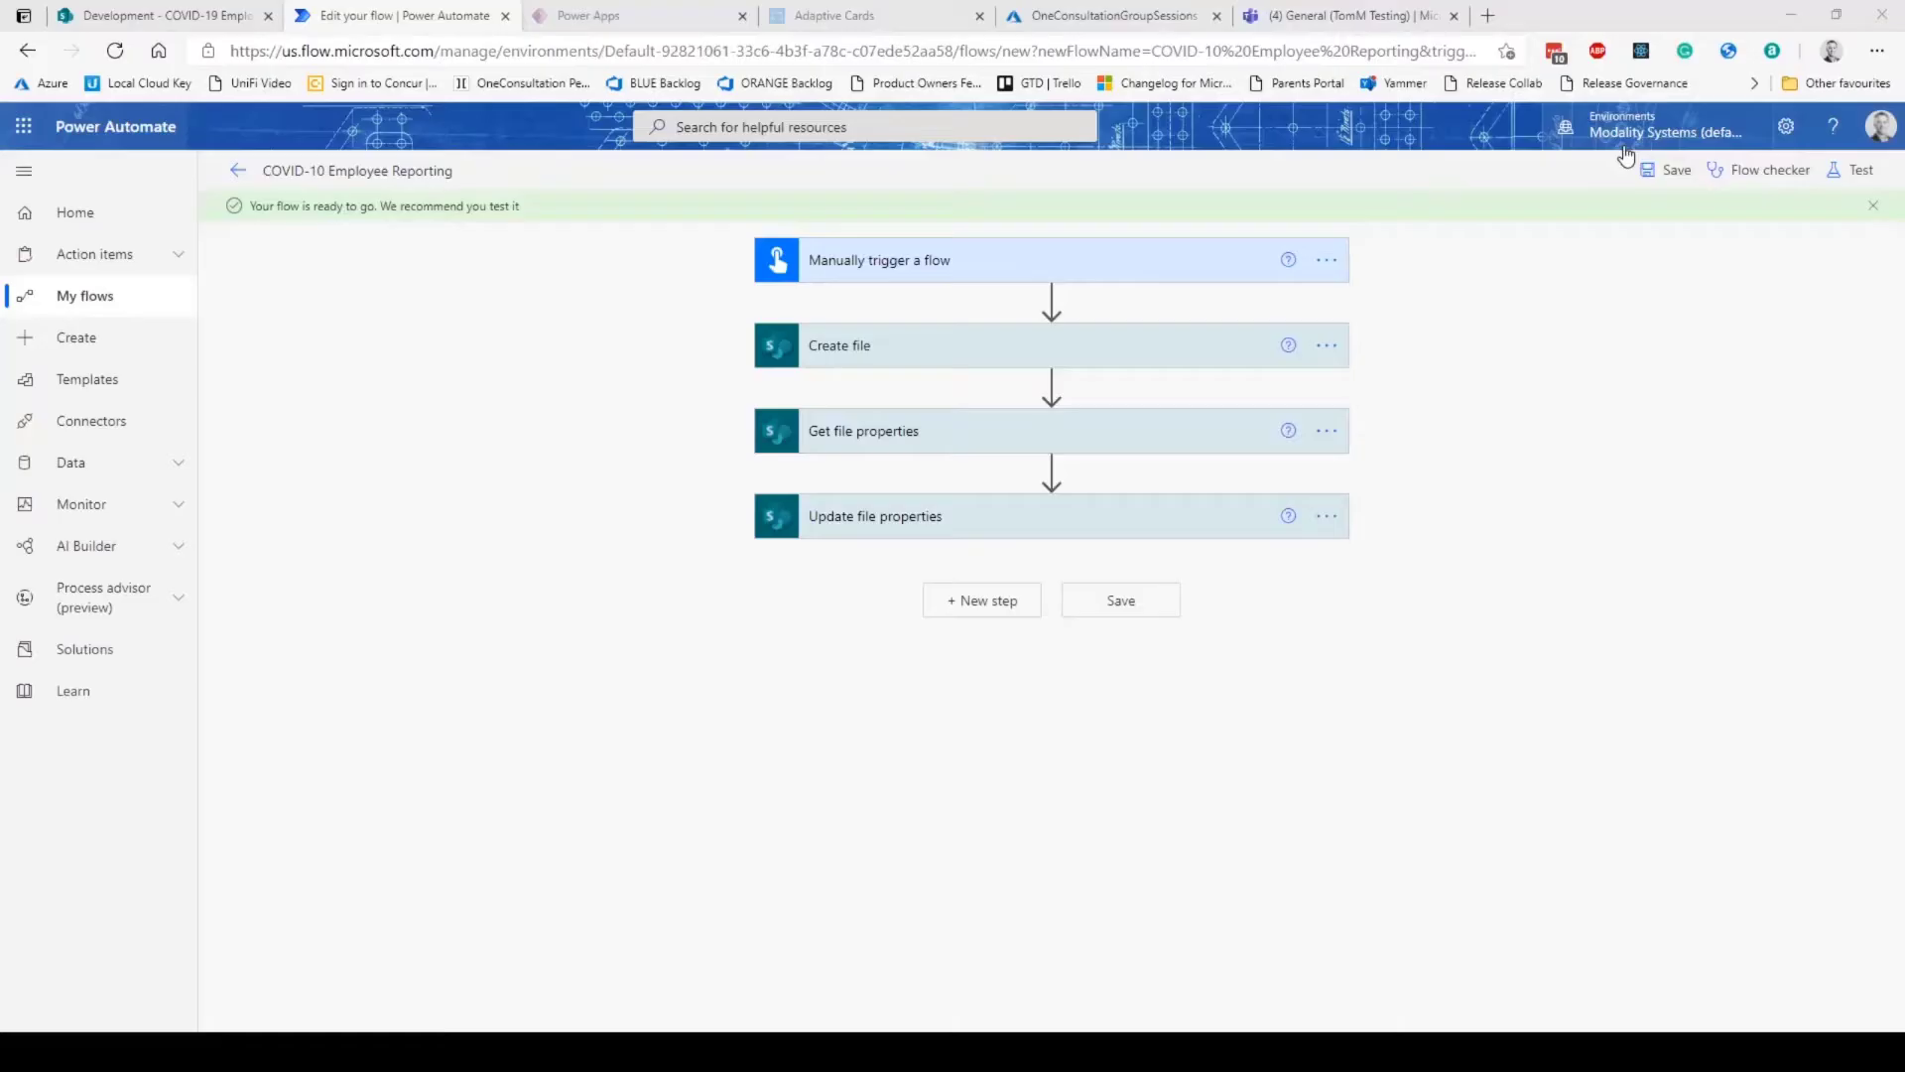
Refresh the COVID-19 Employee Reporting library in SharePoint, view the newly uploaded image, and return to the file list
click(147, 18)
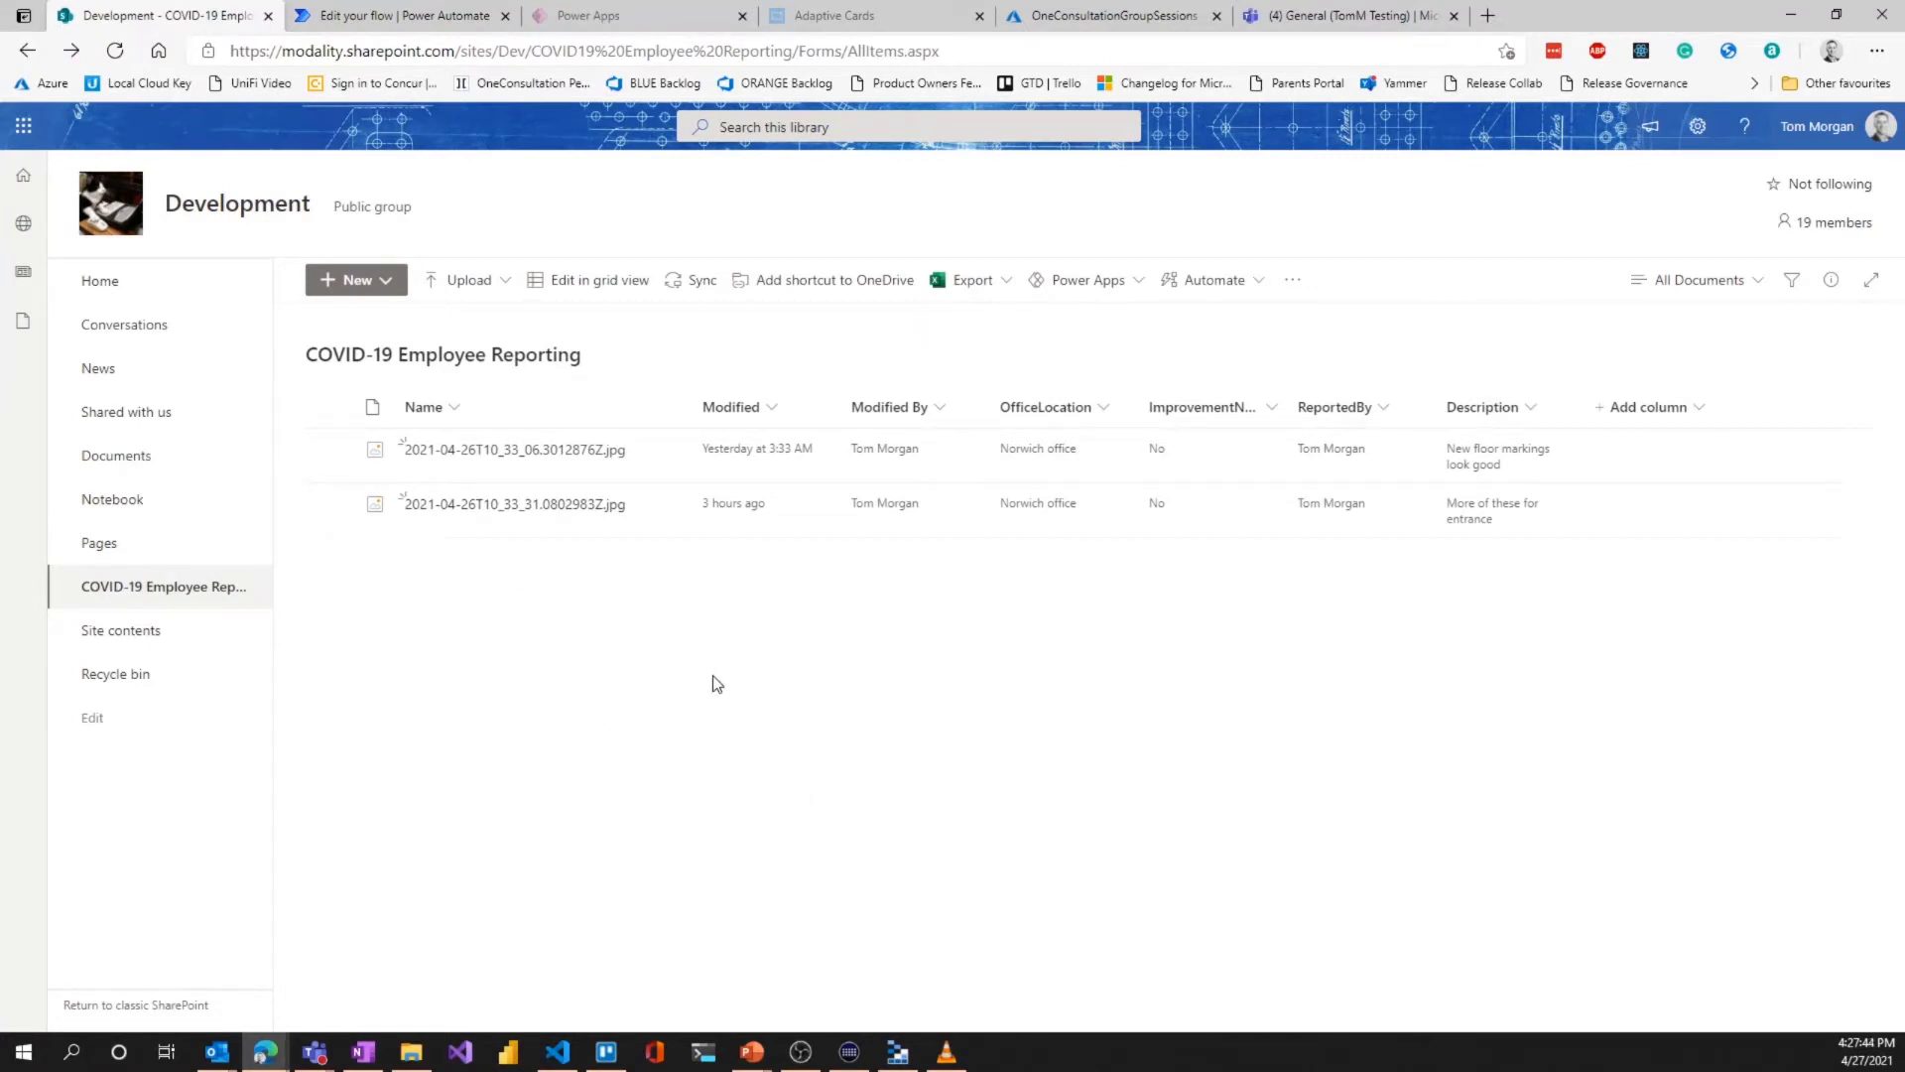
click(115, 50)
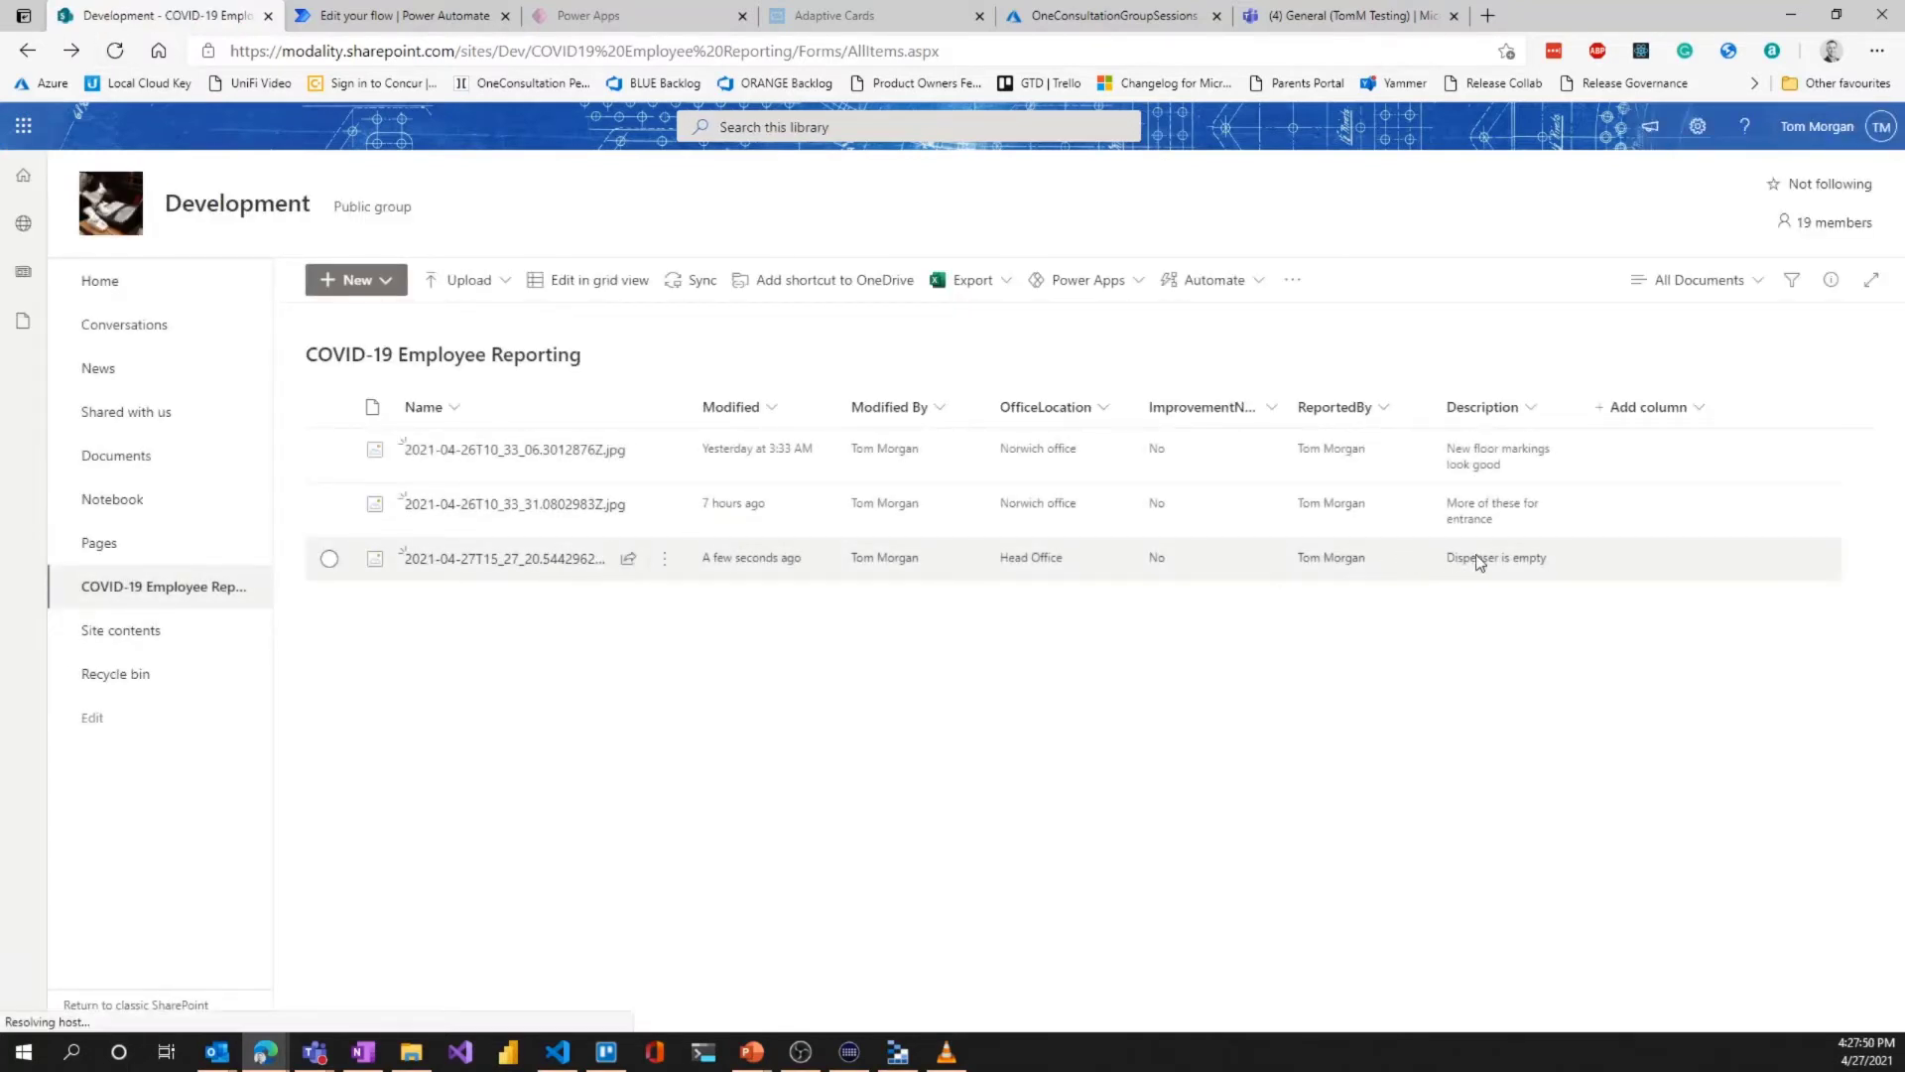
click(430, 560)
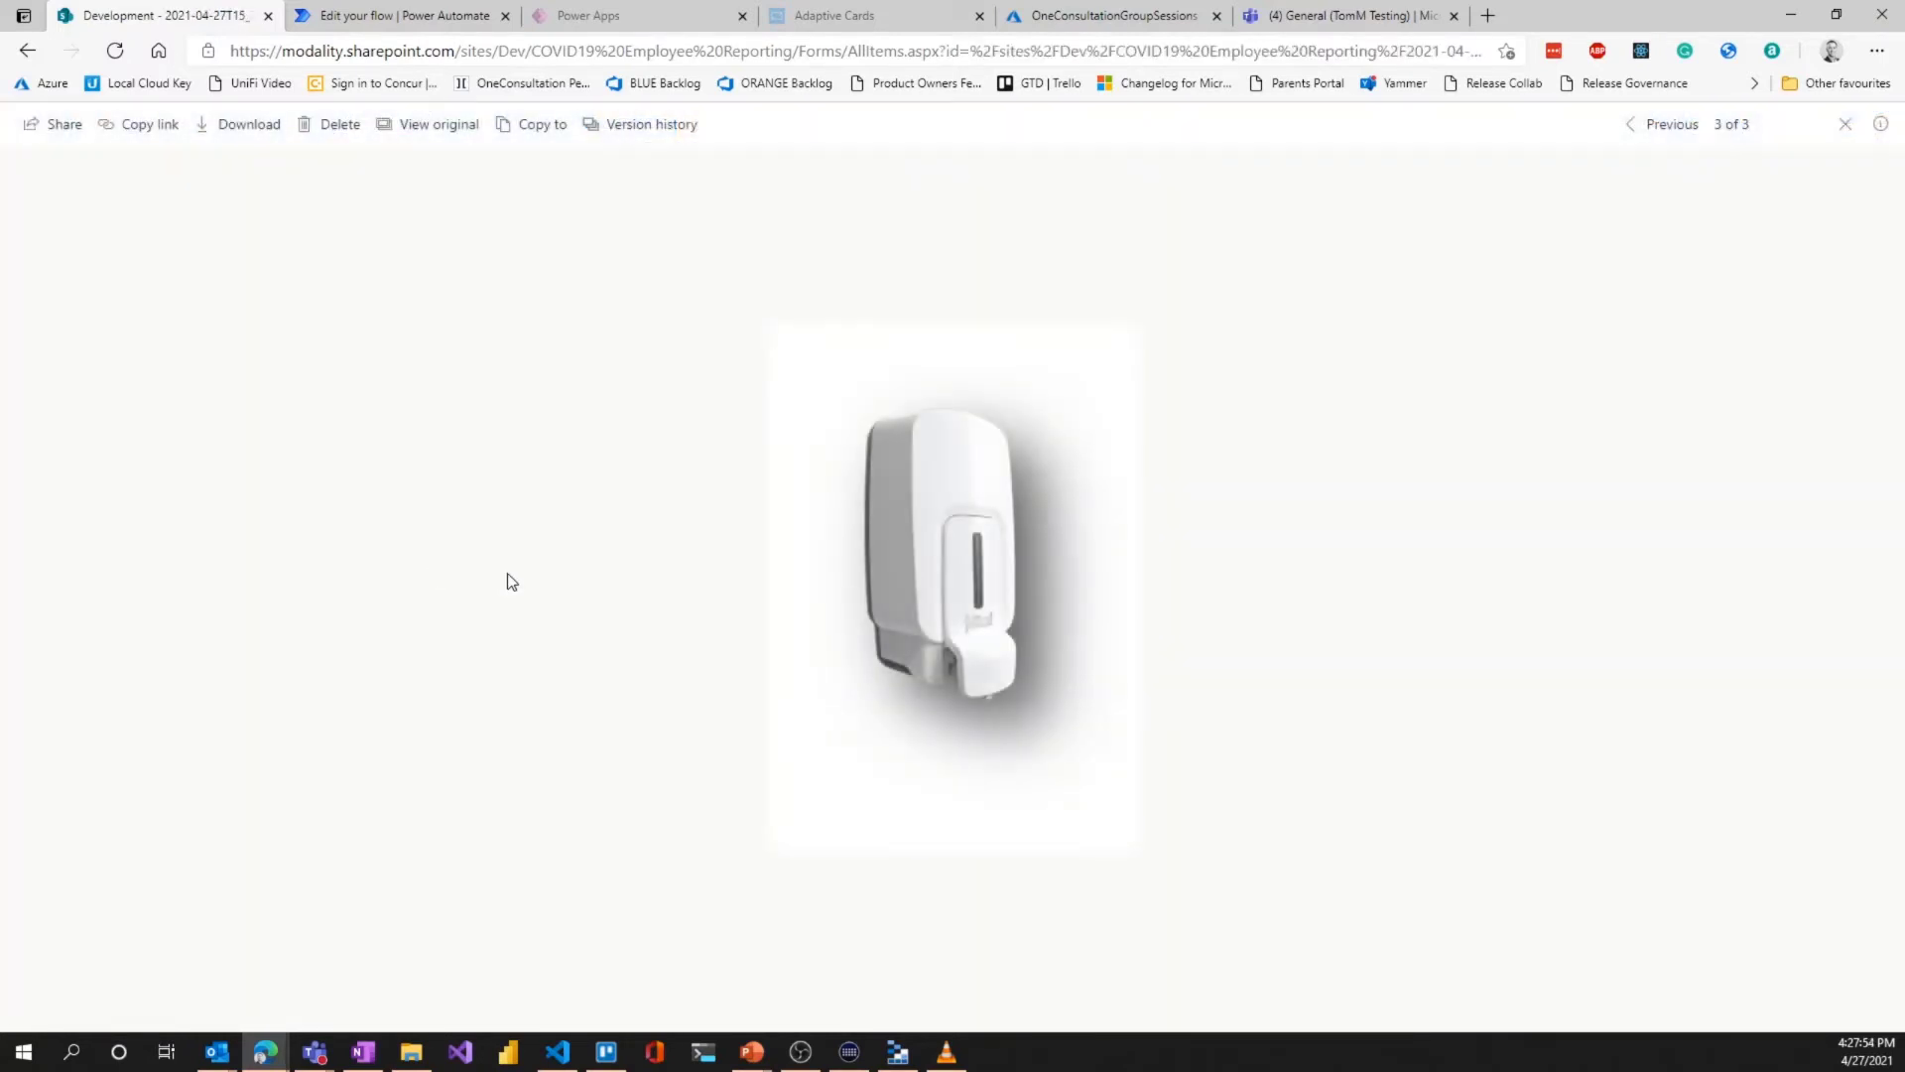
click(26, 50)
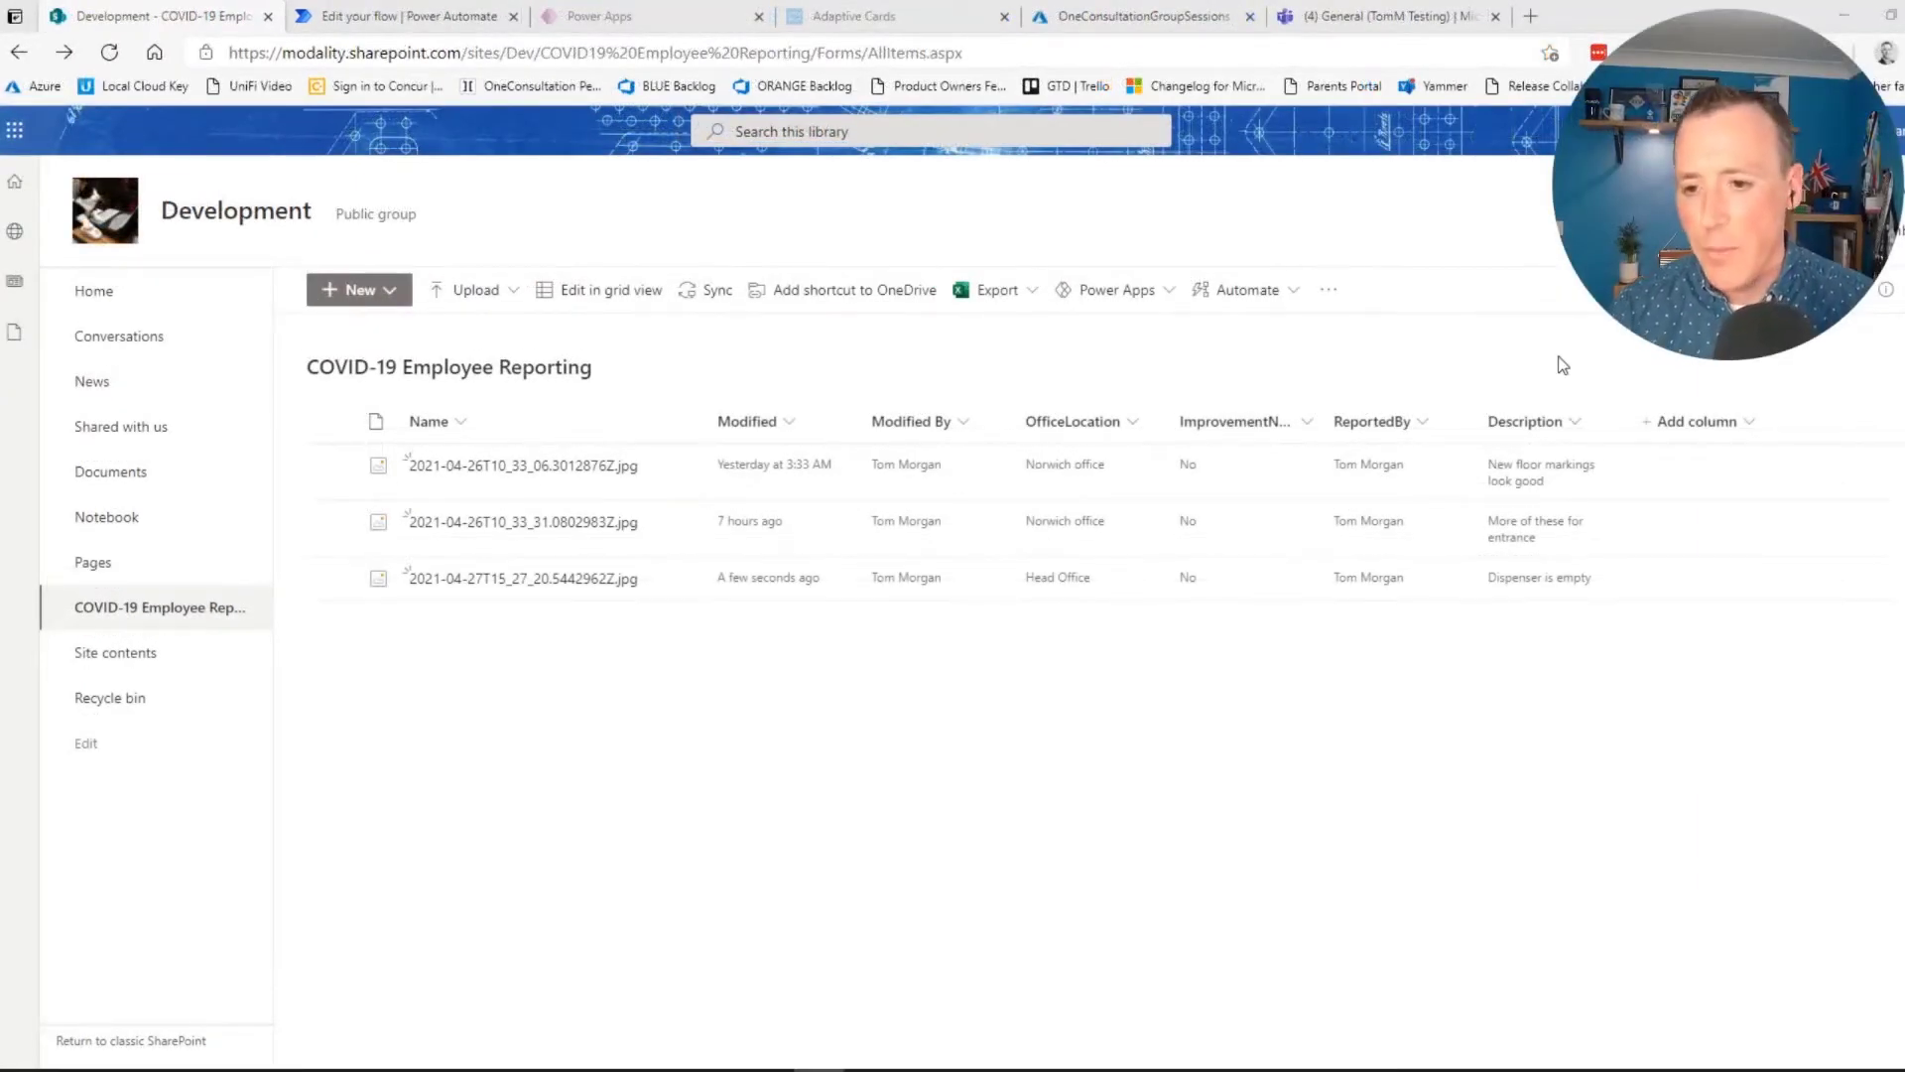
click(978, 700)
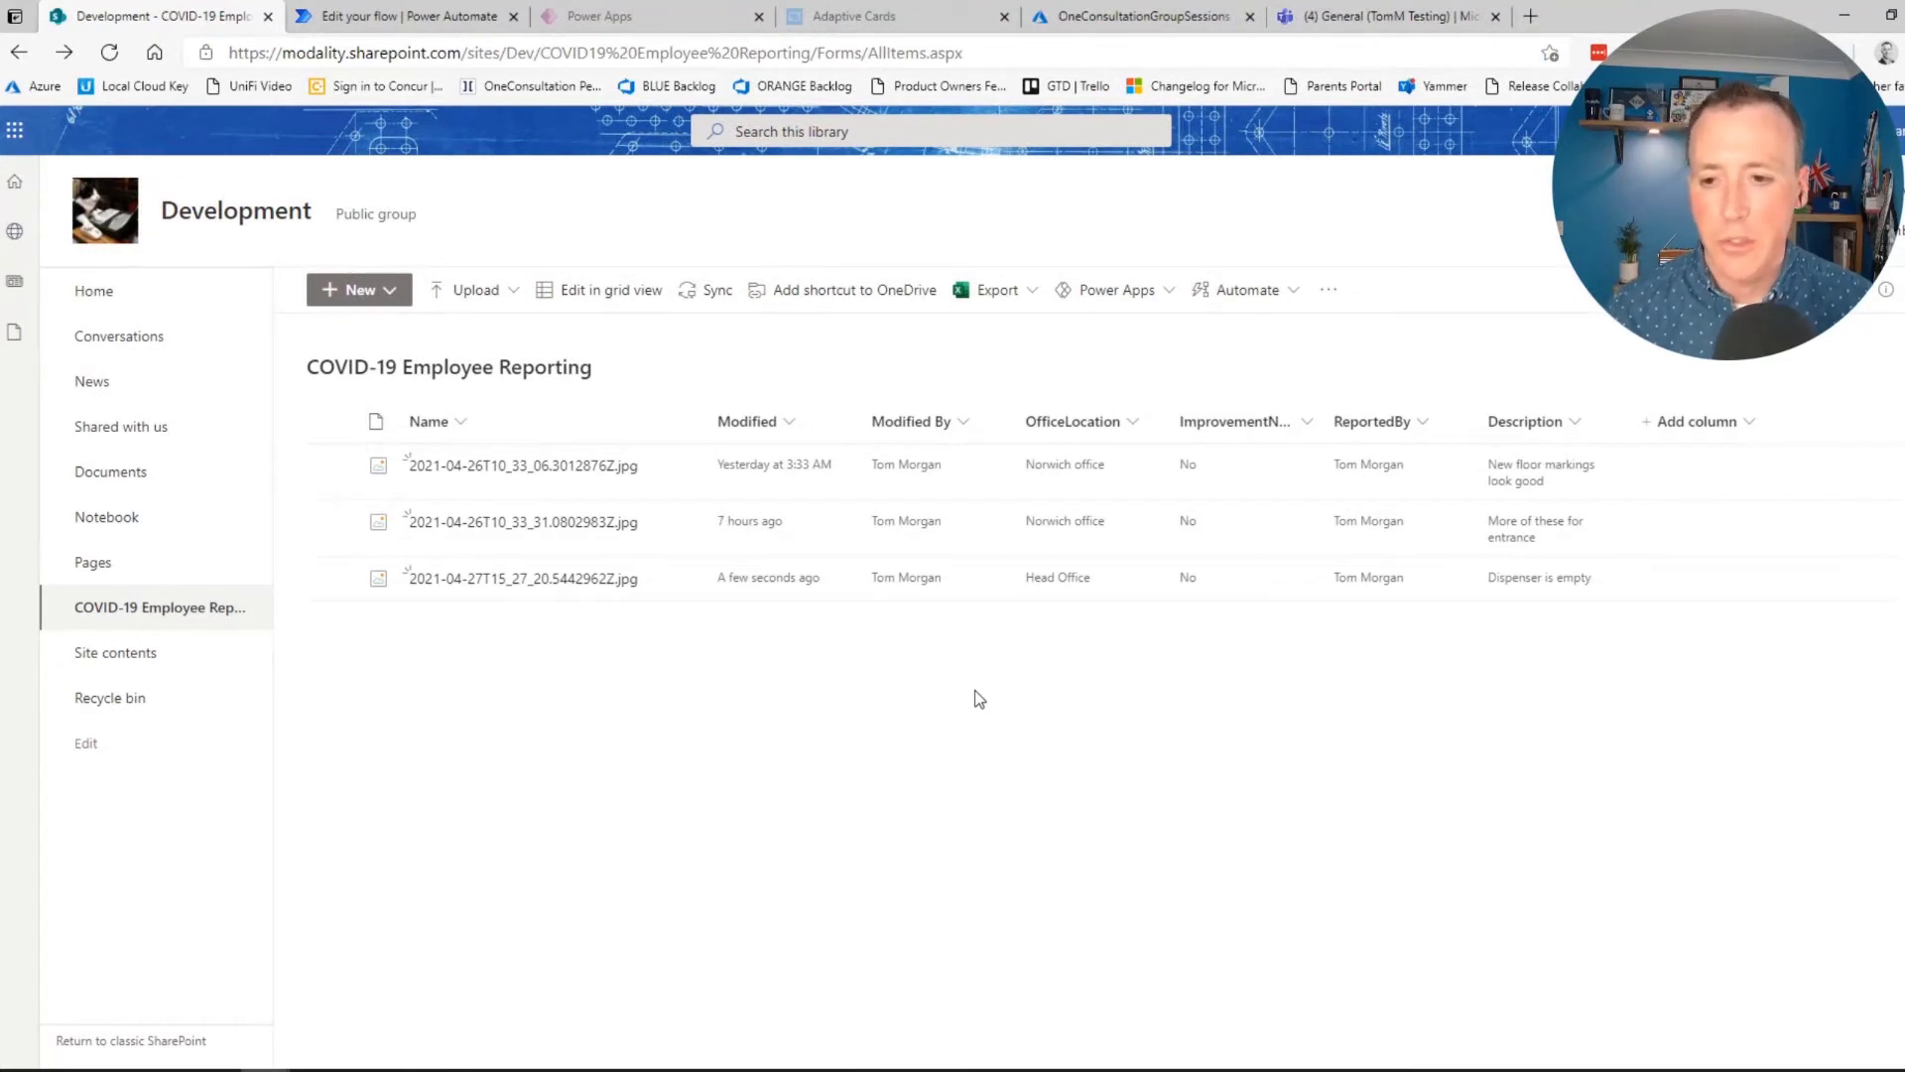
Switch to Power Apps and start a new app from SharePoint data
click(667, 30)
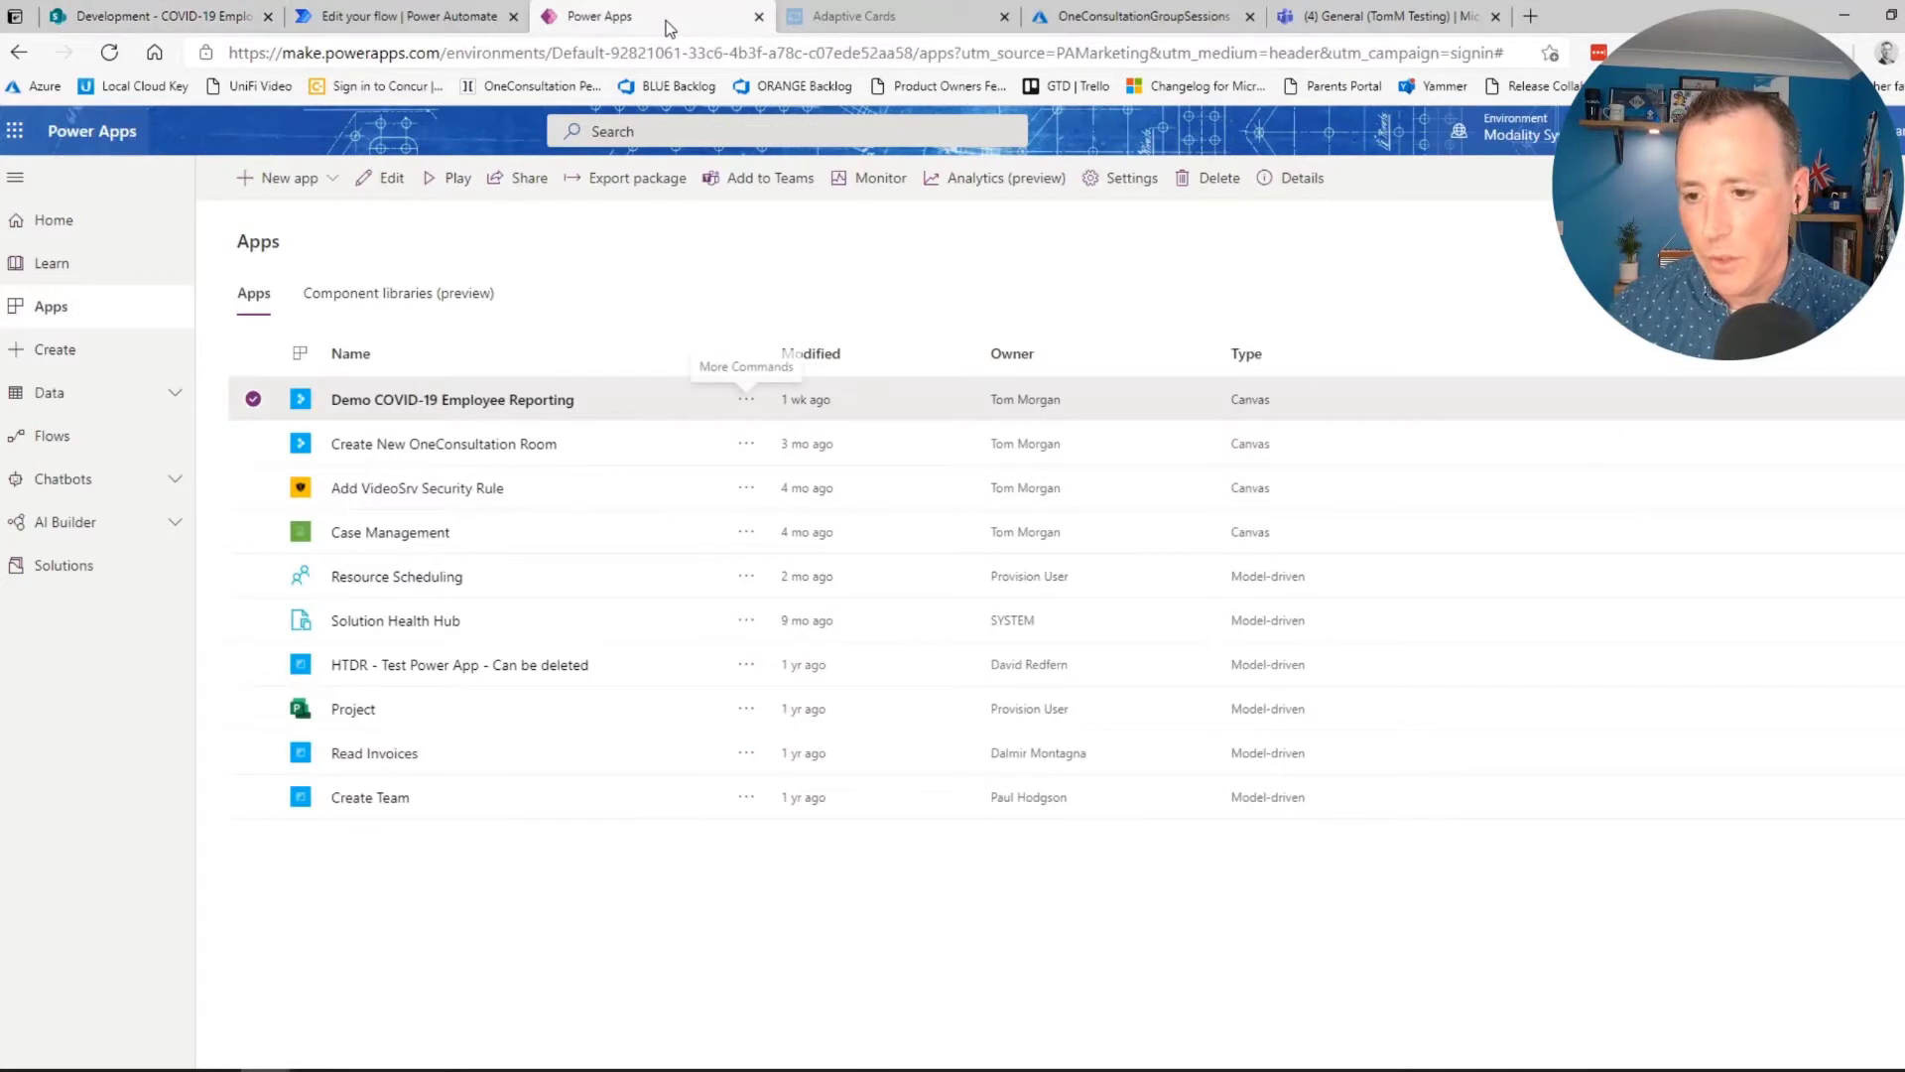
click(325, 182)
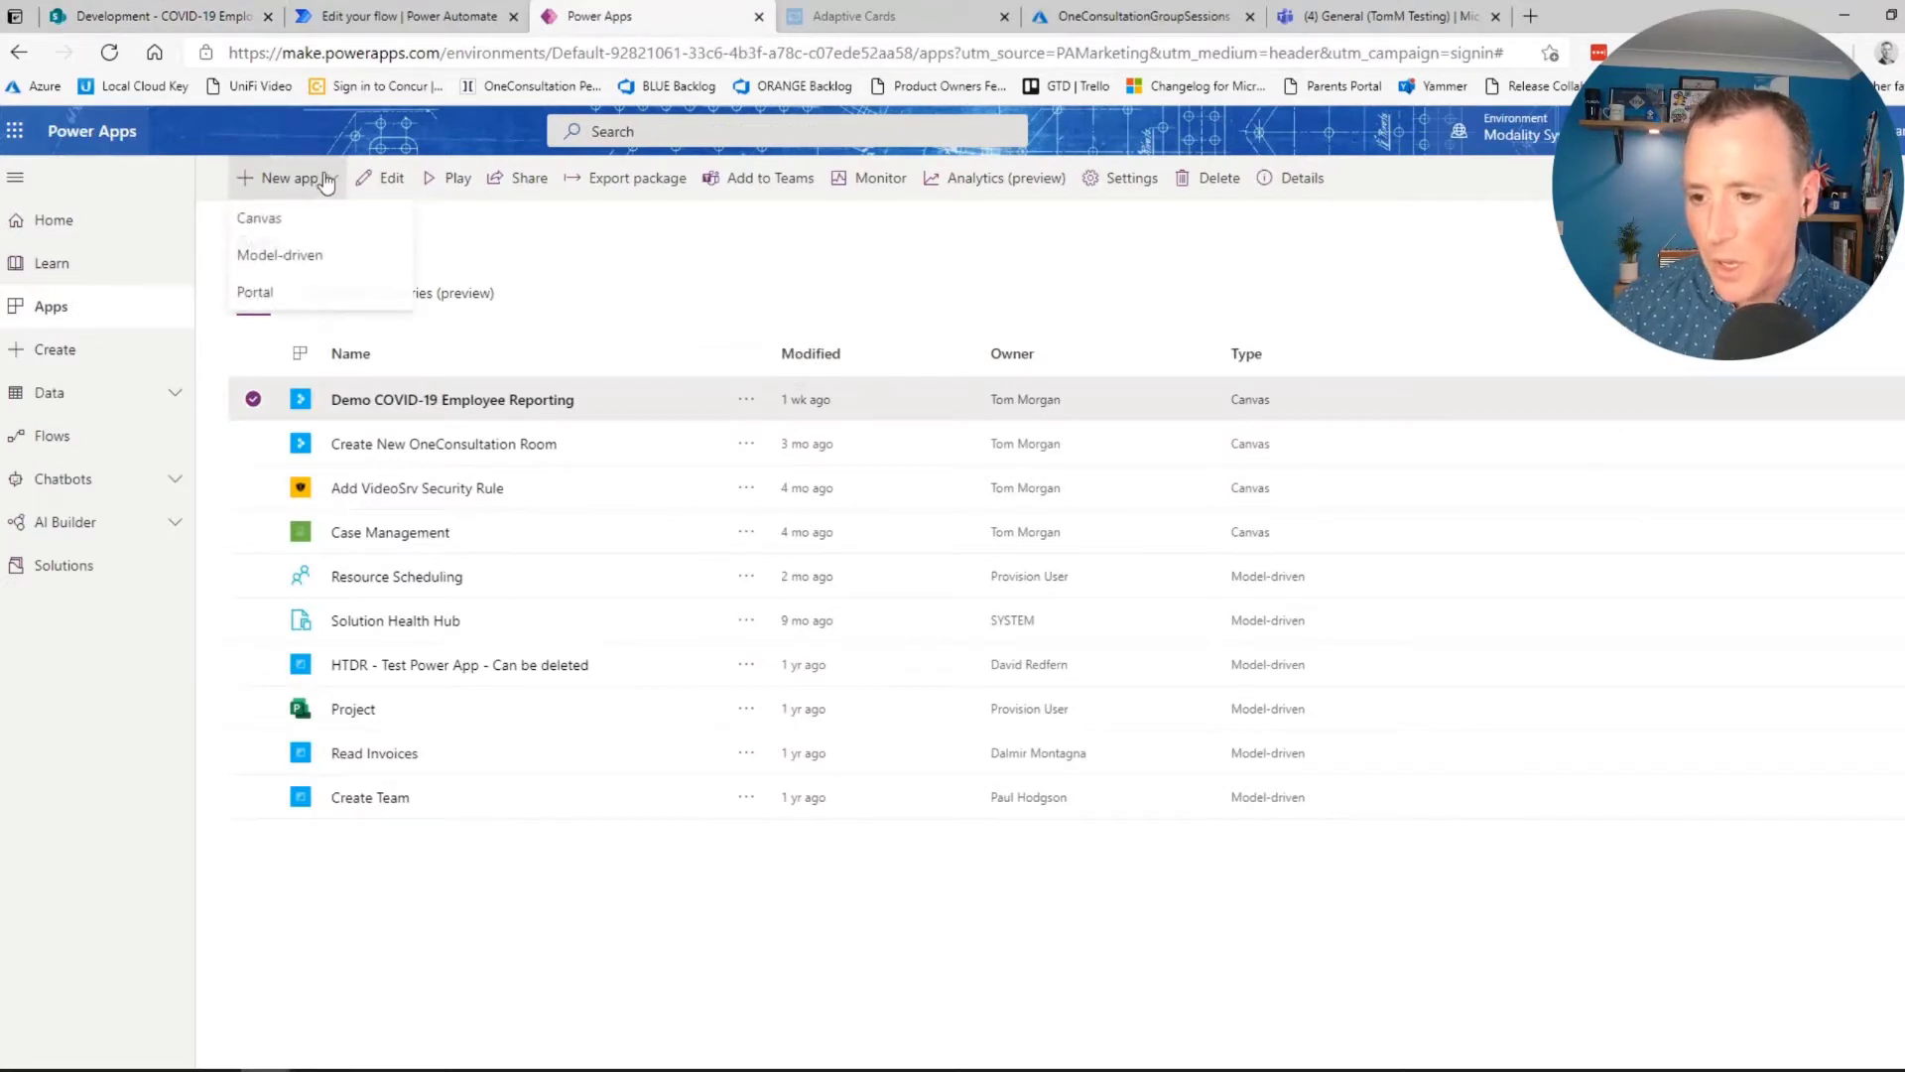
click(158, 222)
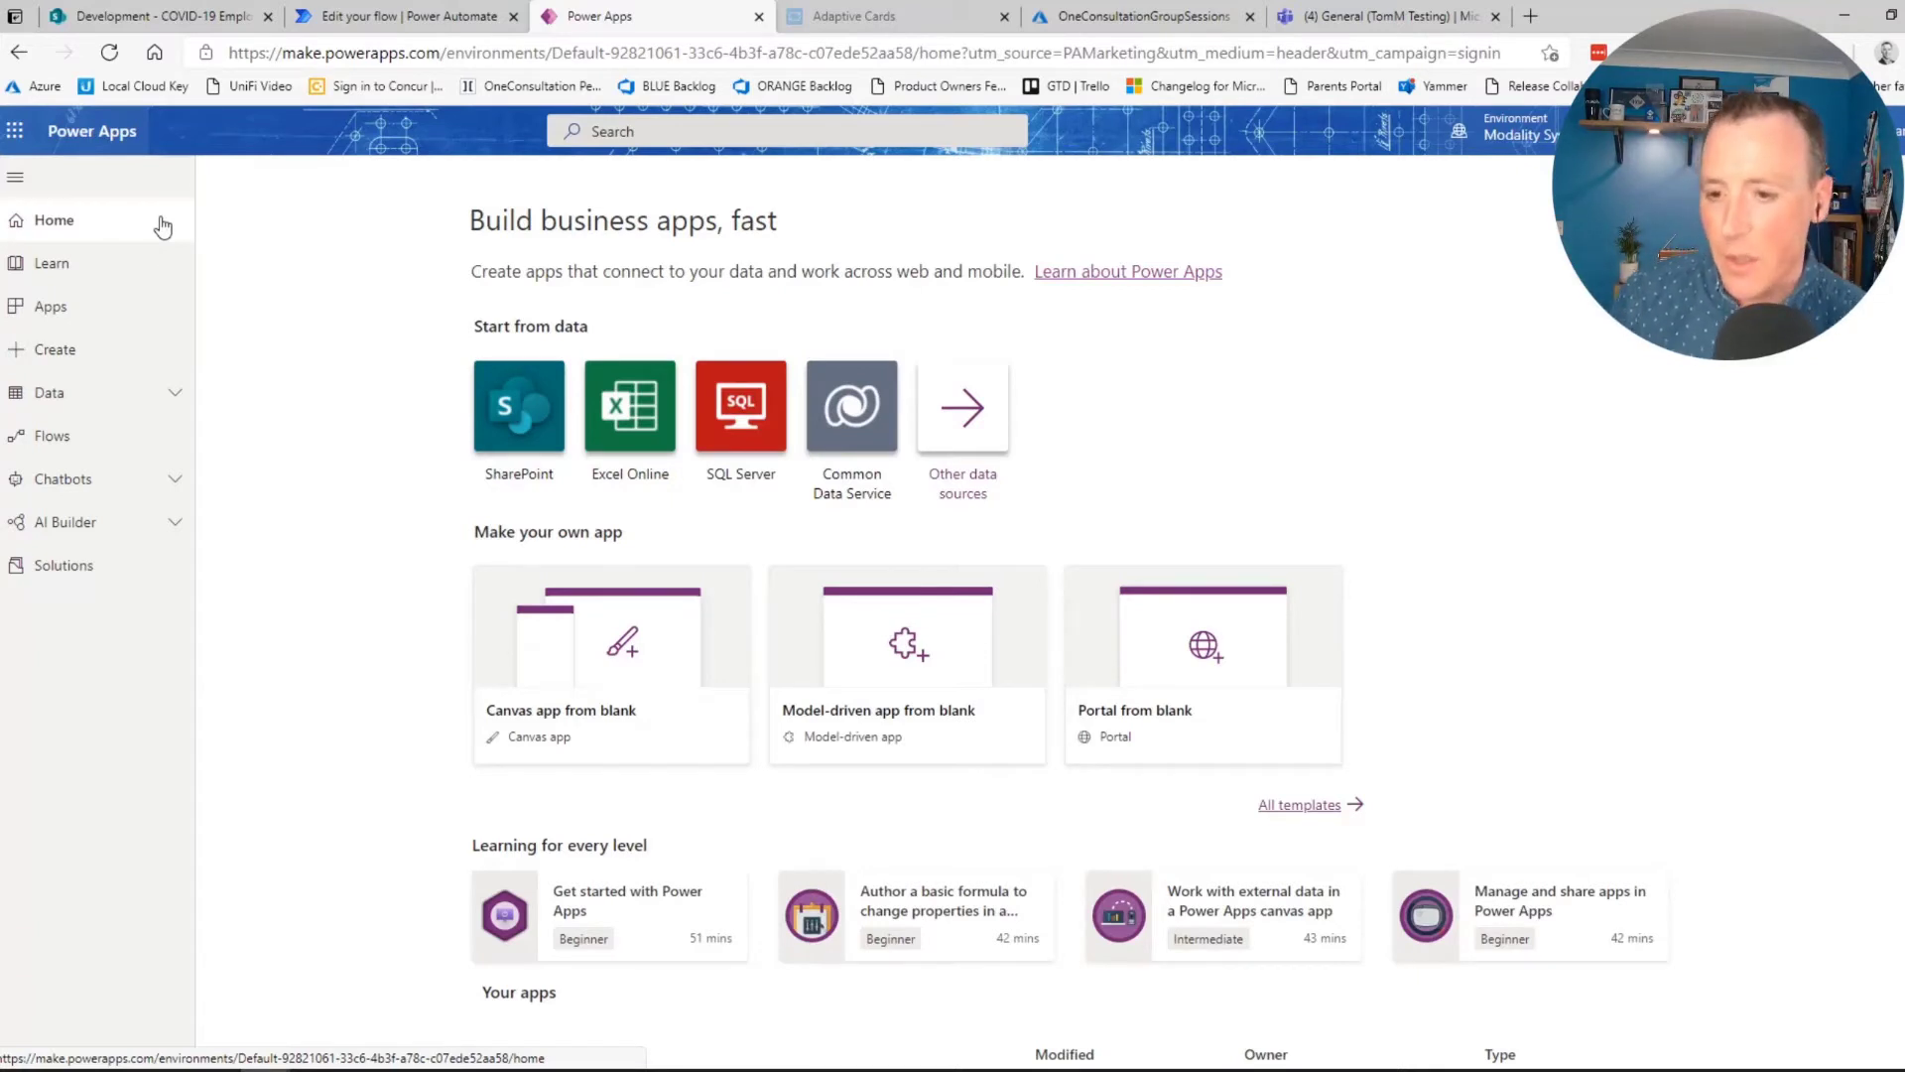
click(509, 399)
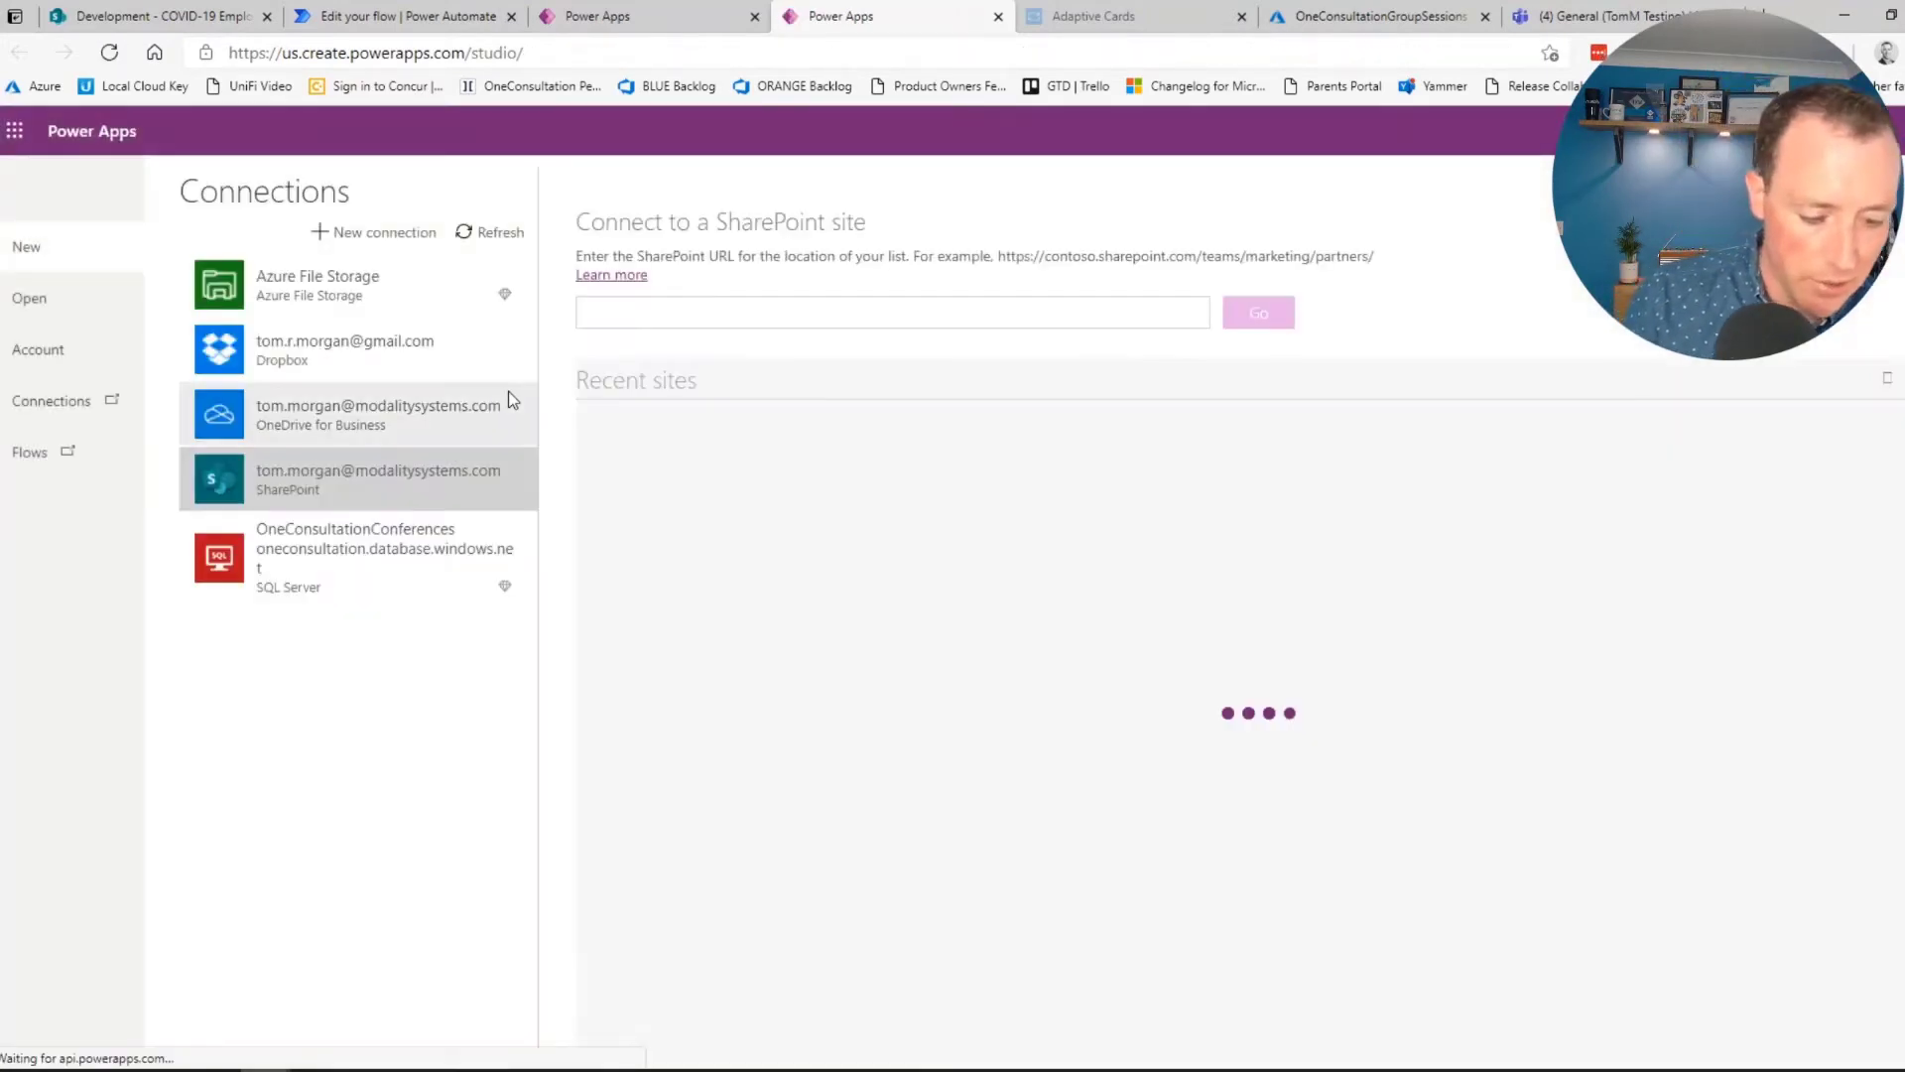
Connect the new app to the COVID-19 Employee Reporting library on the Development SharePoint site
click(707, 307)
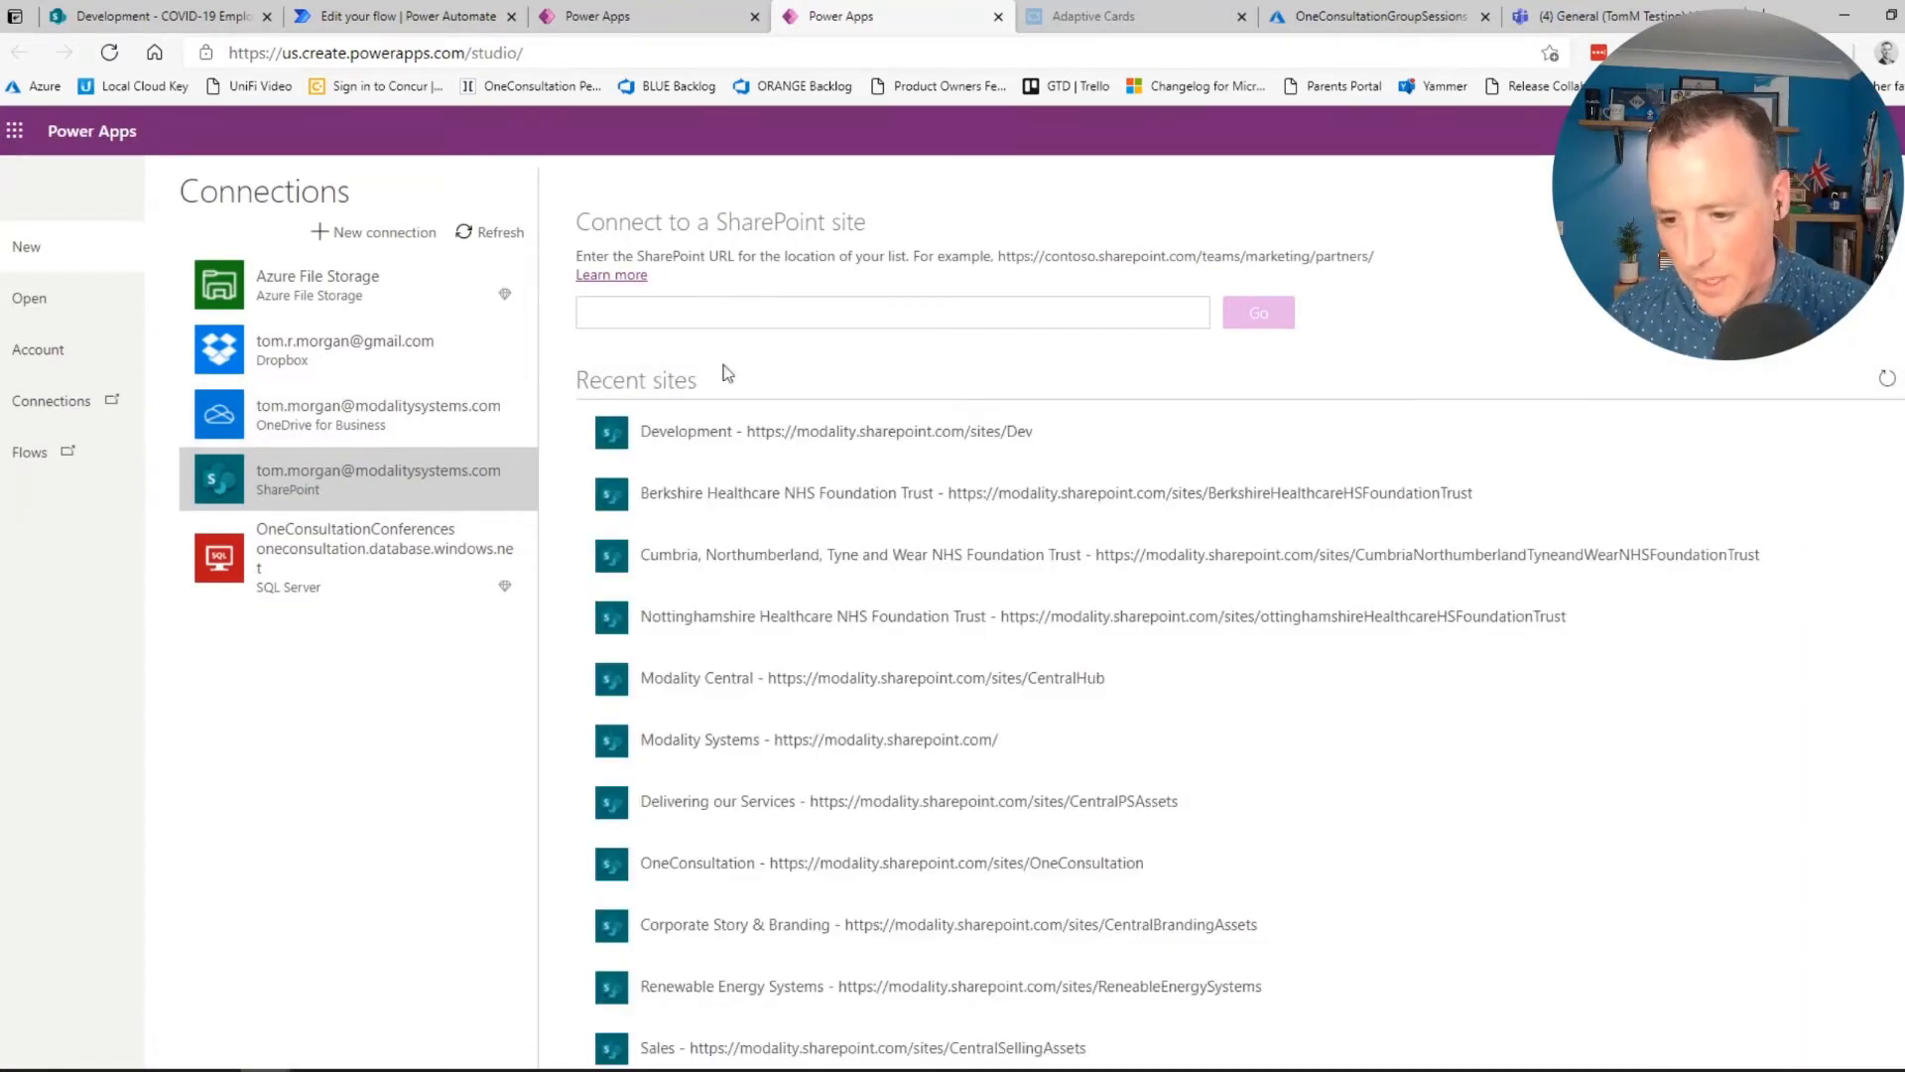
click(748, 435)
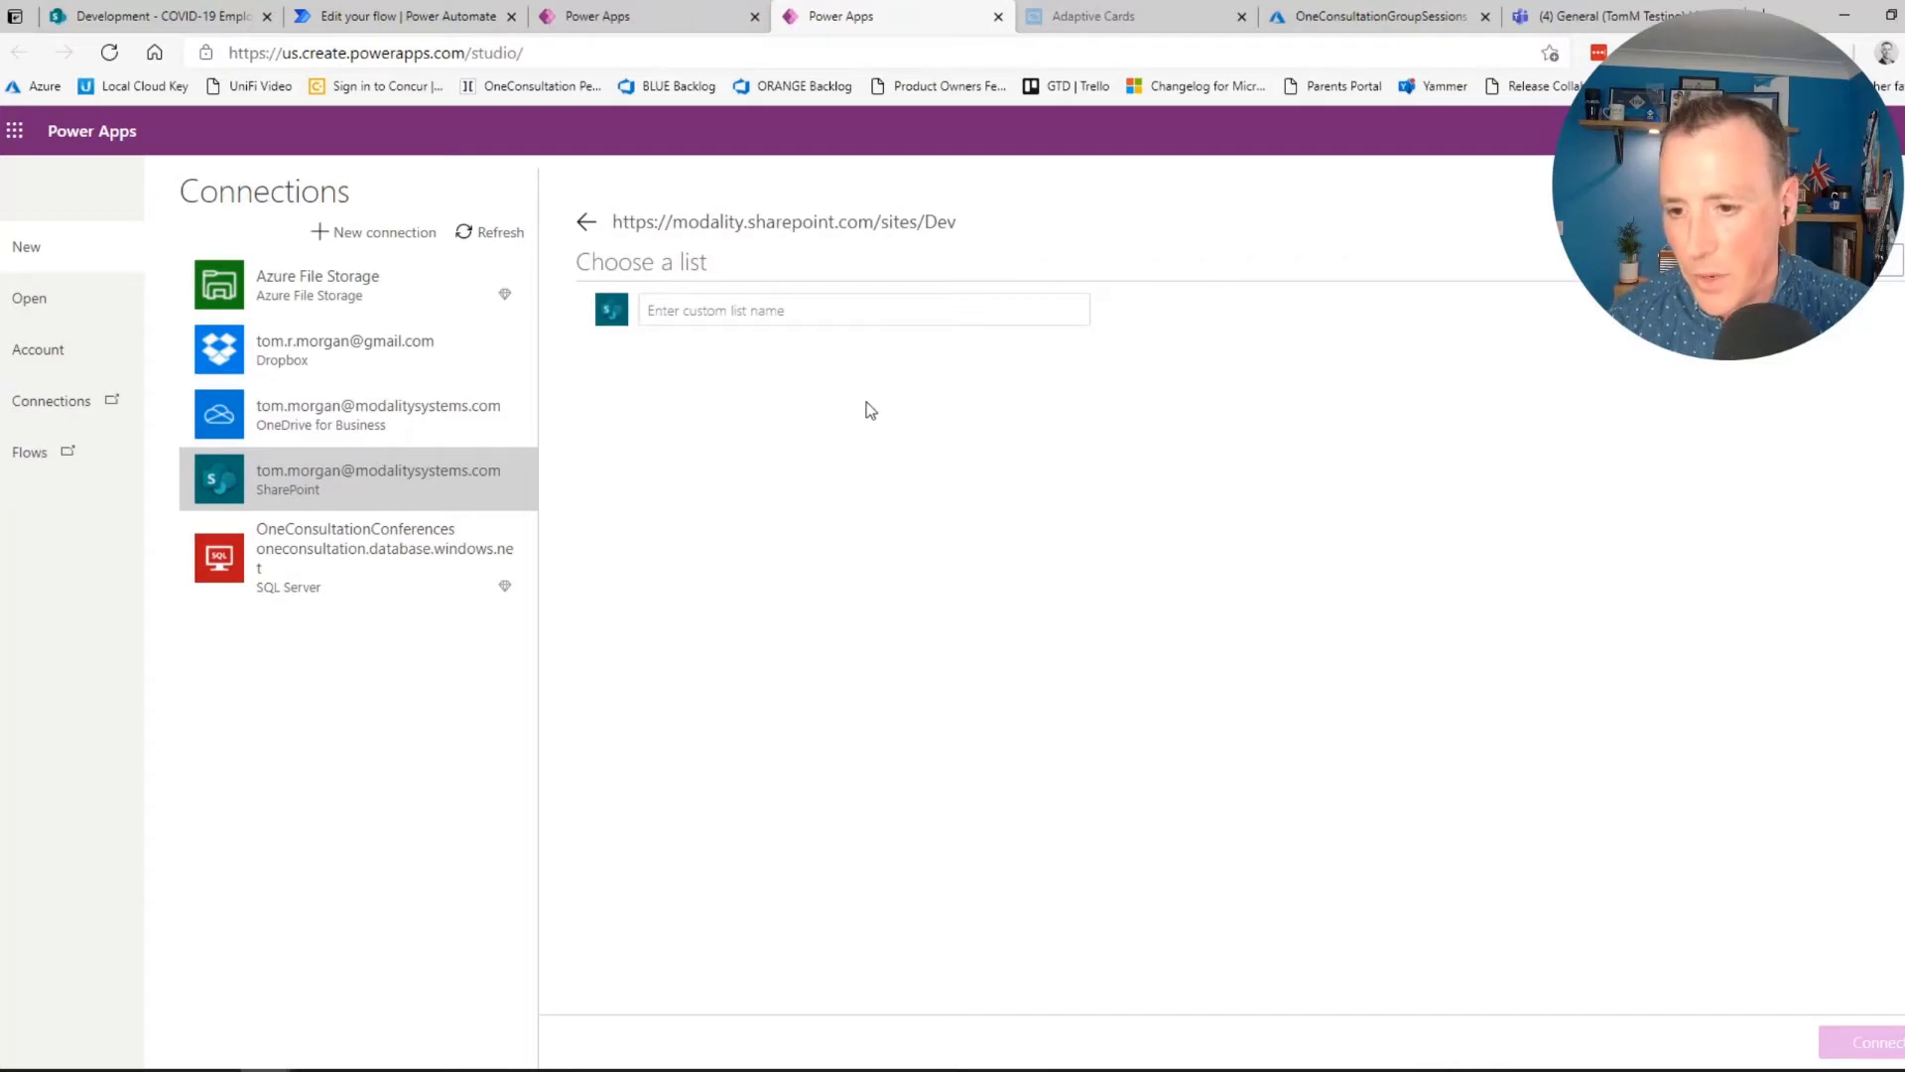
text(COVID-19 Employee Reporting)
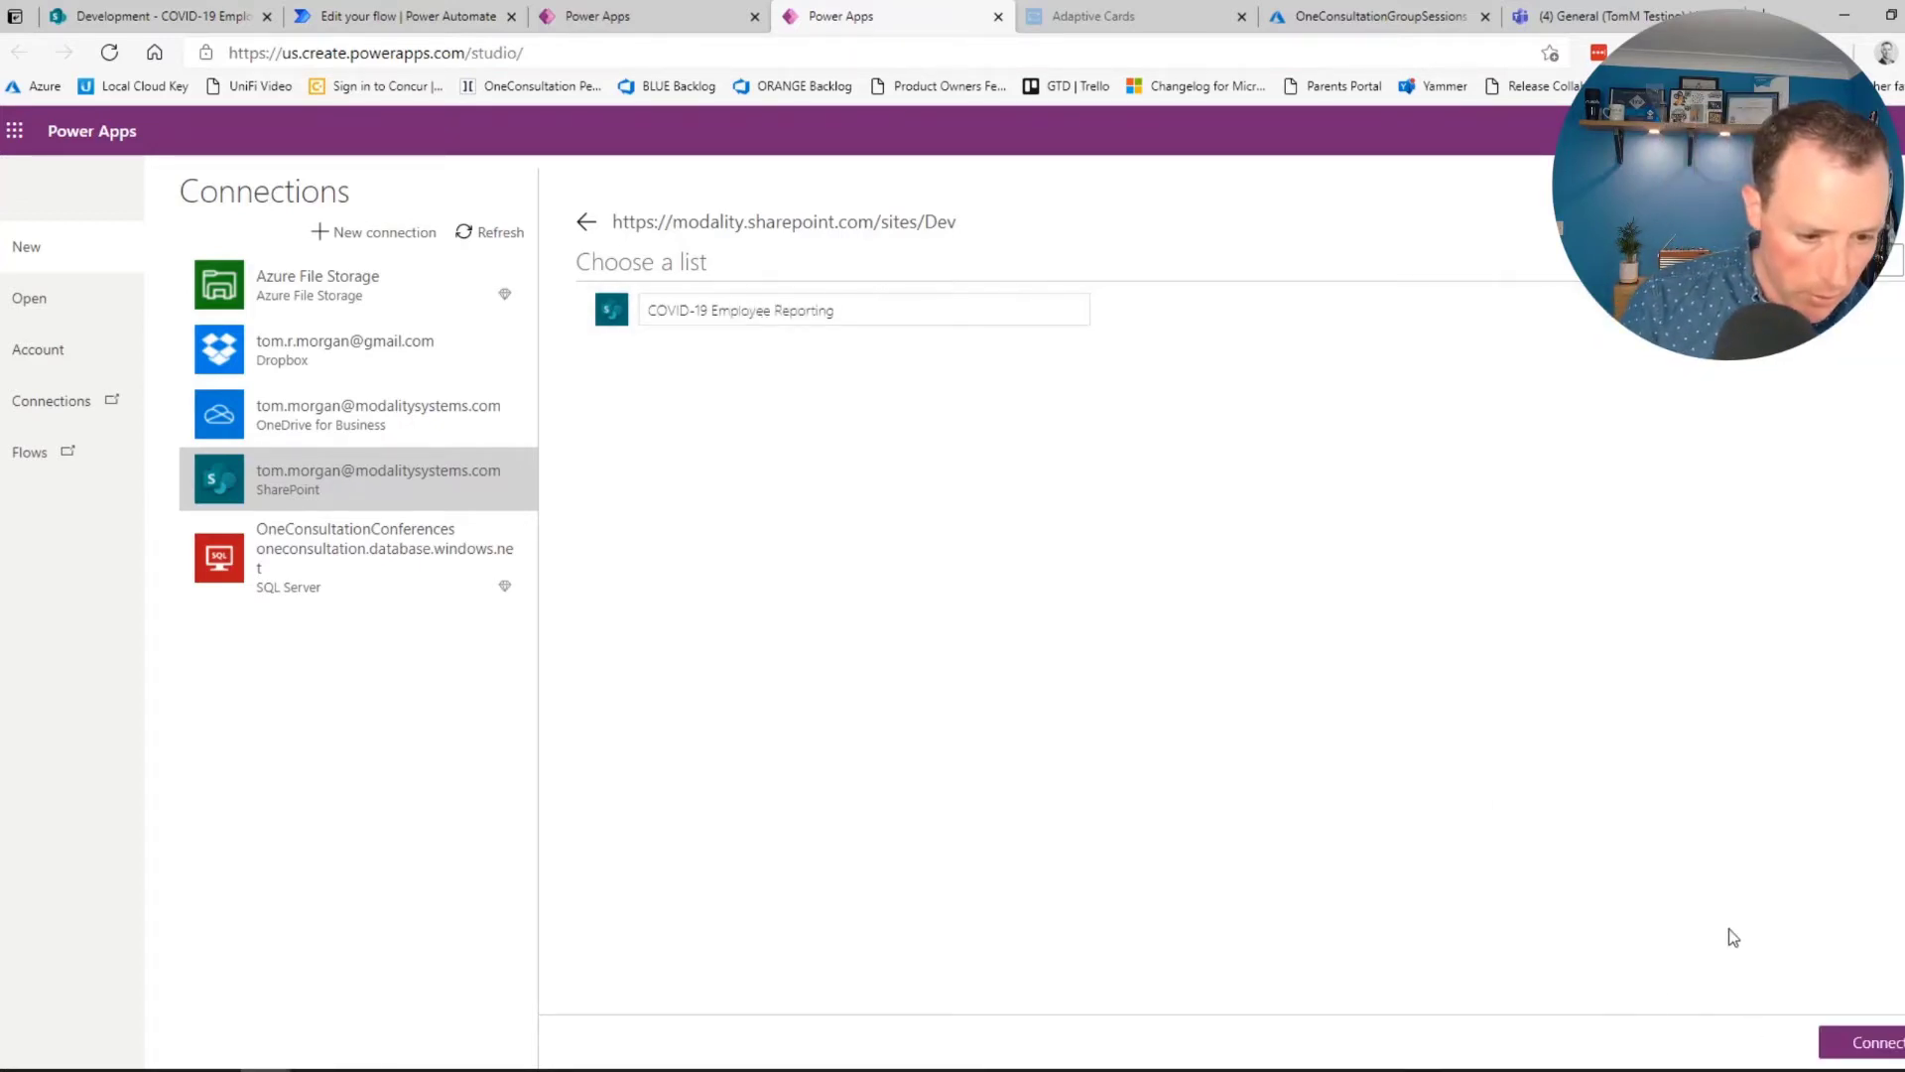
click(1834, 1040)
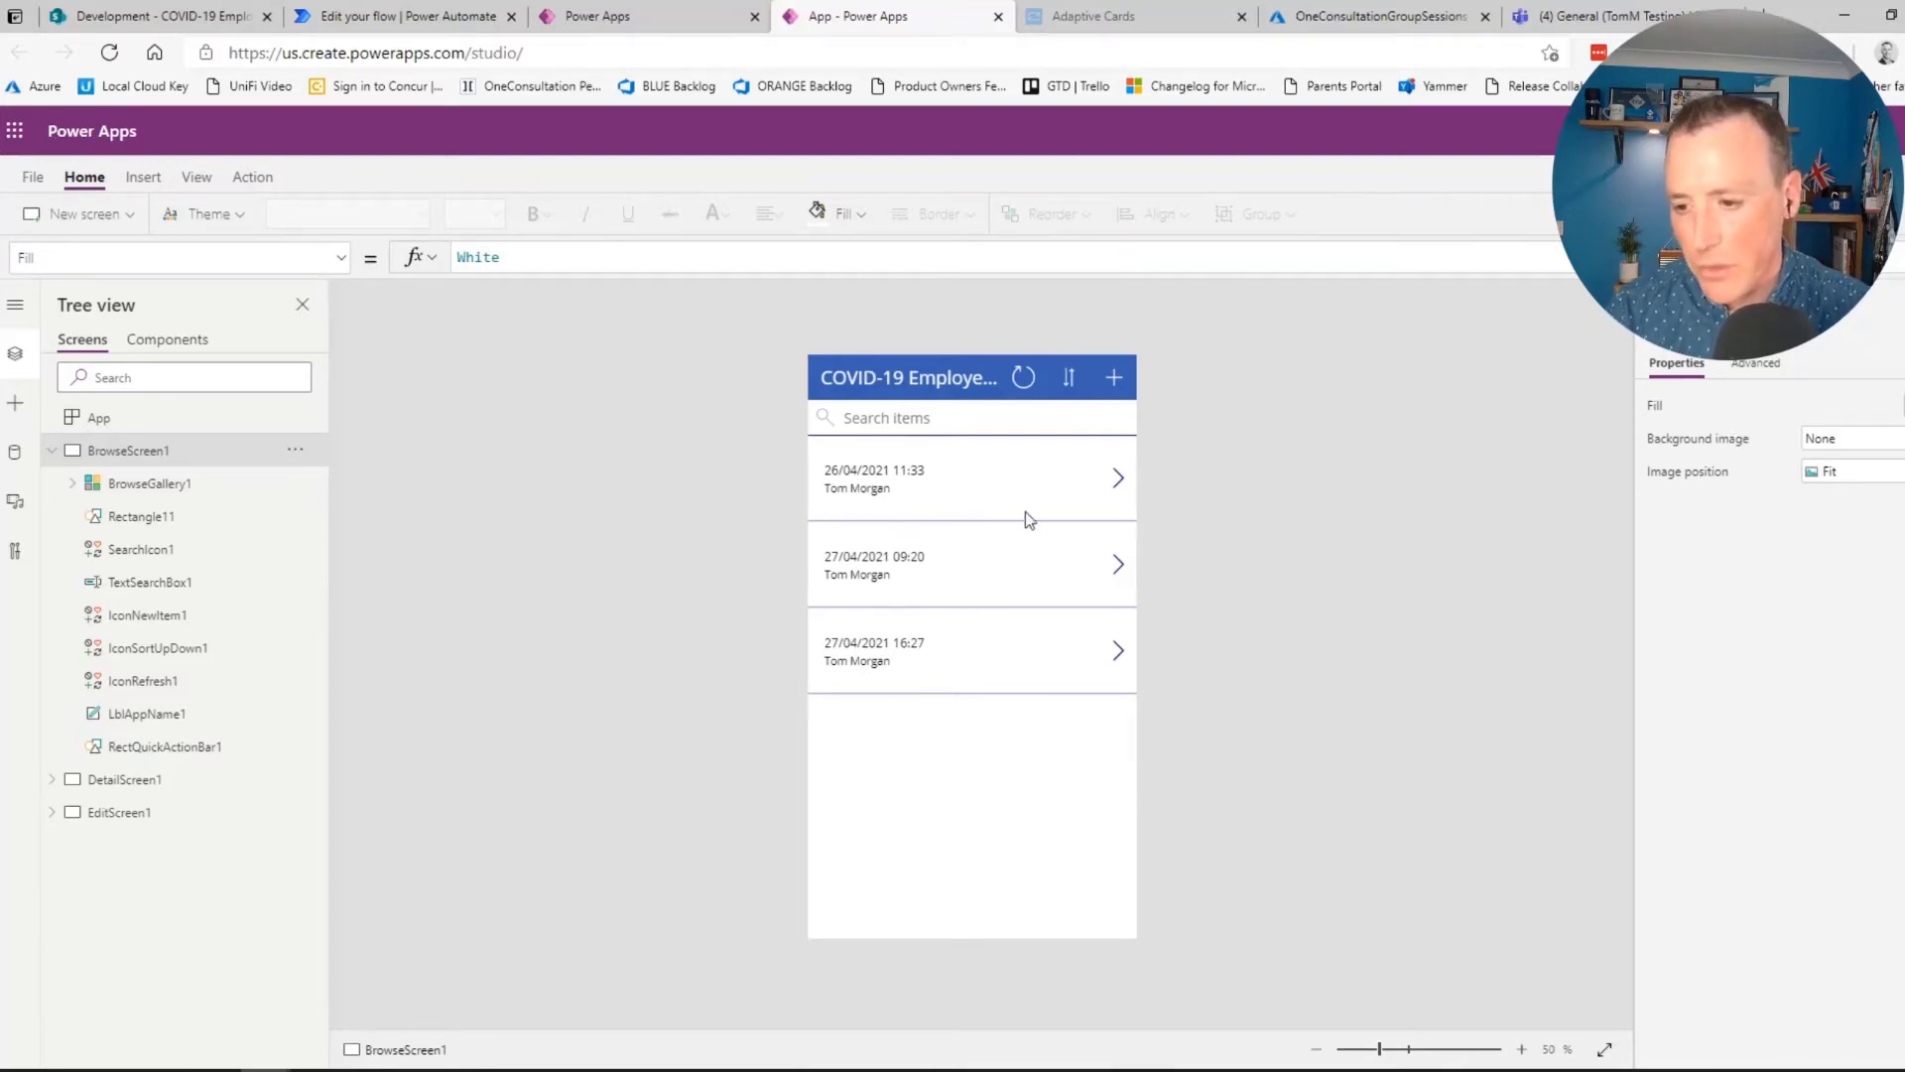
Review the generated DetailScreen1 and EditScreen1 layouts and return to BrowseScreen1
click(84, 780)
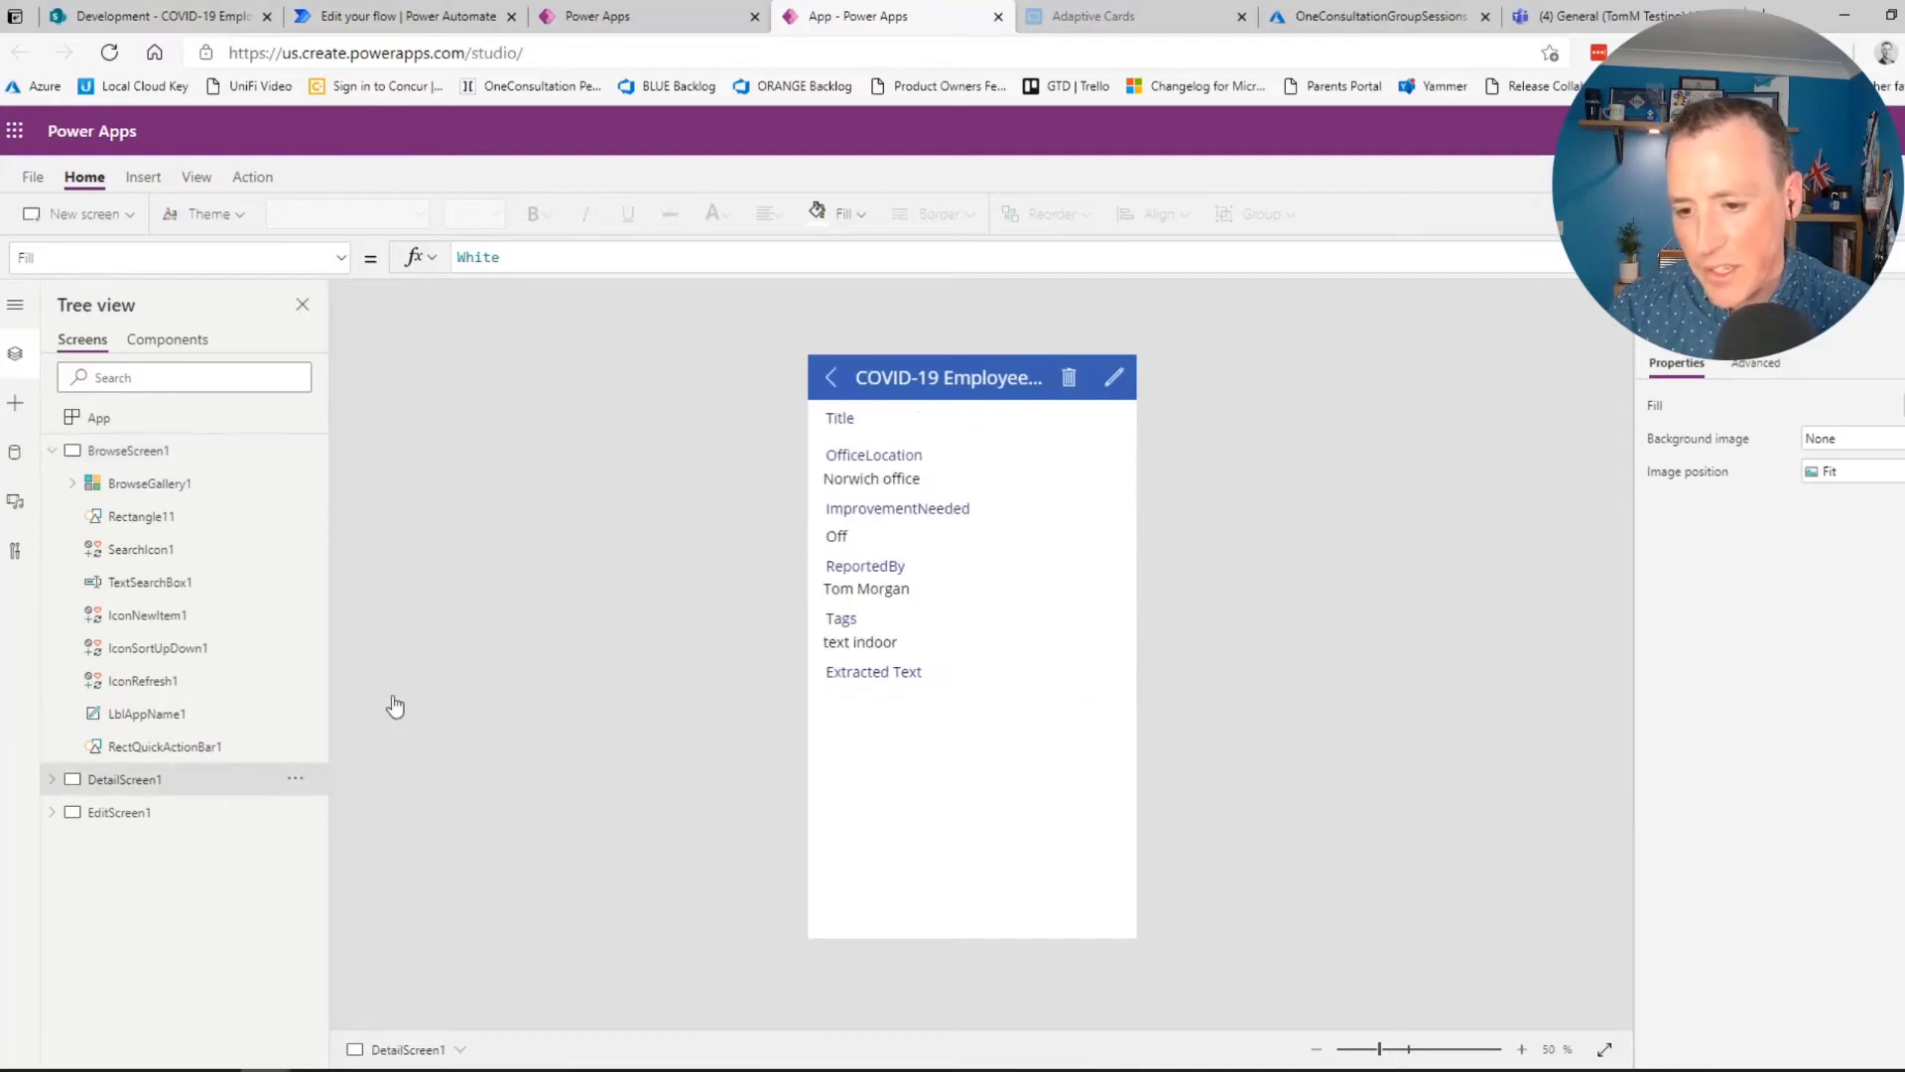
click(164, 814)
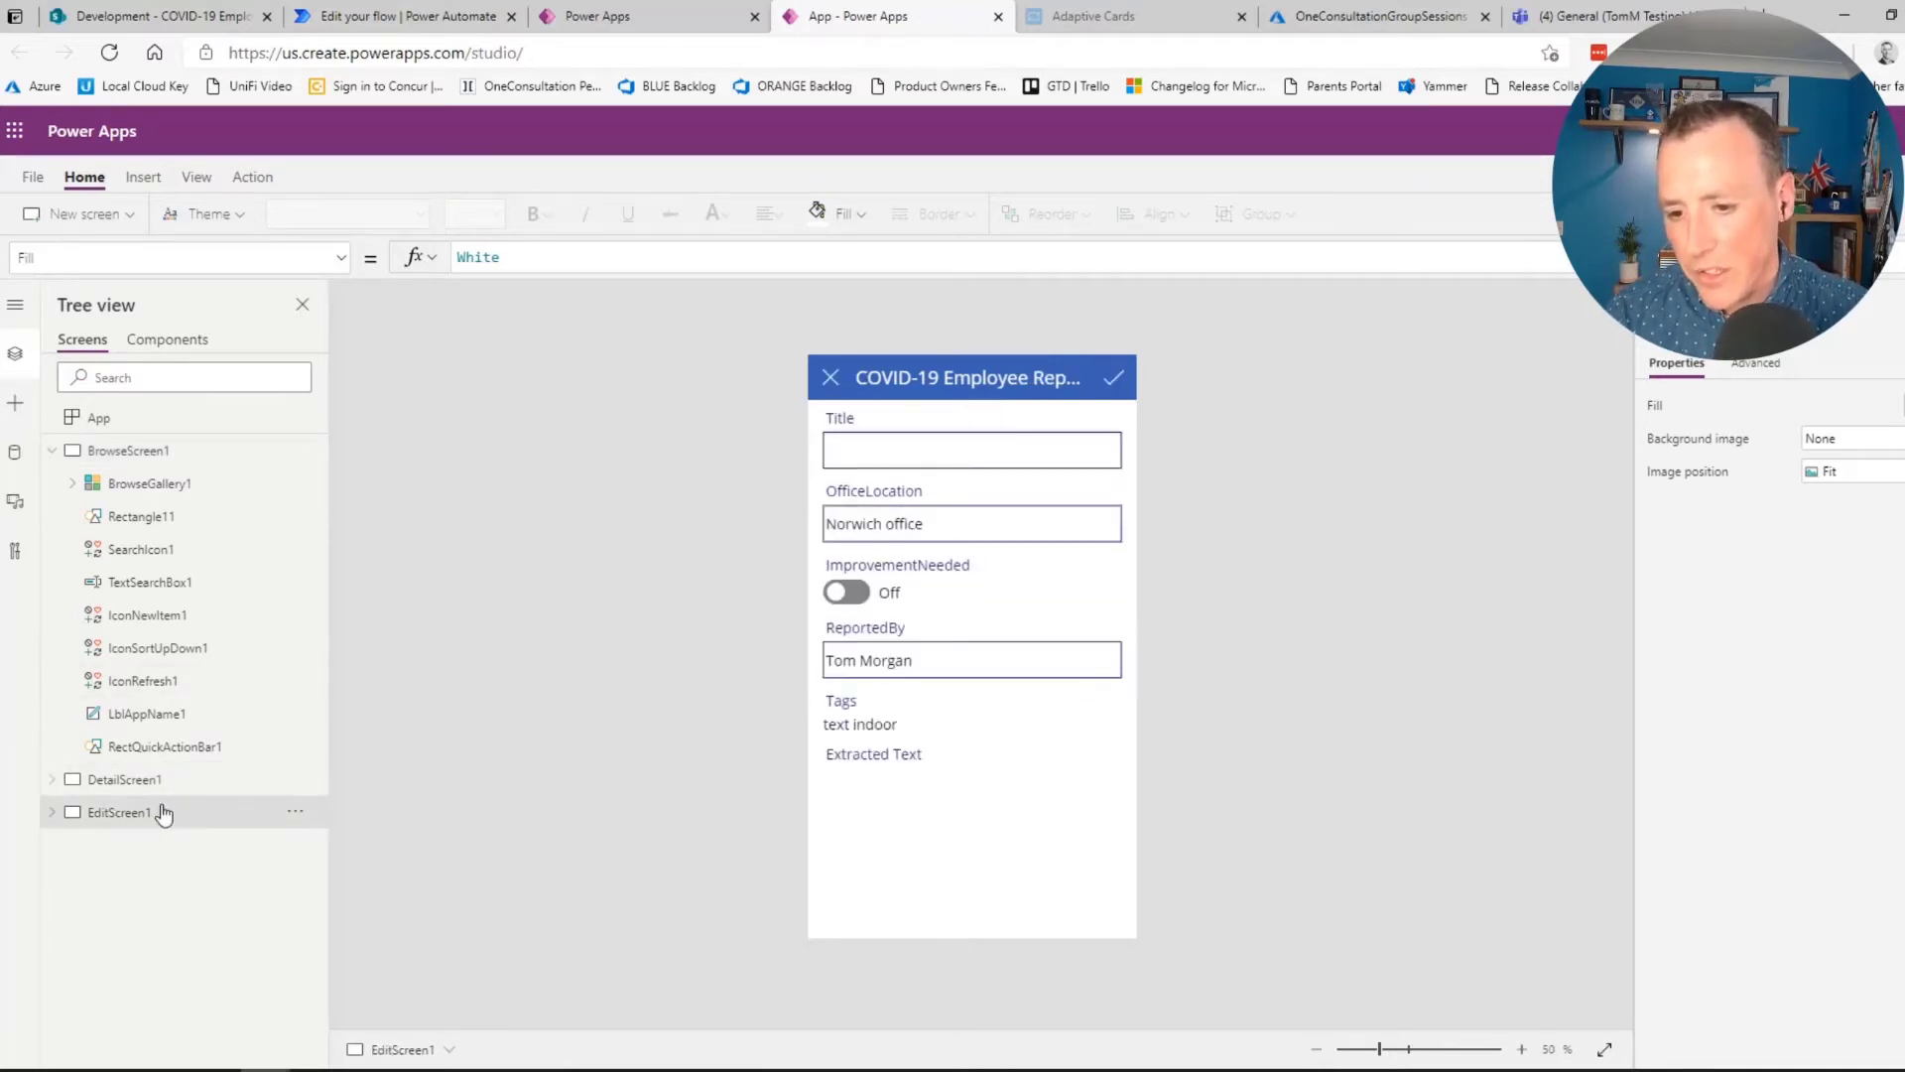
click(127, 452)
Set the Text property of the browse gallery's Body1 label to ThisItem.Description
click(856, 490)
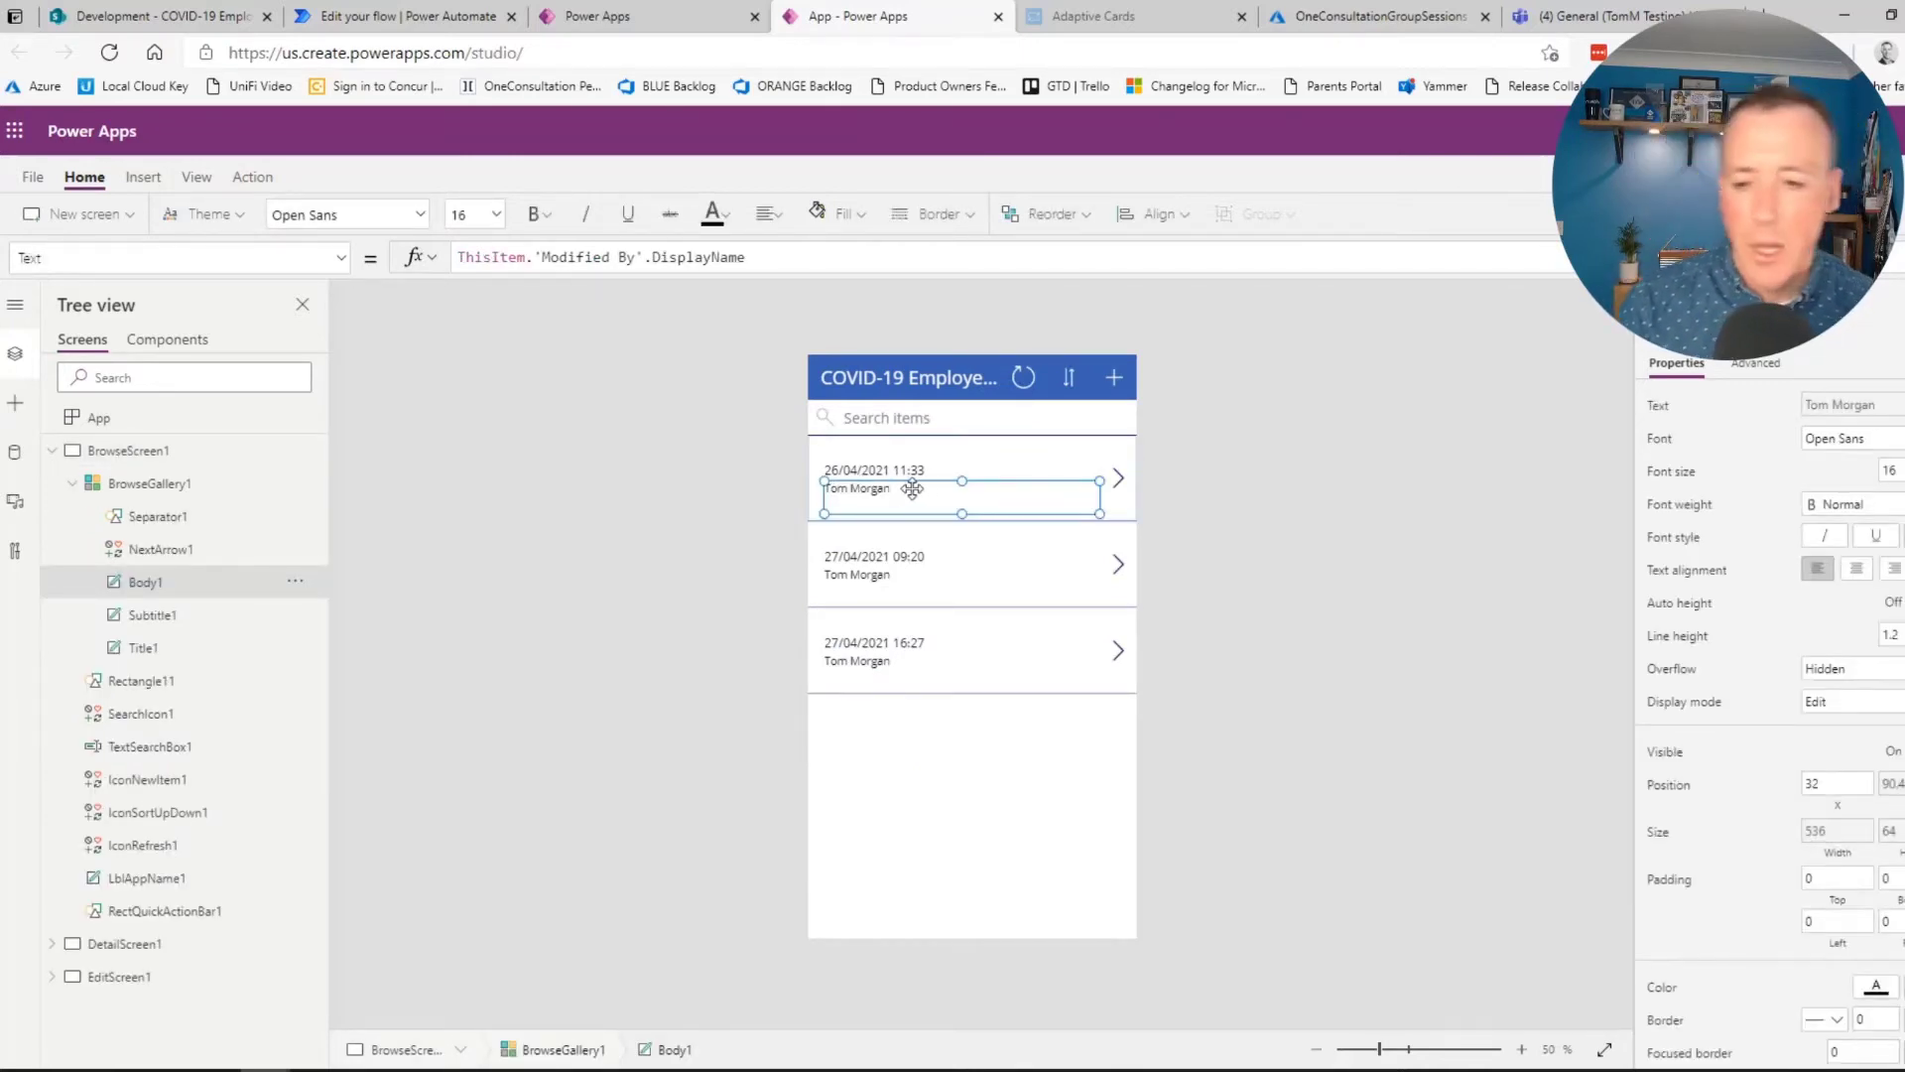
click(1755, 367)
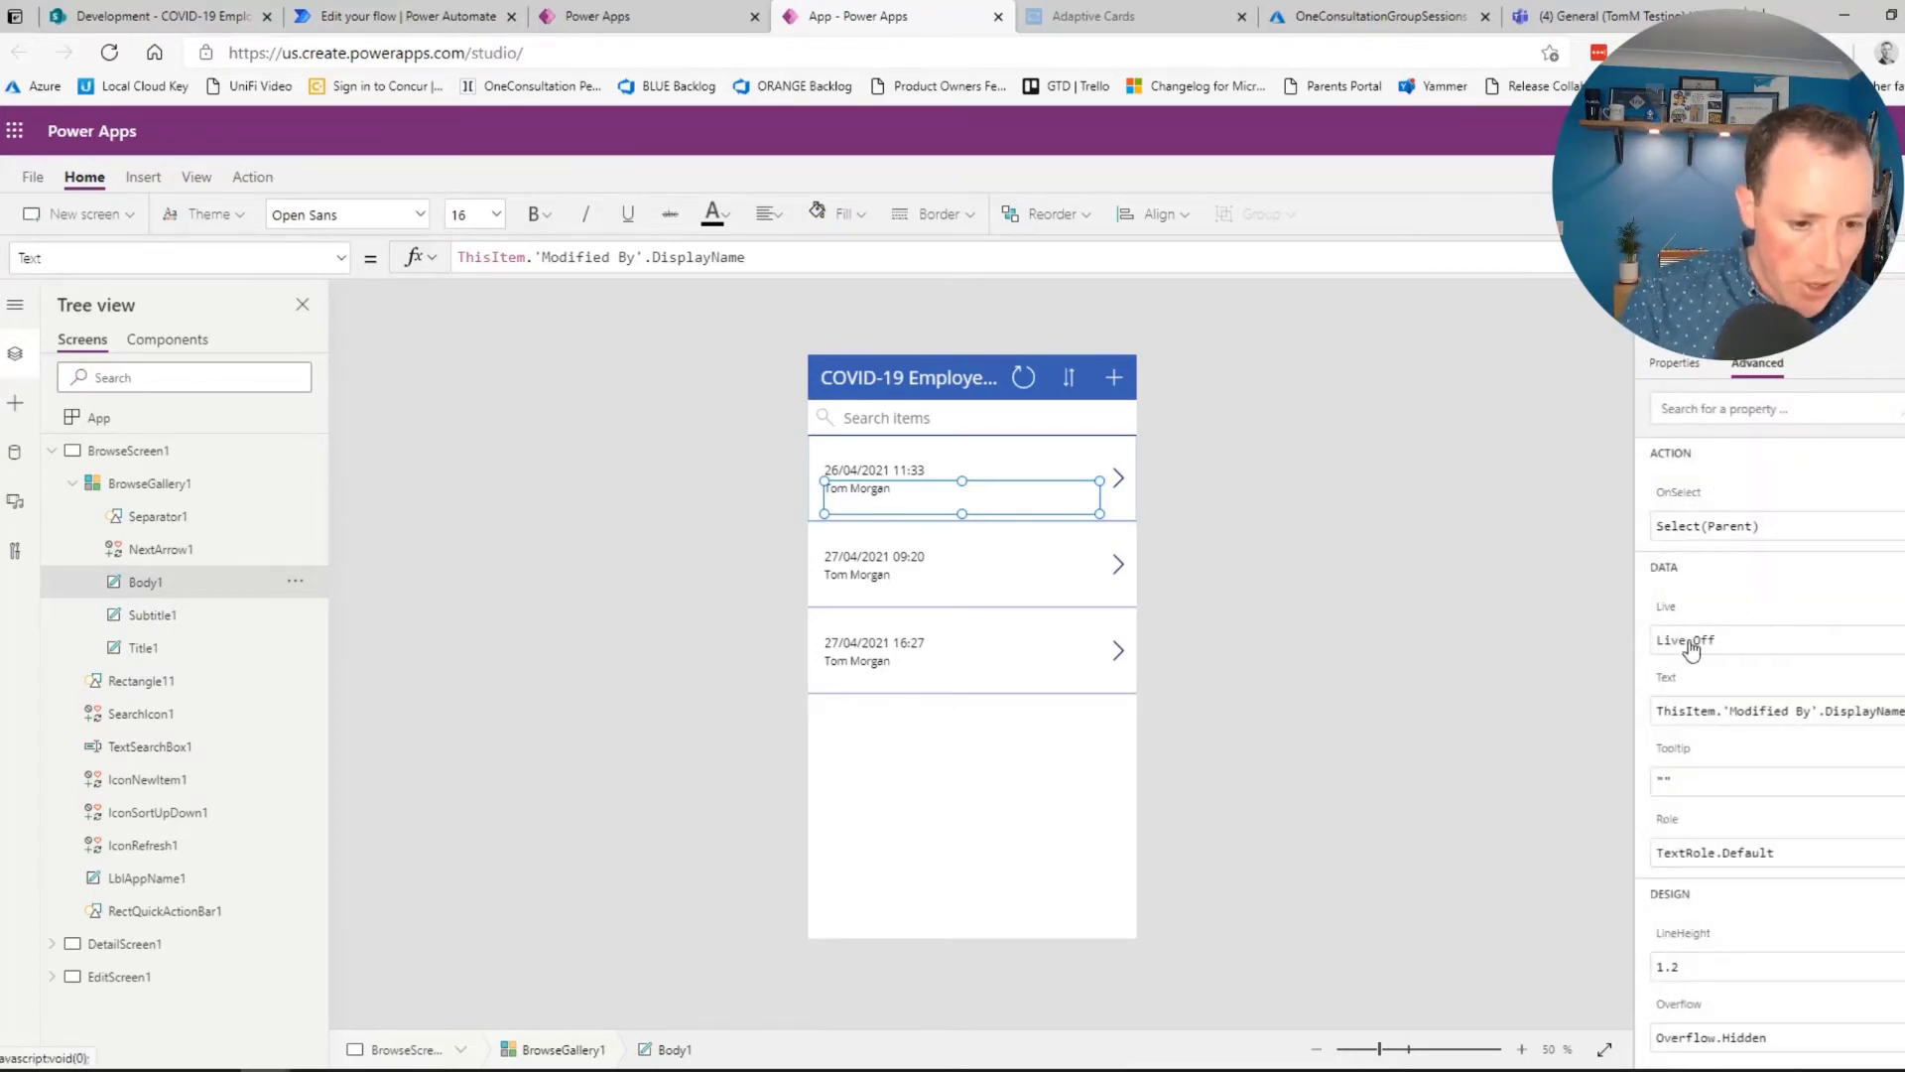
click(1727, 713)
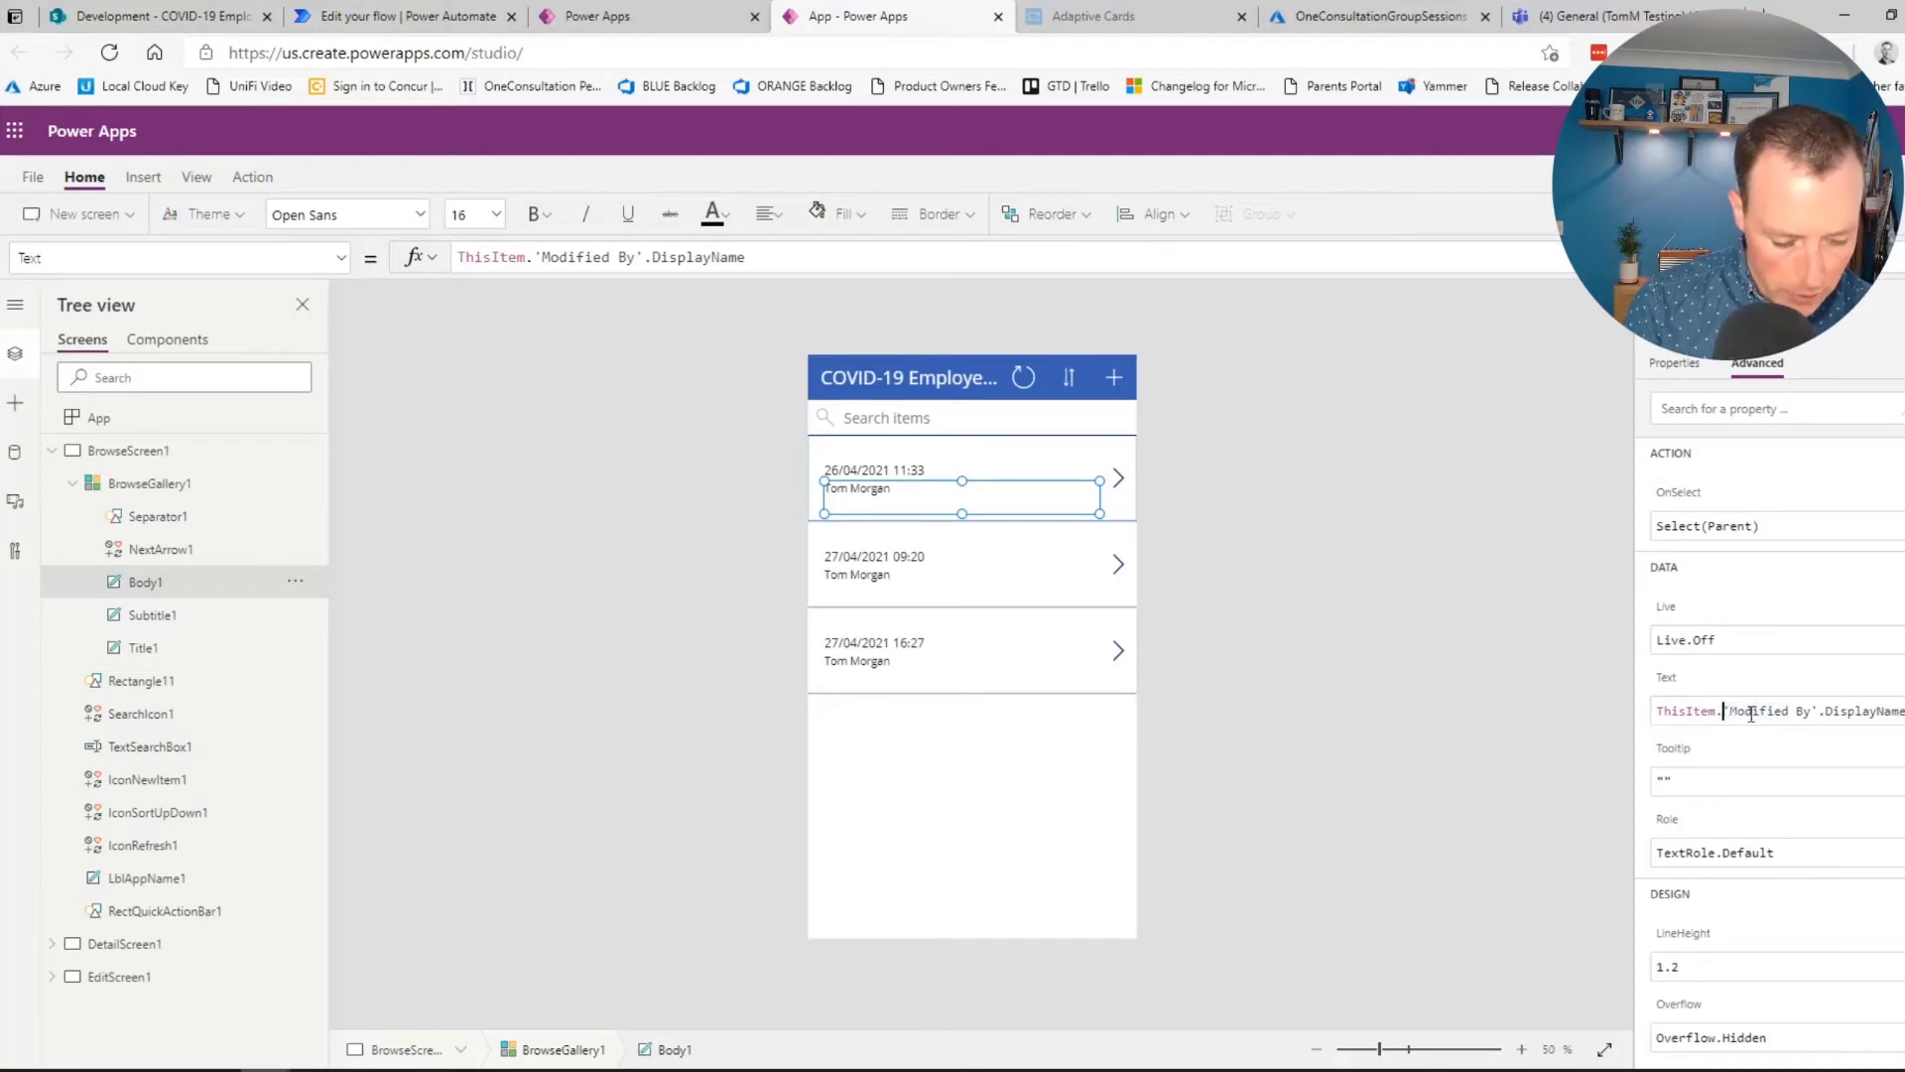
key(shift+End)
key(Delete)
text(des)
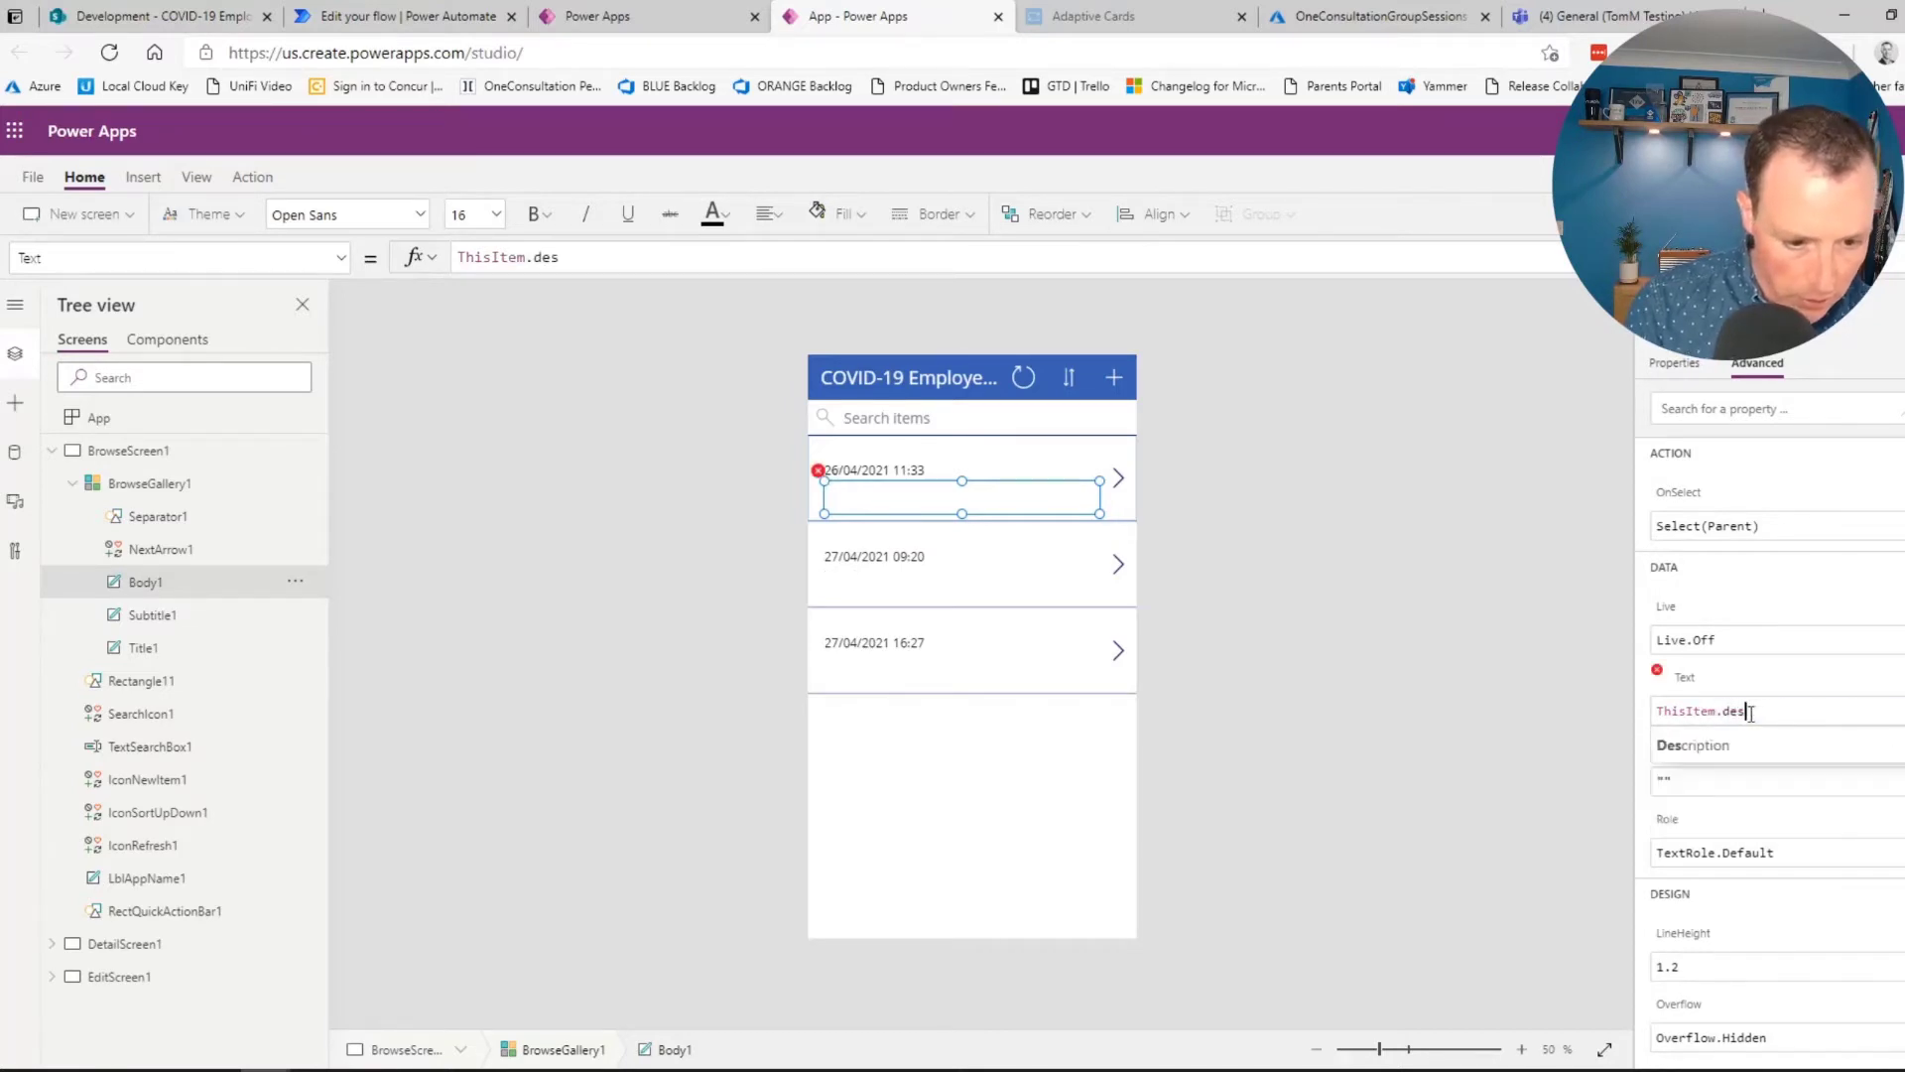
click(1745, 744)
scroll(1786, 700, down, 3)
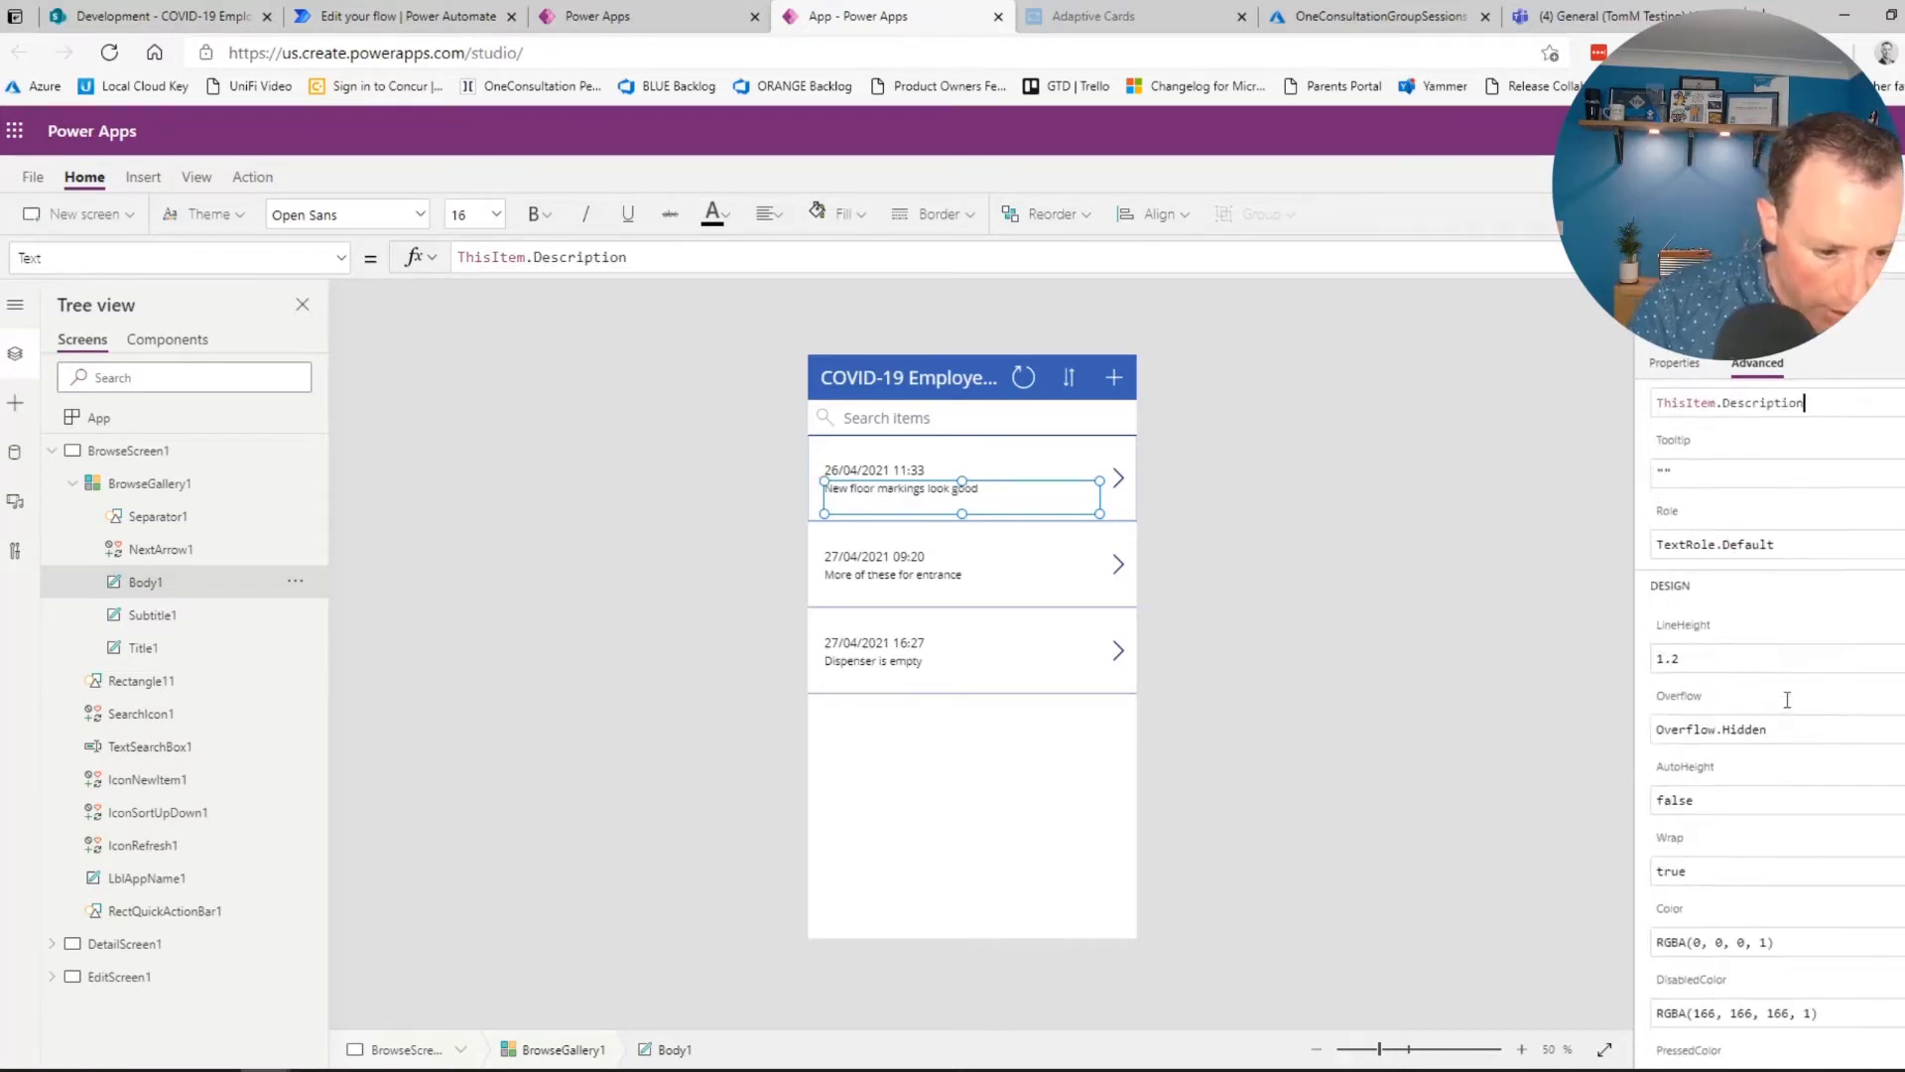
click(1286, 589)
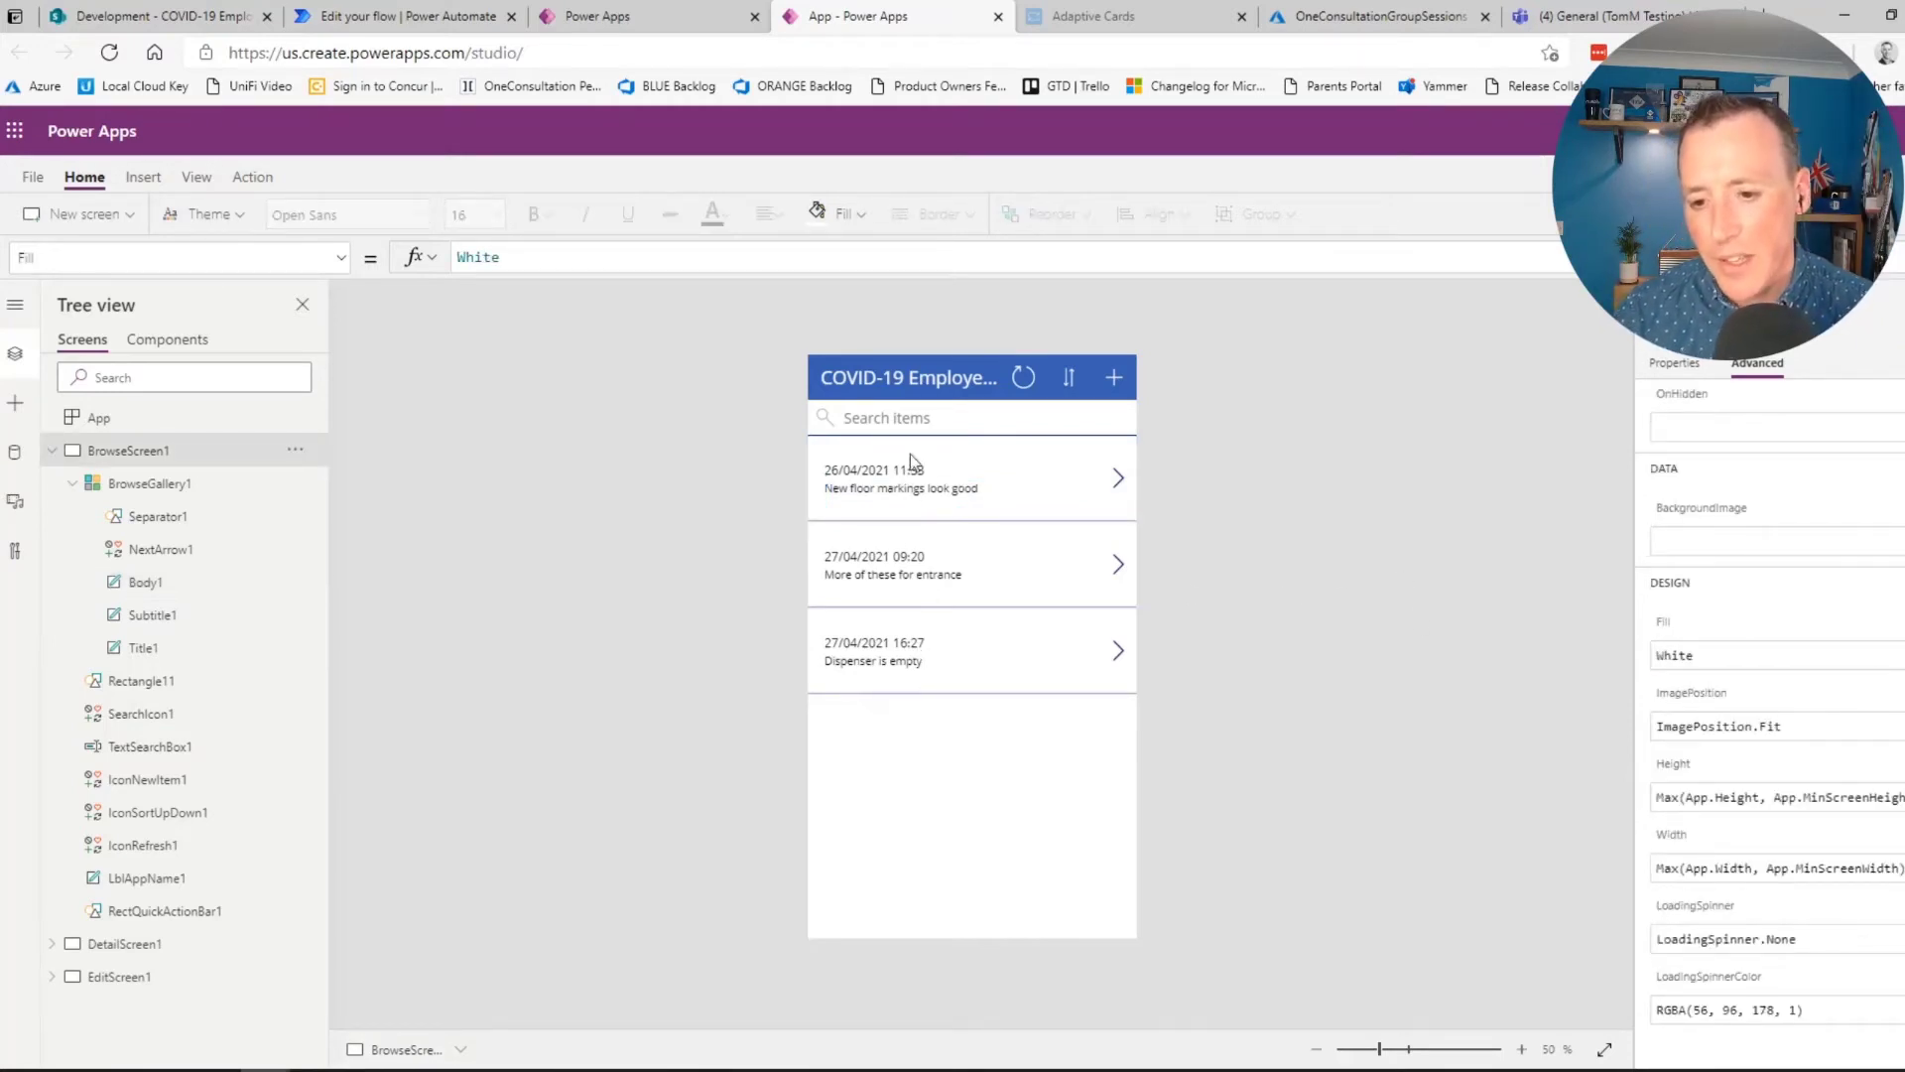
Delete the Extracted Text and Title cards from the form on DetailScreen1
click(123, 945)
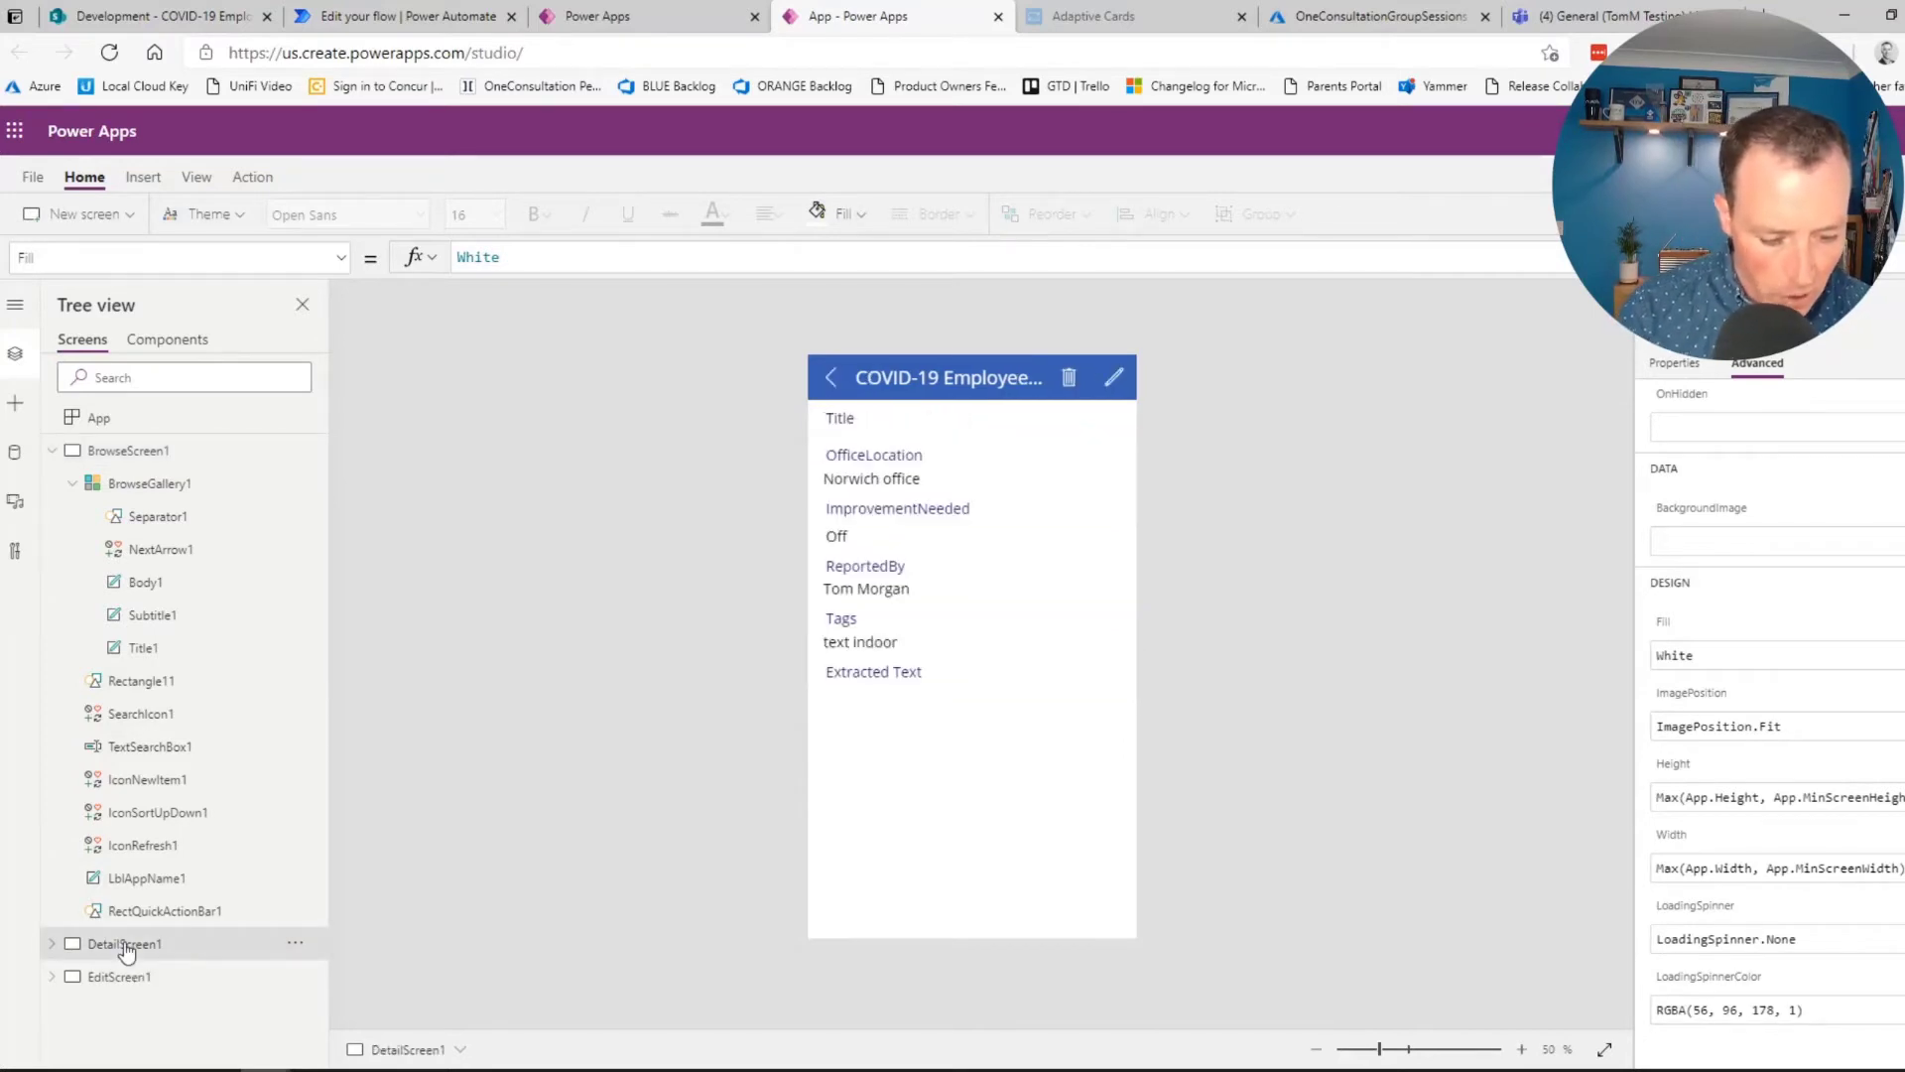
click(850, 675)
click(1040, 810)
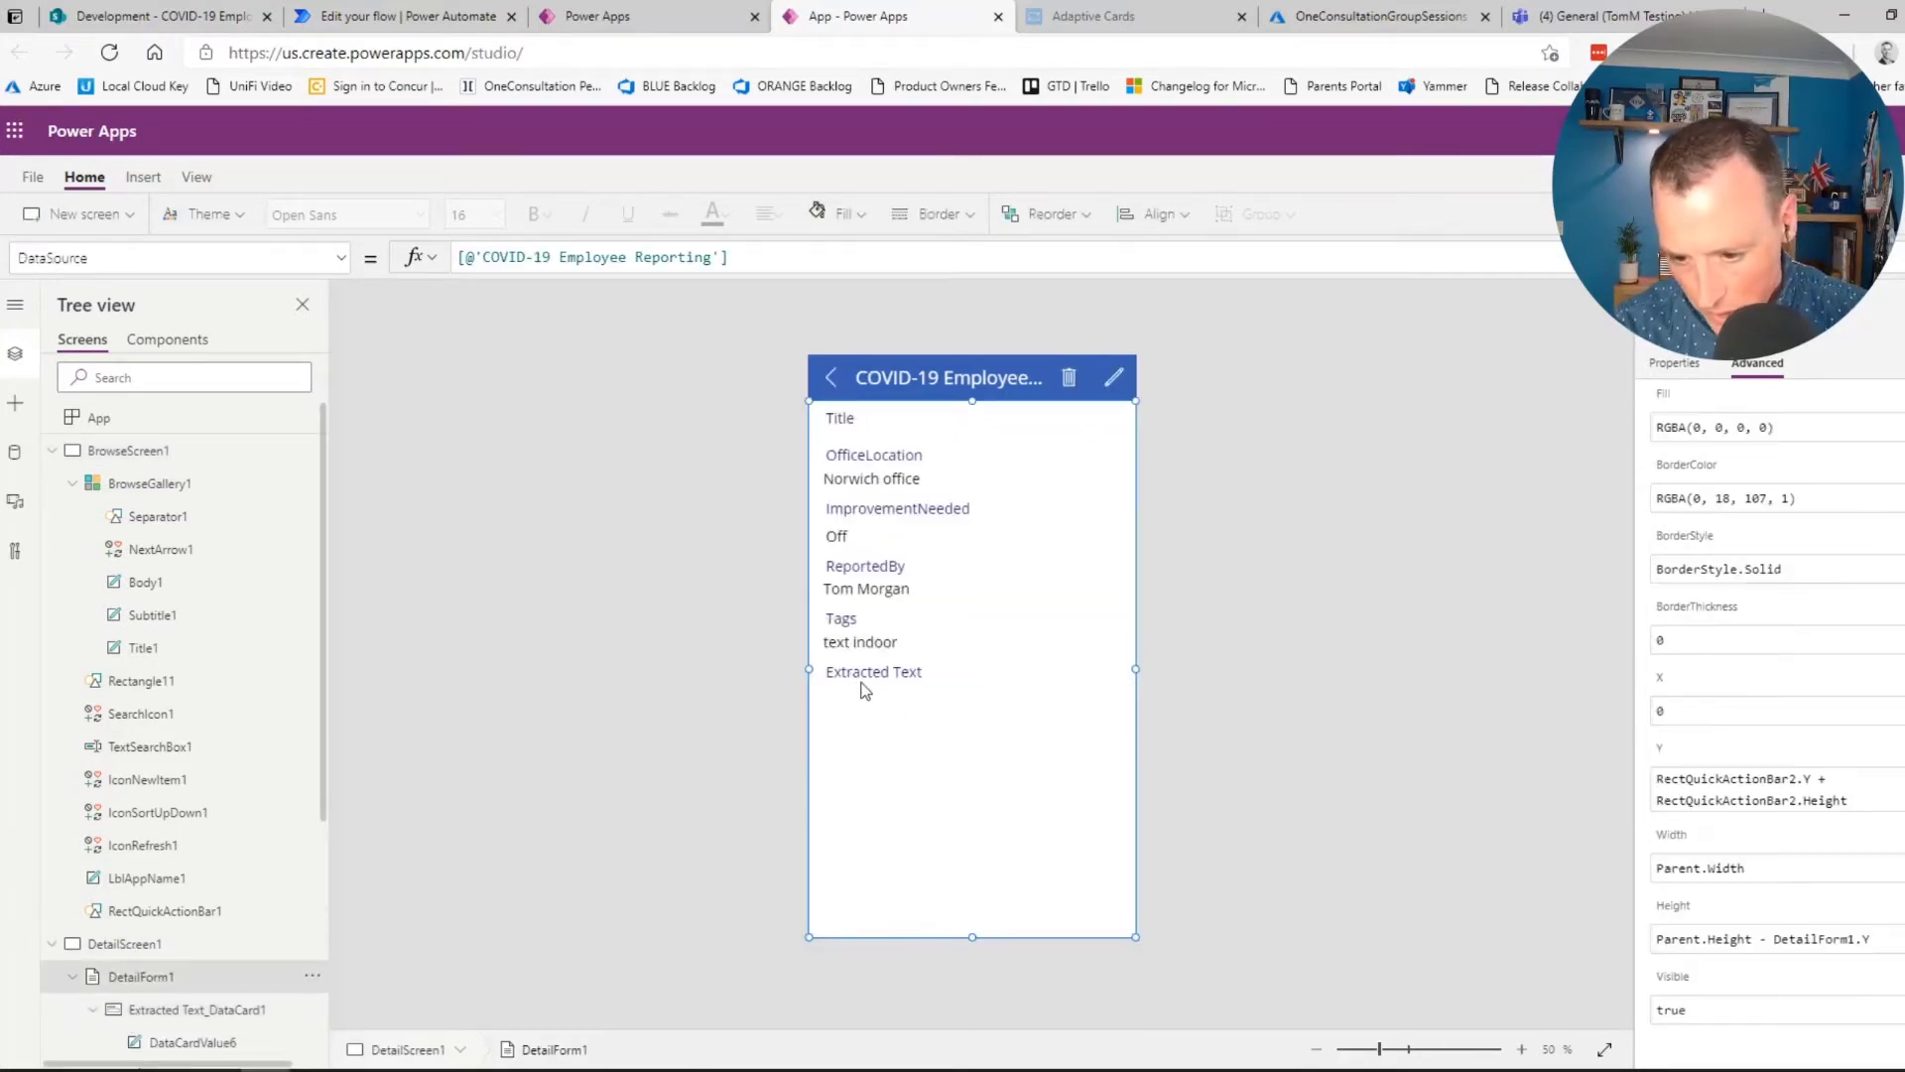
click(865, 685)
key(Delete)
click(829, 424)
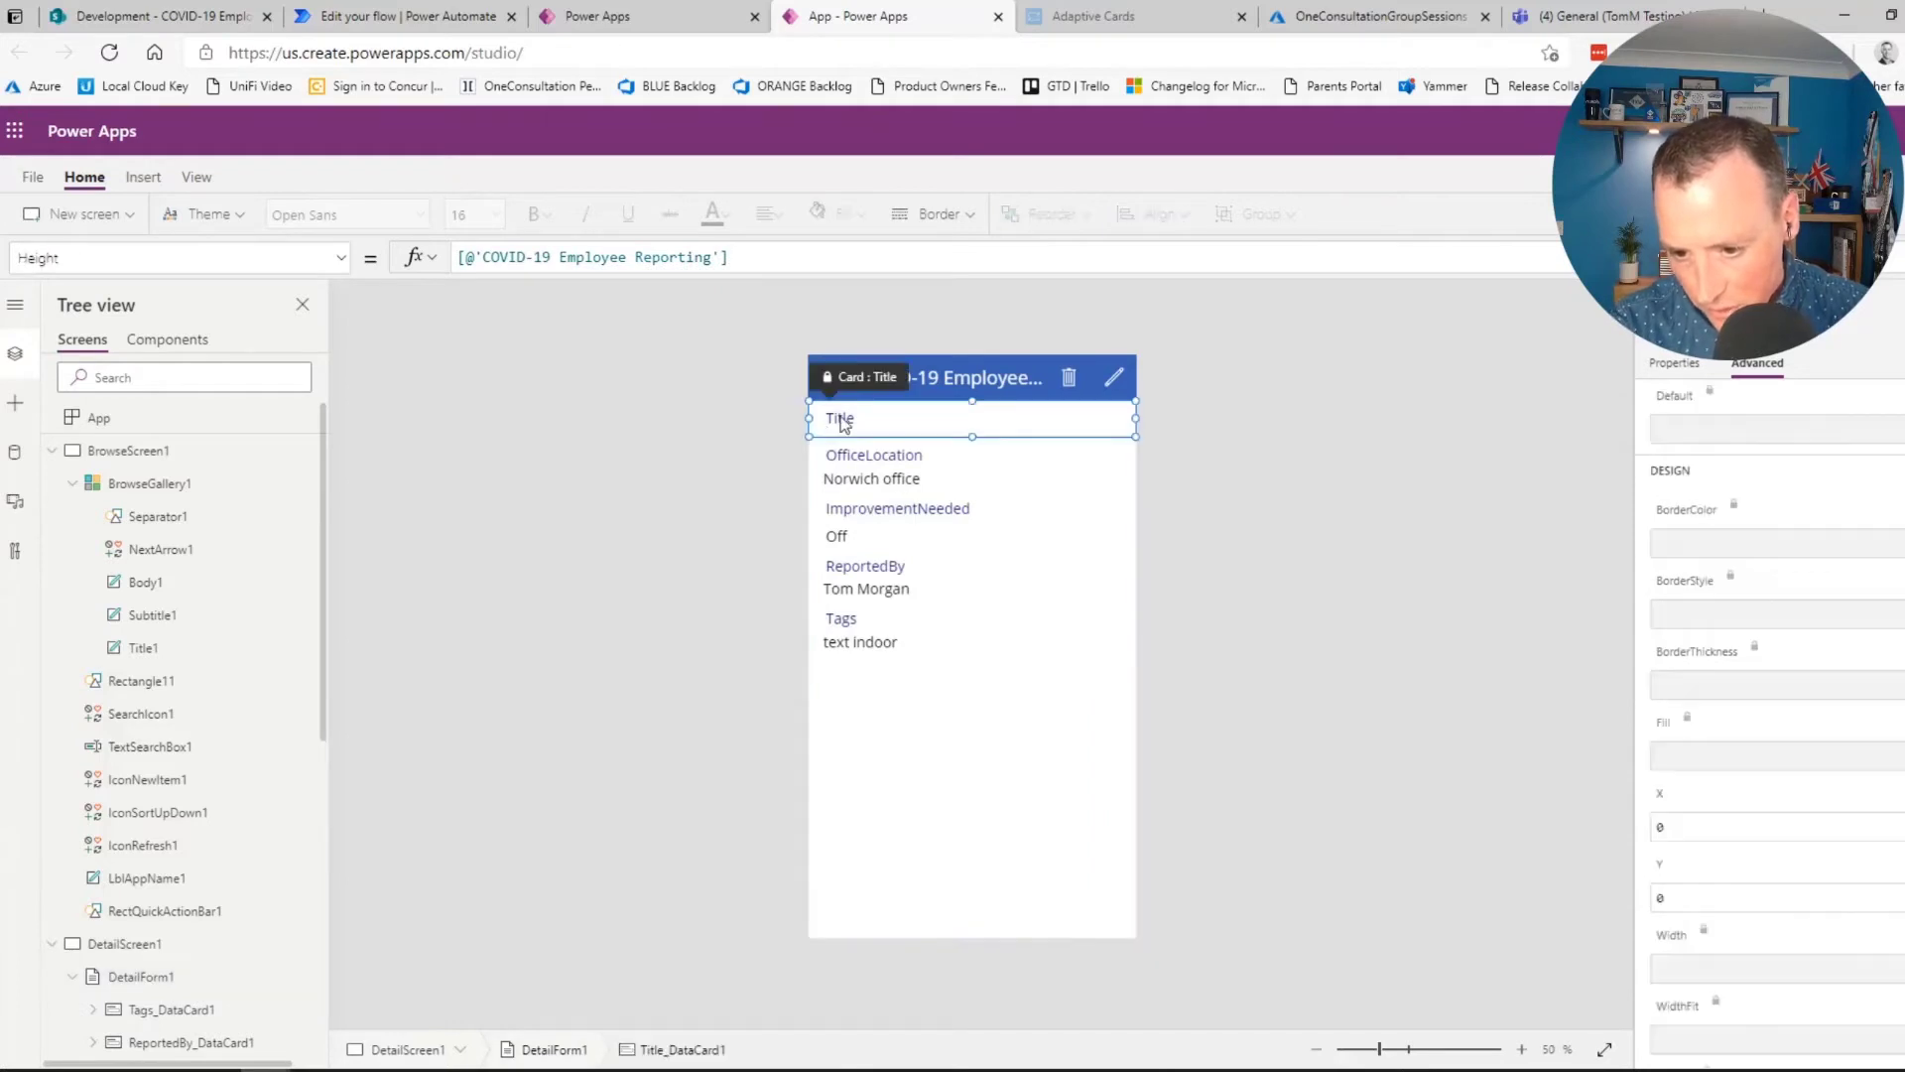
key(Delete)
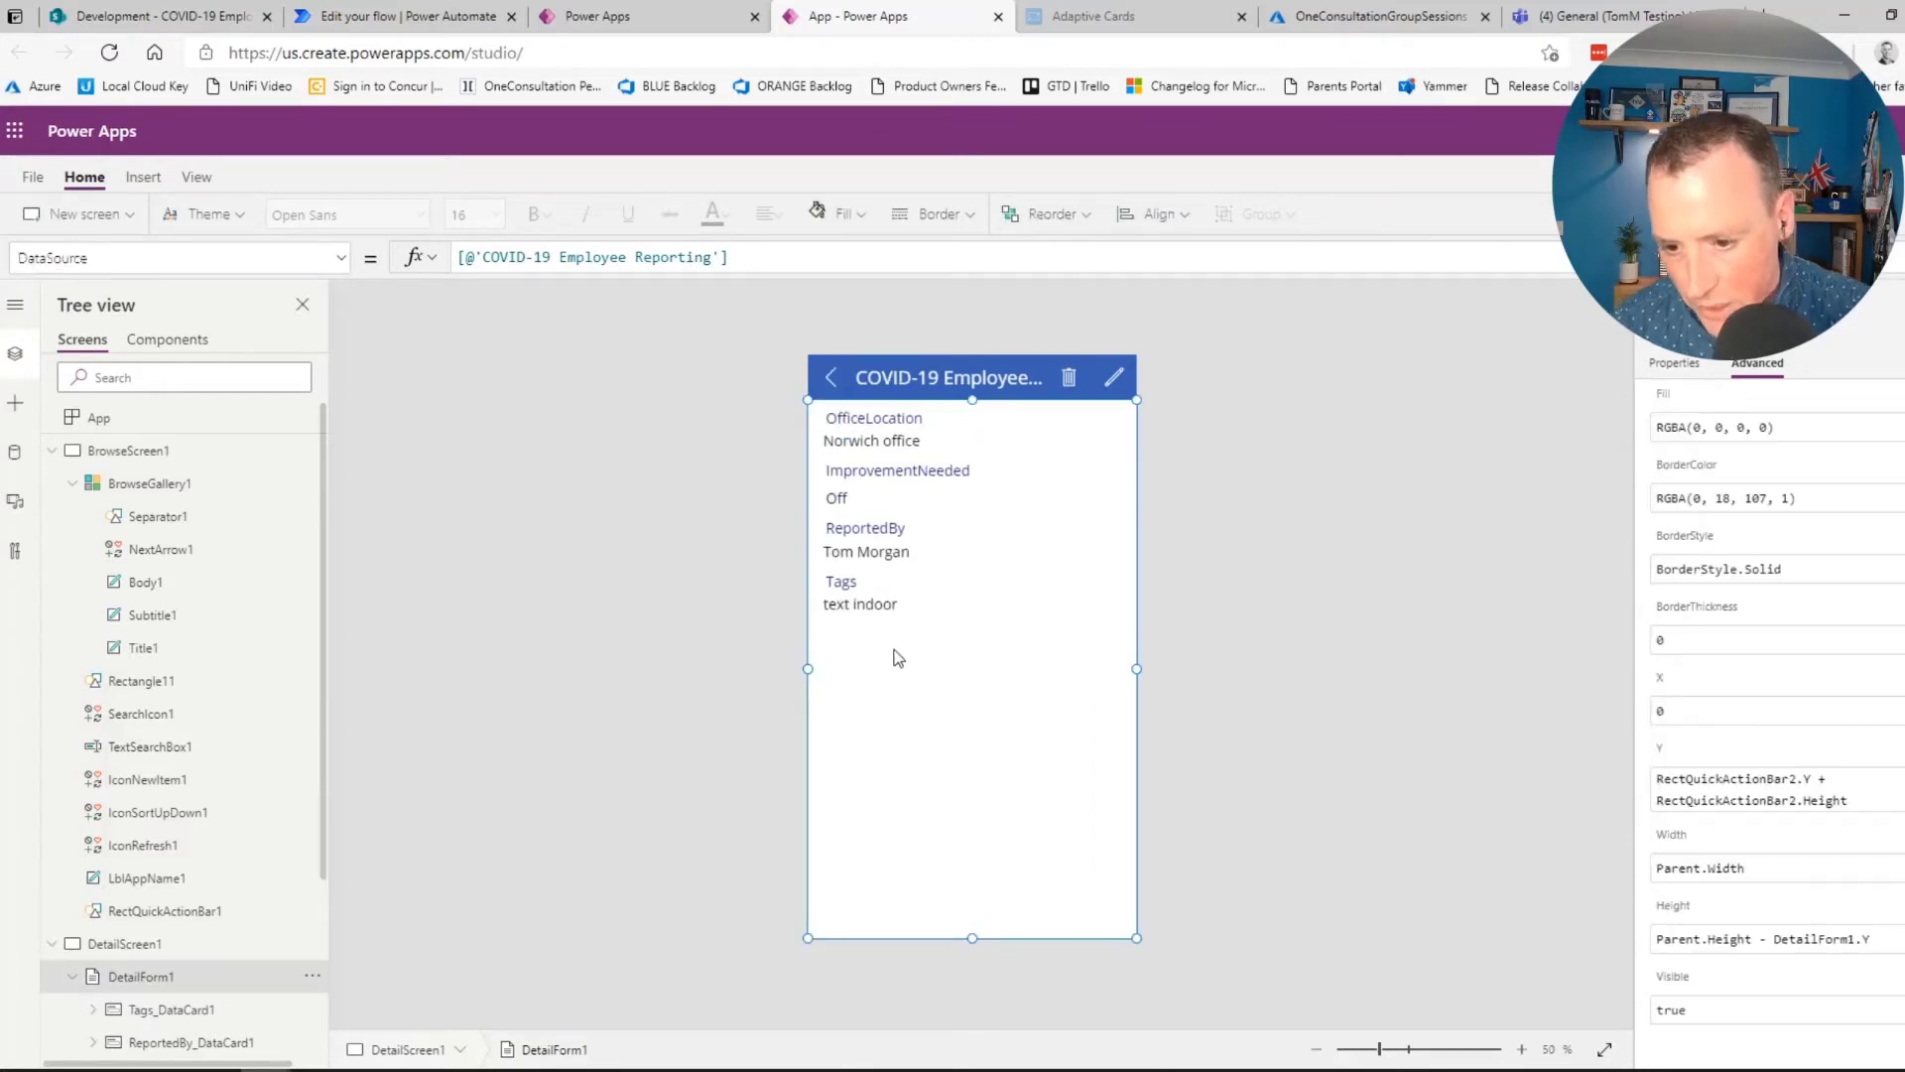
Insert an image control below the Tags field on DetailScreen1 and widen it to nearly the screen's width
click(142, 177)
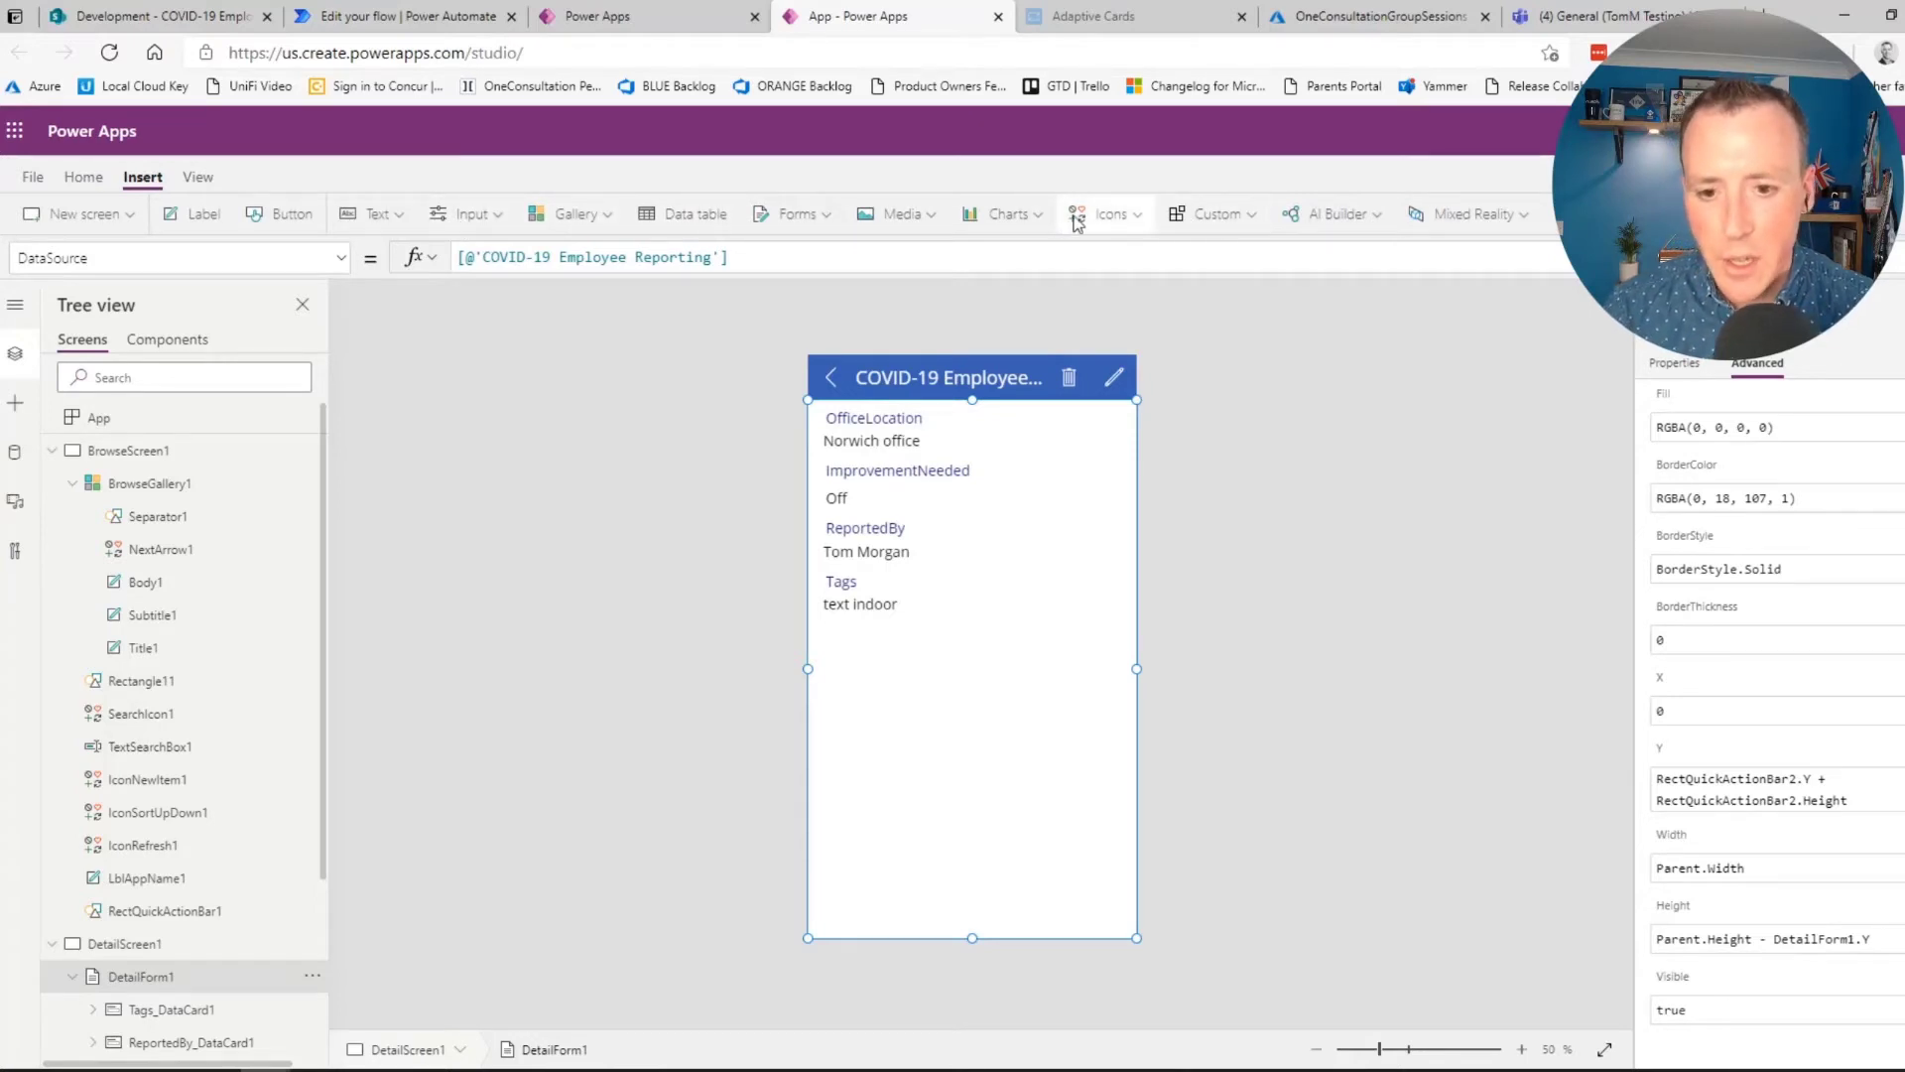
click(924, 217)
click(885, 260)
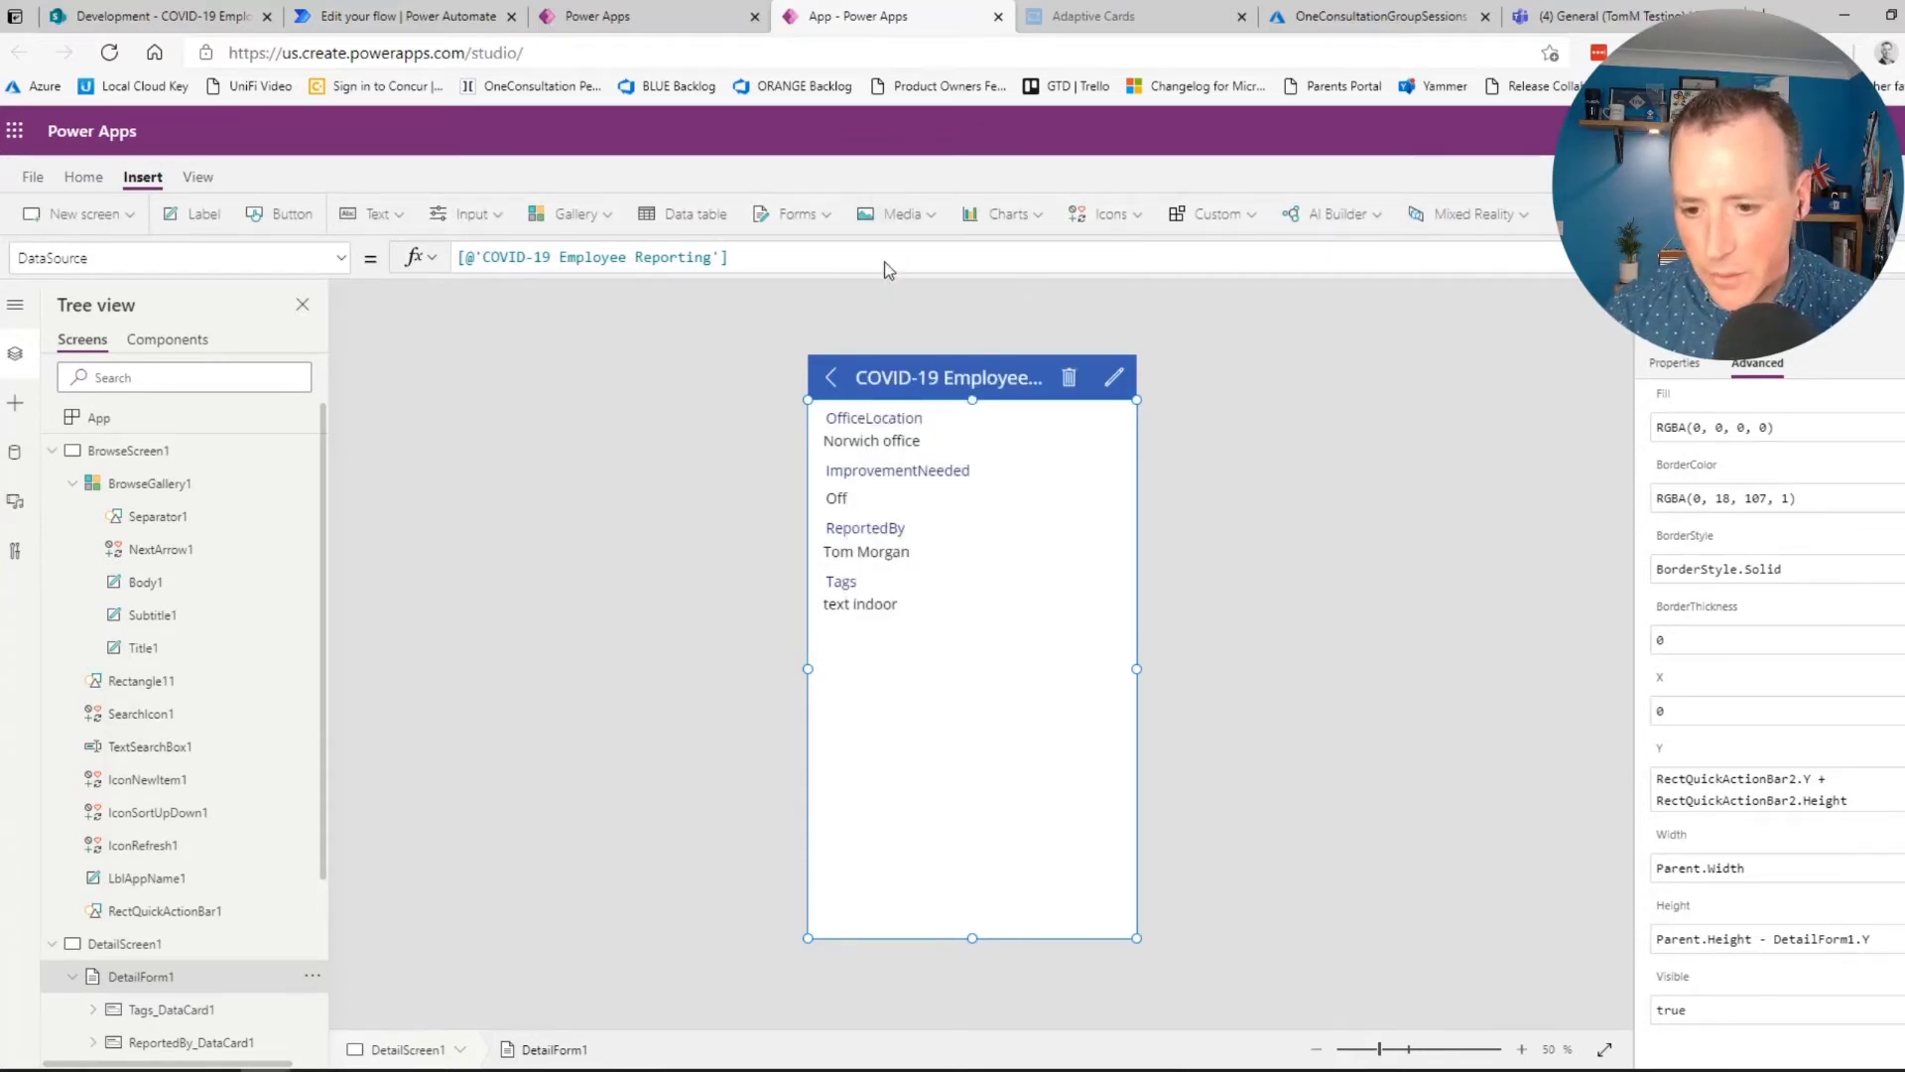
drag(939, 478, 937, 756)
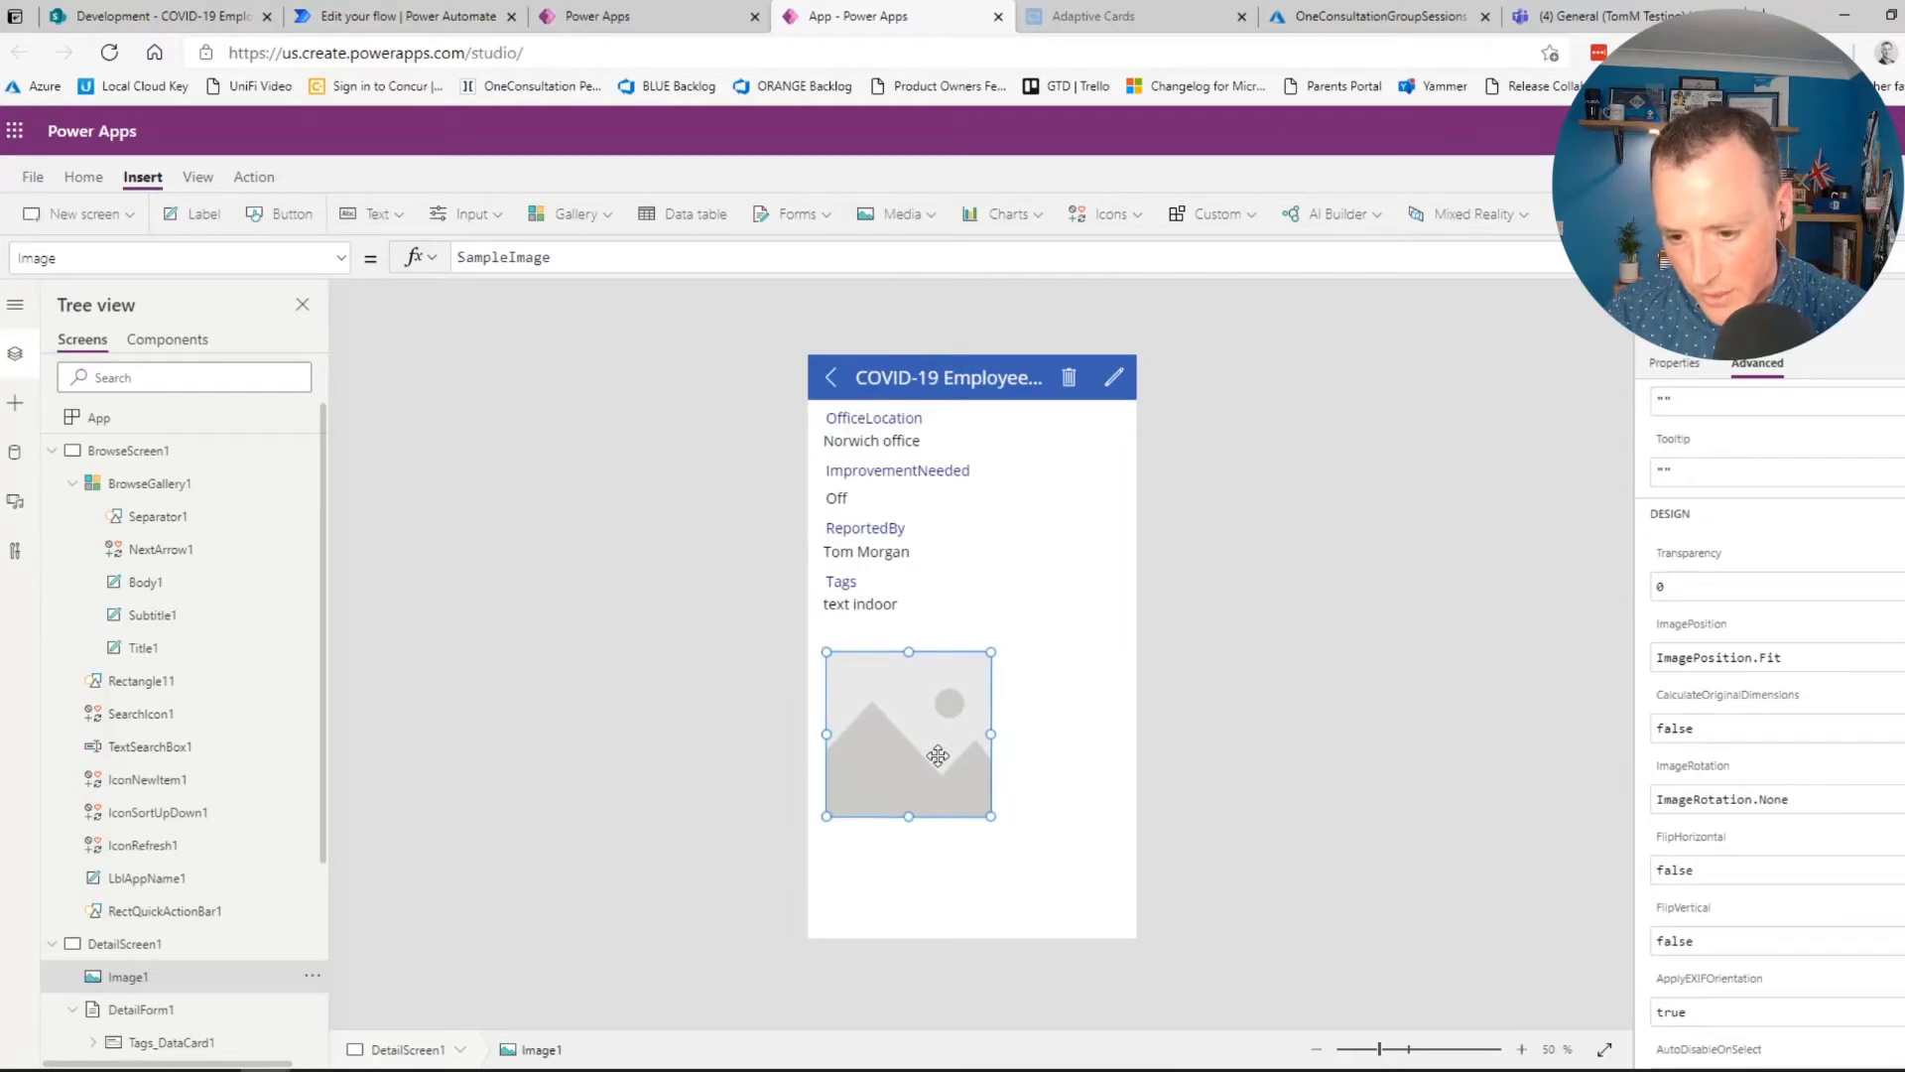
drag(990, 814, 1092, 821)
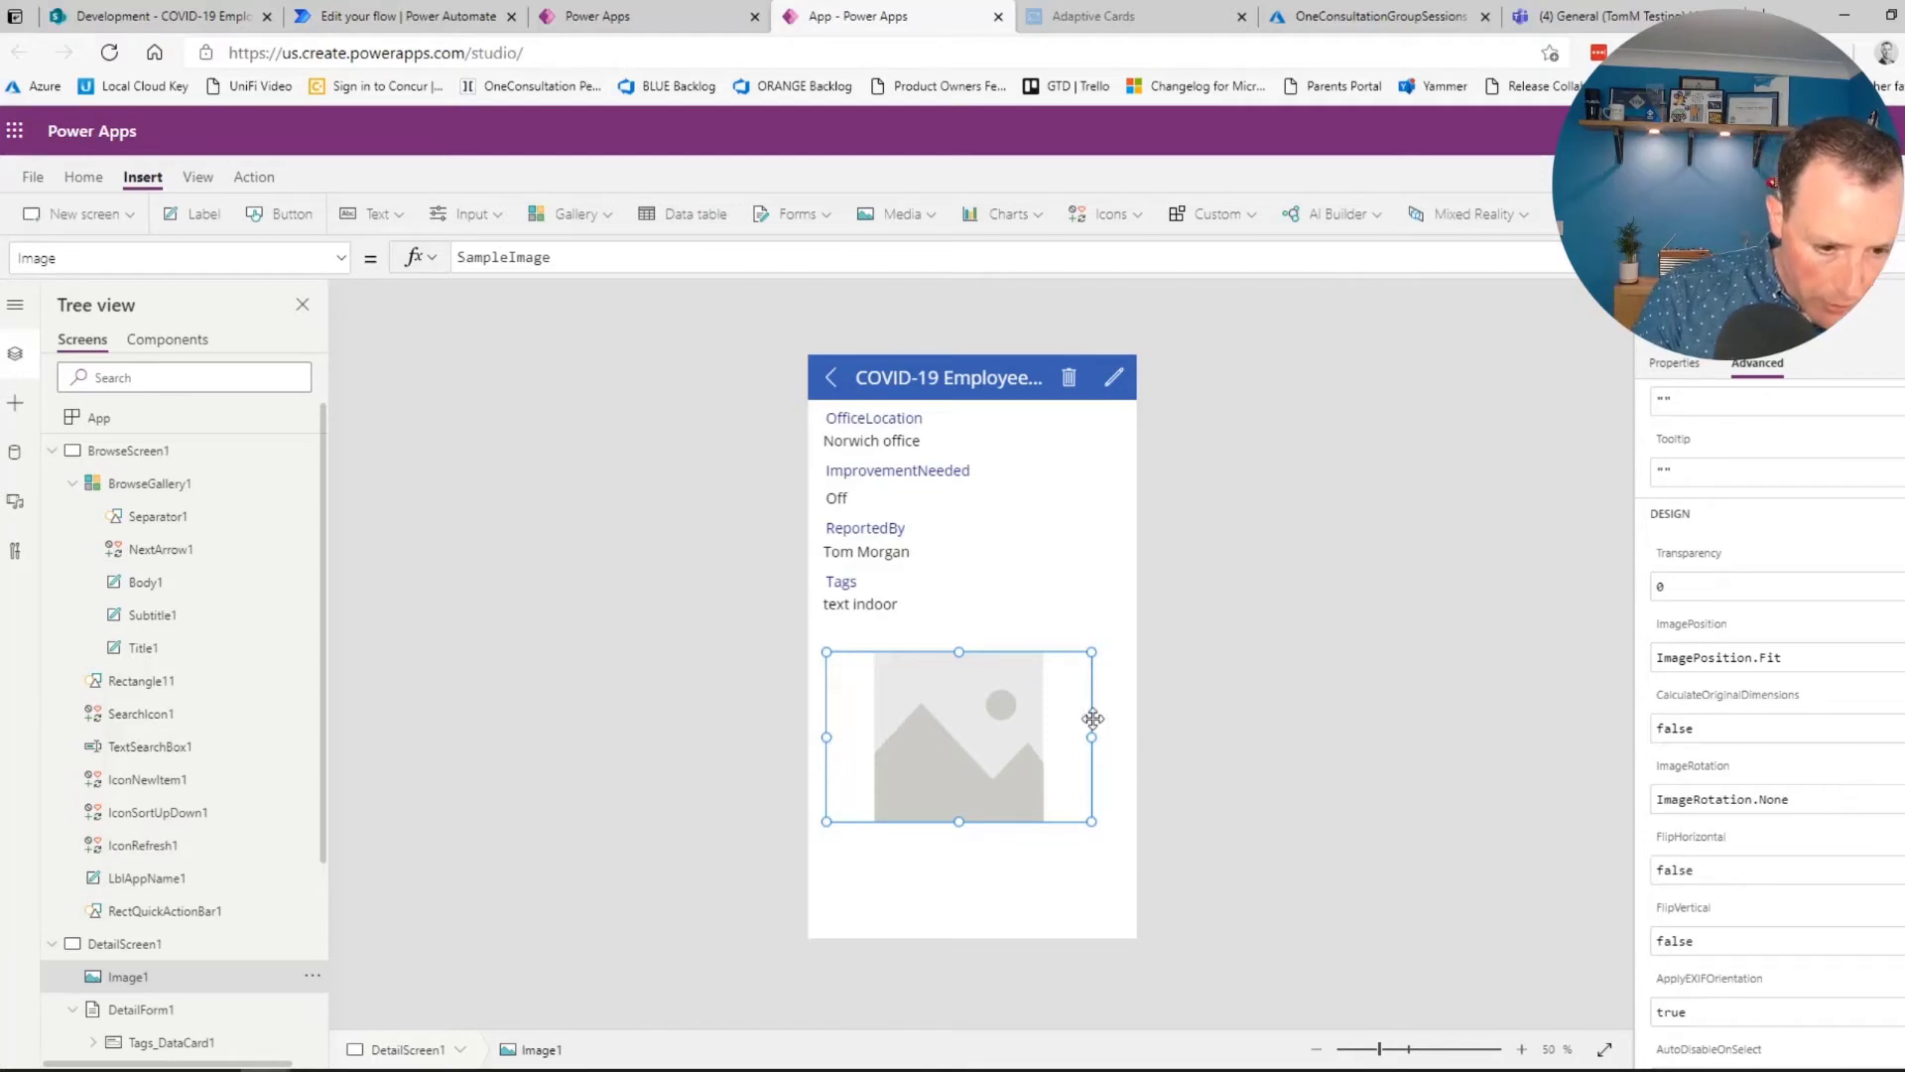
Set the image control's Image property to BrowseGallery1.Selected.'Link to item'
scroll(1747, 490, up, 3)
click(1782, 534)
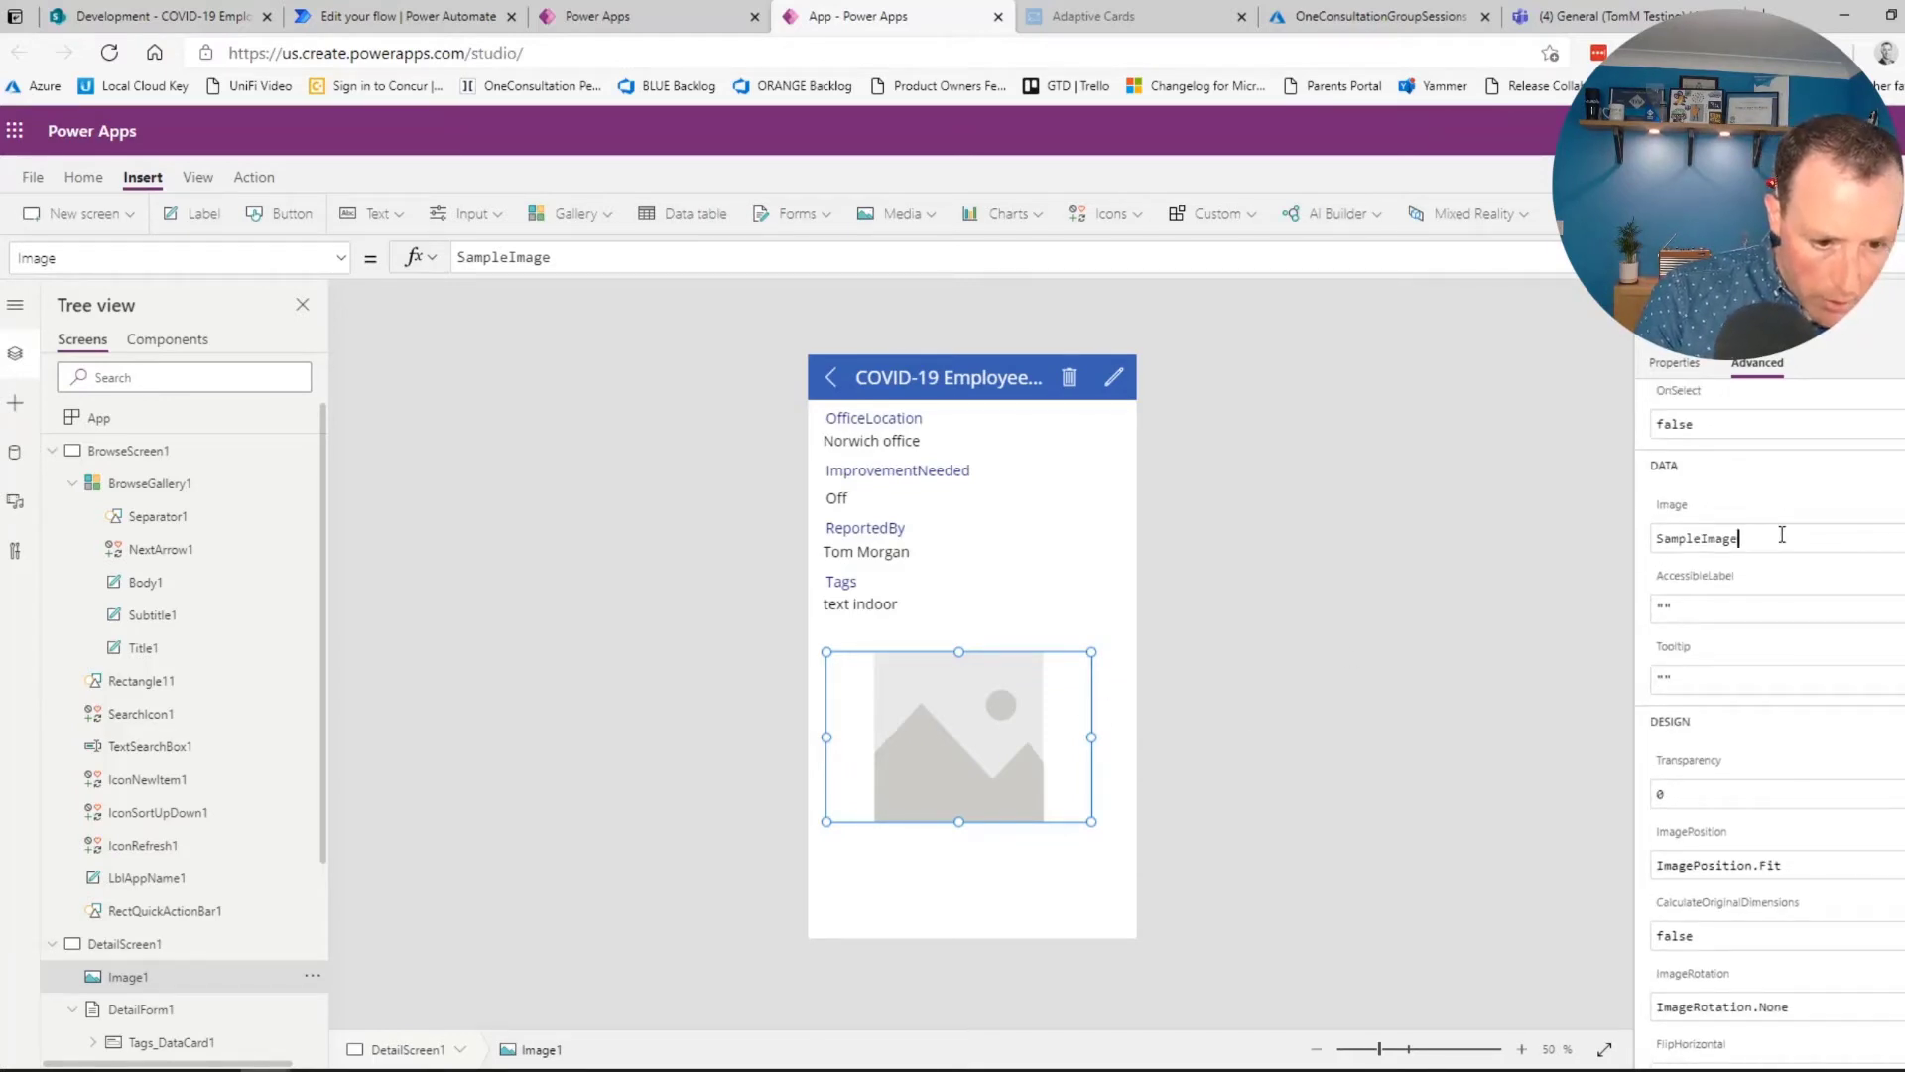
key(ctrl+a)
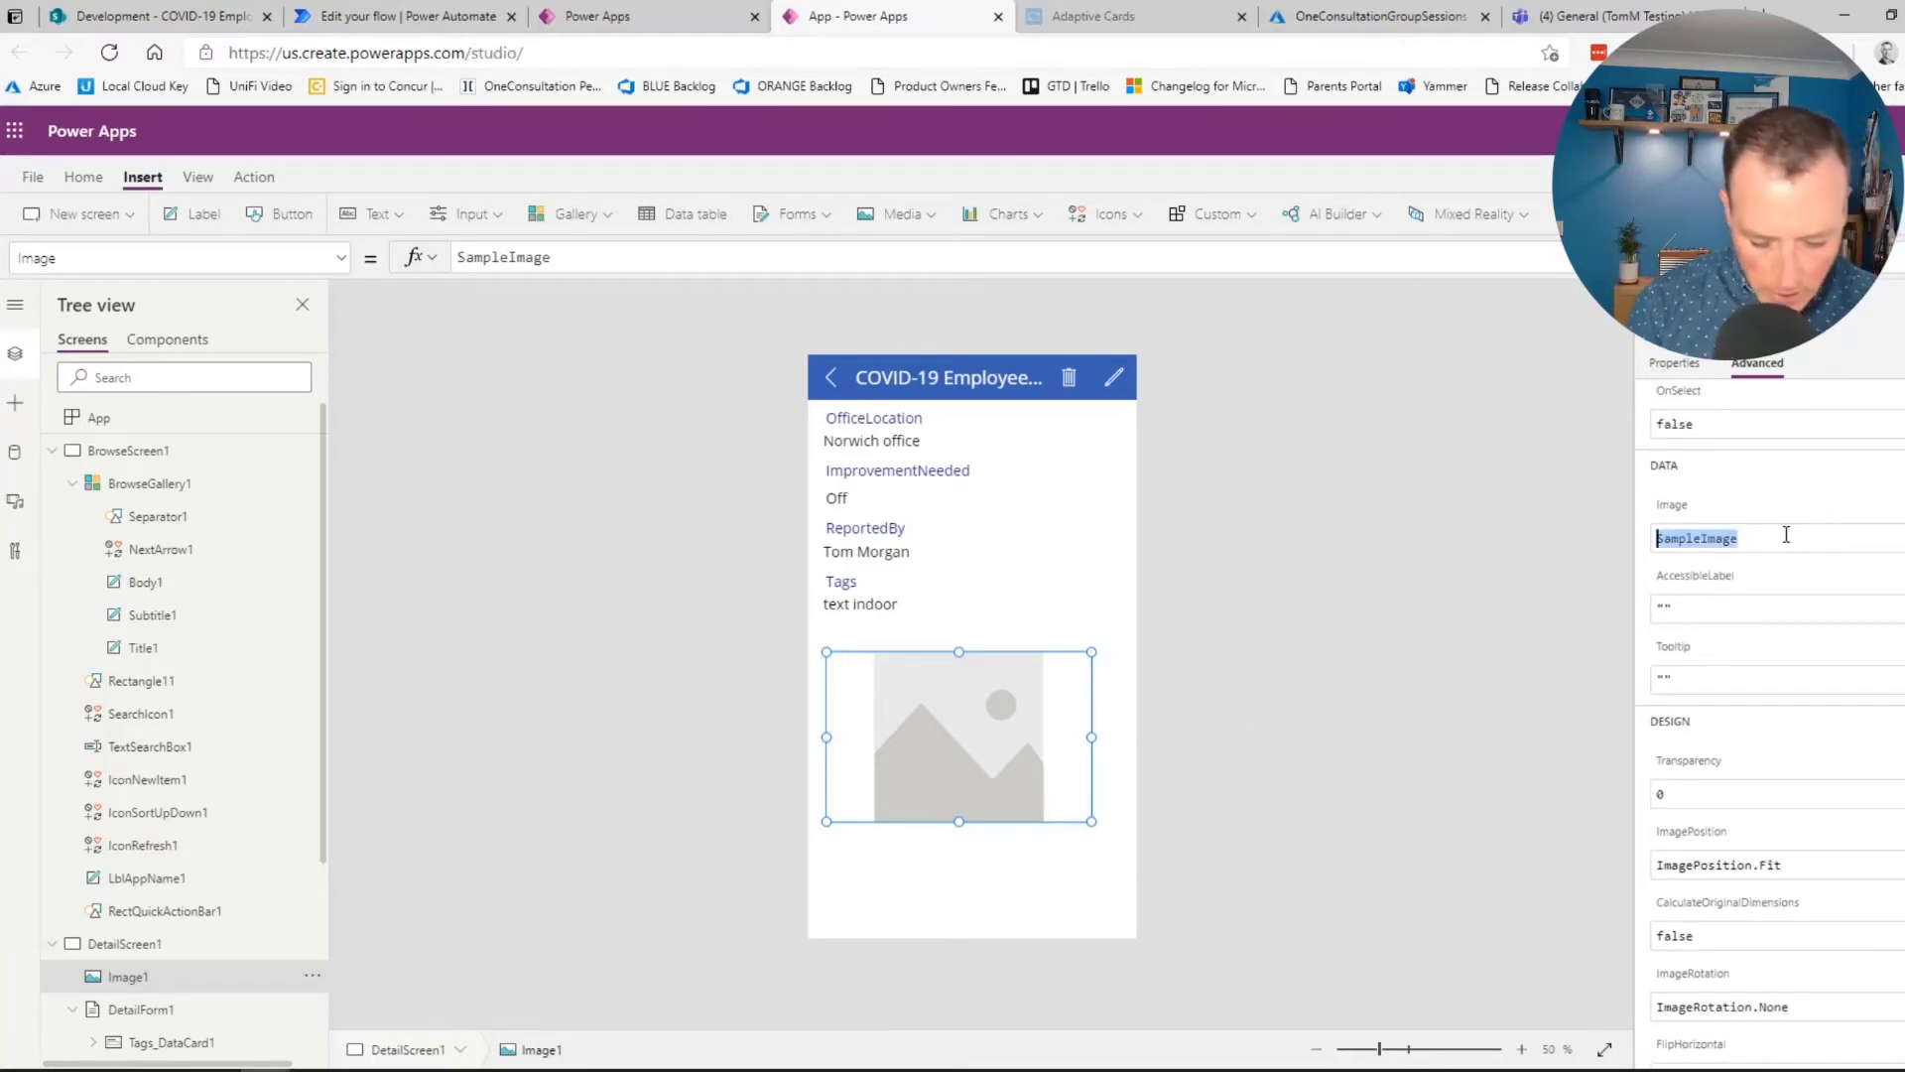
text(Brose)
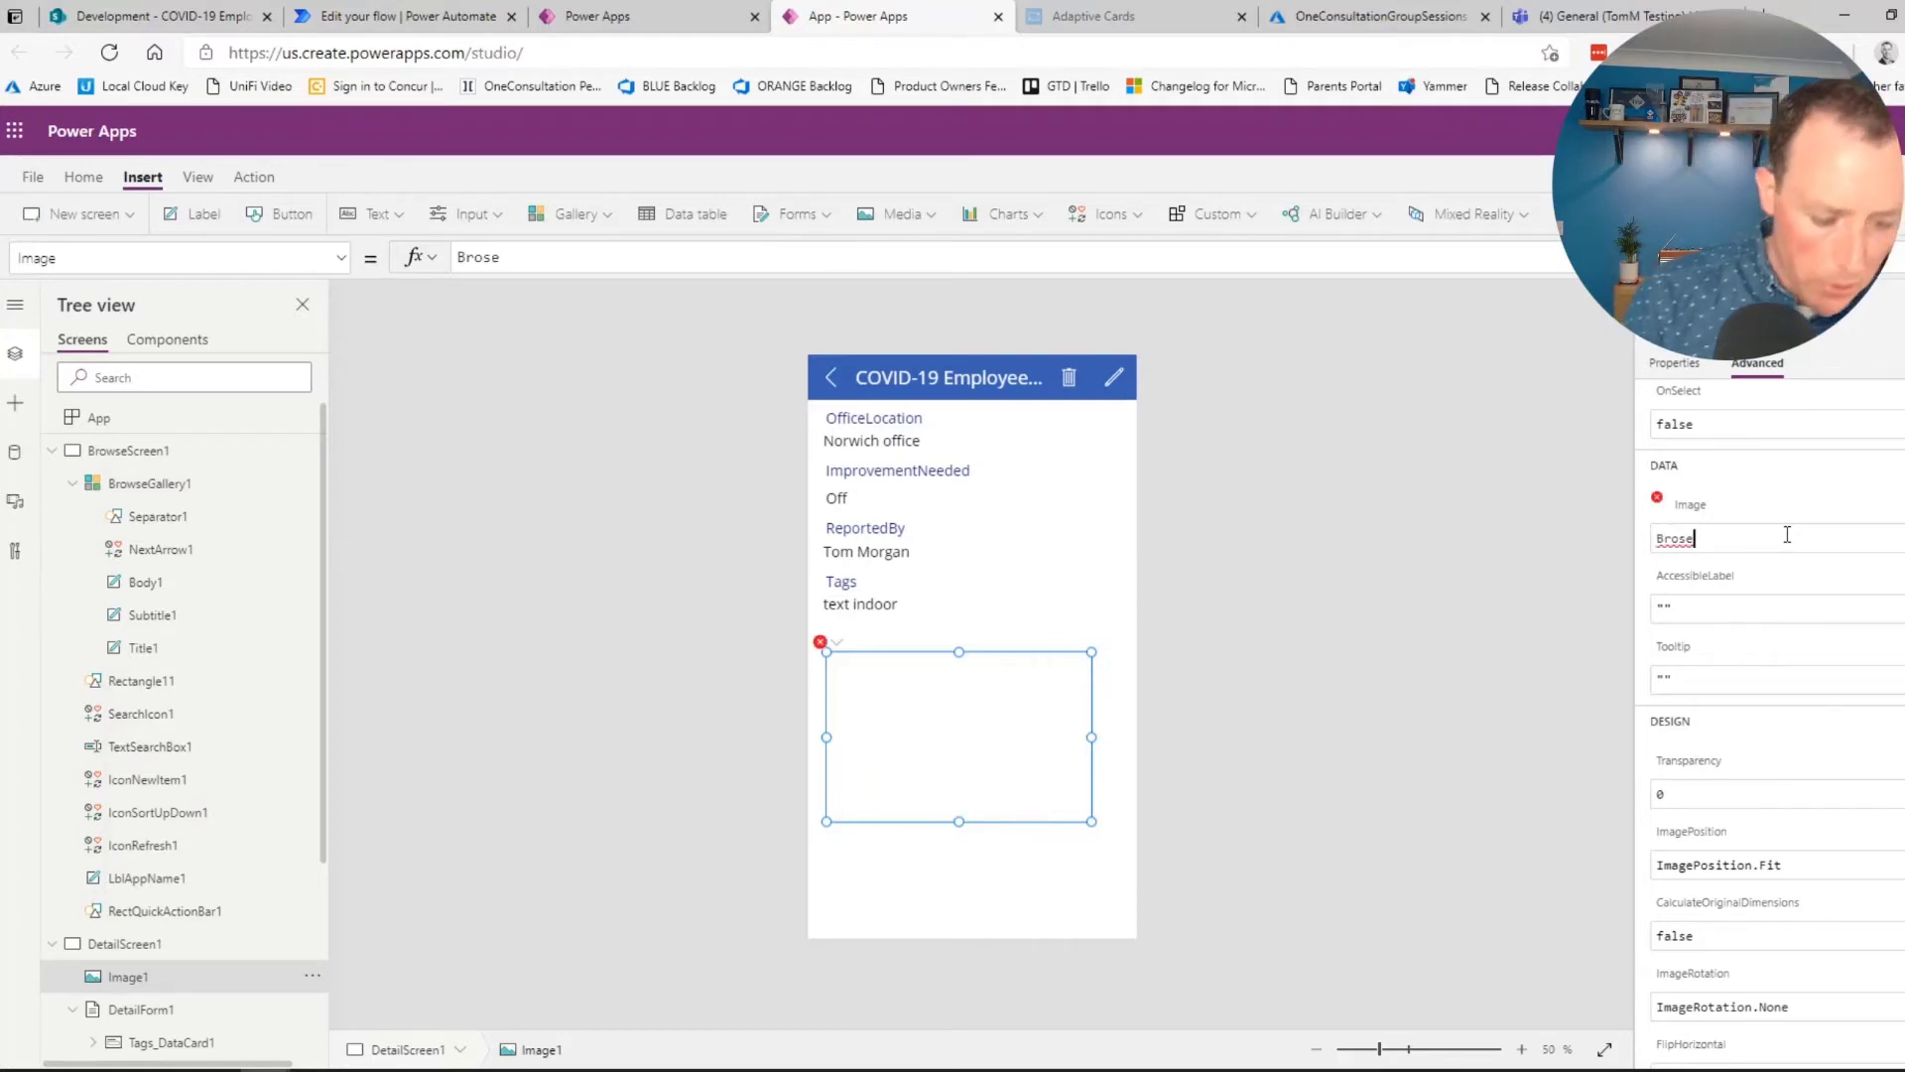
key(BackSpace)
key(BackSpace)
text(w)
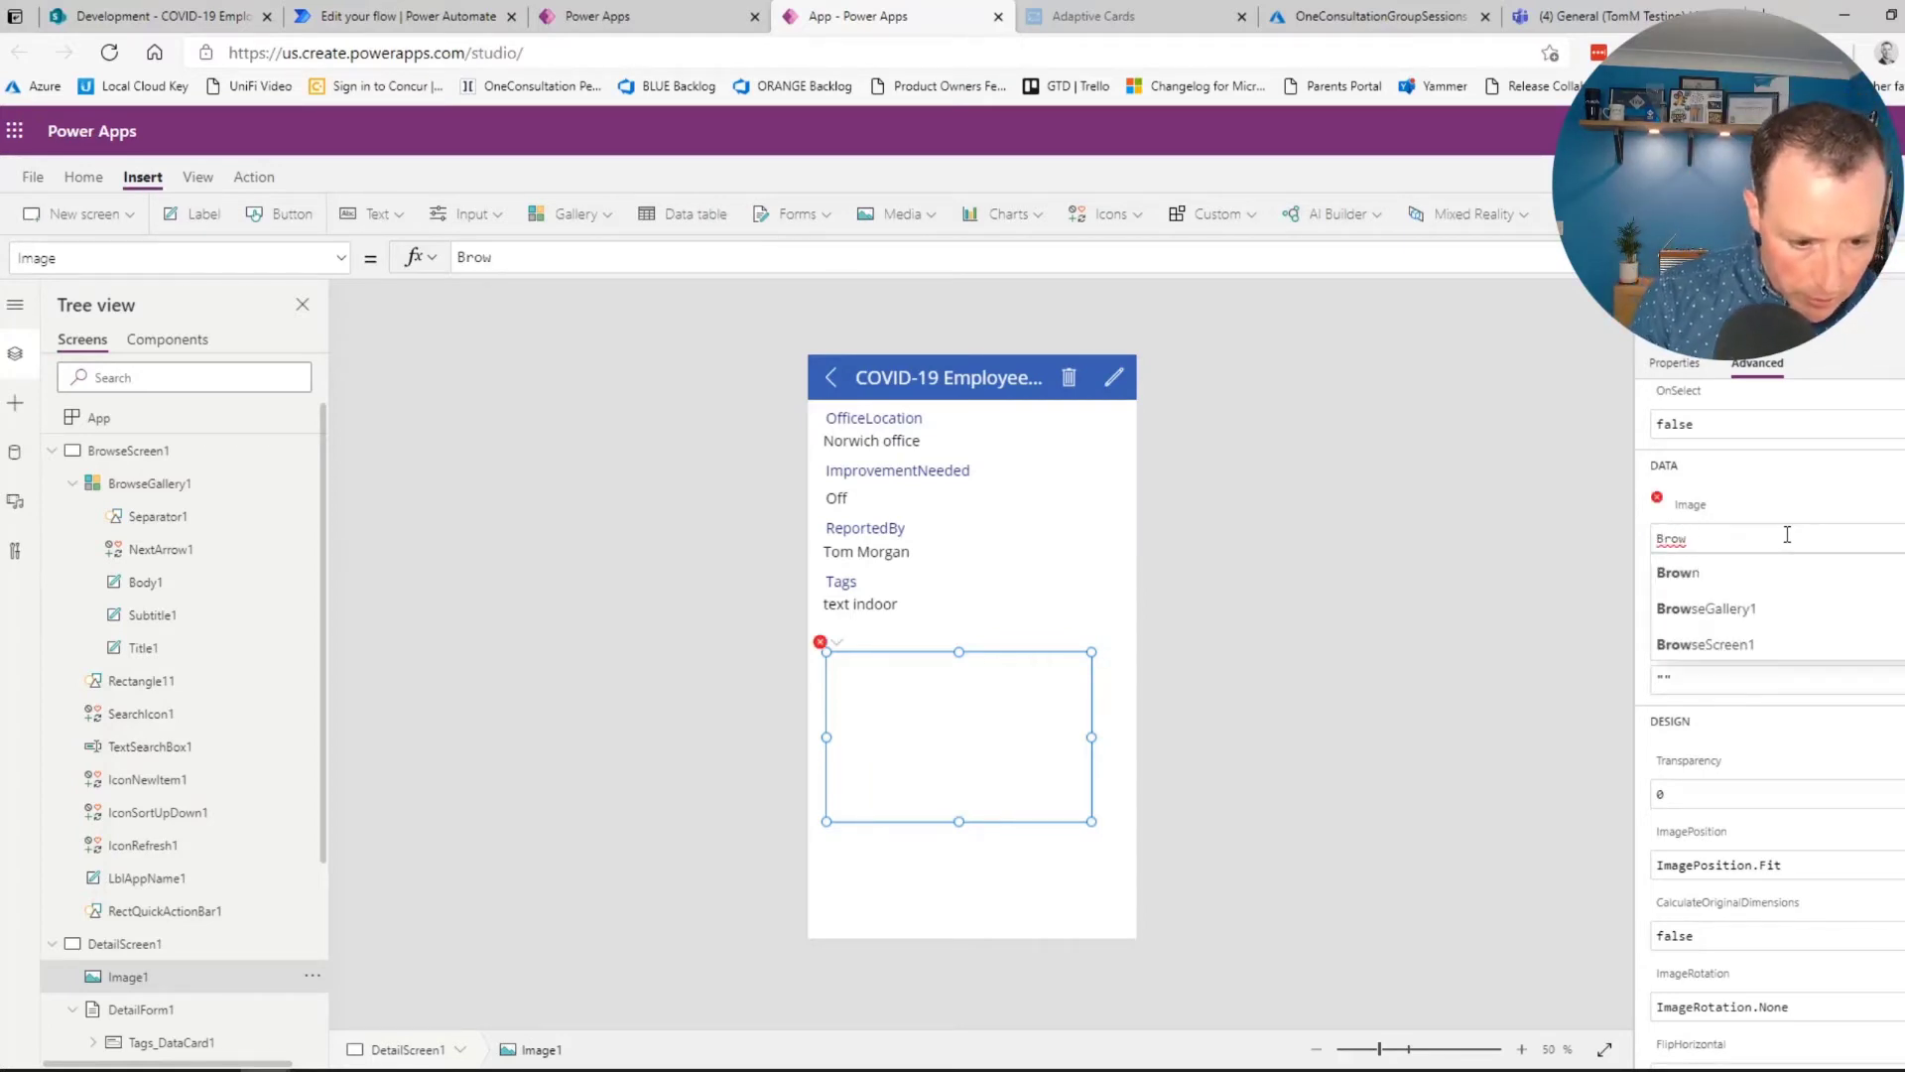
click(1772, 595)
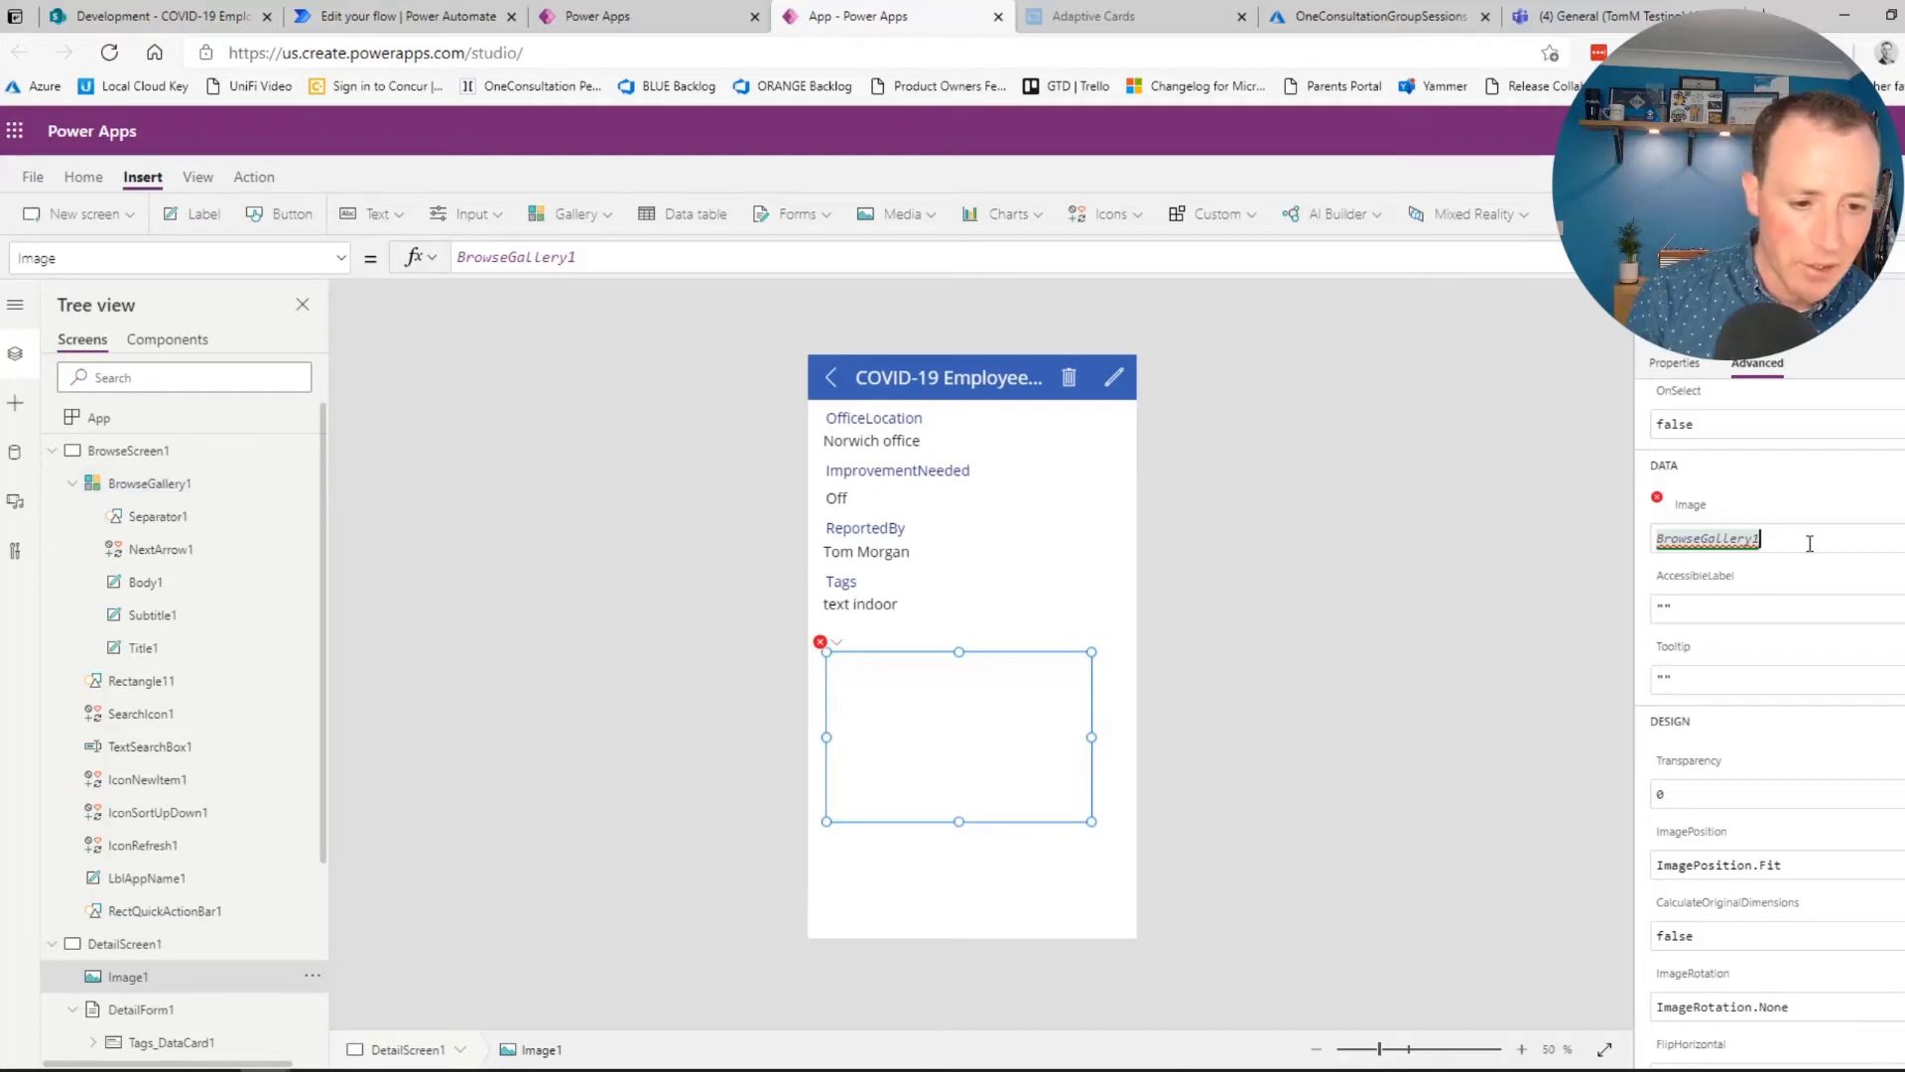
text(.sel)
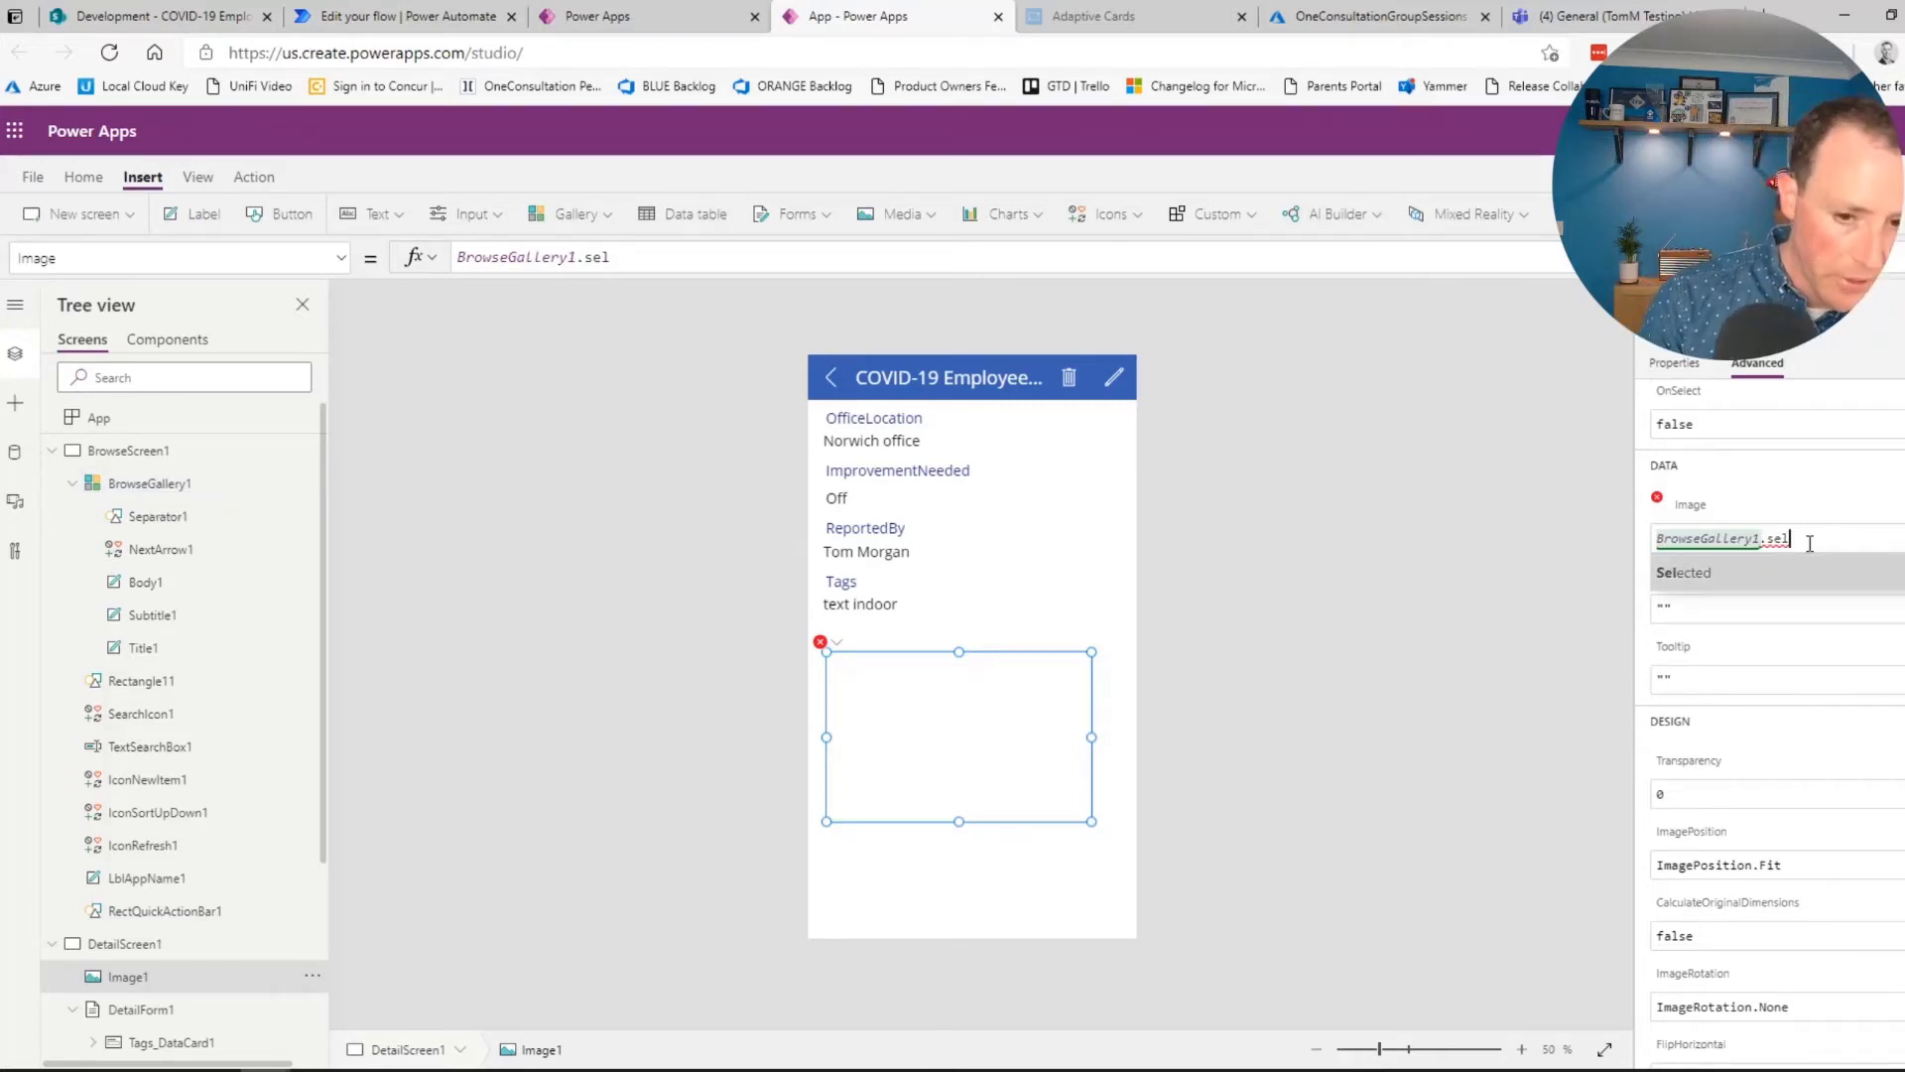
key(Tab)
text(.)
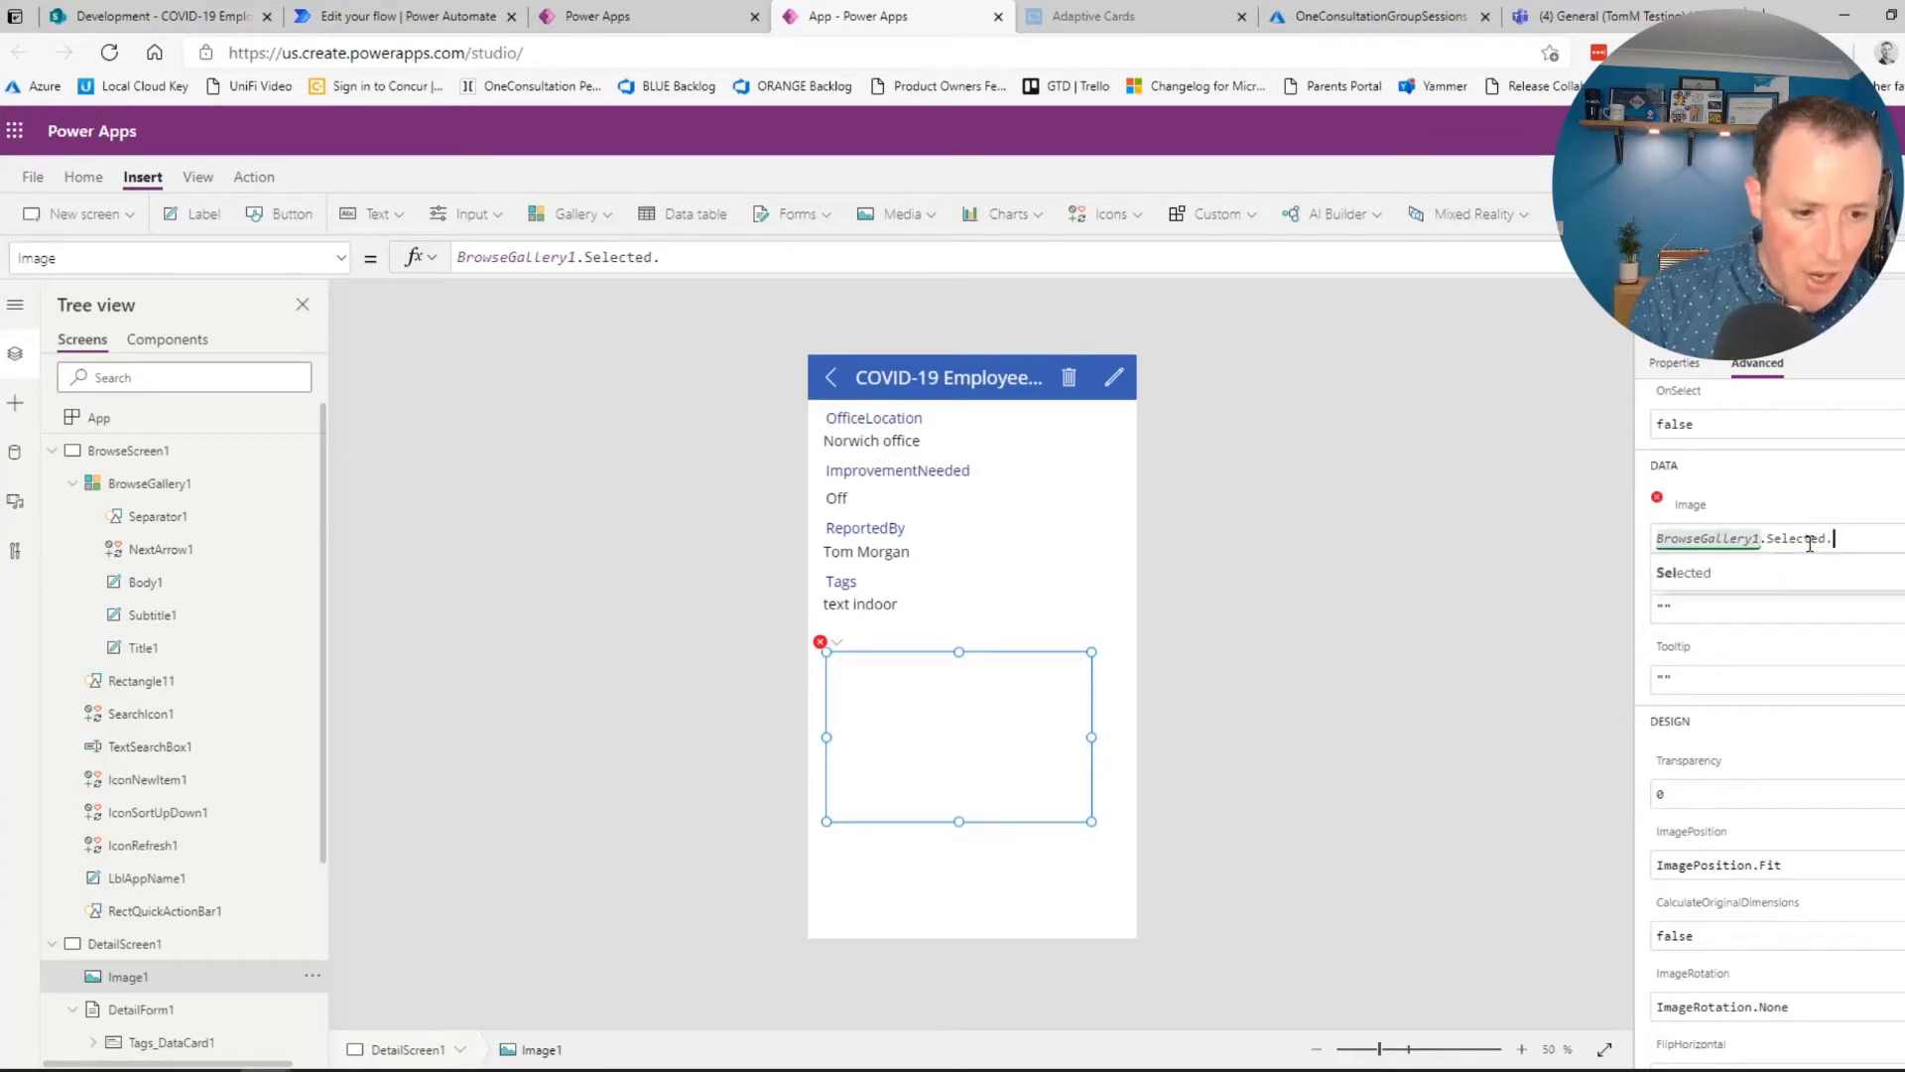
scroll(1854, 603, down, 3)
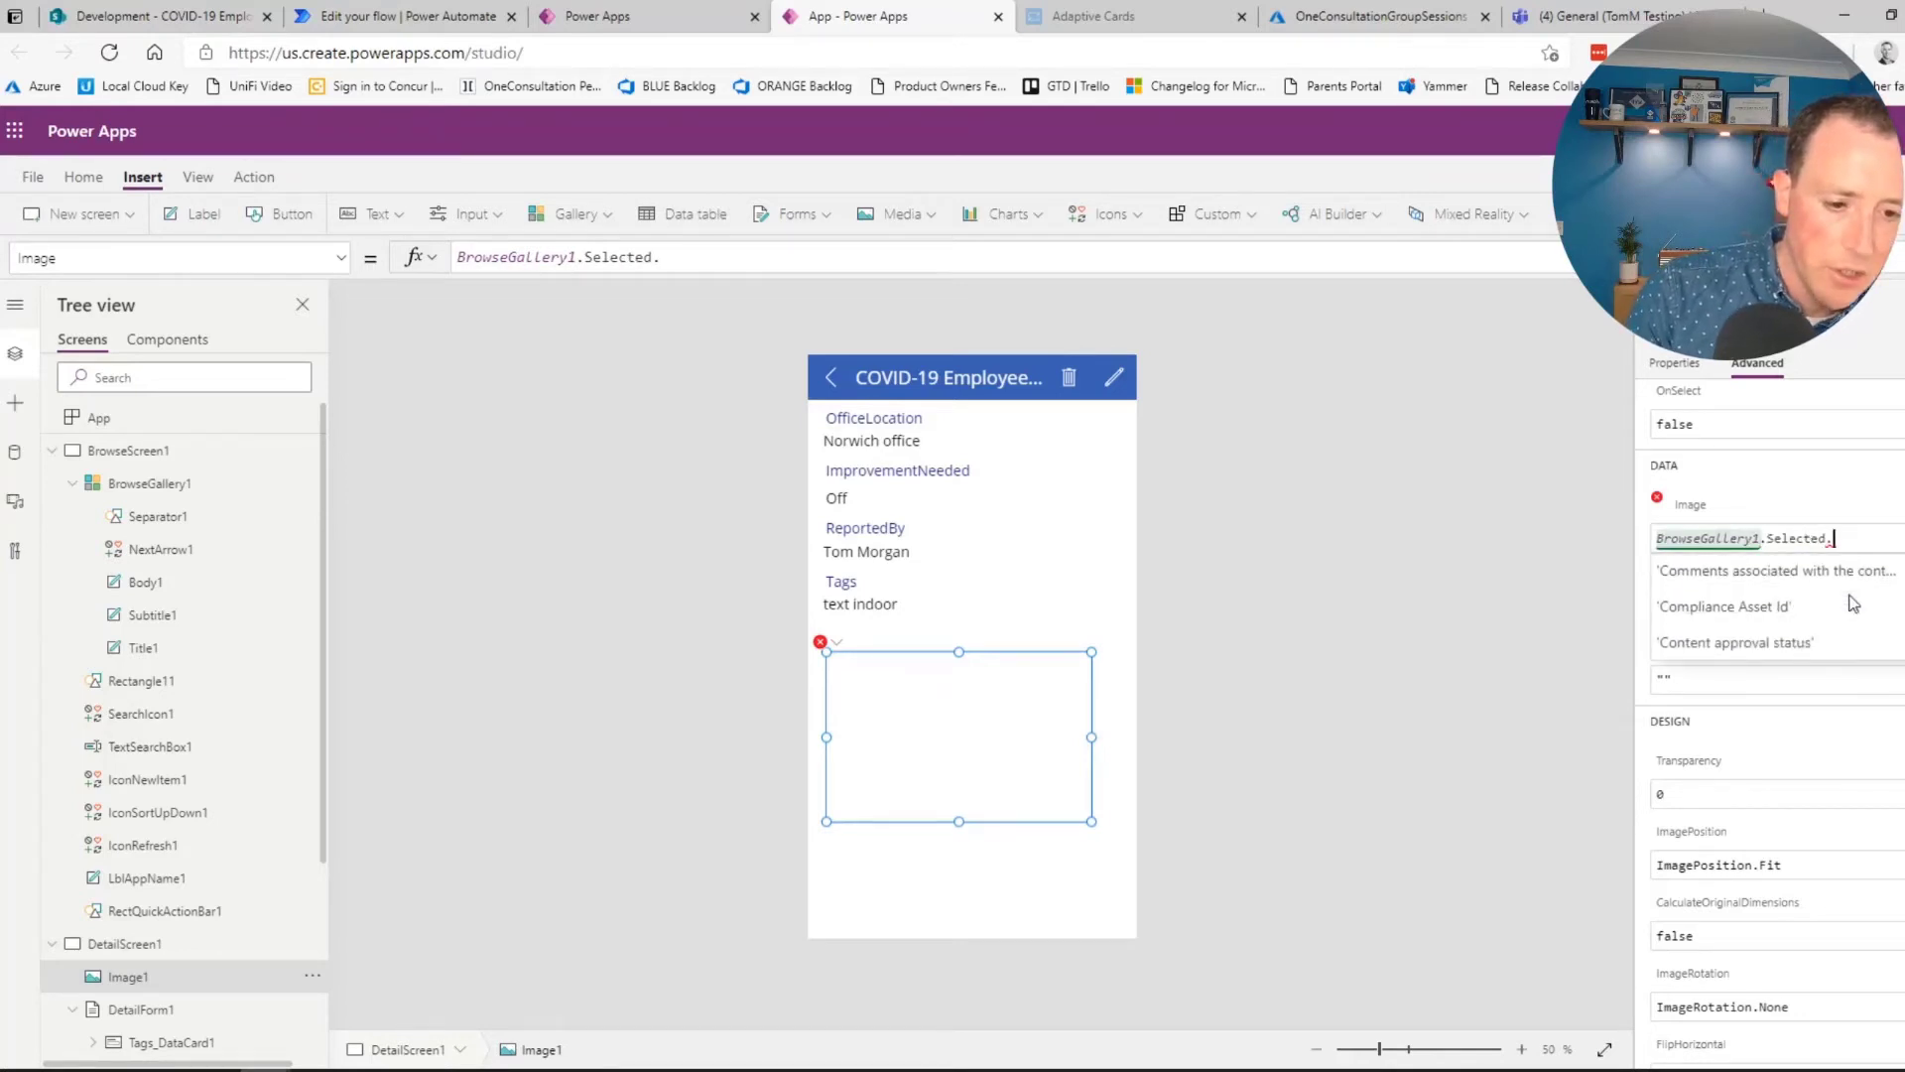
scroll(1854, 602, down, 4)
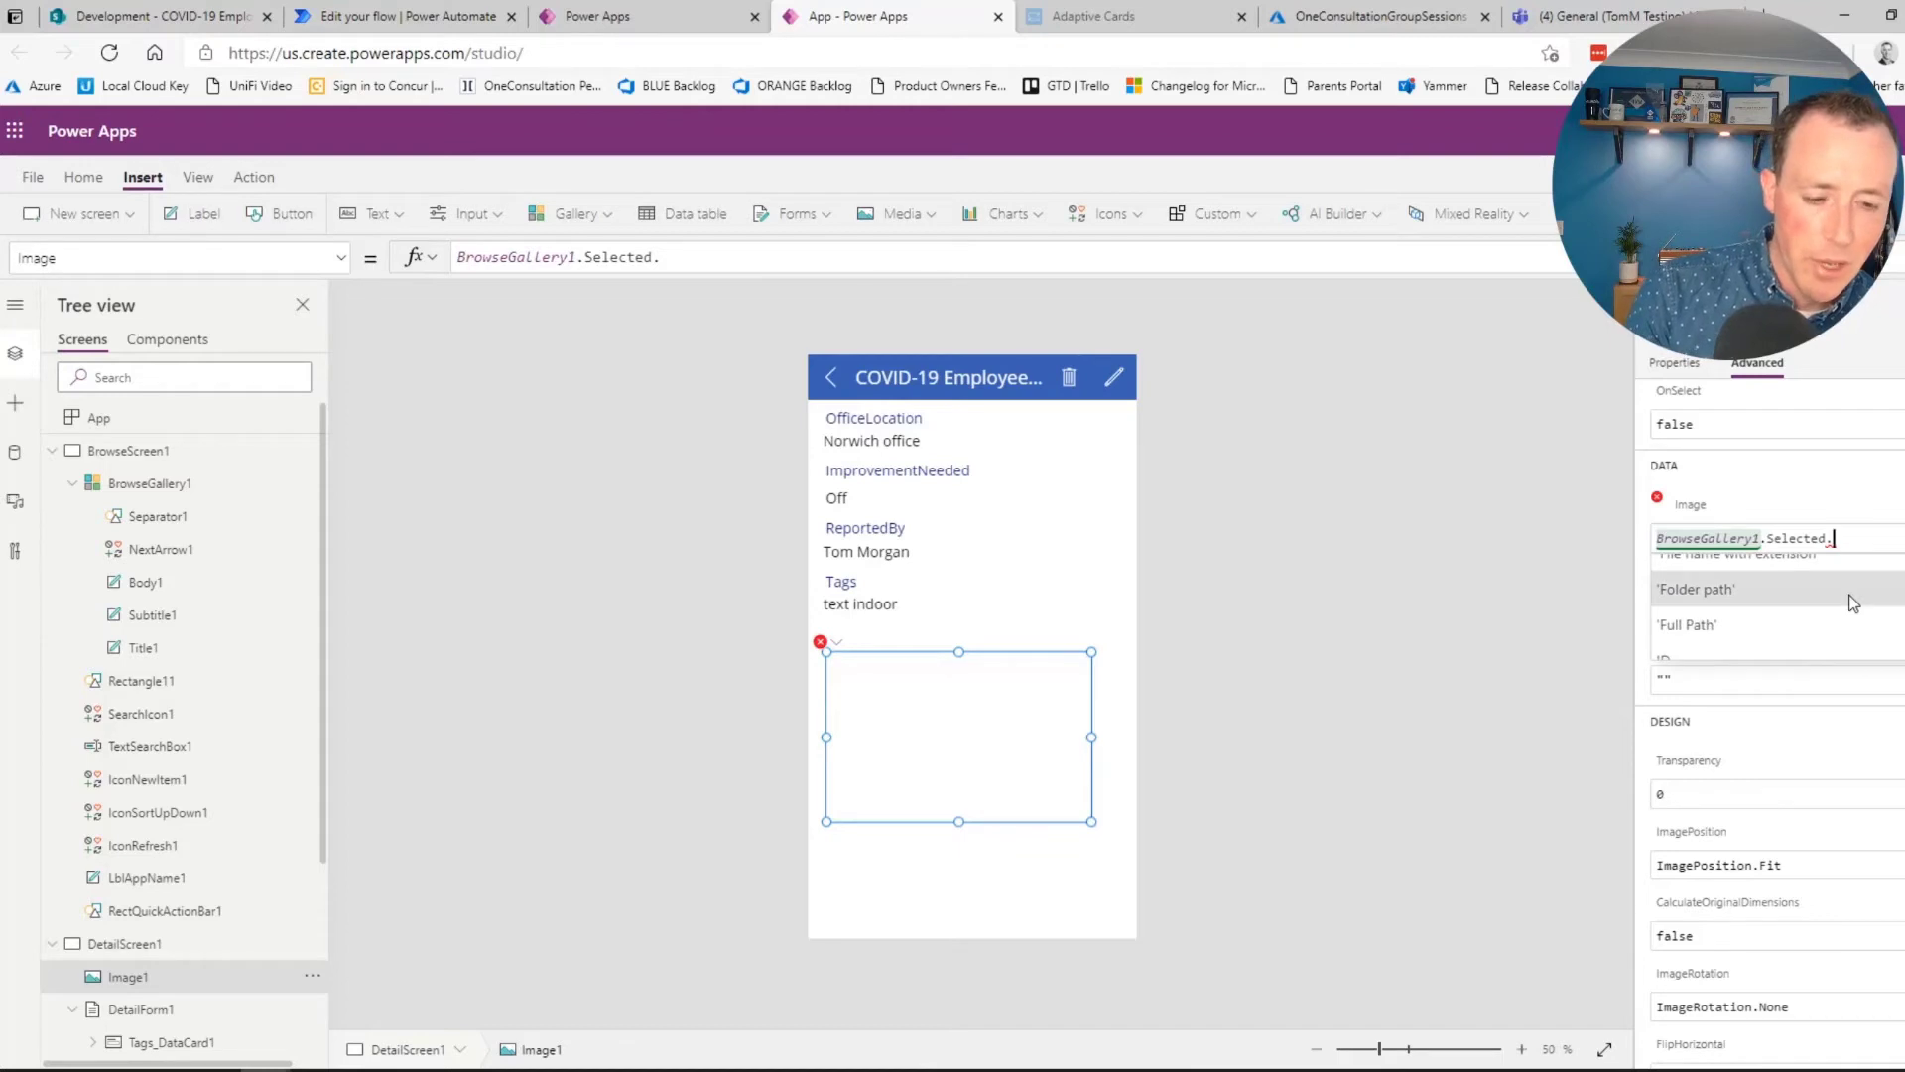
scroll(1854, 603, down, 5)
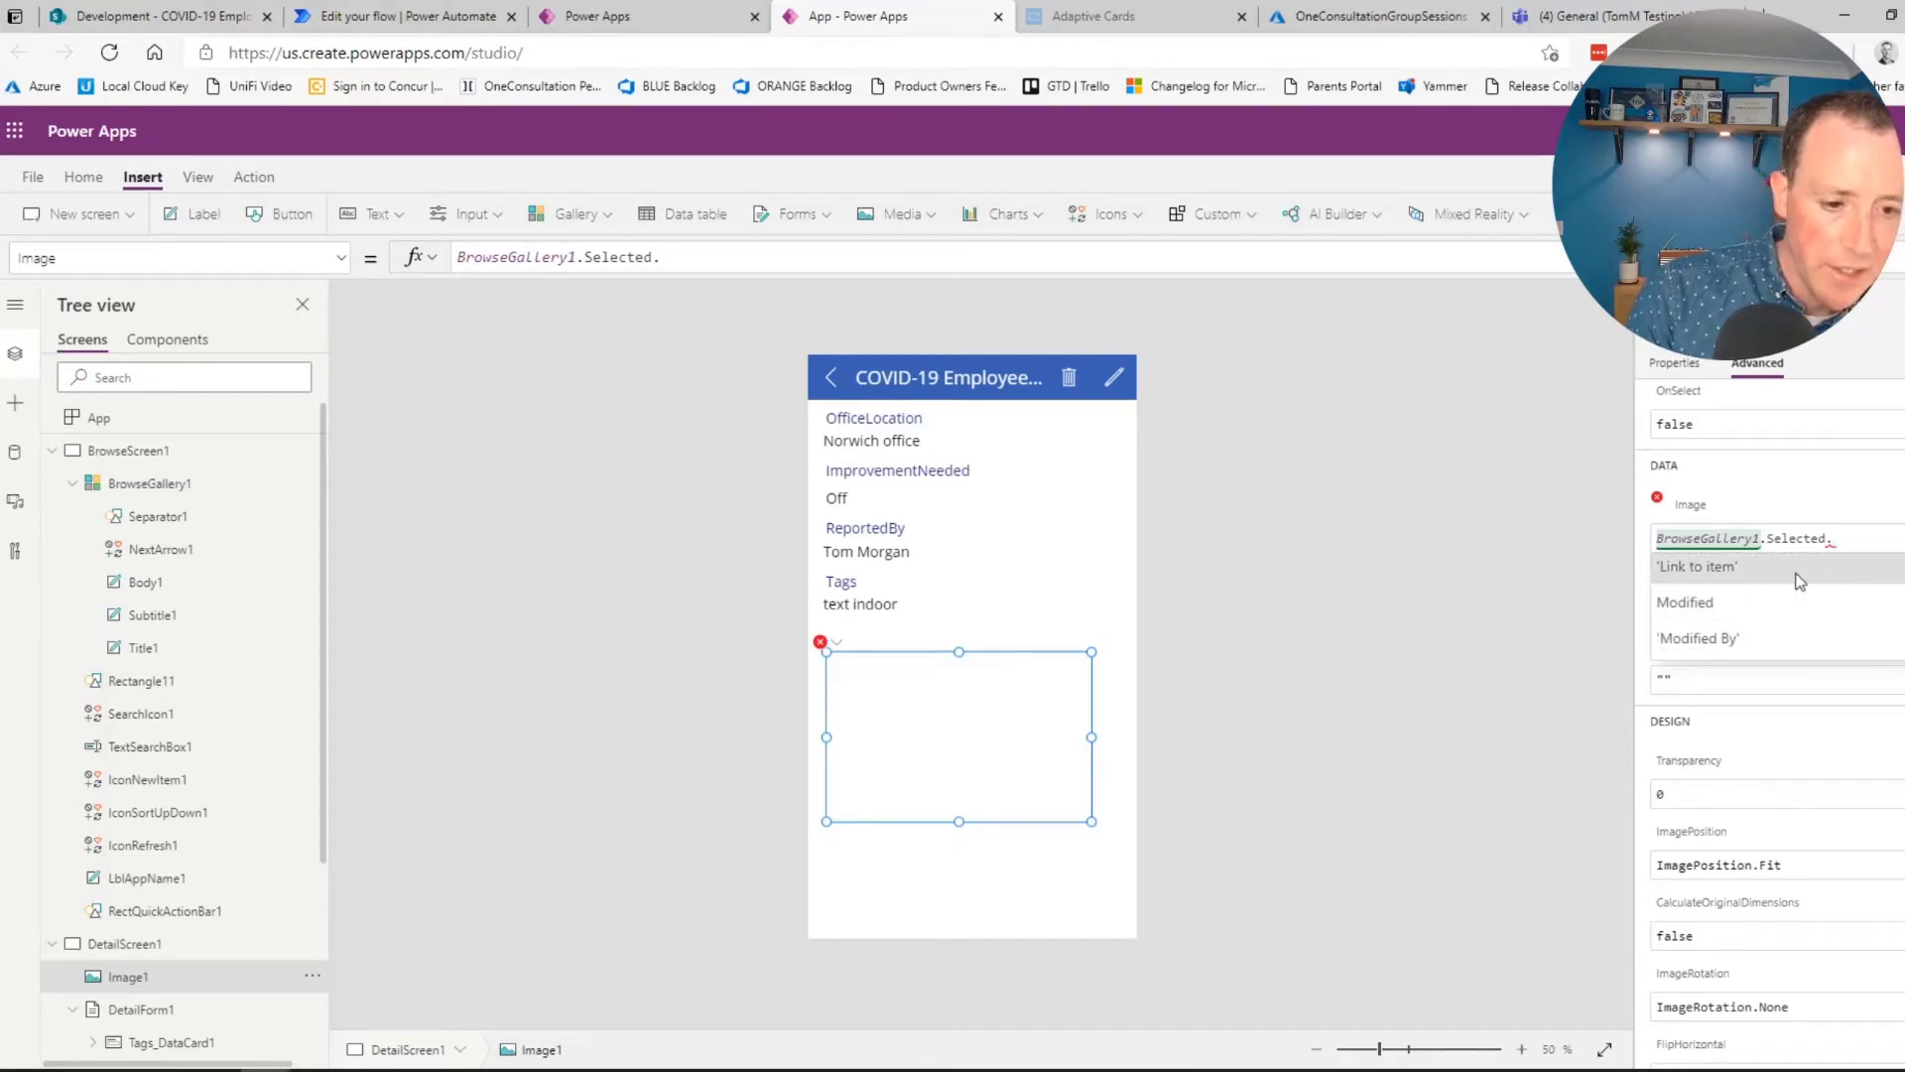
click(1719, 567)
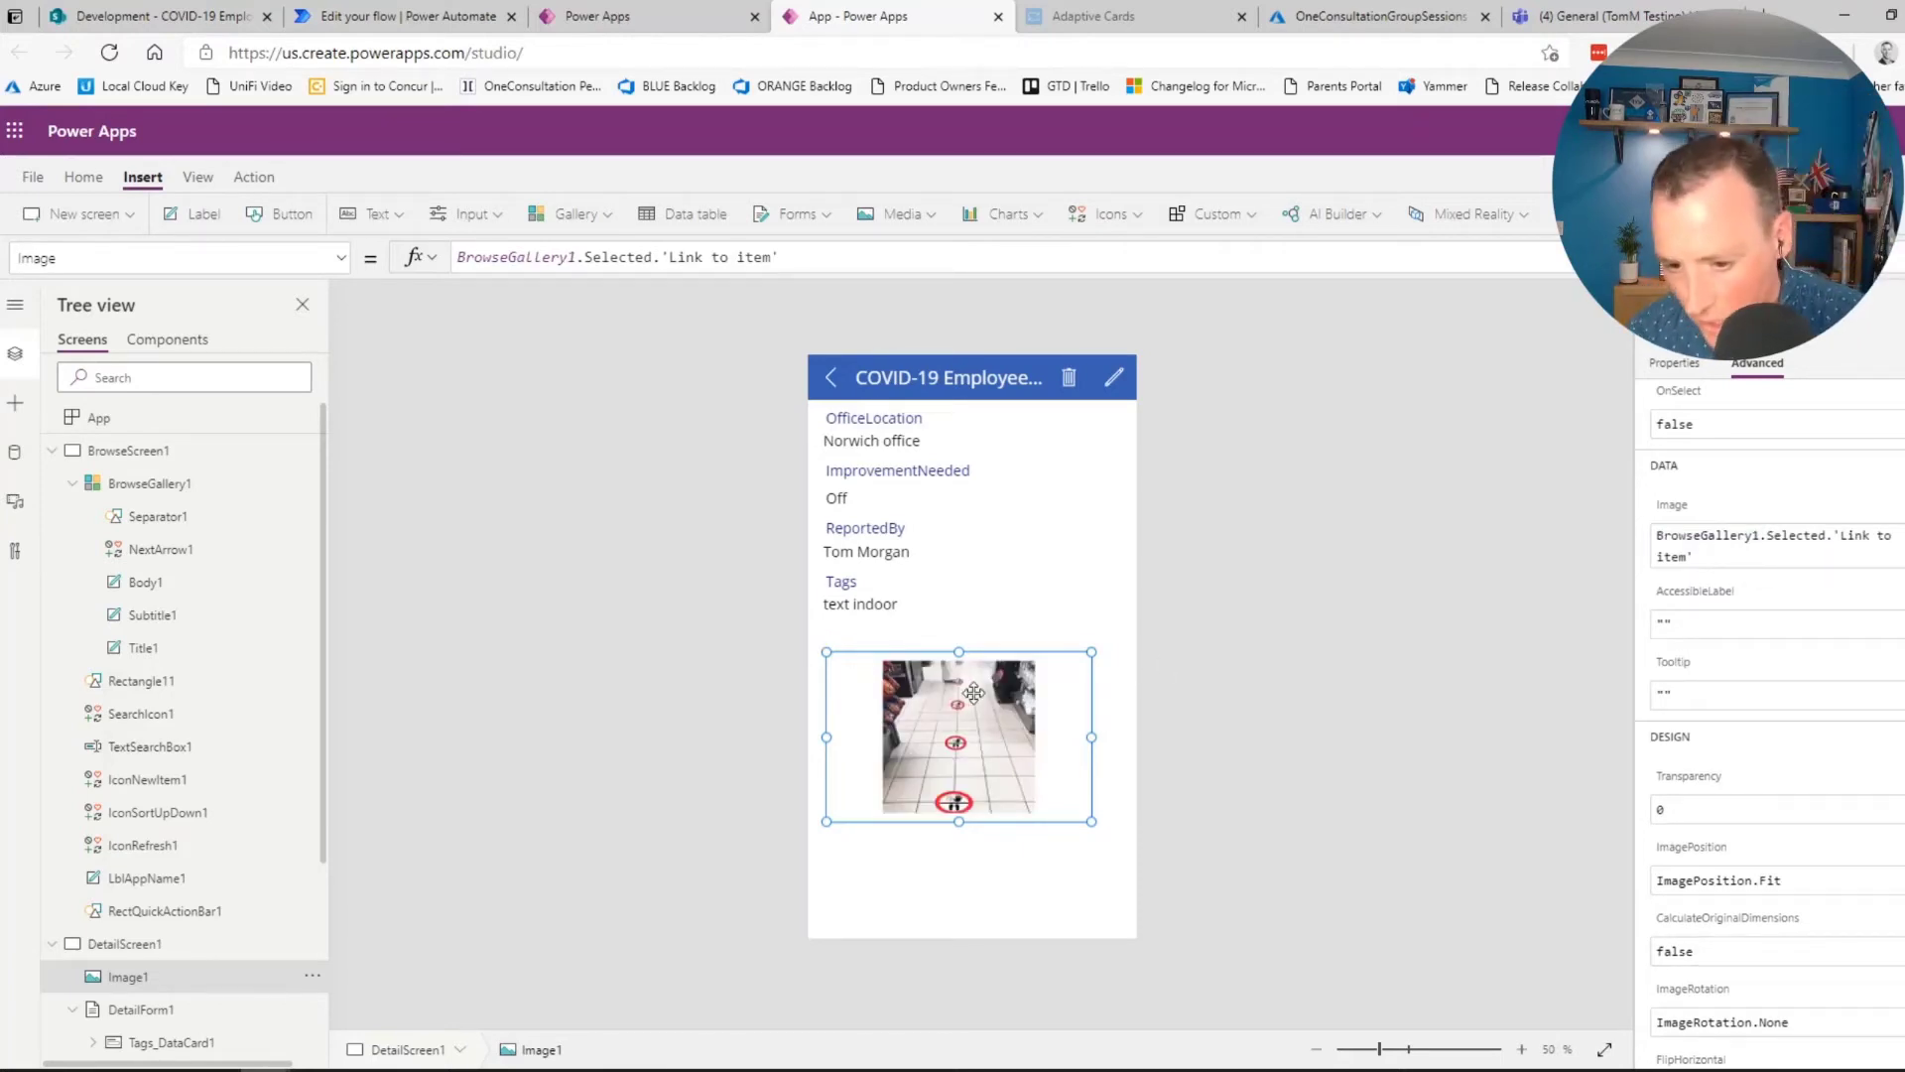
Insert a text label on DetailScreen1 and place it between the Tags field and the image
click(963, 624)
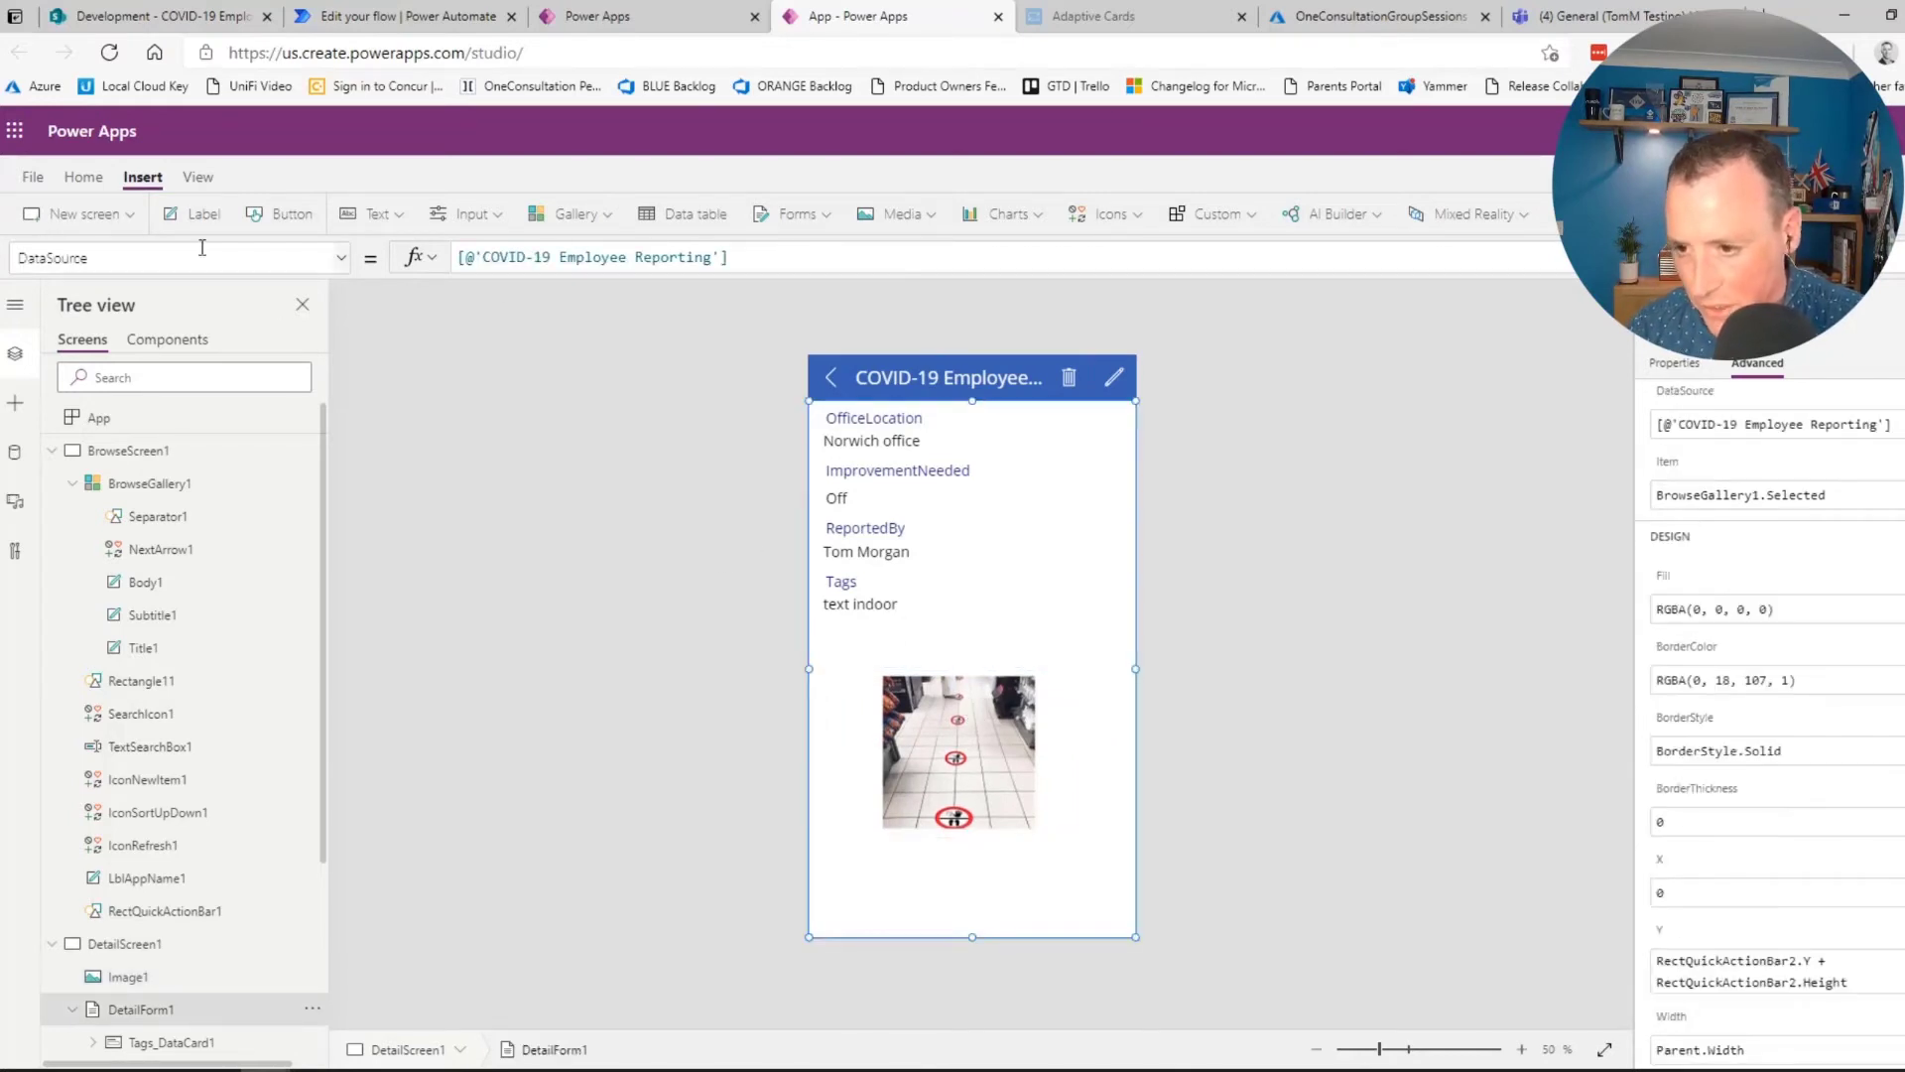
click(372, 213)
click(396, 260)
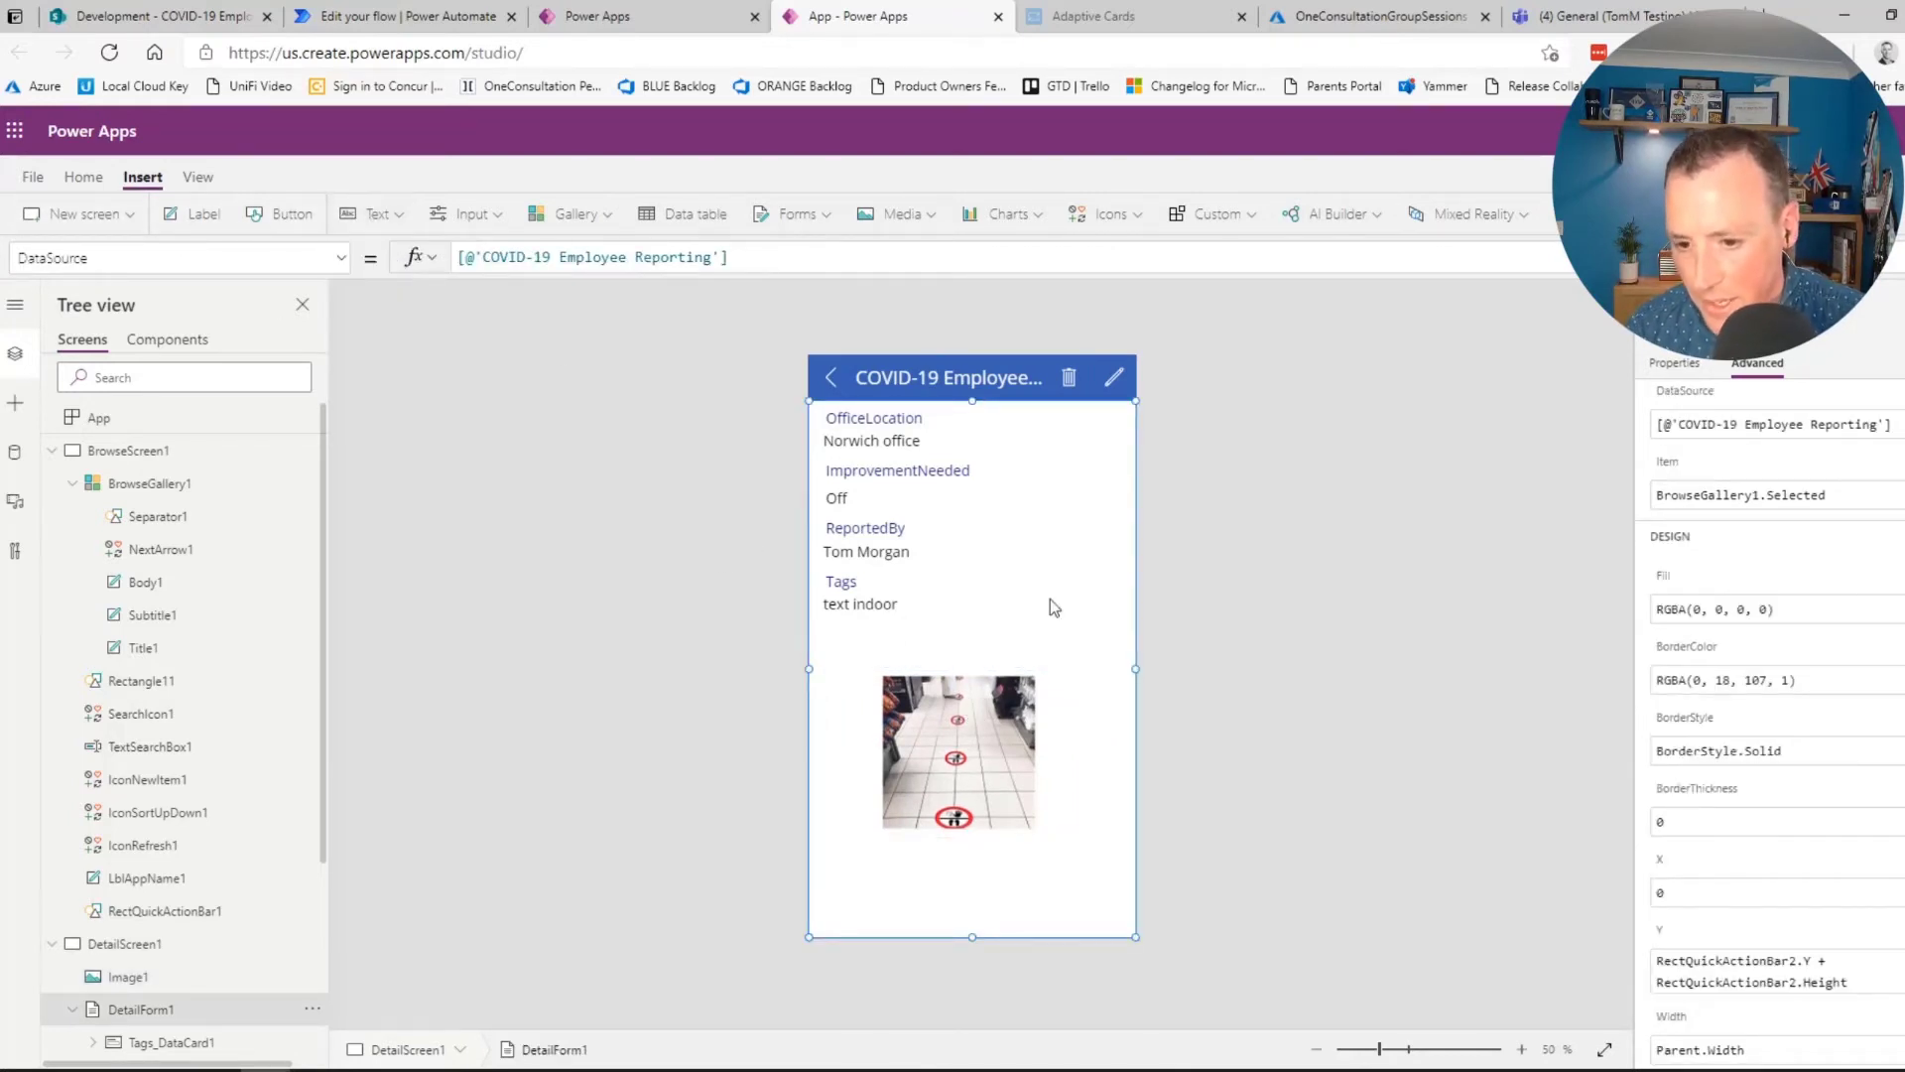
drag(888, 417, 898, 675)
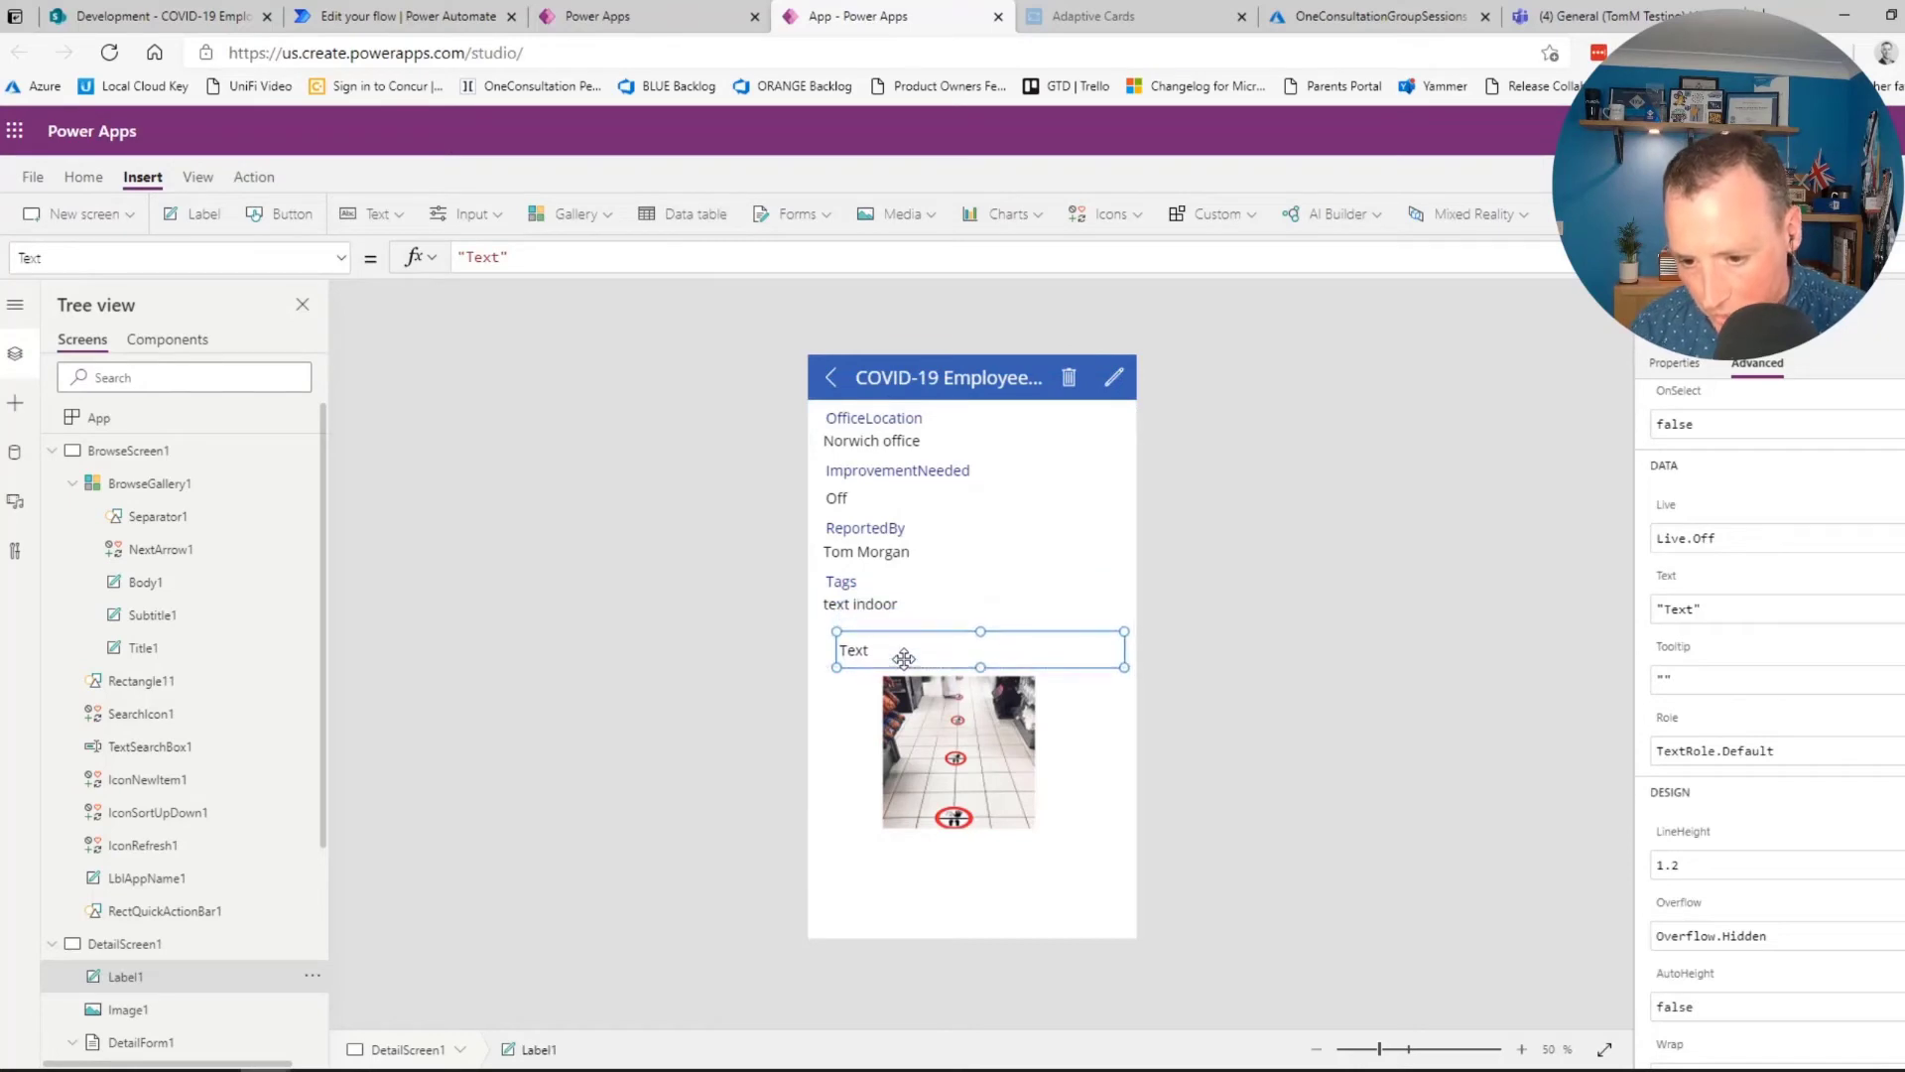
Set the new label's Text property to BrowseGallery1.Selected.Description
click(1712, 609)
key(BackSpace)
key(BackSpace)
key(BackSpace)
key(BackSpace)
key(BackSpace)
key(BackSpace)
text(Brows)
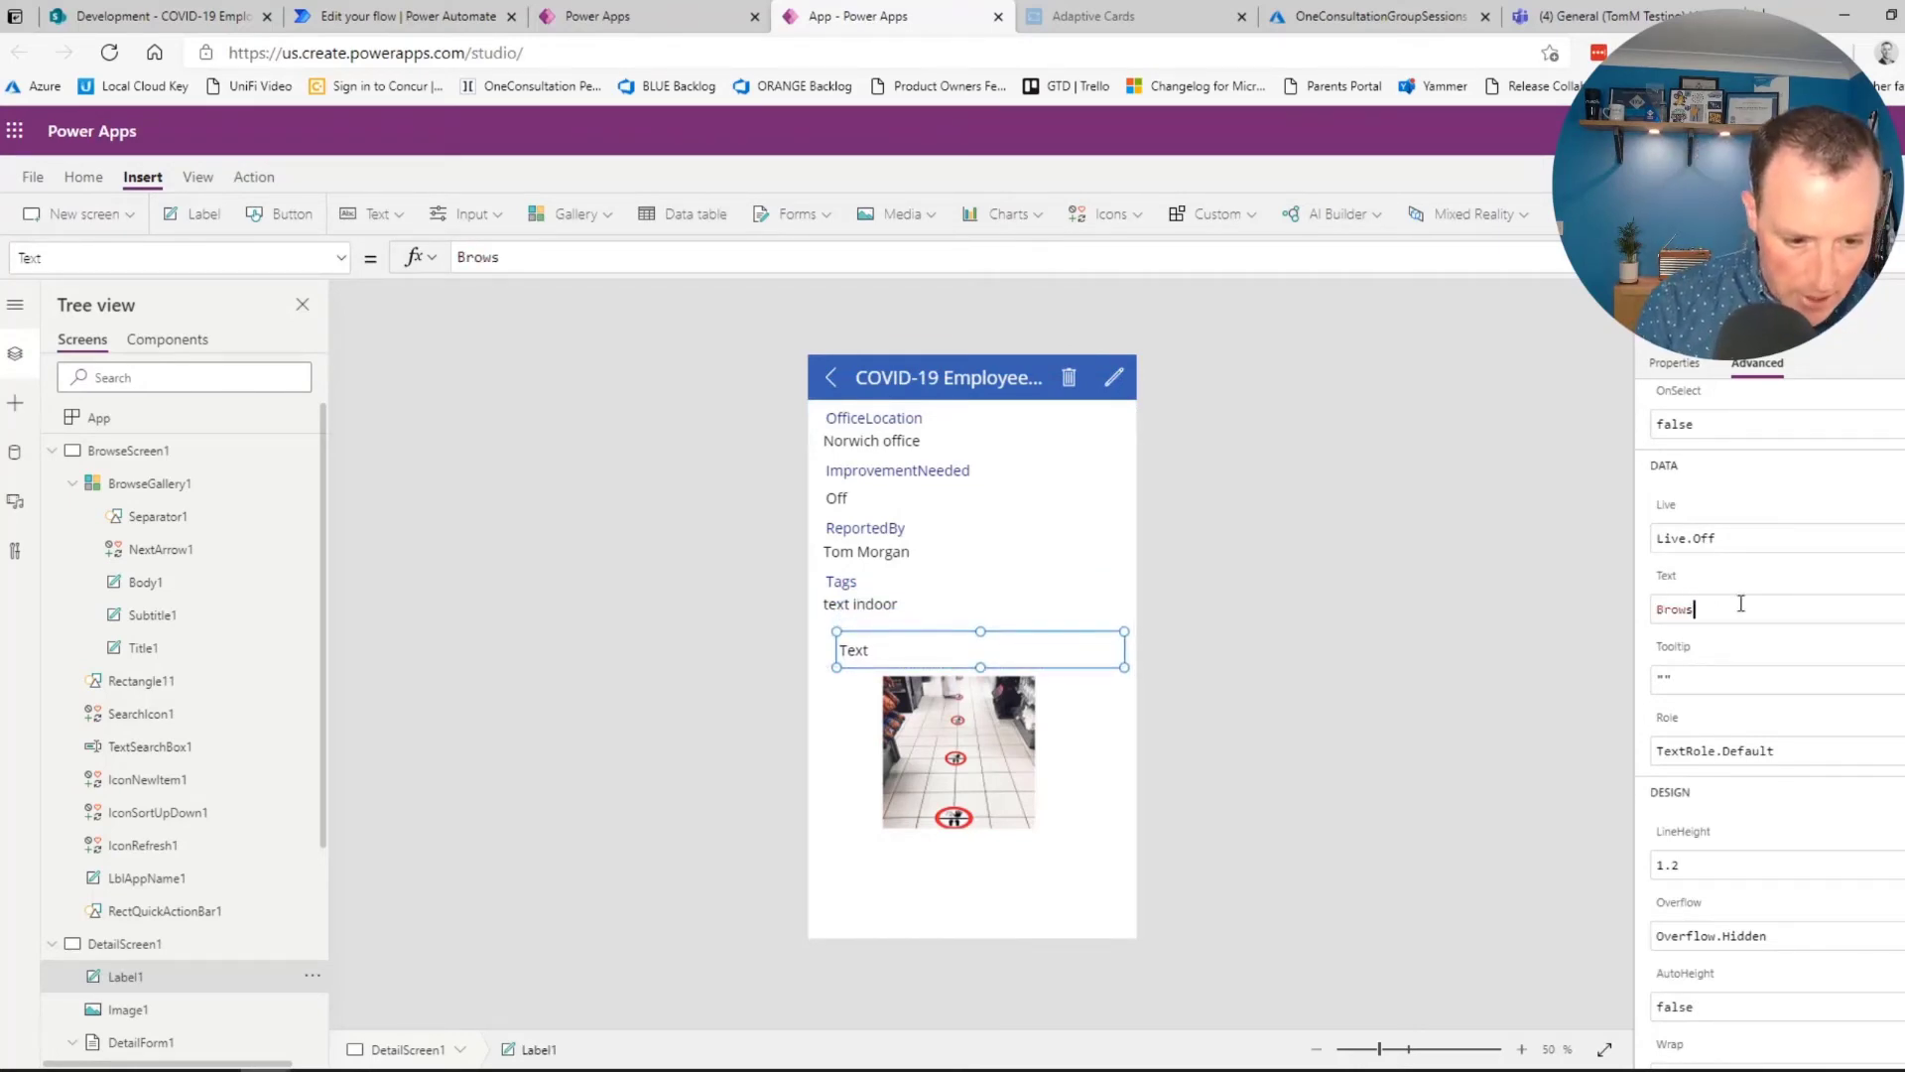
key(Tab)
text(.se)
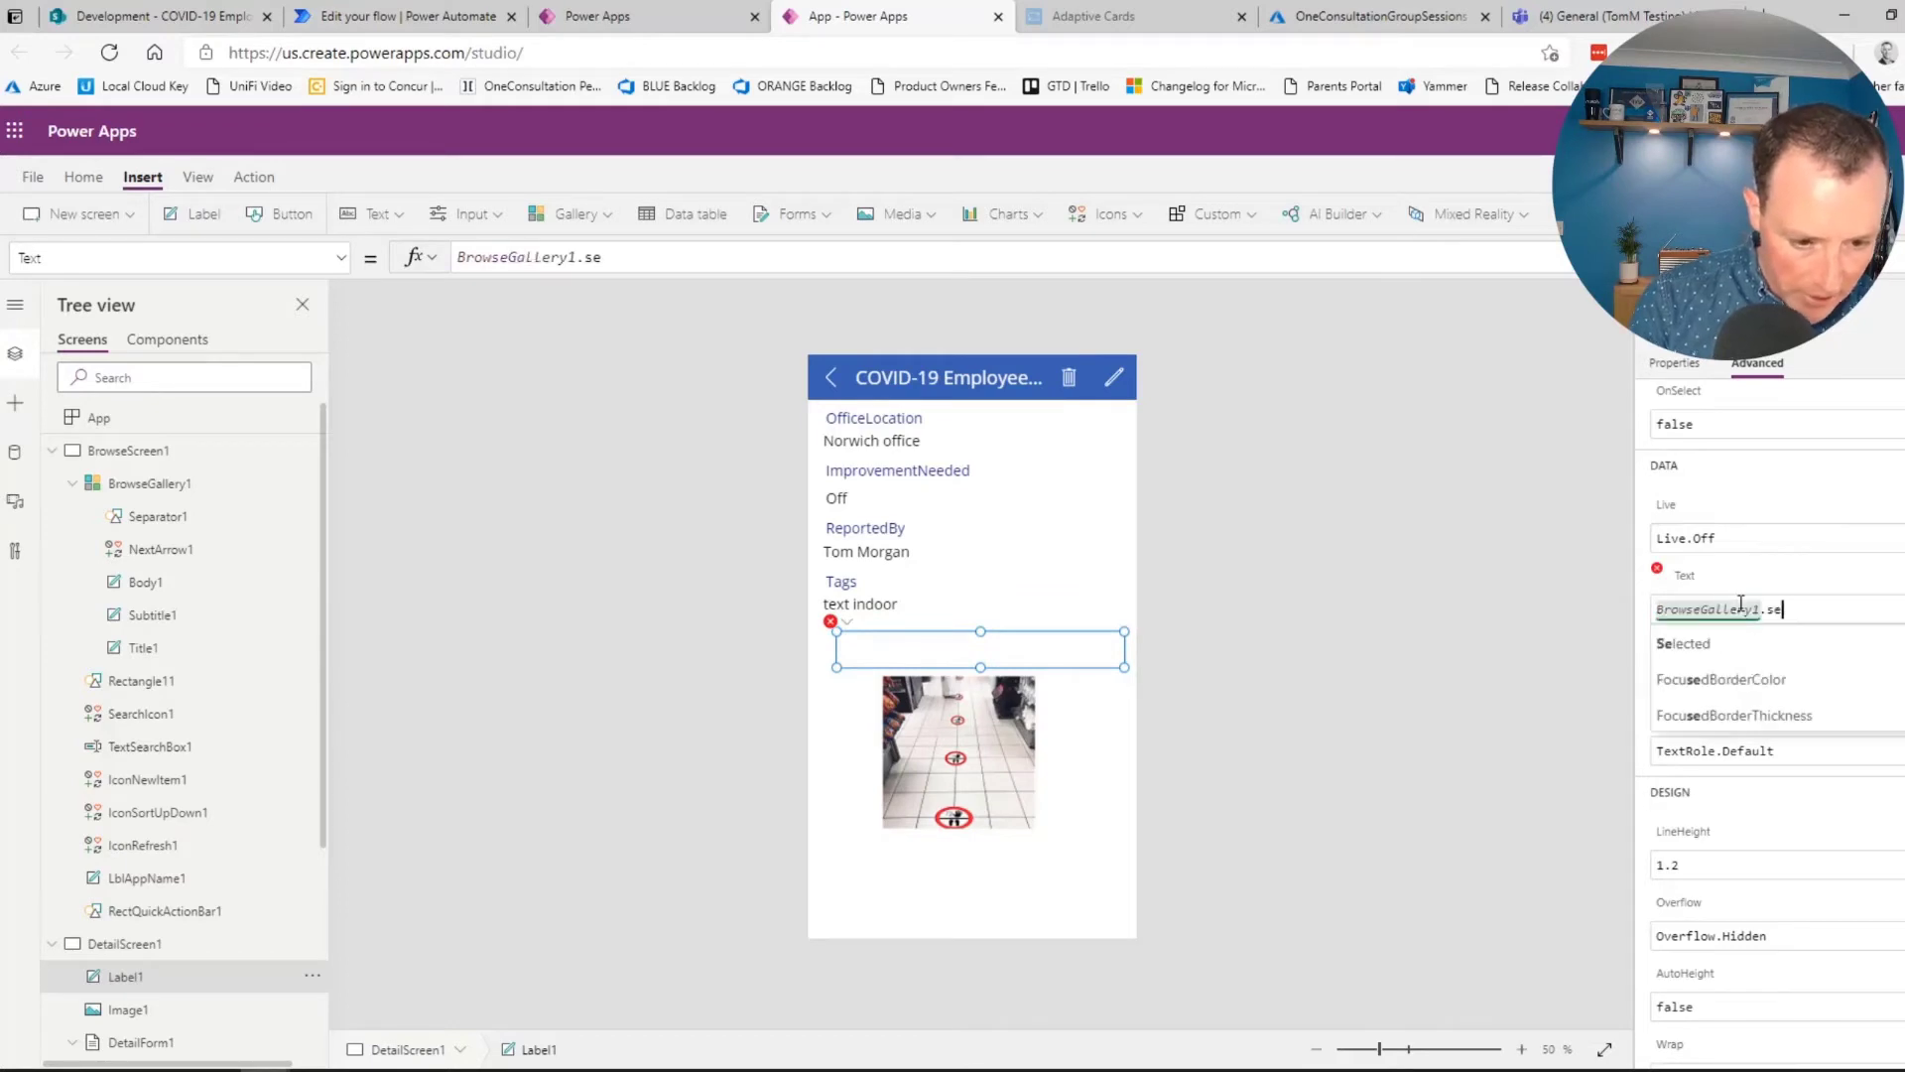
key(Tab)
text(.d)
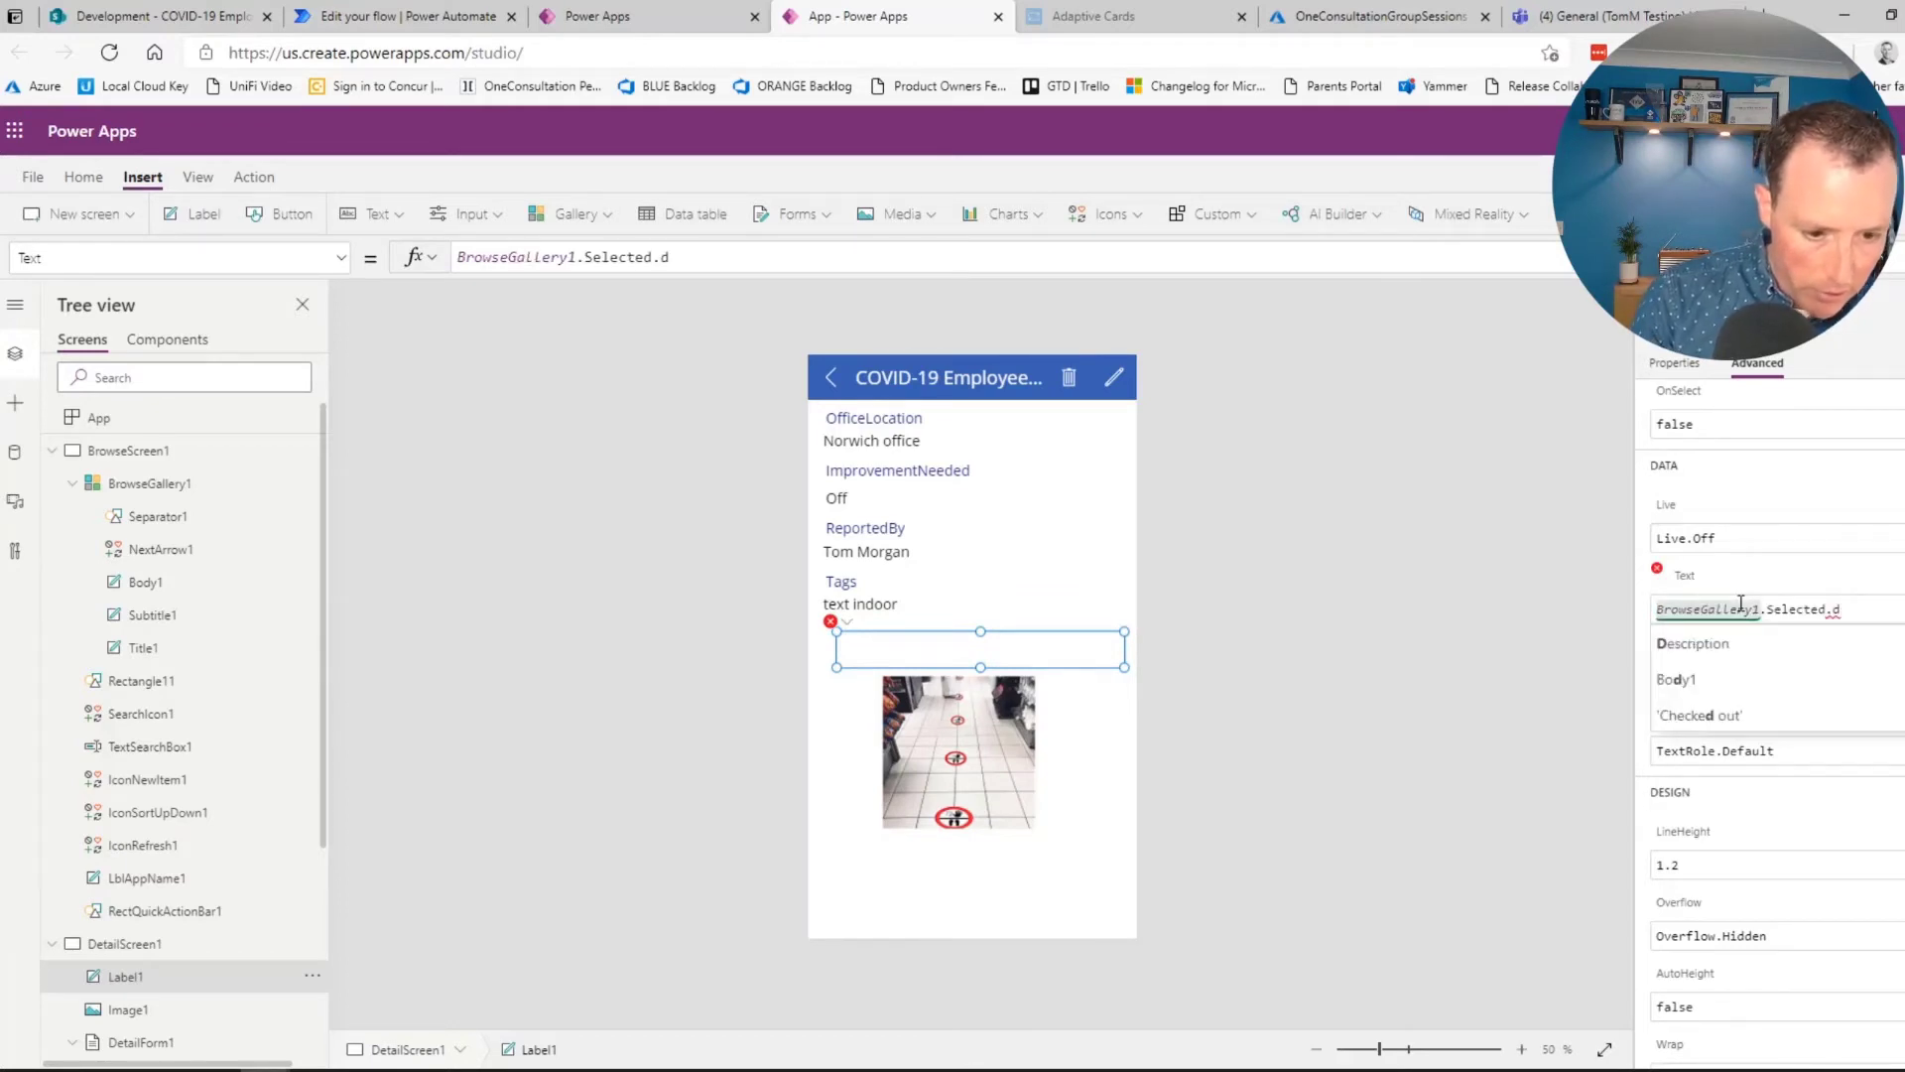
key(Tab)
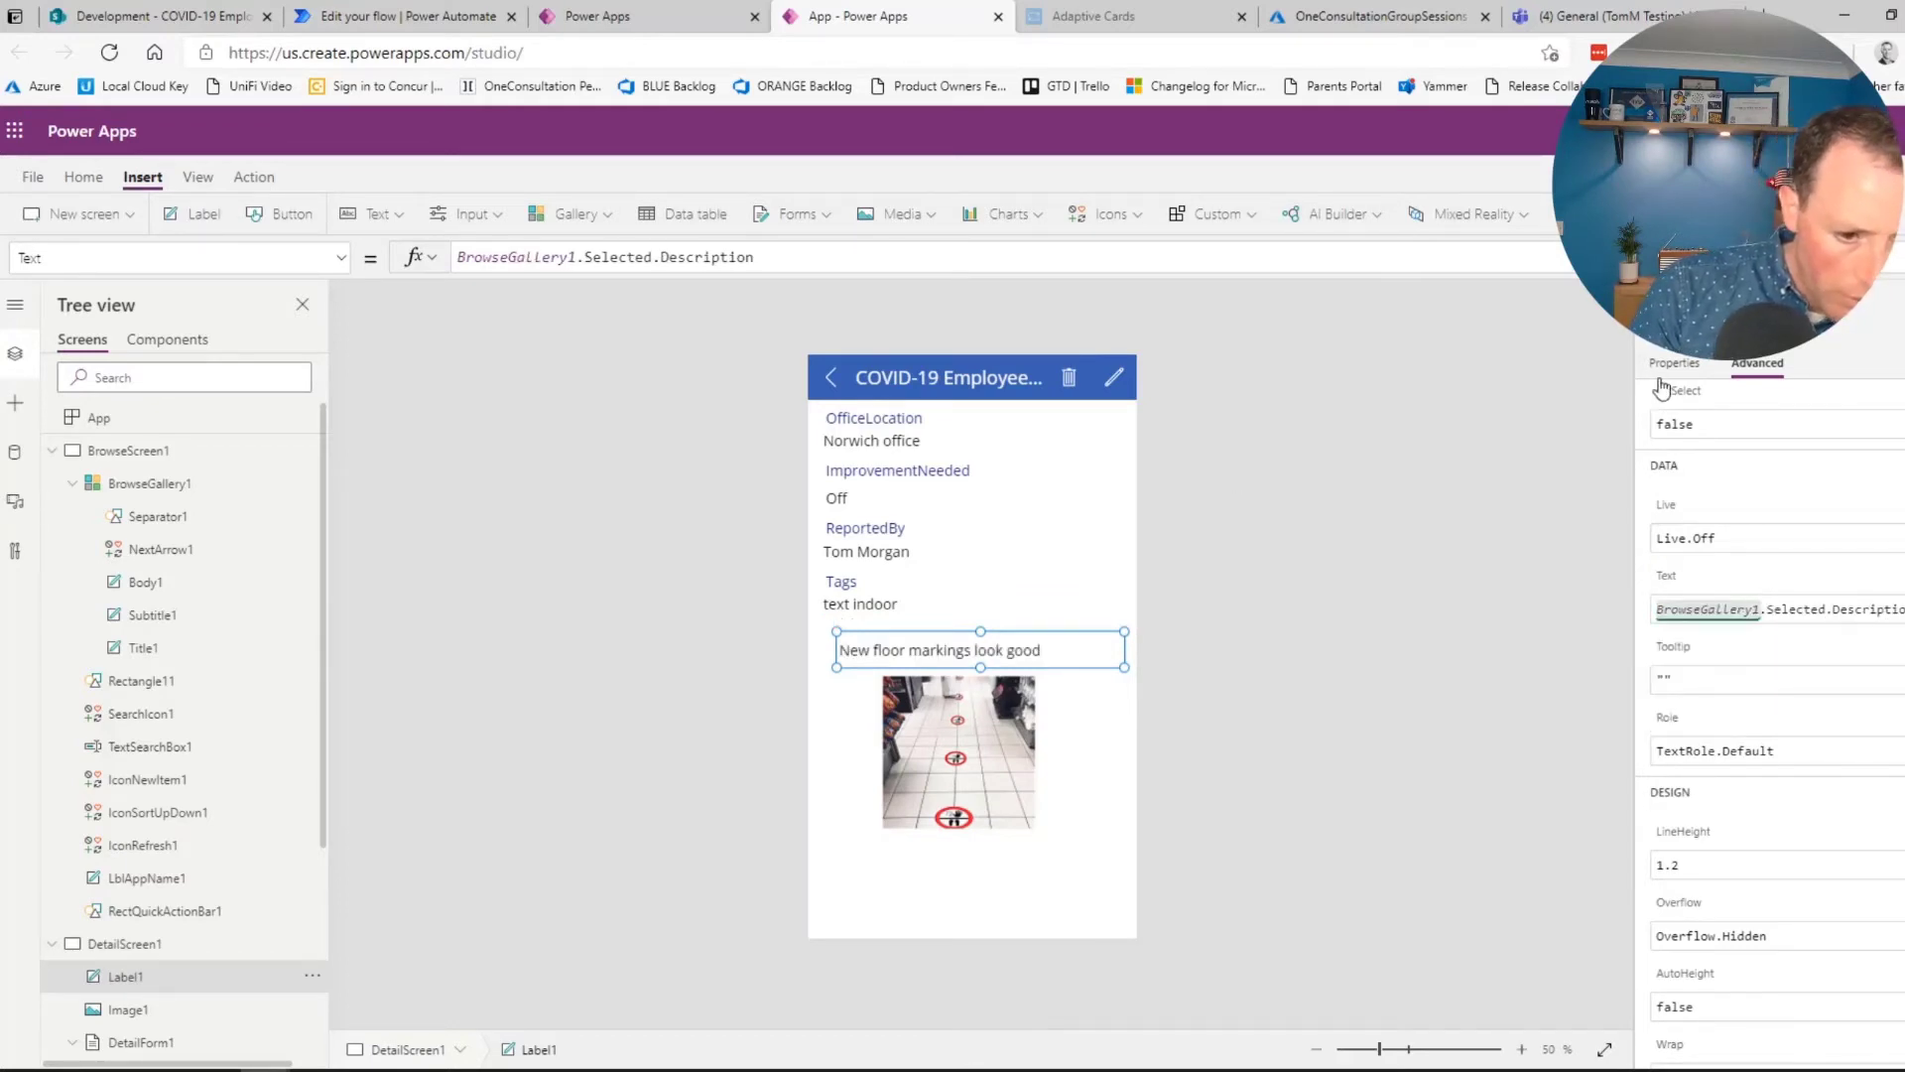
Format the description label on DetailScreen1 as italic, bold and centre-aligned
click(1675, 363)
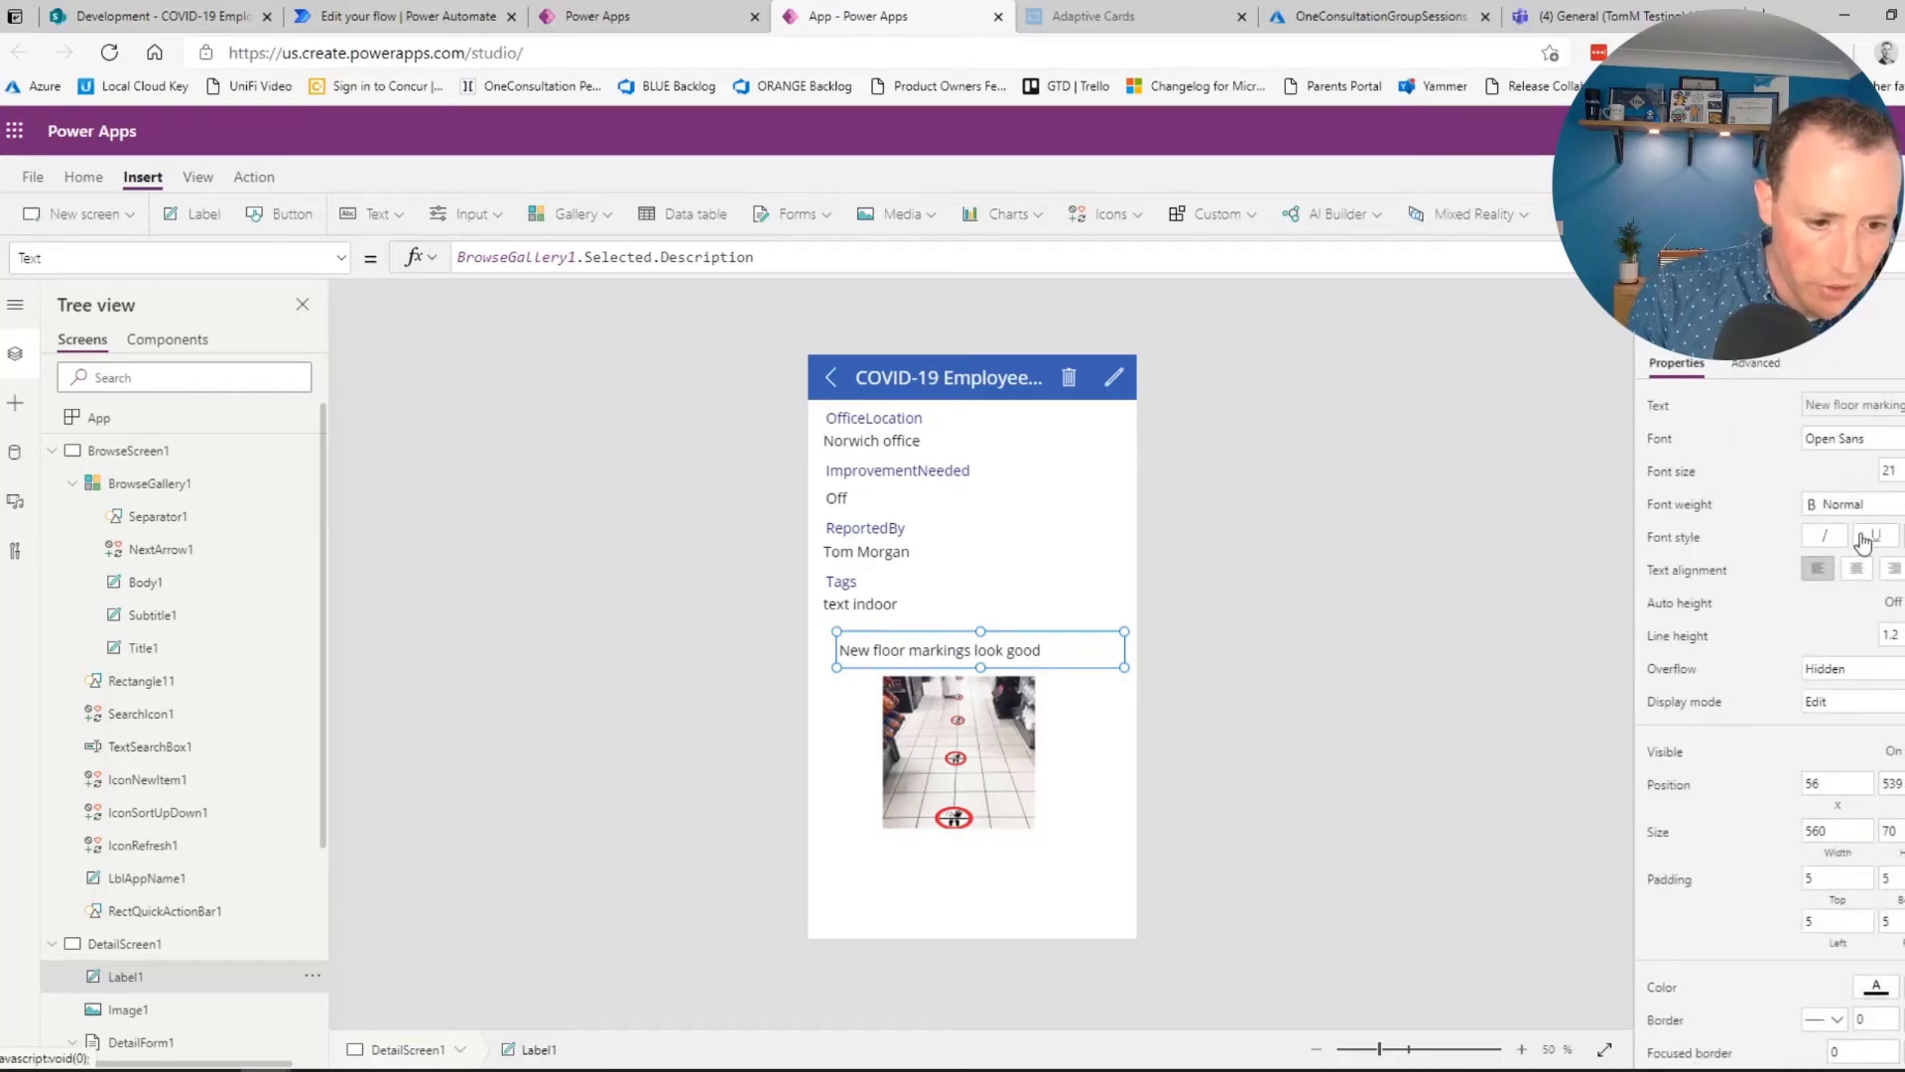
click(1824, 536)
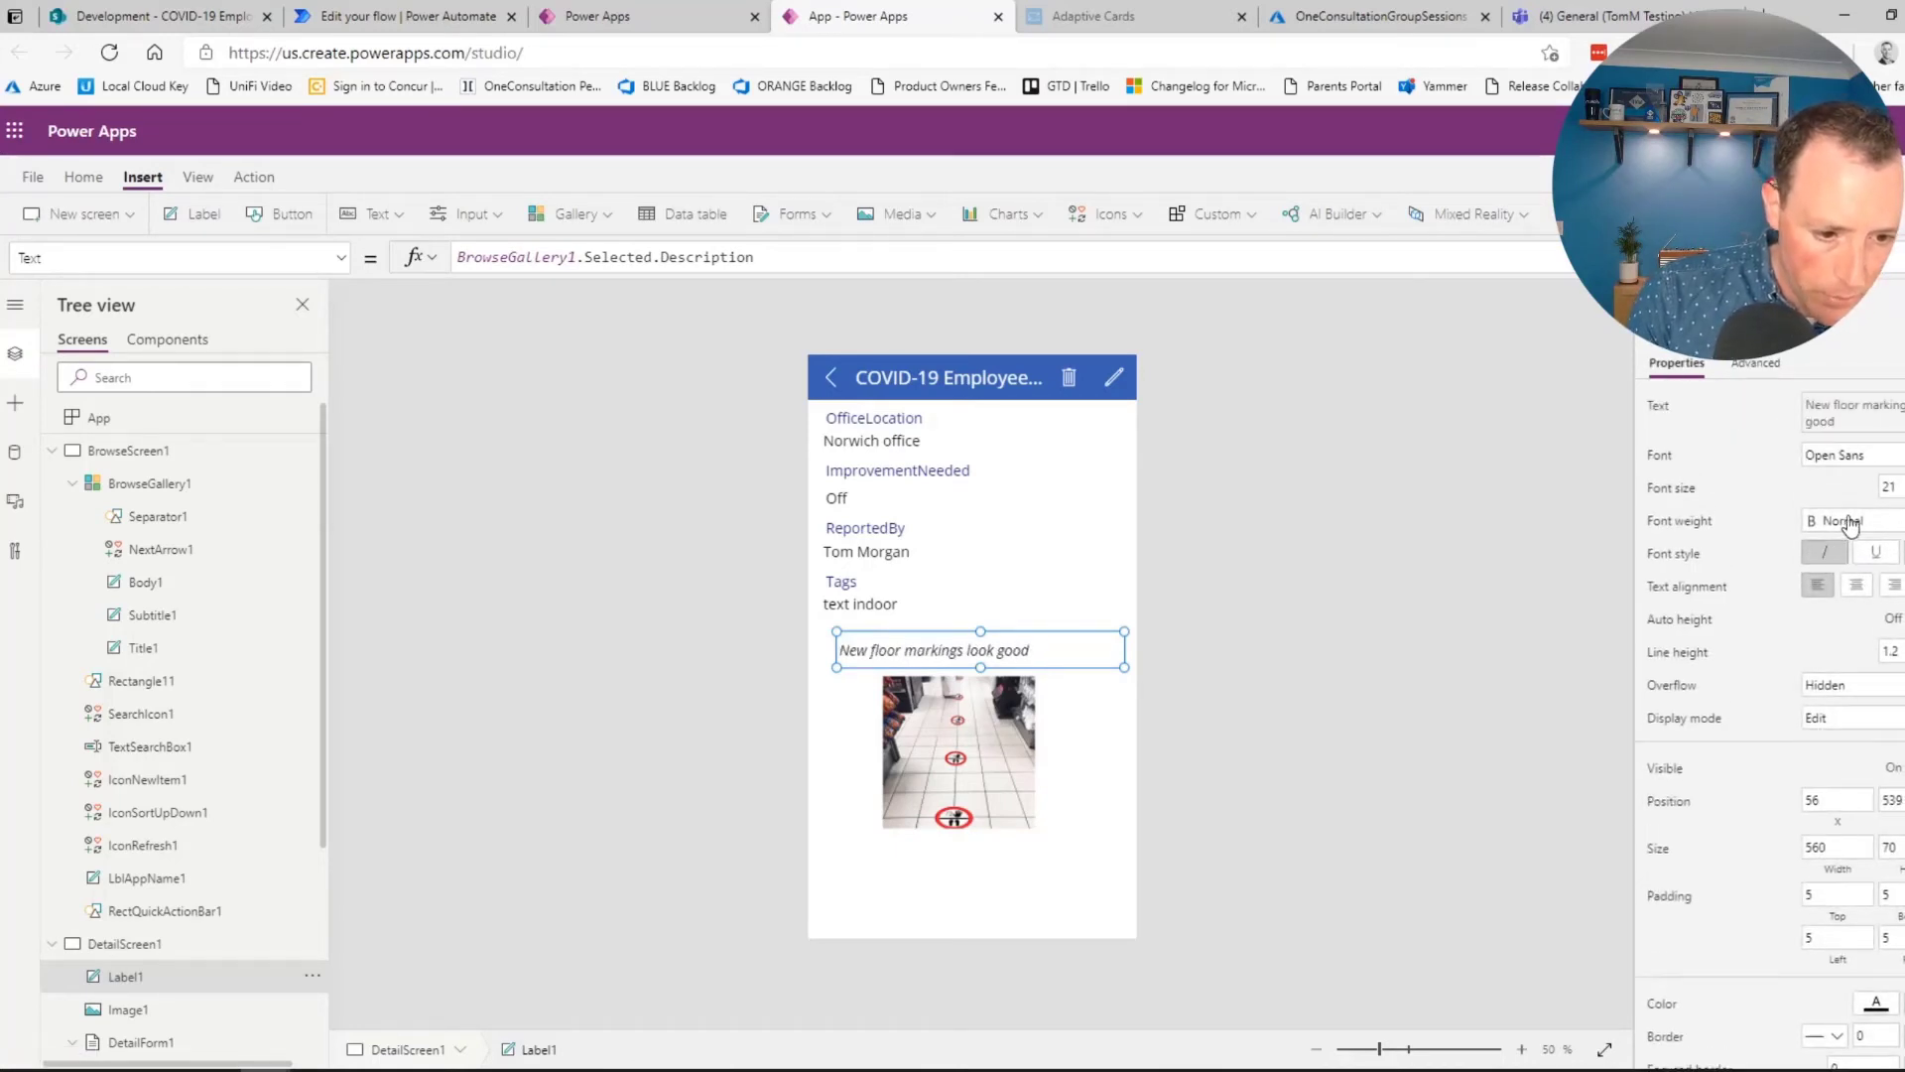
click(1850, 523)
click(1842, 550)
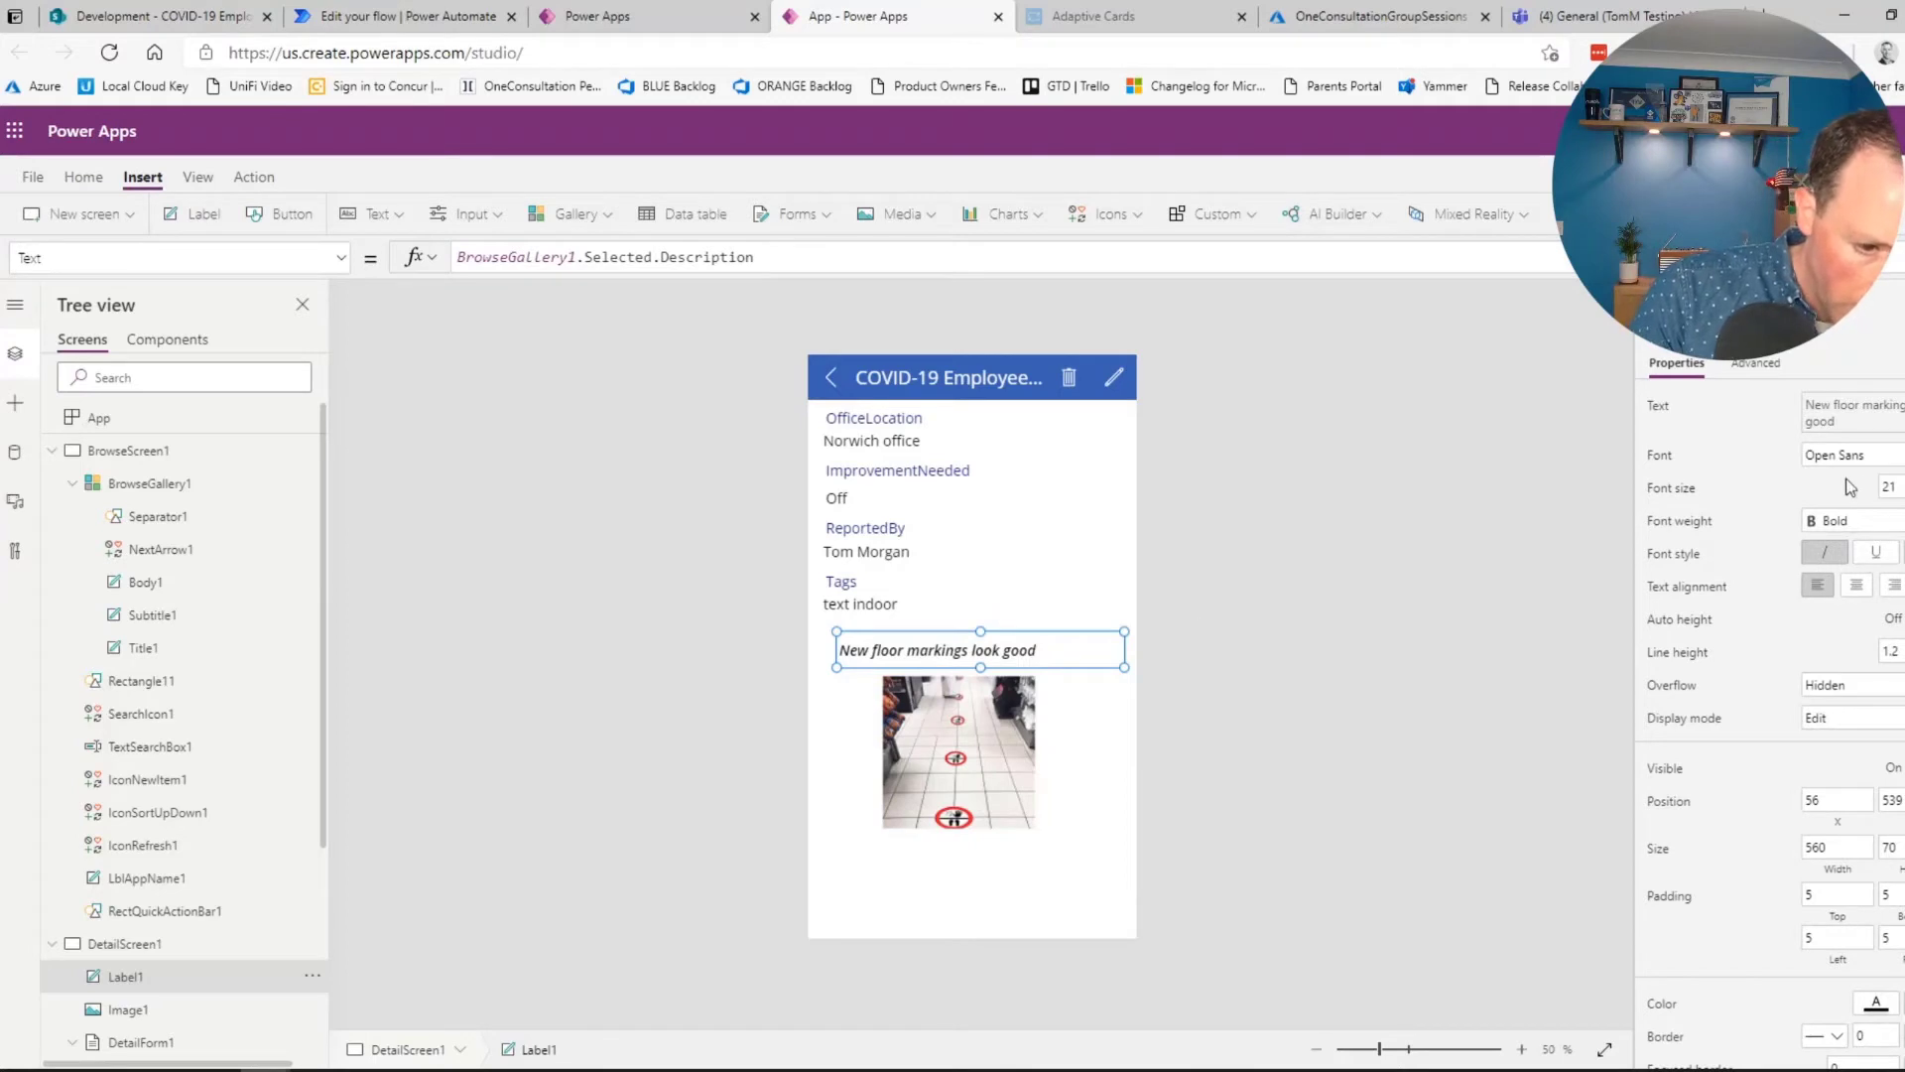
click(1864, 586)
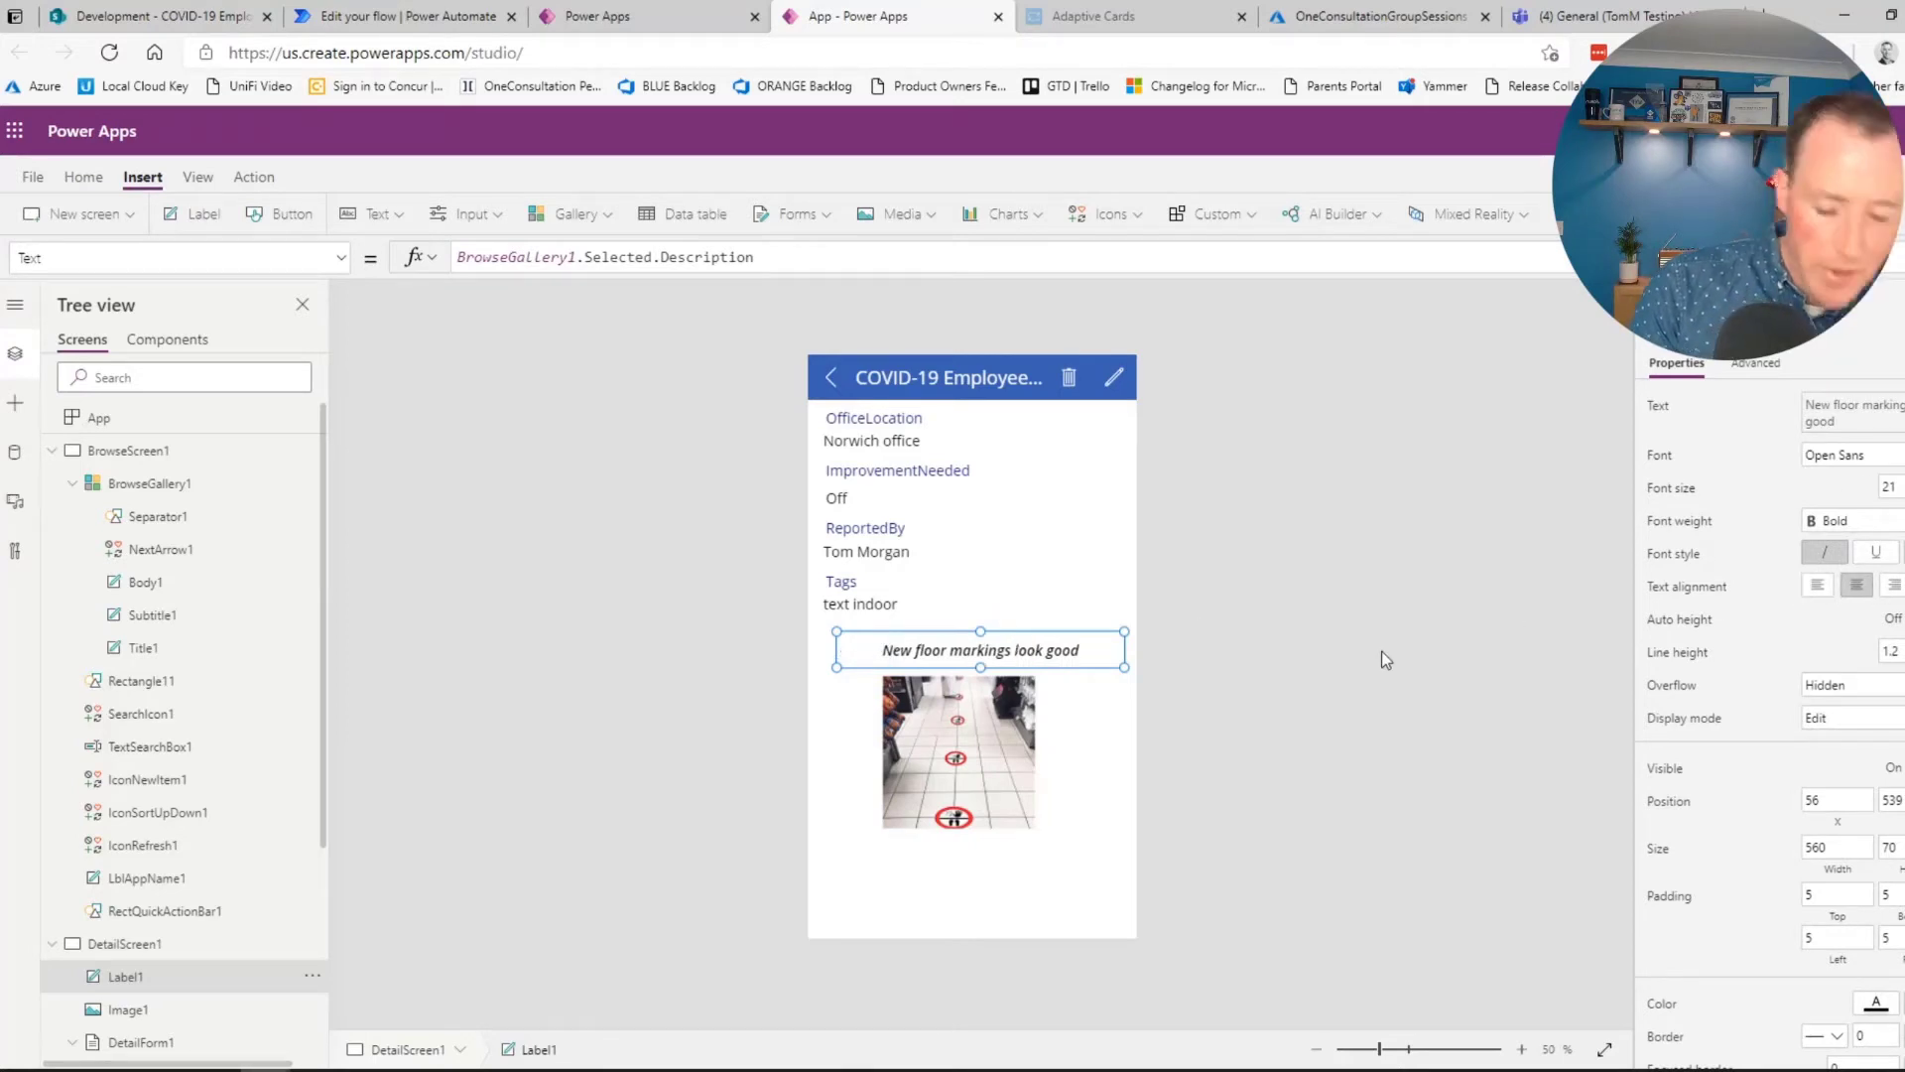
click(1339, 640)
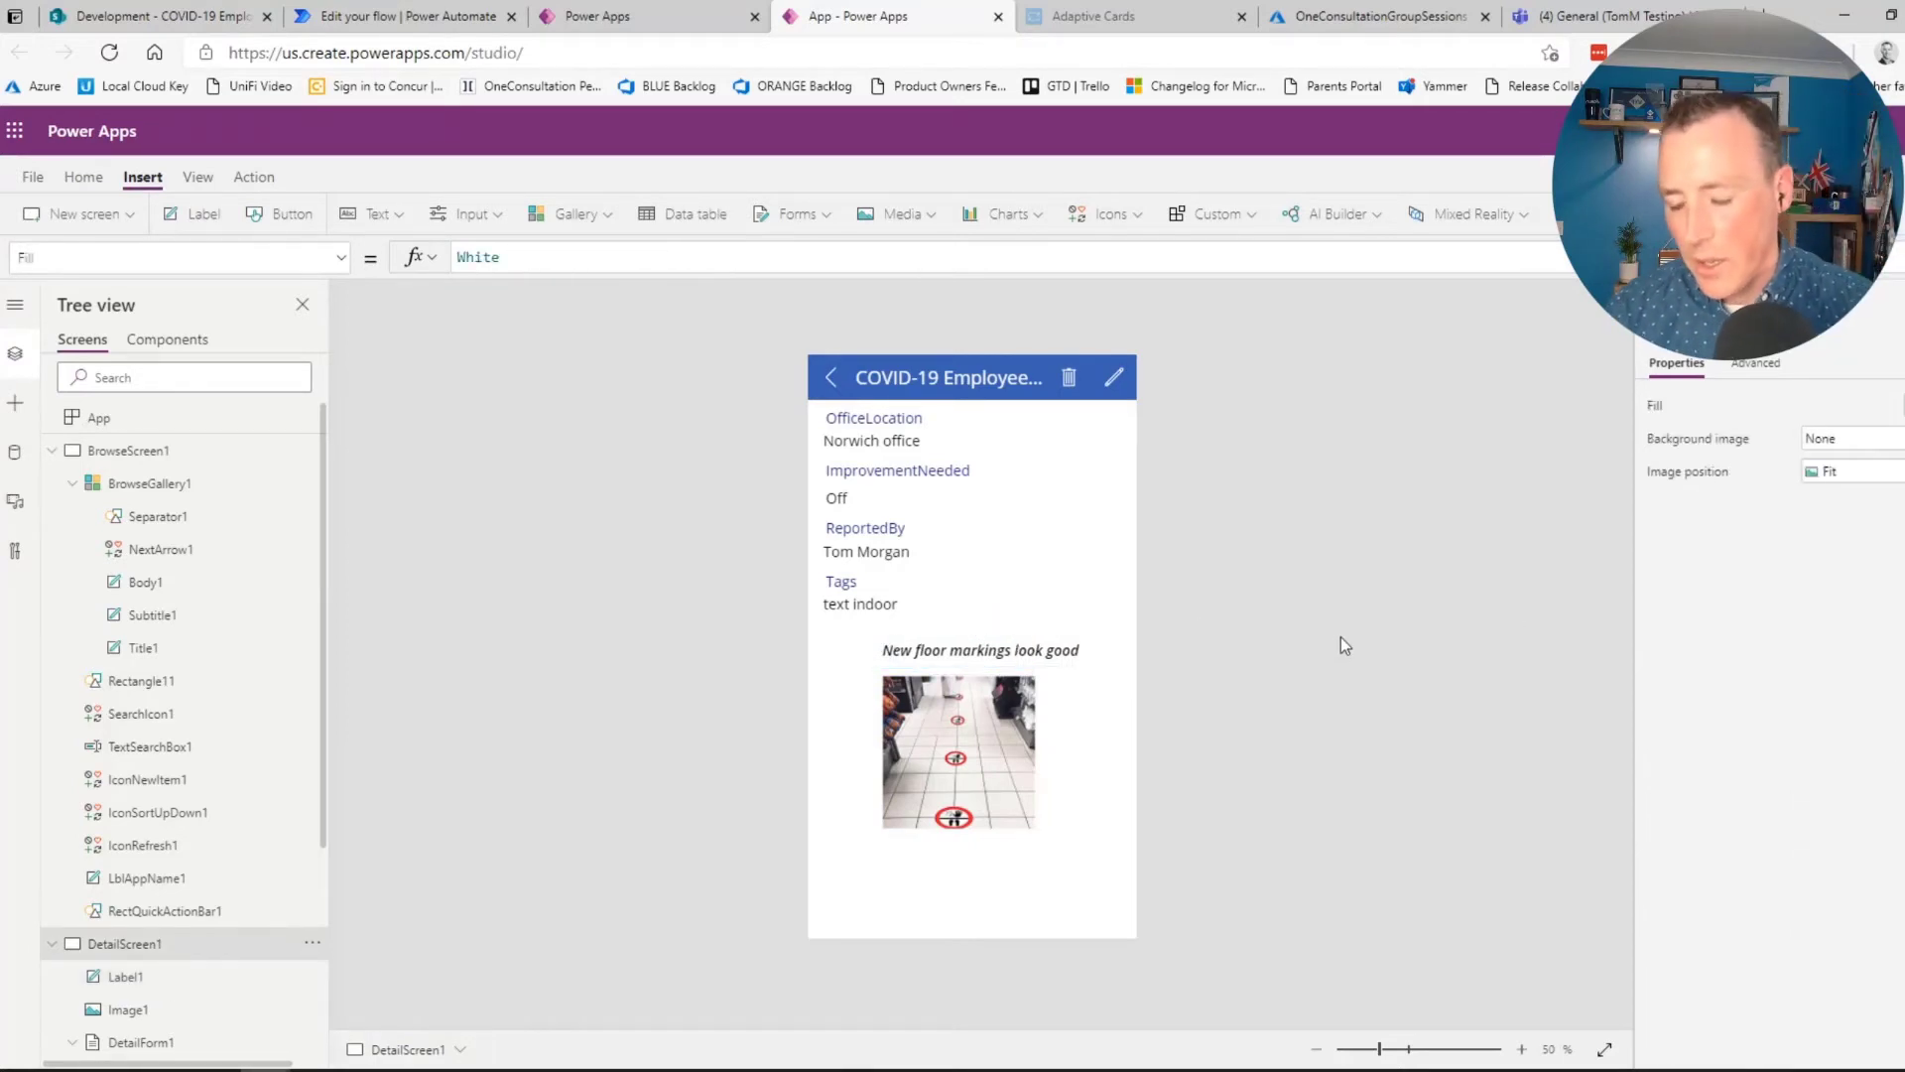
click(959, 751)
click(1189, 700)
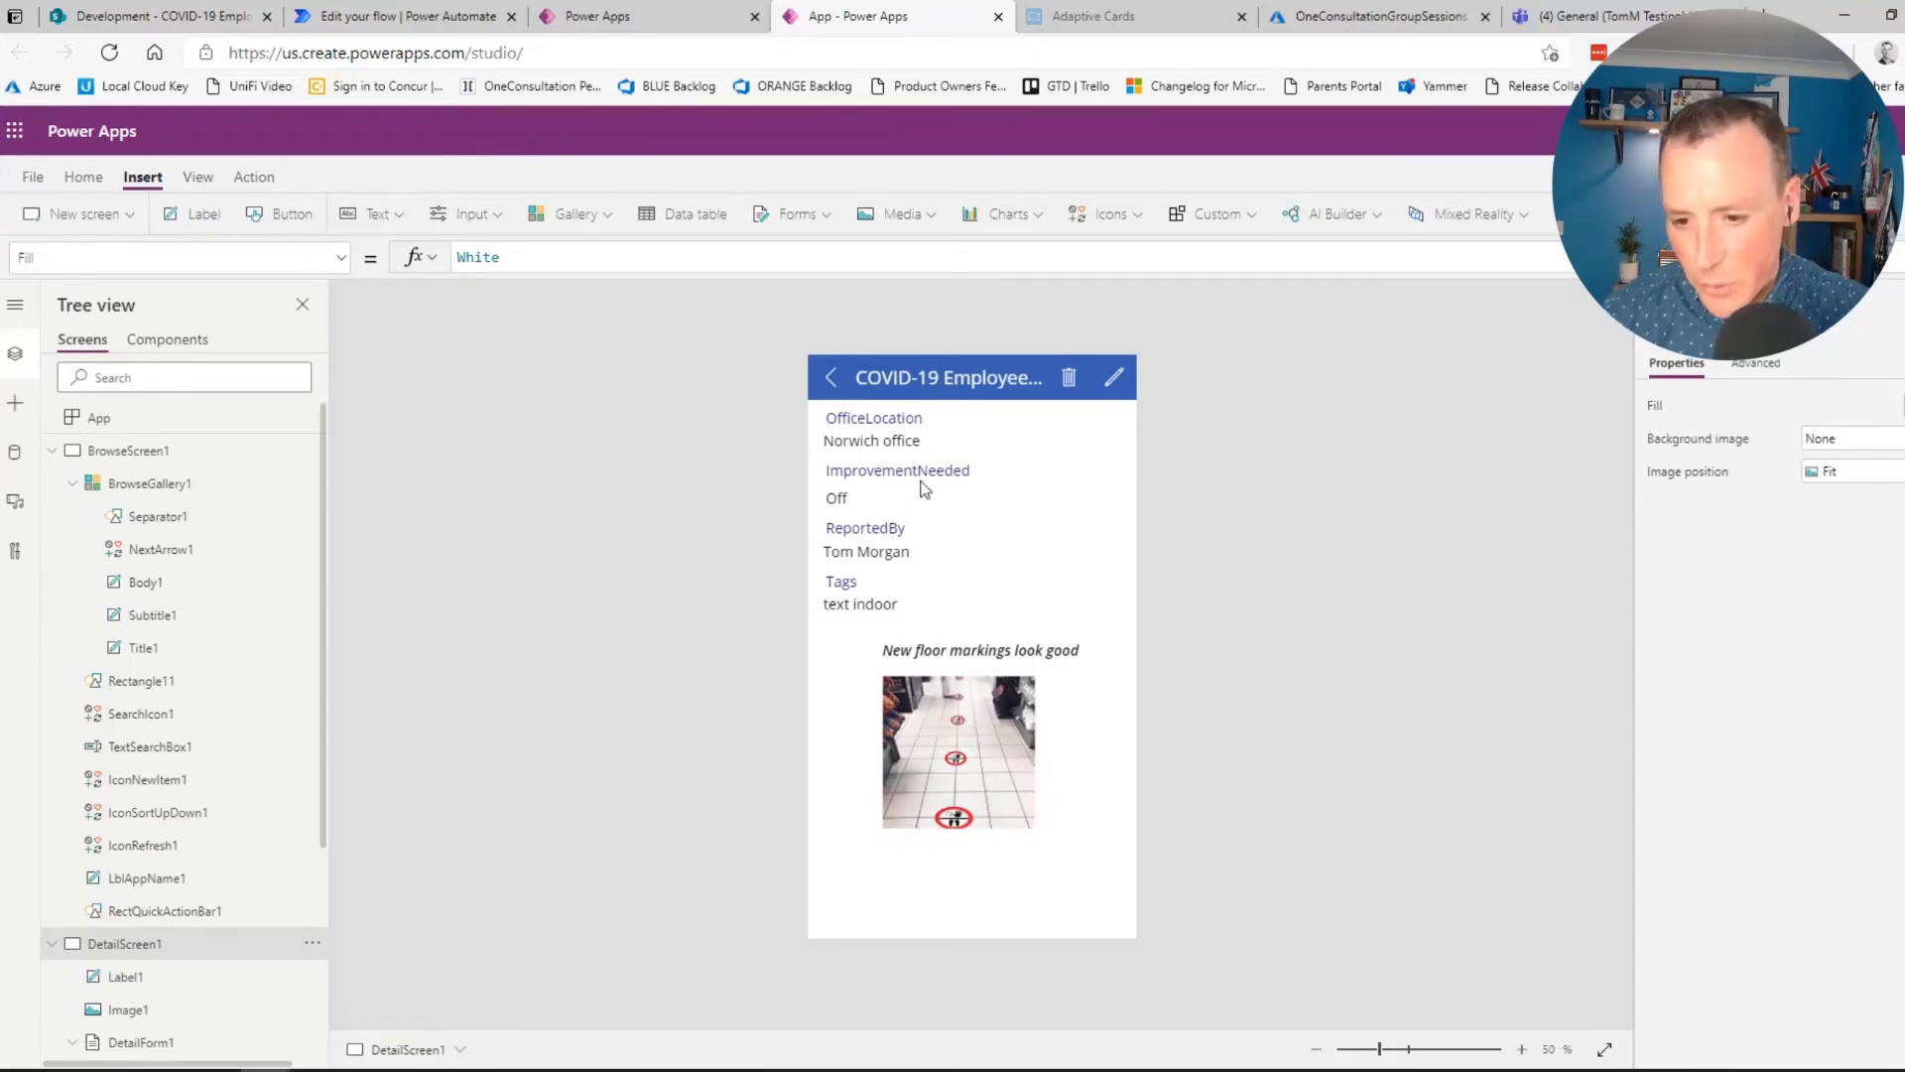
Set the ImprovementNeeded toggle's FalseText to "No" and its TrueText to "Yes" on DetailScreen1
click(847, 505)
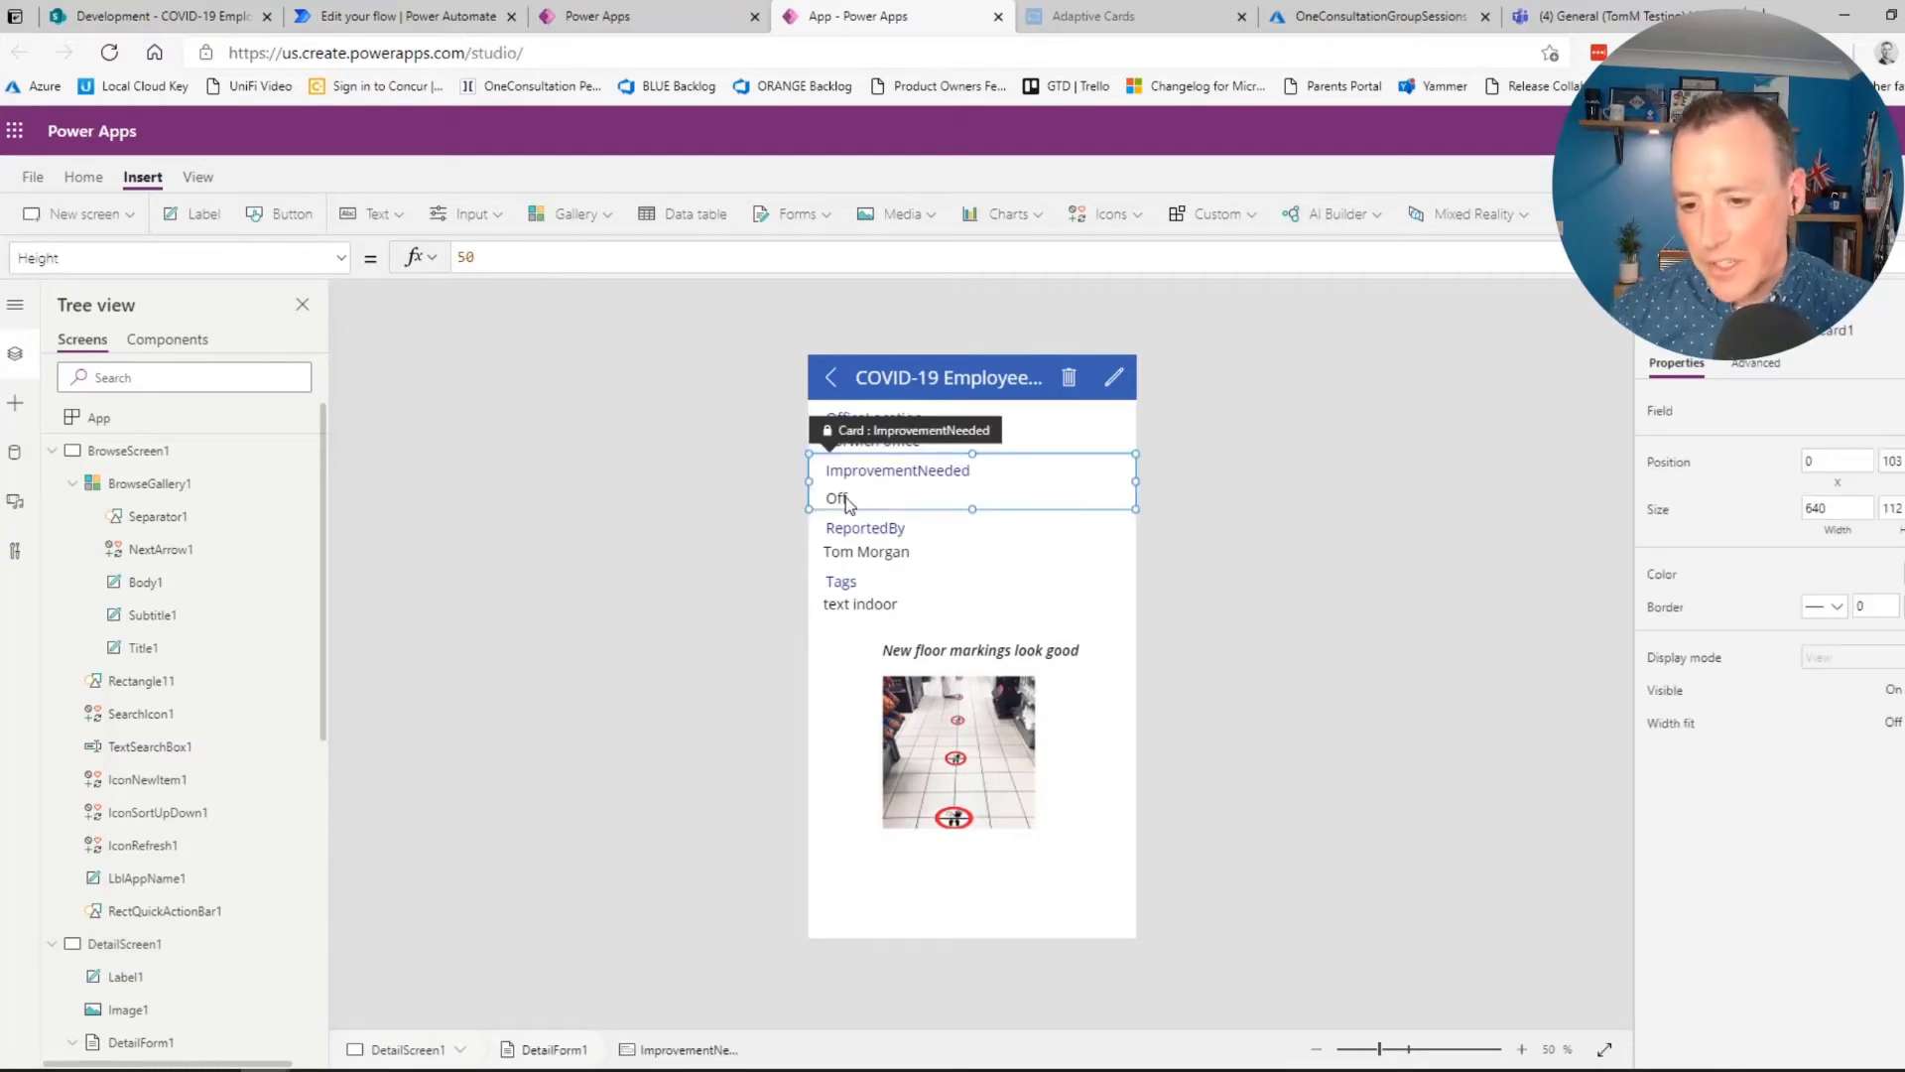
click(849, 500)
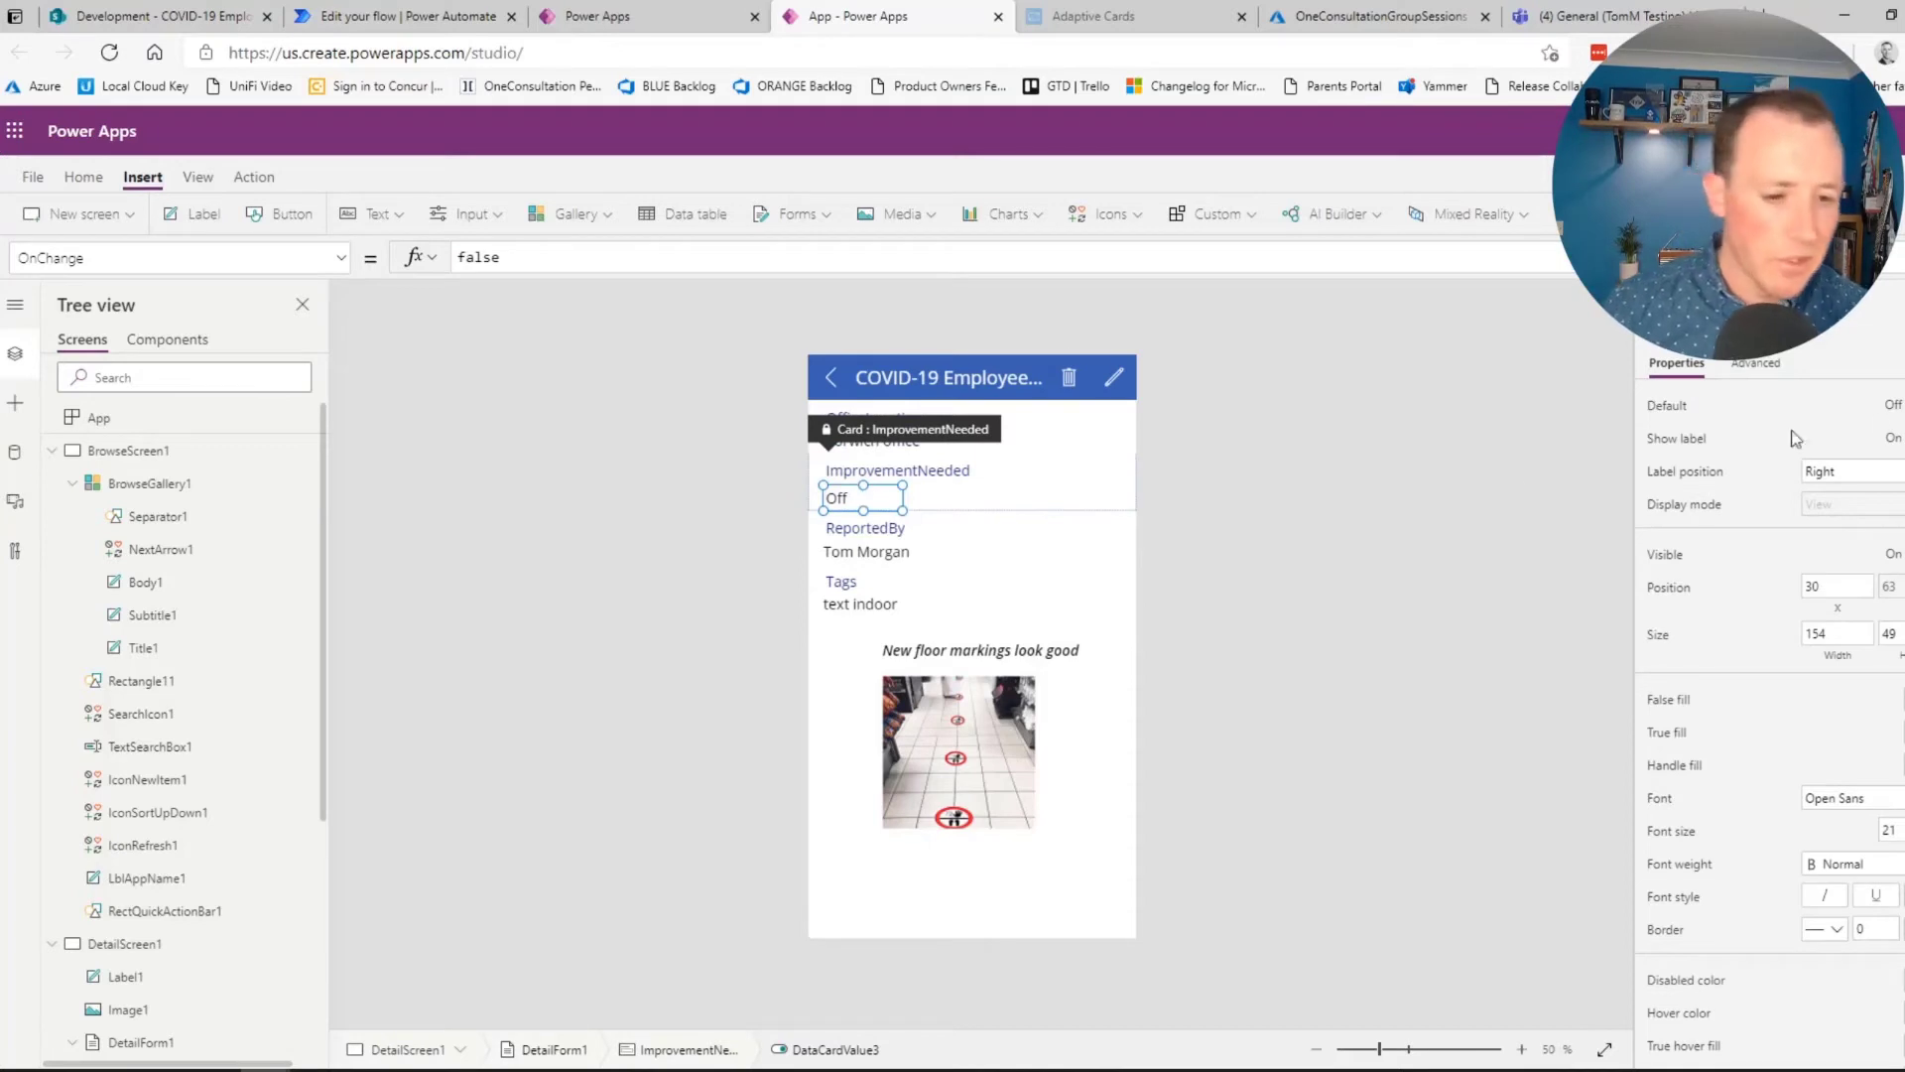
click(1756, 363)
scroll(1786, 621, down, 5)
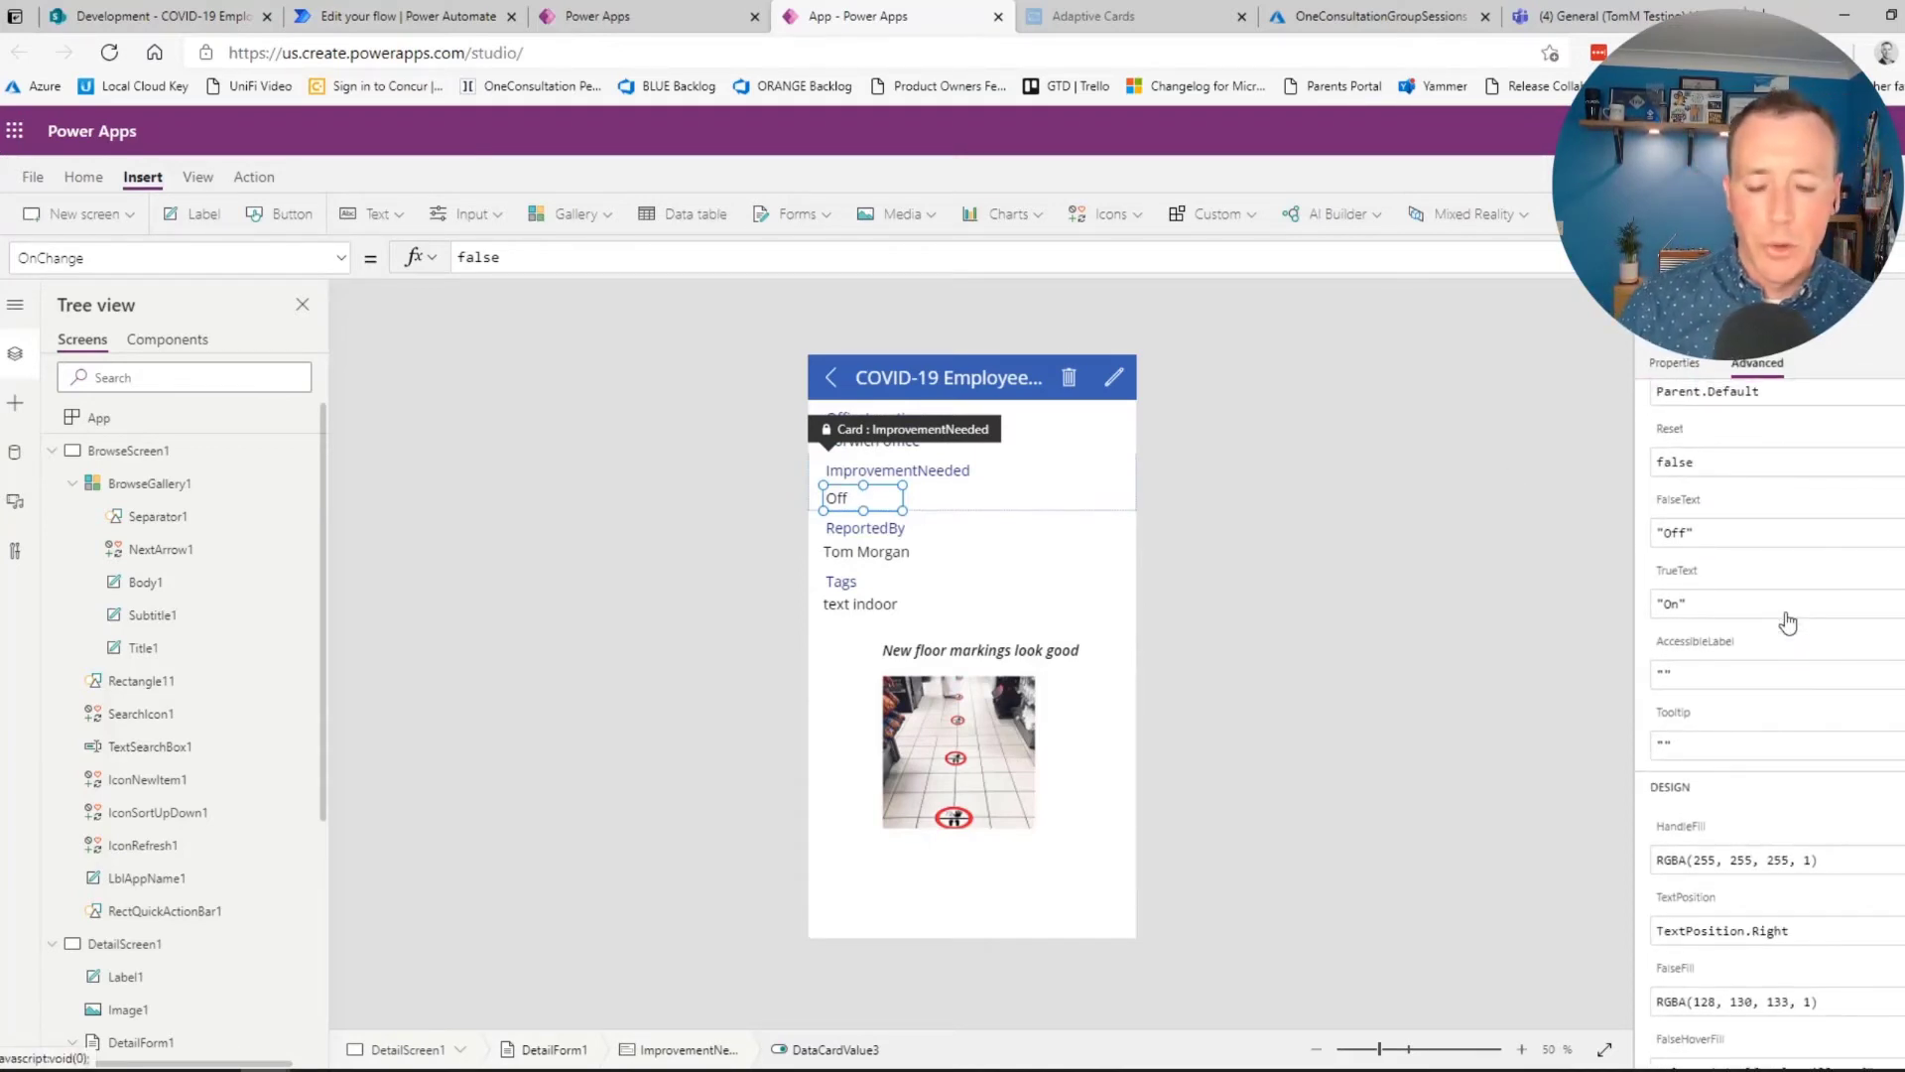
scroll(1786, 621, up, 1)
click(1692, 643)
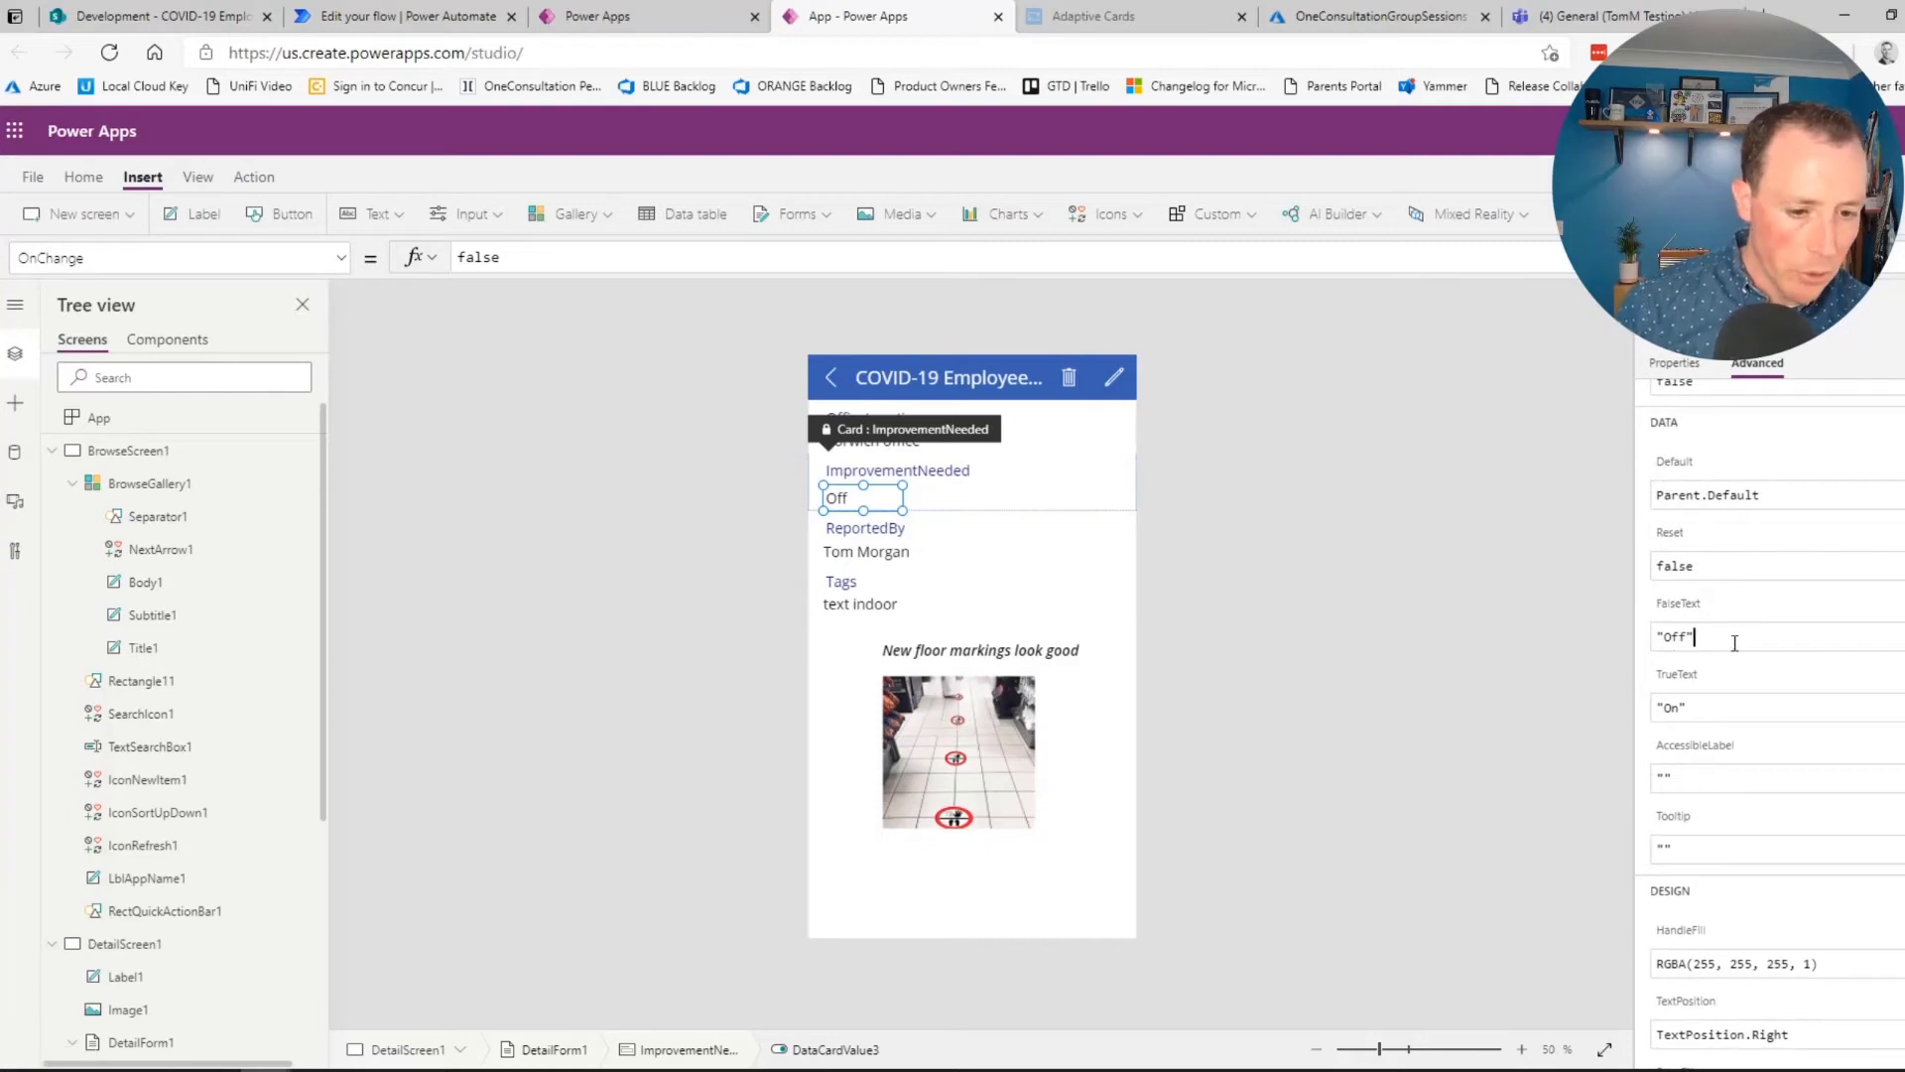
key(shift+Left)
key(shift+Left)
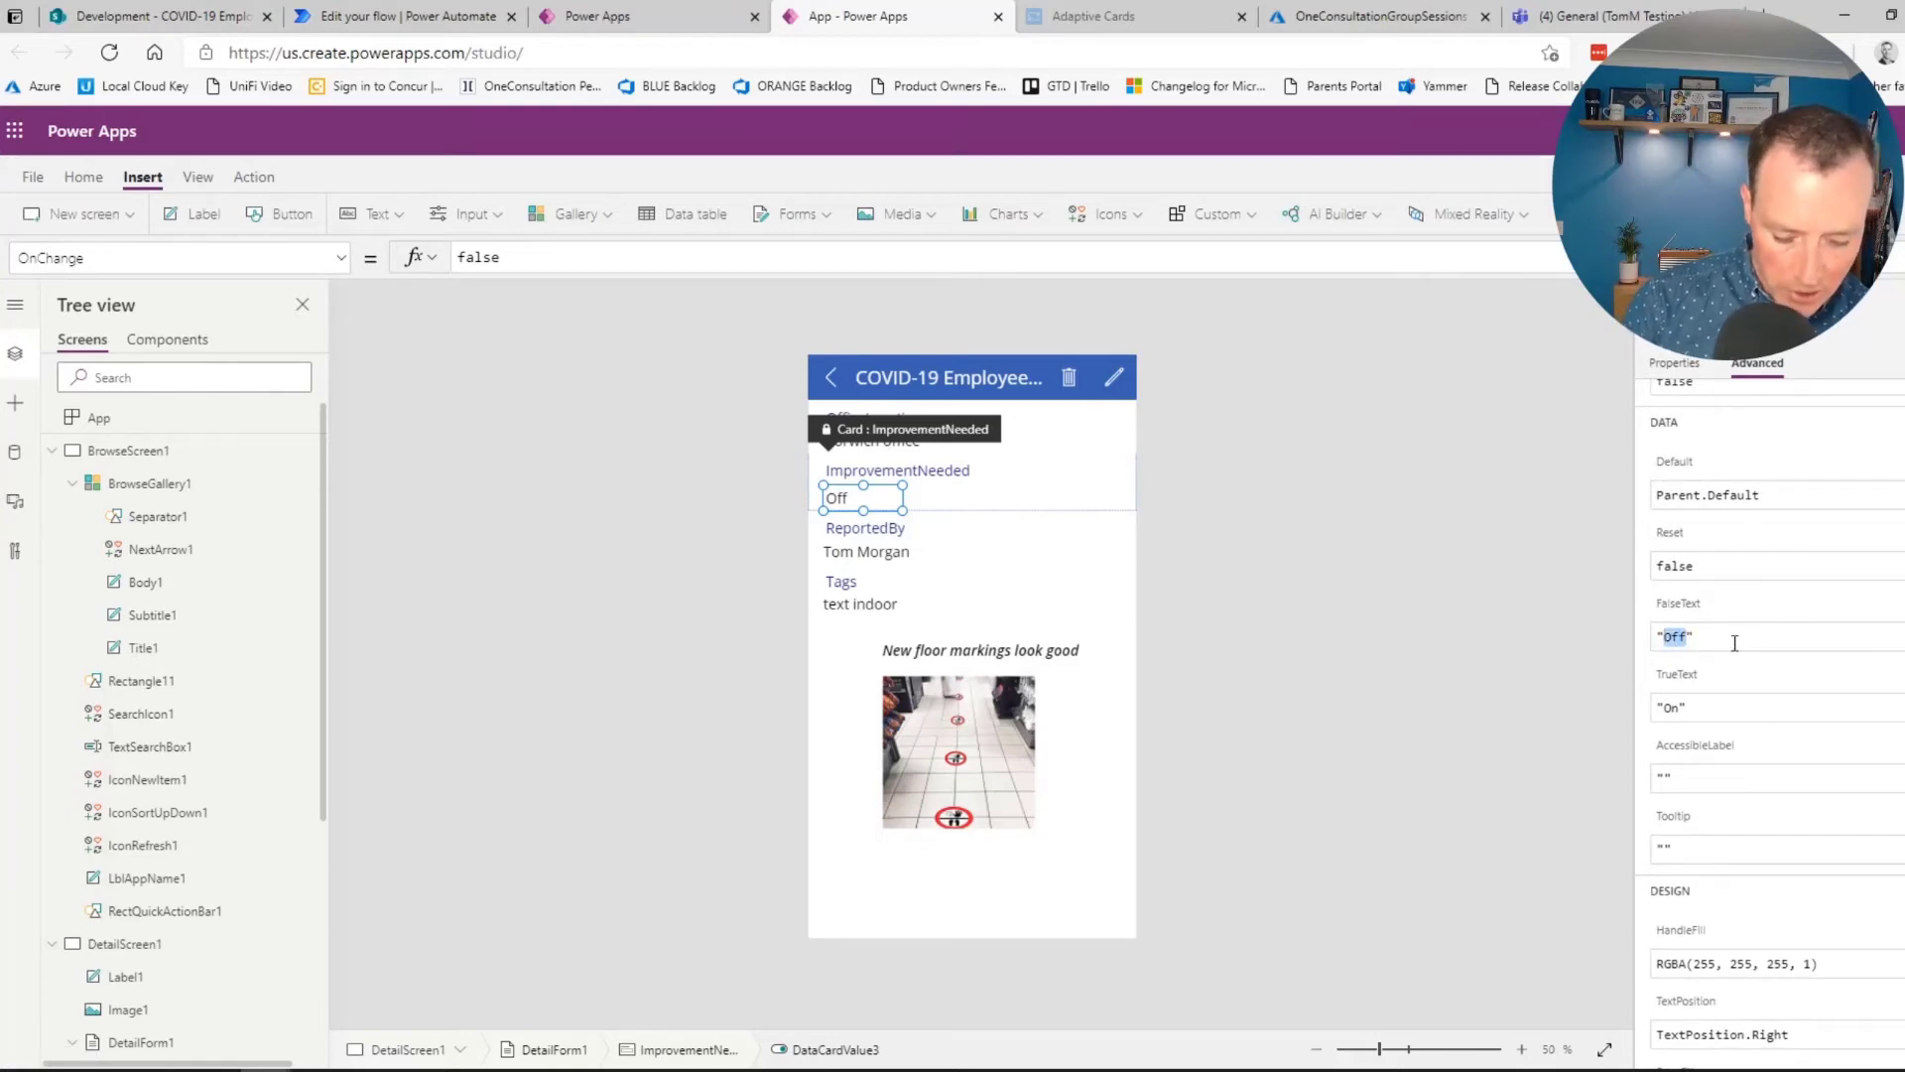
text(No)
click(1680, 707)
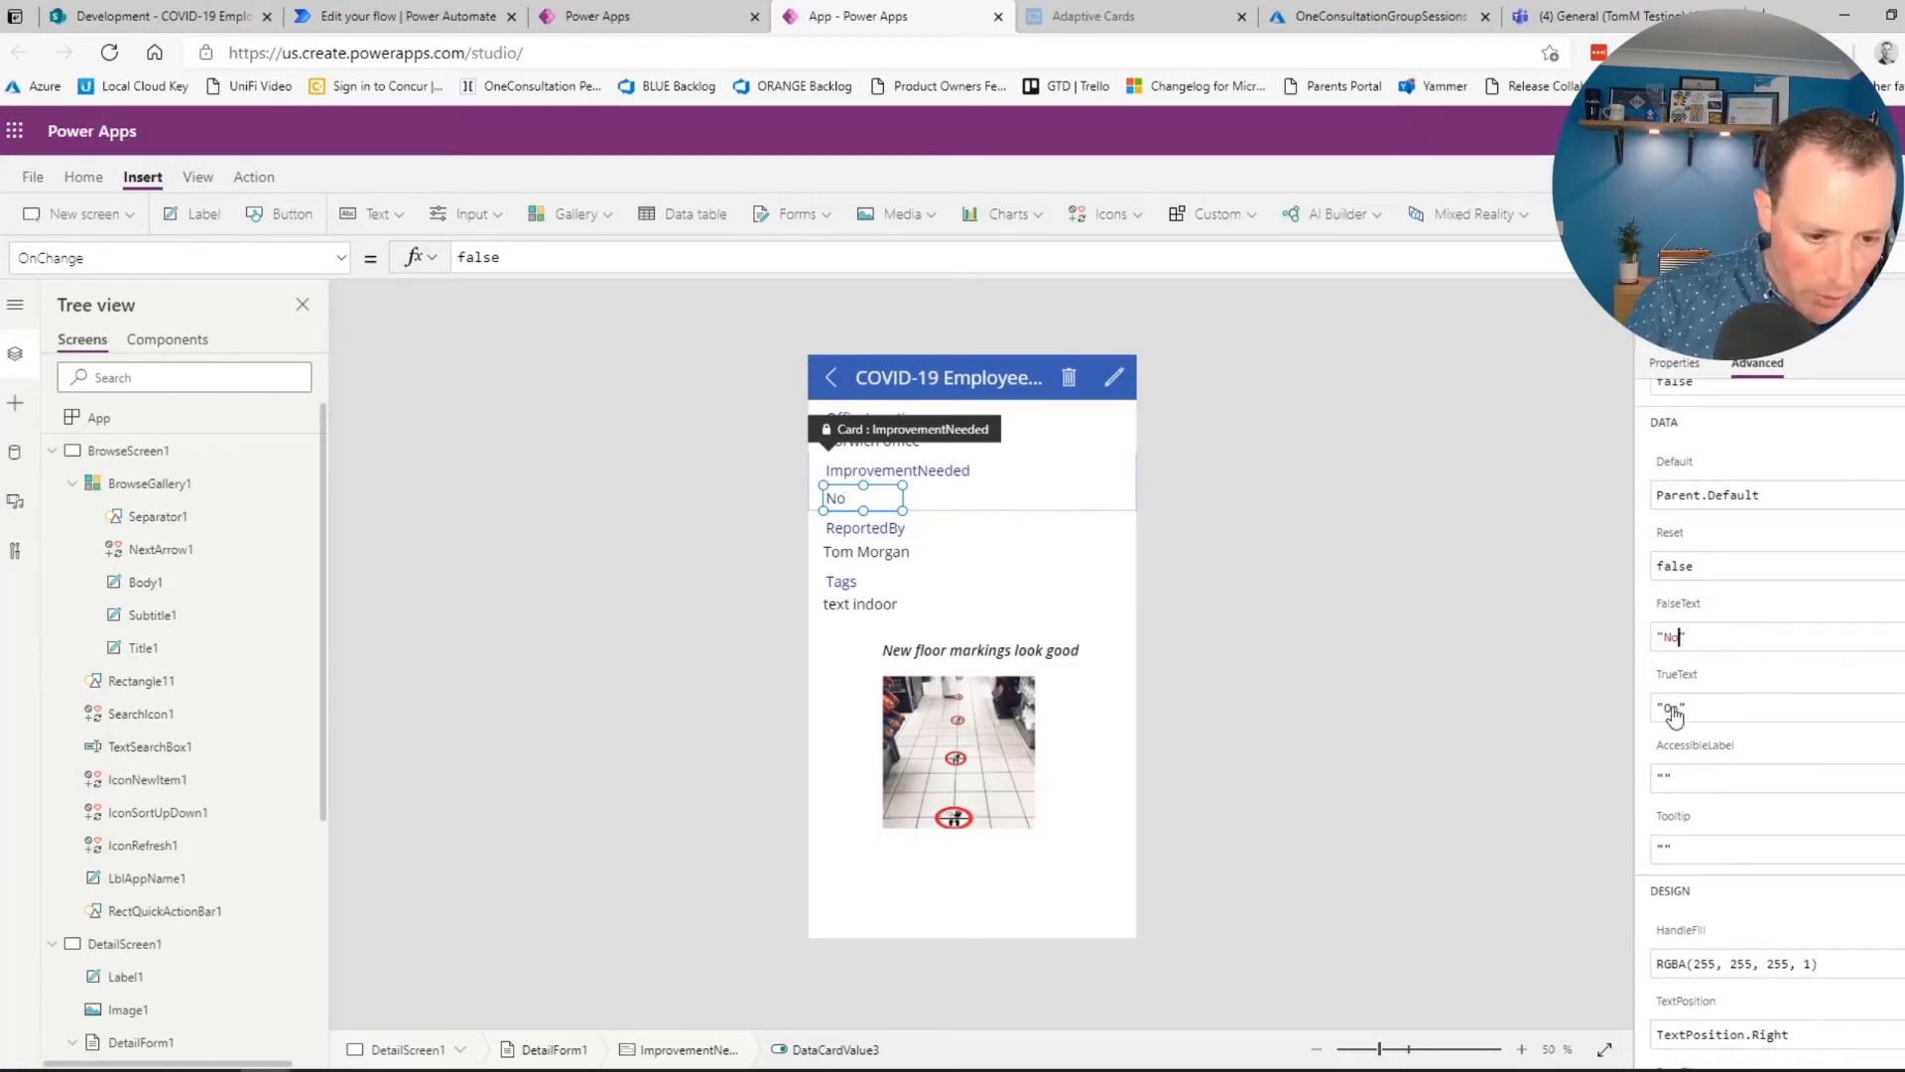
key(BackSpace)
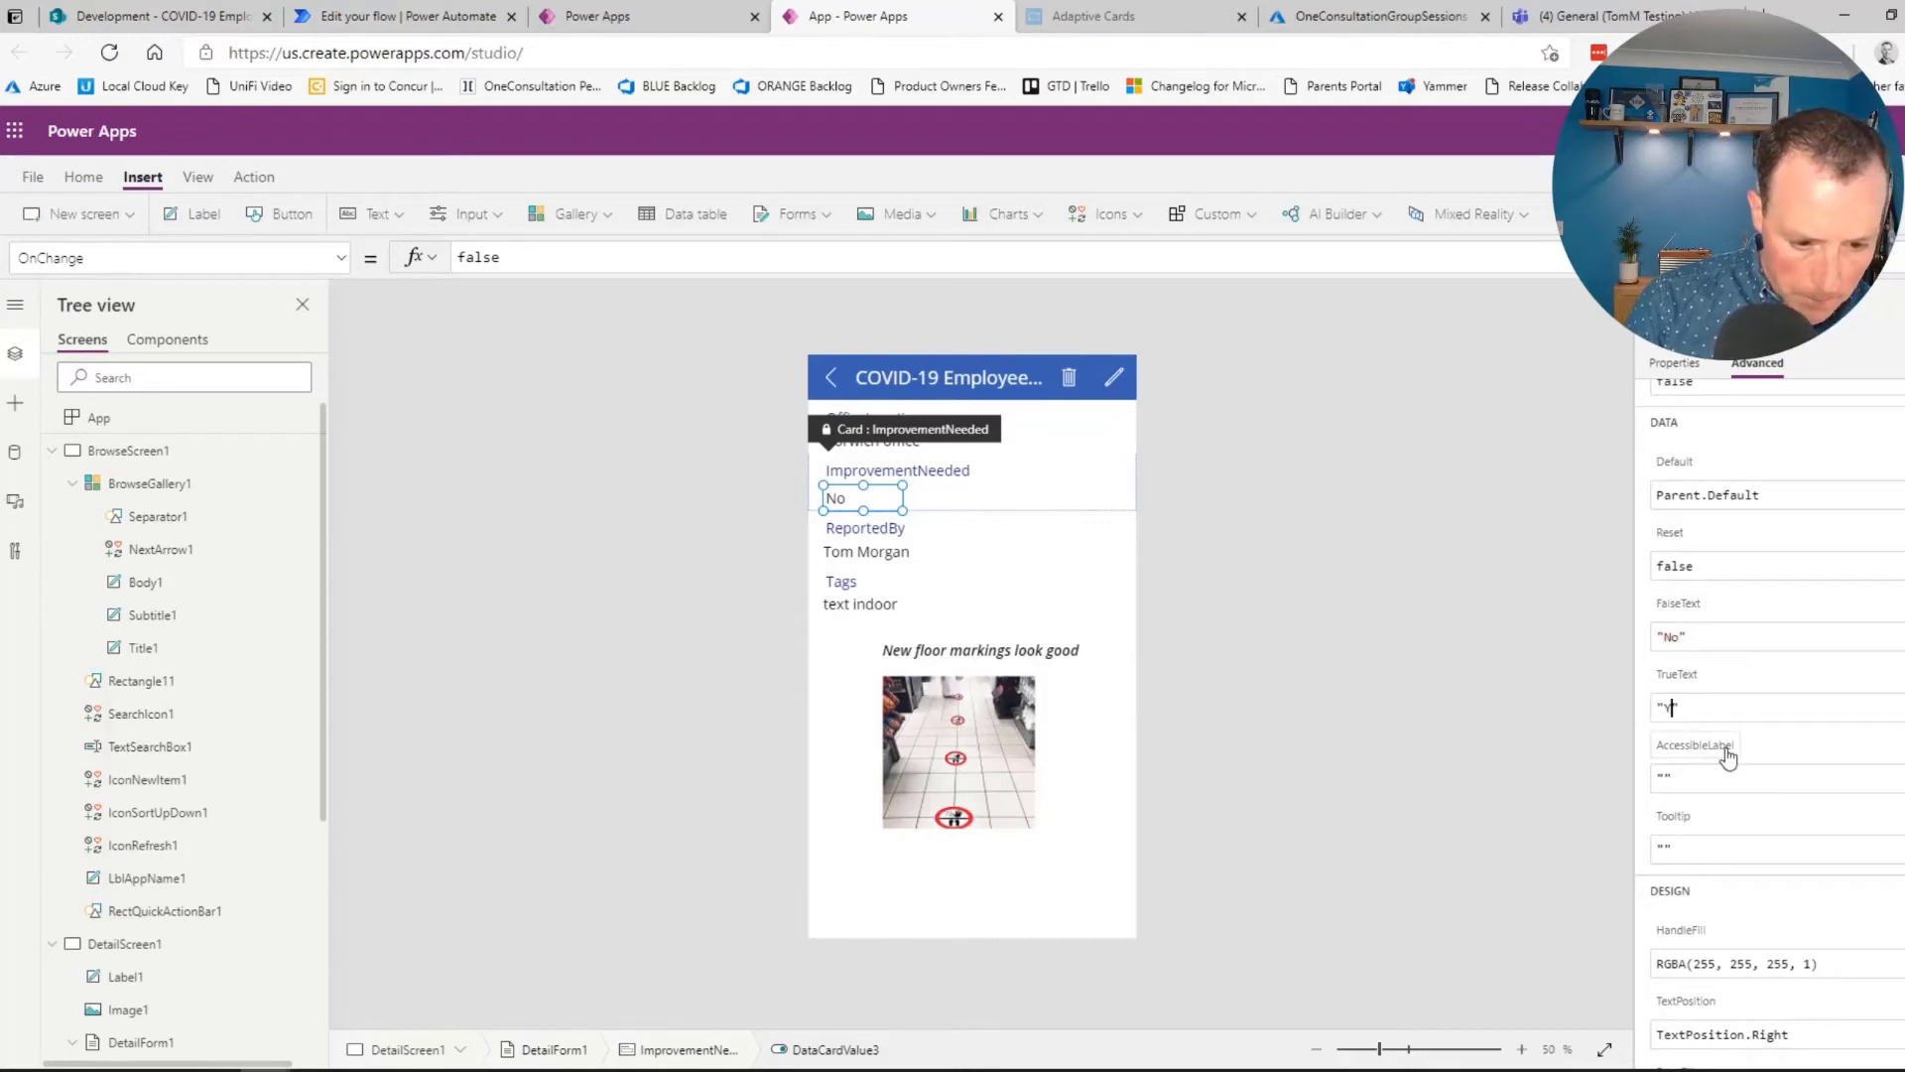
click(1281, 465)
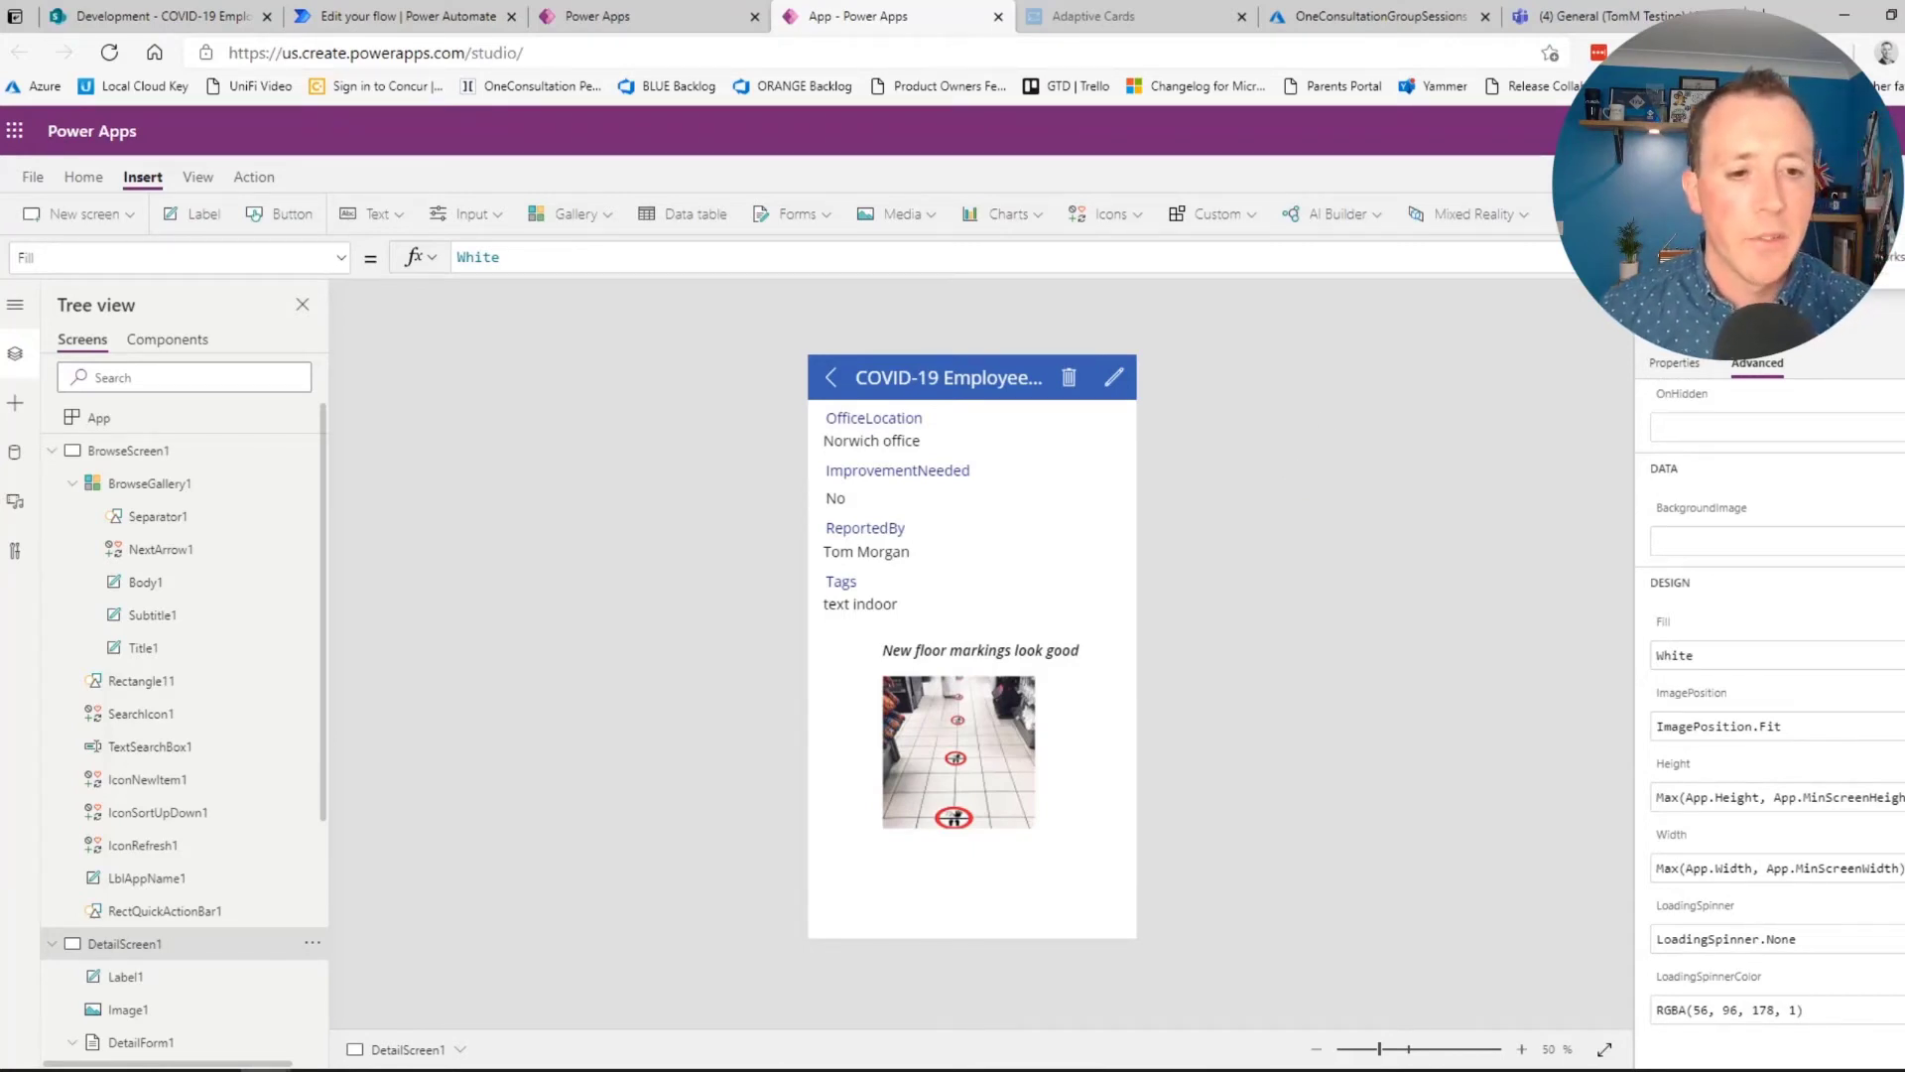
Preview the app and open each of the three reports from the list to check its description and image
key(F5)
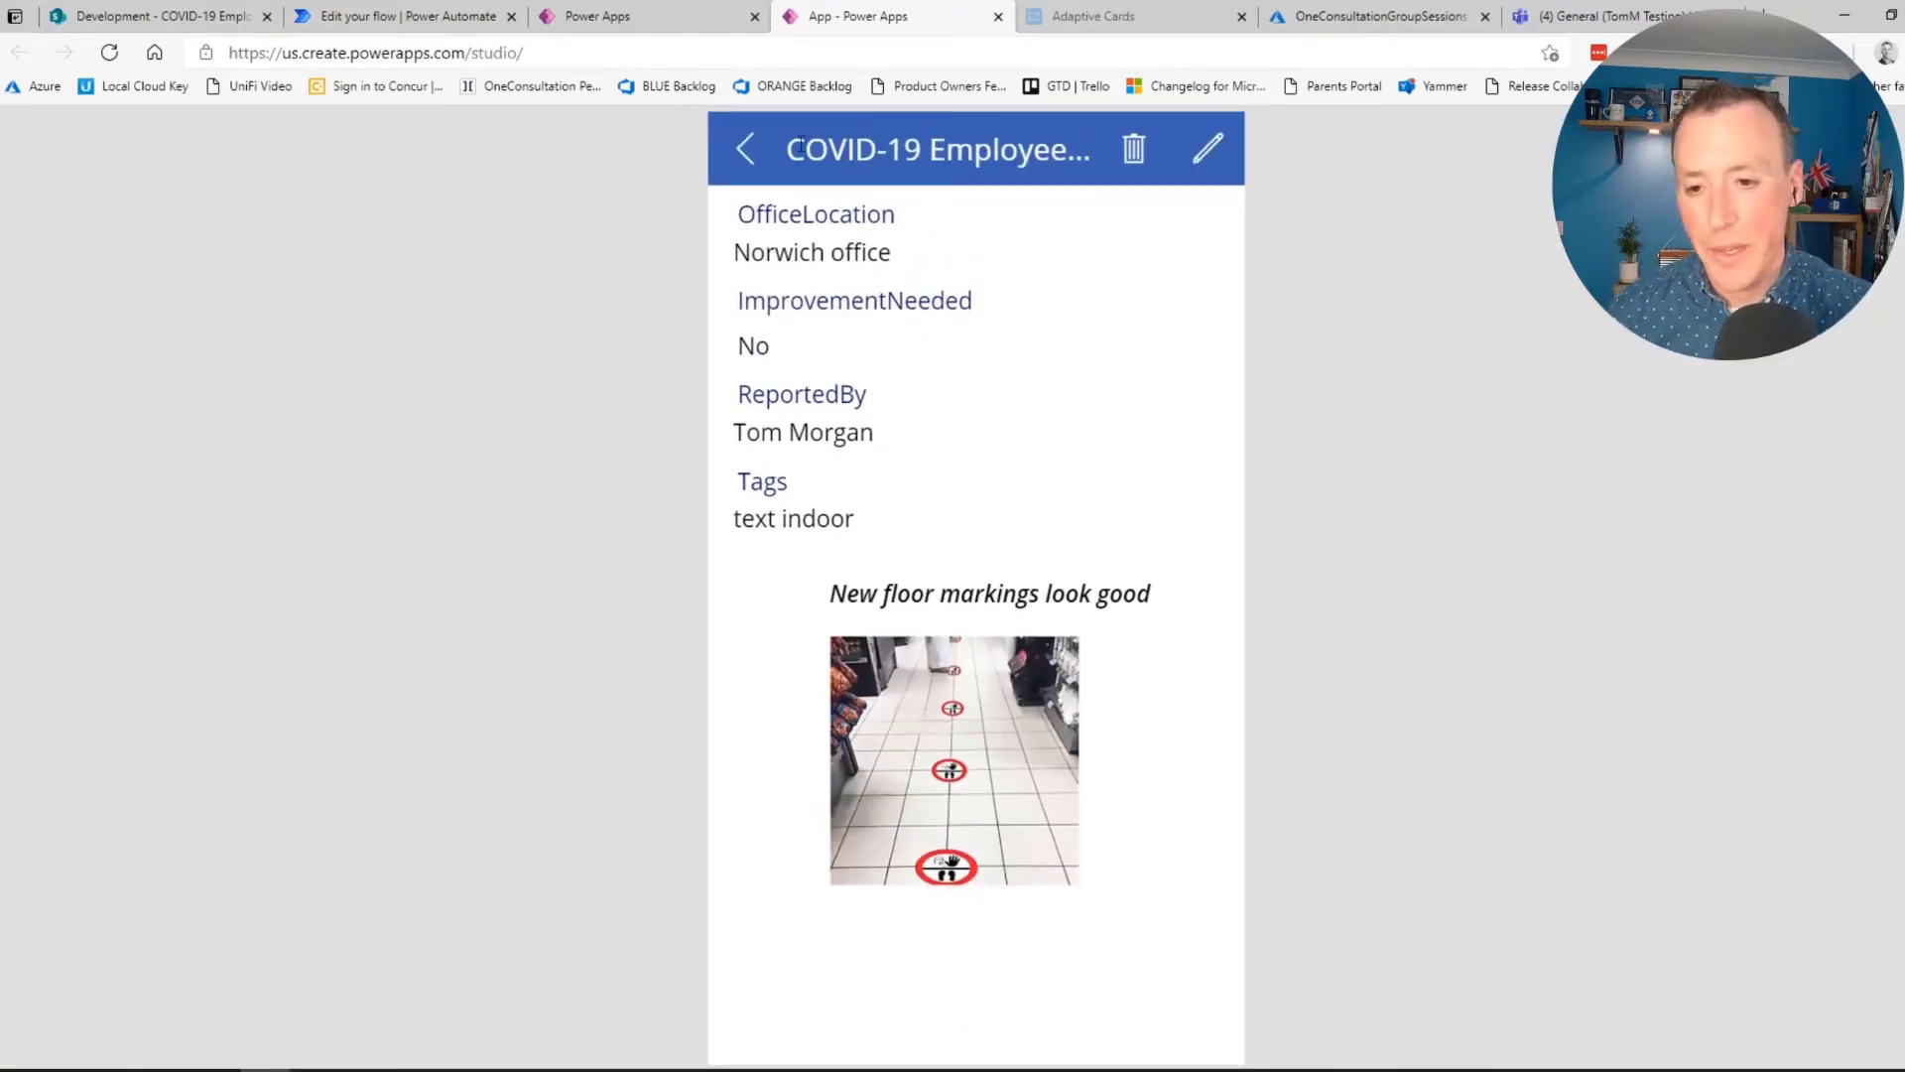
click(745, 149)
click(892, 461)
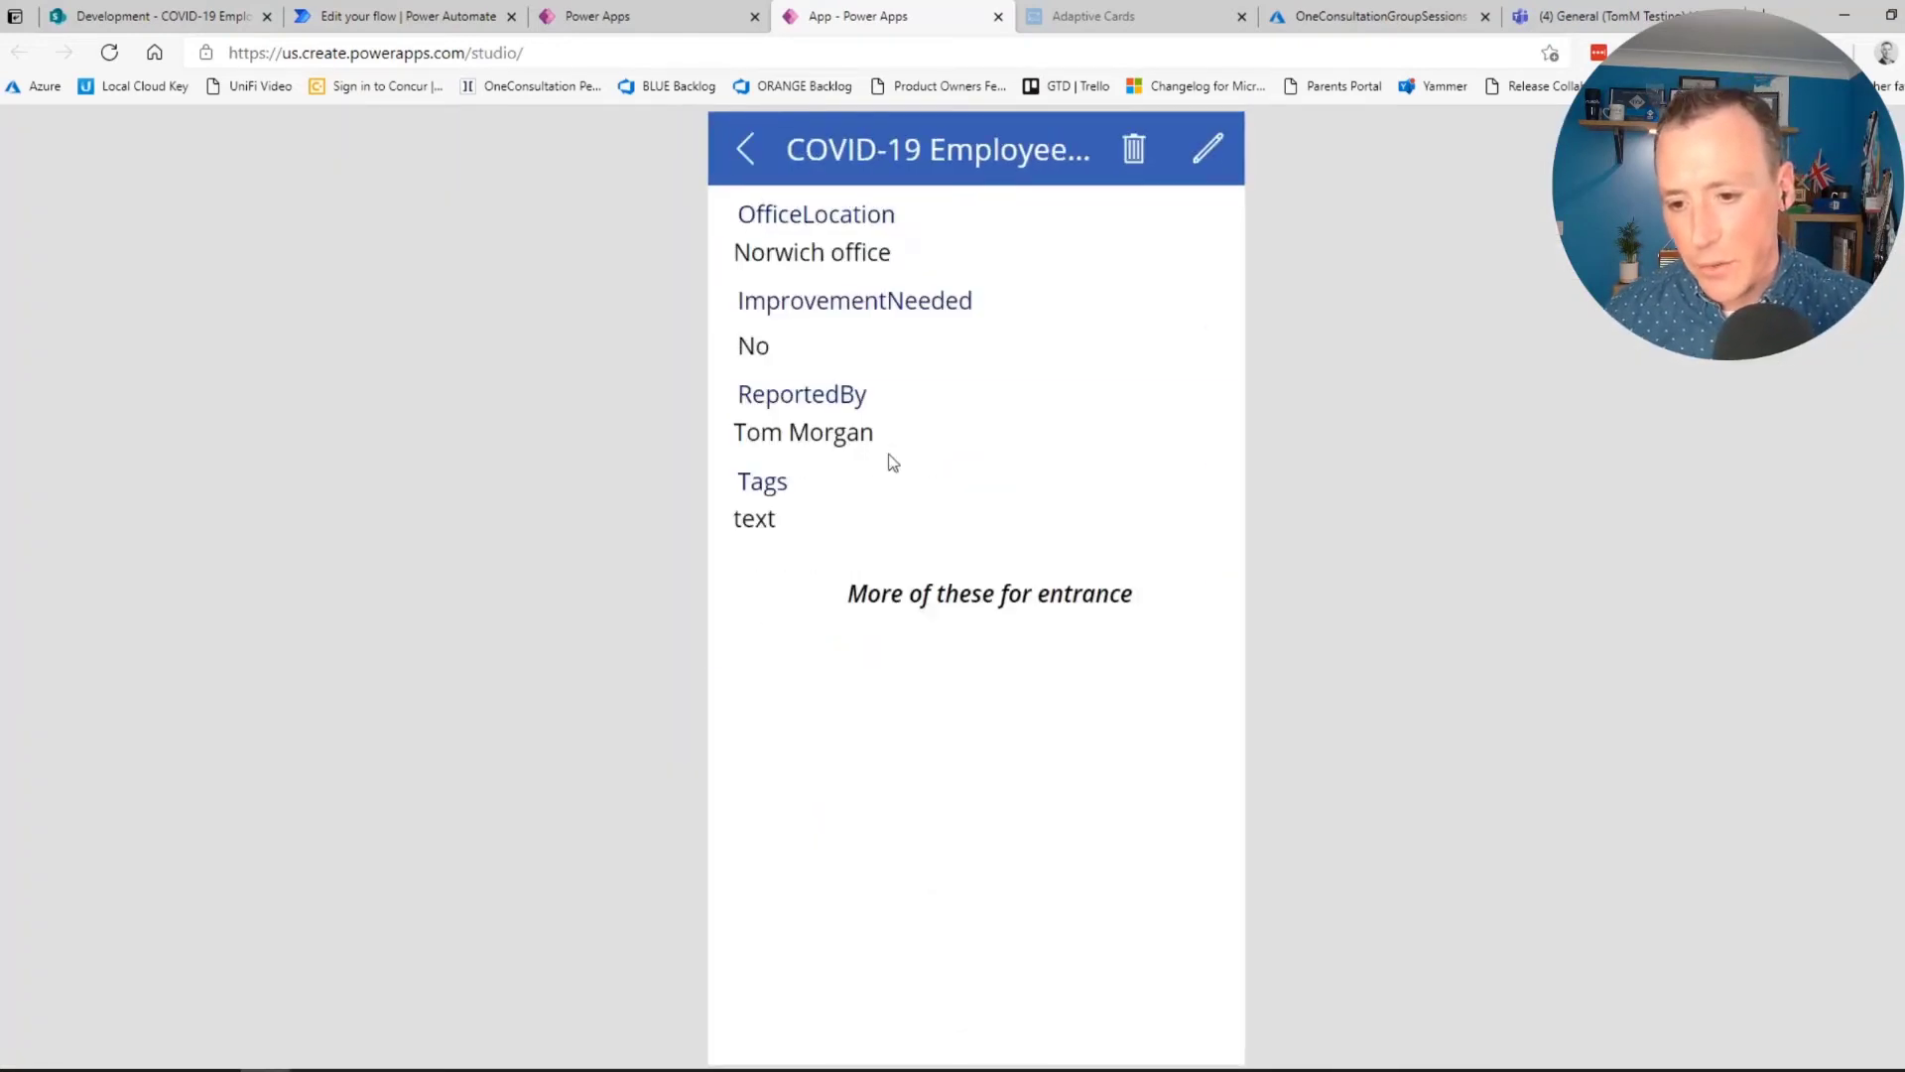
click(751, 163)
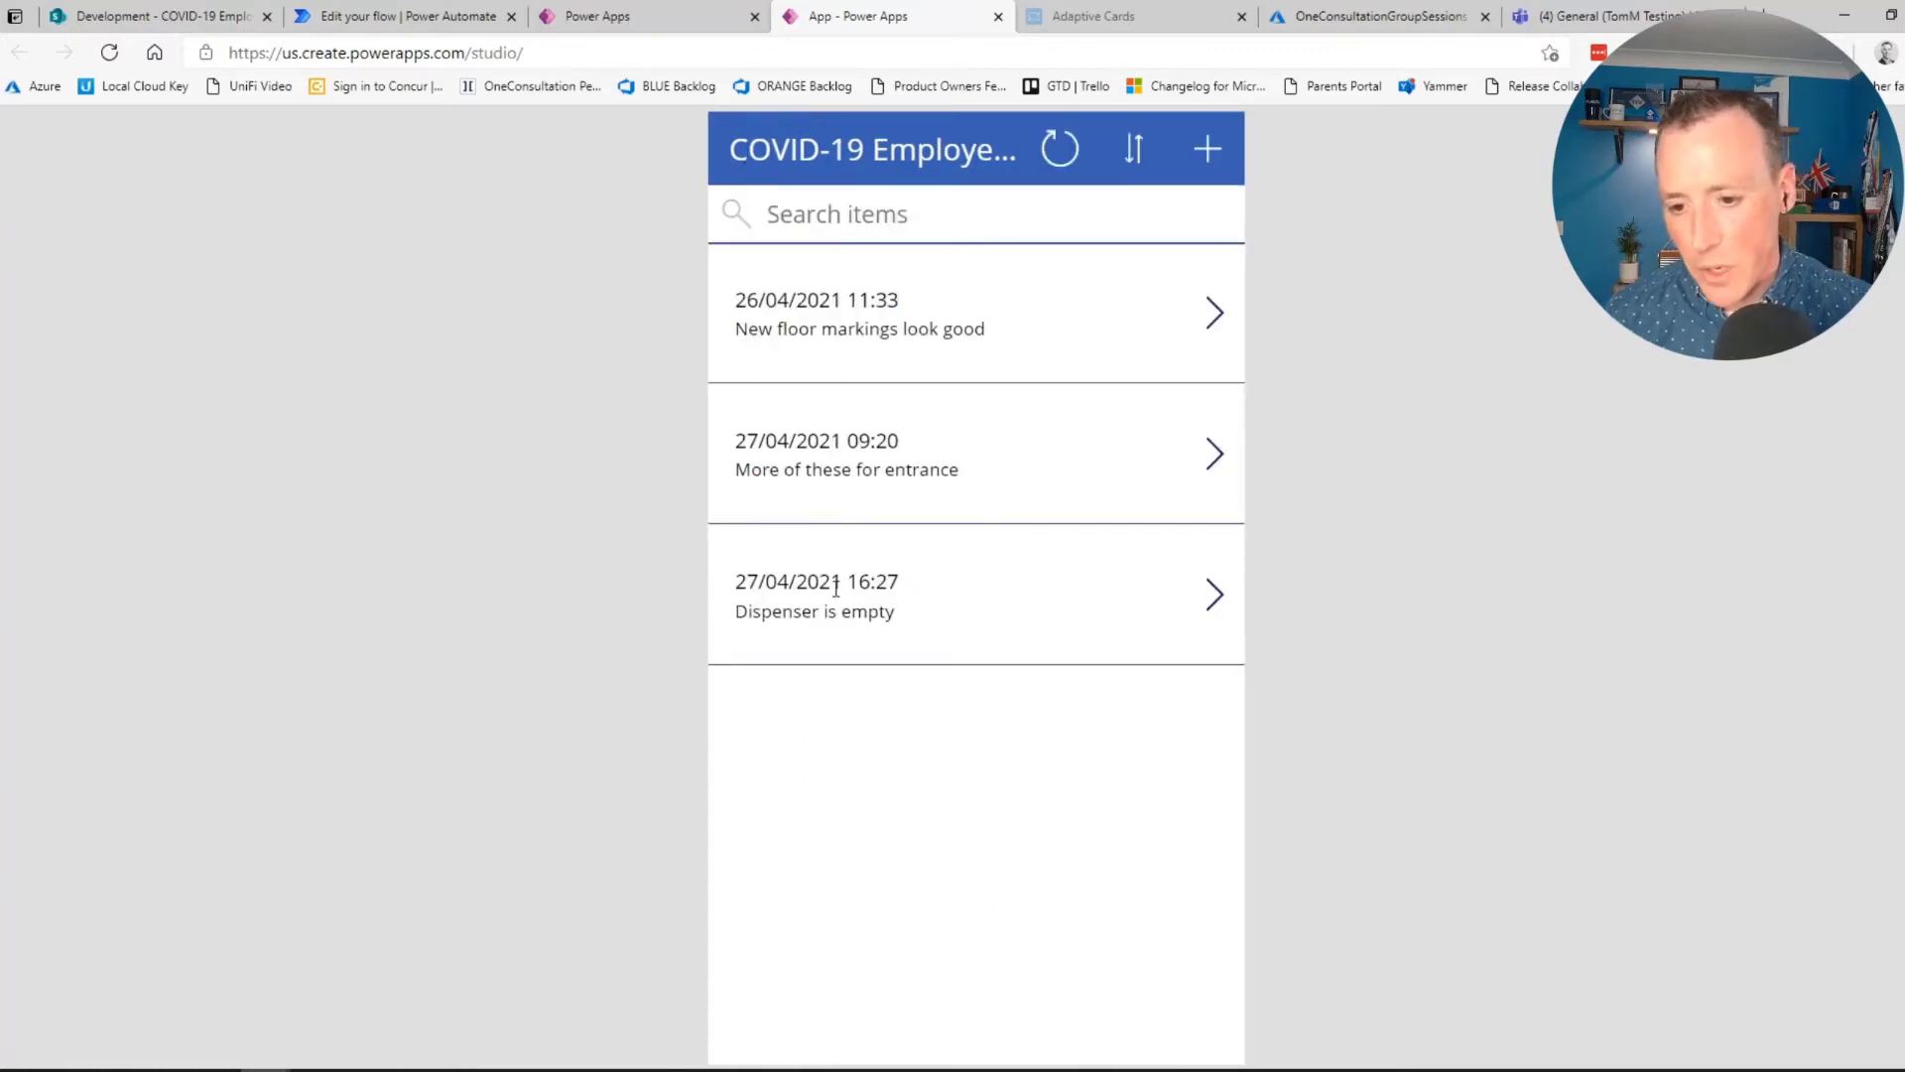
click(844, 630)
click(744, 164)
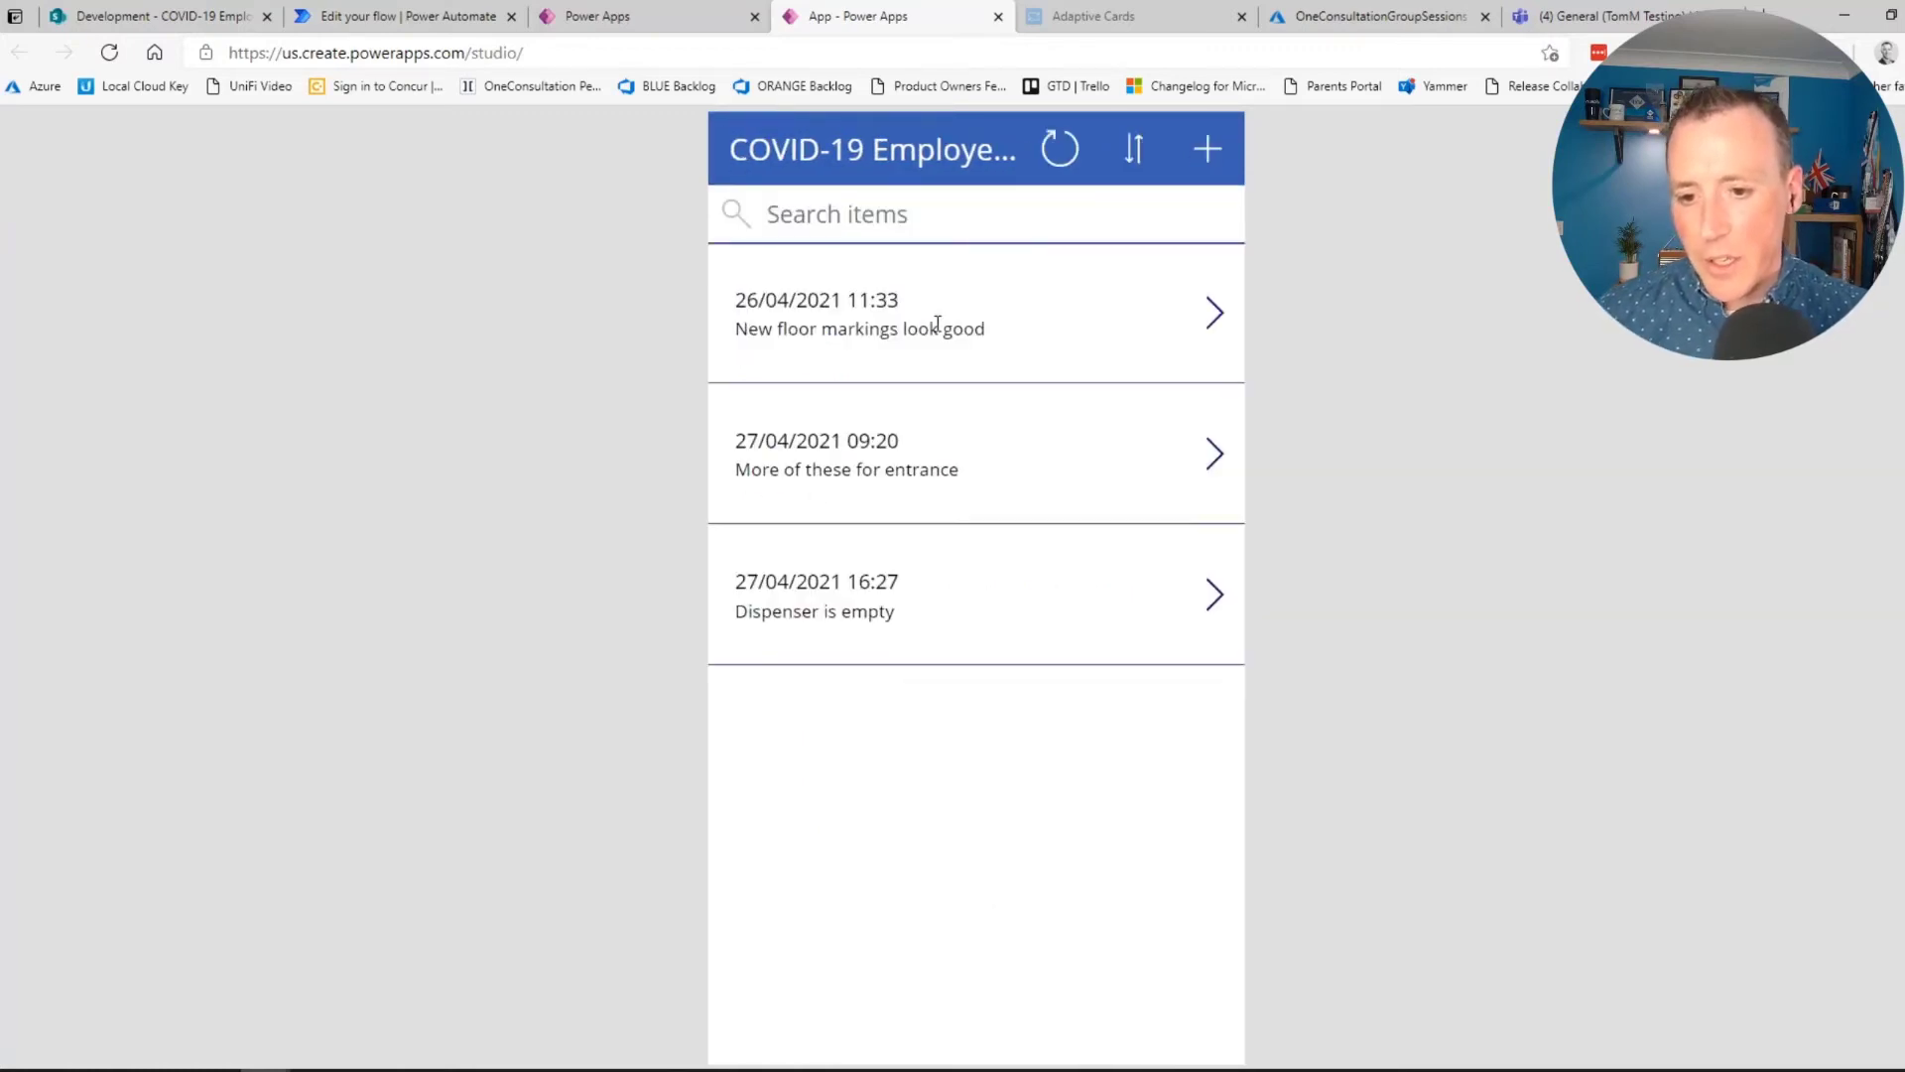
click(927, 326)
click(752, 158)
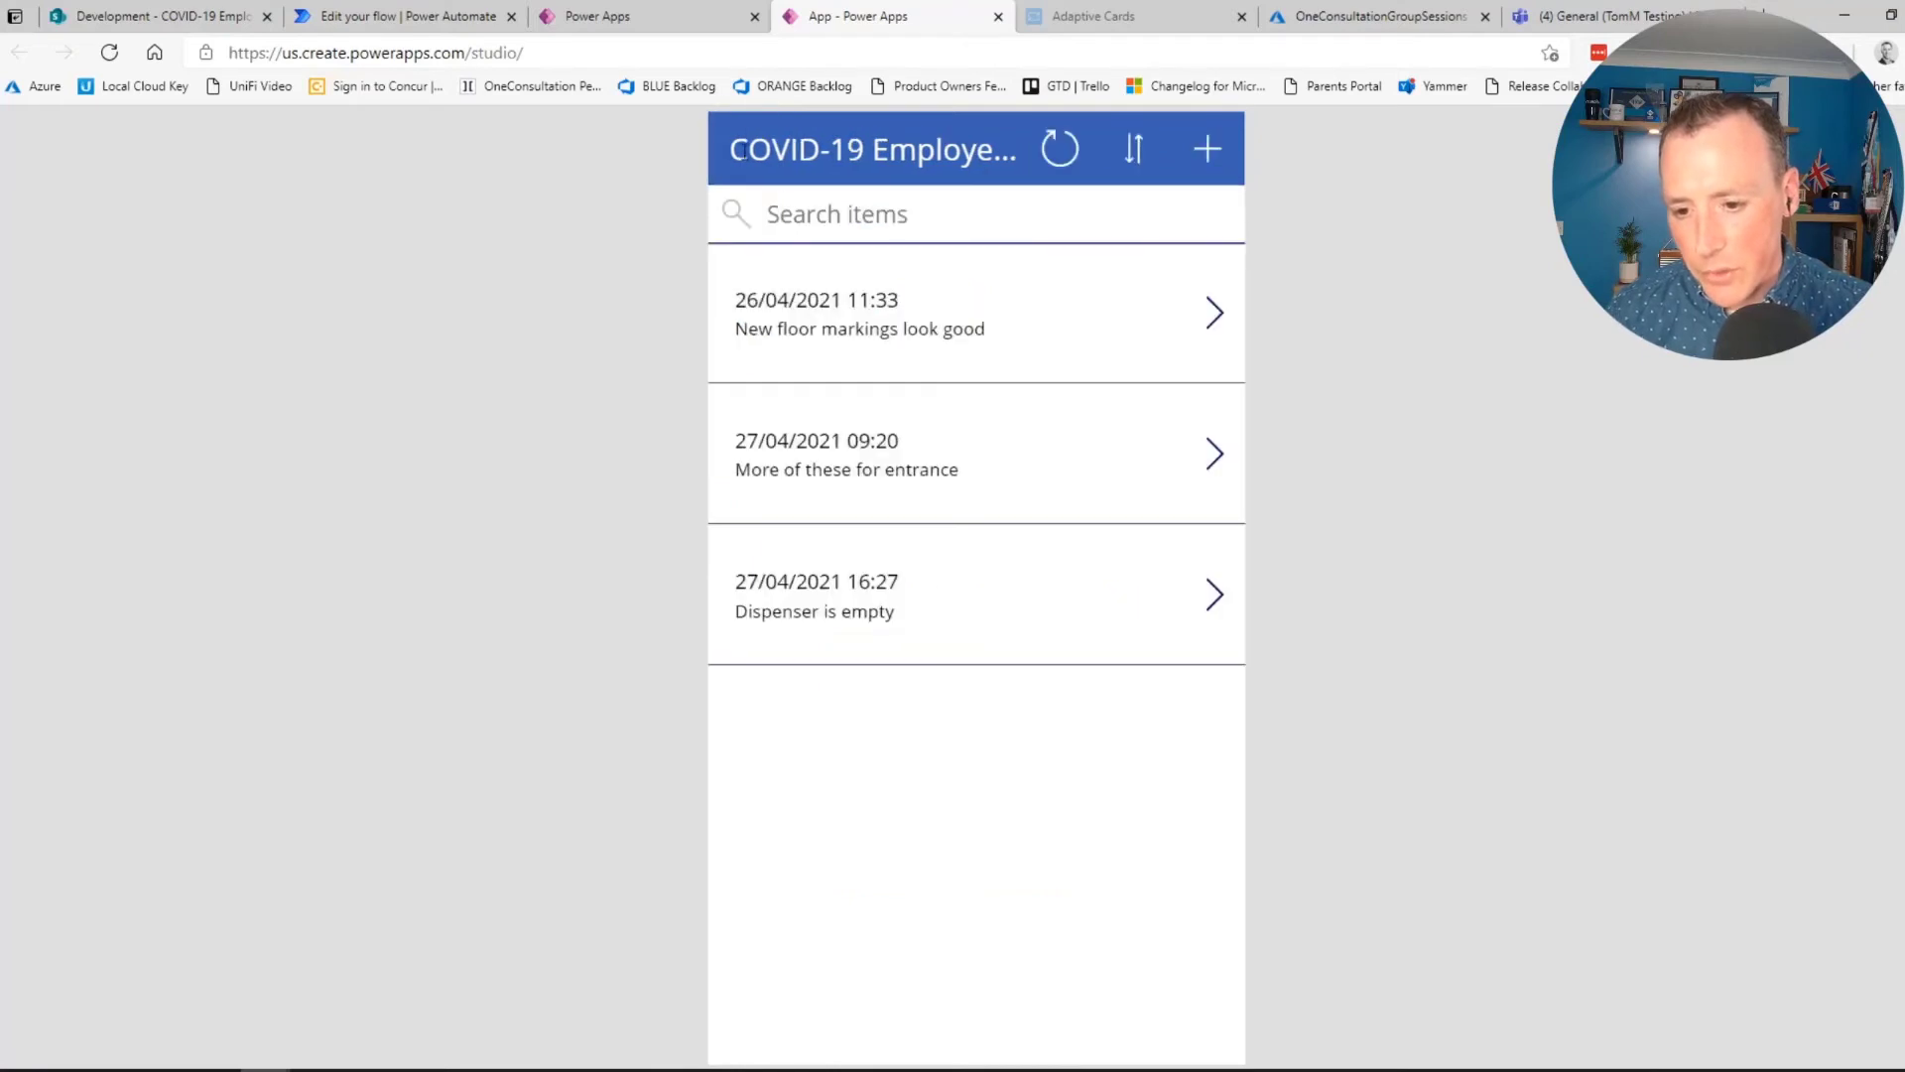
Open the "More of these for entrance" report for editing, turn ImprovementNeeded on, save it and return to the report list
click(848, 437)
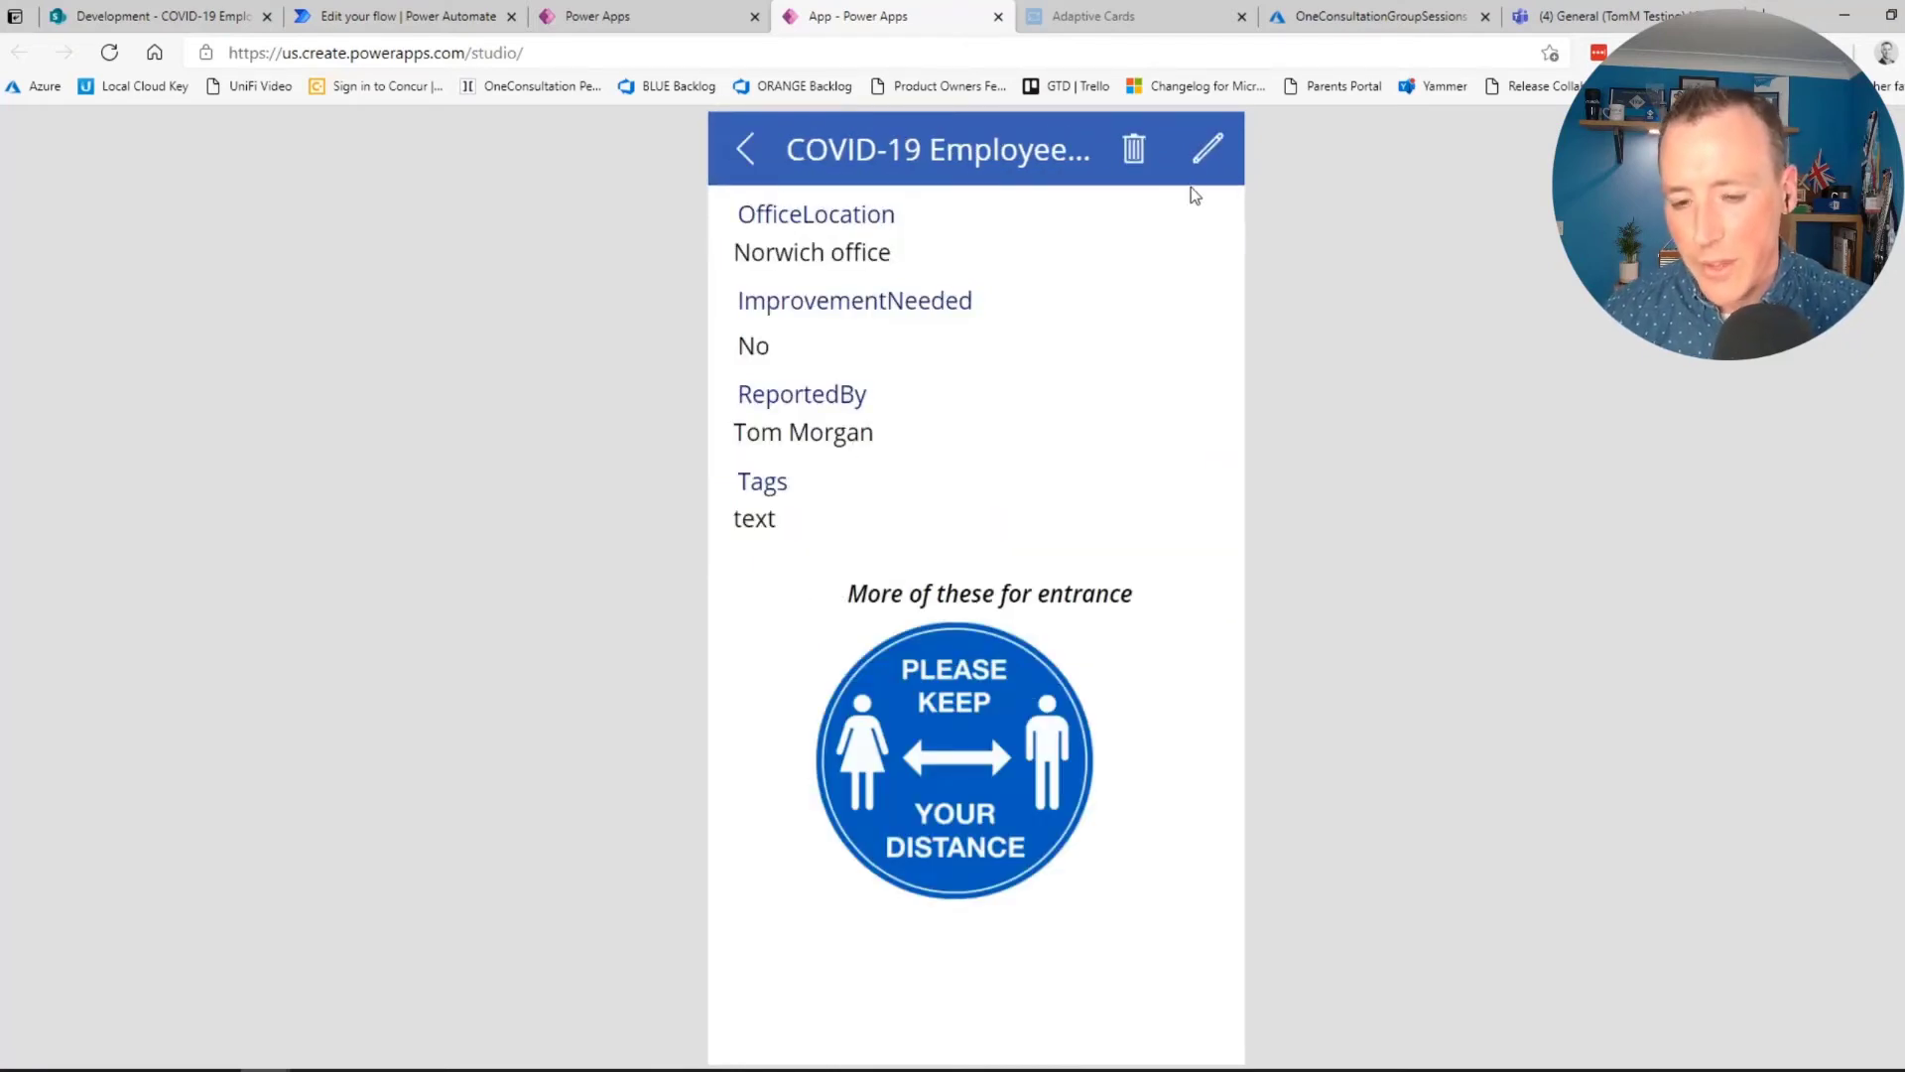
click(1208, 151)
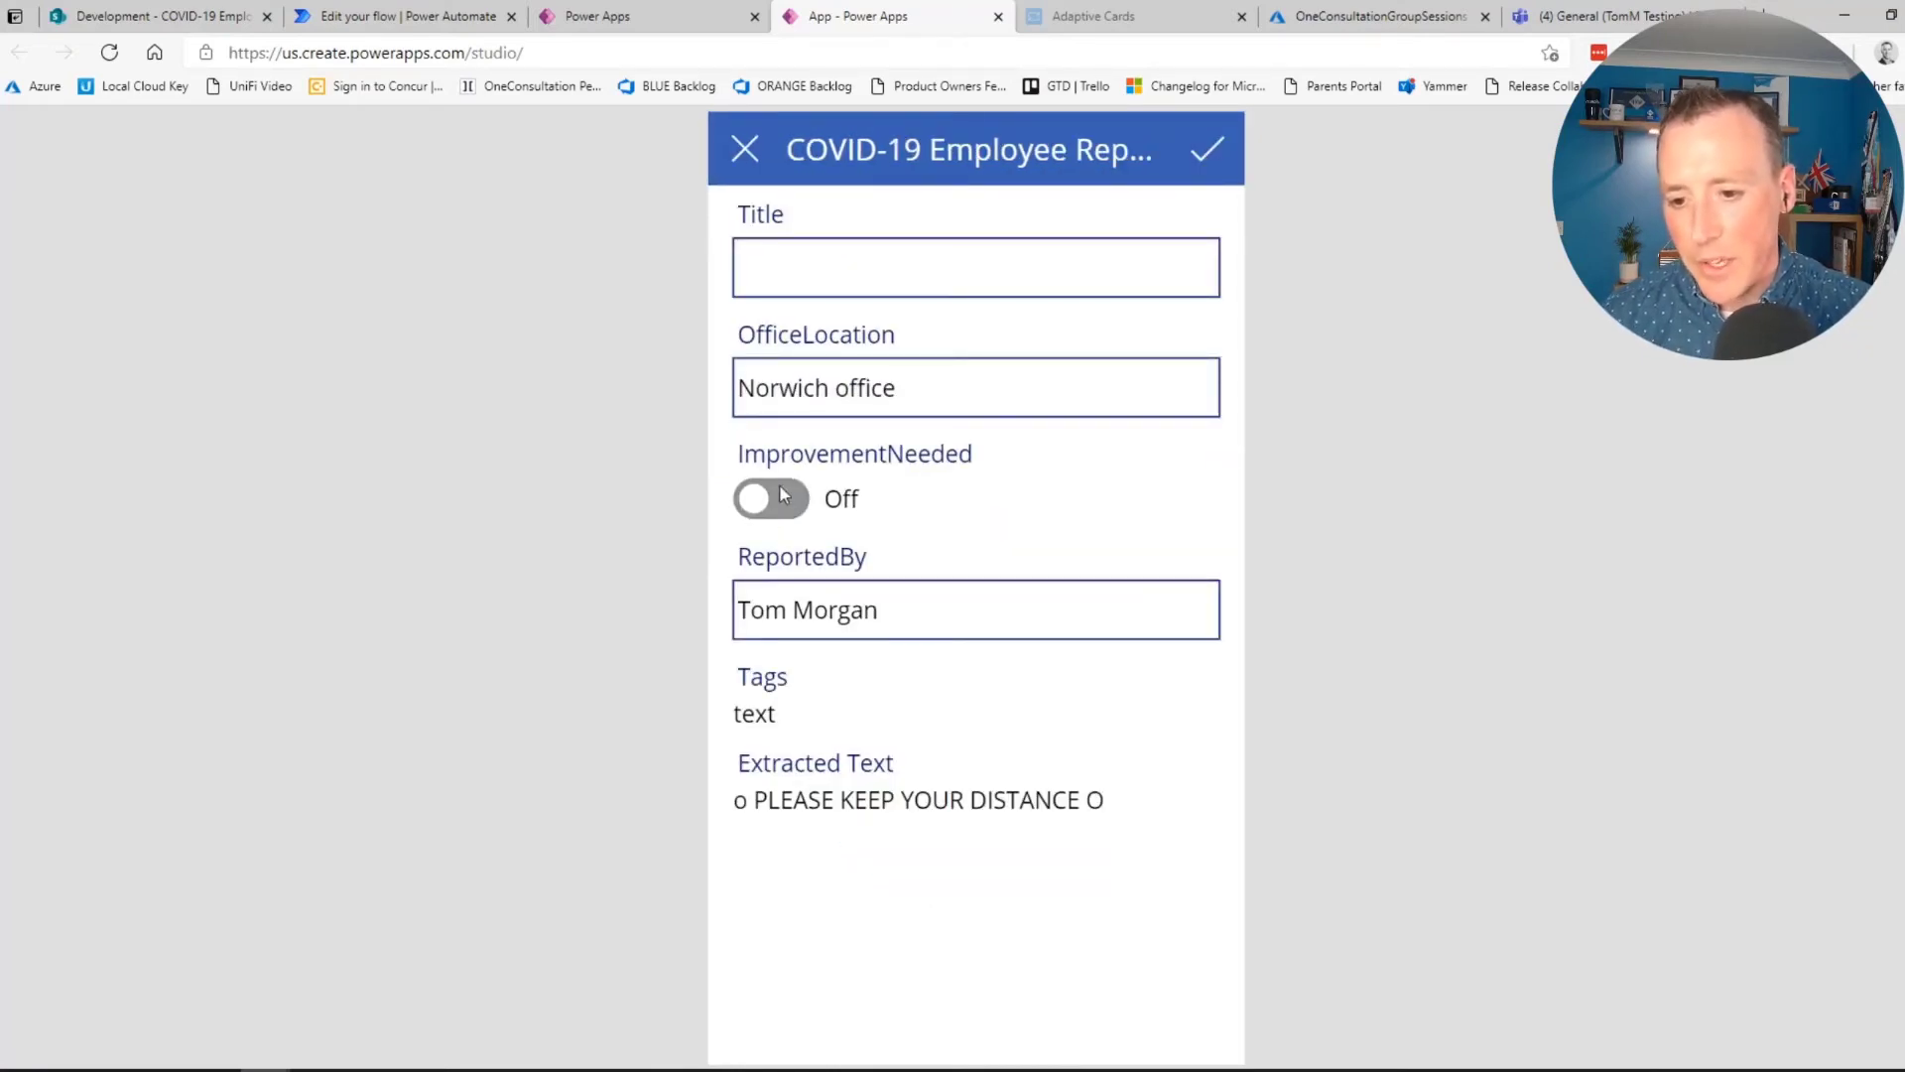
click(783, 495)
click(1212, 151)
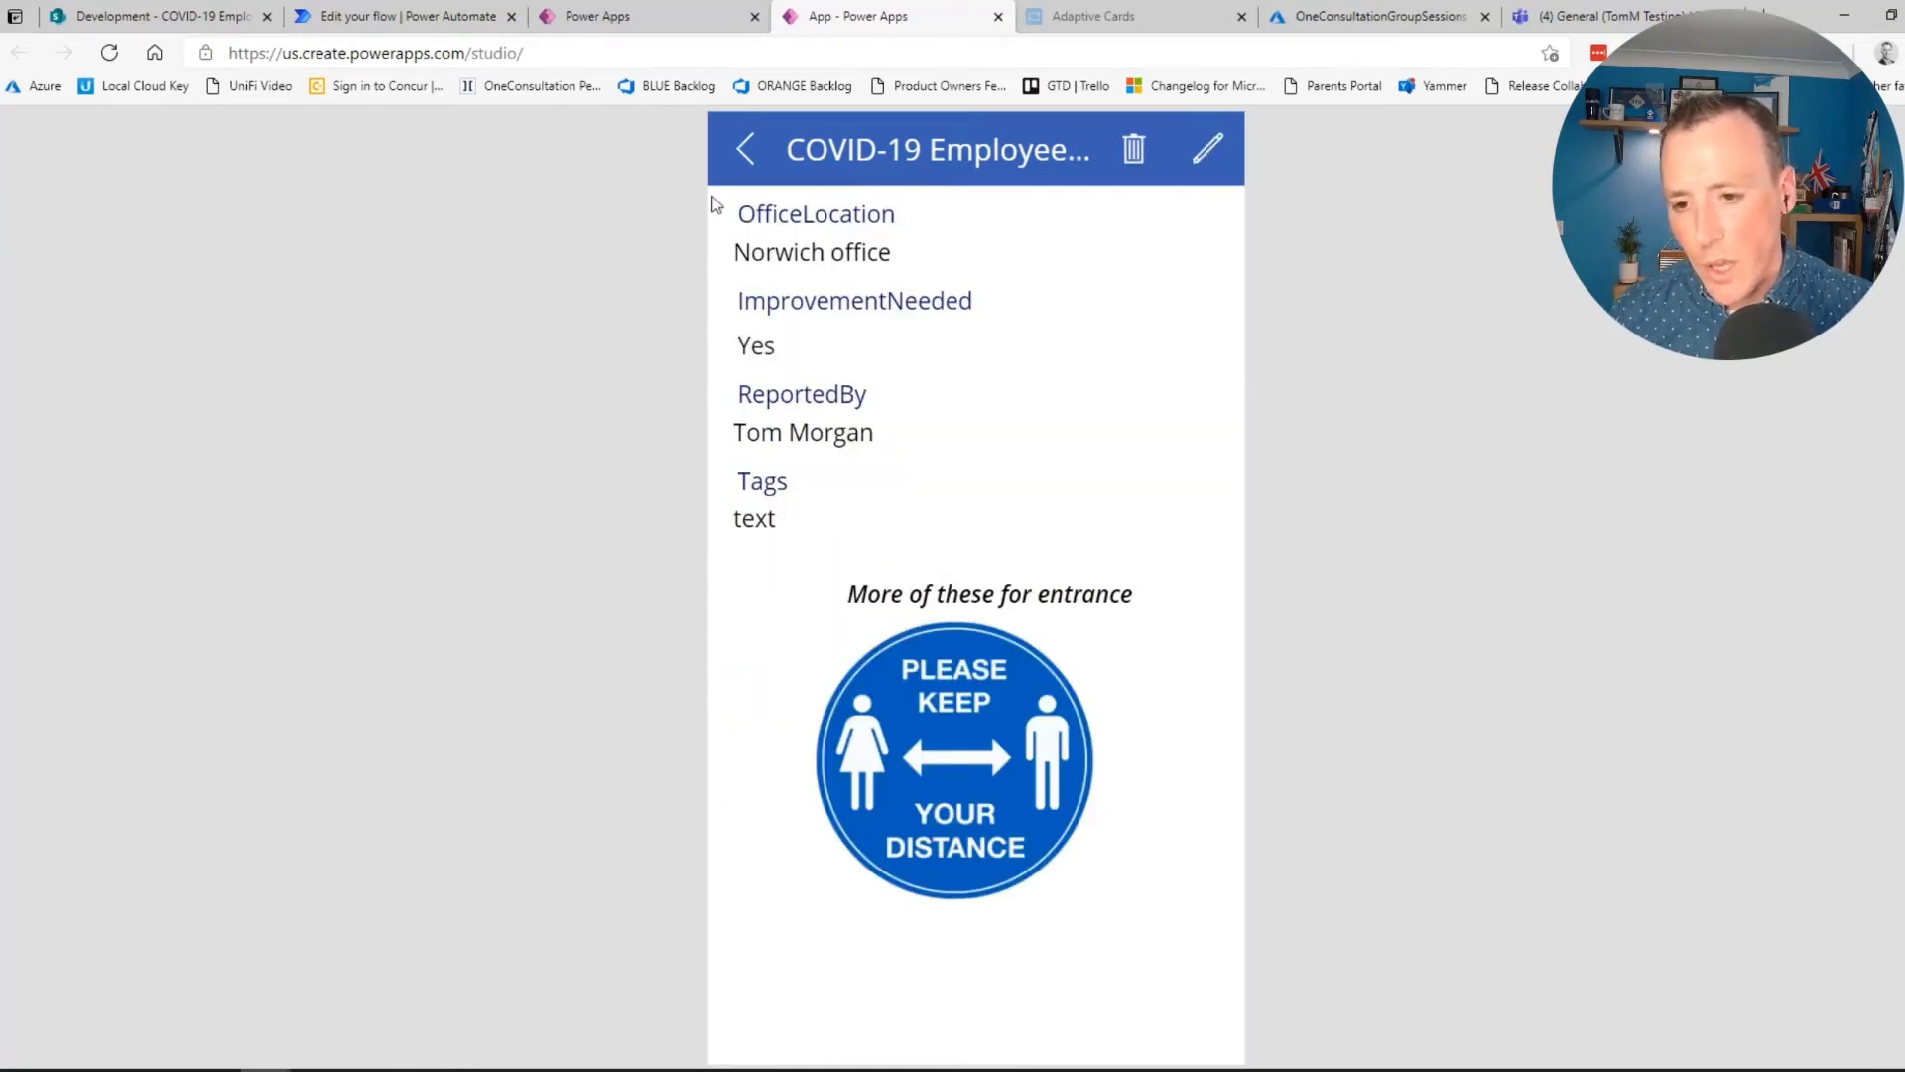
click(751, 151)
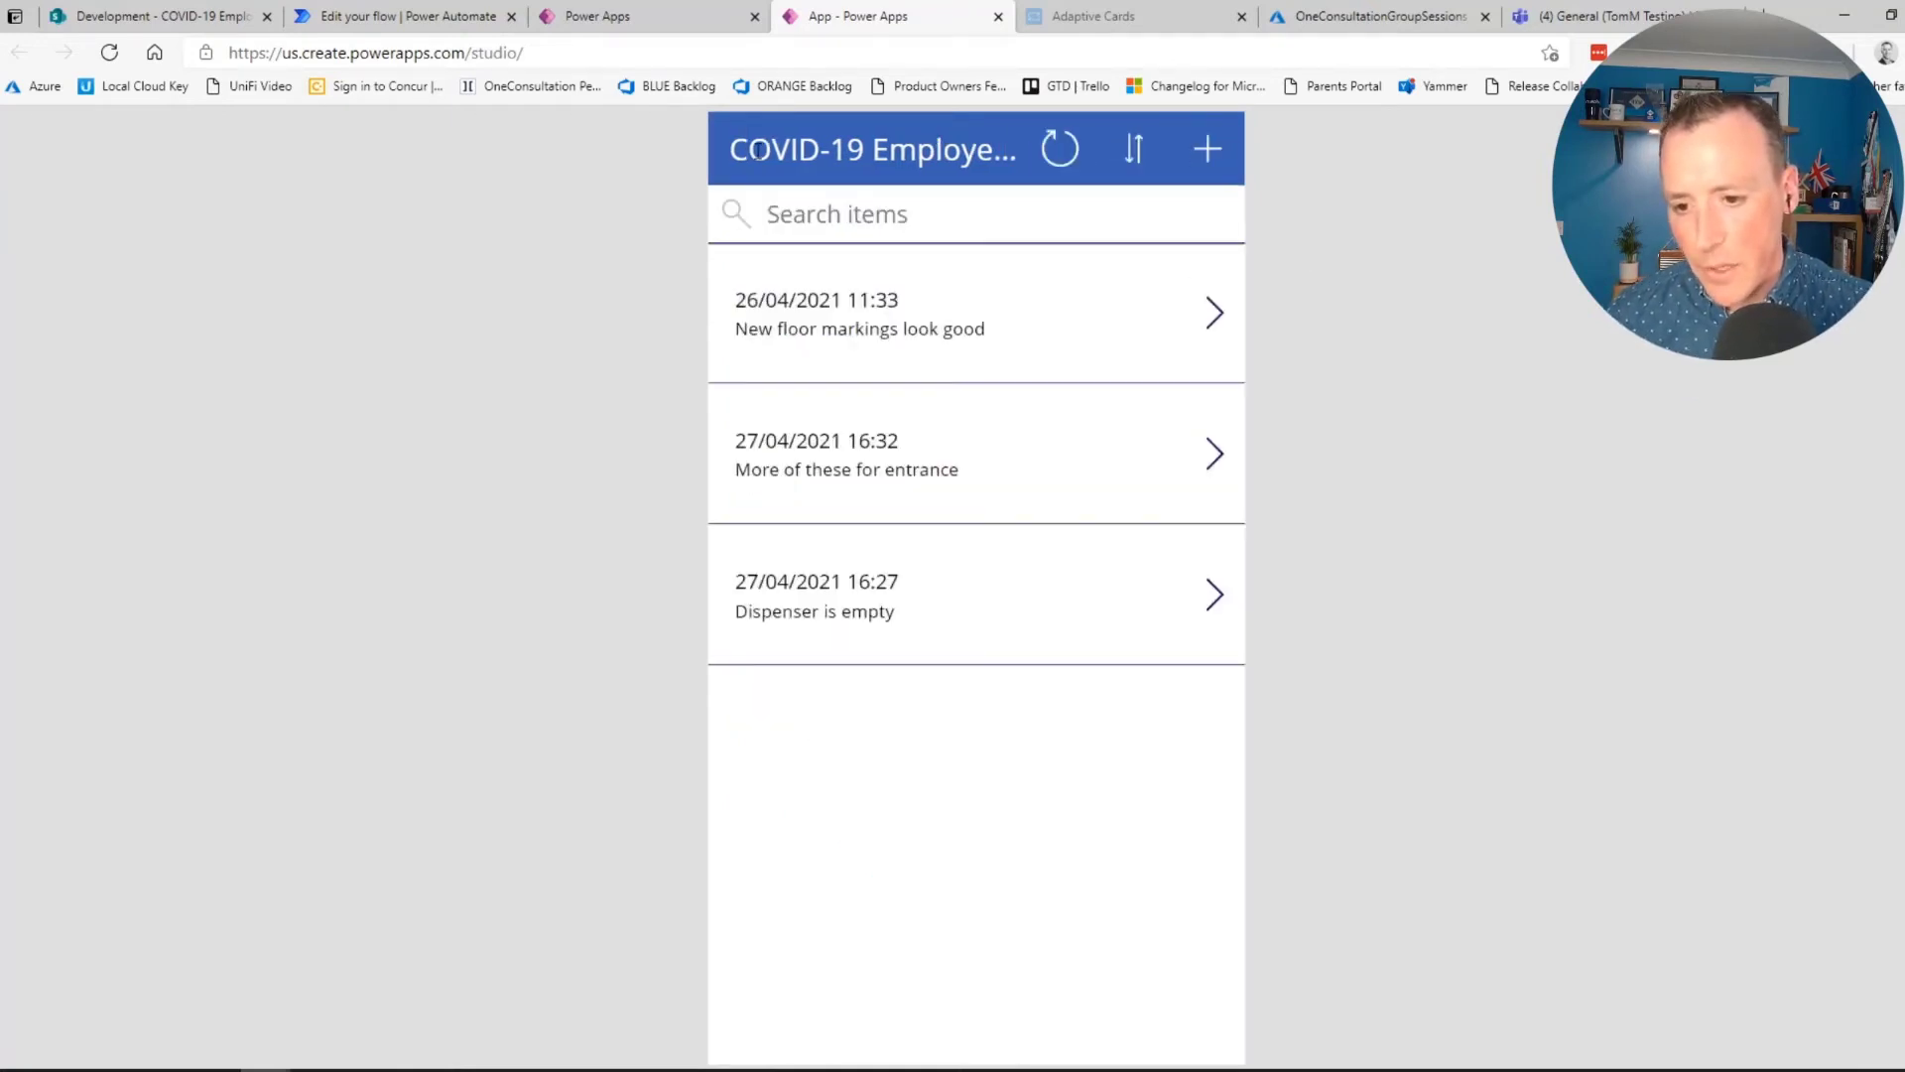
Check the edited report in the SharePoint COVID-19 Employee Reporting library, and return to Power Apps to close the app preview
click(169, 18)
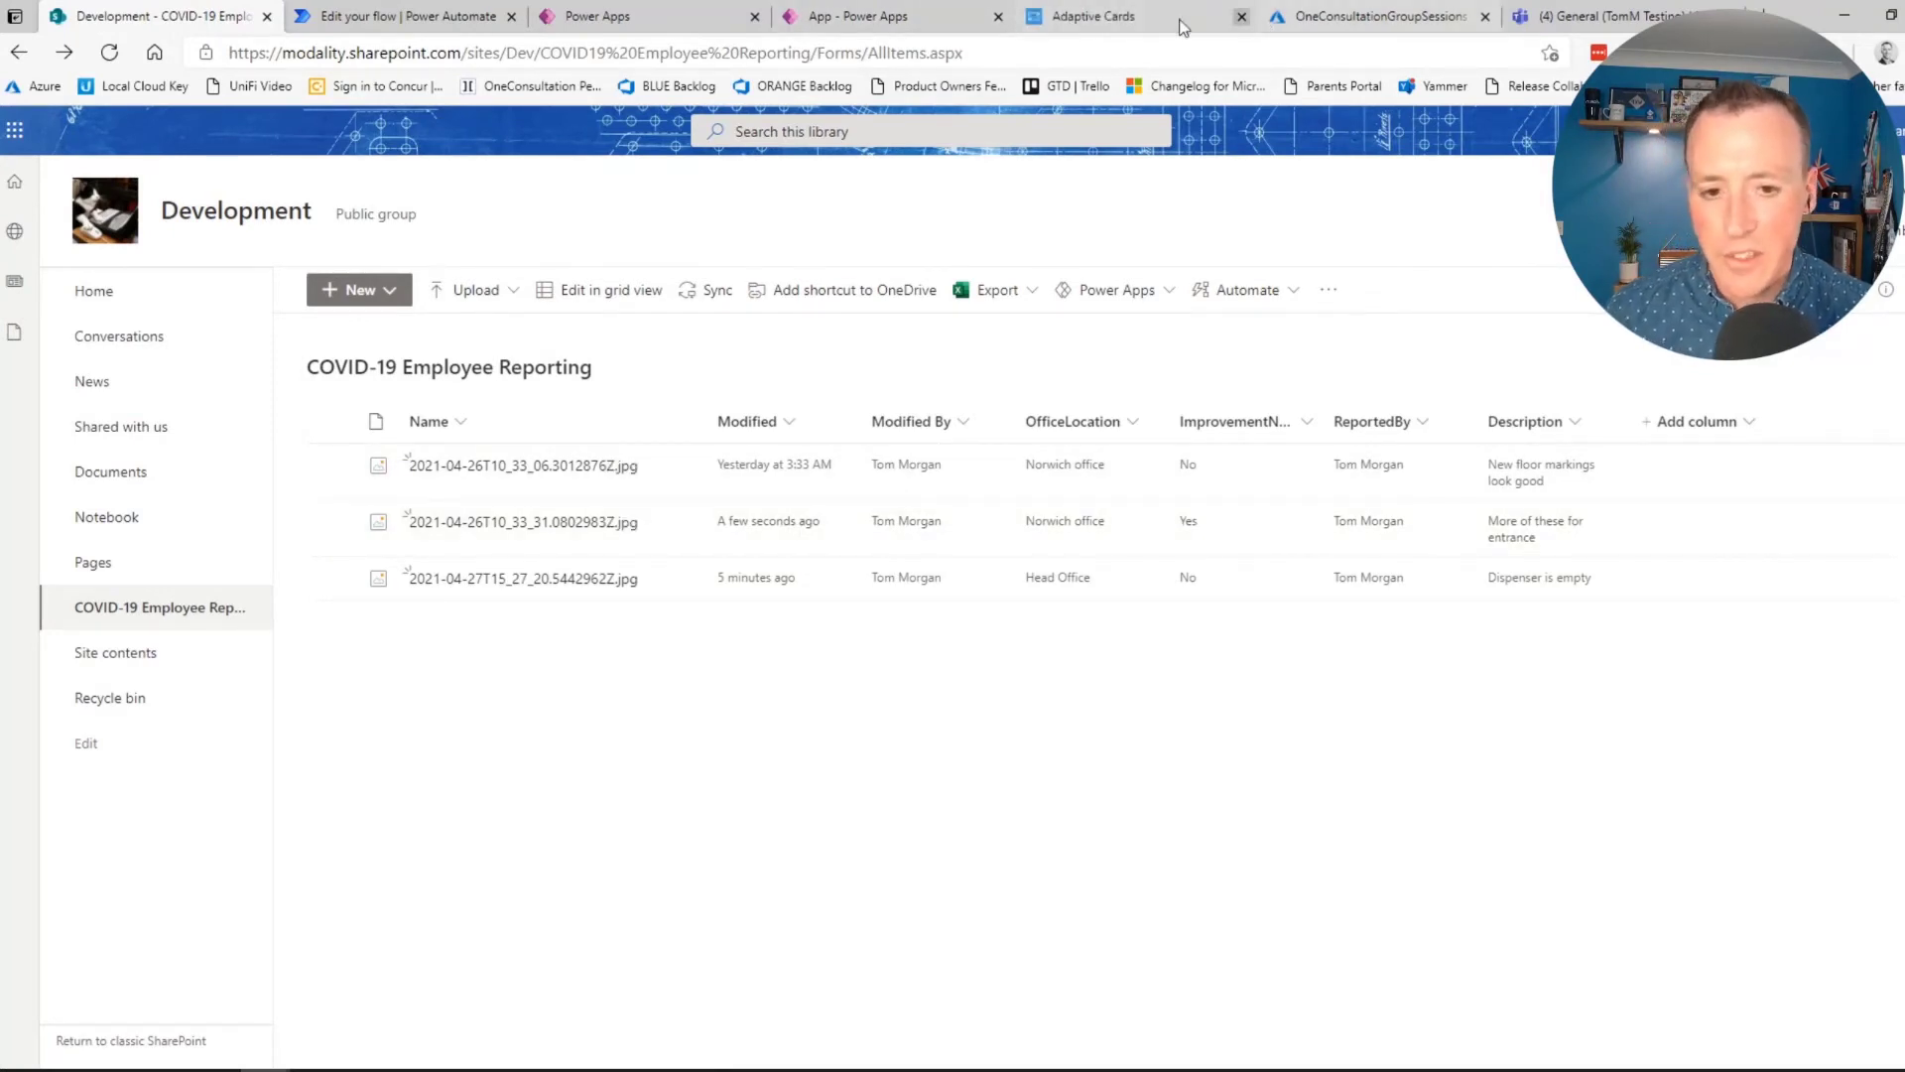
click(919, 14)
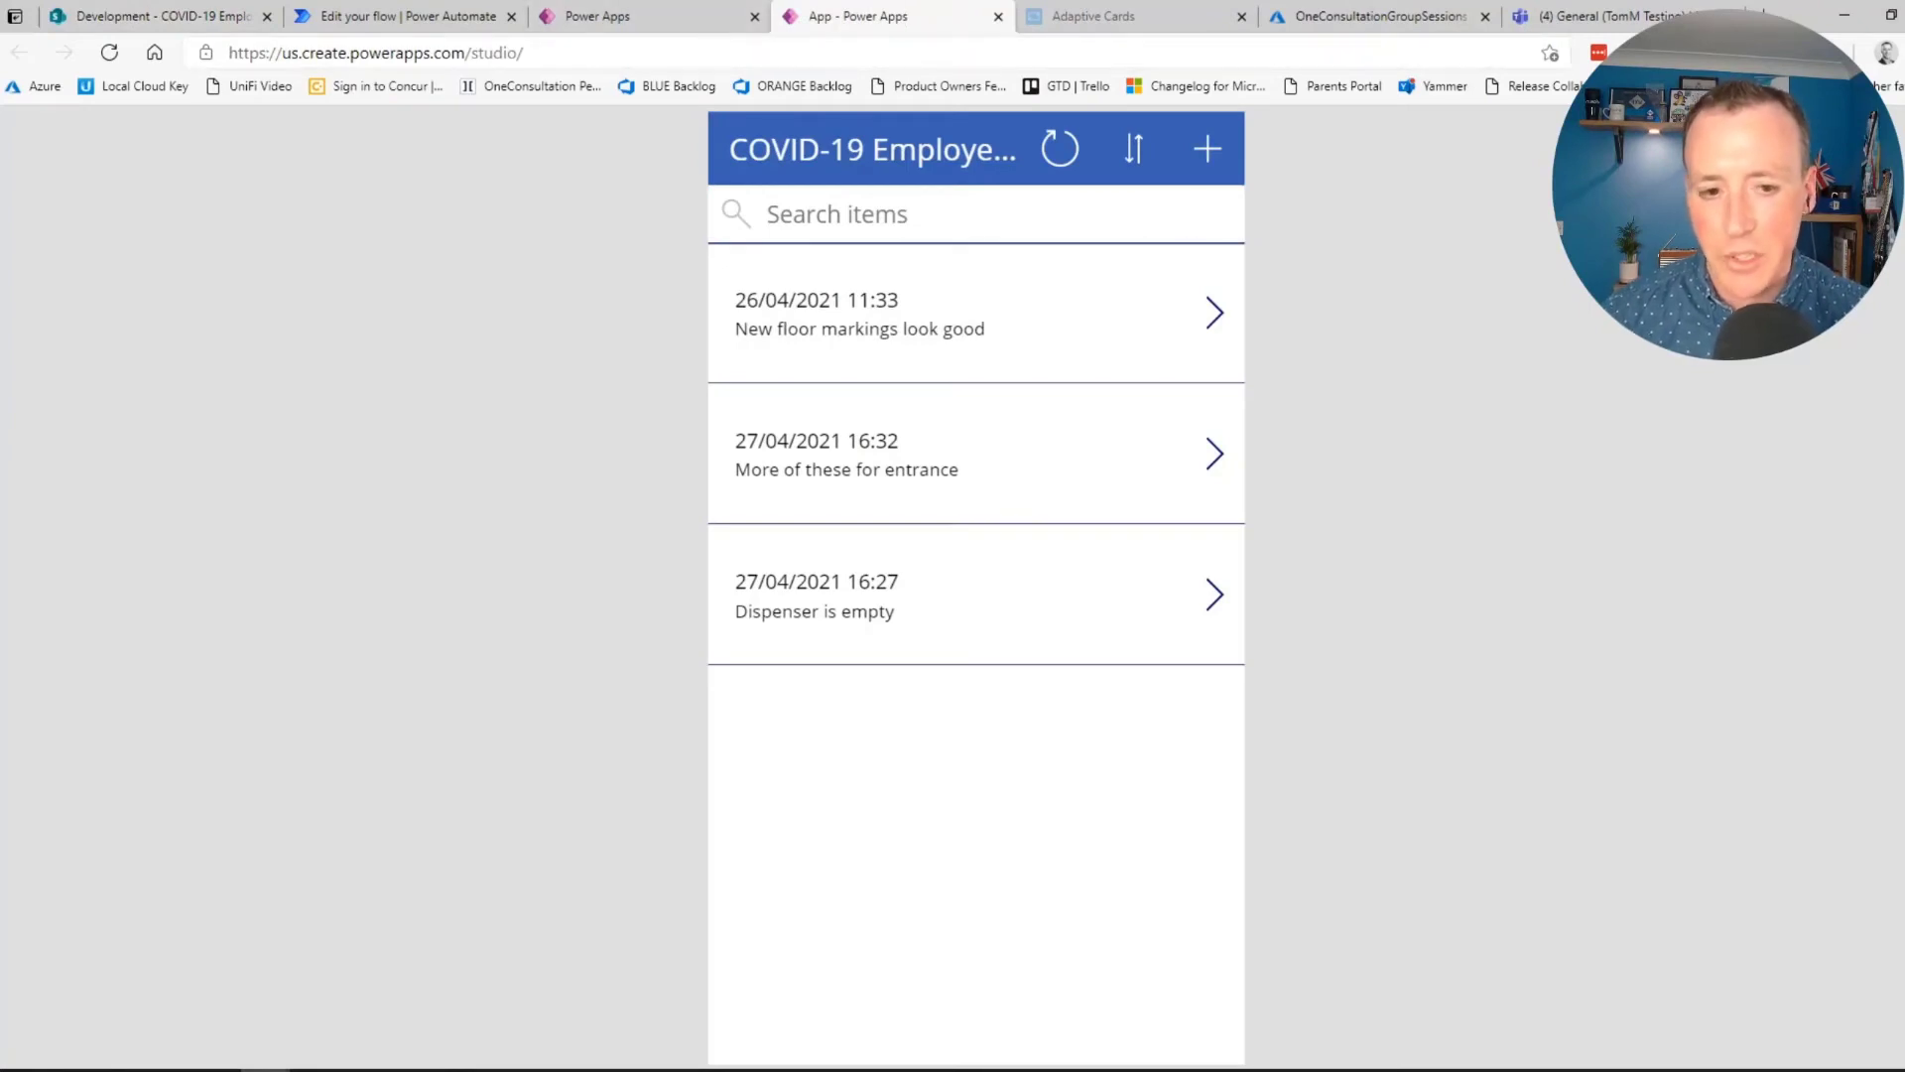
key(Escape)
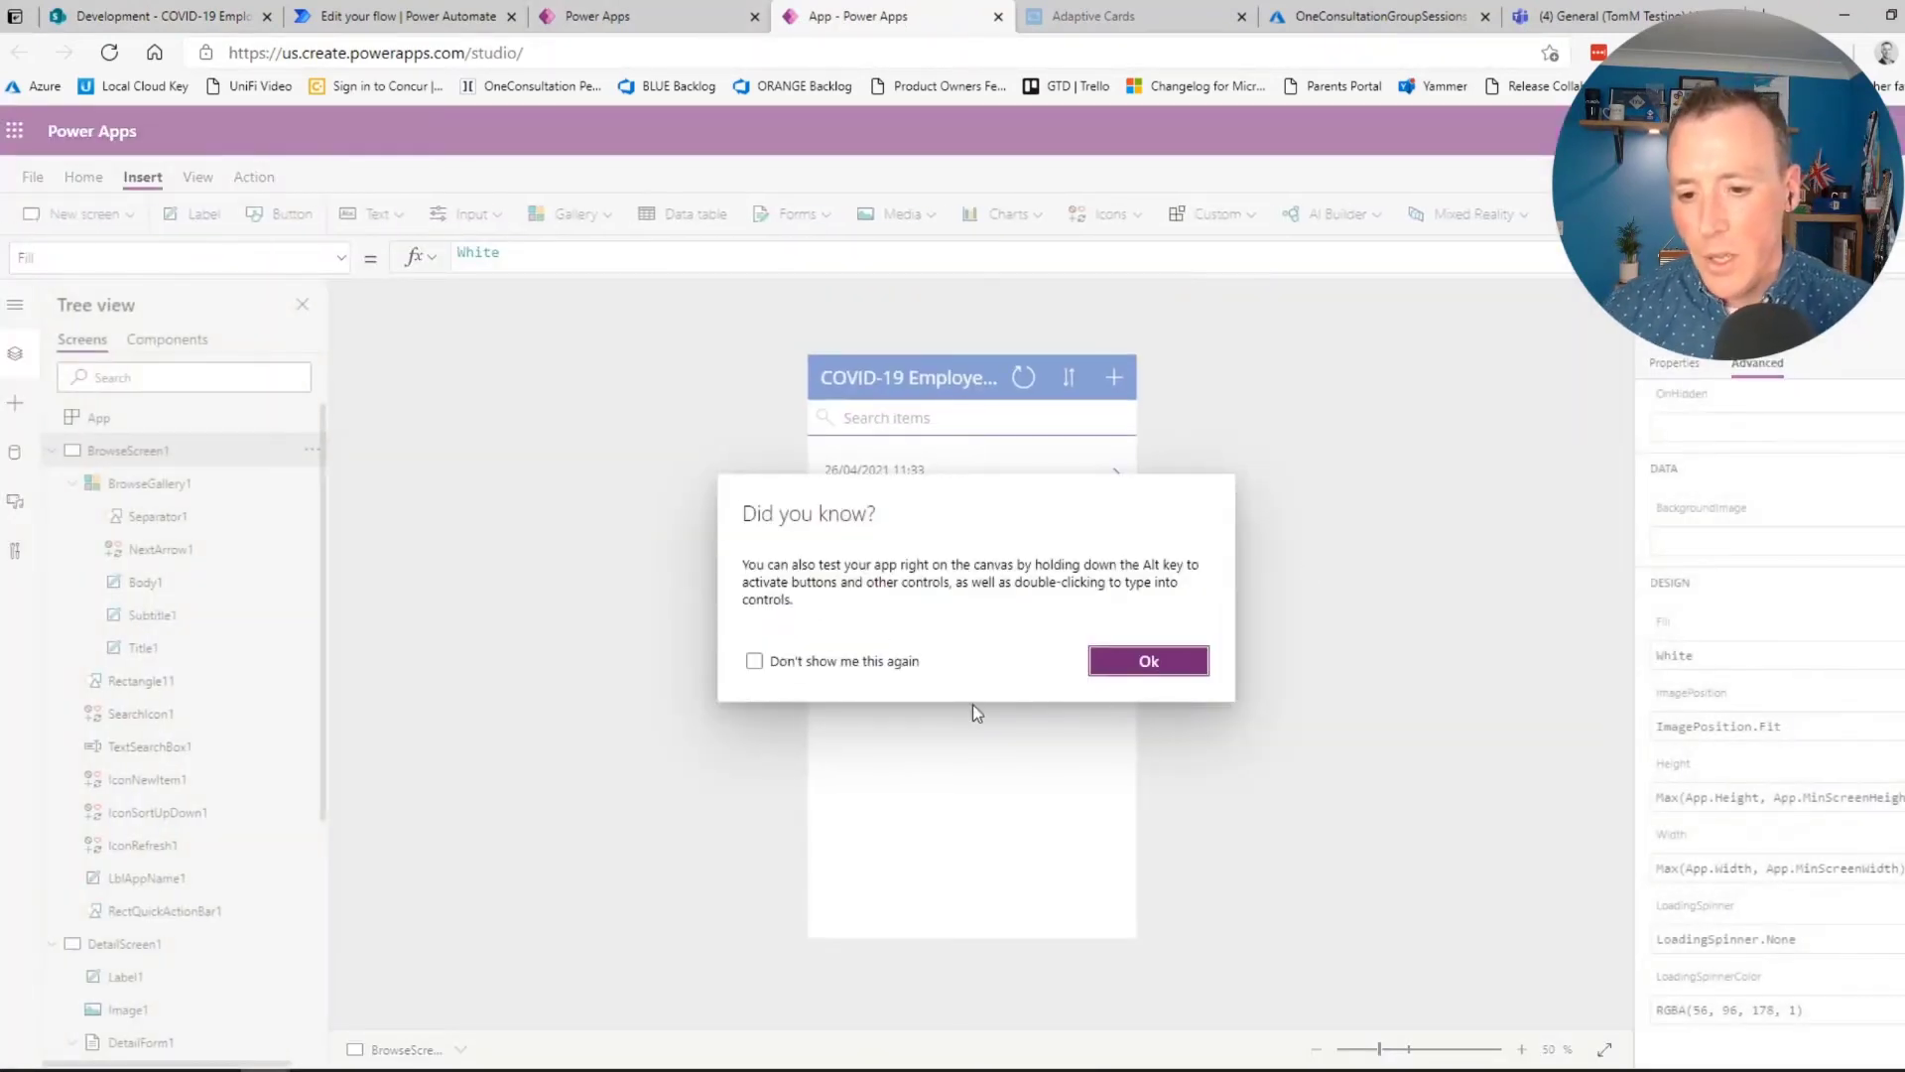
click(1119, 669)
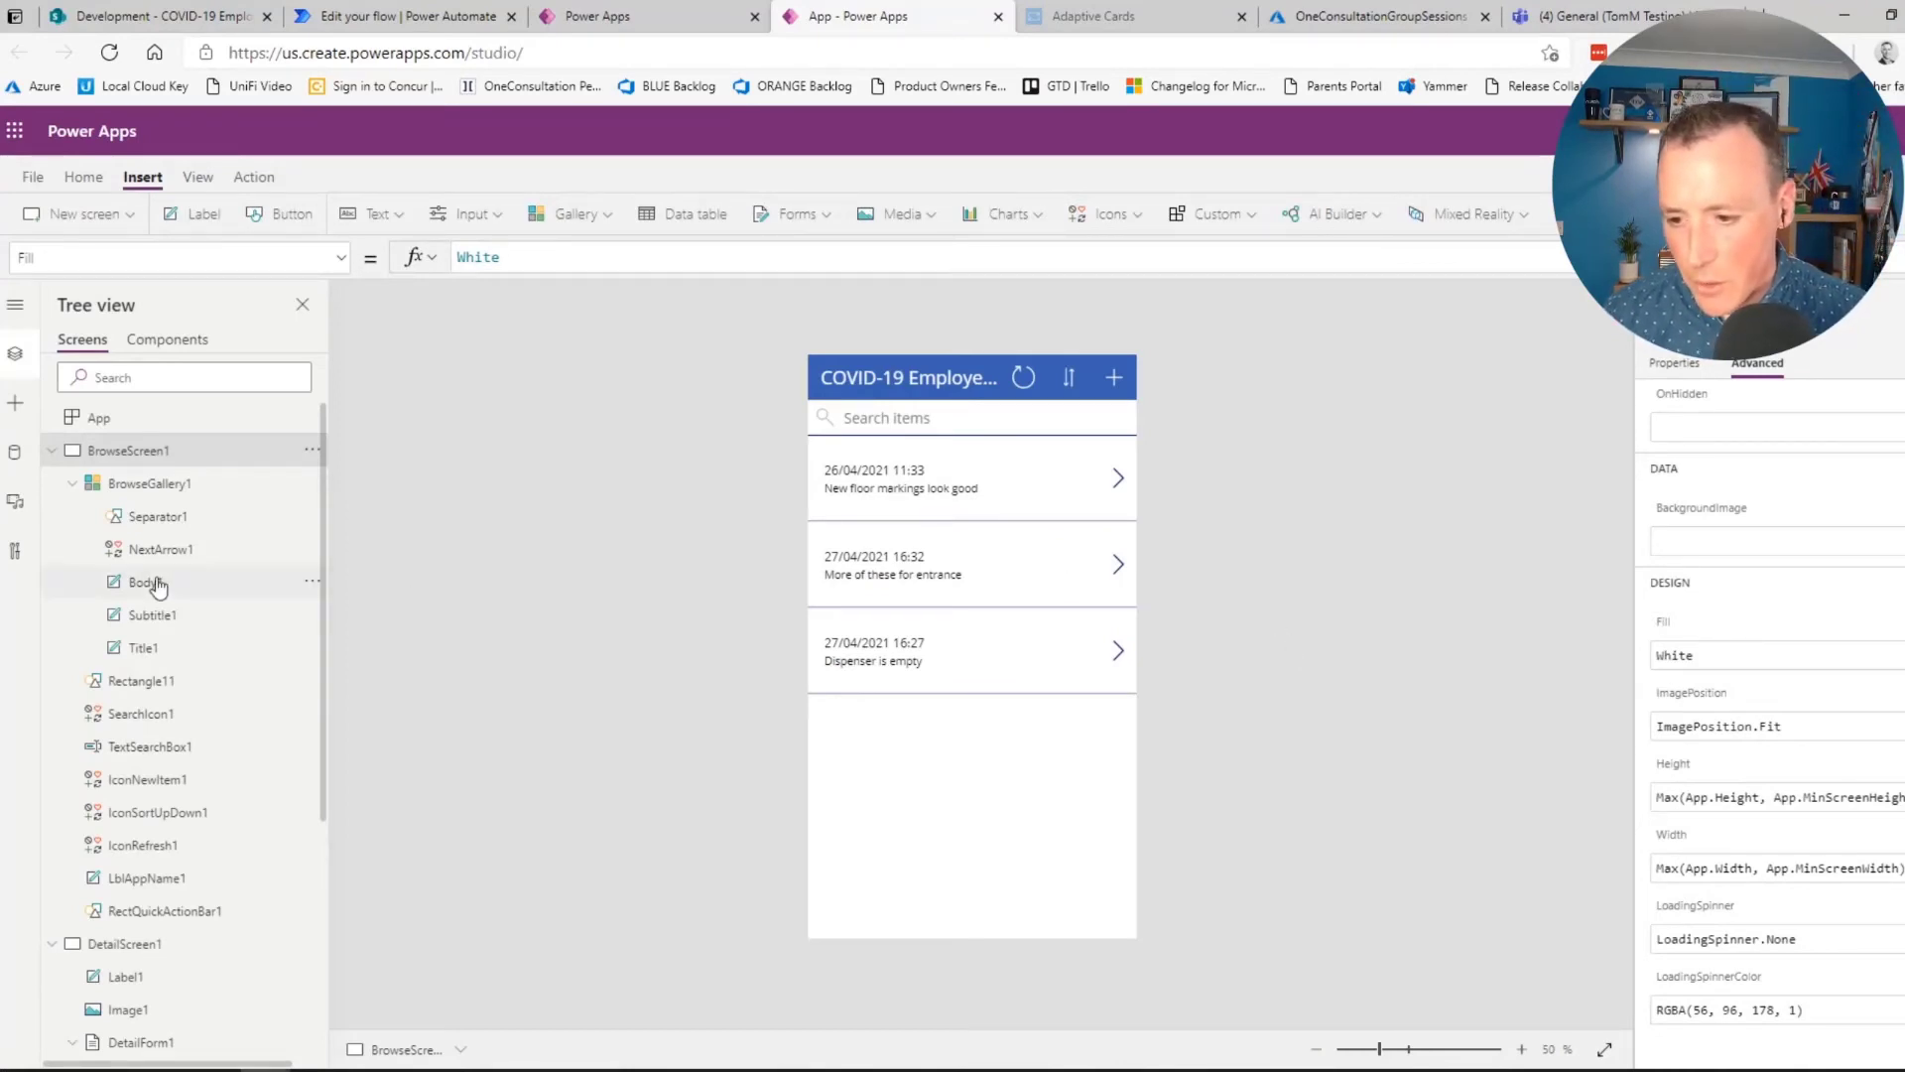
Insert a button on DetailScreen1 and place it centred below the report image
click(117, 943)
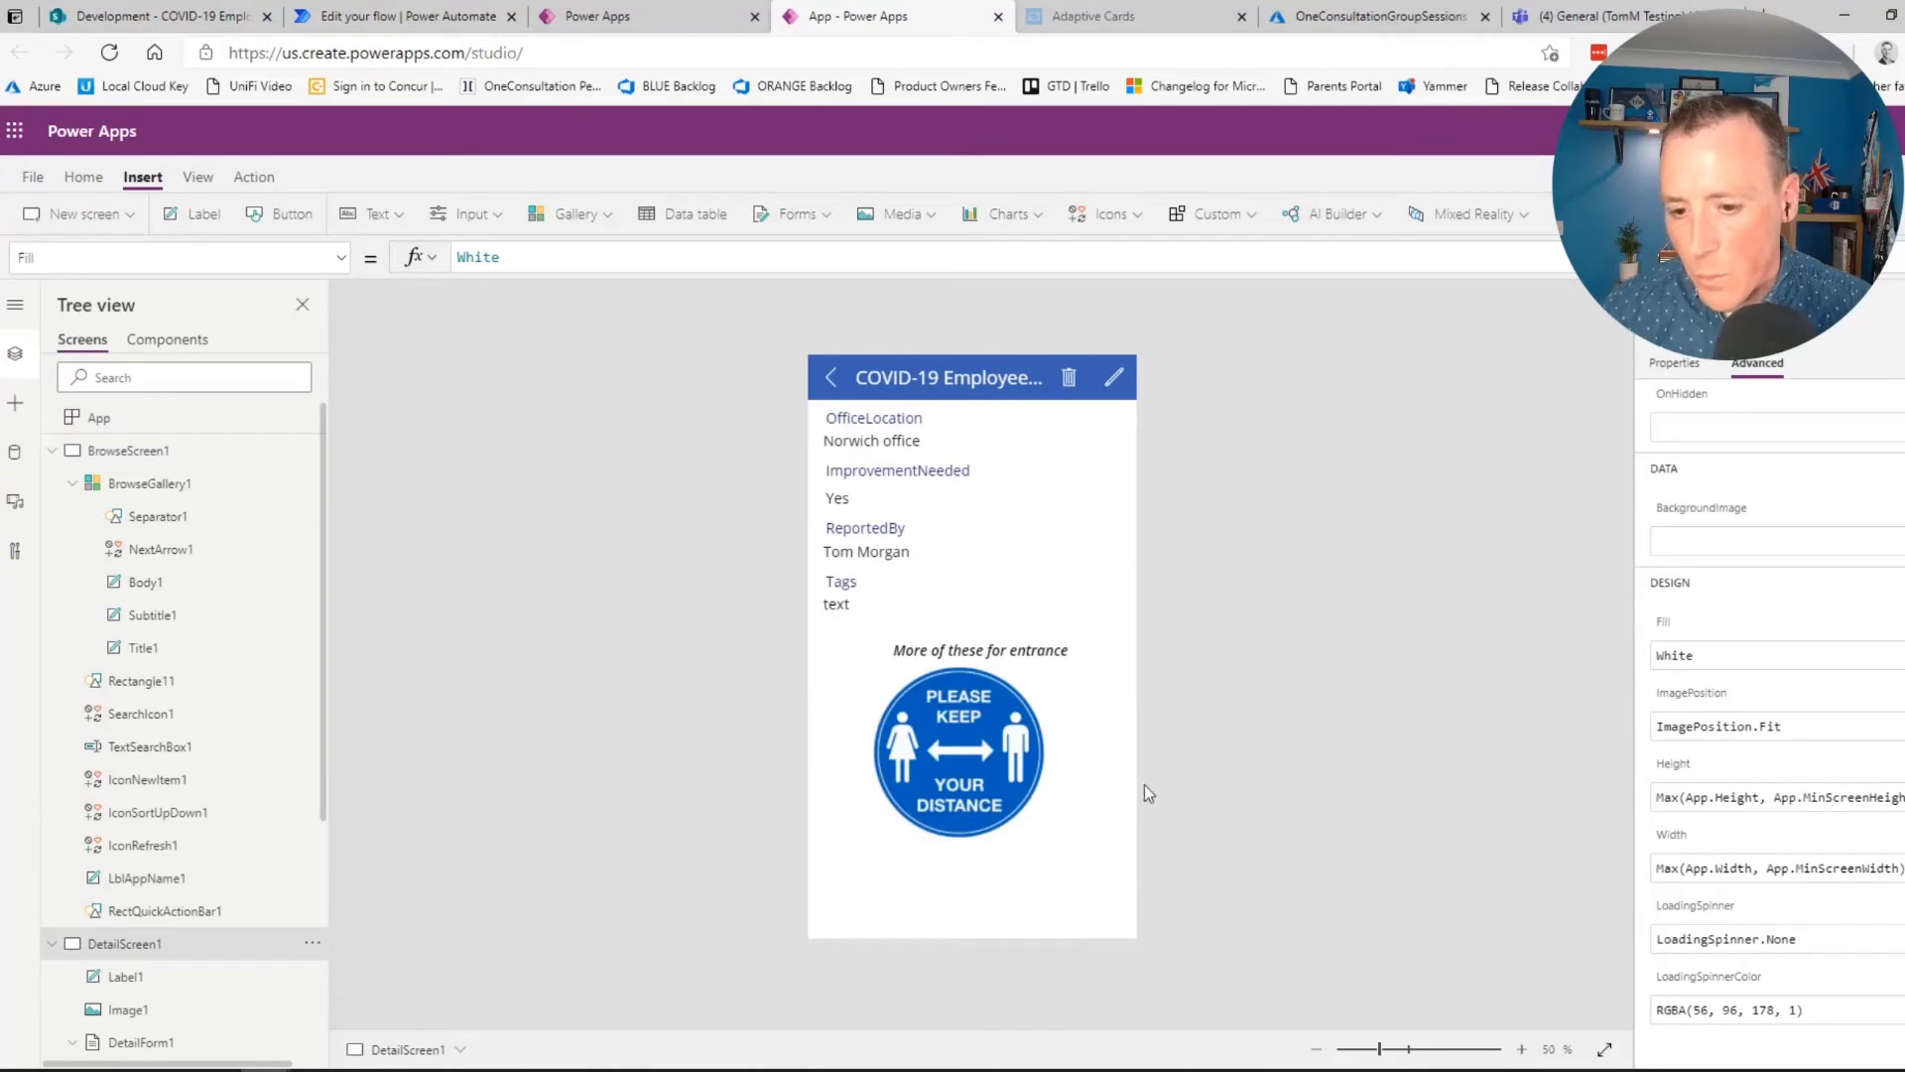
click(970, 751)
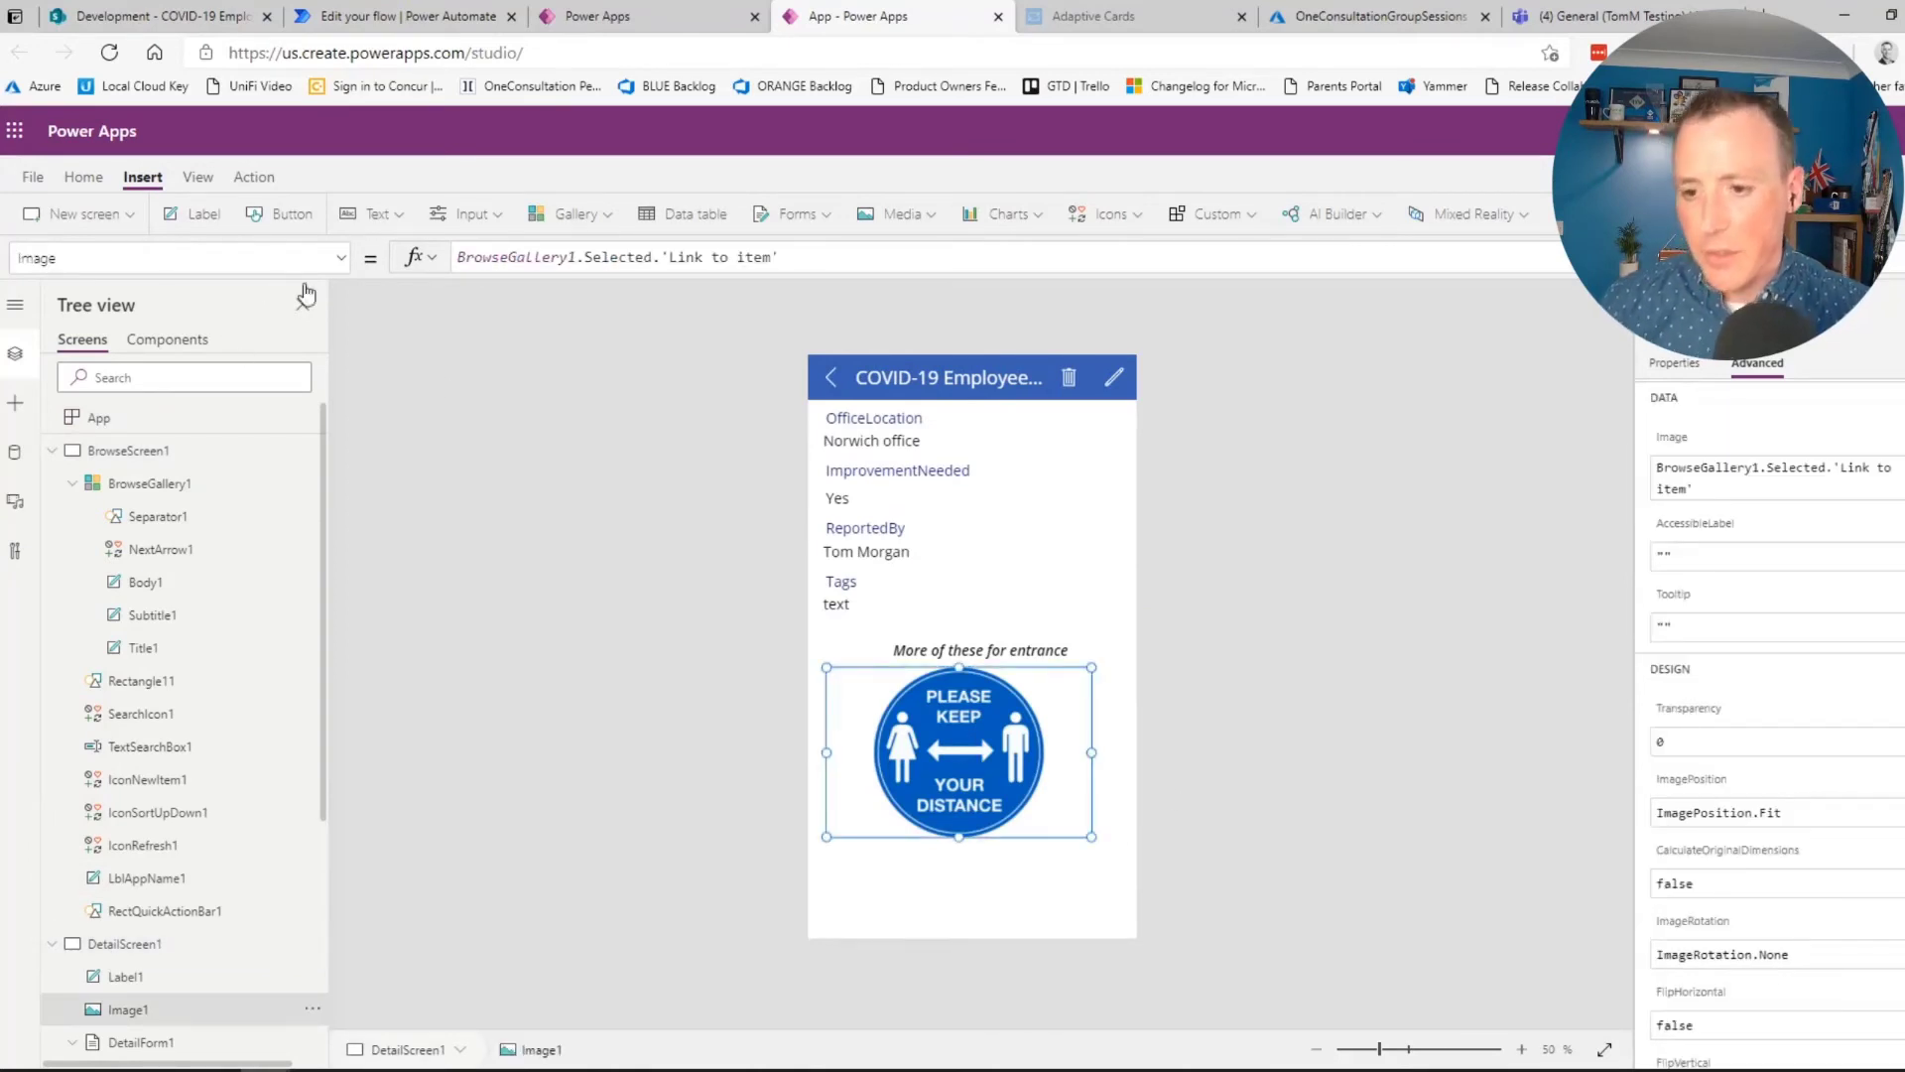
click(929, 885)
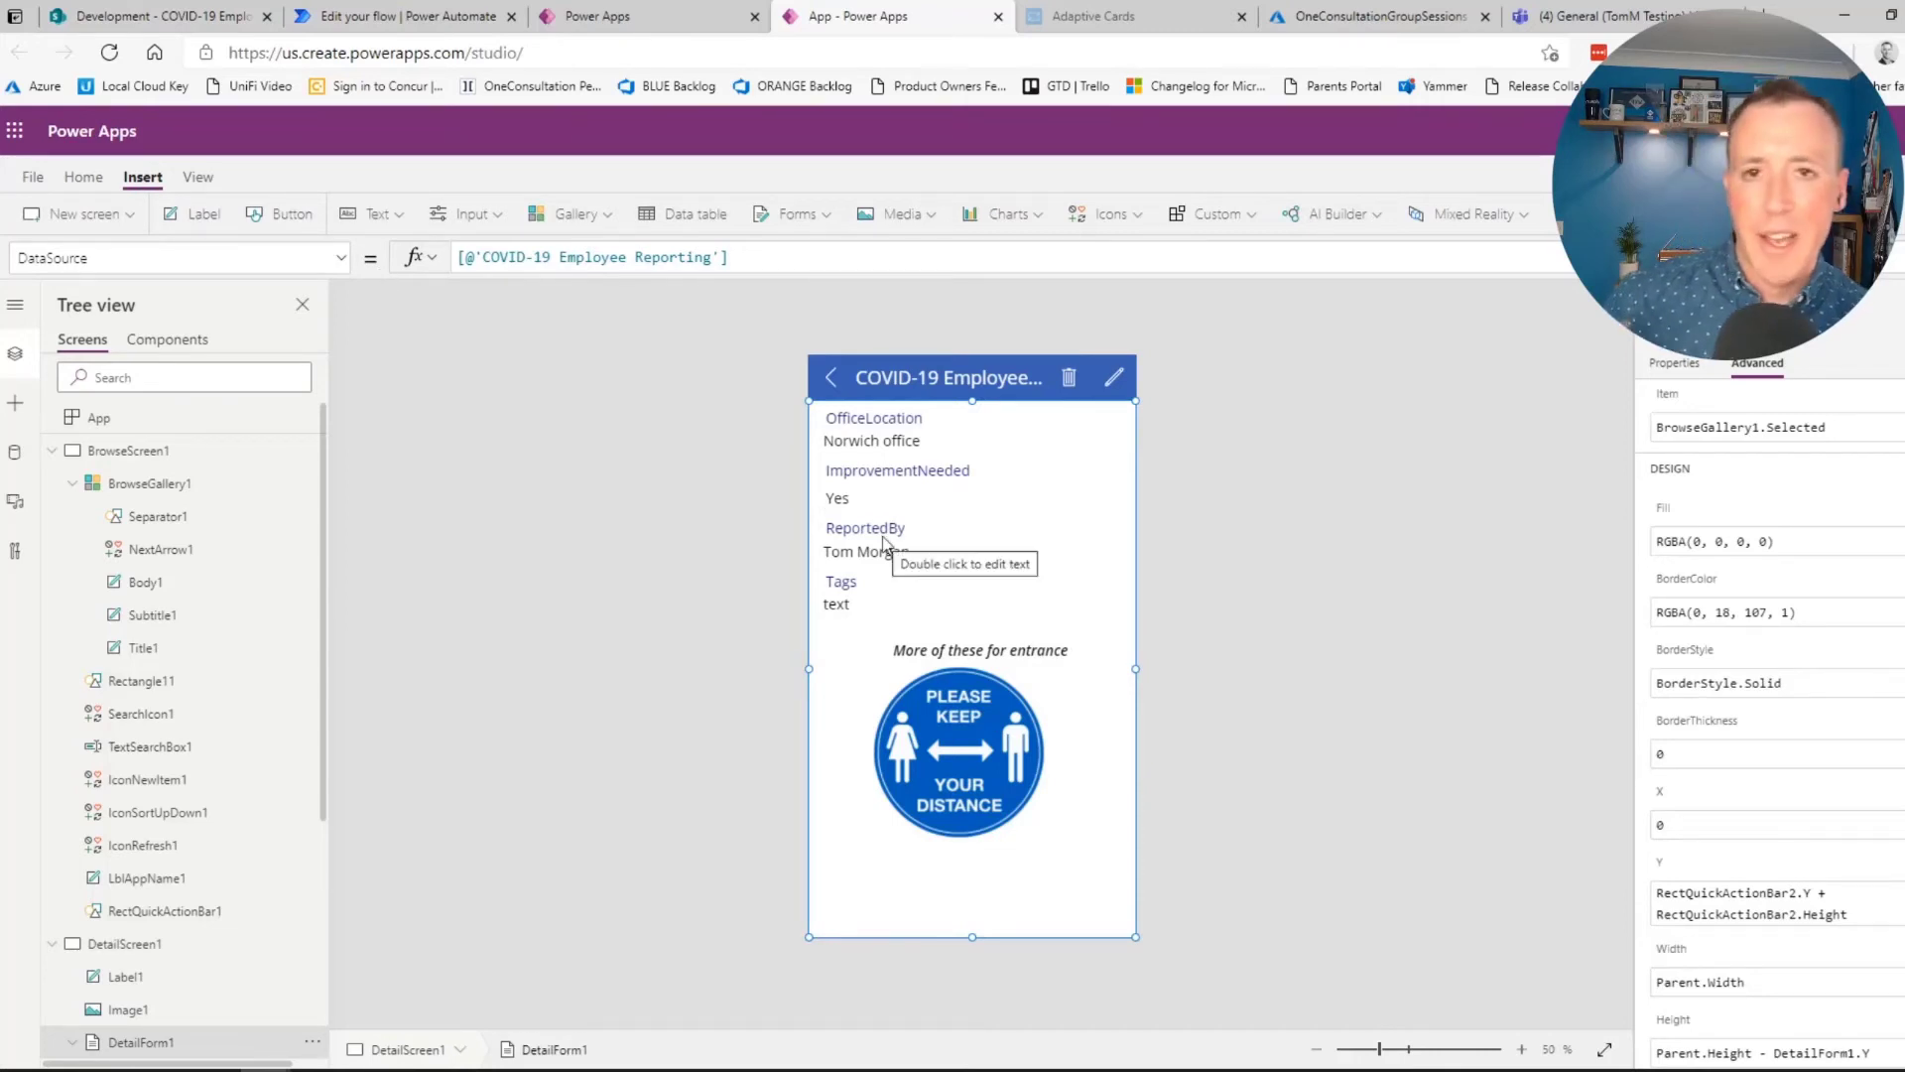
click(278, 214)
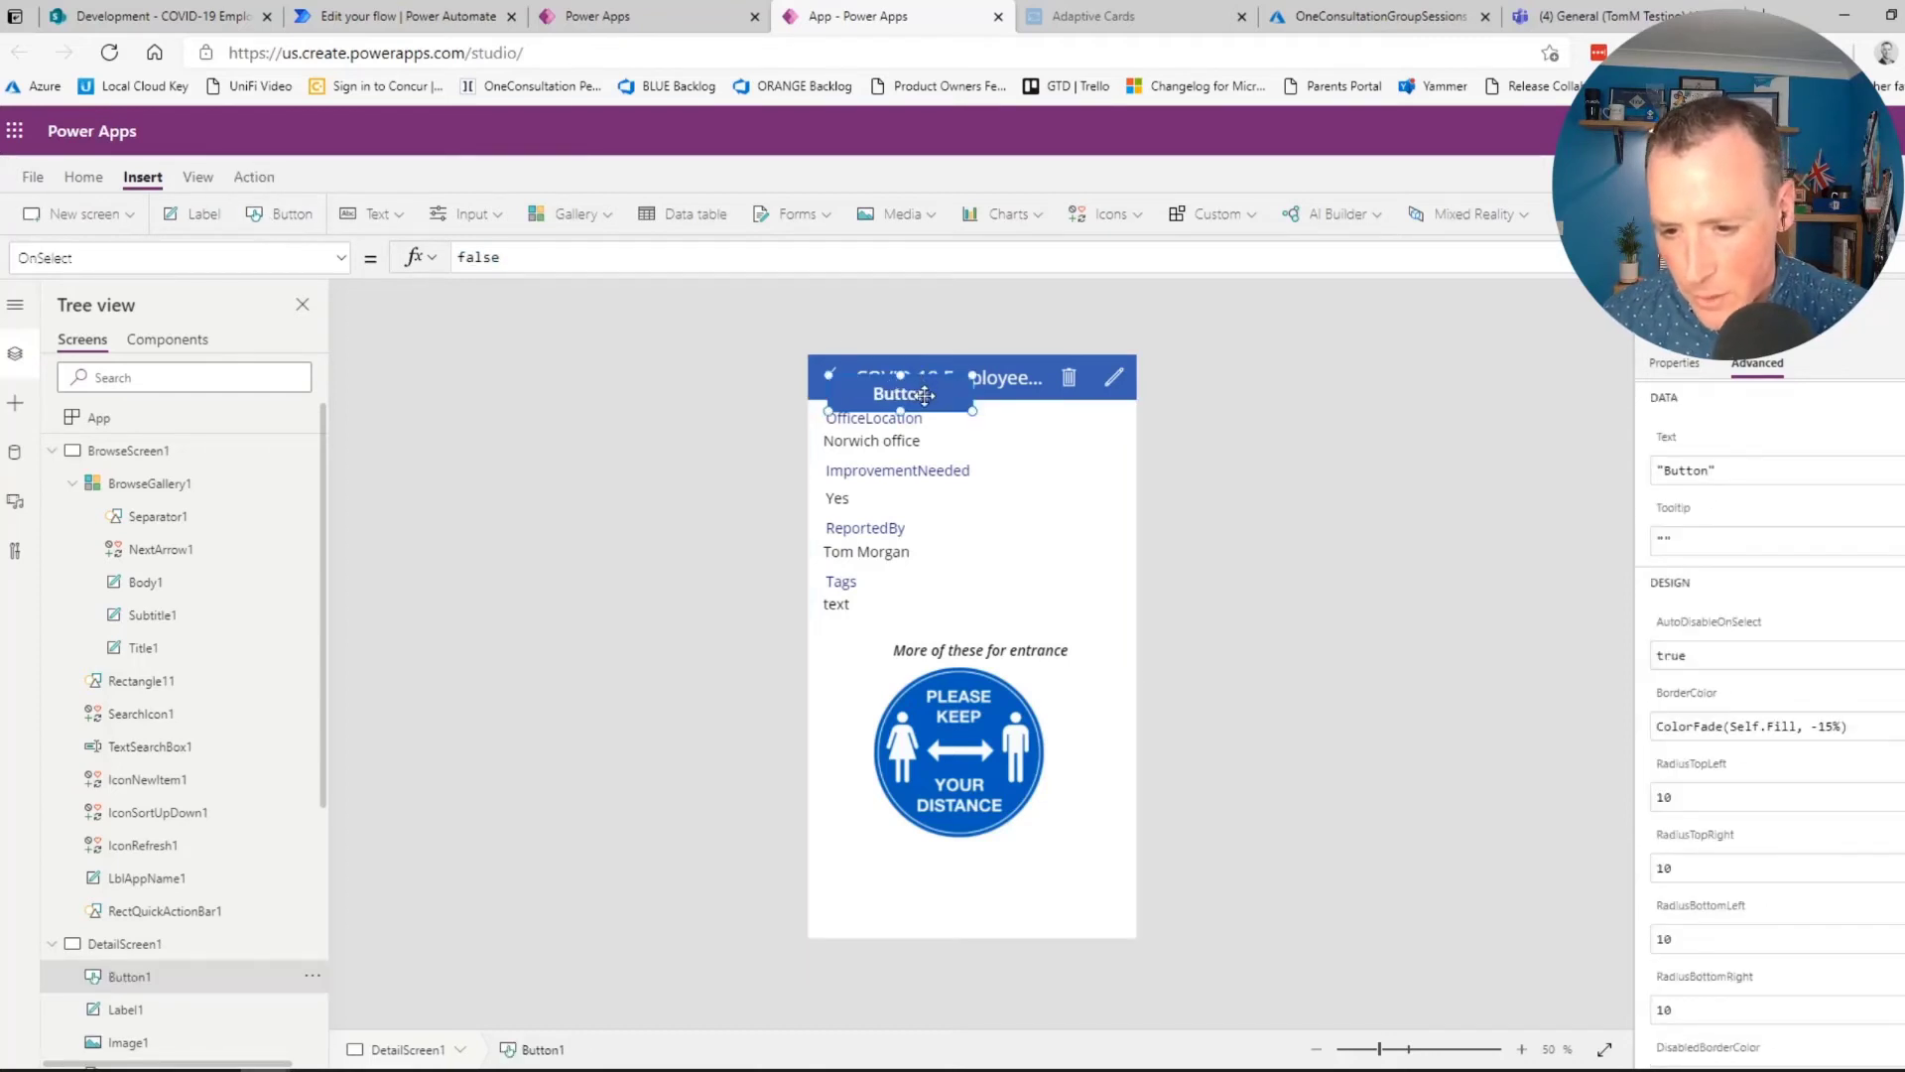
drag(925, 395, 985, 885)
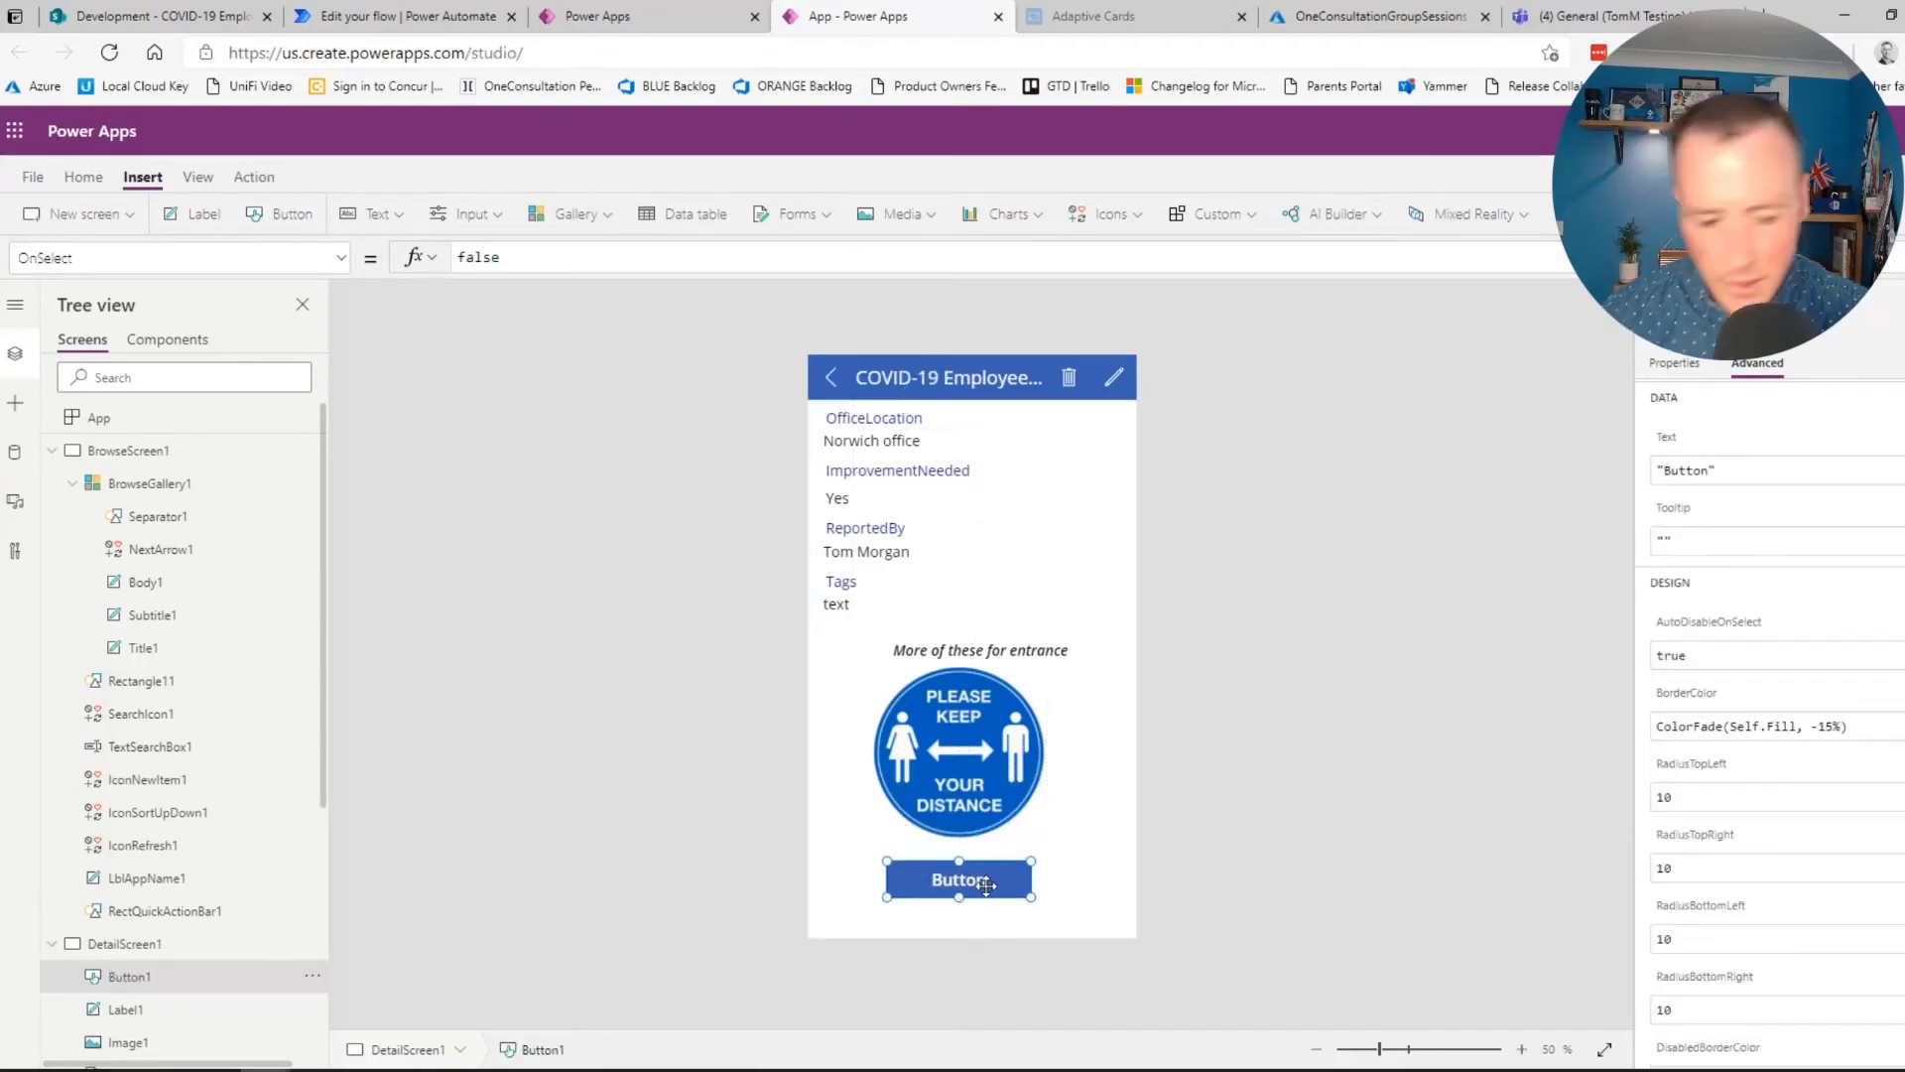
Set the button's text to "Start Conversation" and enlarge the button so the label fits on one line
click(1779, 470)
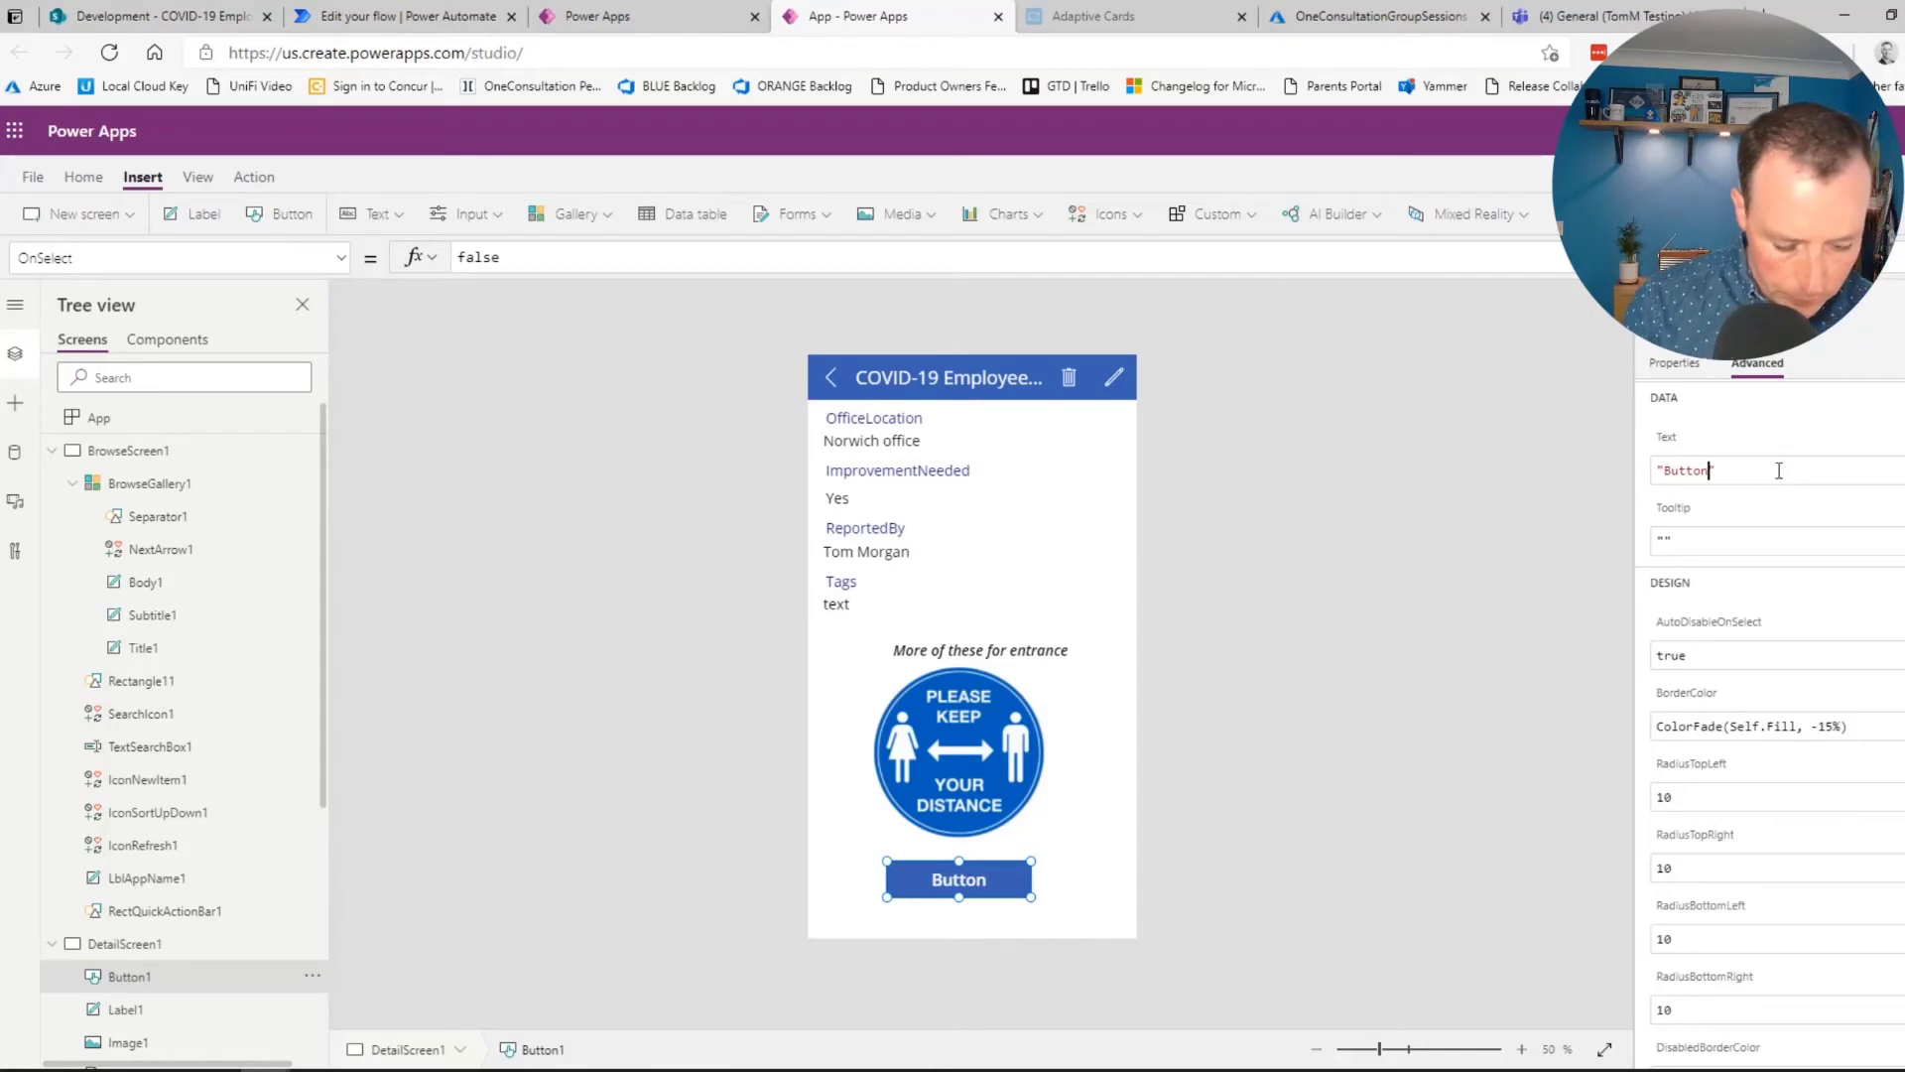
key(shift+Left)
key(shift+Left)
key(shift+Left)
key(shift+Left)
key(shift+Left)
key(shift+Left)
text(S)
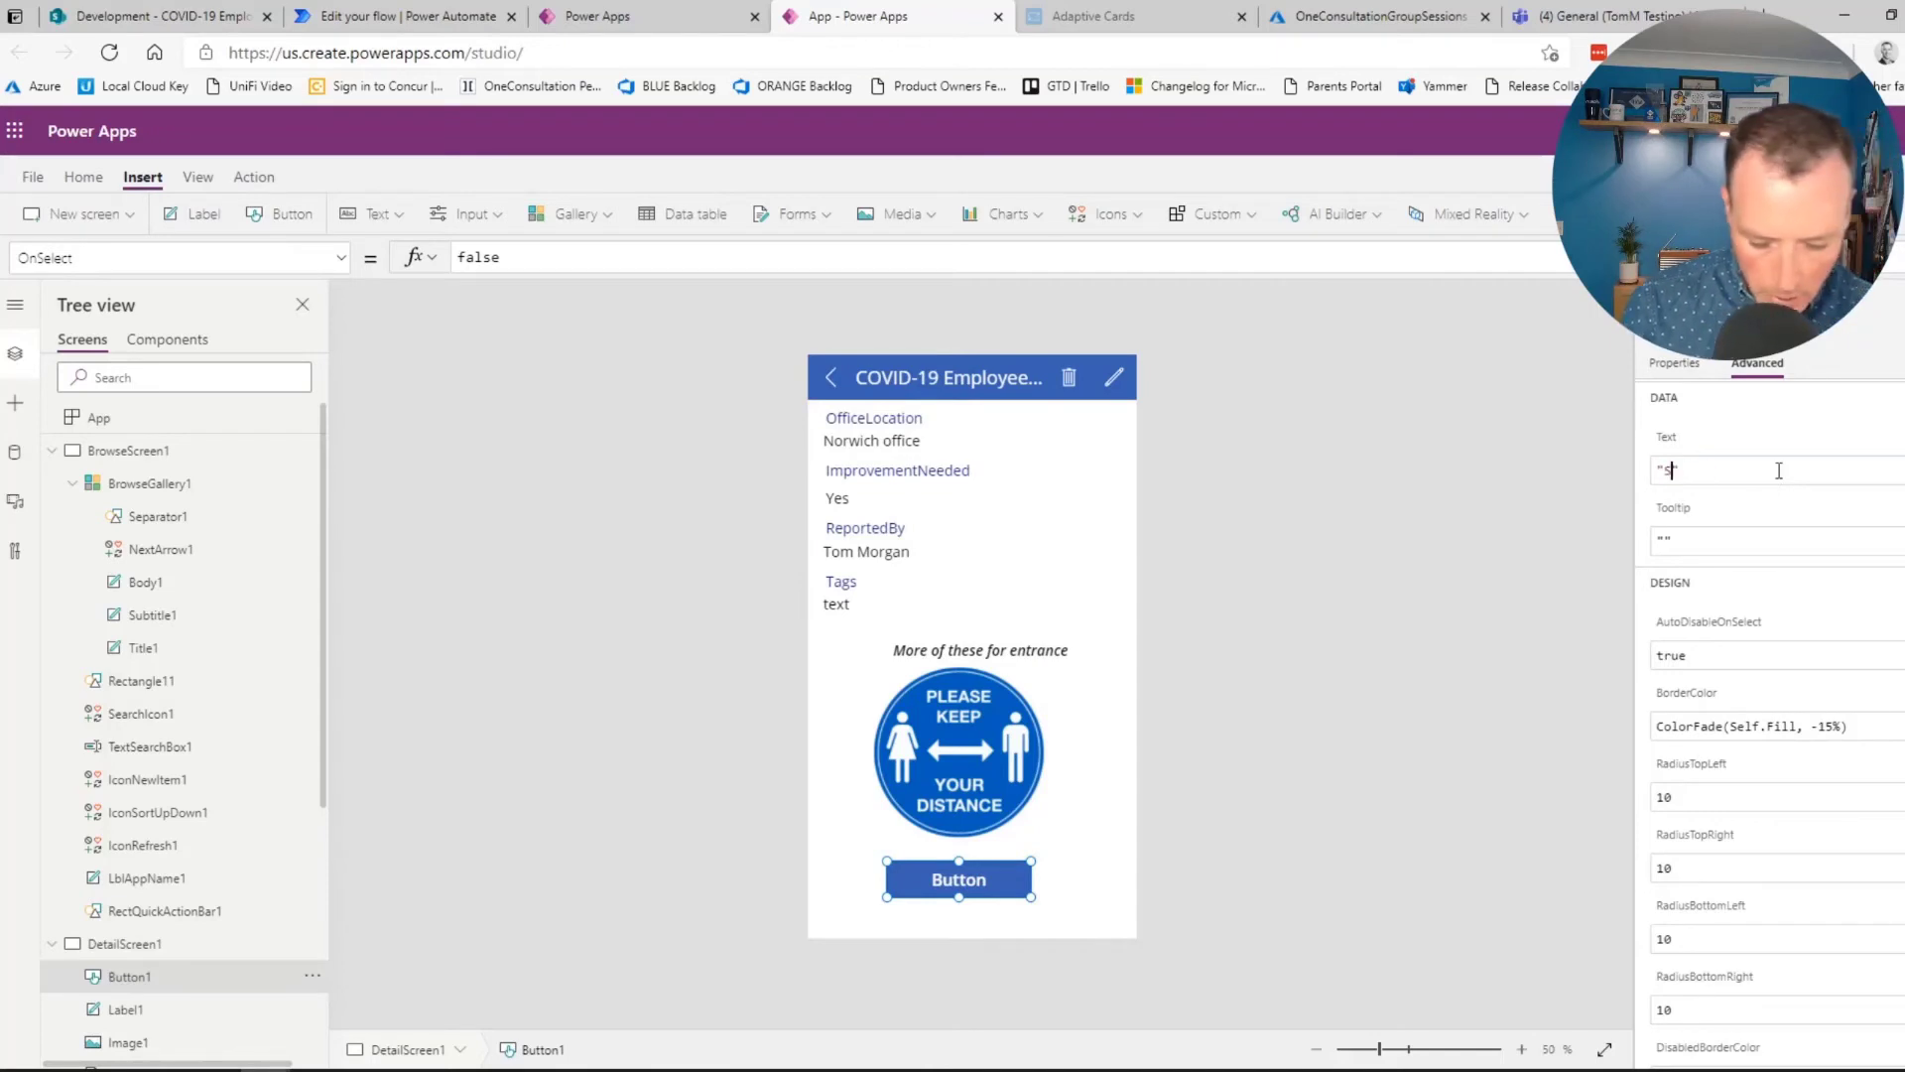
text(tart Conversa)
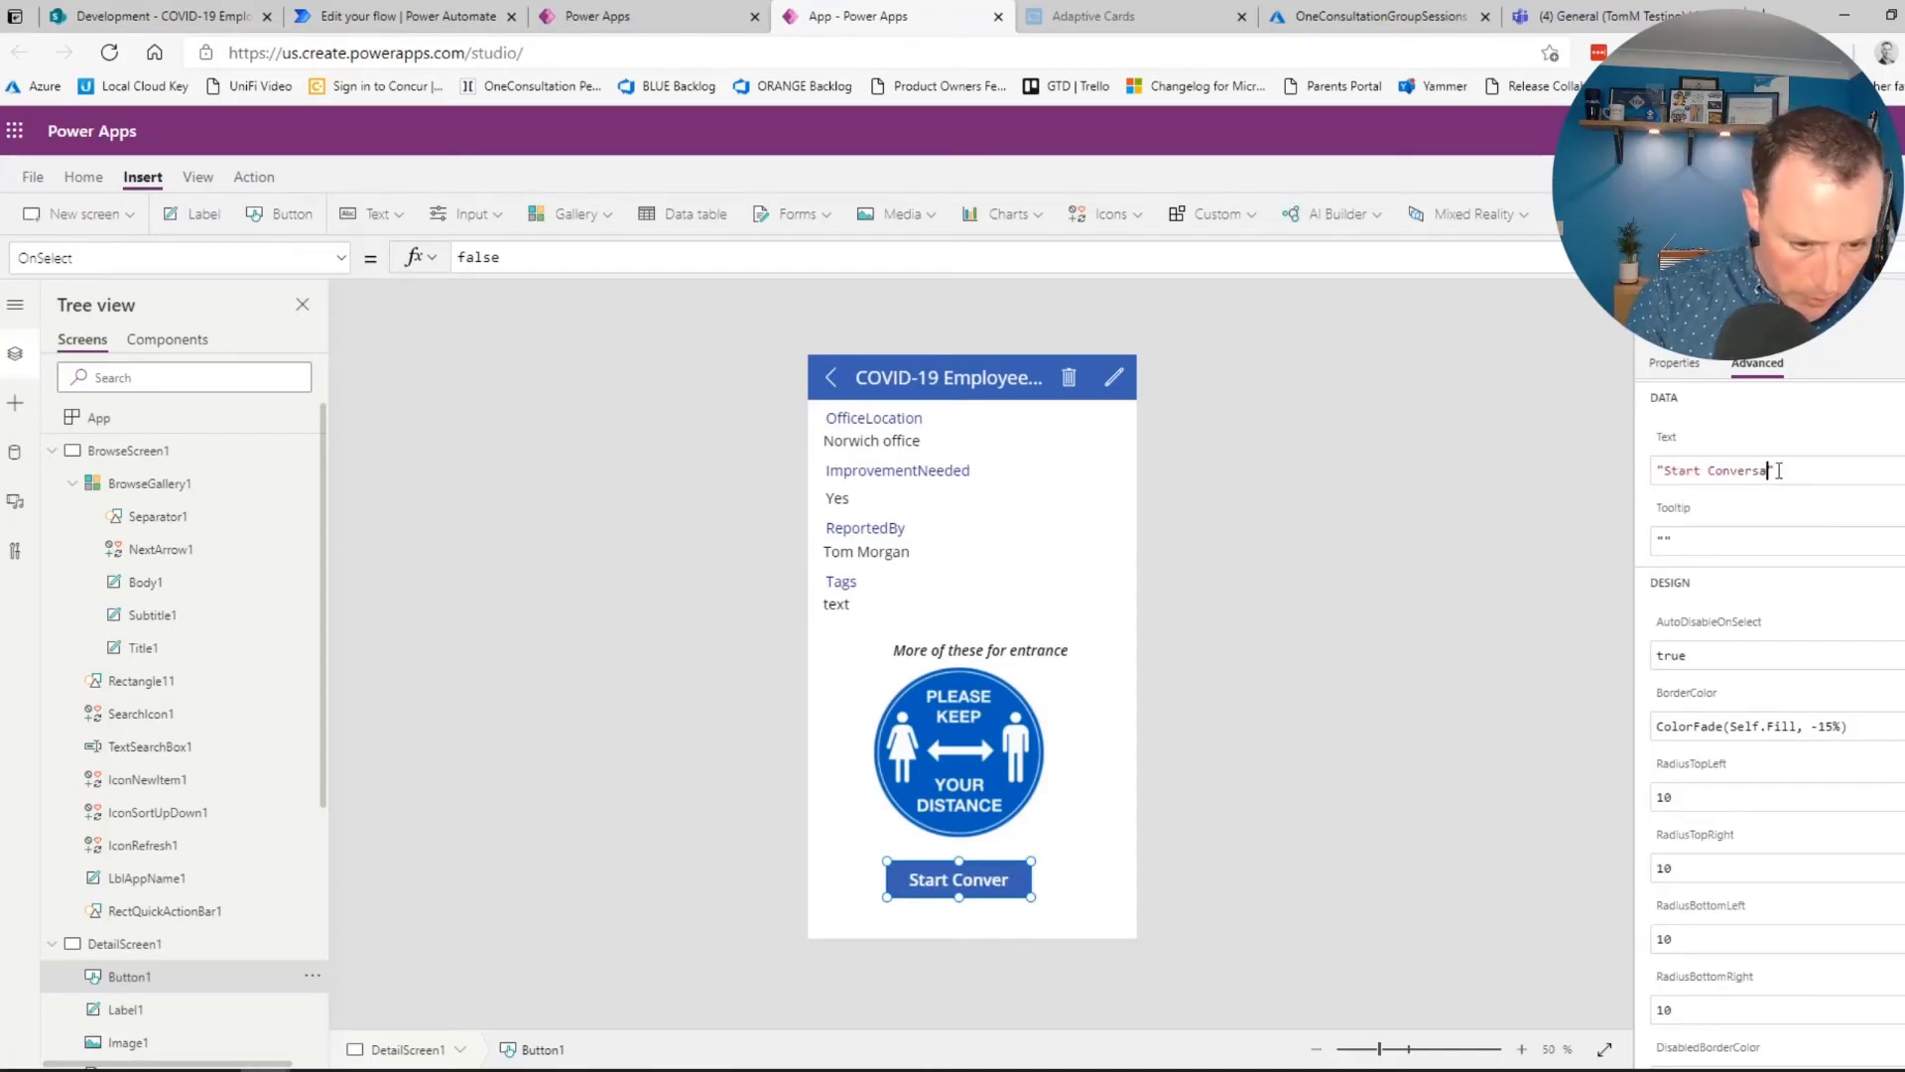
text(tion)
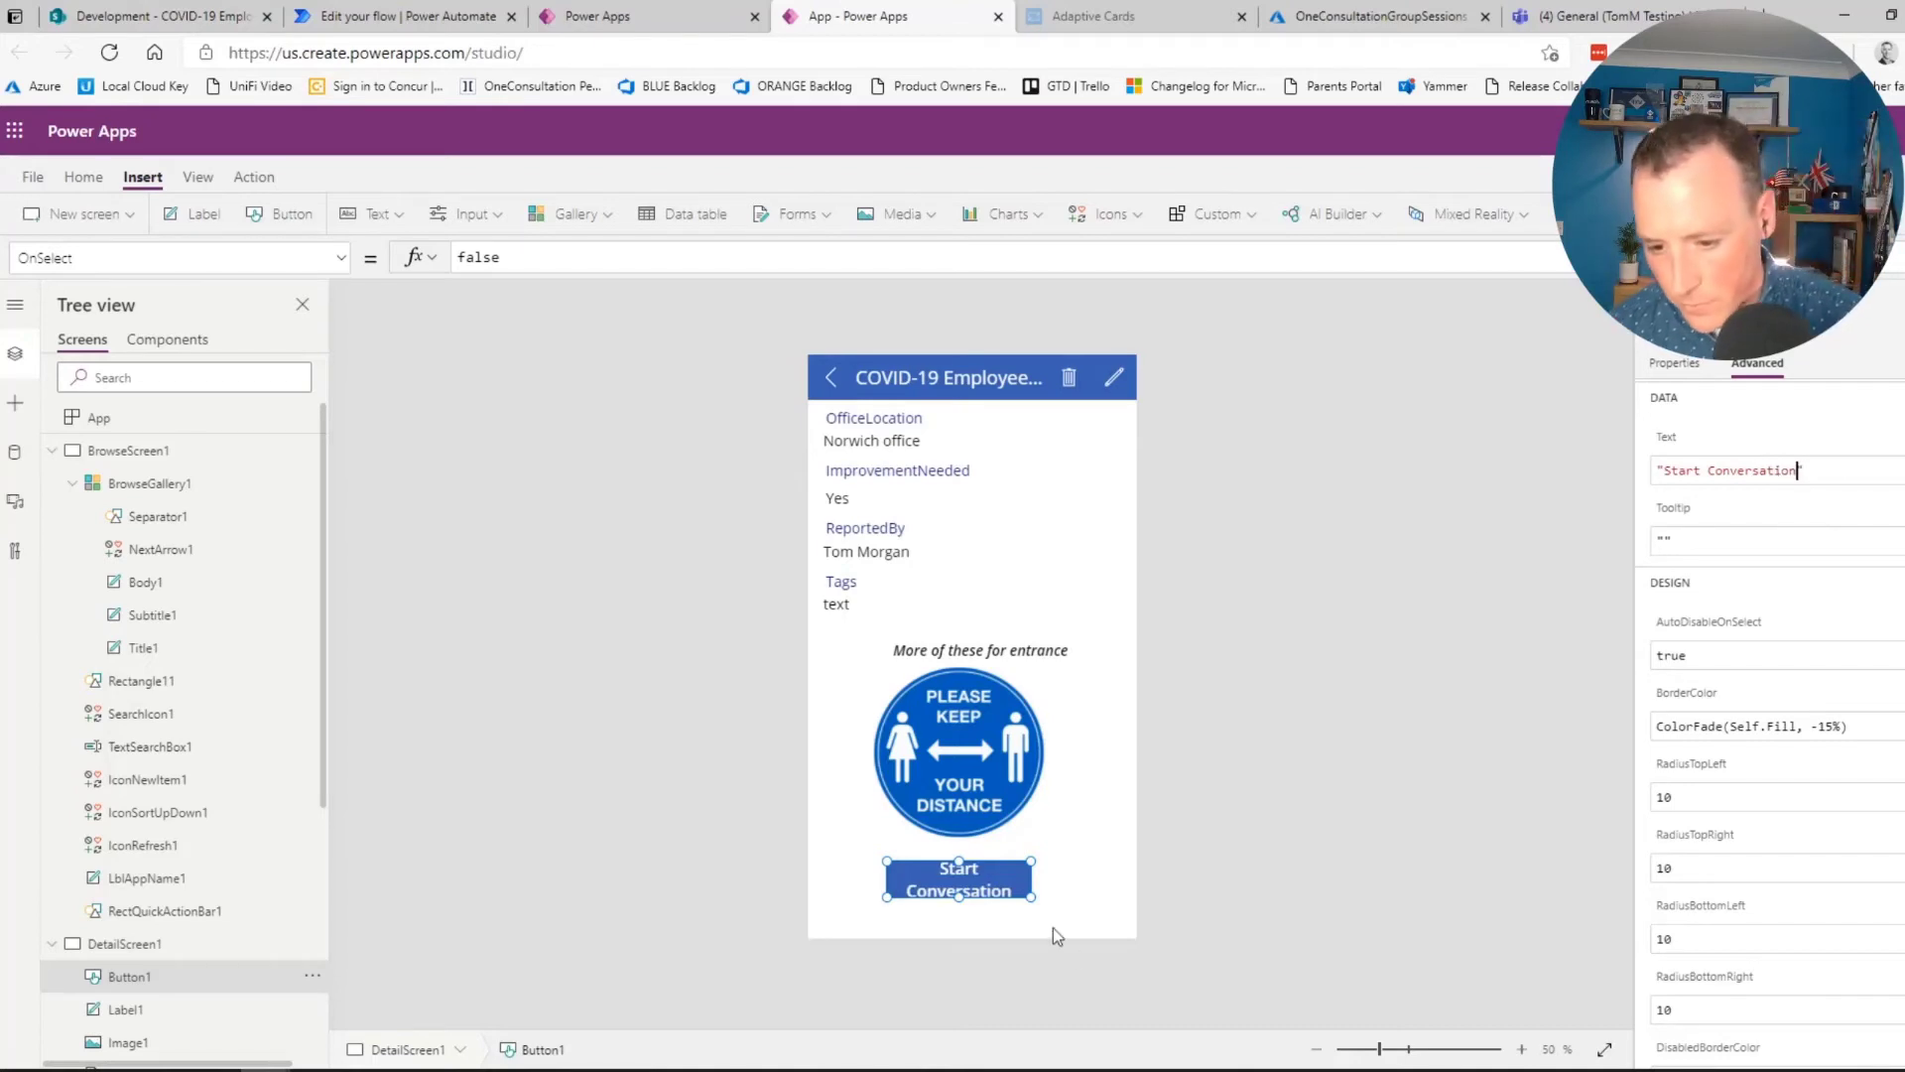
mouse_move(1031, 880)
mouse_down()
mouse_move(1062, 882)
mouse_move(1034, 886)
mouse_up()
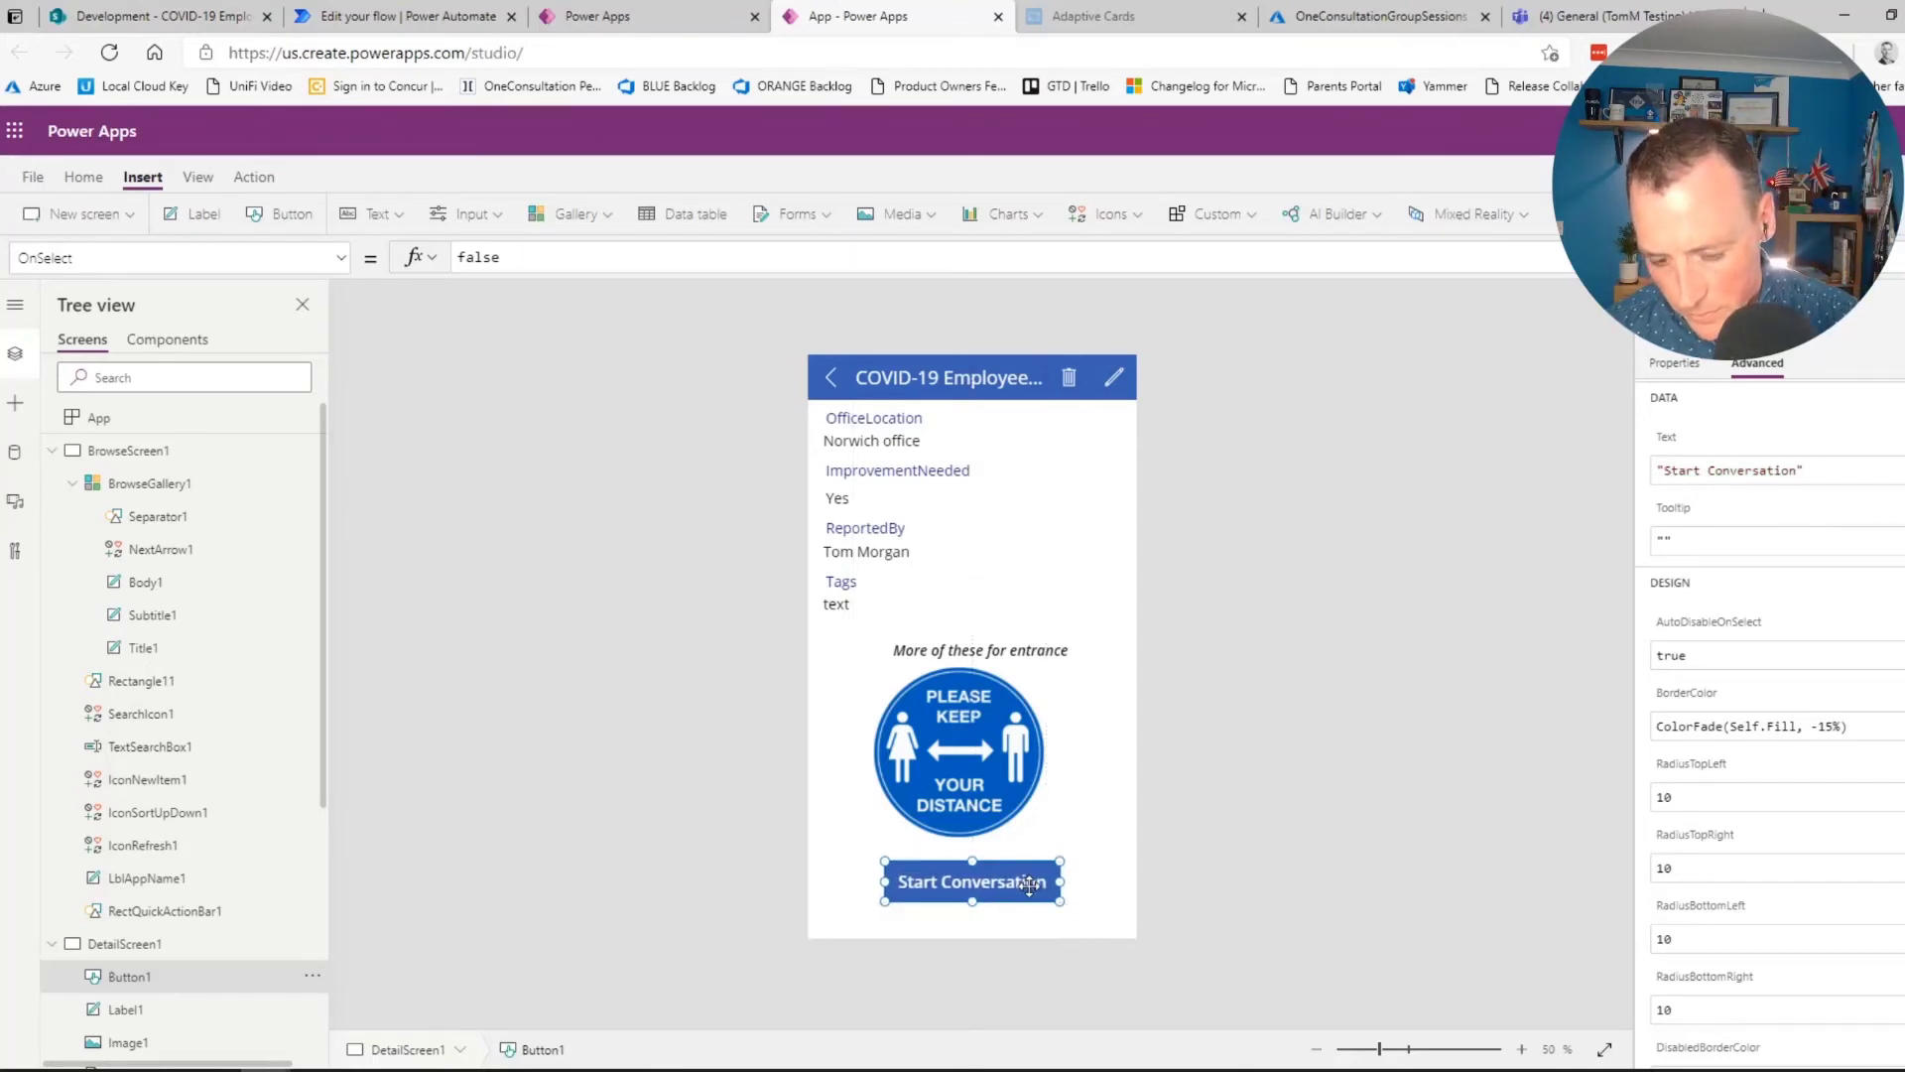
click(1057, 794)
click(1034, 872)
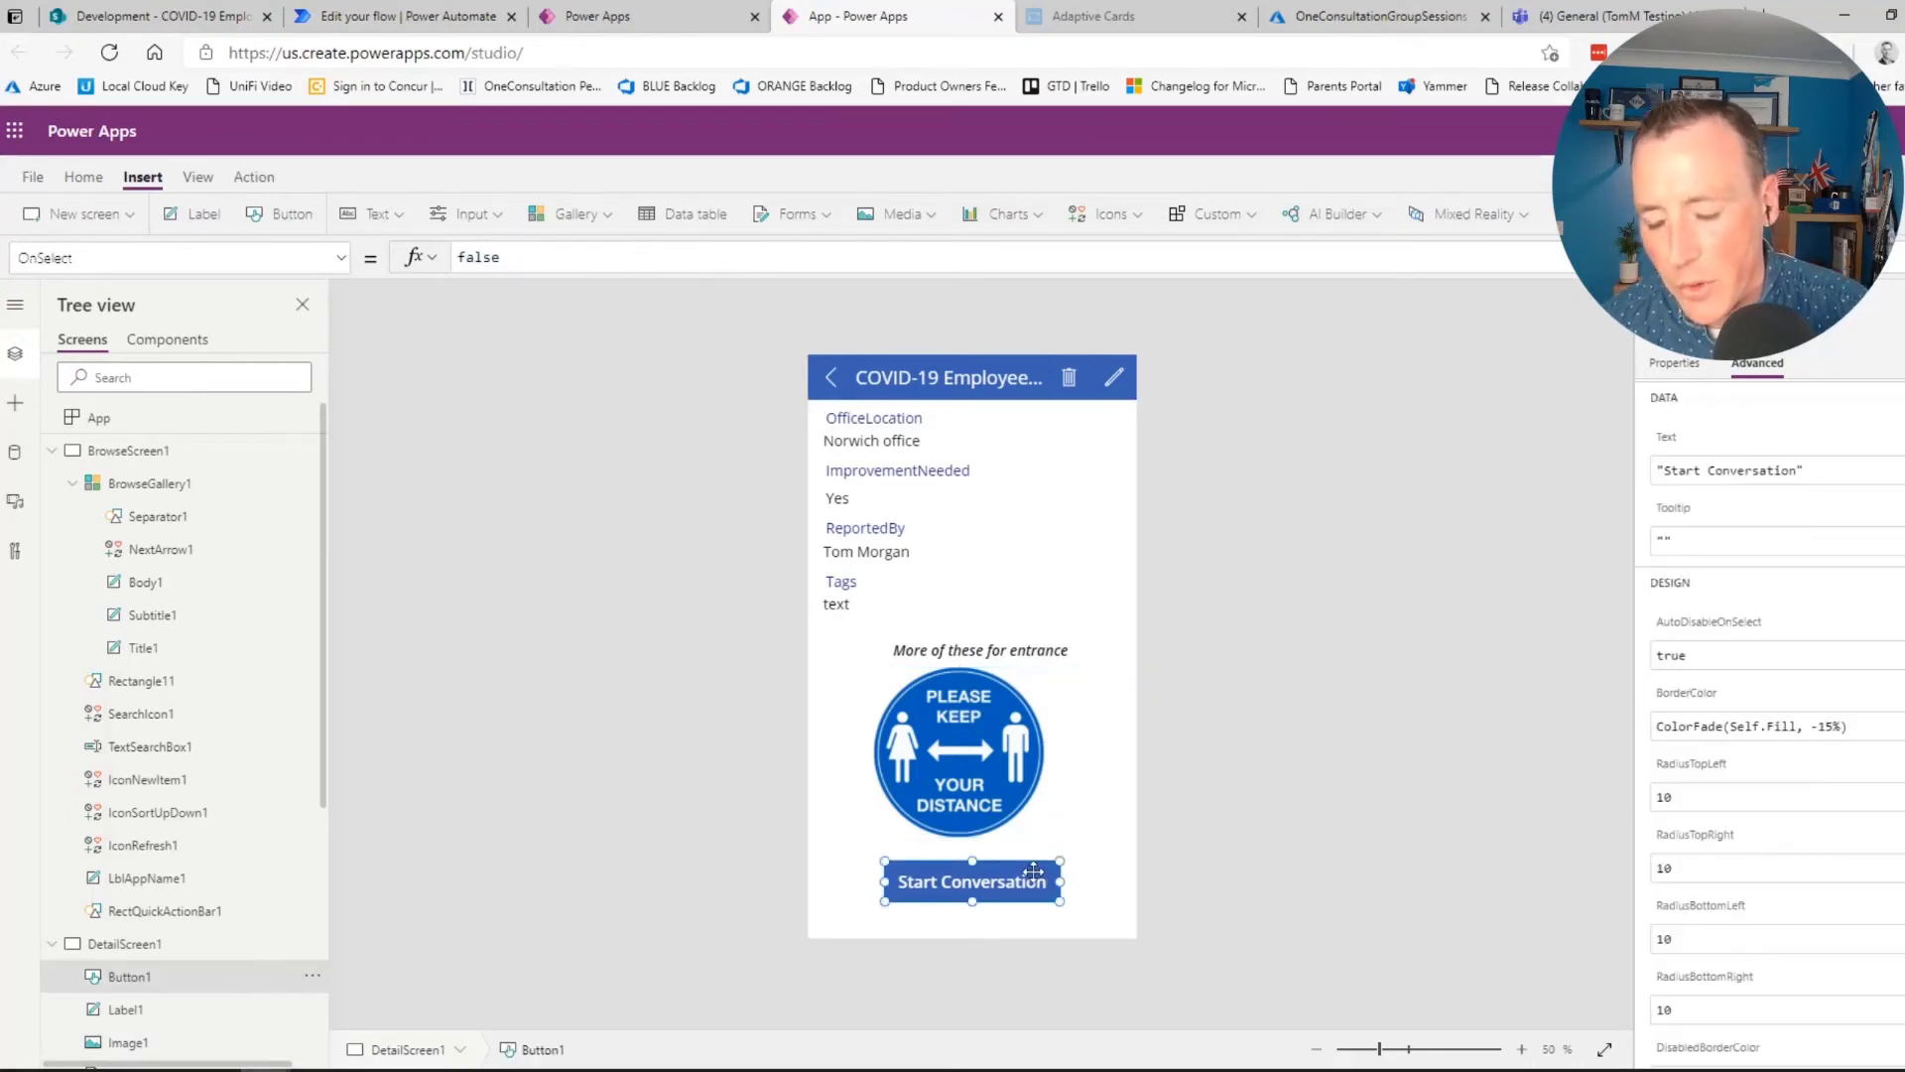
Switch to Power Automate, leave the COVID-10 Employee Reporting flow and open the "PowerApp -> Post message in a chat or channel" flow for editing
click(253, 177)
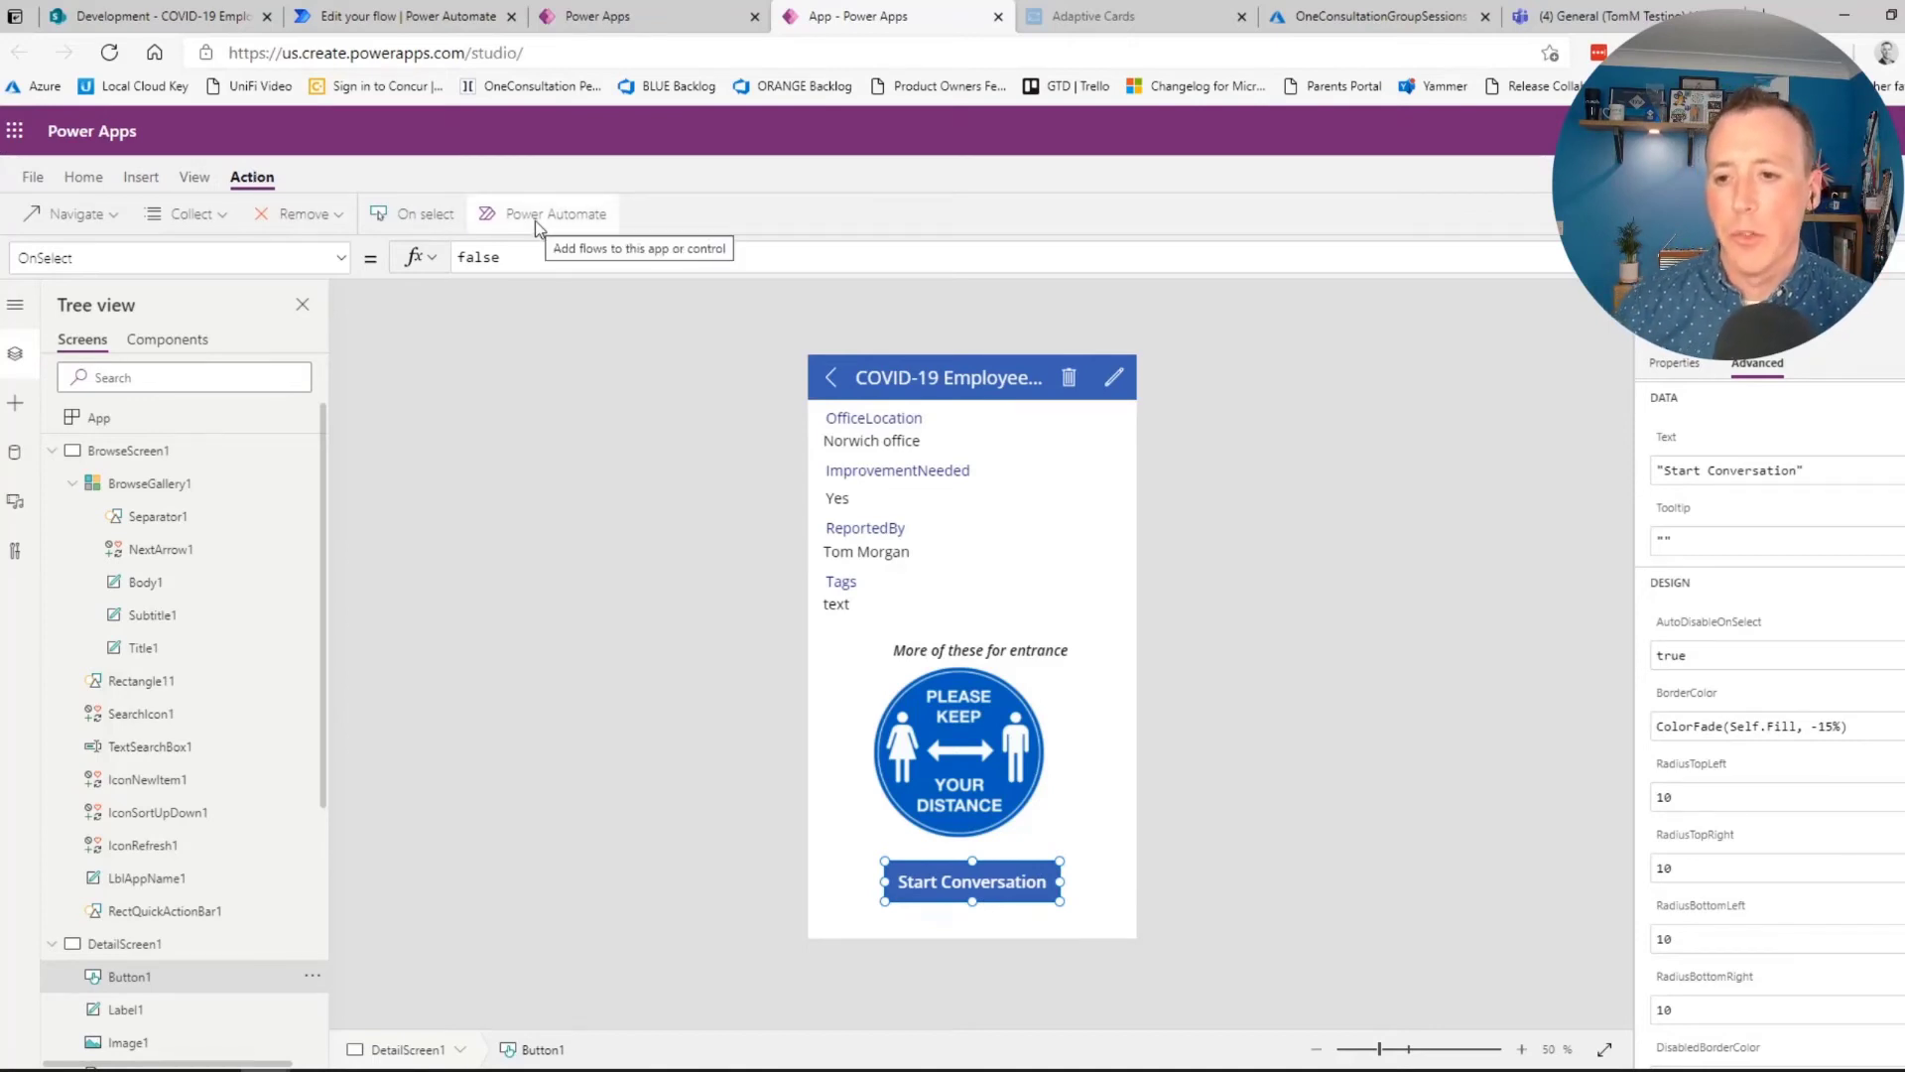
click(406, 22)
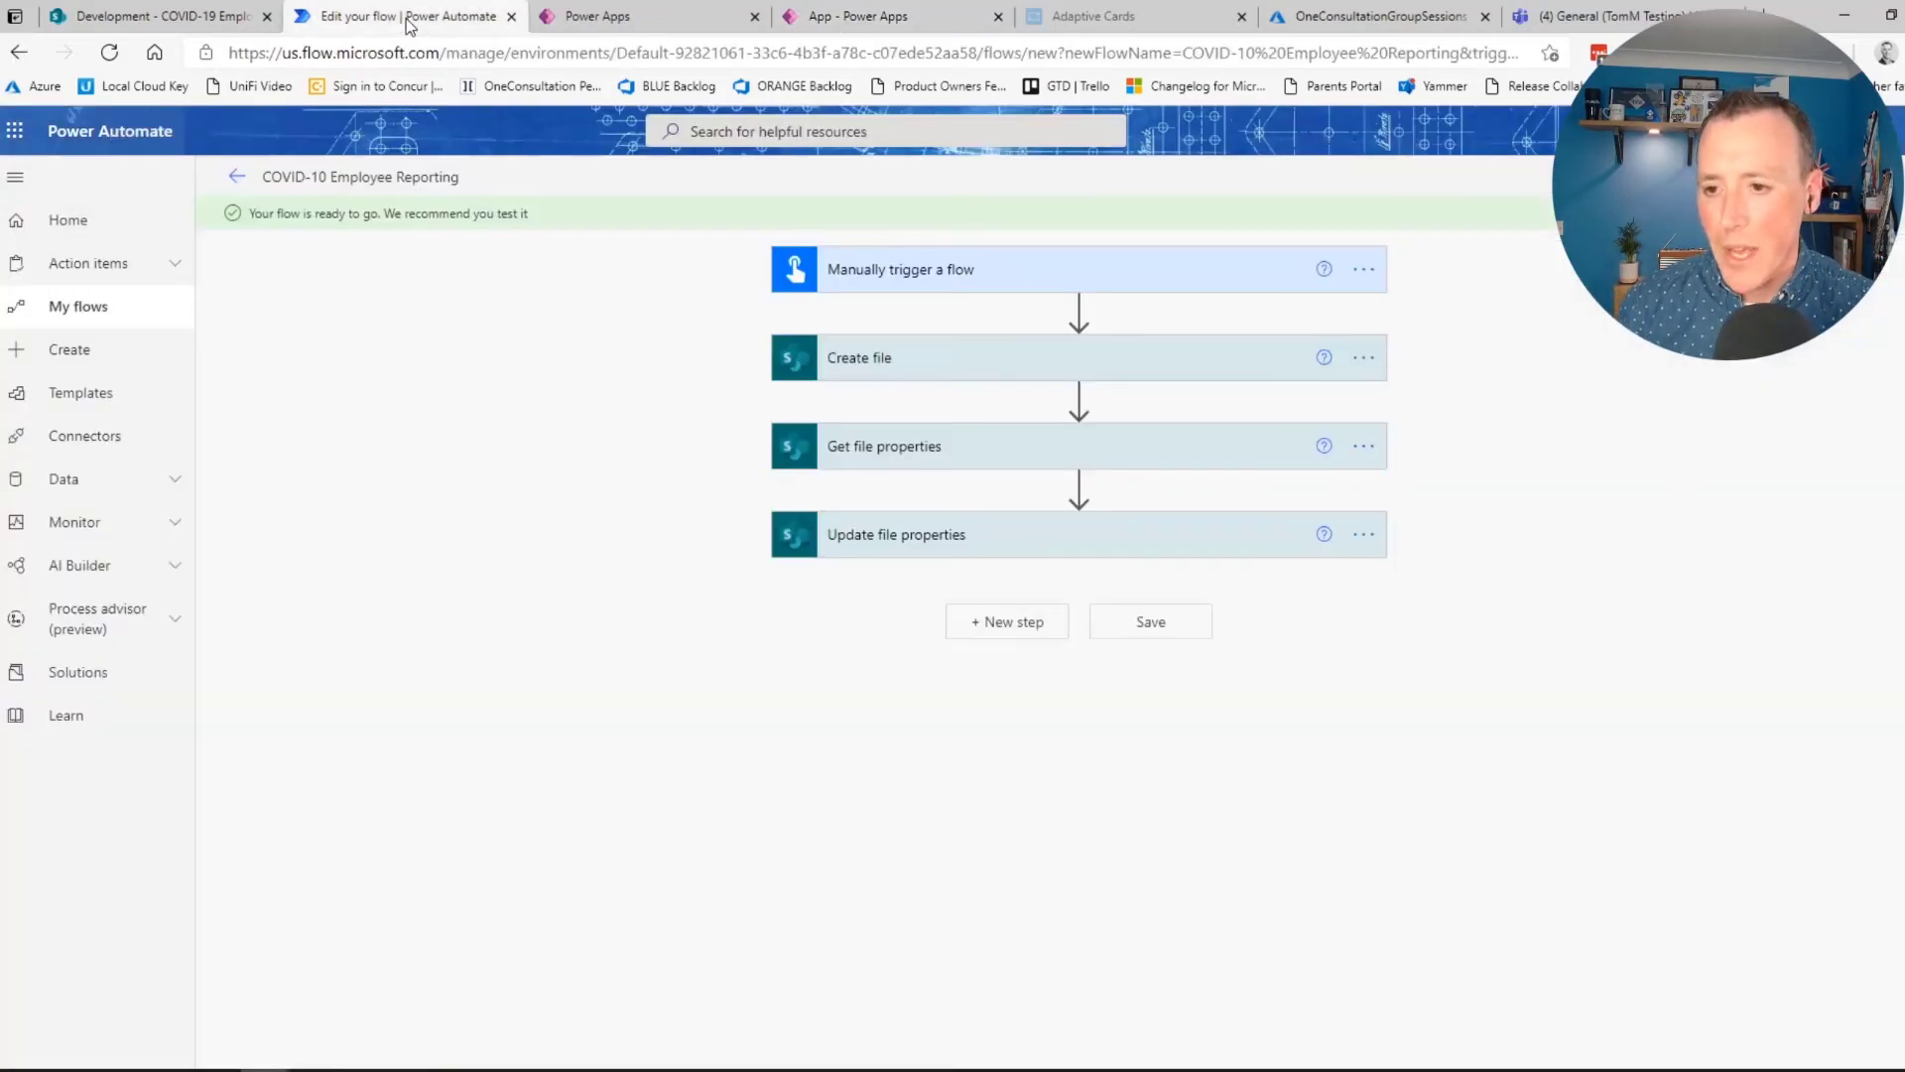
click(236, 182)
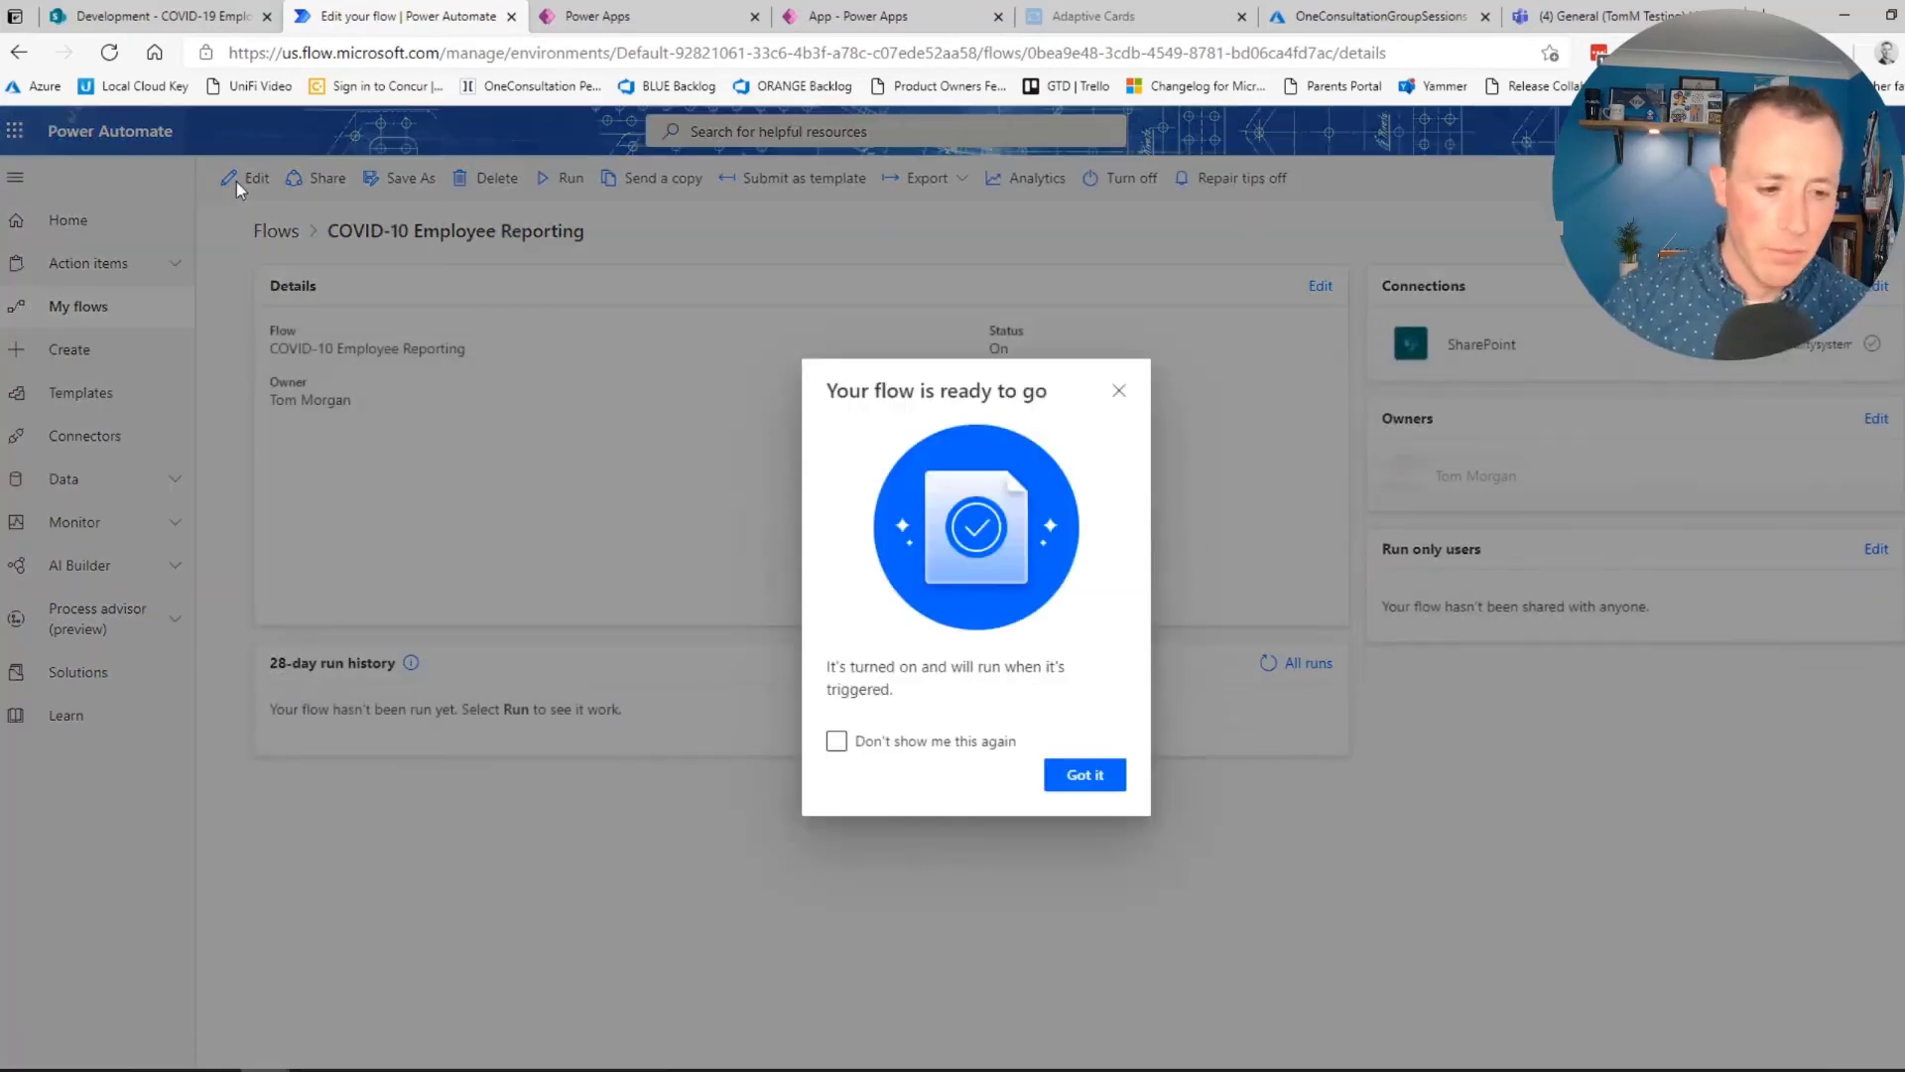
click(1102, 782)
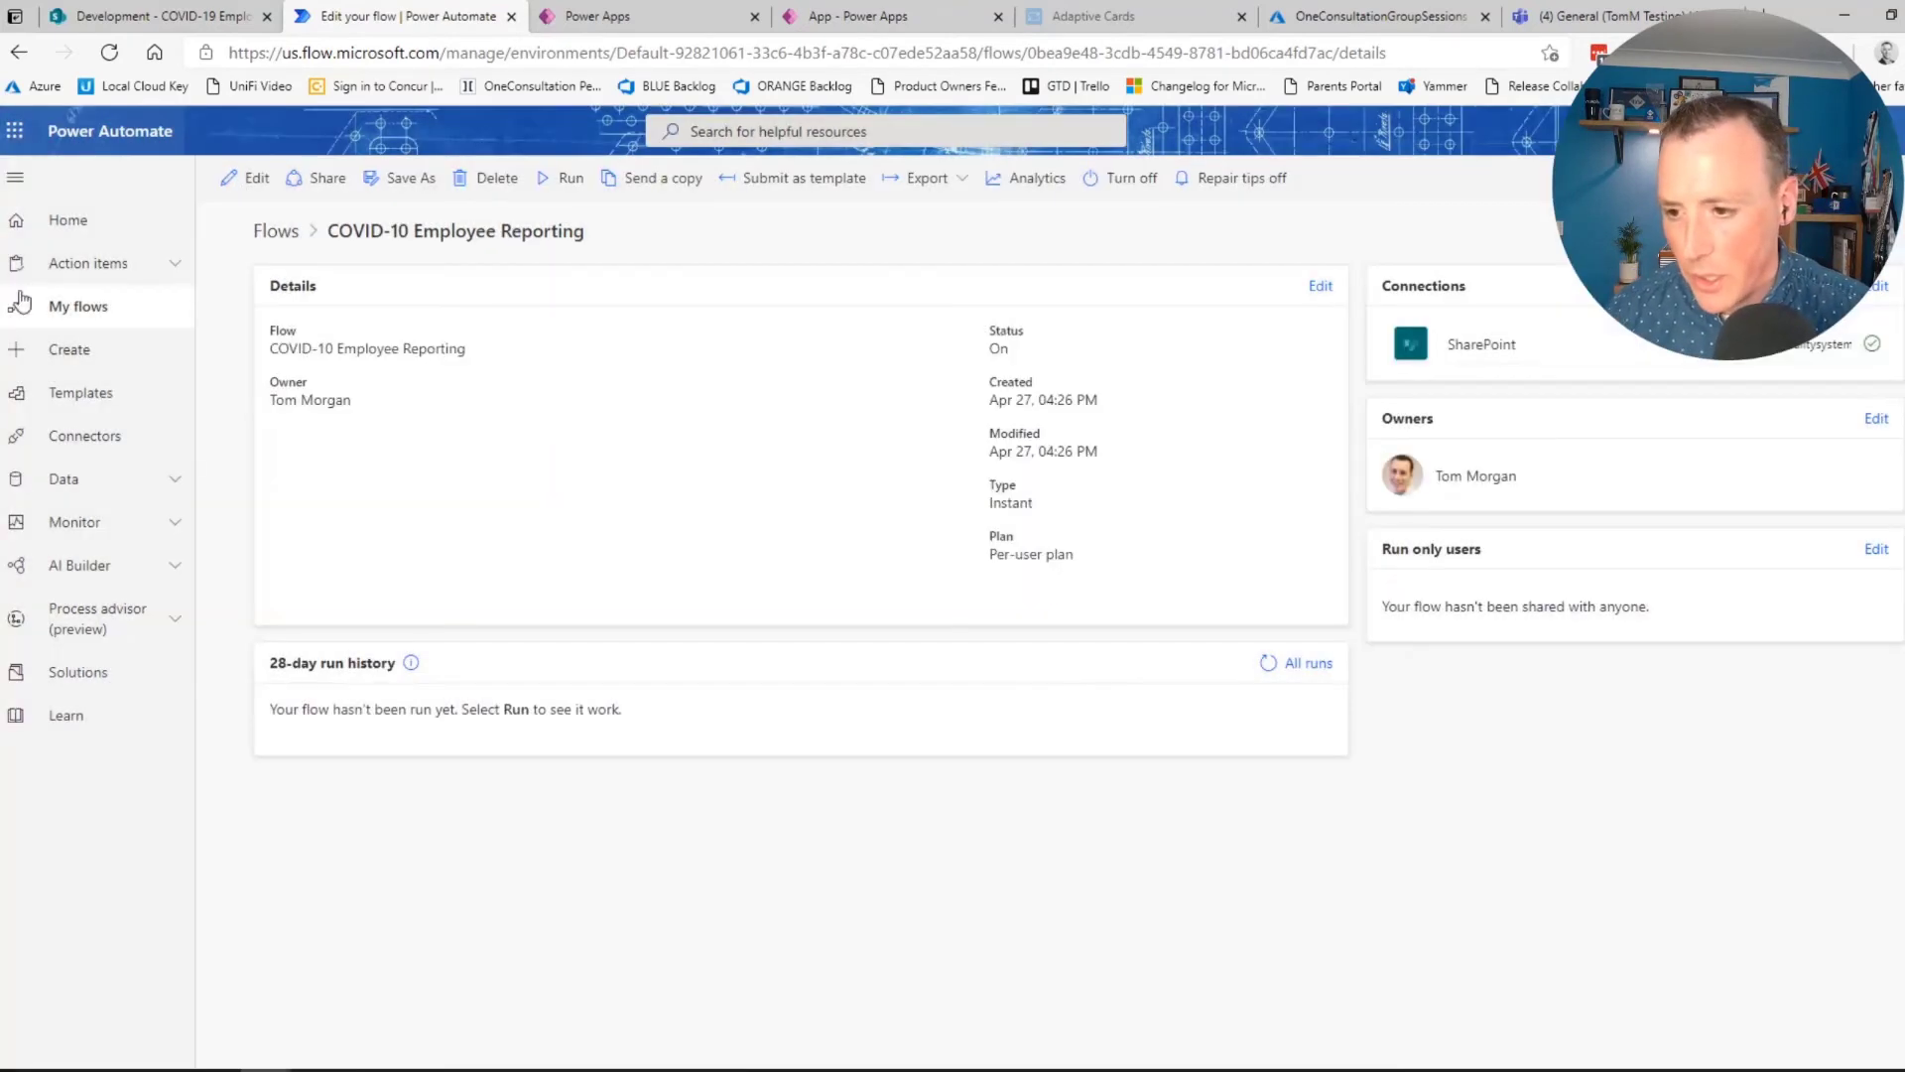
click(30, 232)
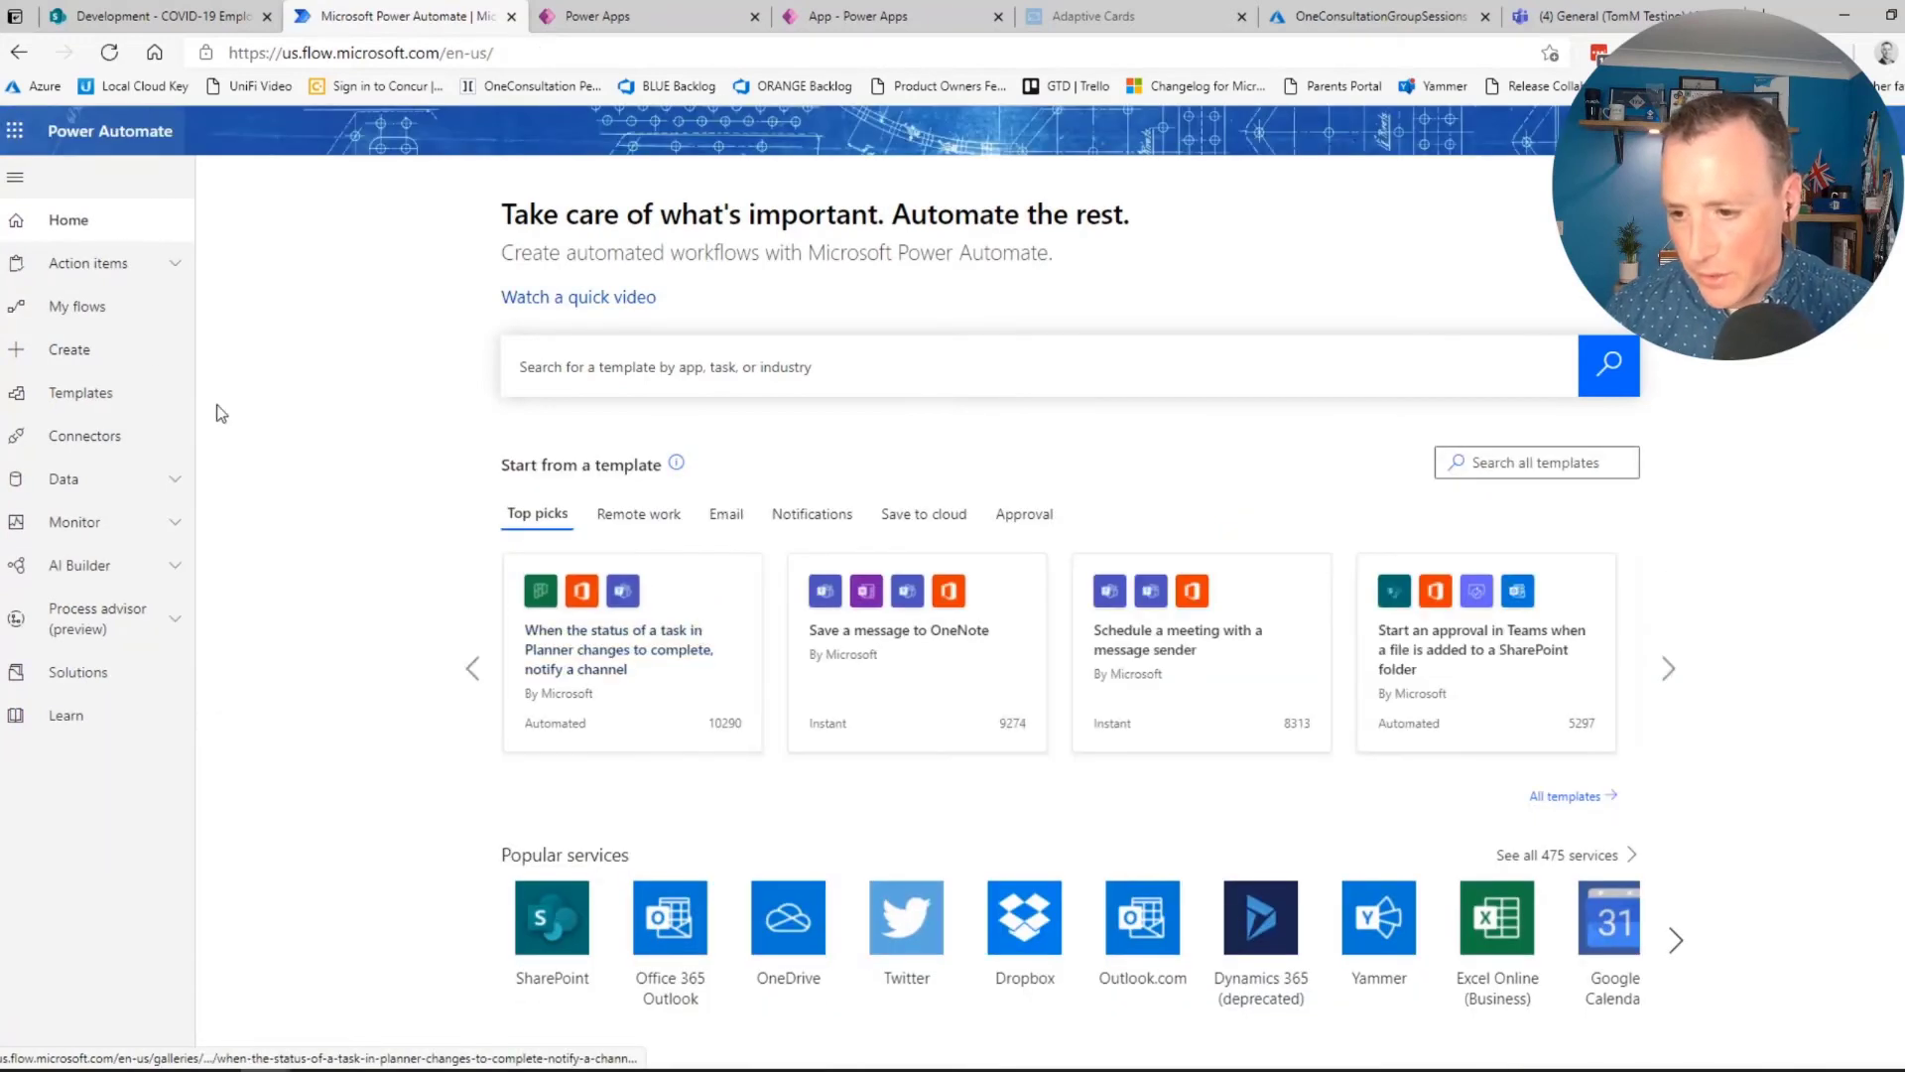
click(85, 263)
click(83, 298)
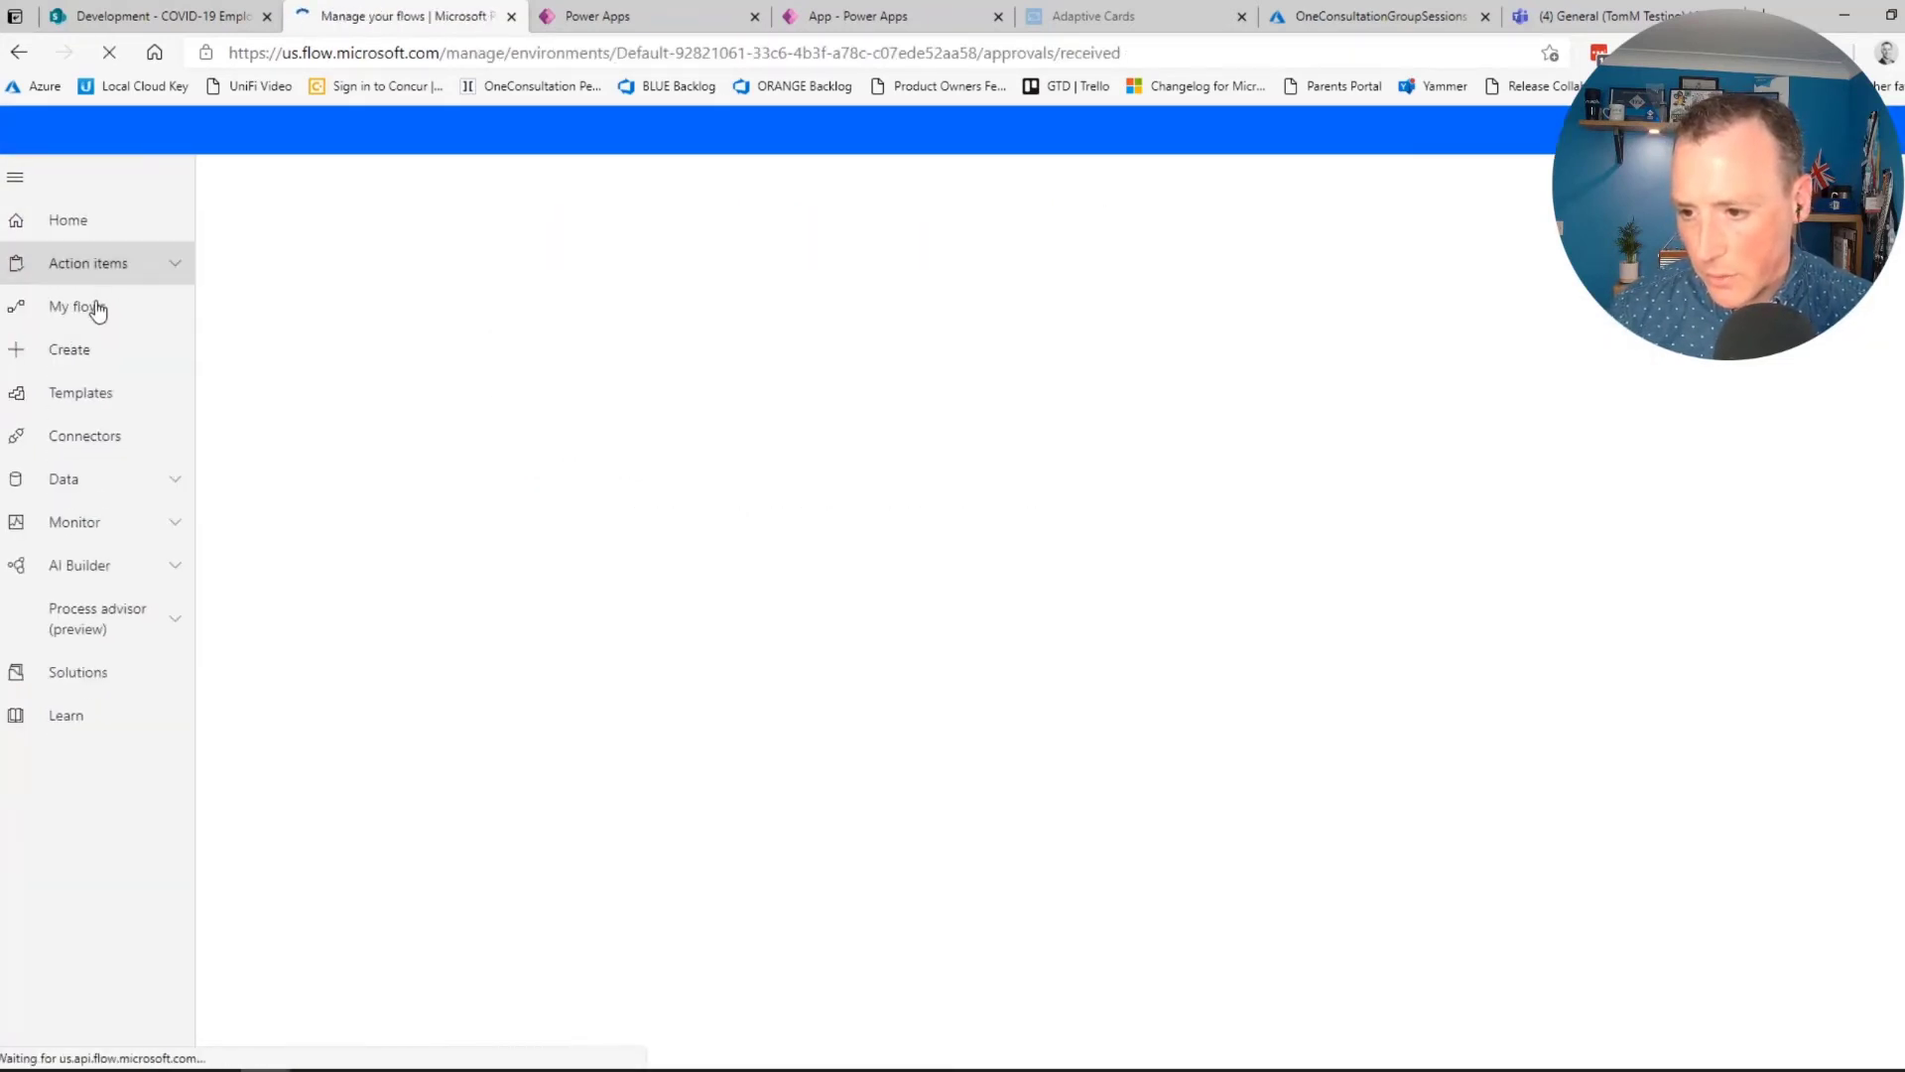
click(94, 307)
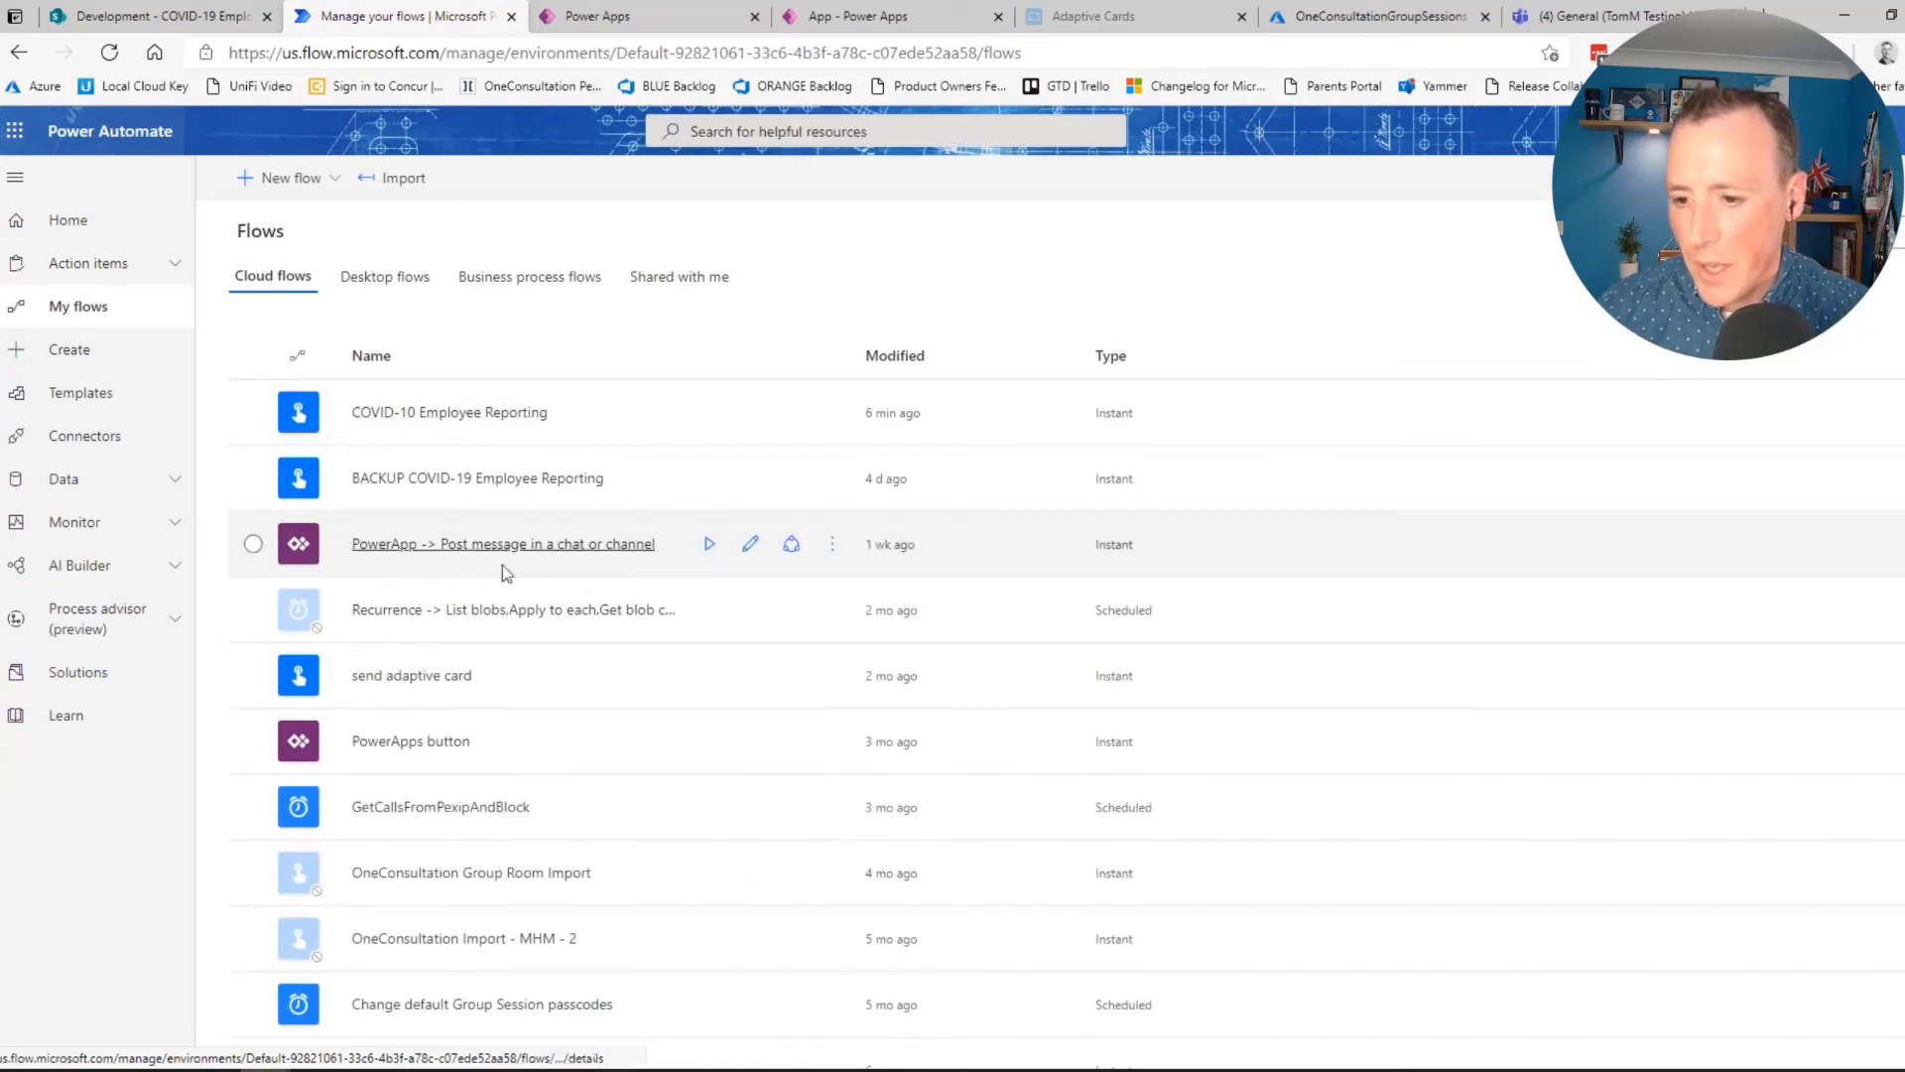
click(754, 547)
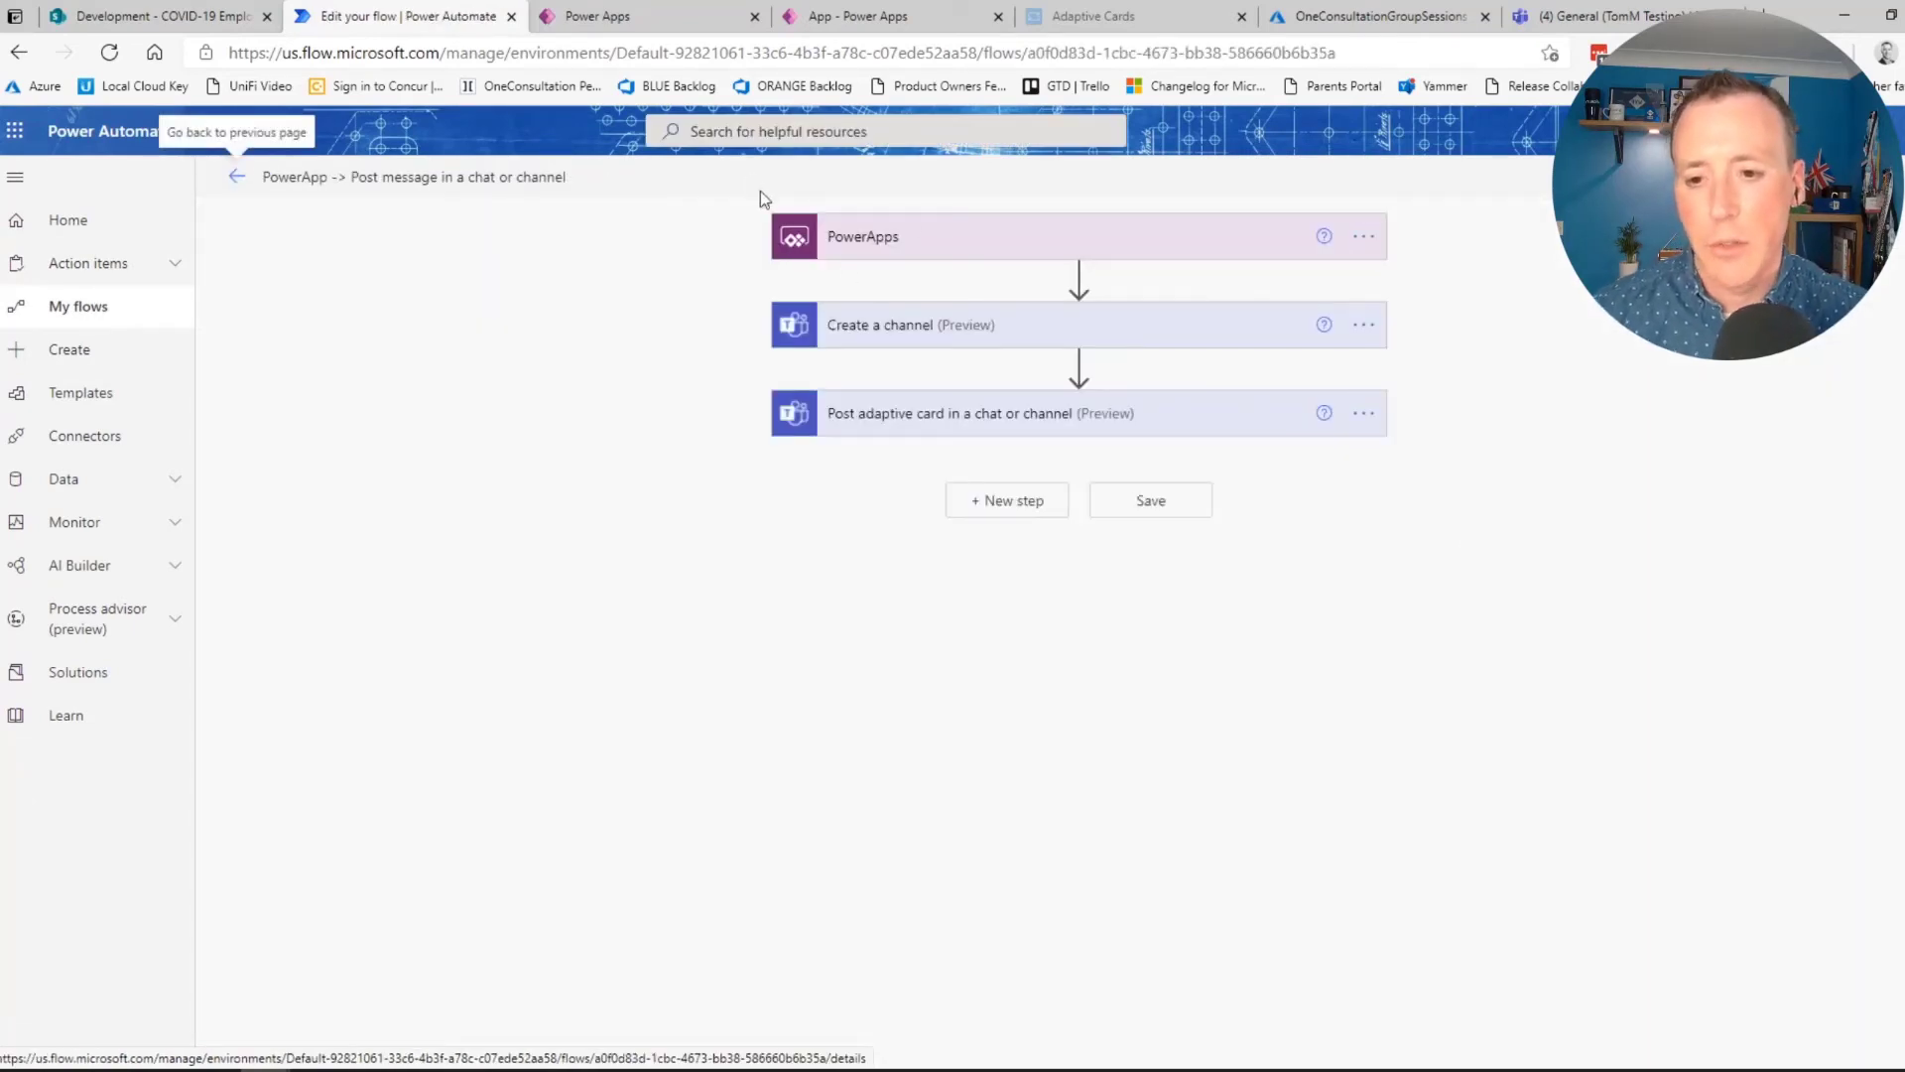
Expand the "Create a channel" and "Post adaptive card in a chat or channel" actions and review their settings
click(918, 330)
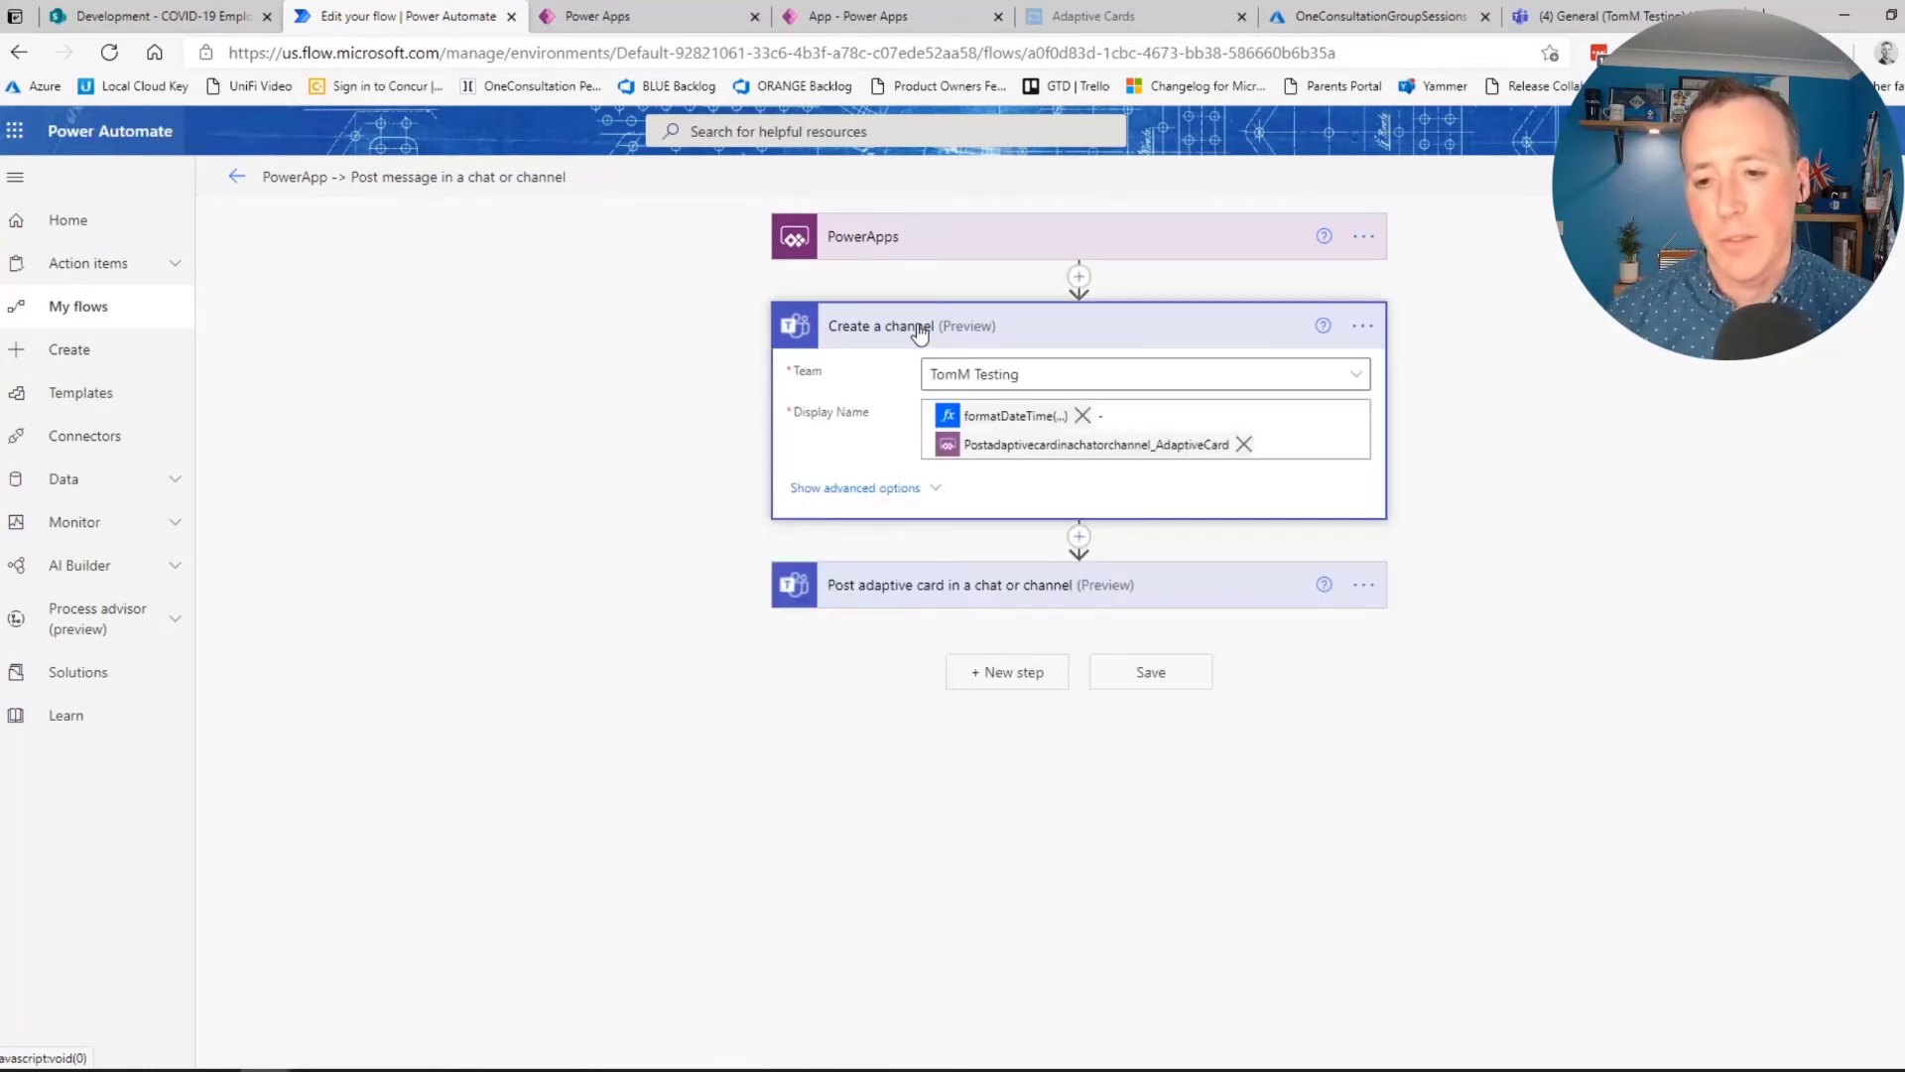
click(968, 591)
scroll(1419, 576, down, 3)
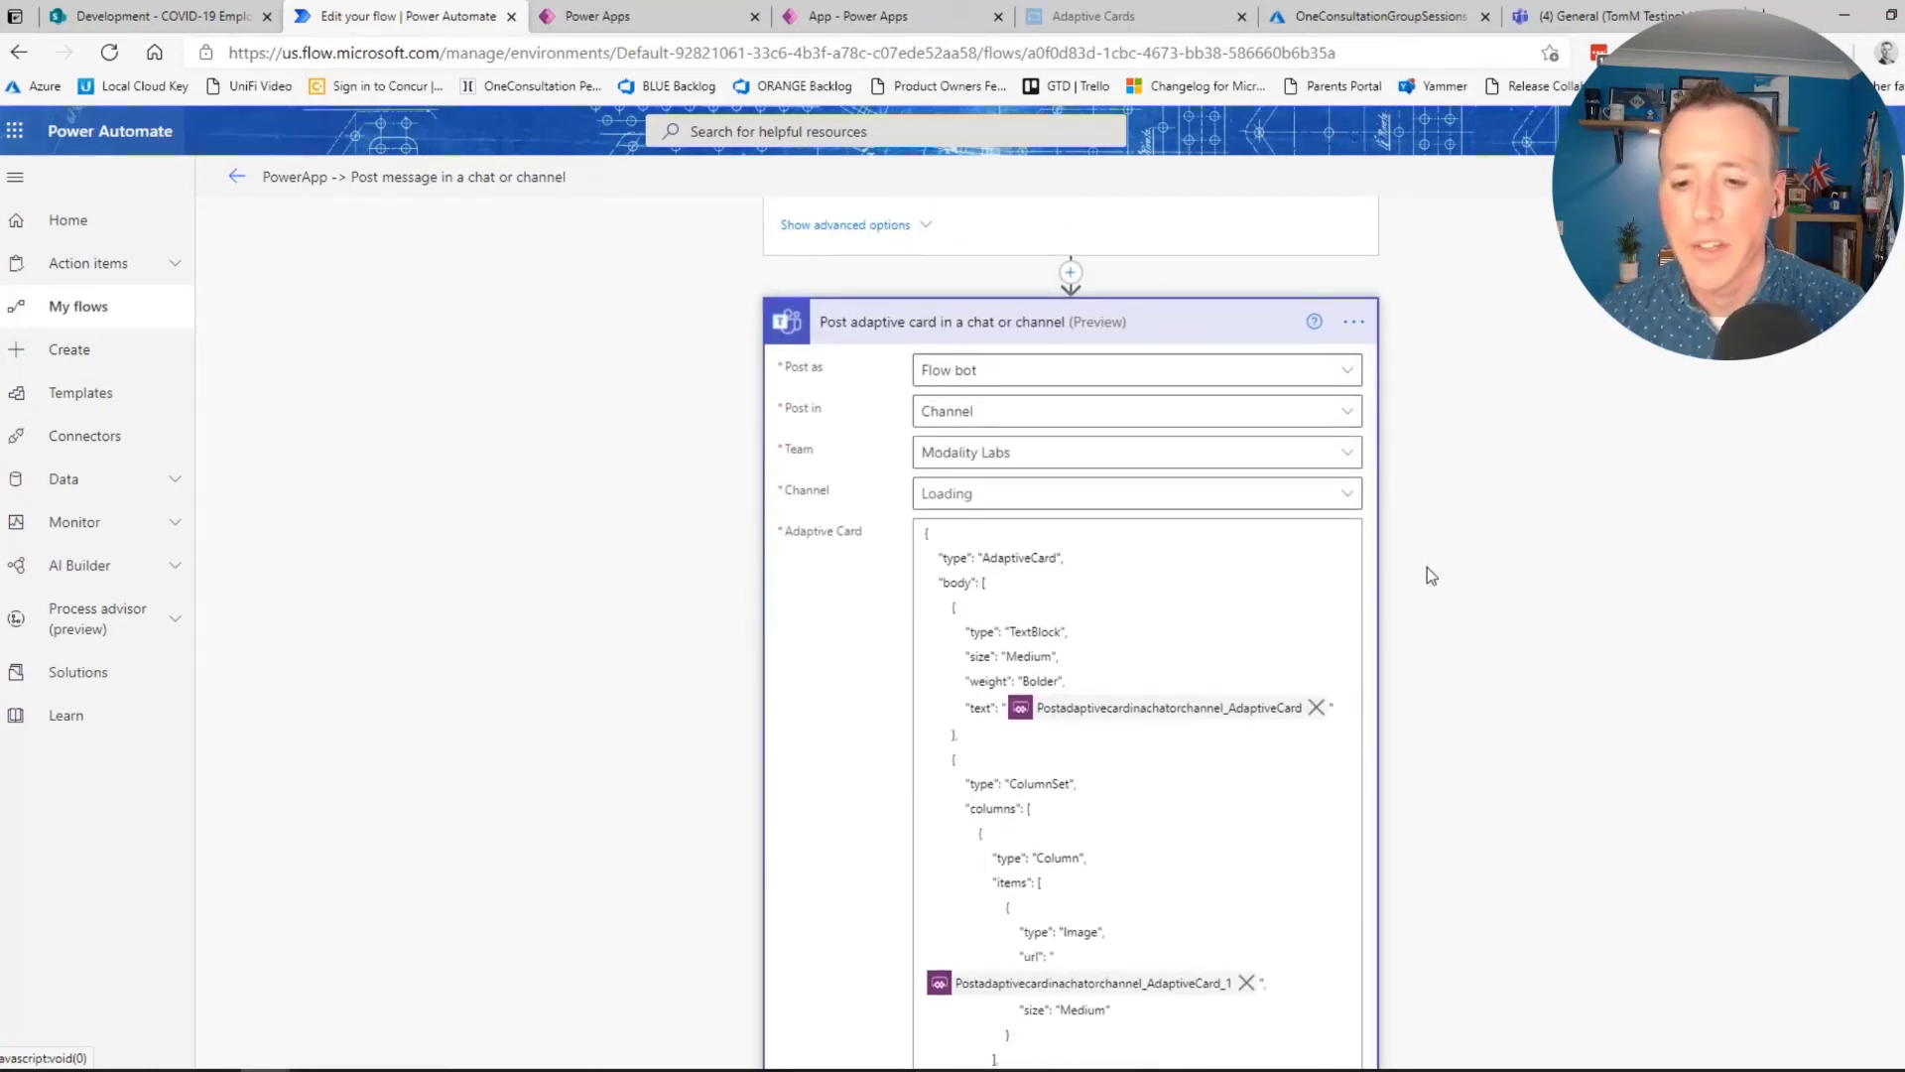
scroll(1427, 576, down, 1)
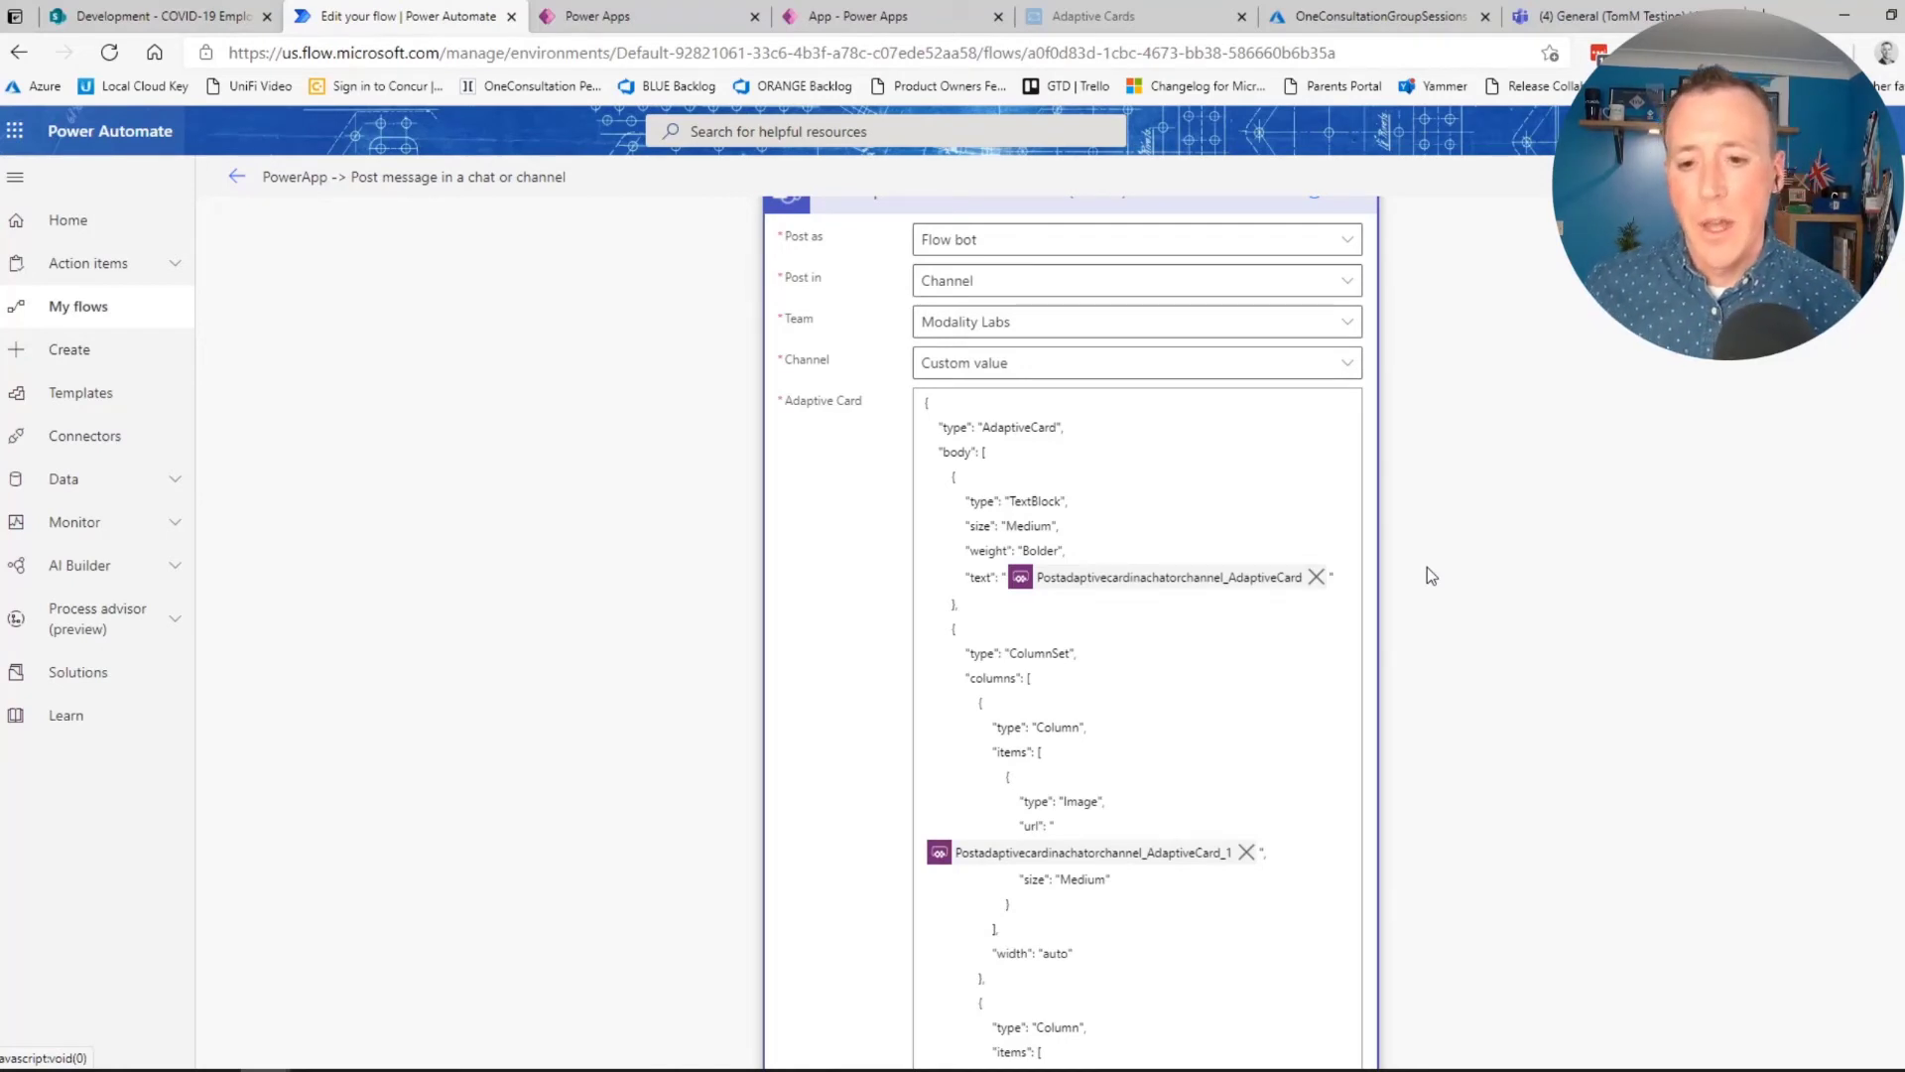
scroll(1115, 625, down, 3)
scroll(1114, 617, up, 4)
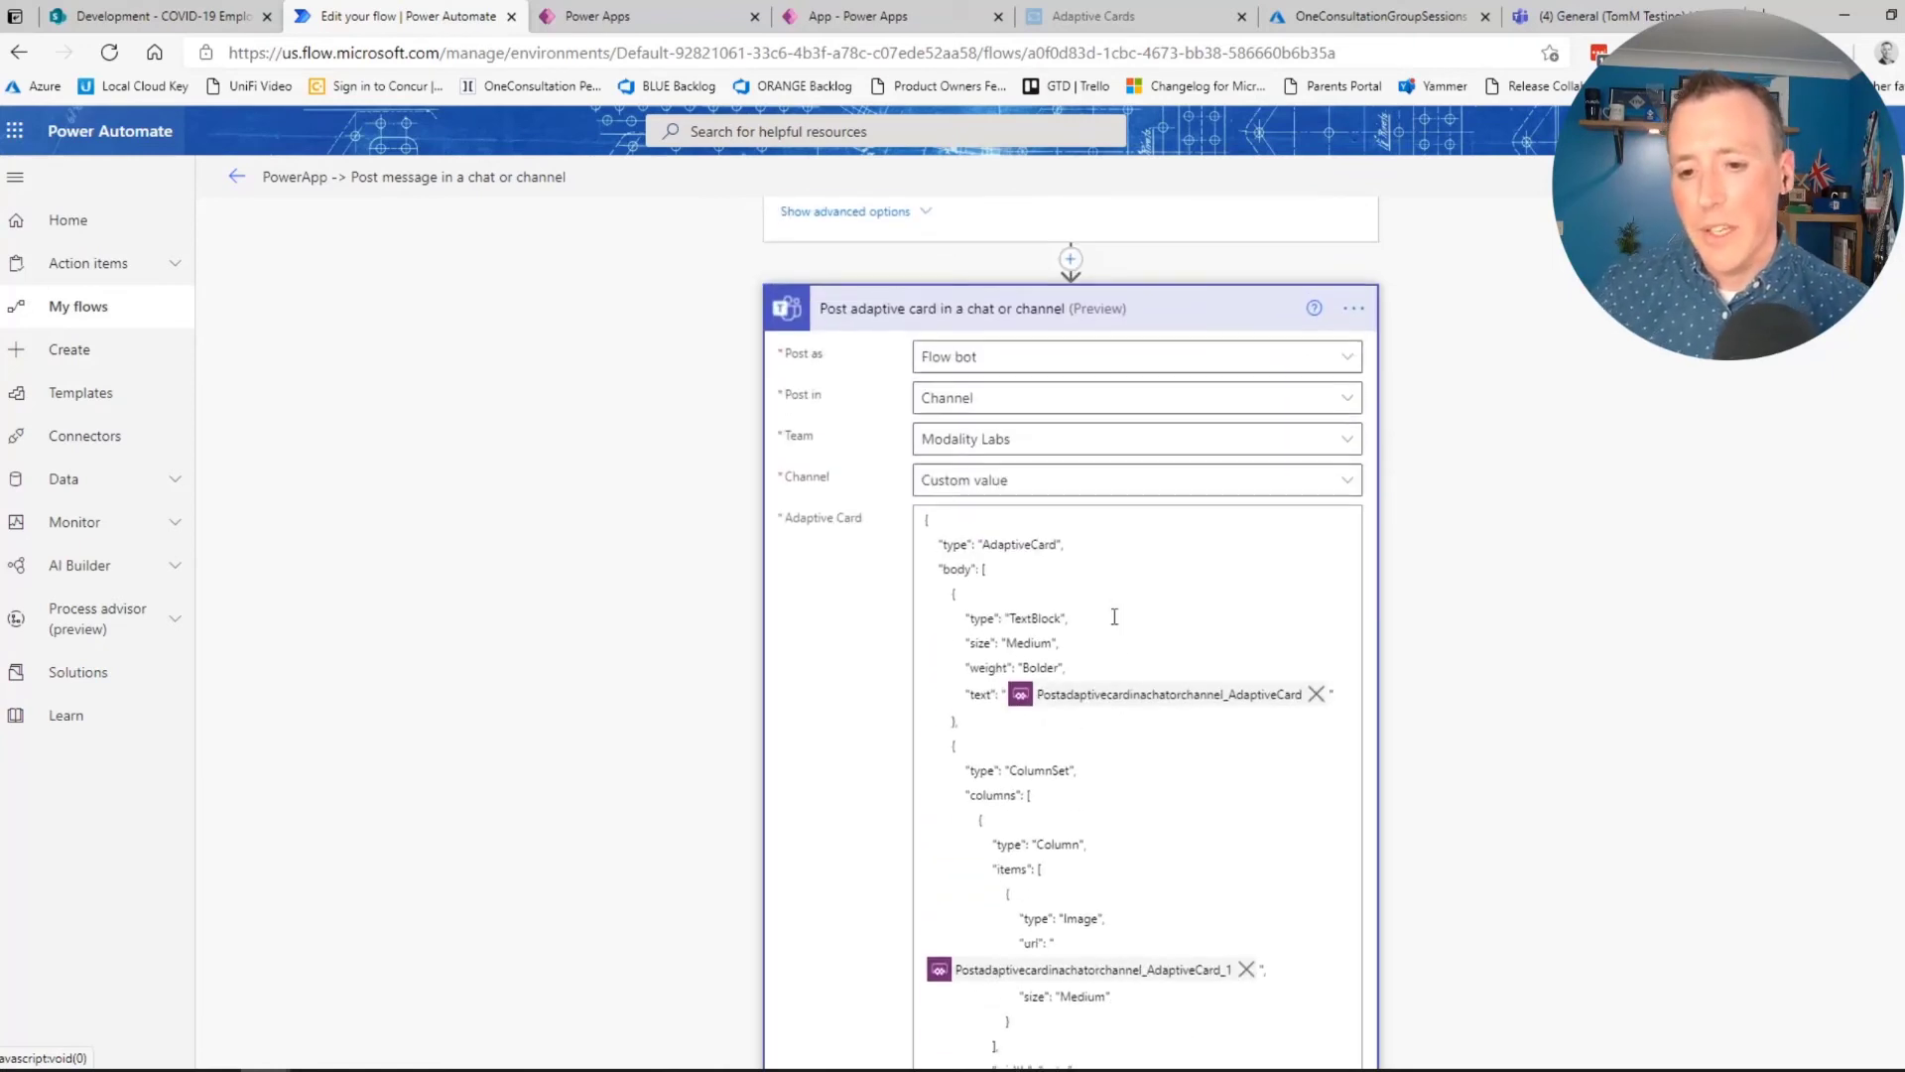
Switch to the Adaptive Cards site and open its Designer to view the sample card and its payload
click(1142, 15)
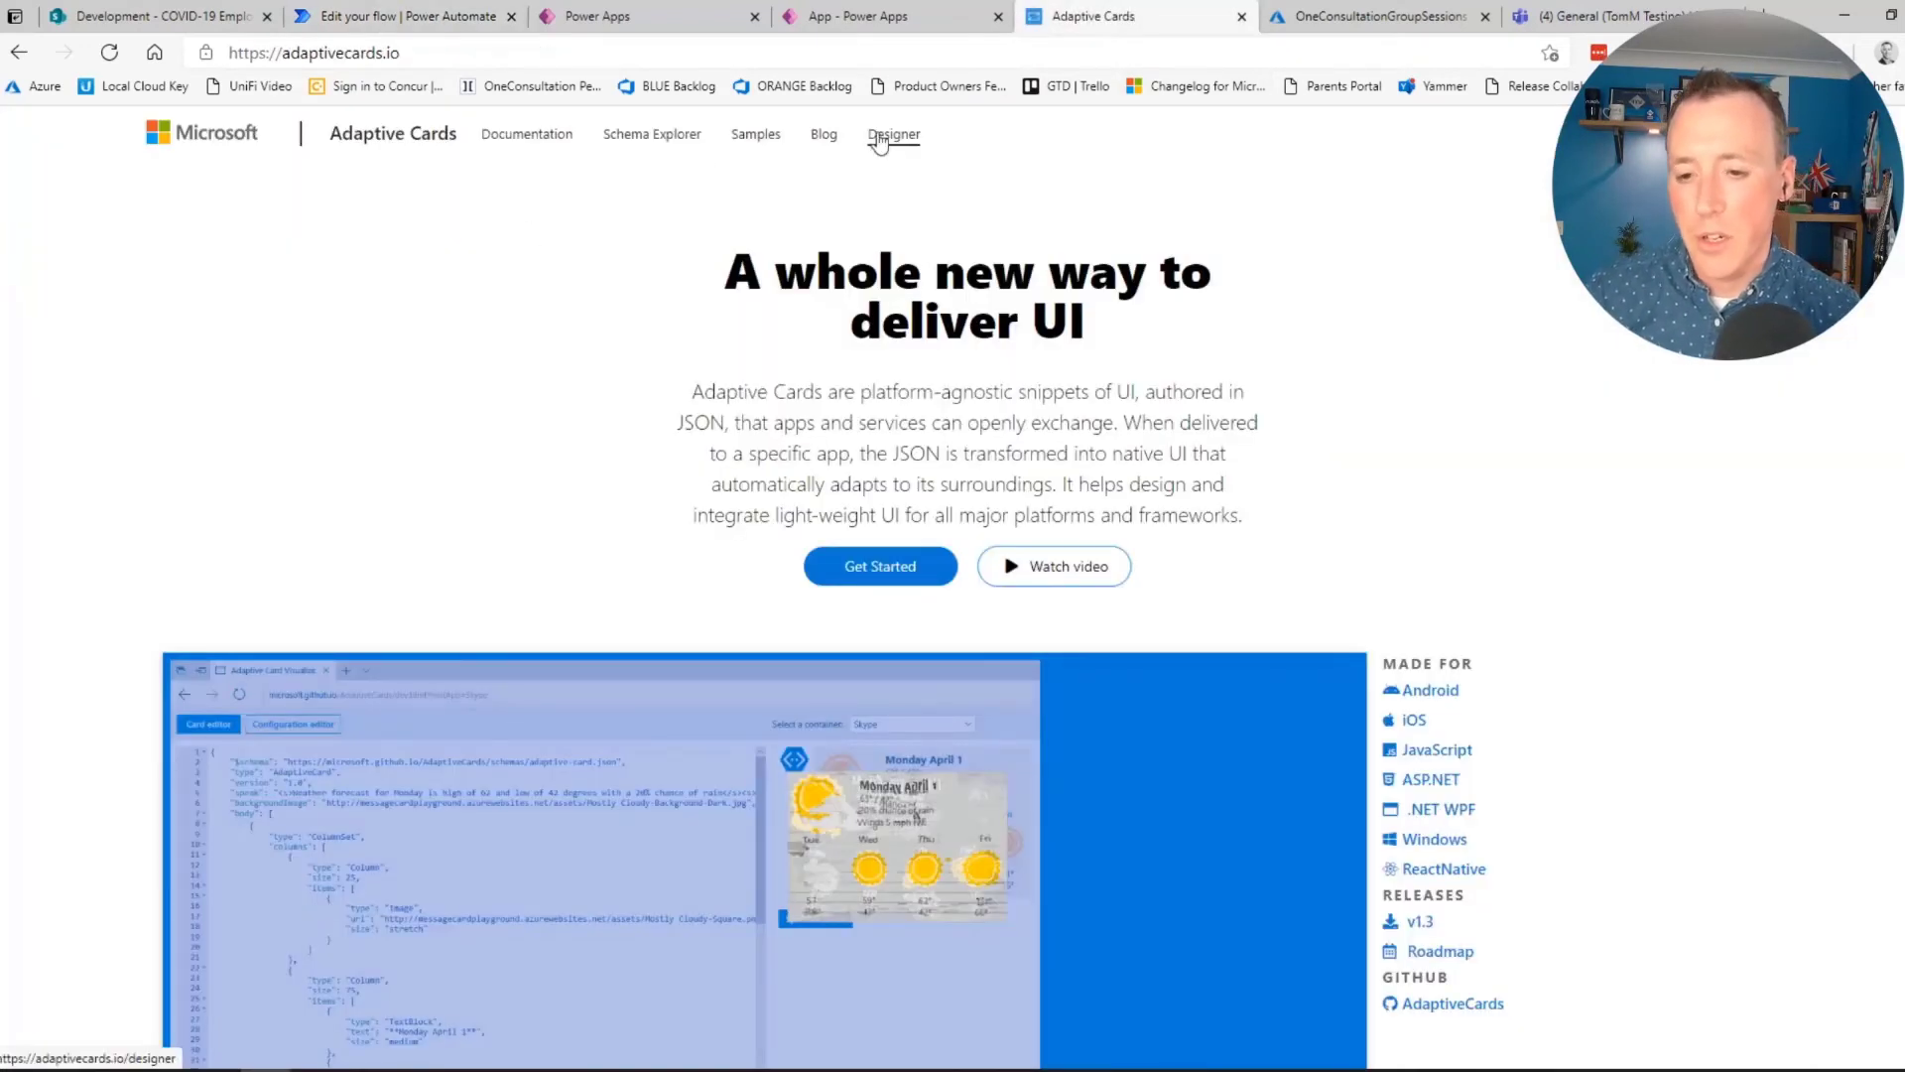
click(882, 139)
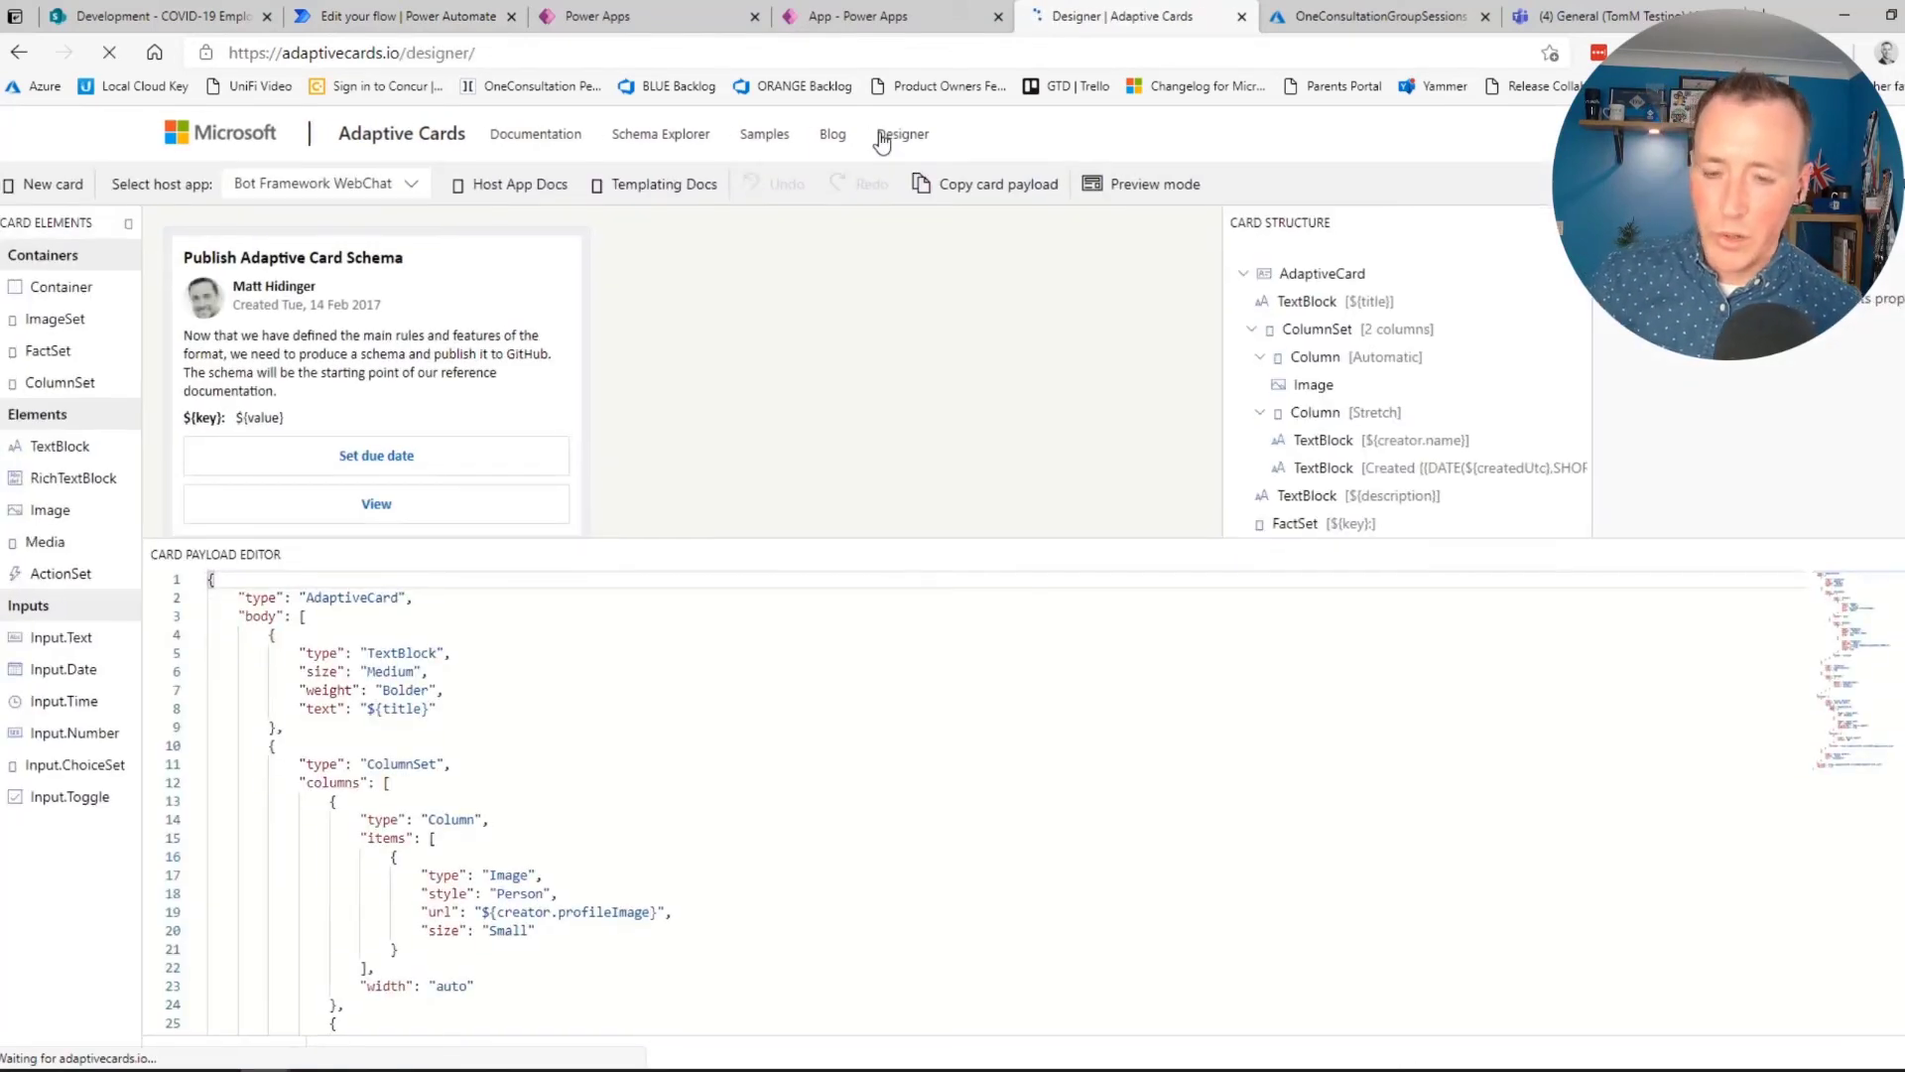
scroll(555, 416, down, 1)
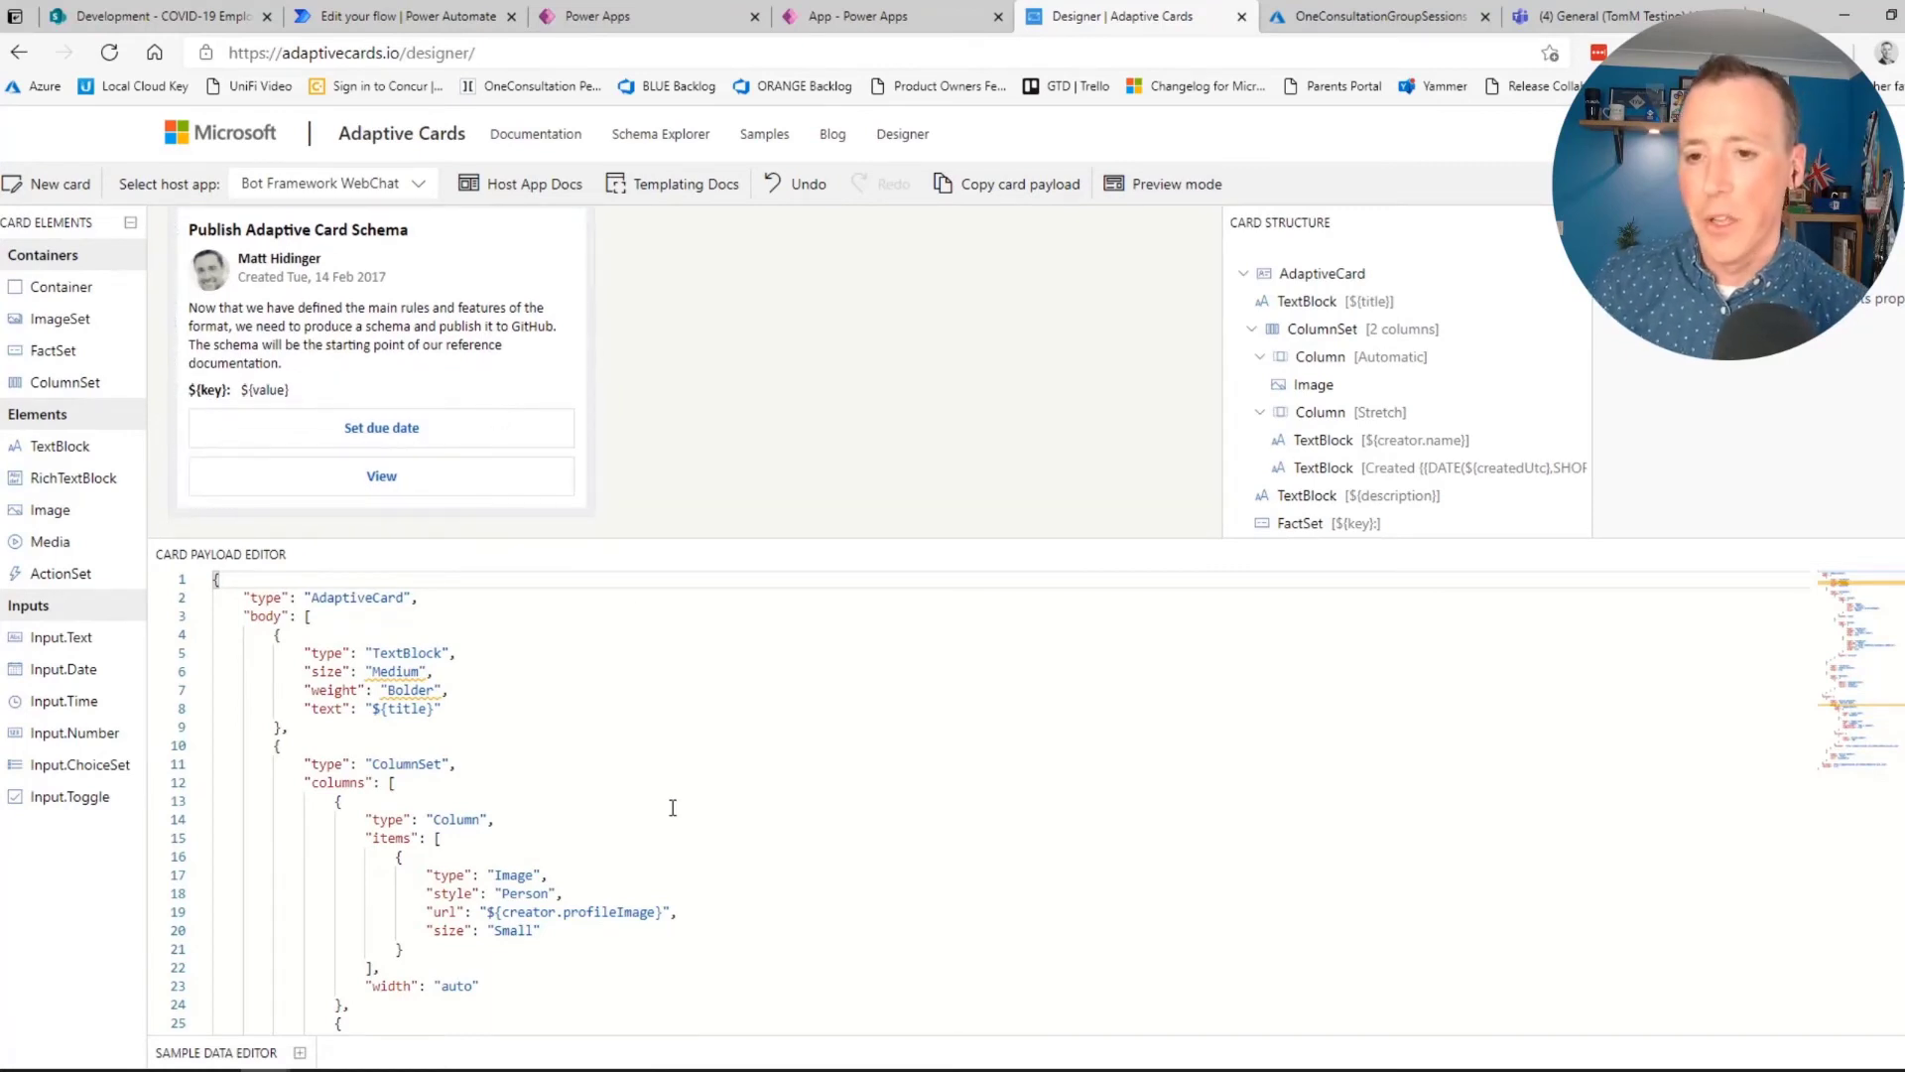
Return to the Power Automate flow and examine the PowerApps trigger and the dynamic values used in the adaptive card JSON
click(413, 21)
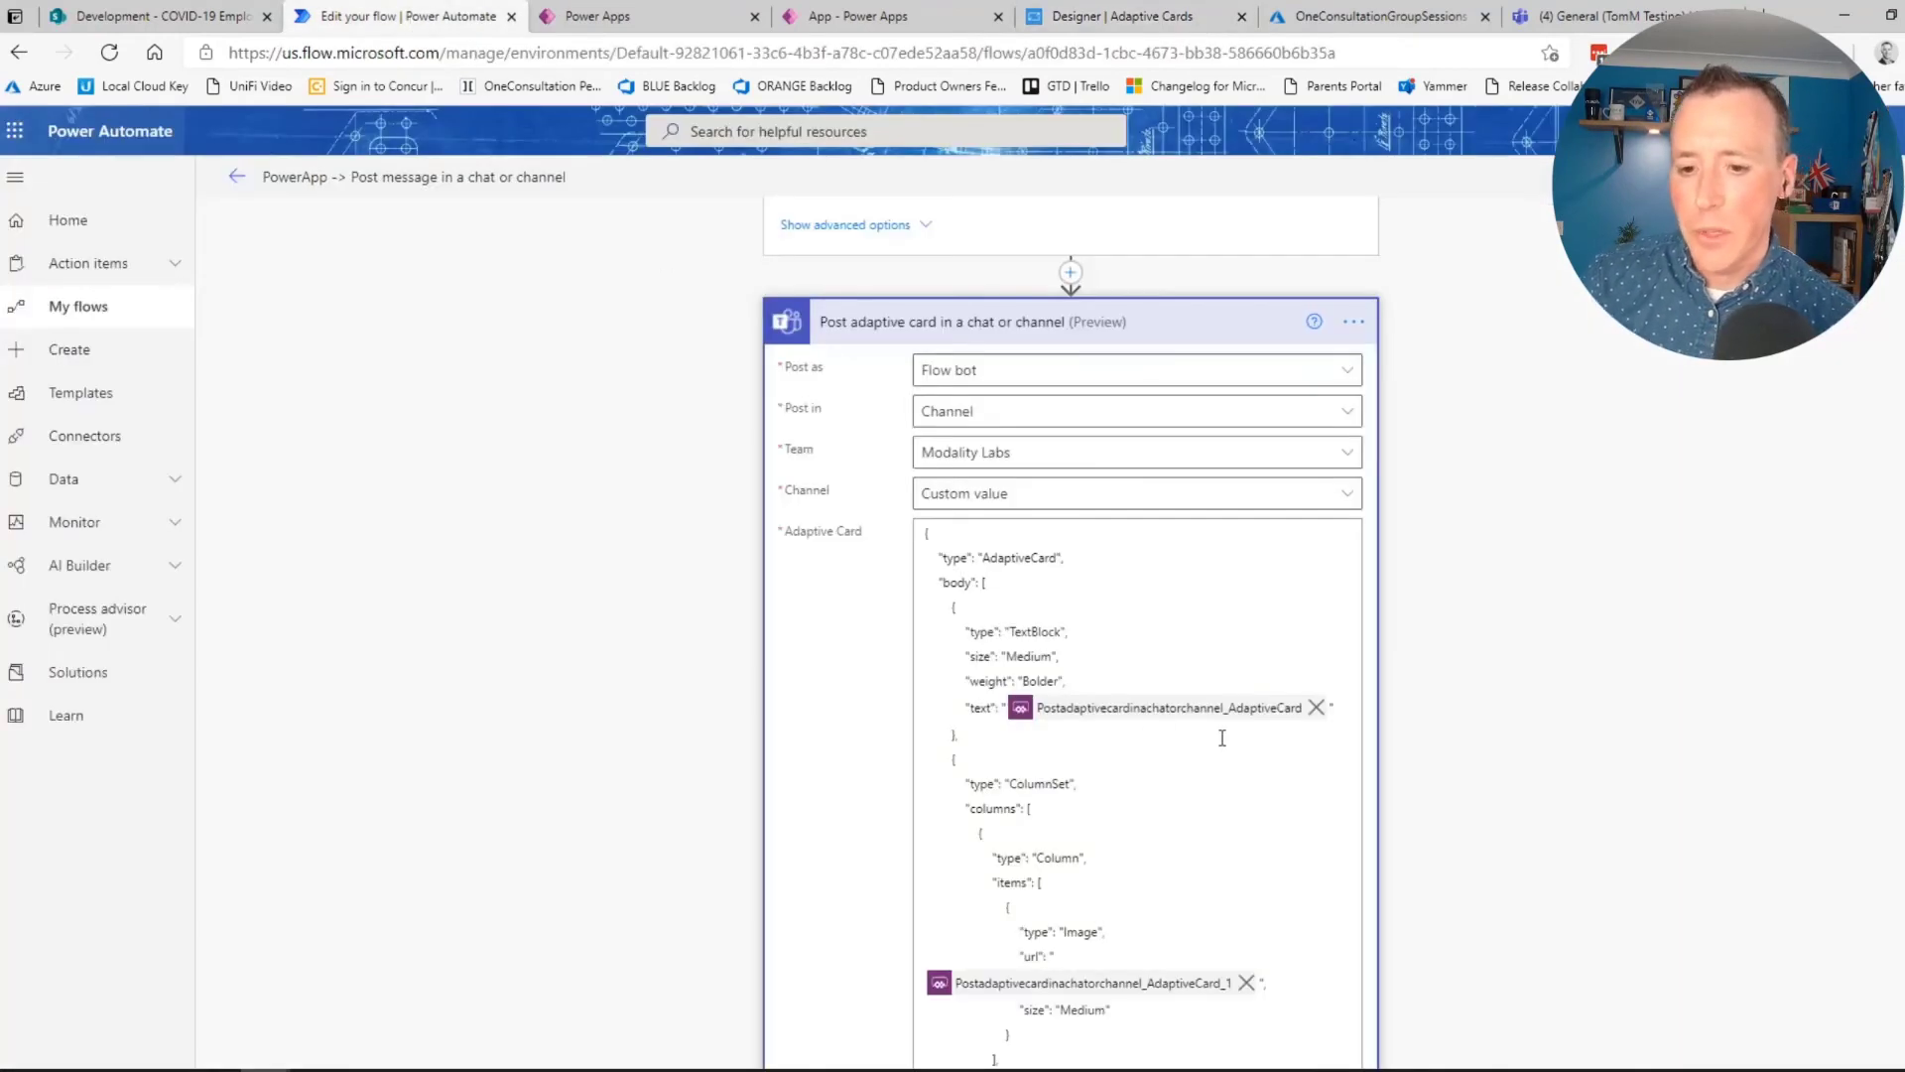
scroll(1280, 717, down, 3)
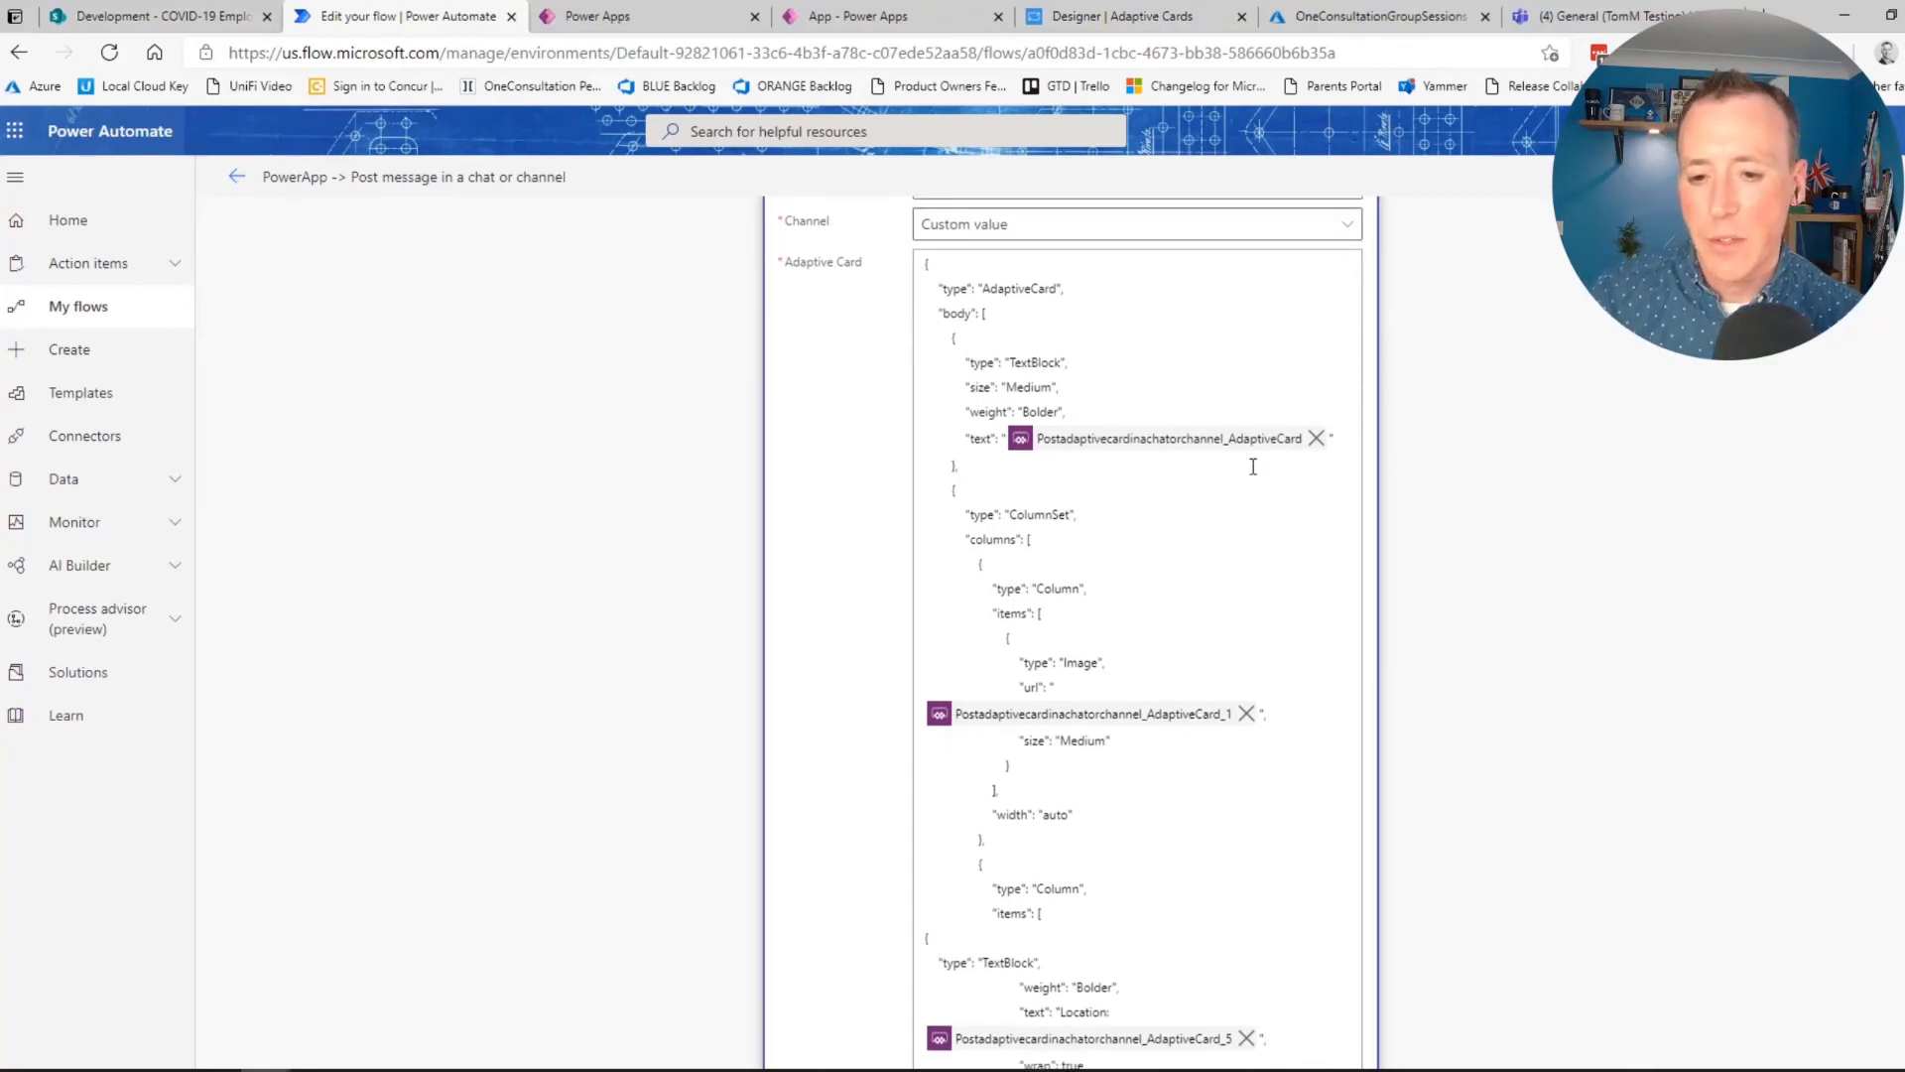
scroll(1251, 460, down, 2)
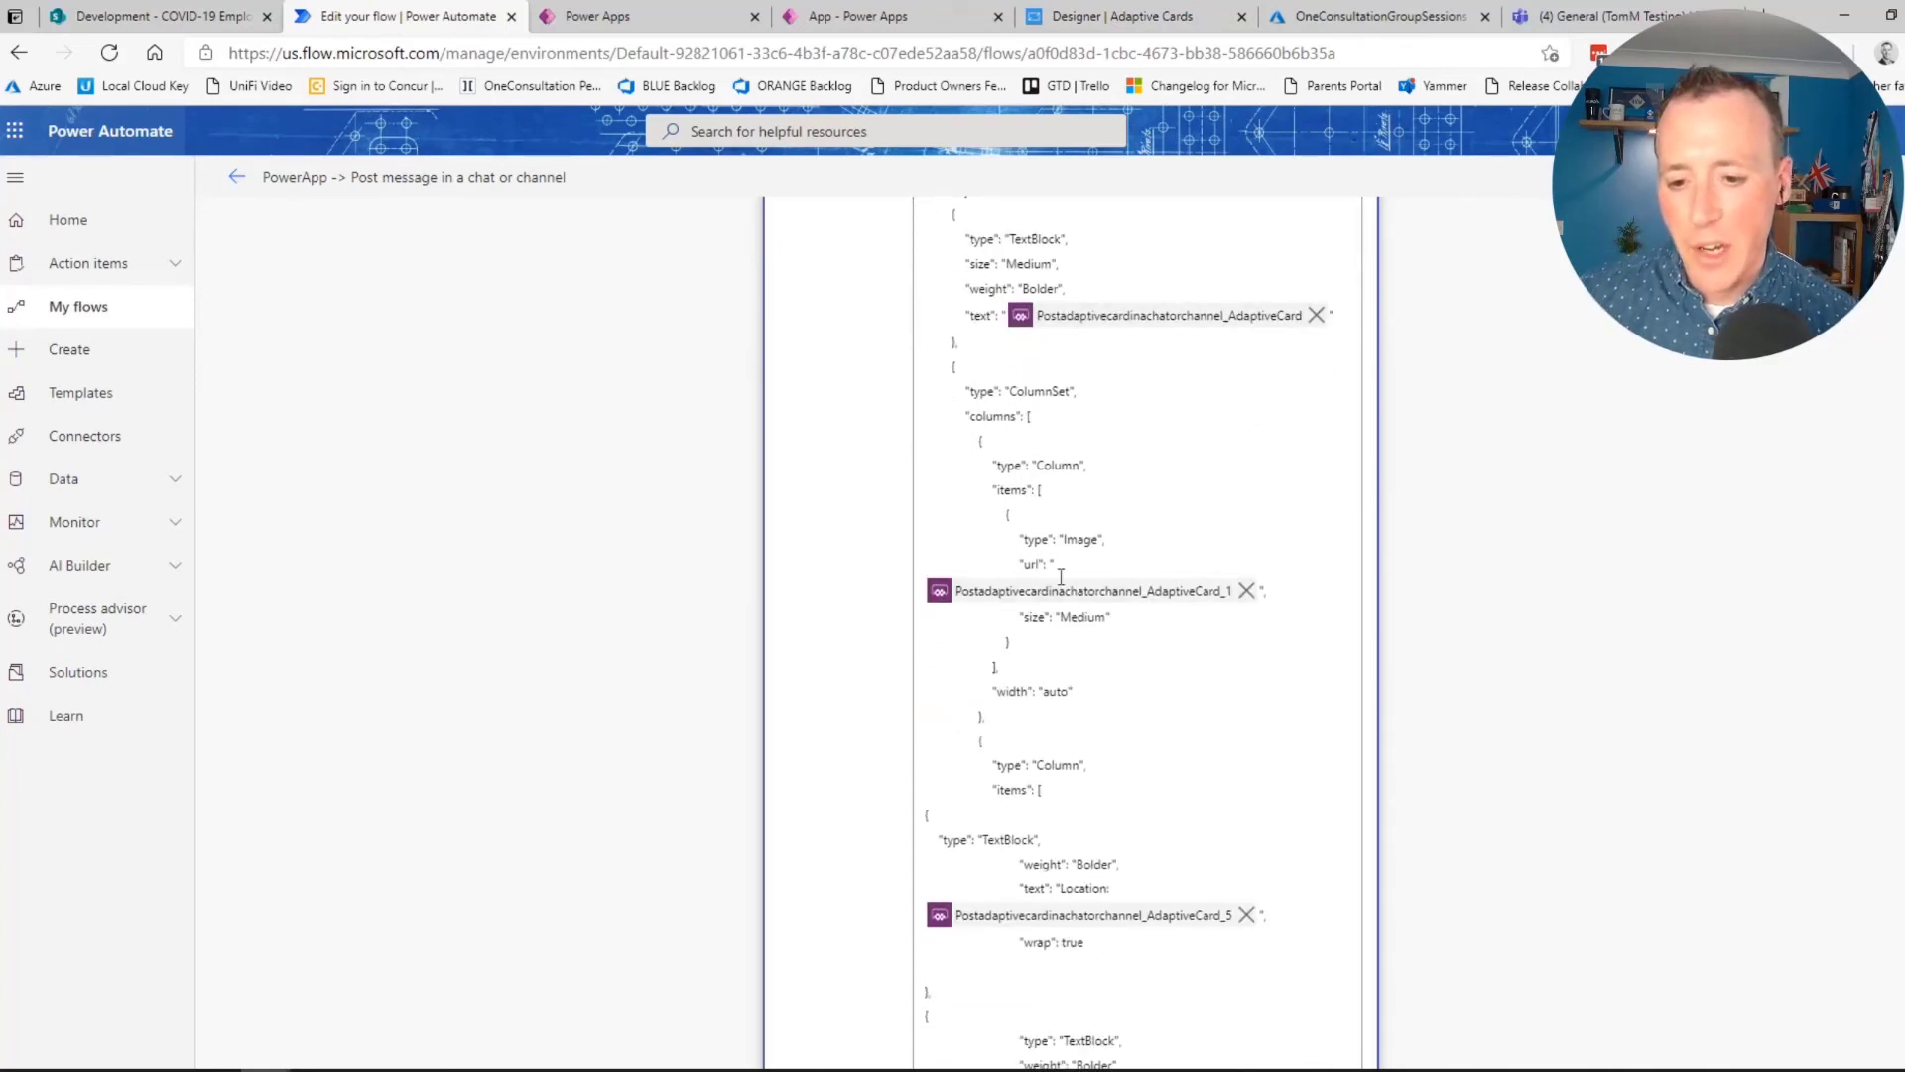
scroll(1191, 497, down, 1)
scroll(1351, 728, up, 7)
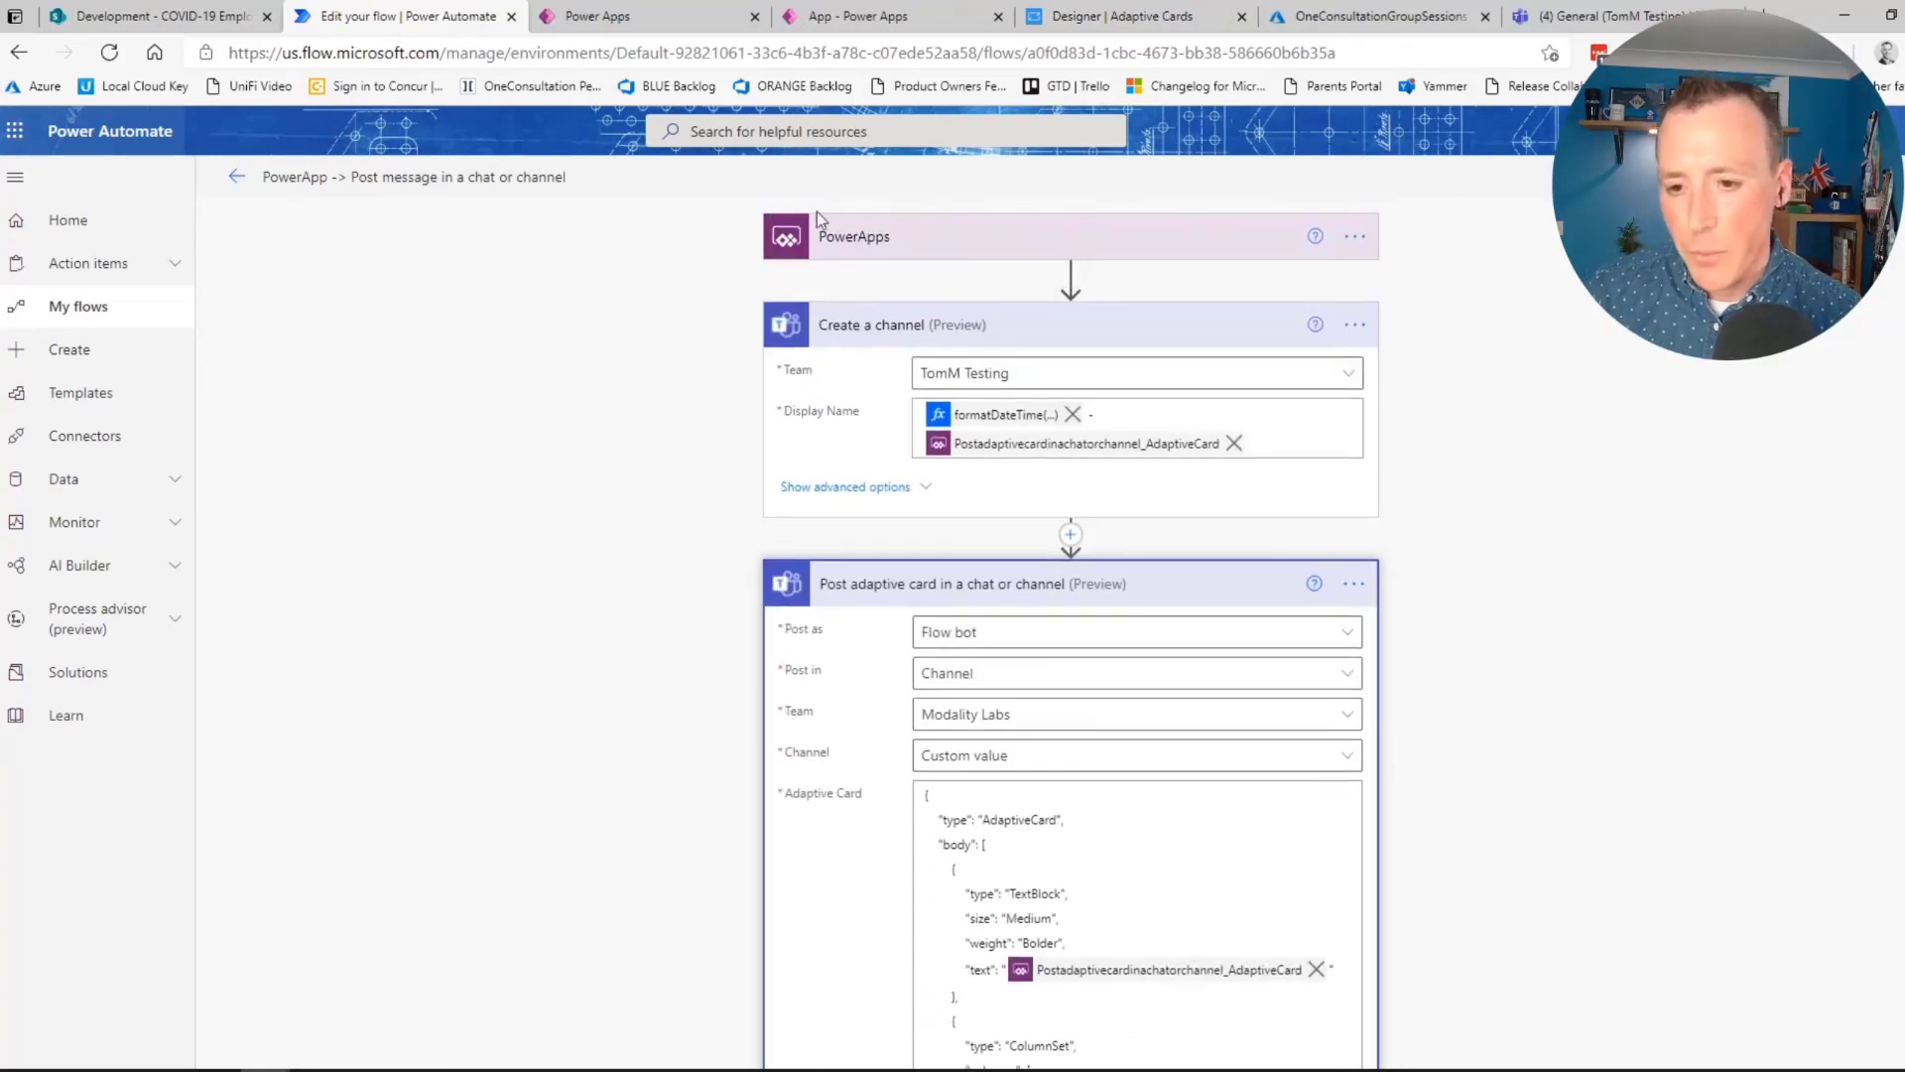
click(860, 240)
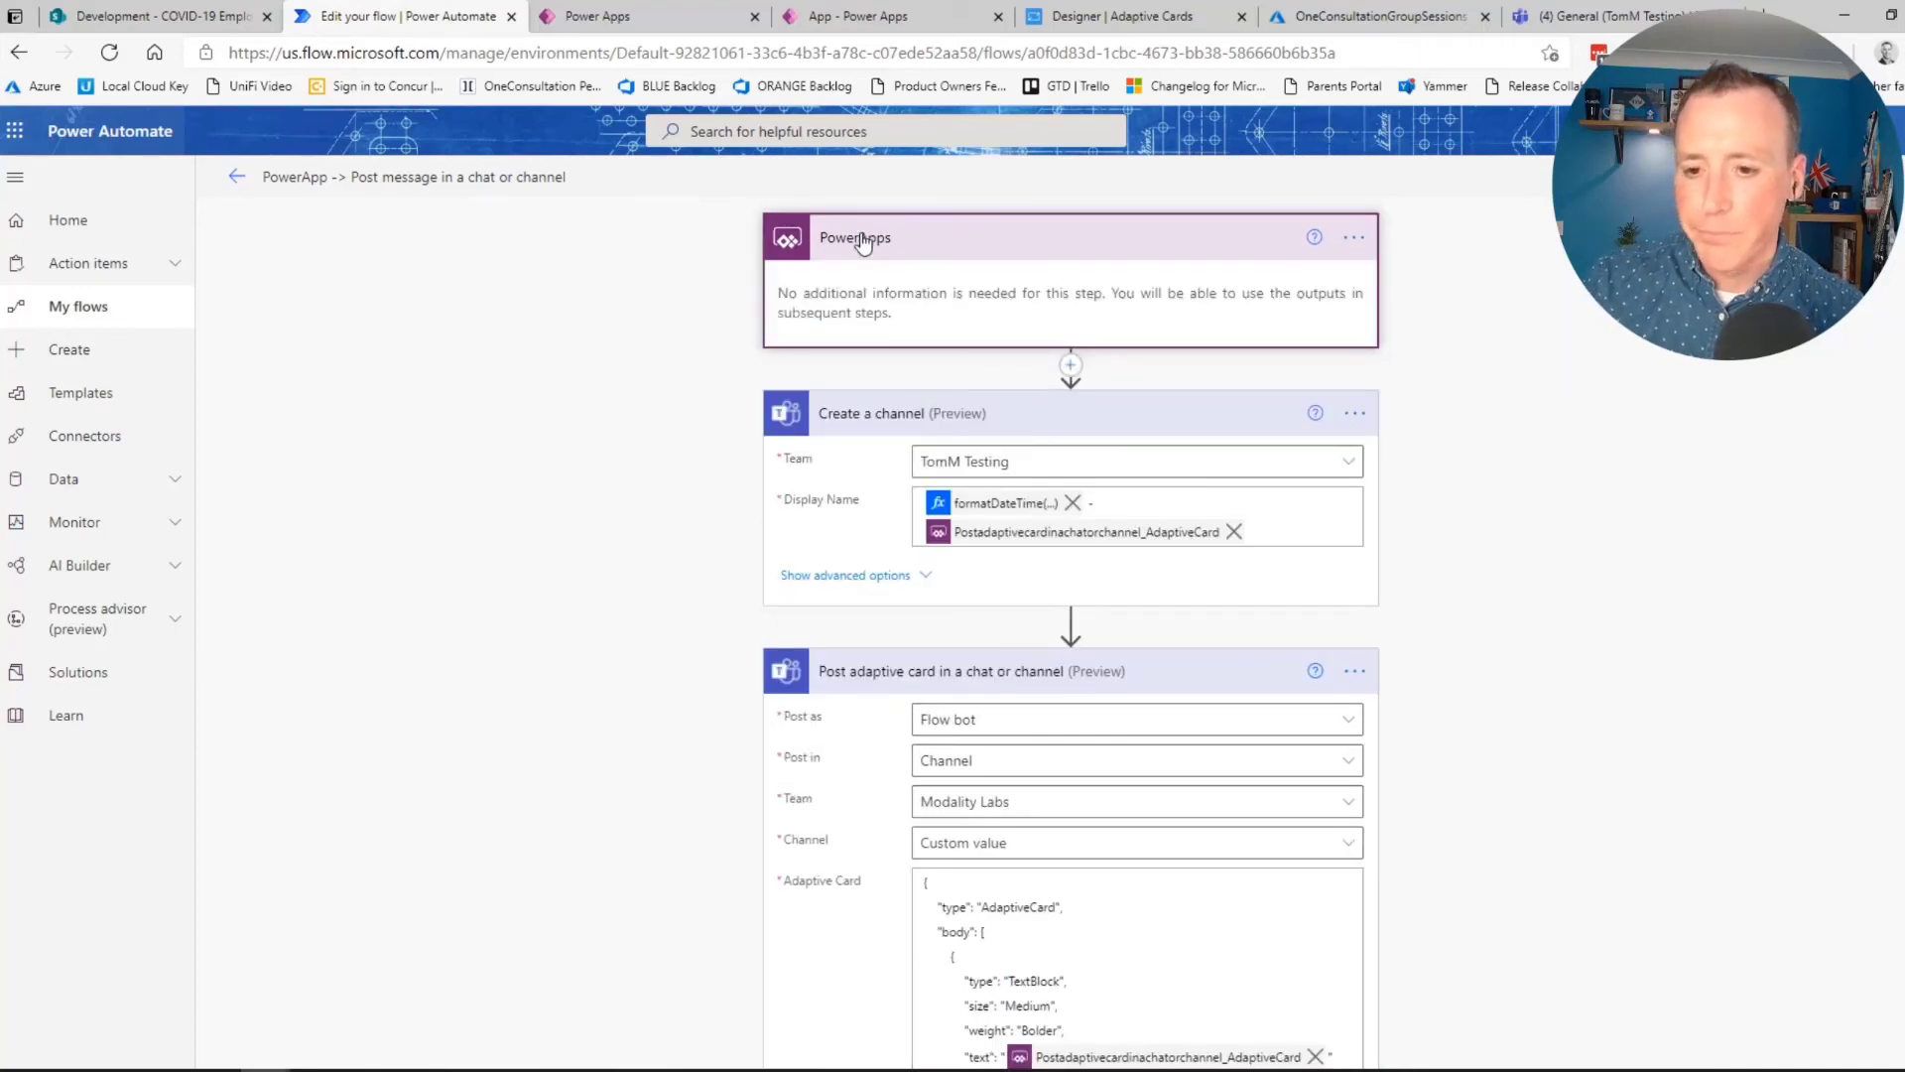
click(861, 242)
scroll(1118, 553, down, 5)
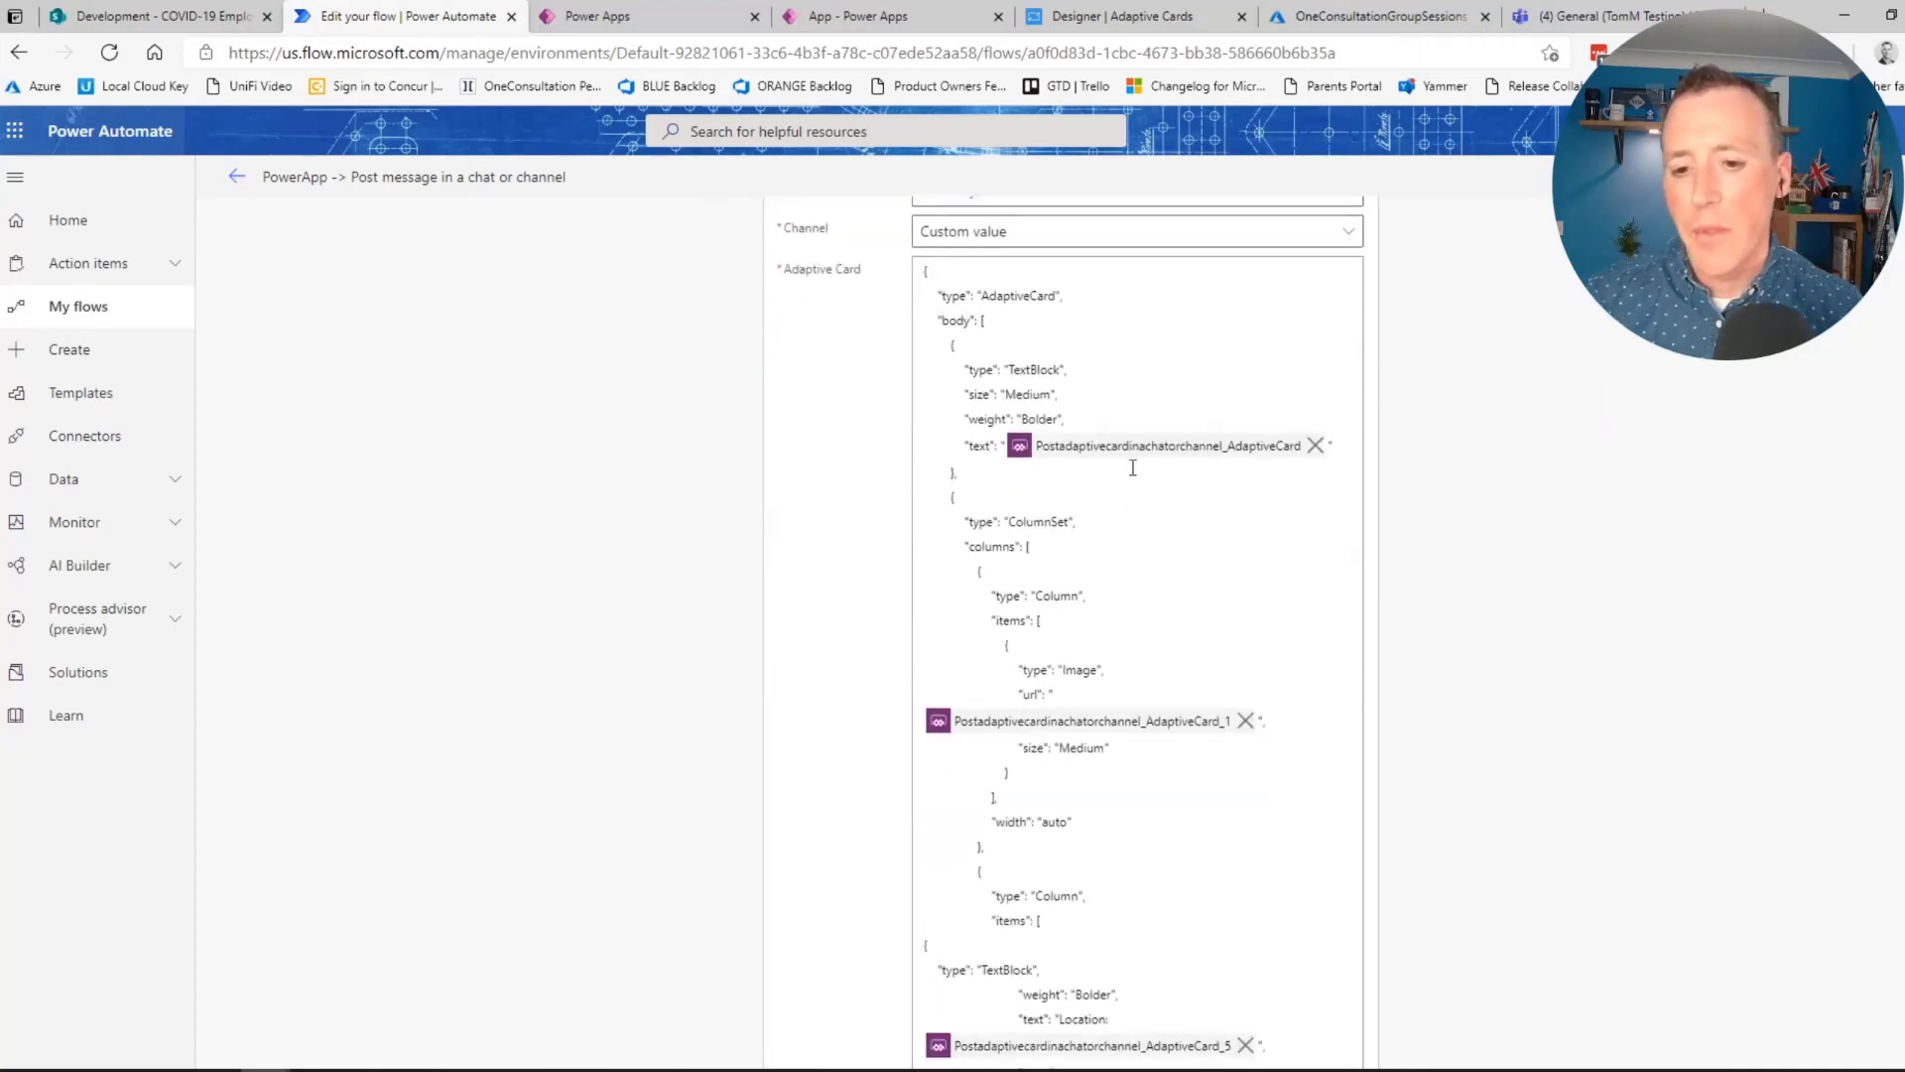
scroll(1152, 757, down, 3)
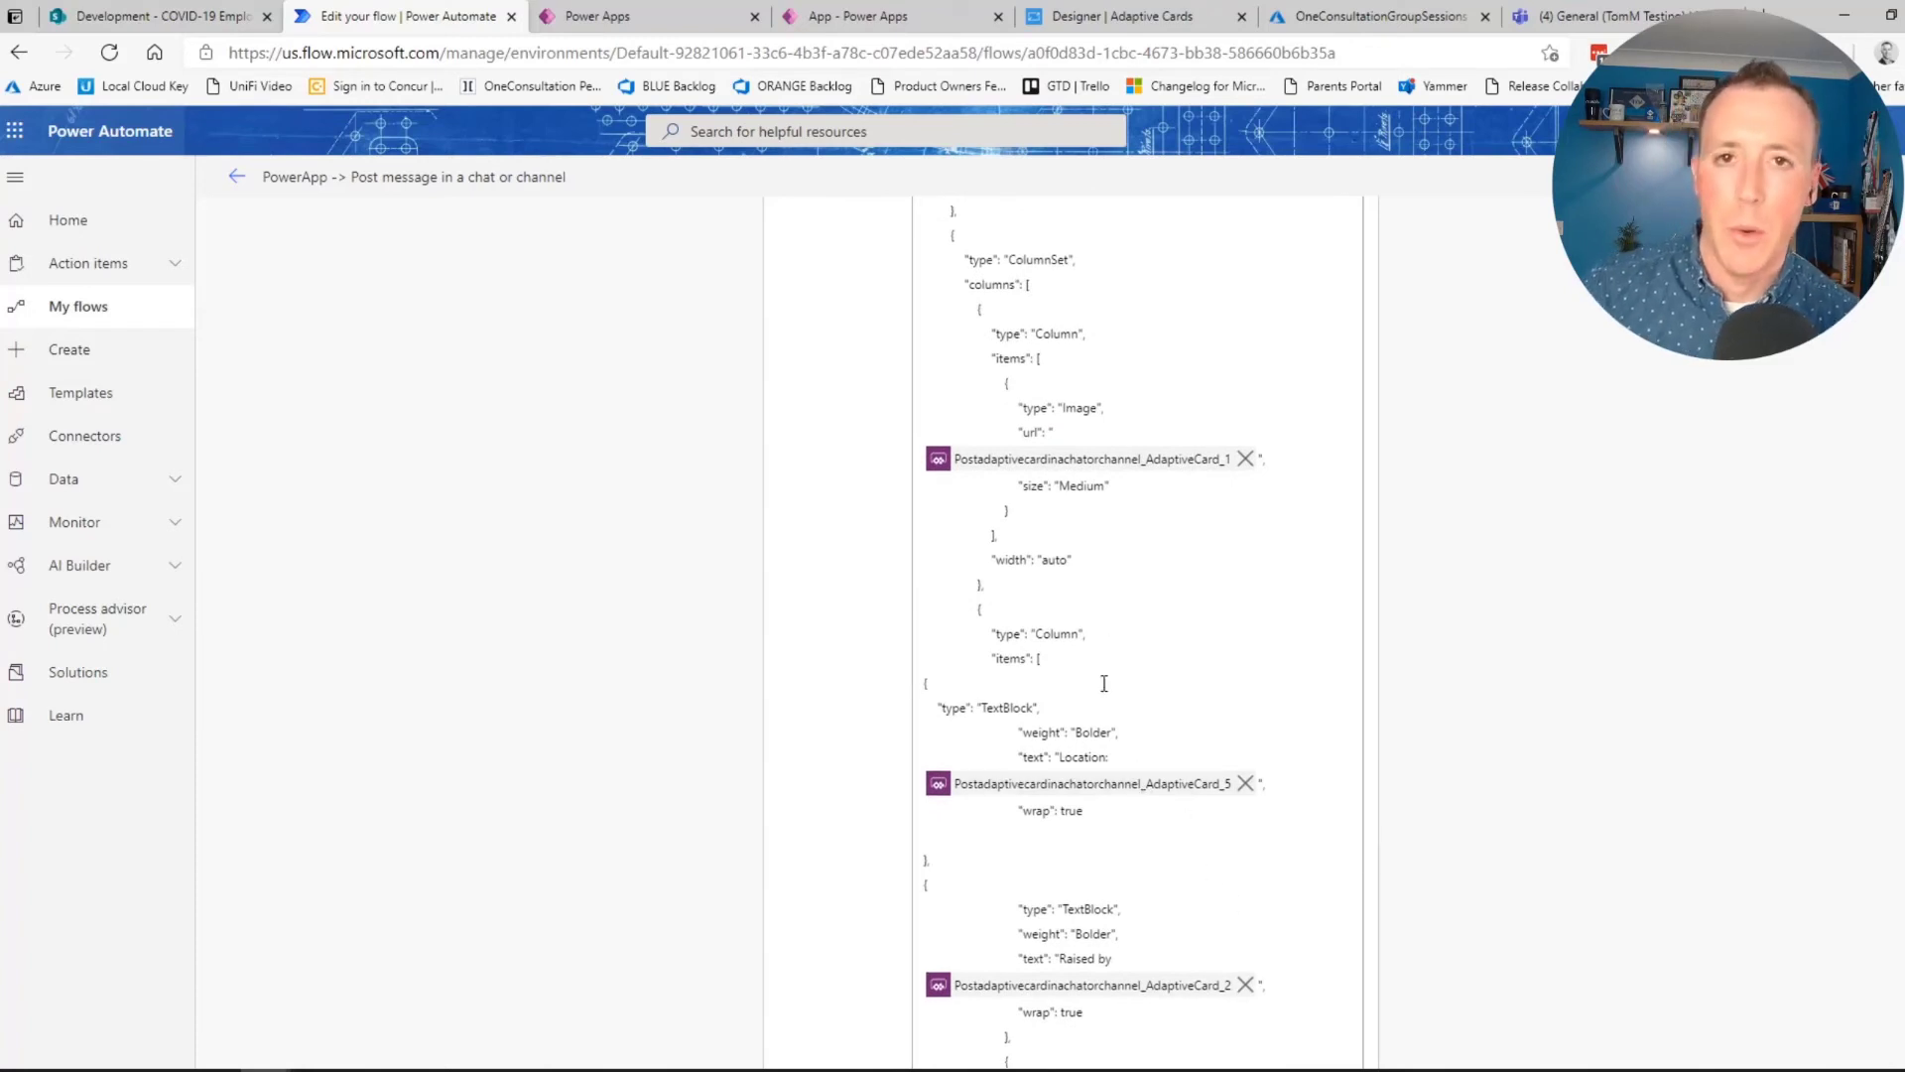
Switch to the Power Apps editor and attach the "PowerApp -> Post message in a chat or channel" flow to the Start Conversation button
click(828, 18)
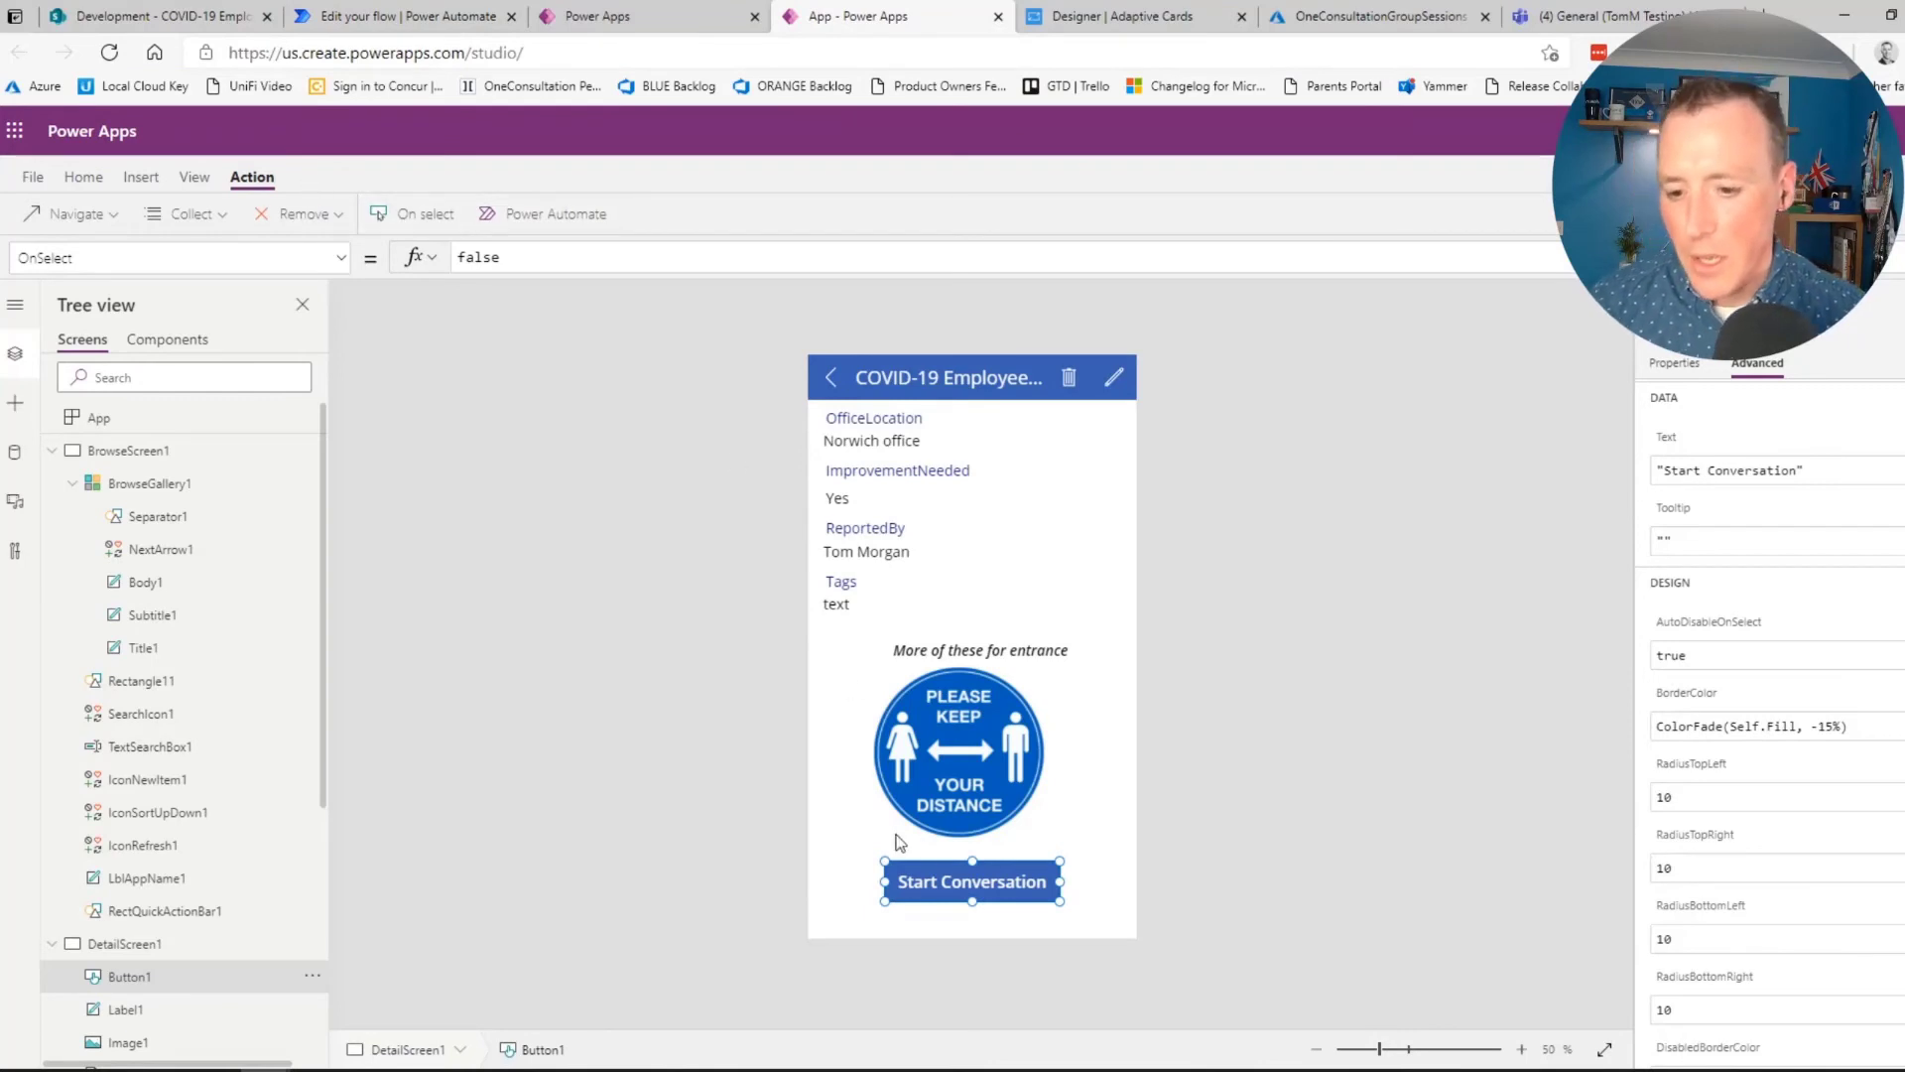
click(551, 217)
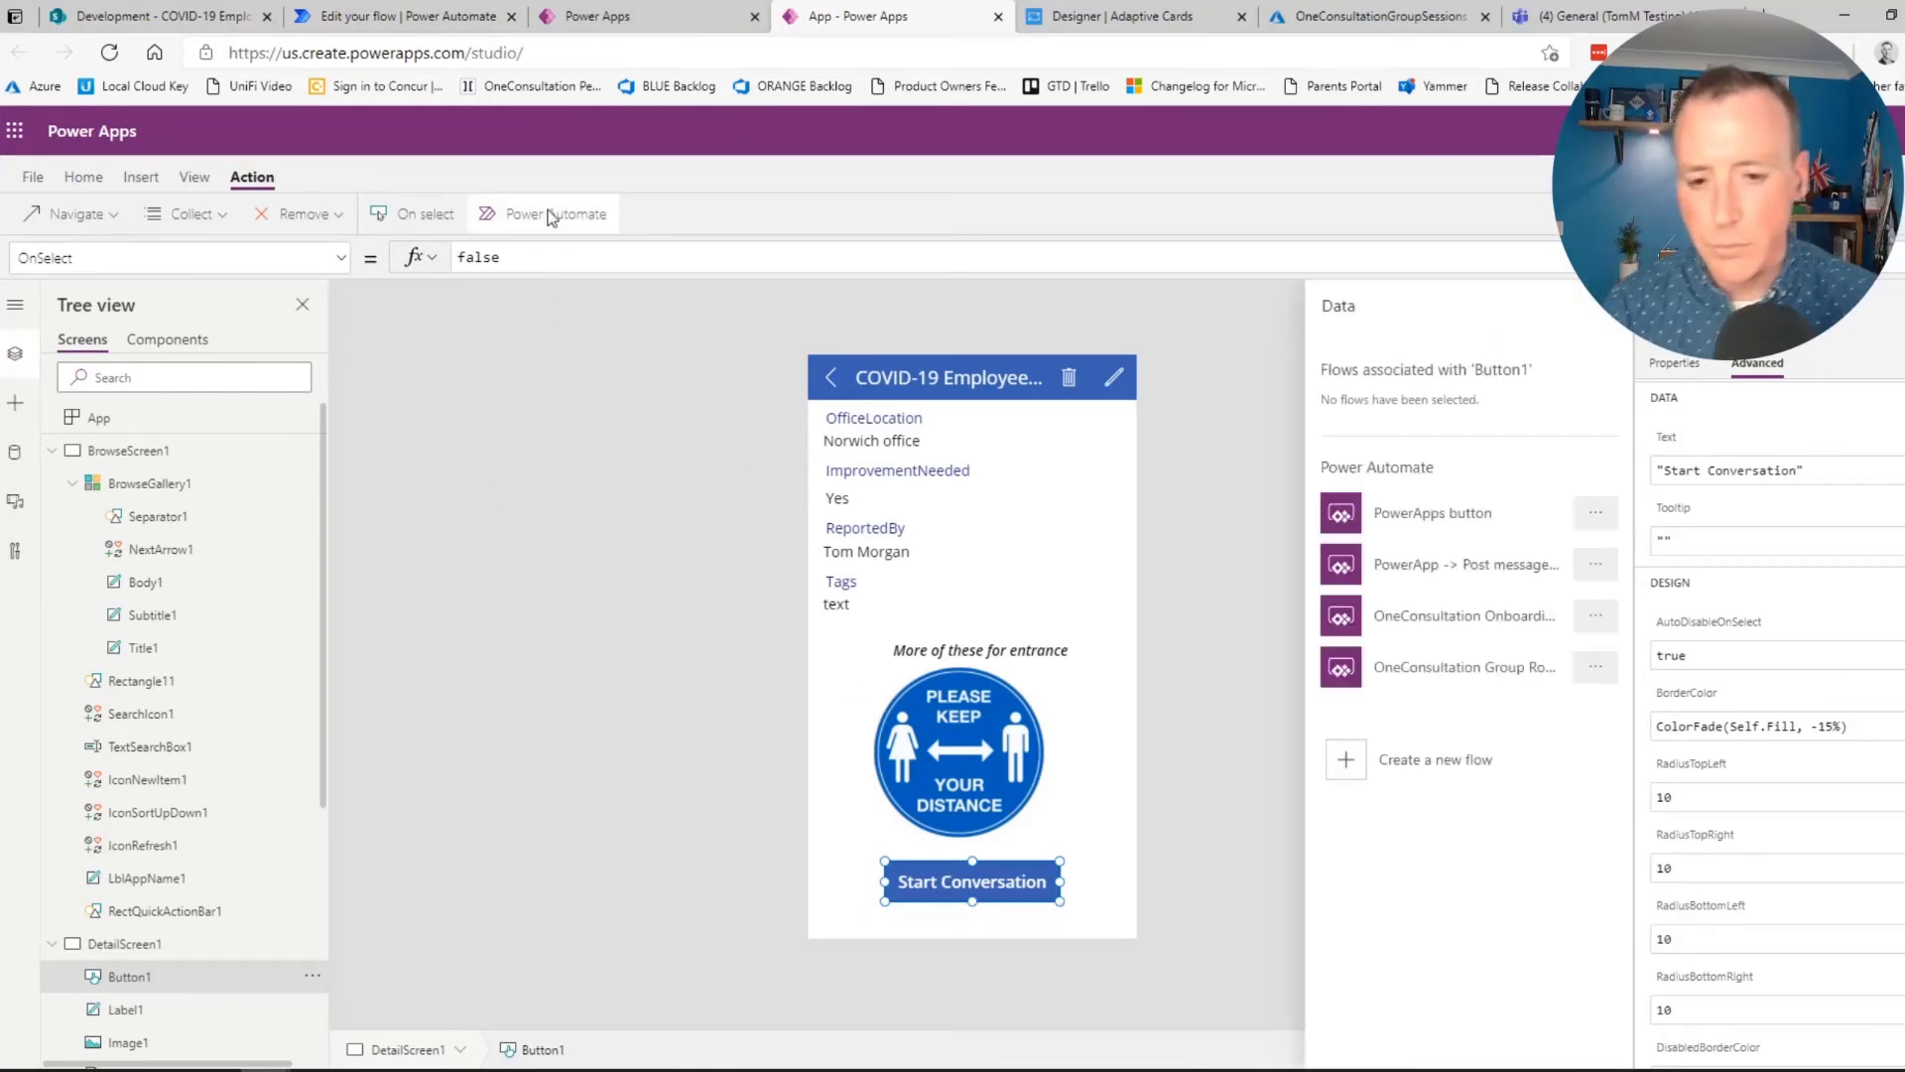
click(1478, 572)
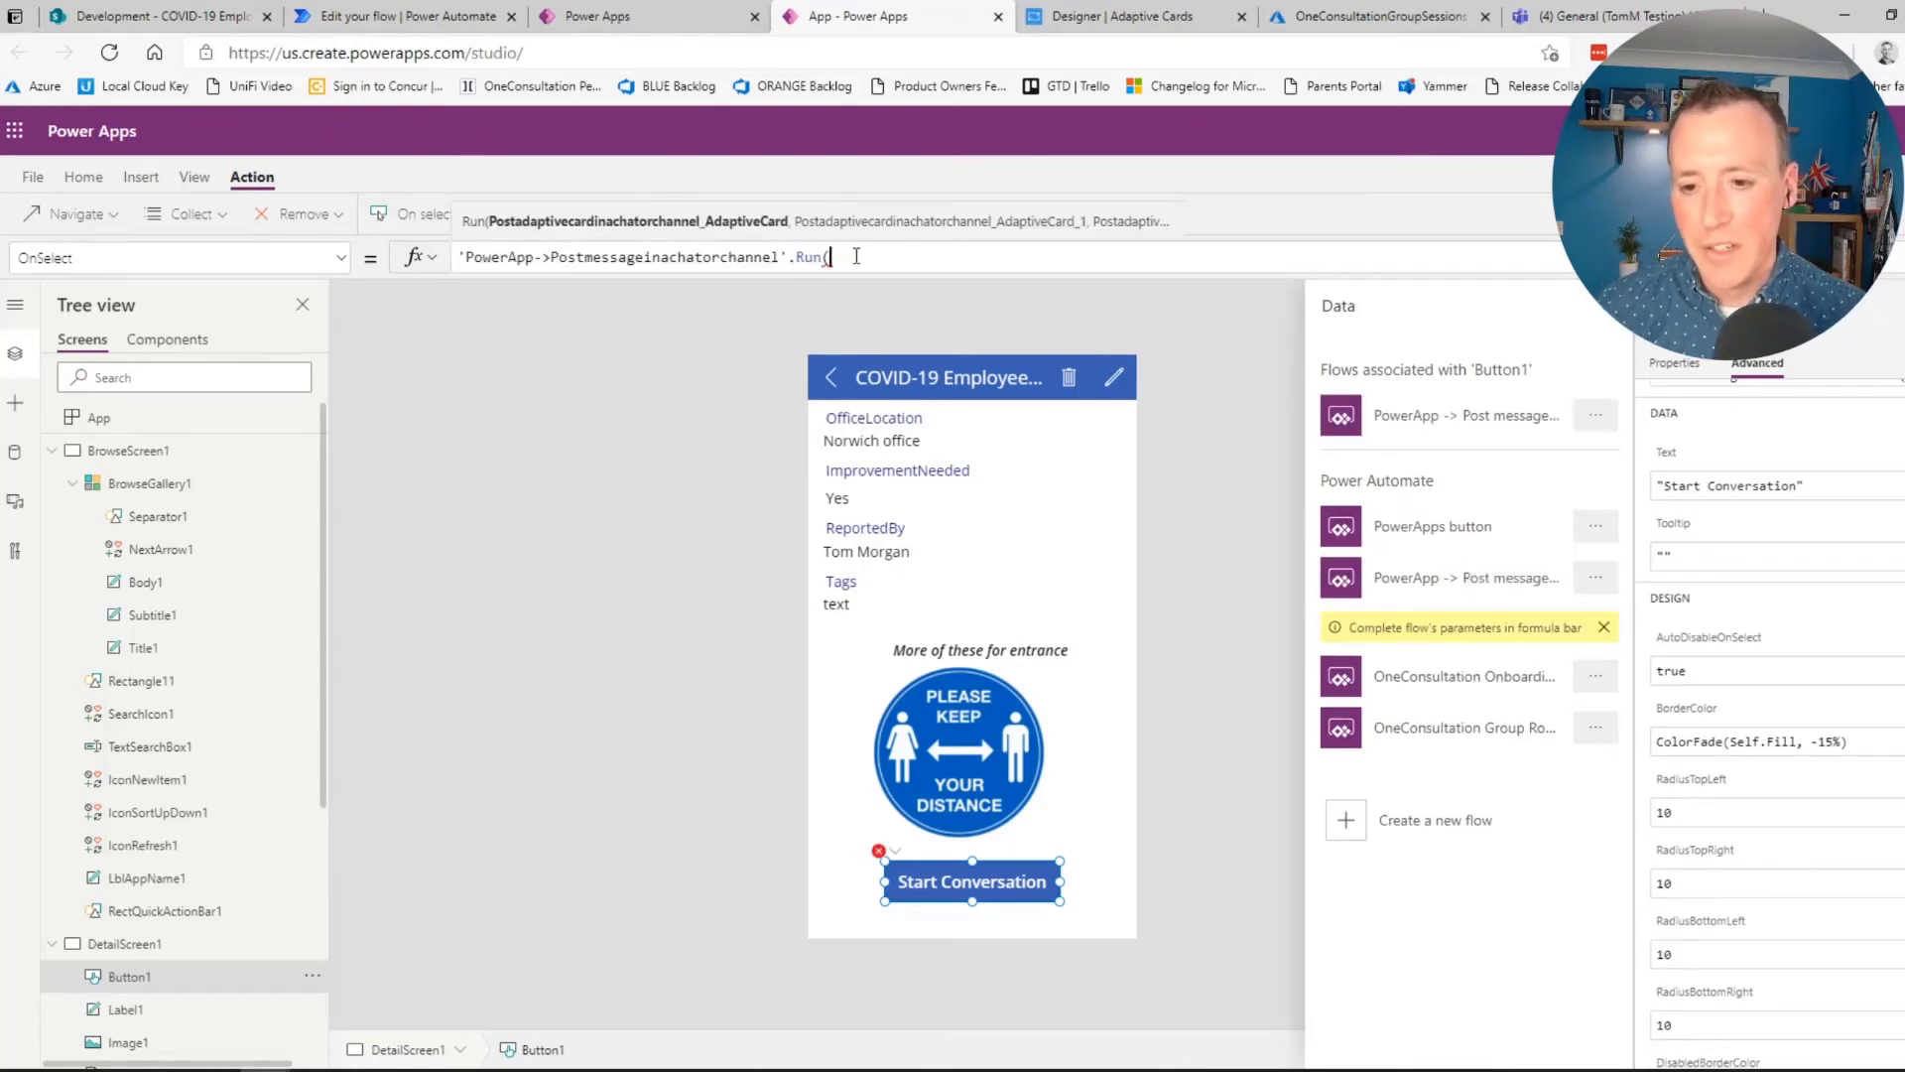
Replace the button's OnSelect formula with the copied flow Run call passing BrowseGallery1.Selected's Description, 'Link to item', ReportedBy, Created, 'Folder path' and OfficeLocation
key(ctrl+a)
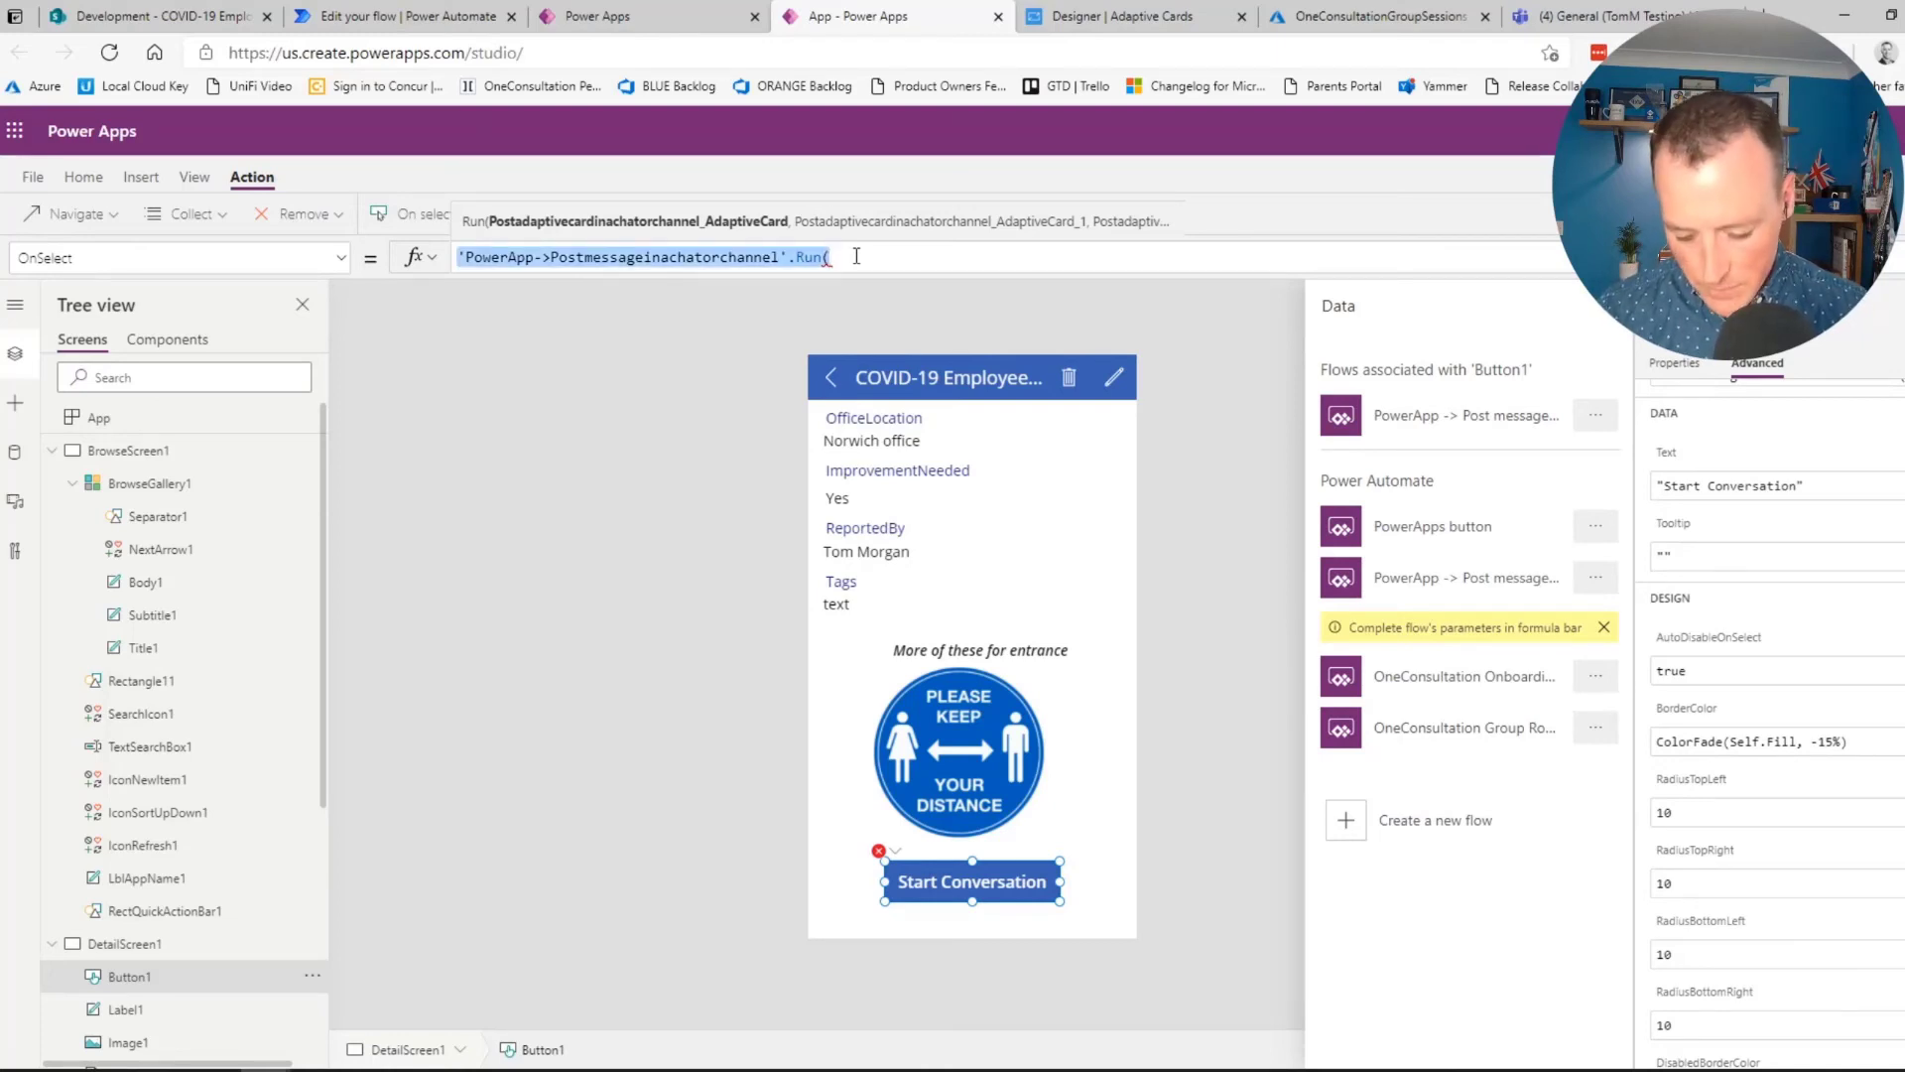
key(super+v)
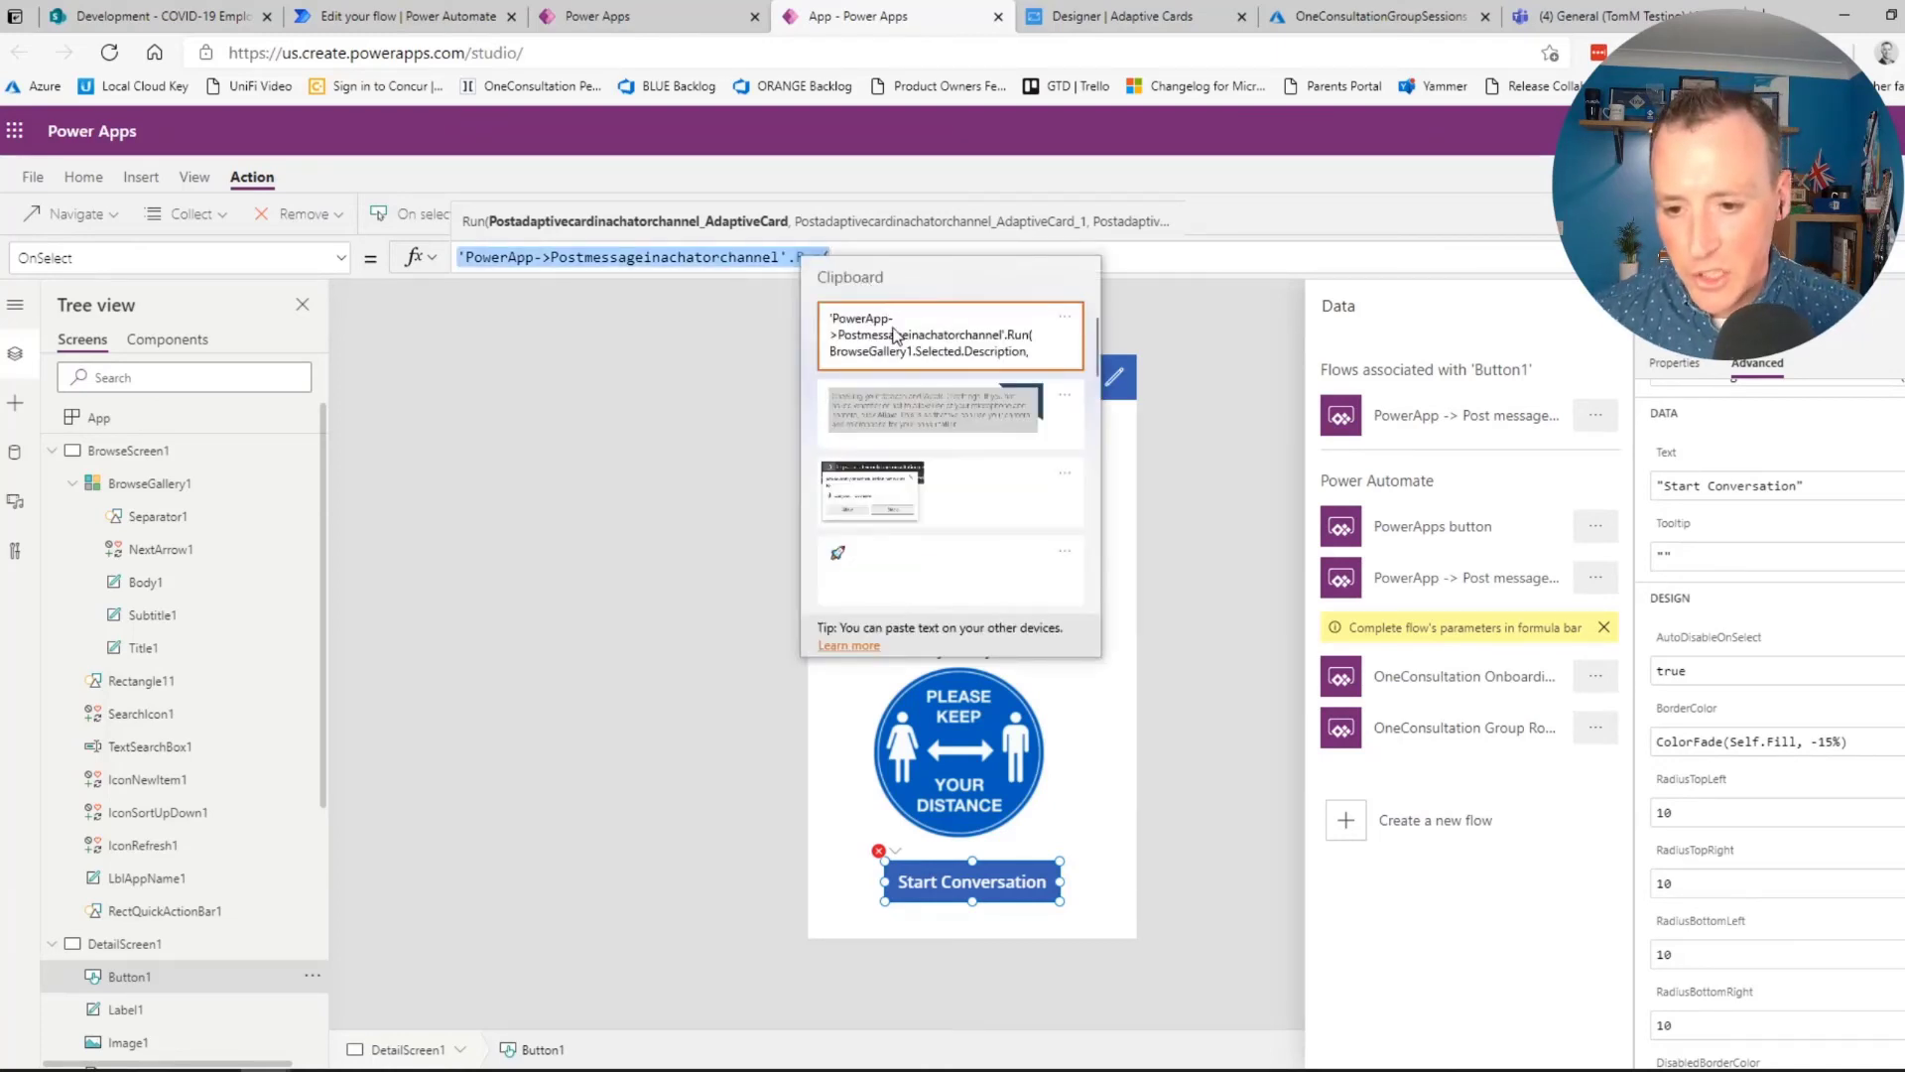
click(896, 334)
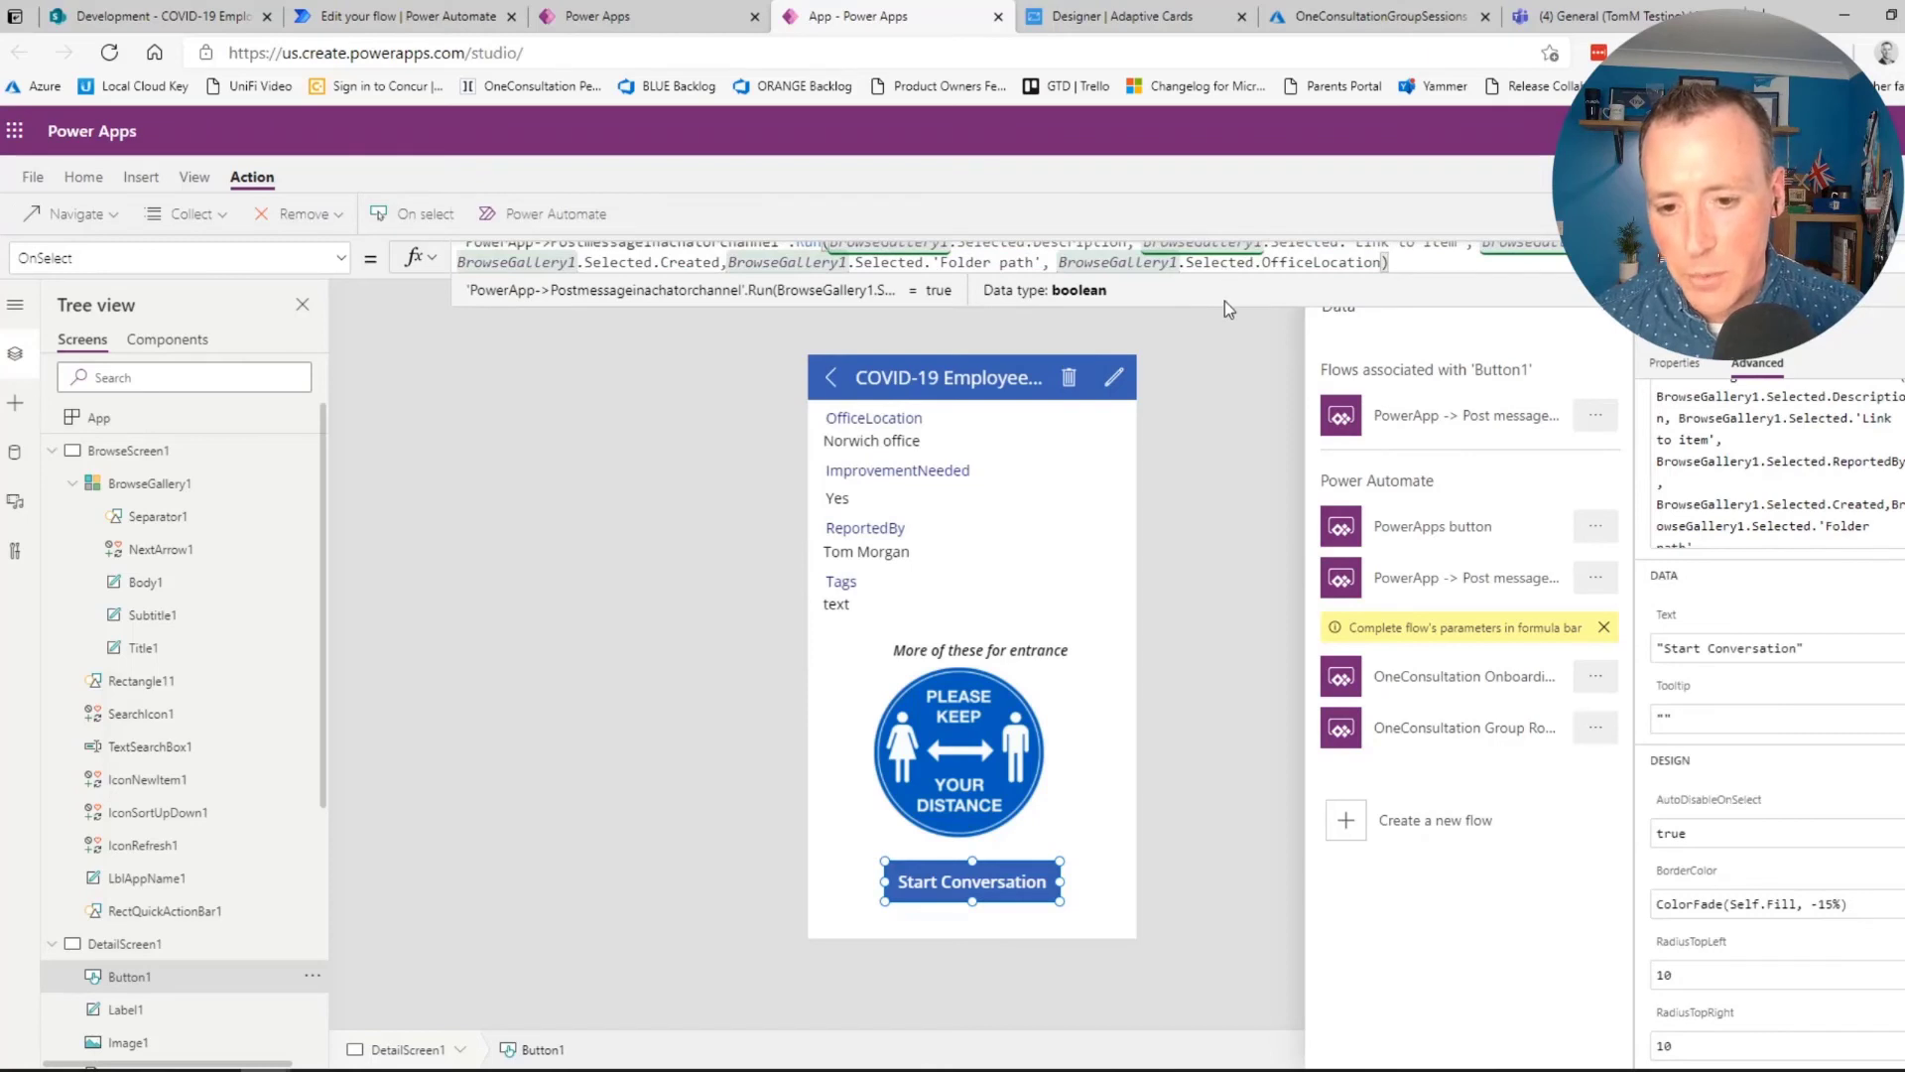
drag(1220, 300, 1237, 348)
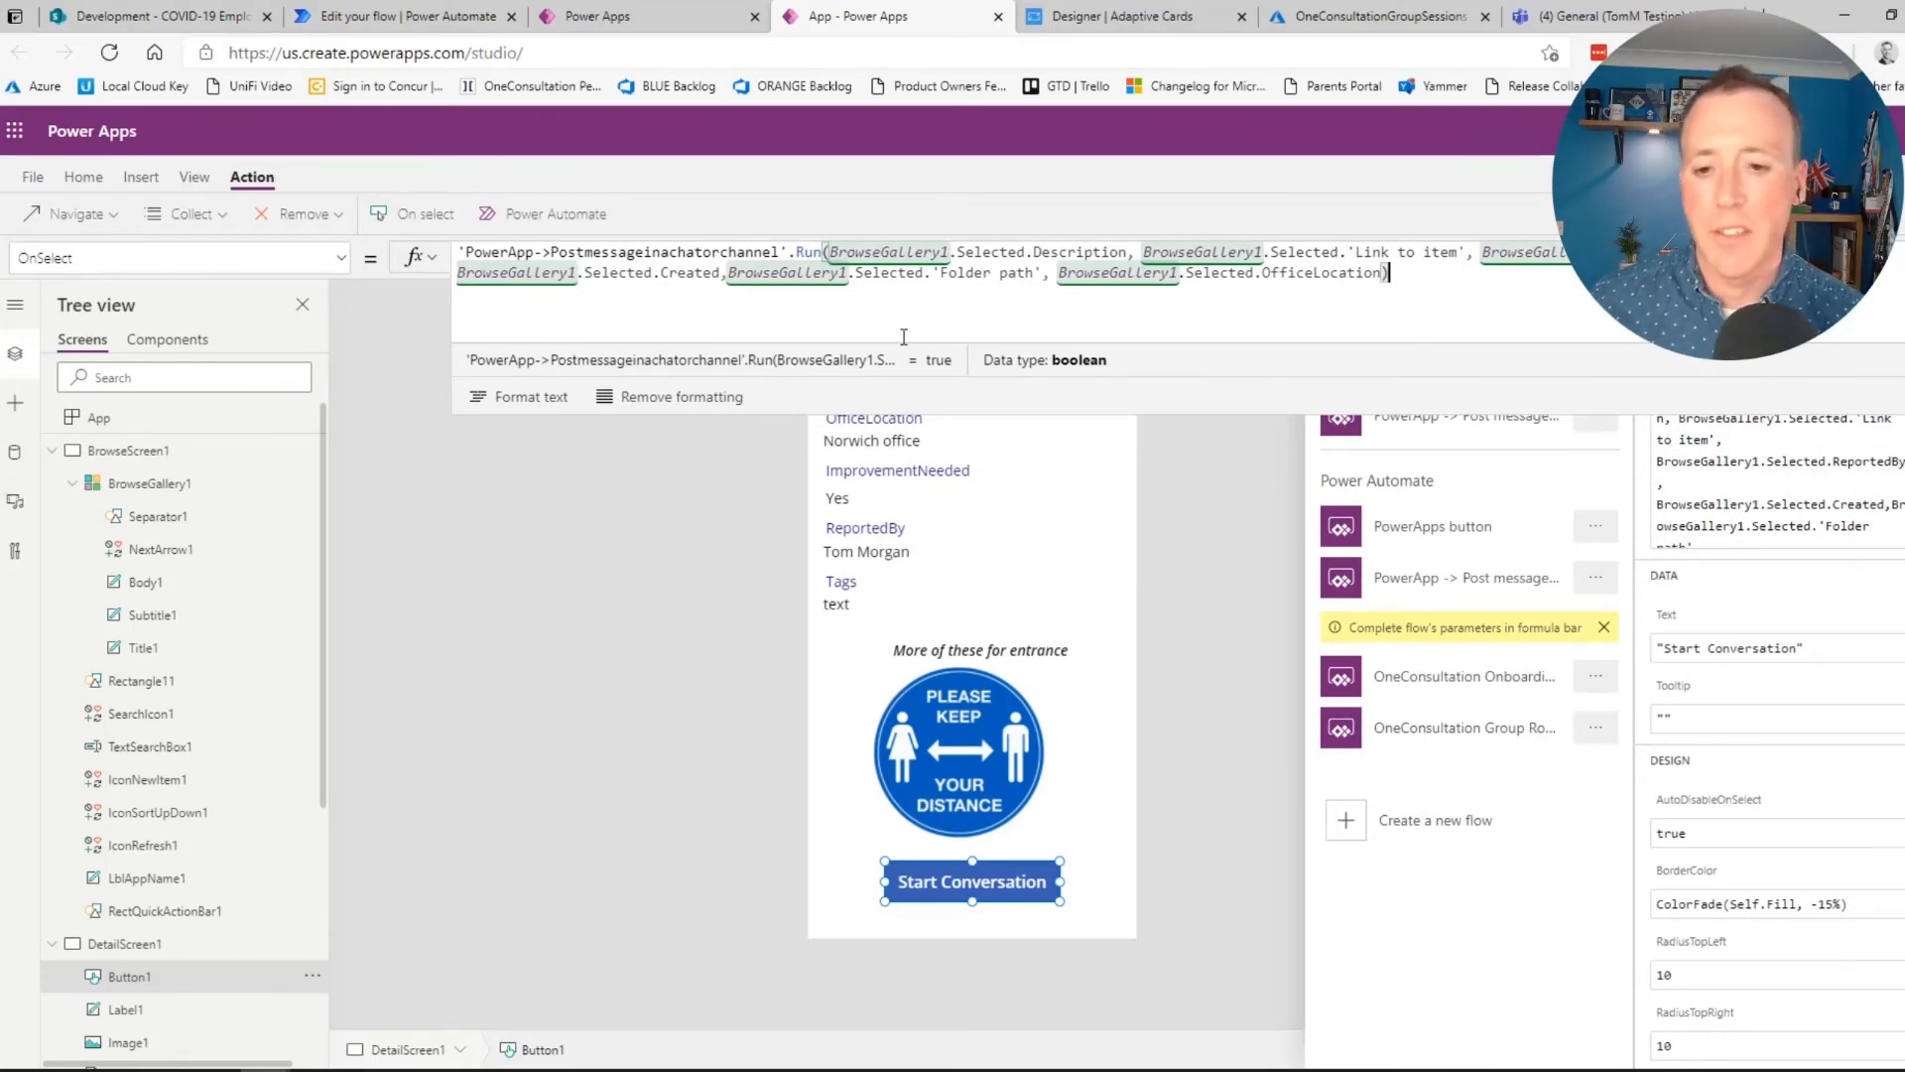
click(1220, 541)
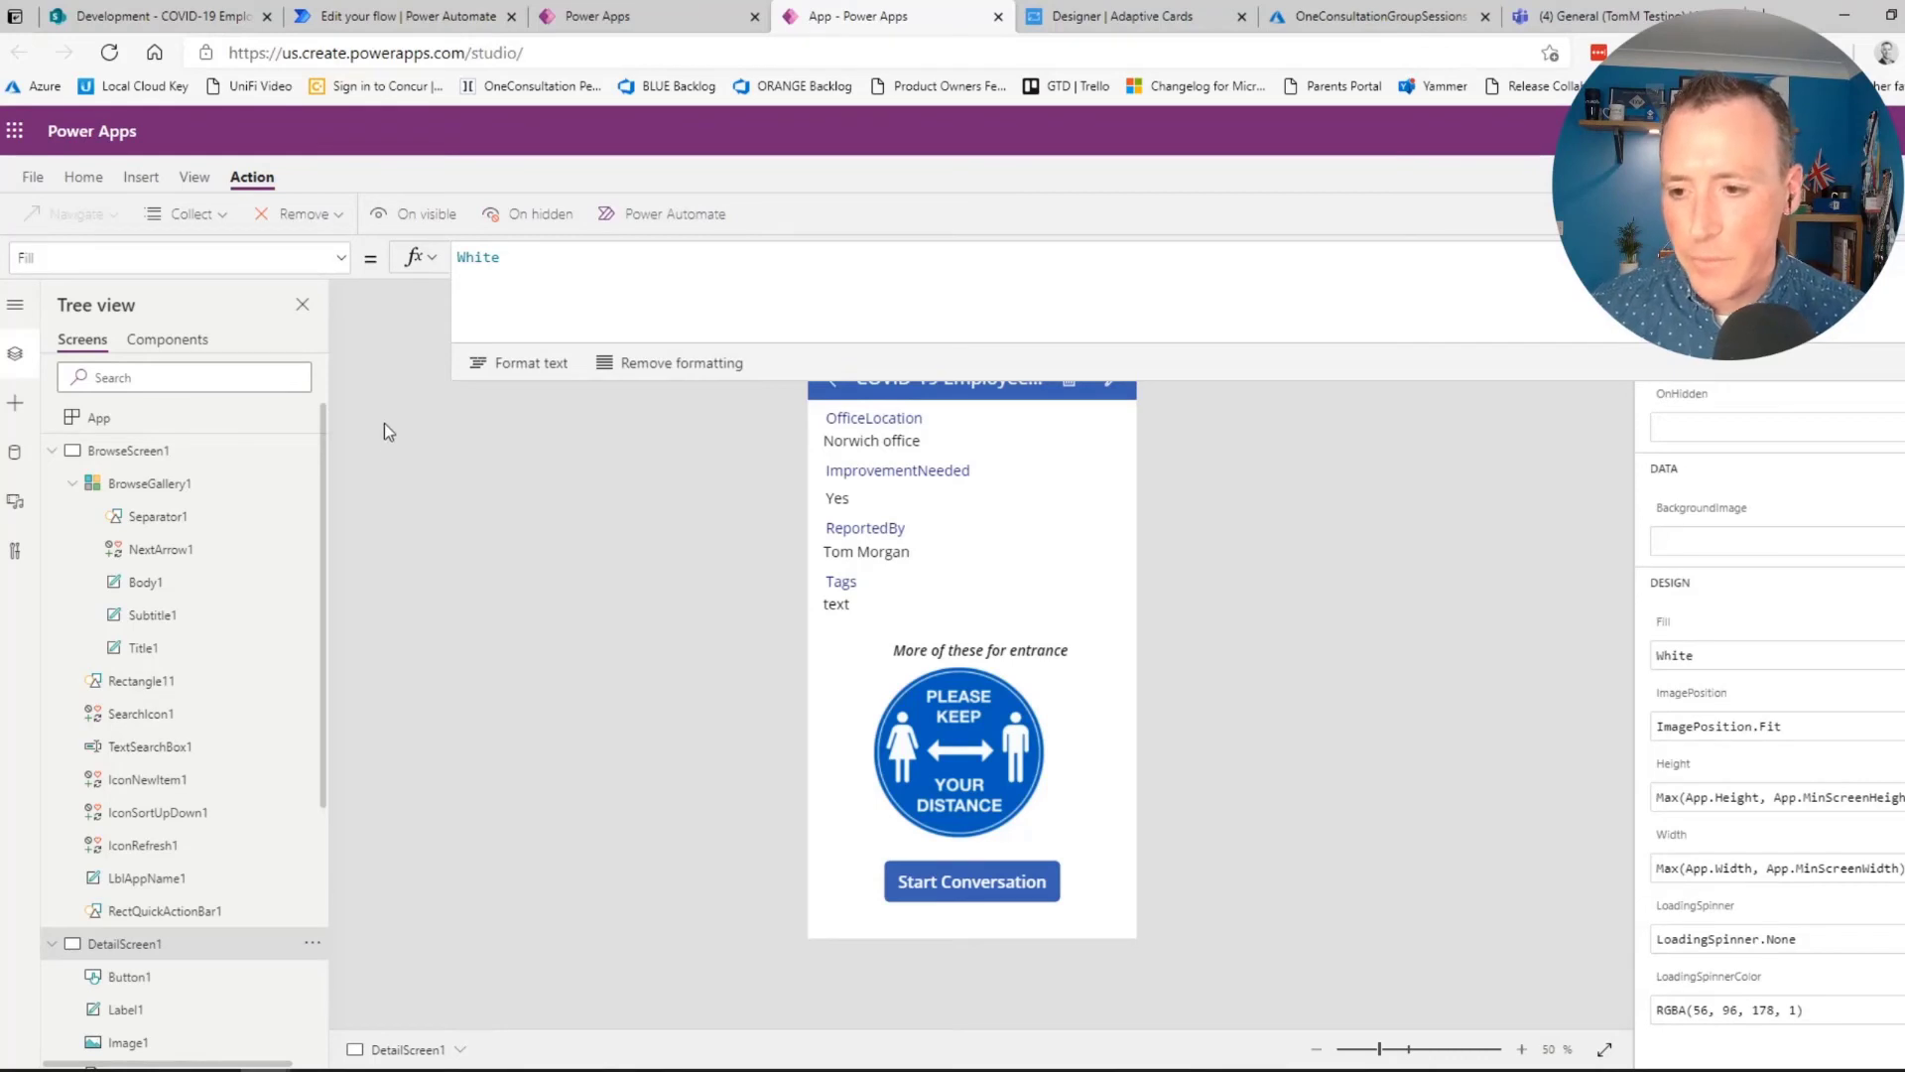
Preview the app, open the "Dispenser is empty" report from the list and start a conversation for it
key(F5)
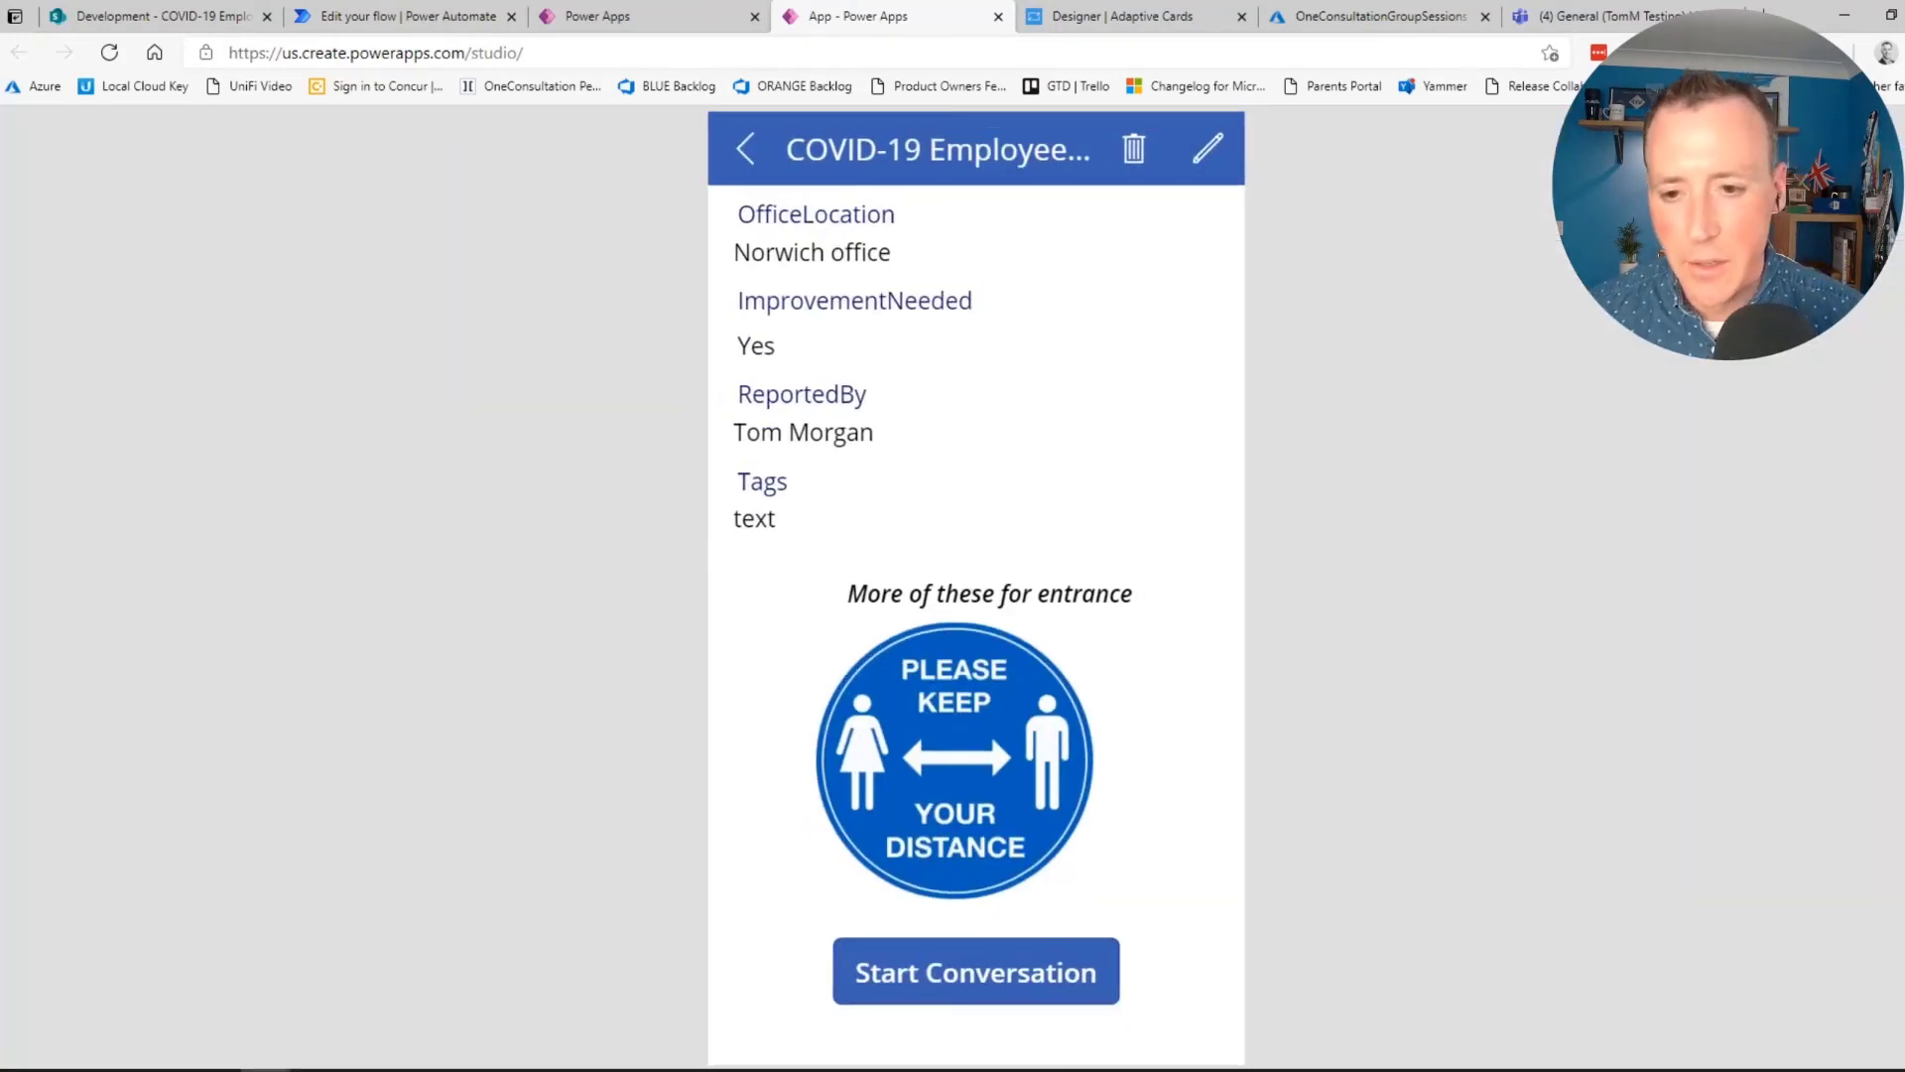
click(745, 158)
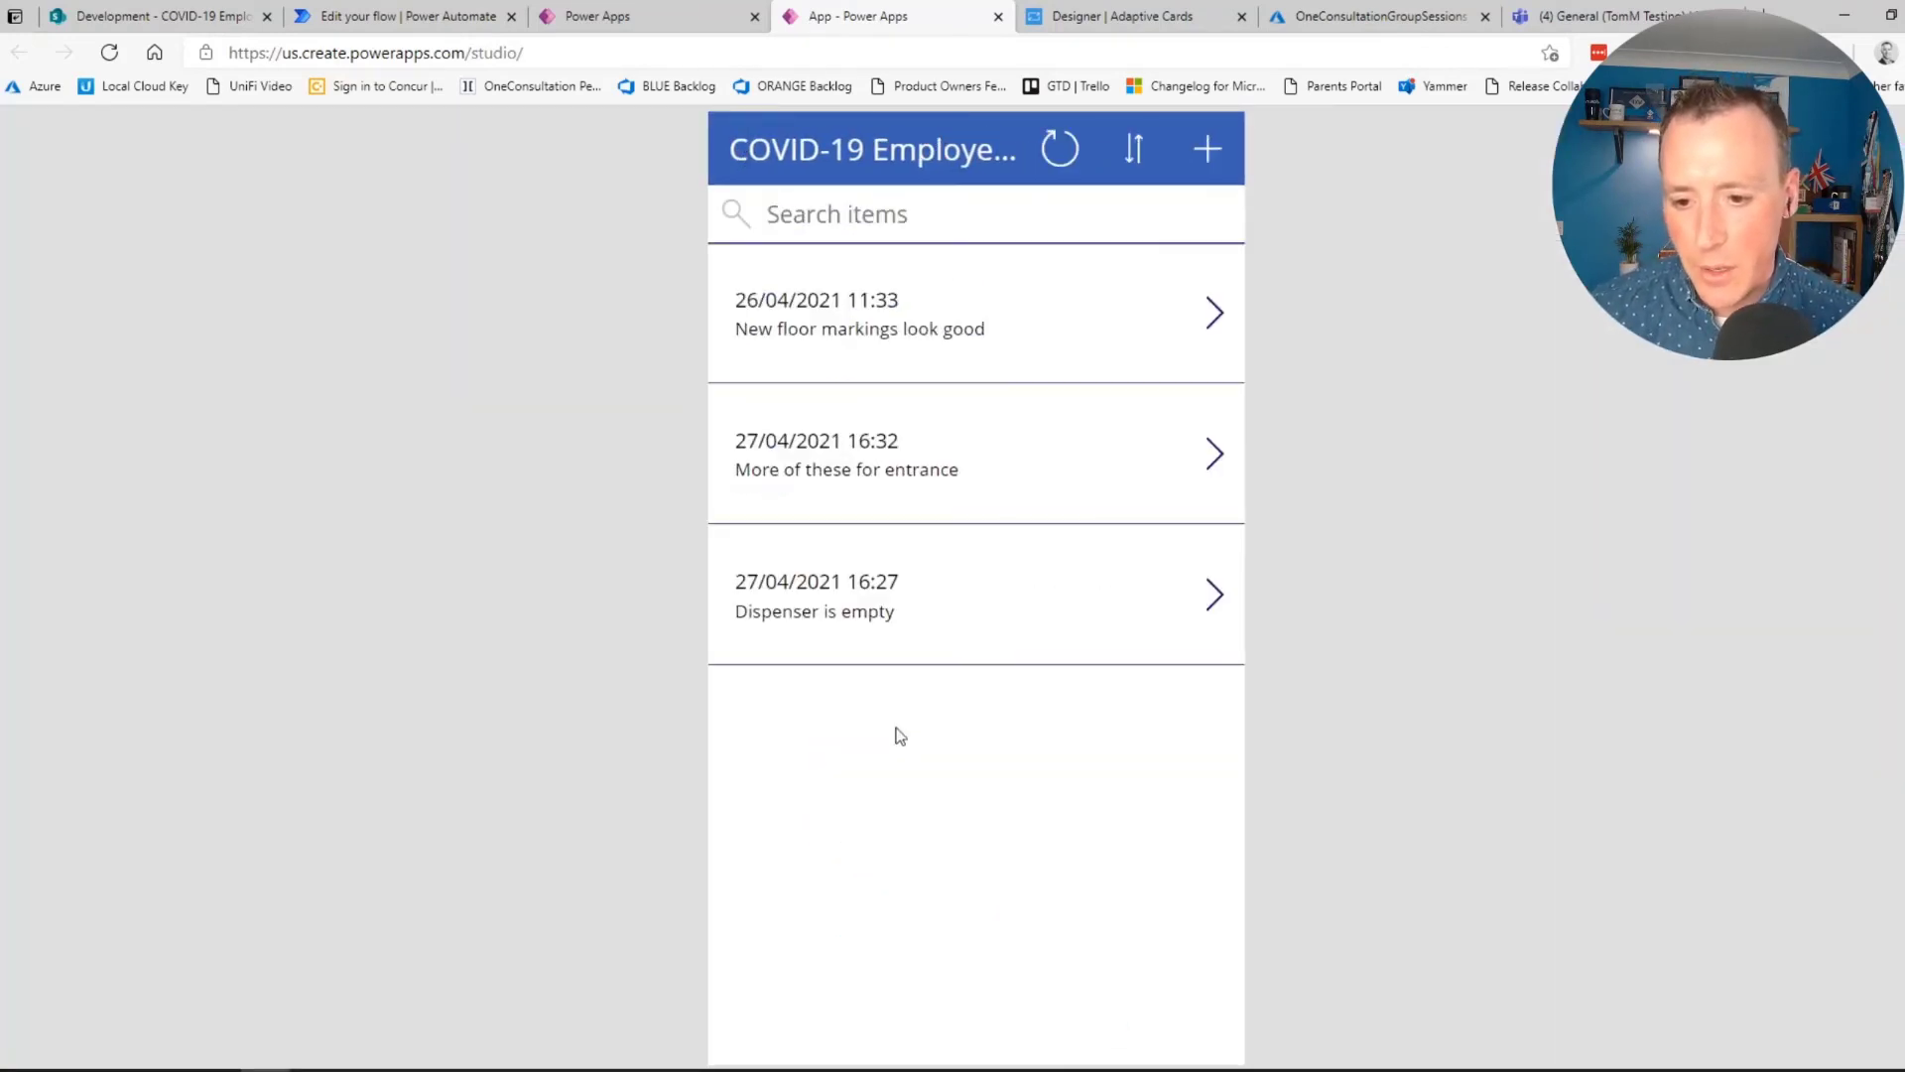
click(858, 600)
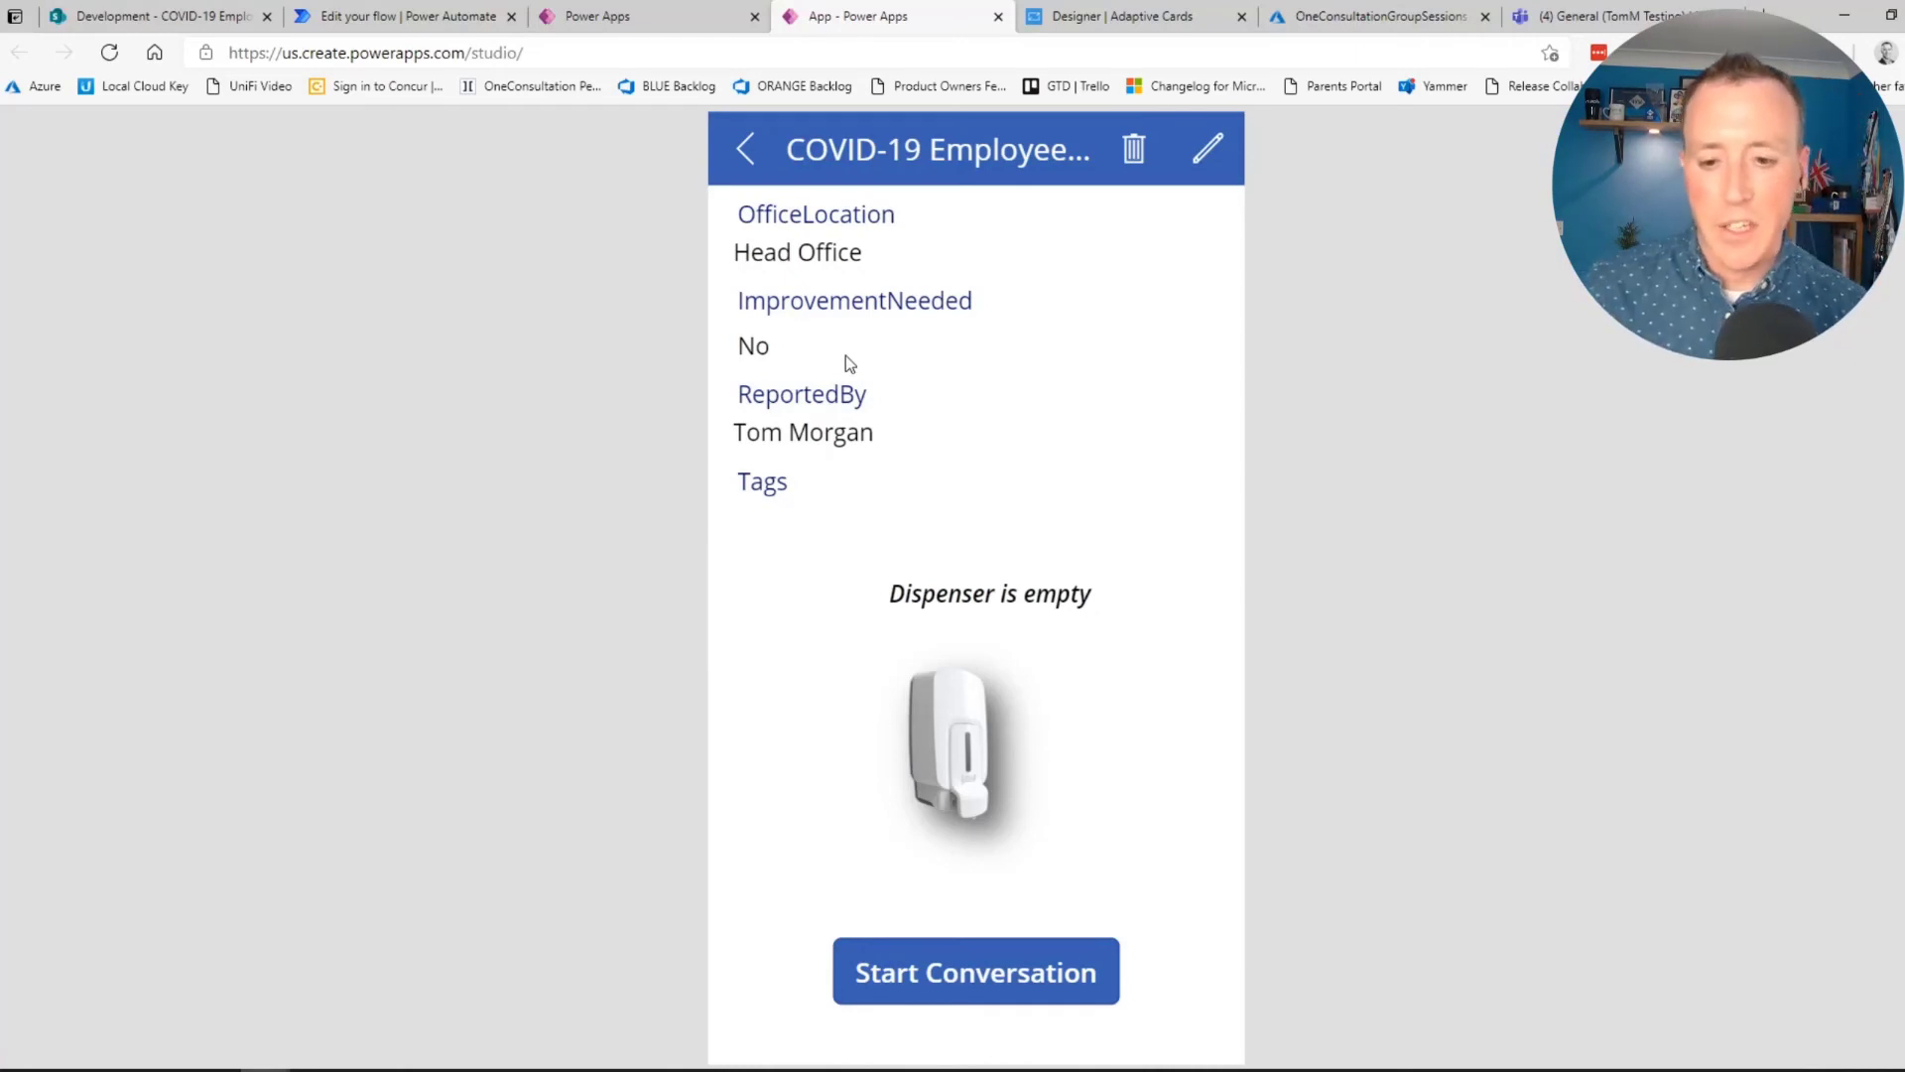
click(976, 979)
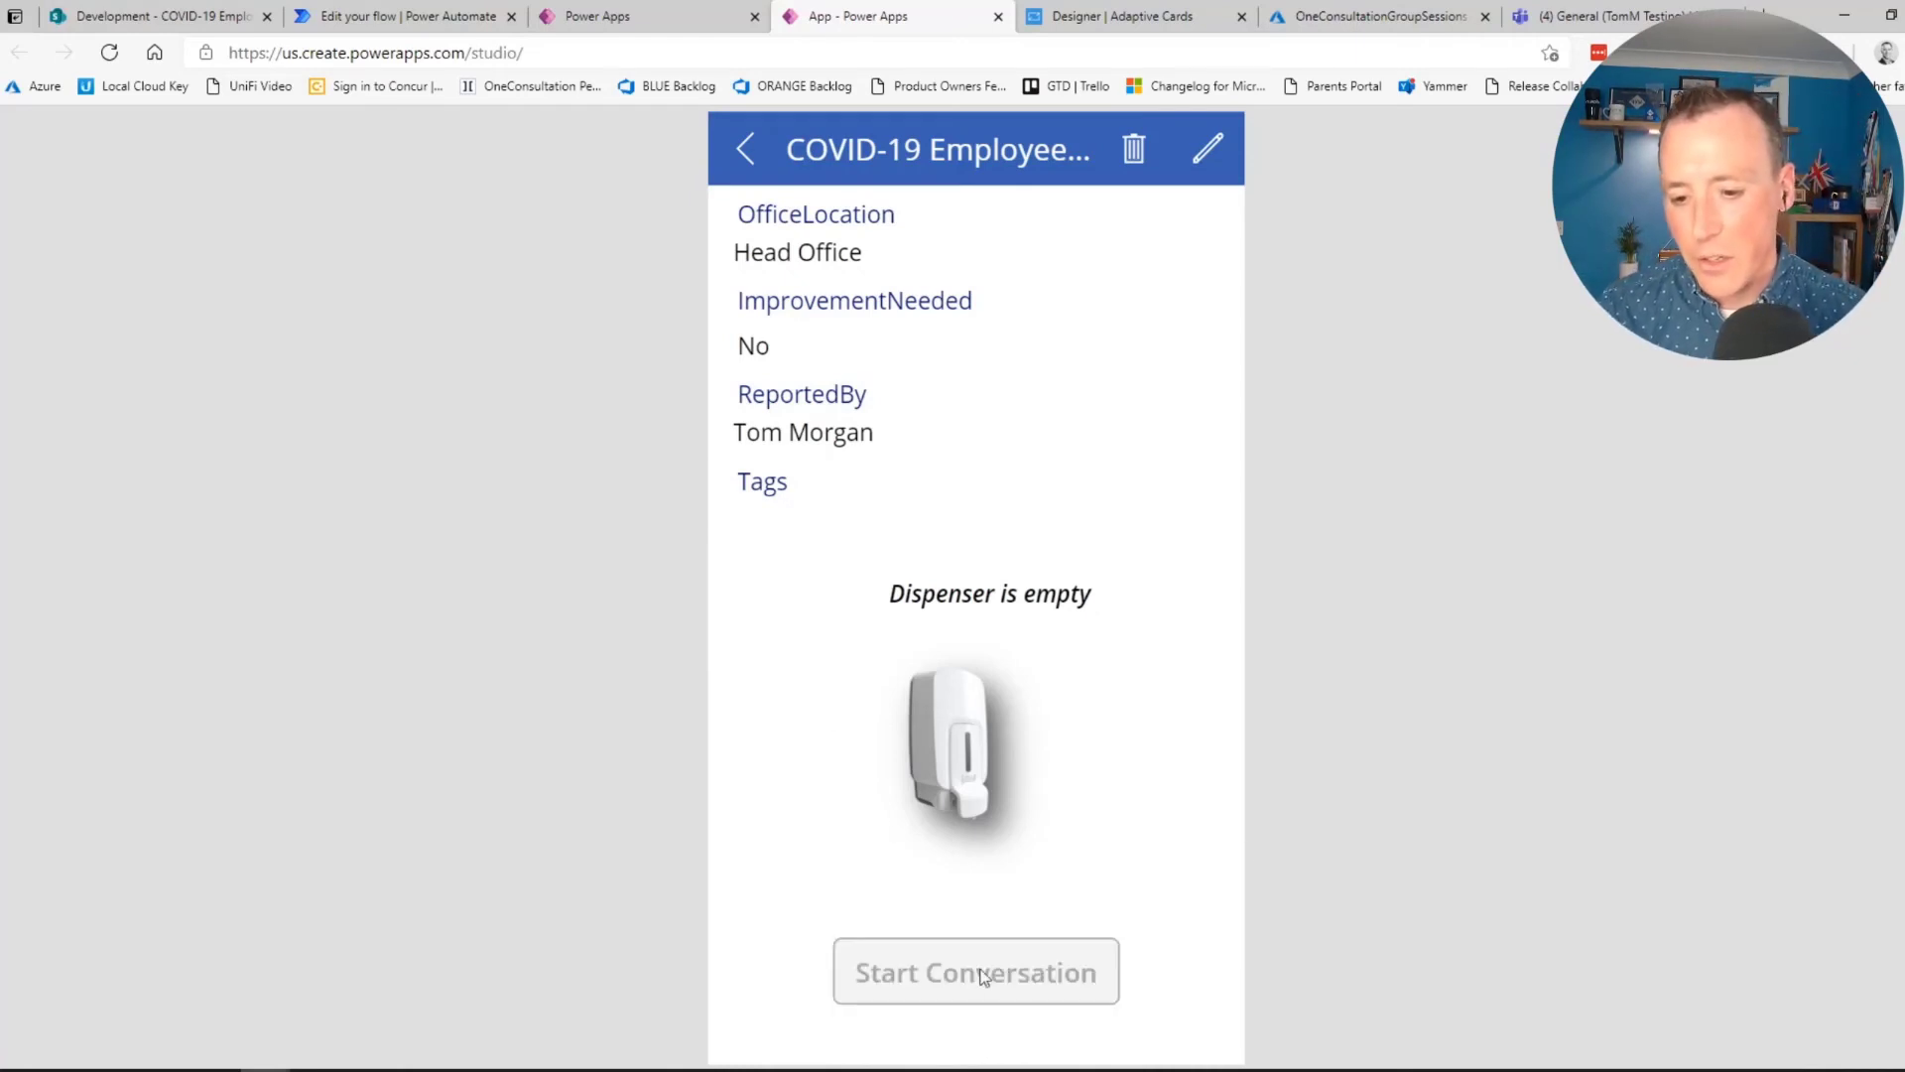
Switch to Microsoft Teams, open the new "Dispenser is empty" channel in the testing team and begin a reply to its adaptive card
click(1569, 20)
scroll(229, 700, down, 10)
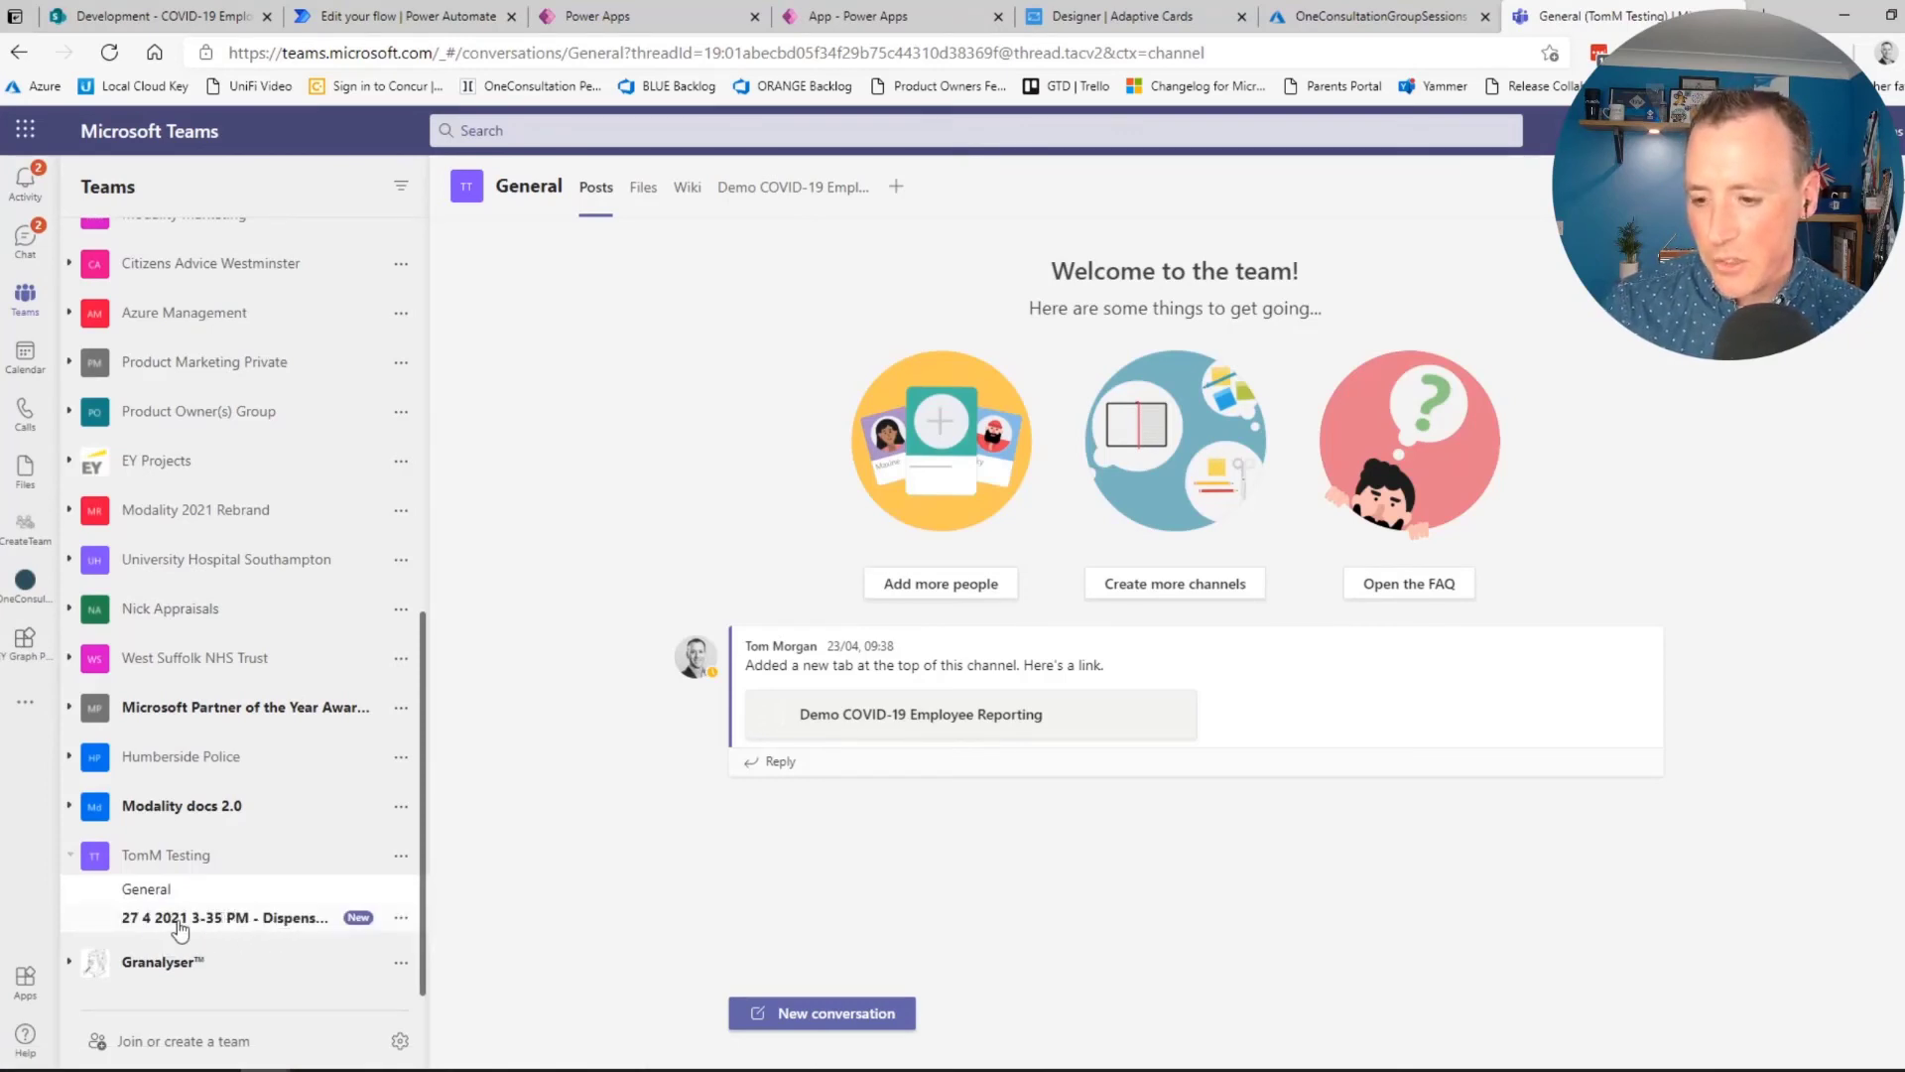
click(198, 921)
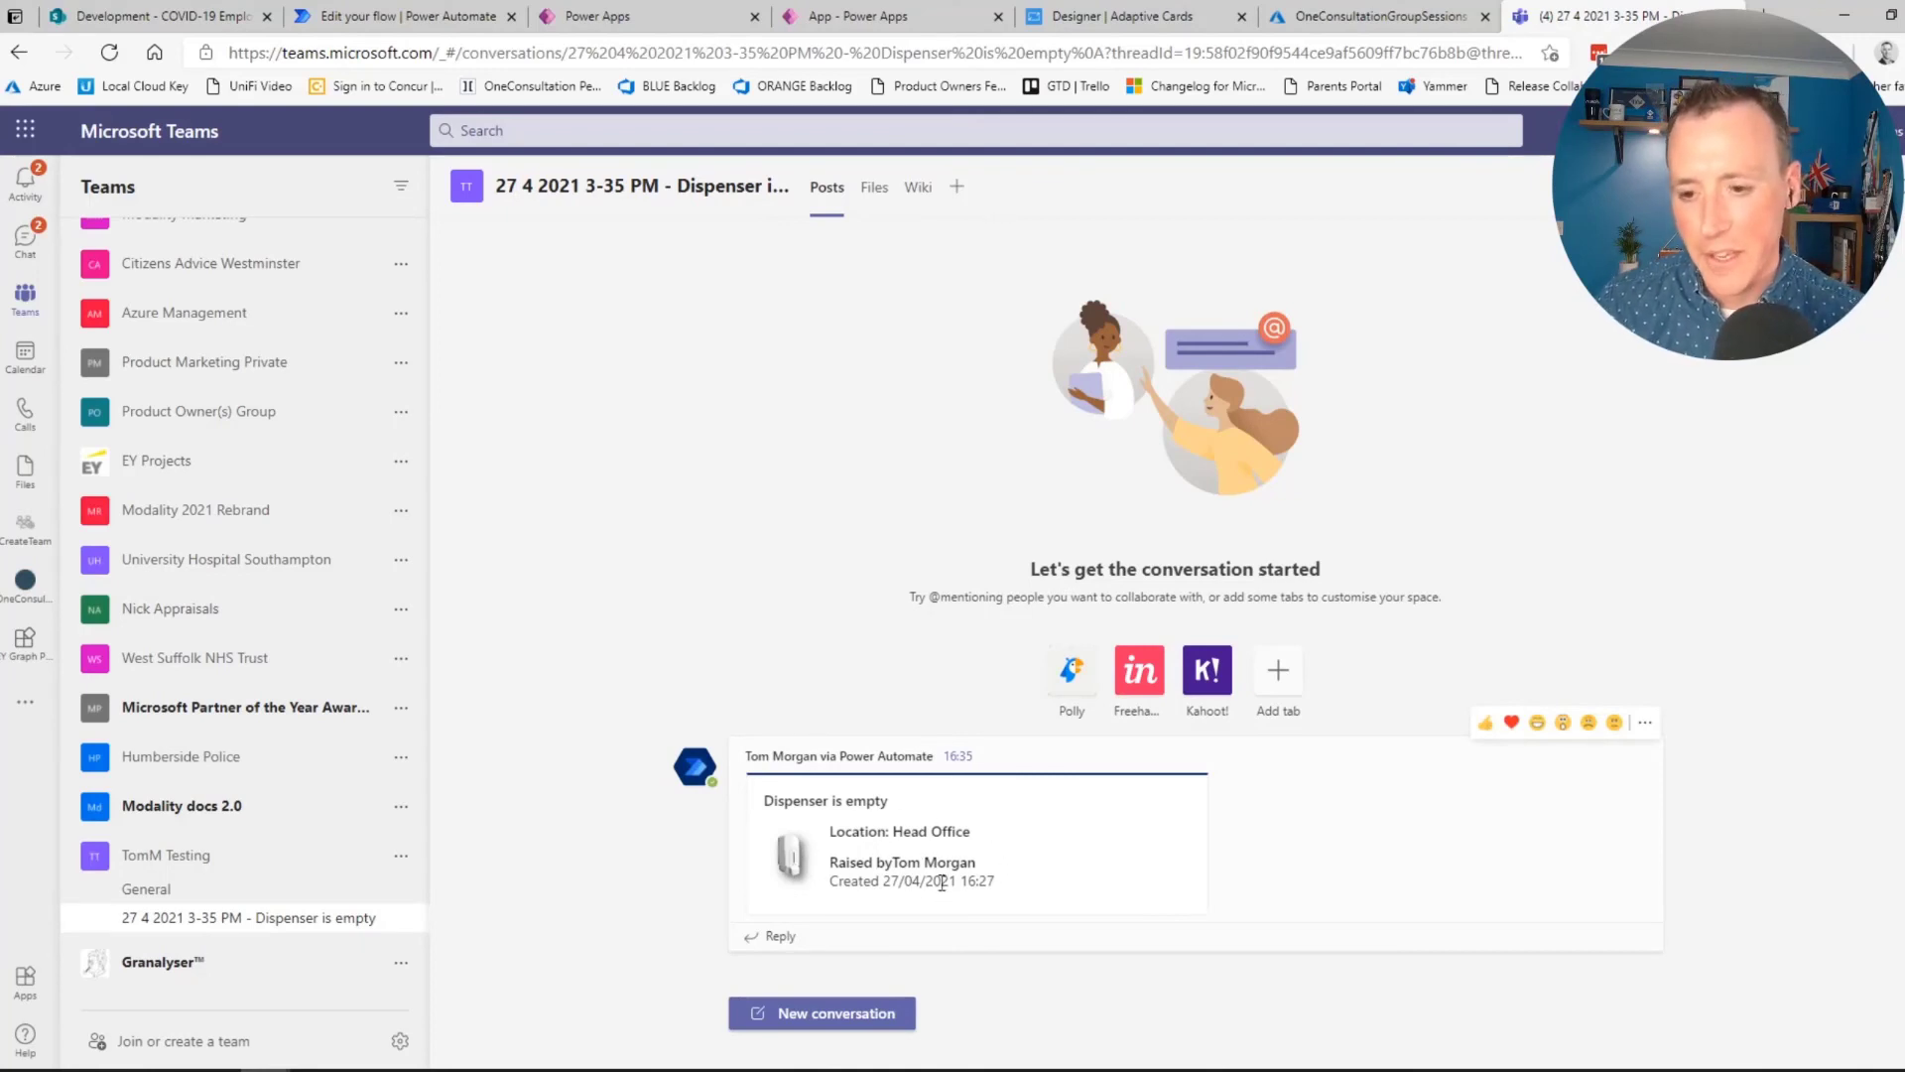
click(767, 939)
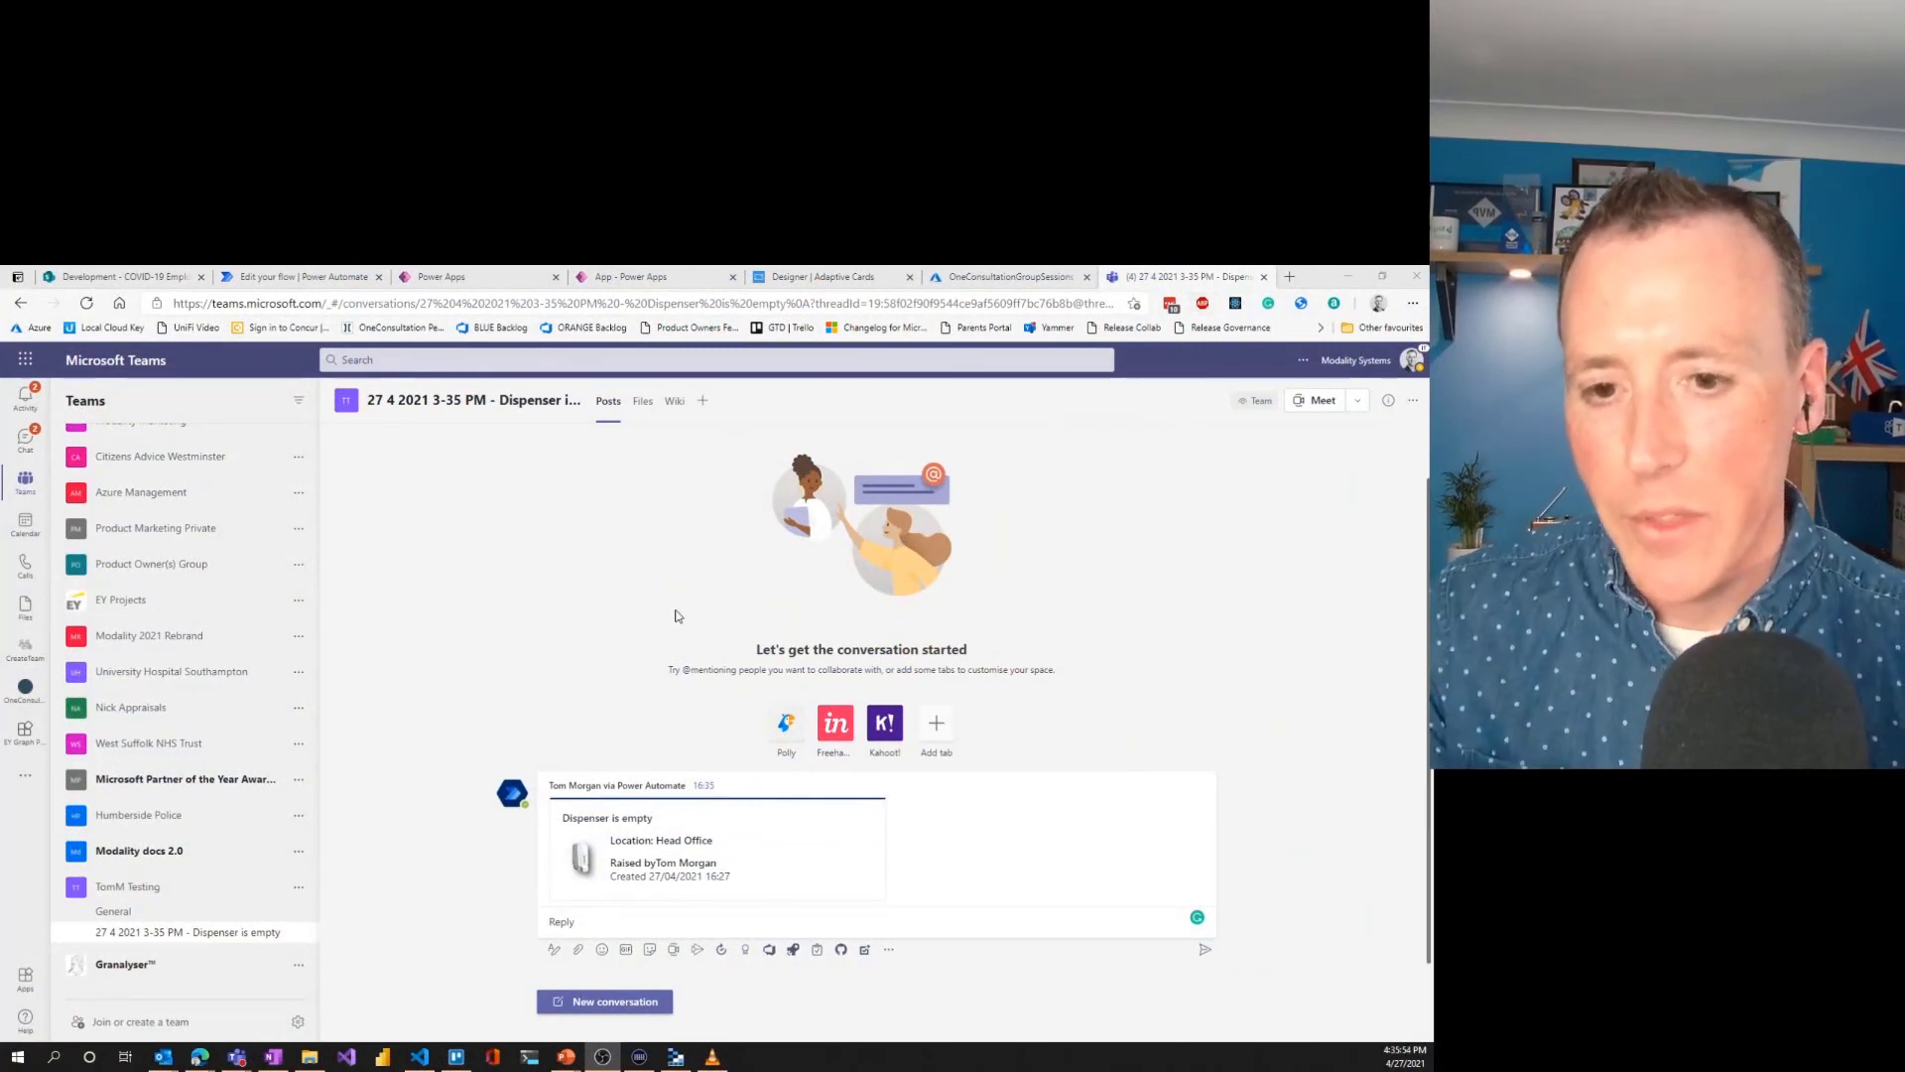
Open the General channel's Demo COVID-19 Employee Reporting app, view the "More of these for entrance" report and return to the list
click(139, 918)
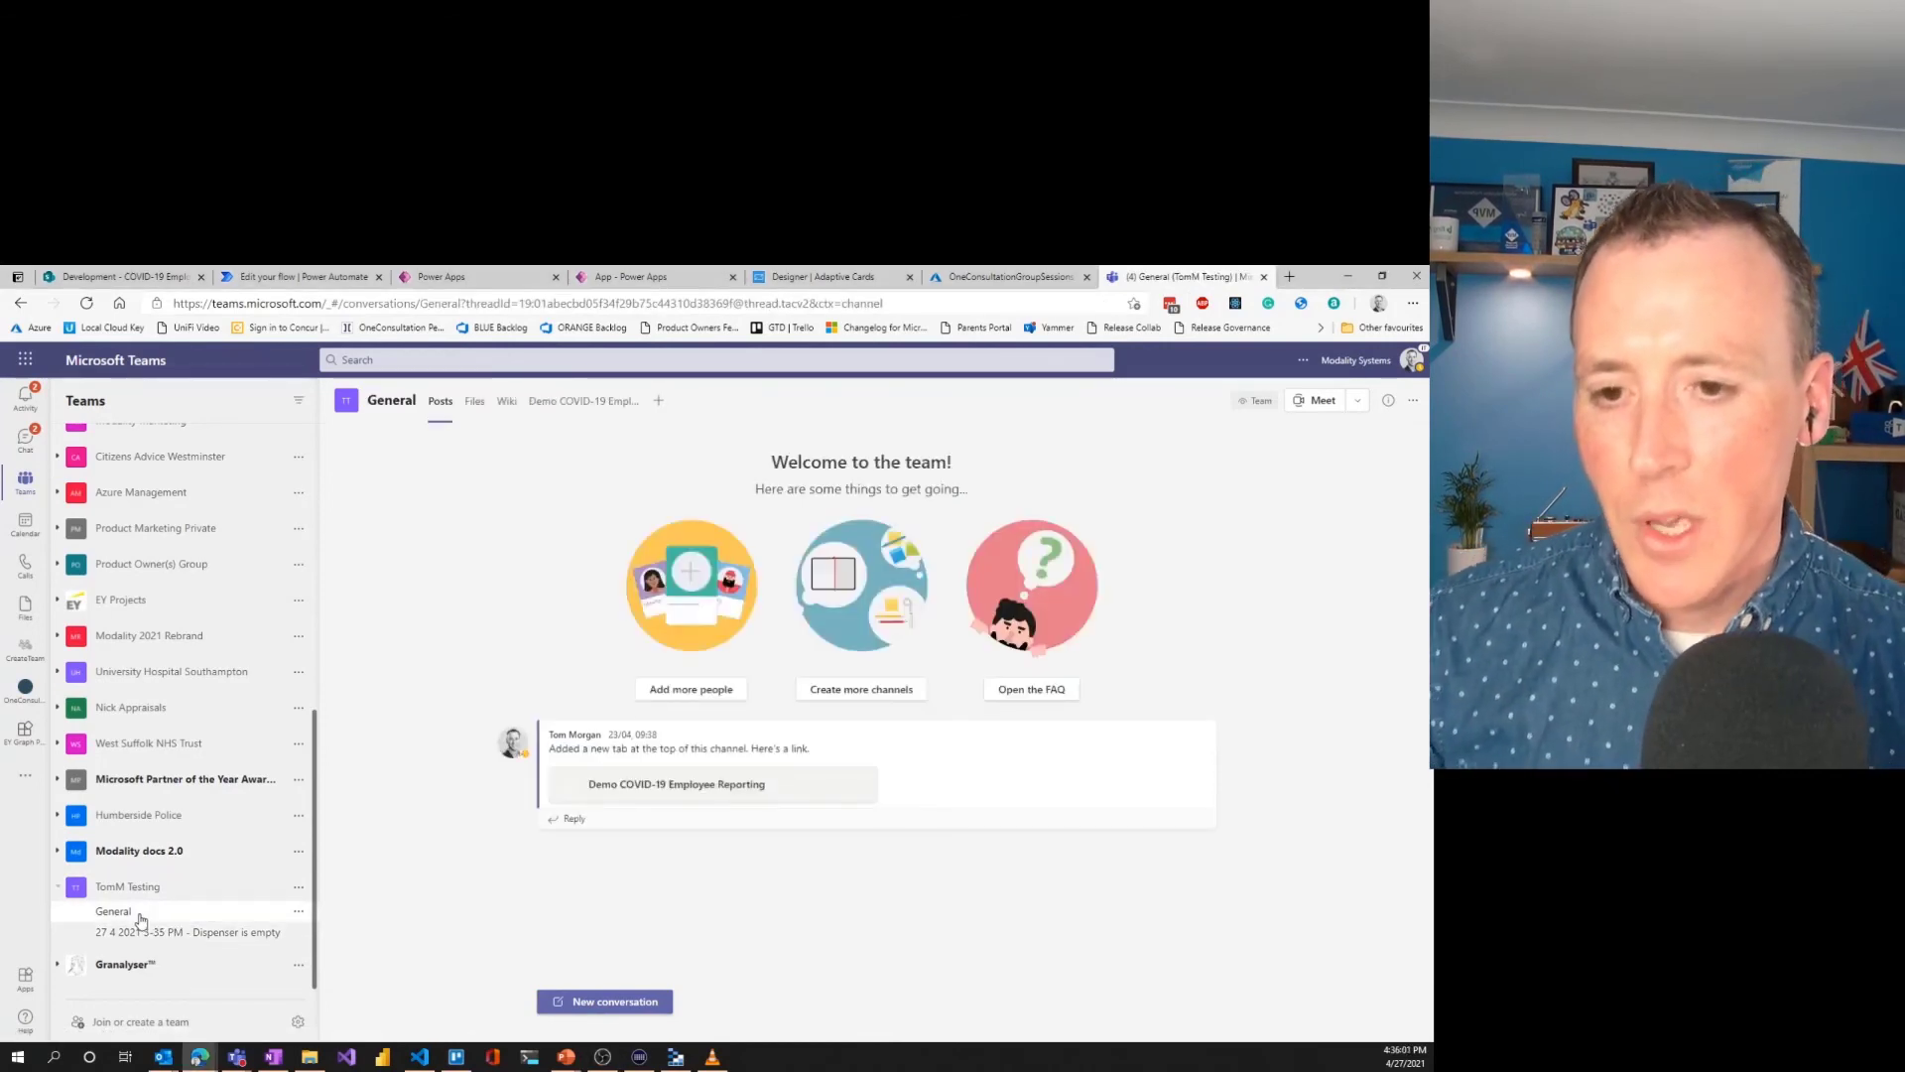
click(572, 407)
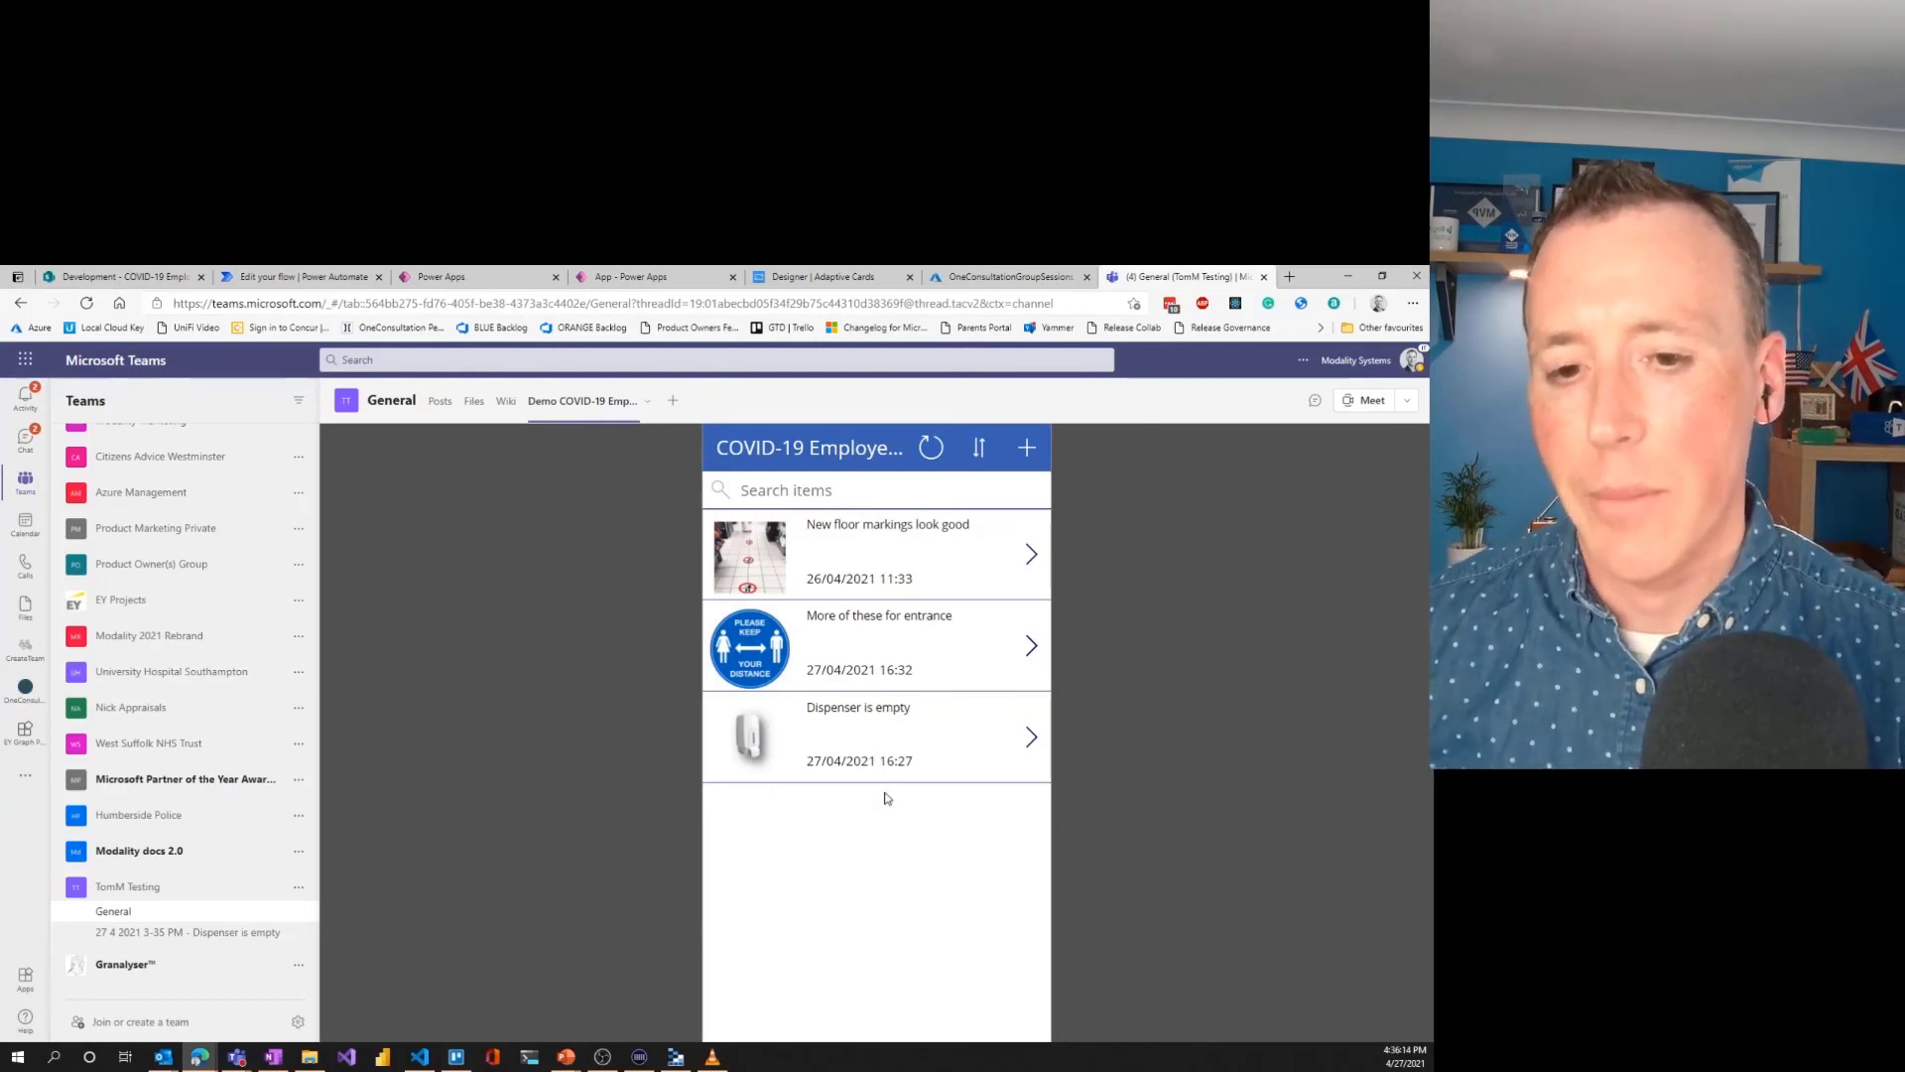
click(1030, 647)
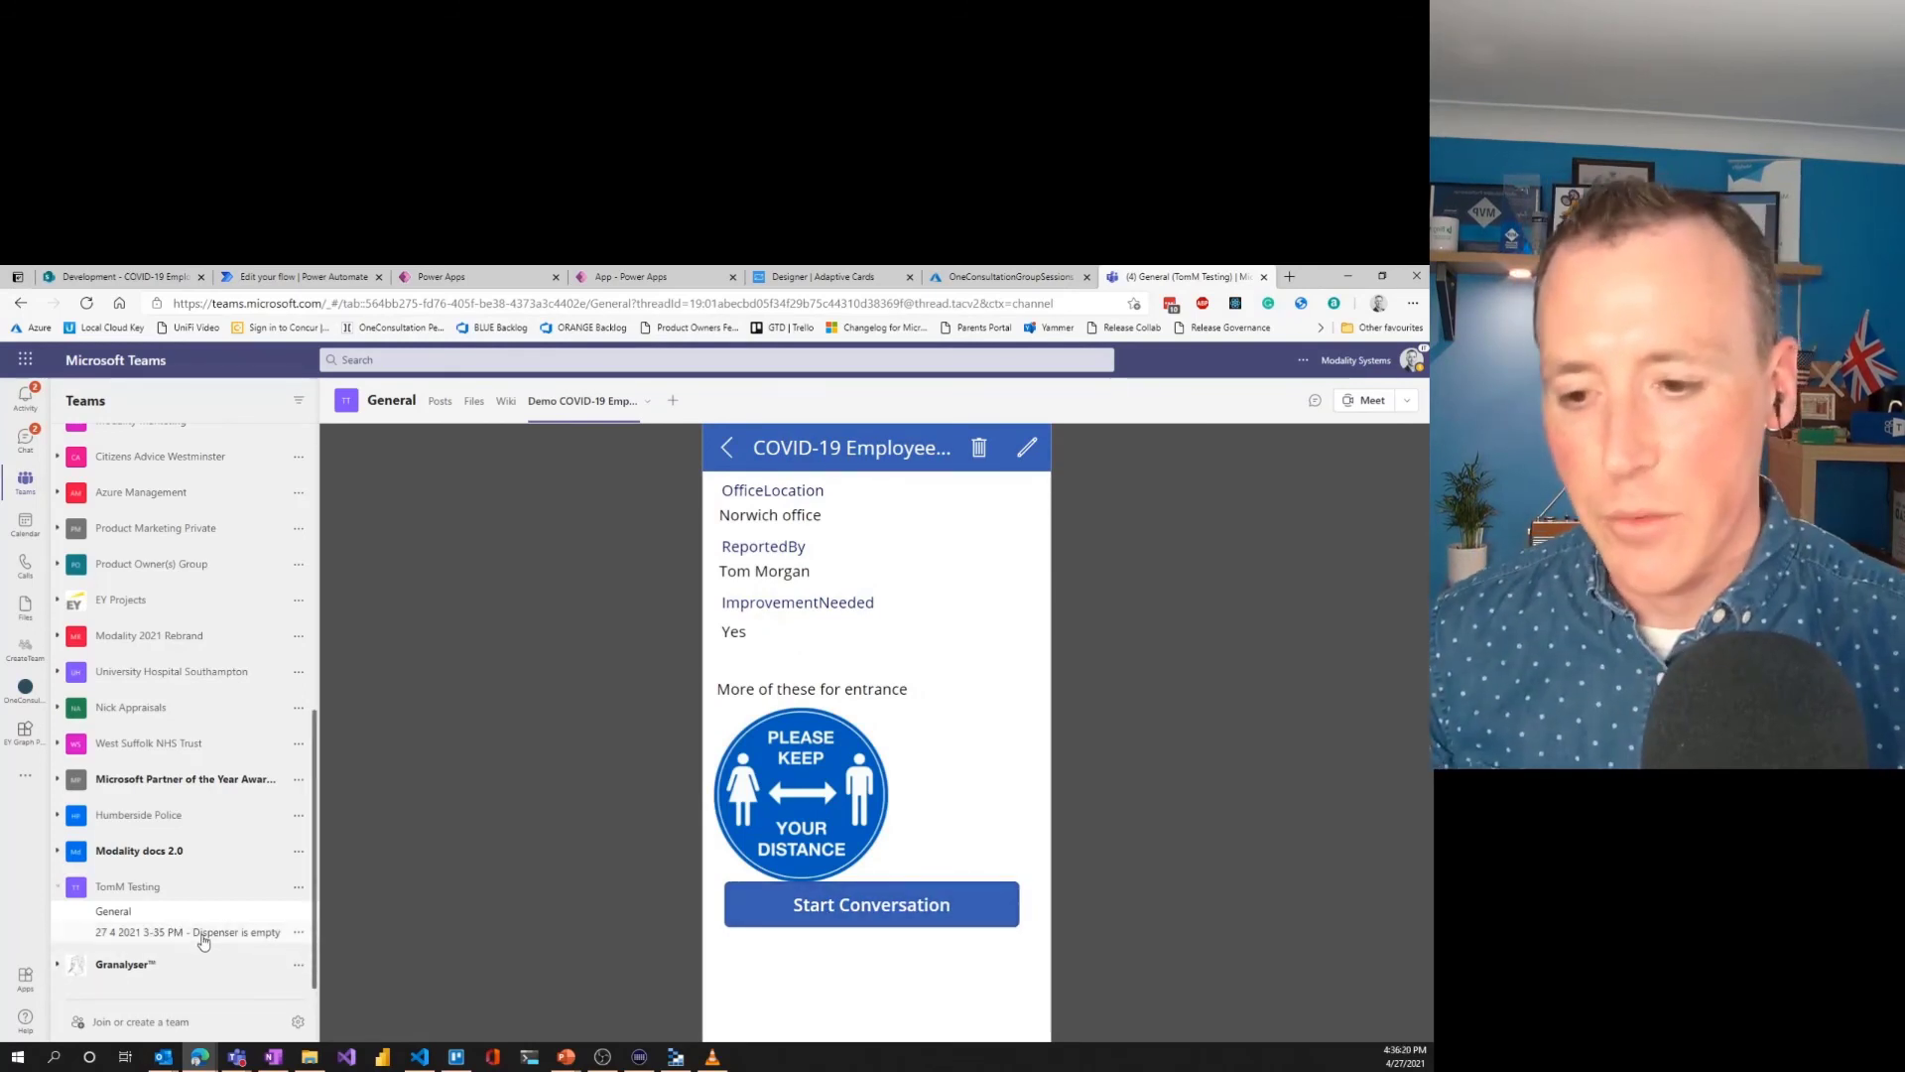
click(728, 449)
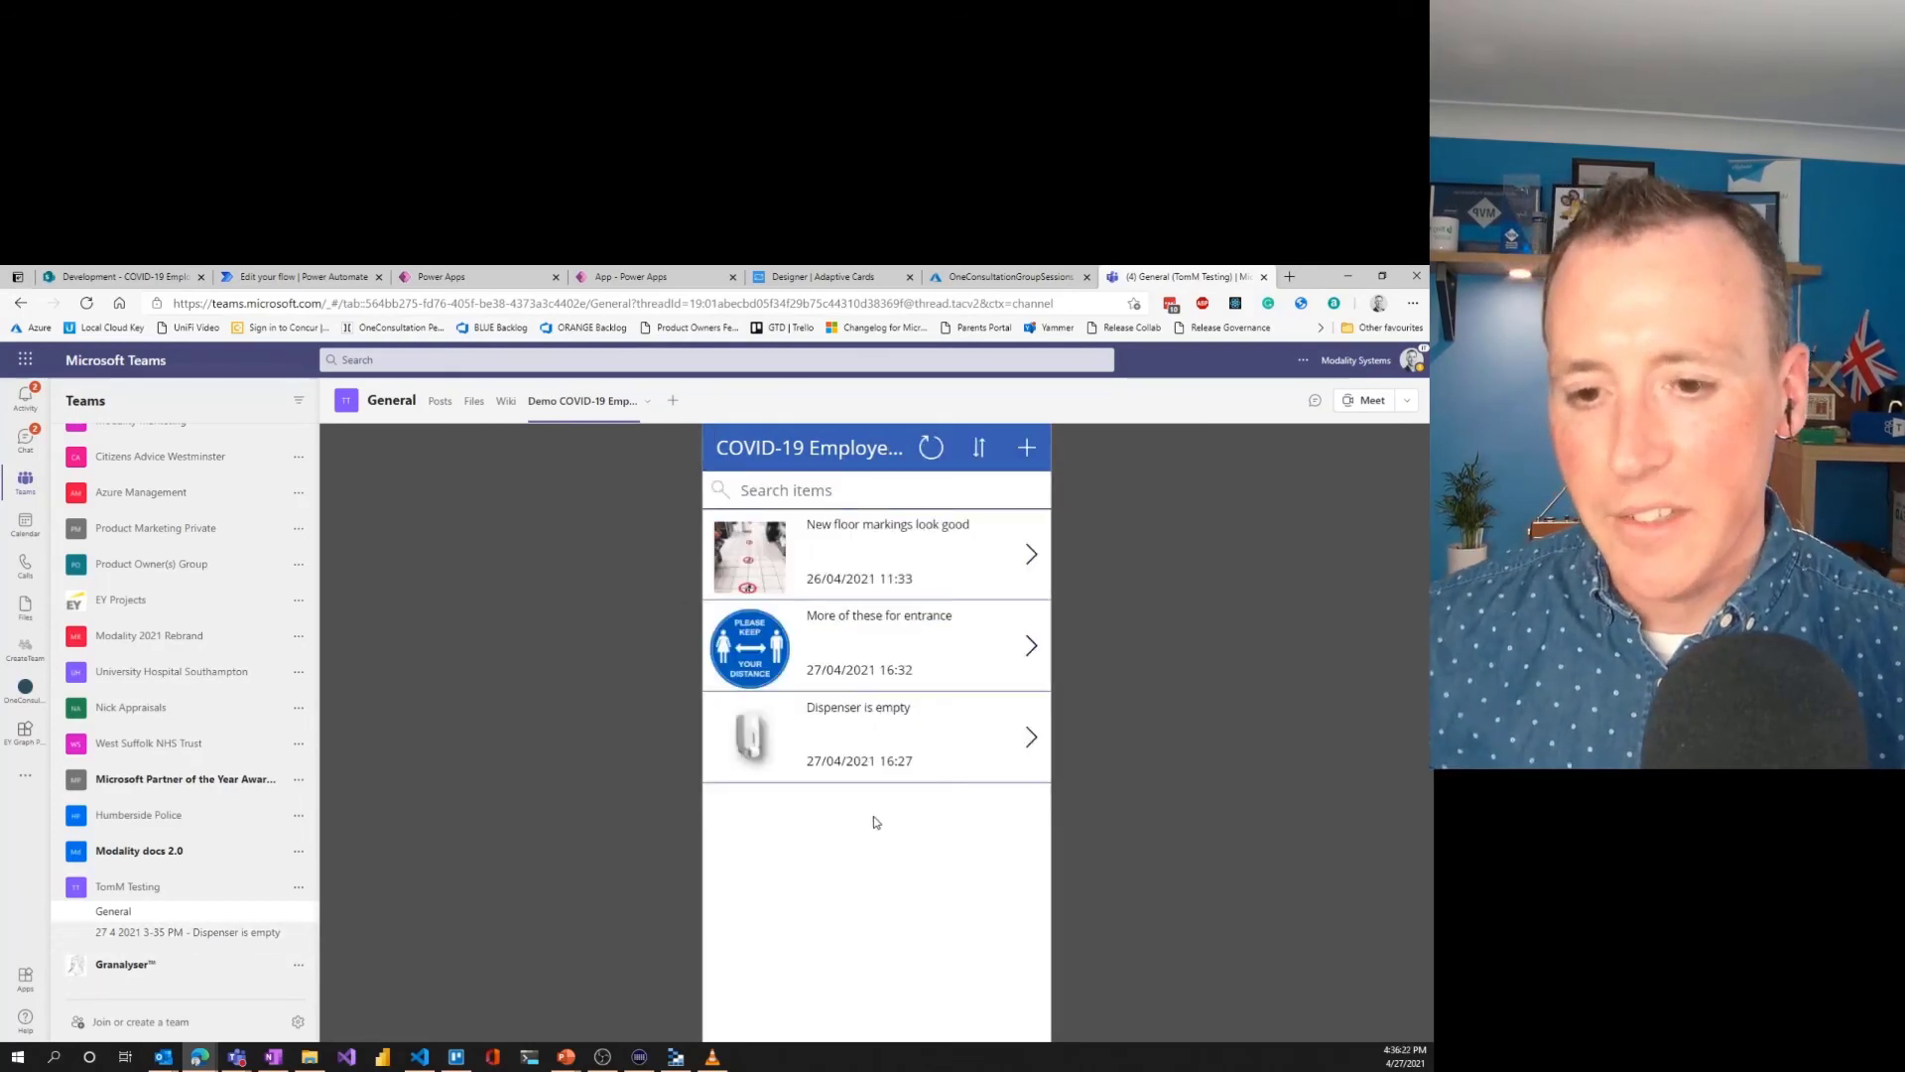